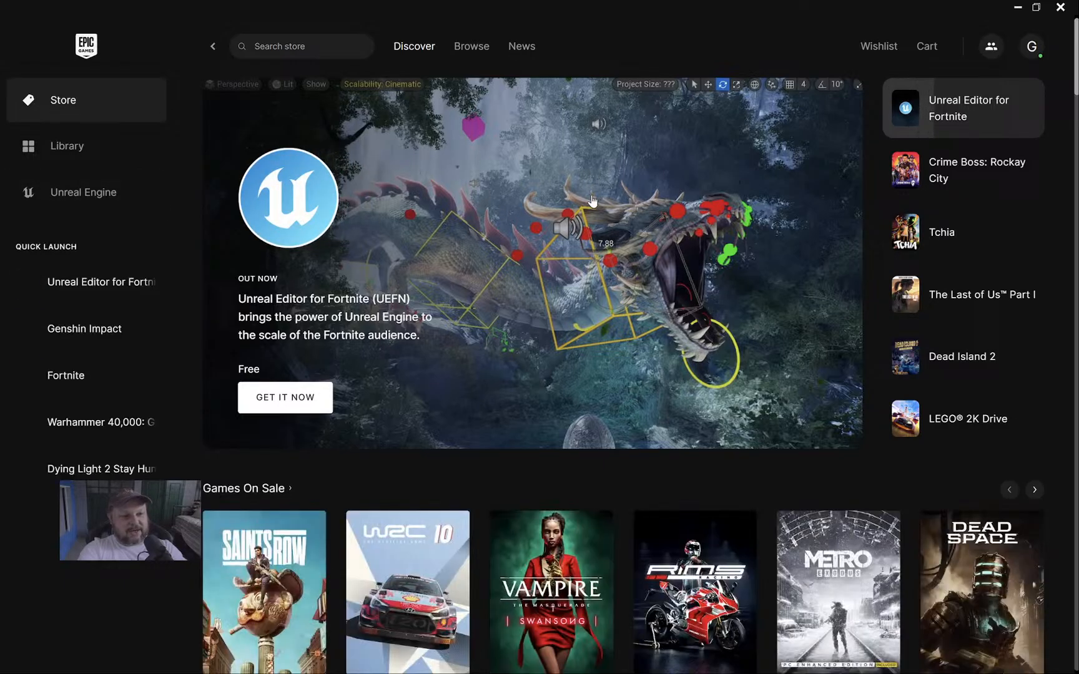
# View the UEFN store page and the game library in the Epic Games Launcher, then close it.
pyautogui.click(491, 257)
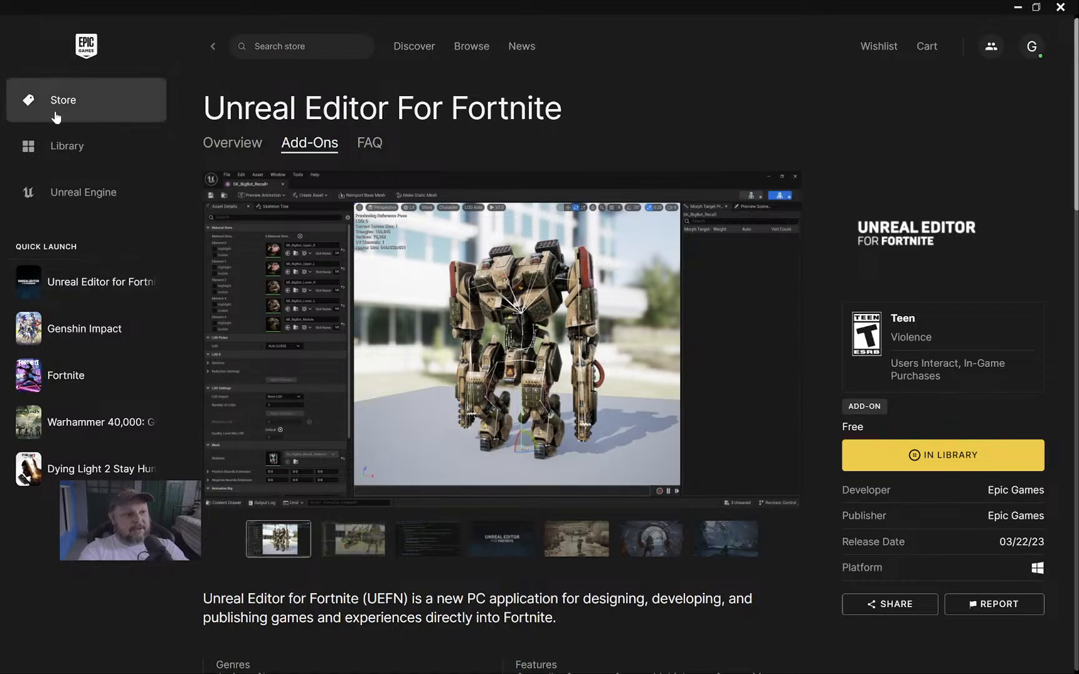
pyautogui.click(95, 153)
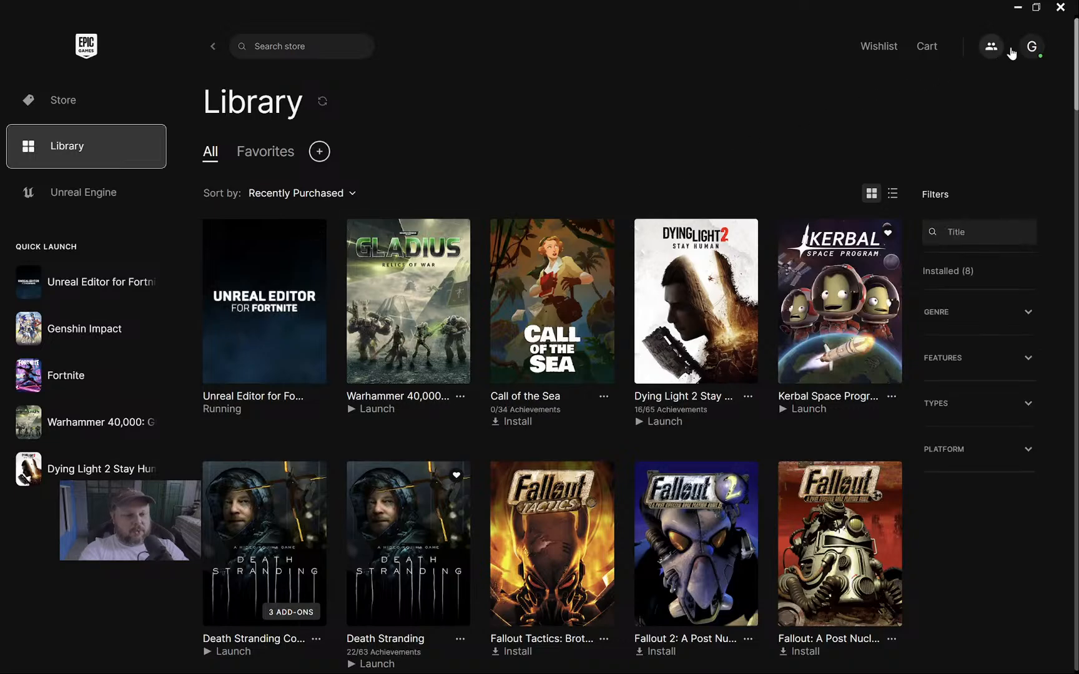
pyautogui.click(1061, 7)
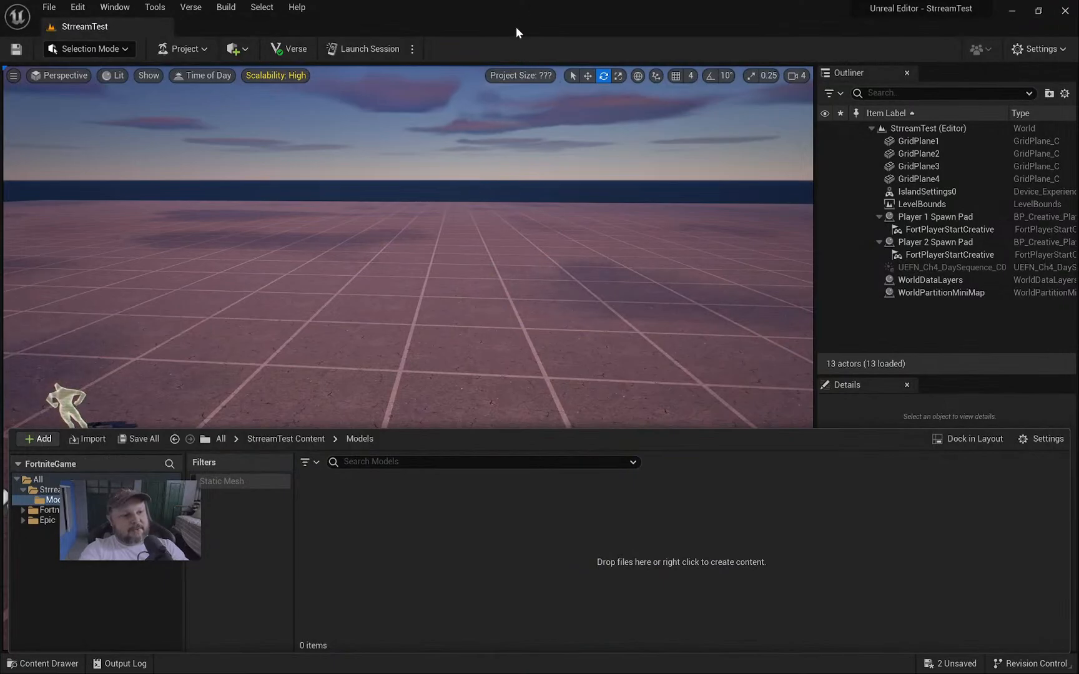
# In the Project Browser, view StreamTest's details, then browse Island Templates and Feature Examples.
pyautogui.click(60, 6)
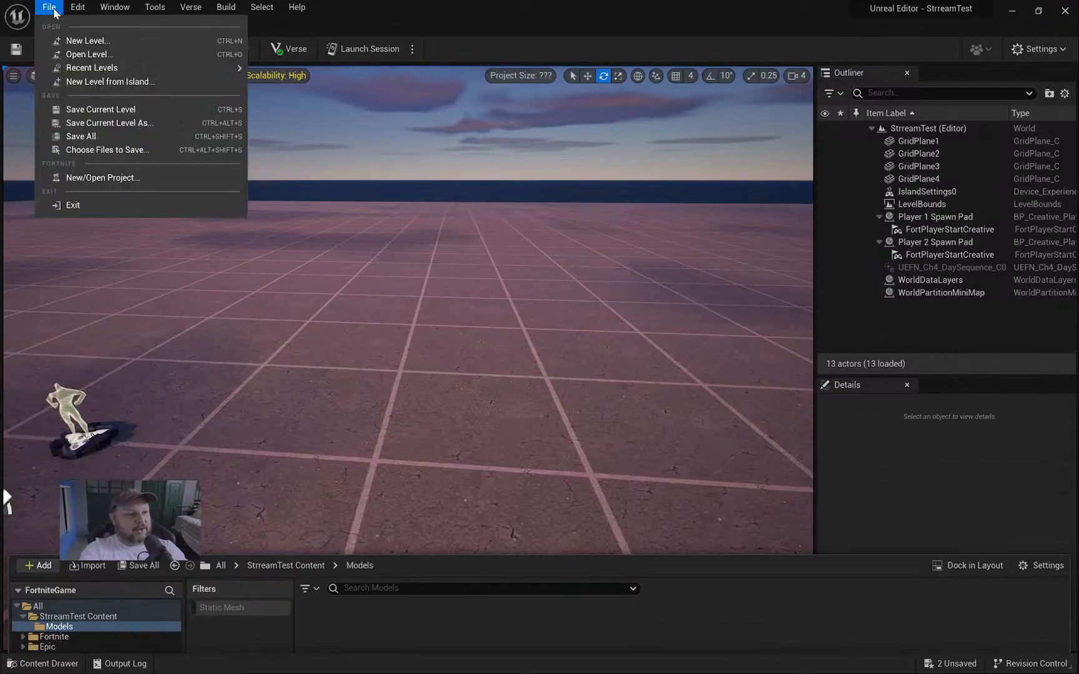
pyautogui.click(227, 181)
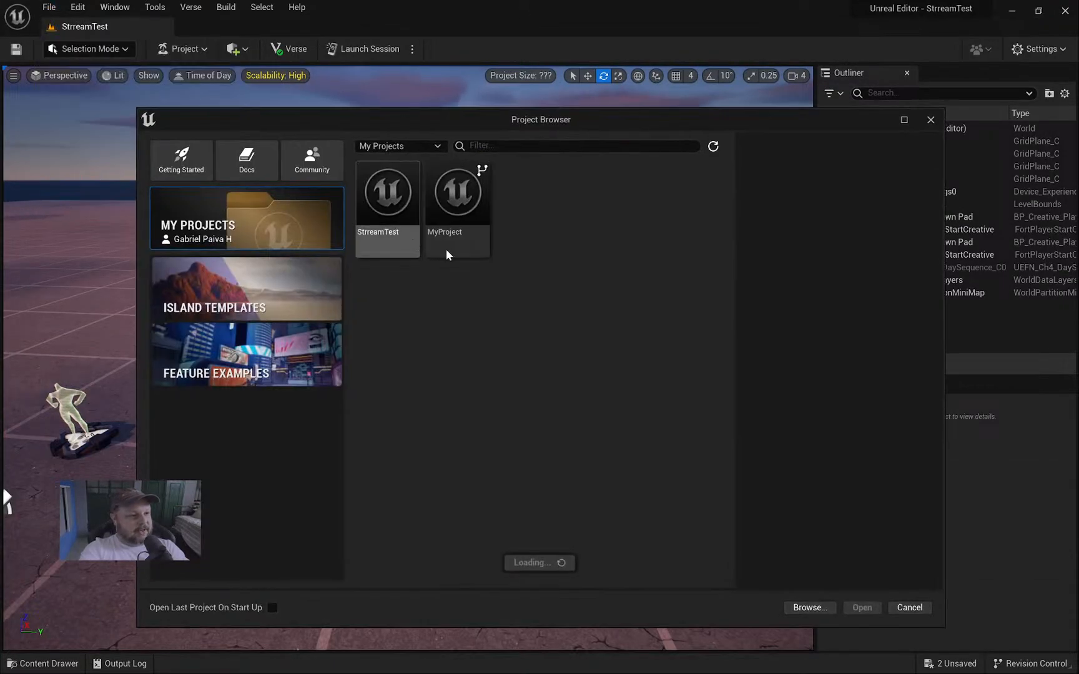
pyautogui.click(397, 208)
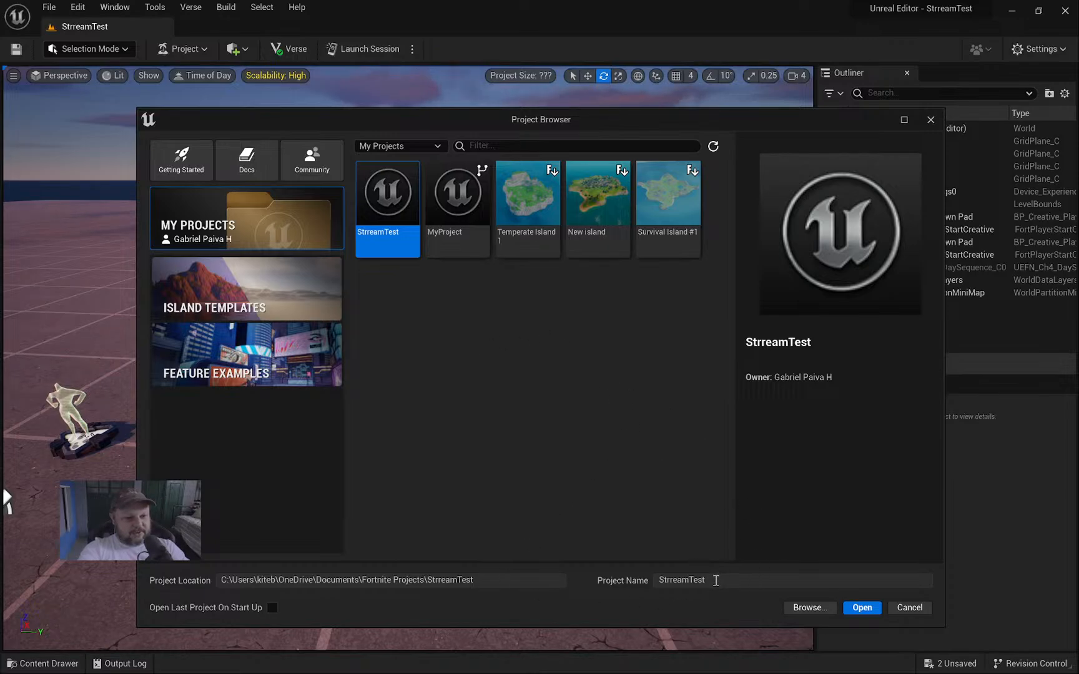
pyautogui.click(265, 275)
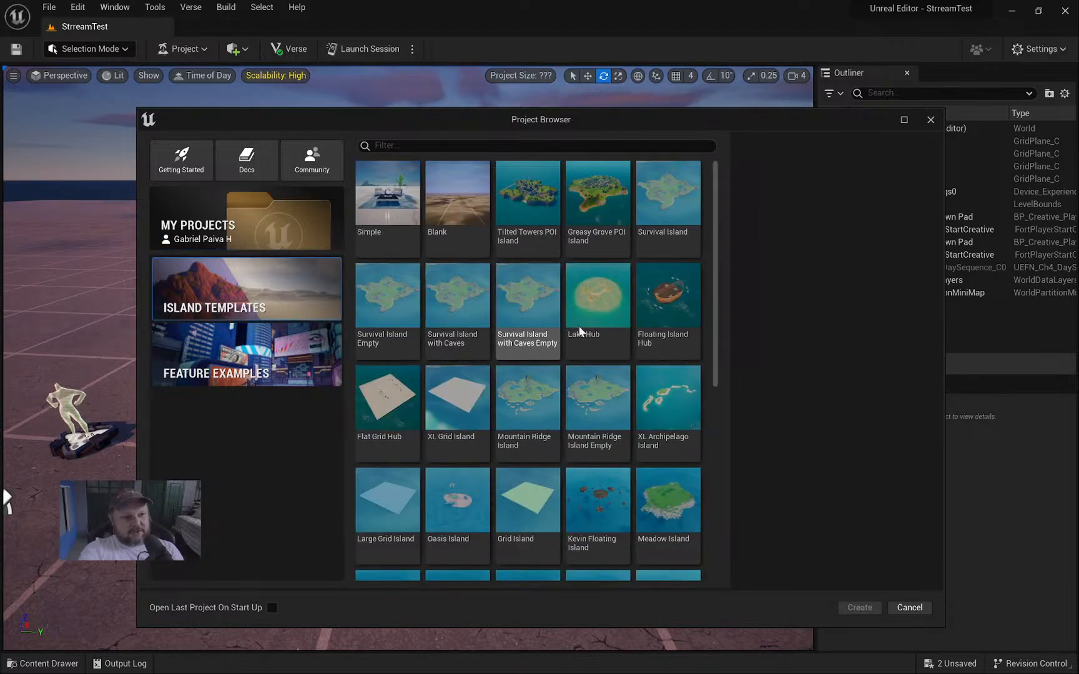
pyautogui.scroll(-3, 642, 304)
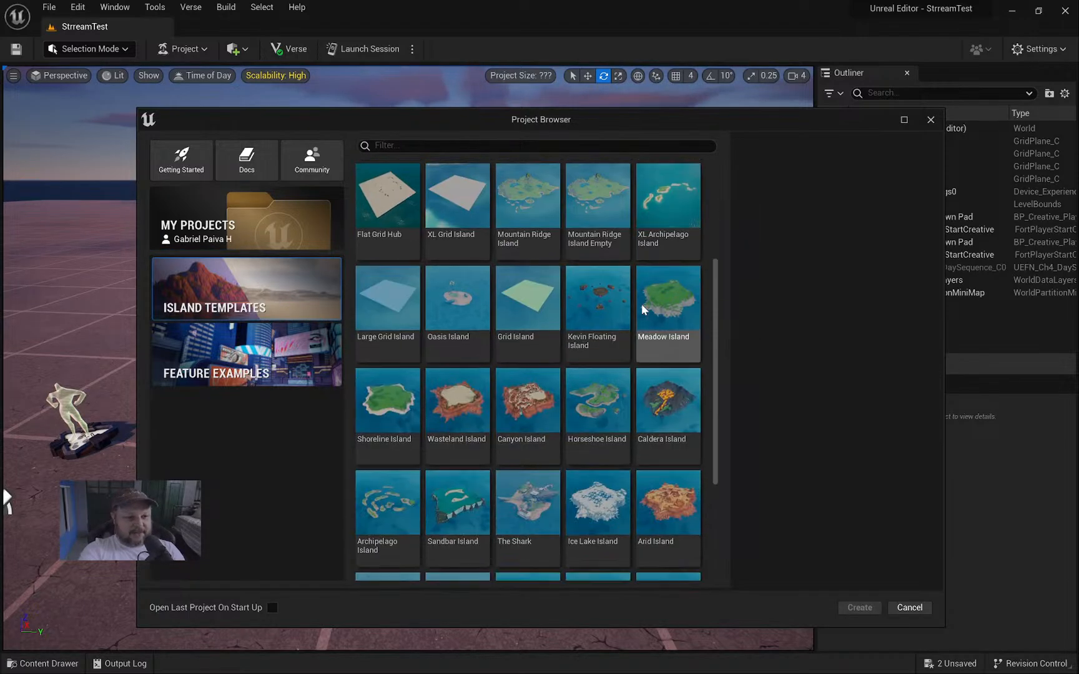
pyautogui.scroll(3, 628, 304)
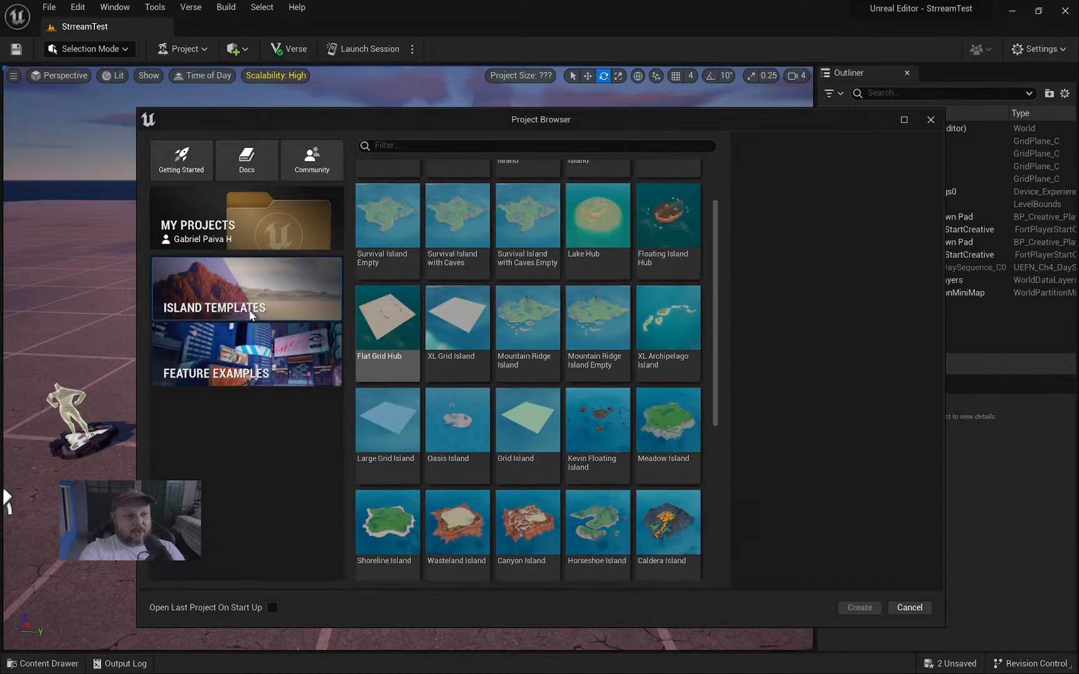
pyautogui.click(284, 358)
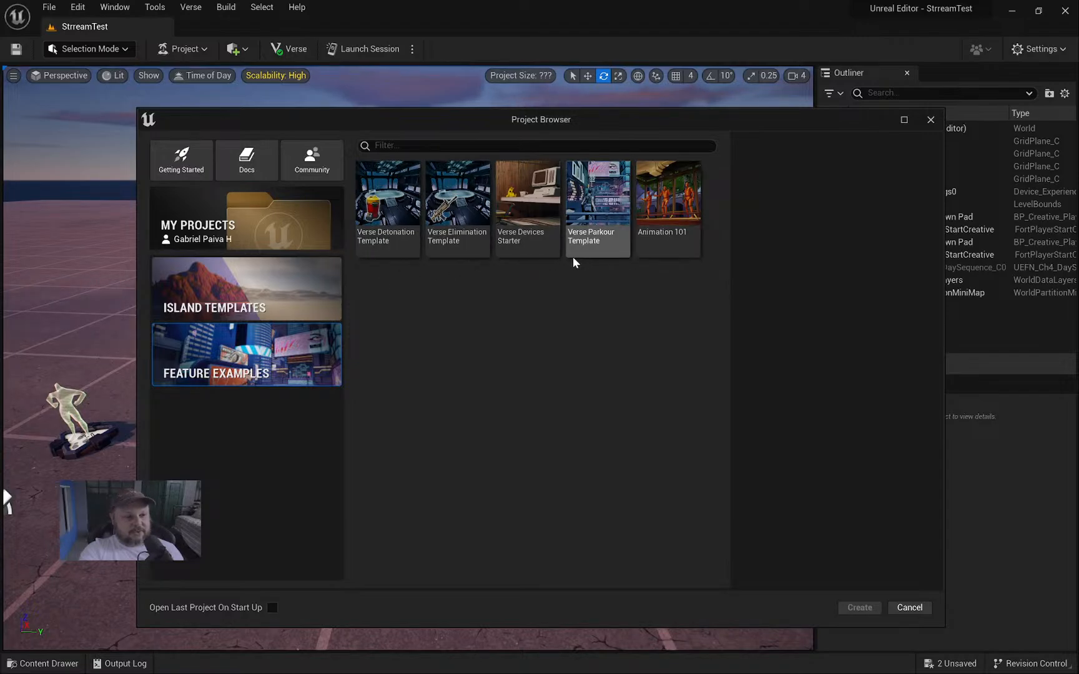
# Pick the Blank island template, name the project ForReelz, and enable Unreal Revision Control.
pyautogui.click(181, 306)
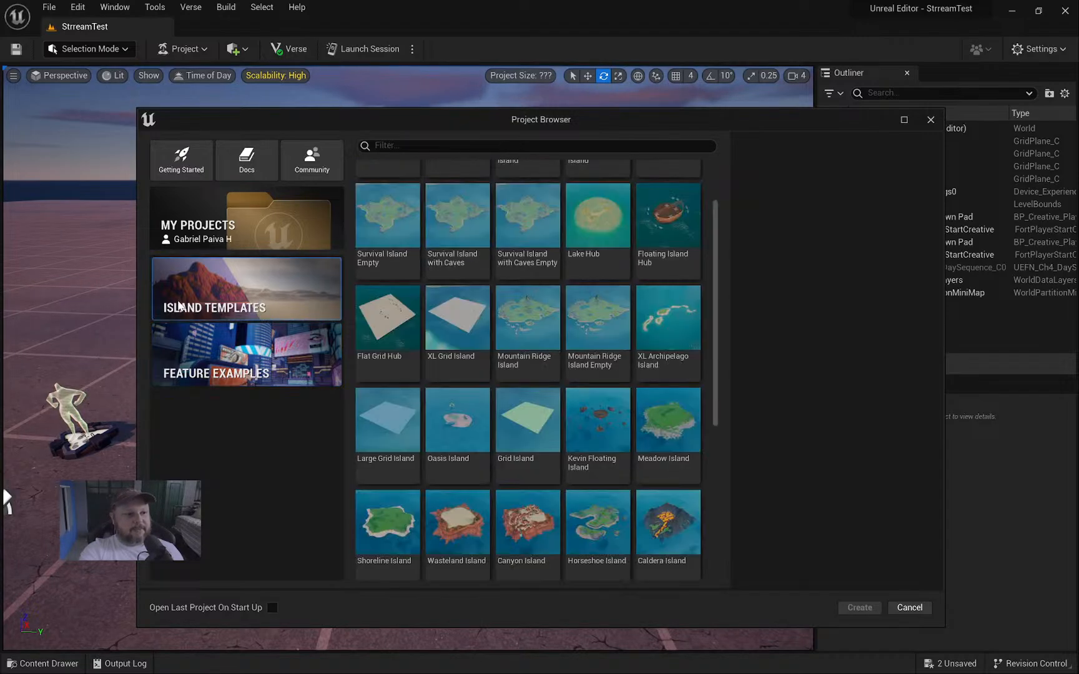
pyautogui.scroll(2, 499, 298)
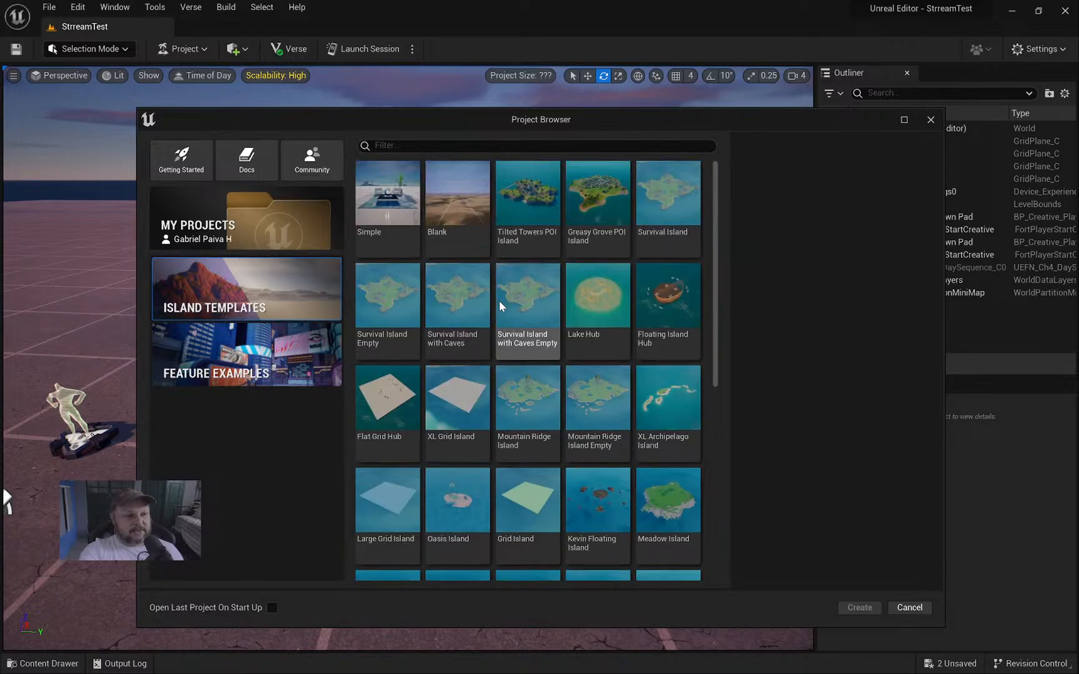
pyautogui.click(449, 201)
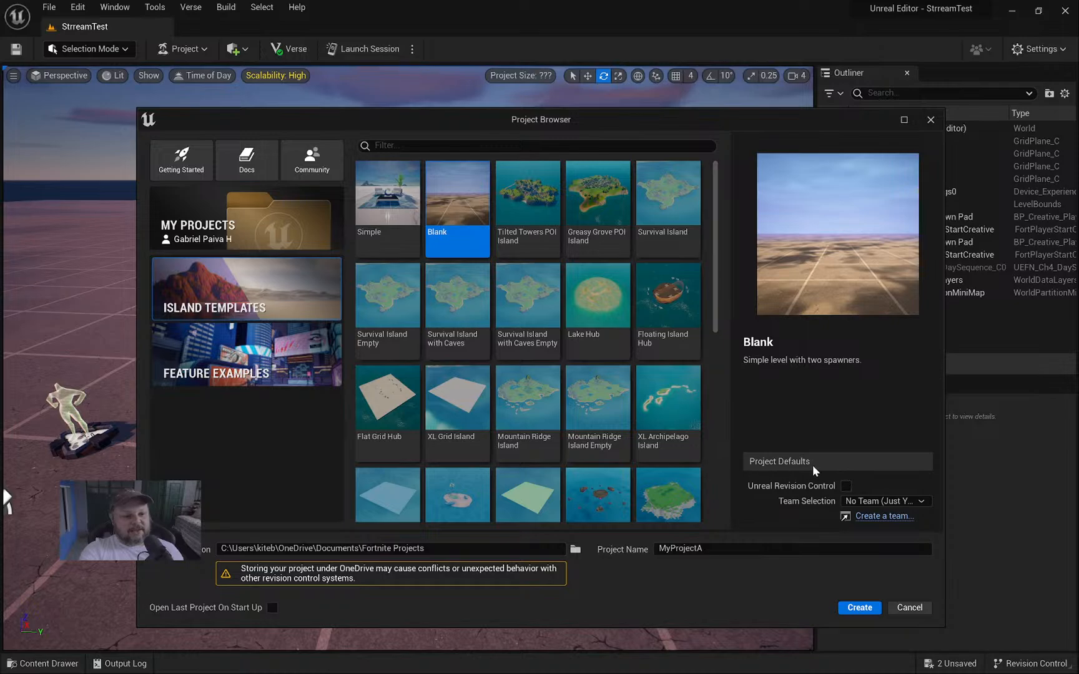
pyautogui.click(728, 548)
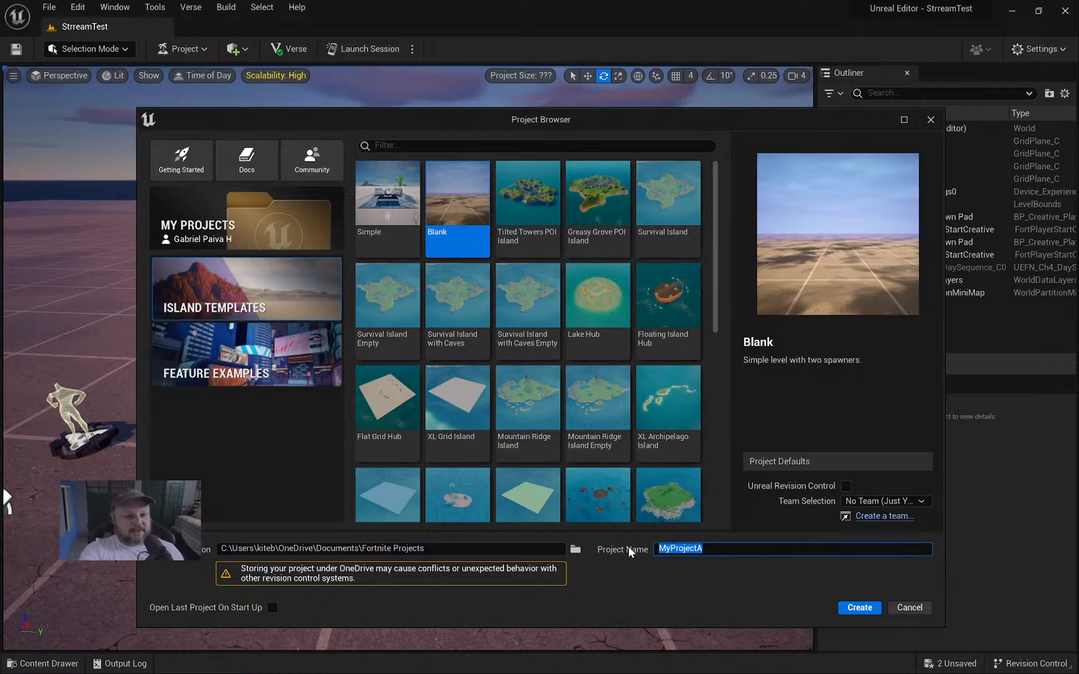
pyautogui.write('ForRee')
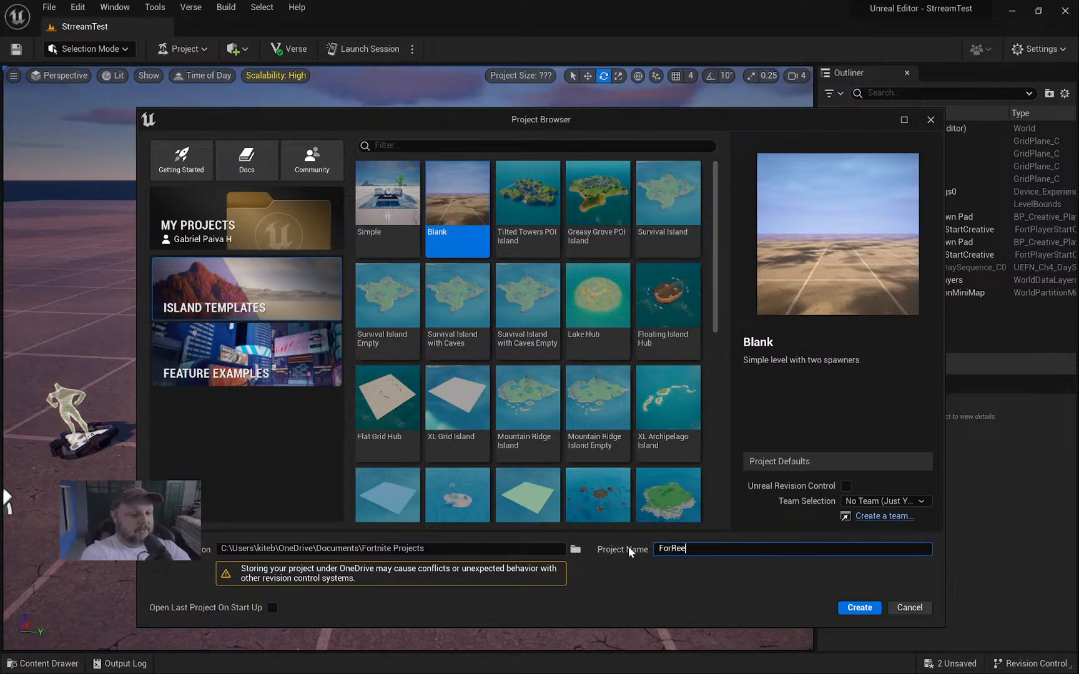
pyautogui.write('lz')
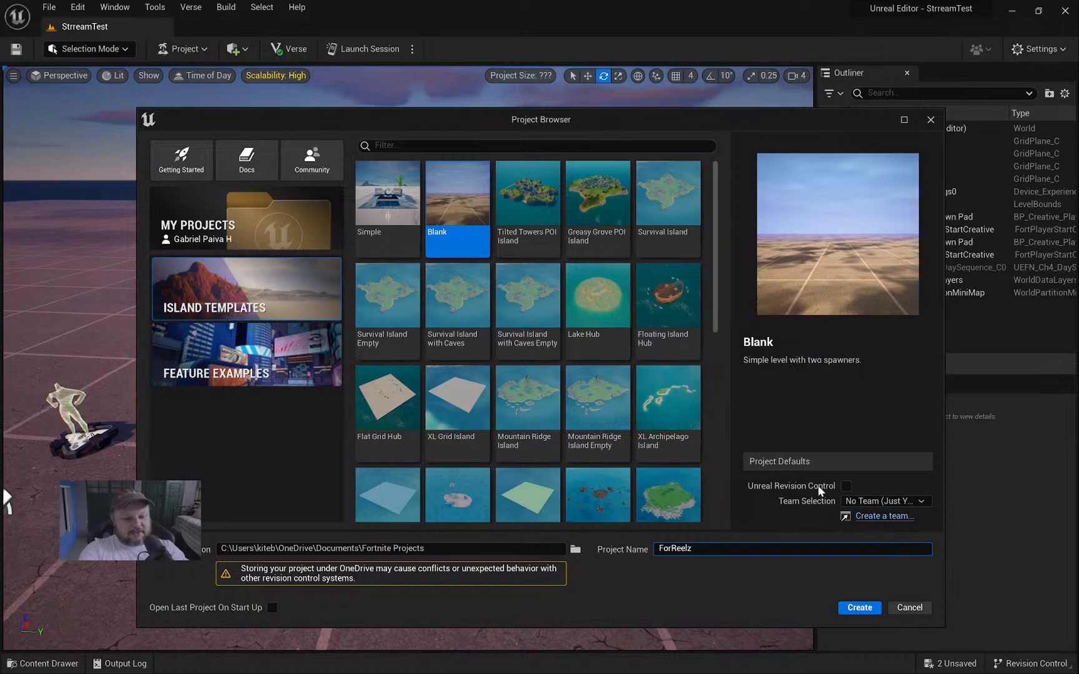
pyautogui.click(846, 486)
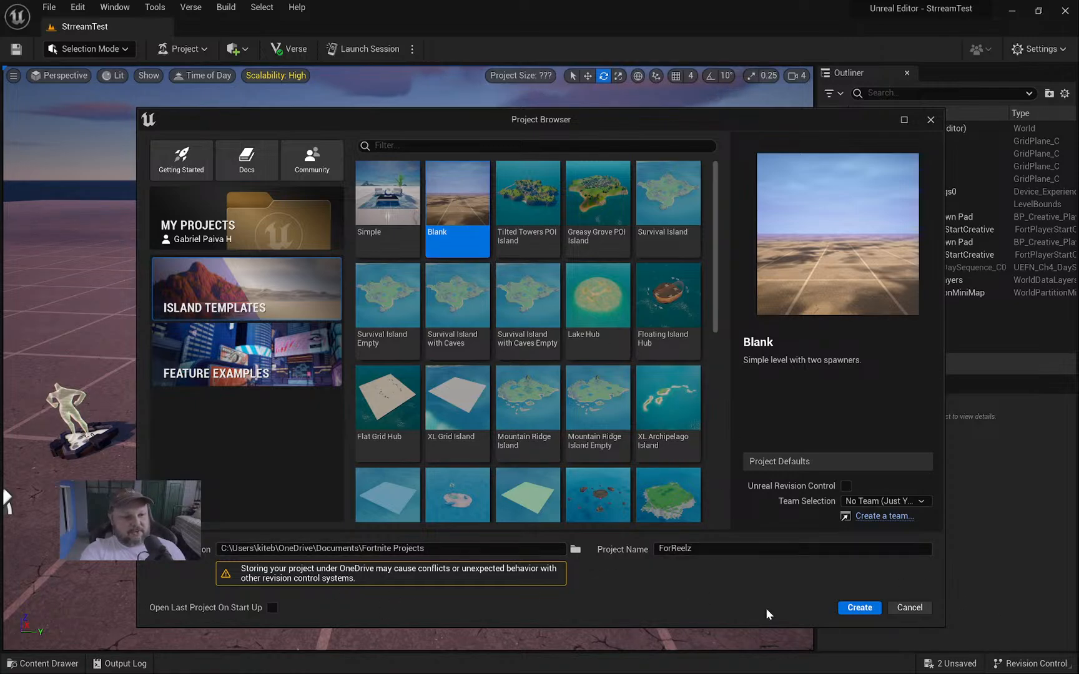
# Create the ForReelz project, choosing Don't Save for both StreamTest save prompts.
pyautogui.click(861, 608)
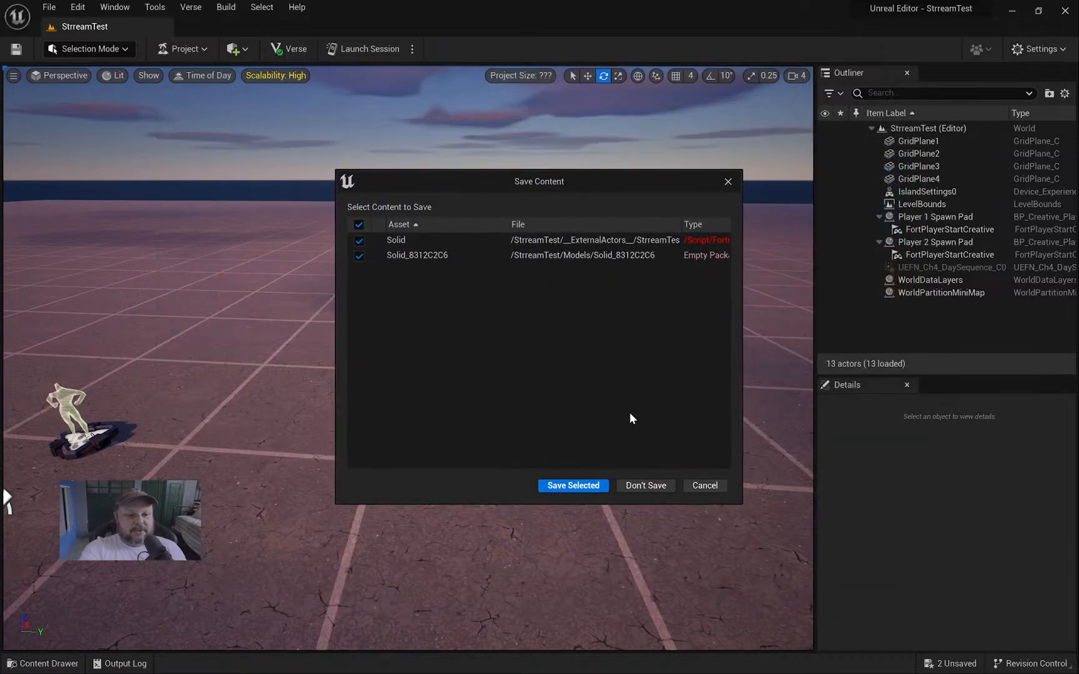
pyautogui.click(646, 485)
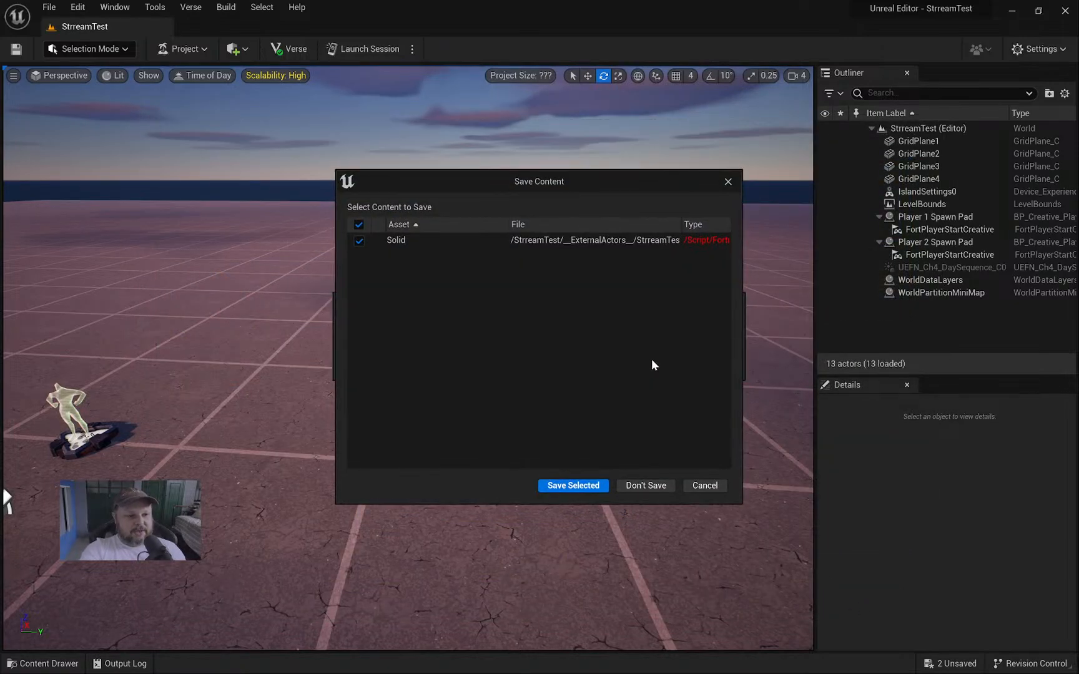
pyautogui.click(644, 487)
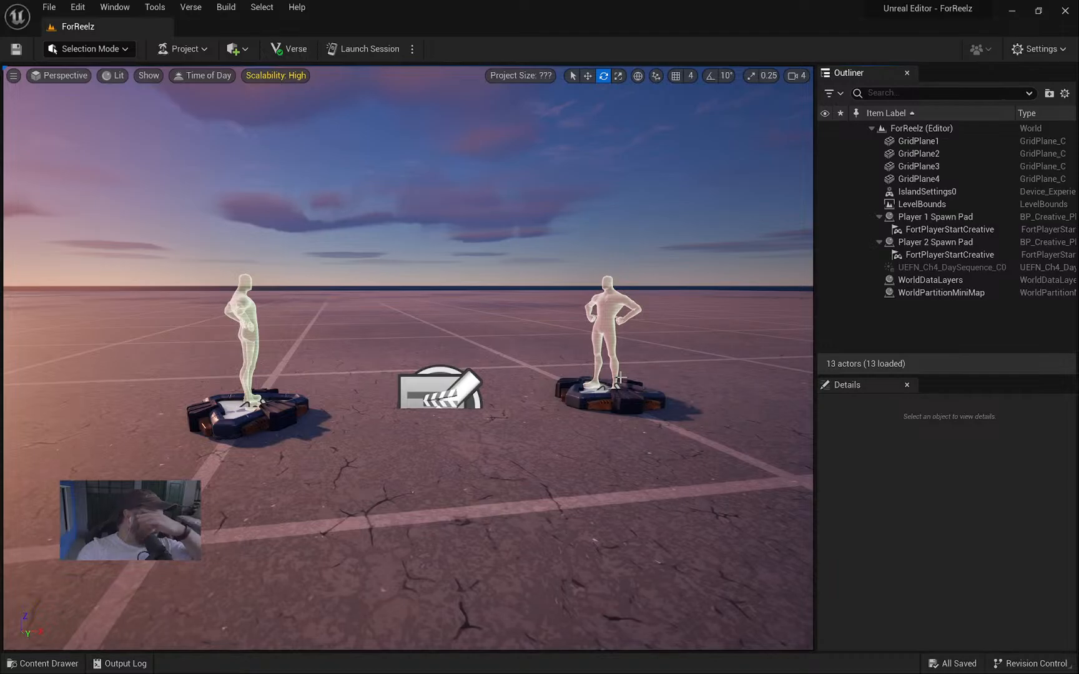
# Fly the camera toward the spawn pads and widen the Outliner panel.
pyautogui.moveTo(620, 378); pyautogui.dragTo(643, 372, button='right')
pyautogui.moveTo(562, 268); pyautogui.dragTo(556, 312, button='right')
pyautogui.press('s')
pyautogui.moveTo(777, 283); pyautogui.dragTo(767, 296, button='right')
pyautogui.press('w')
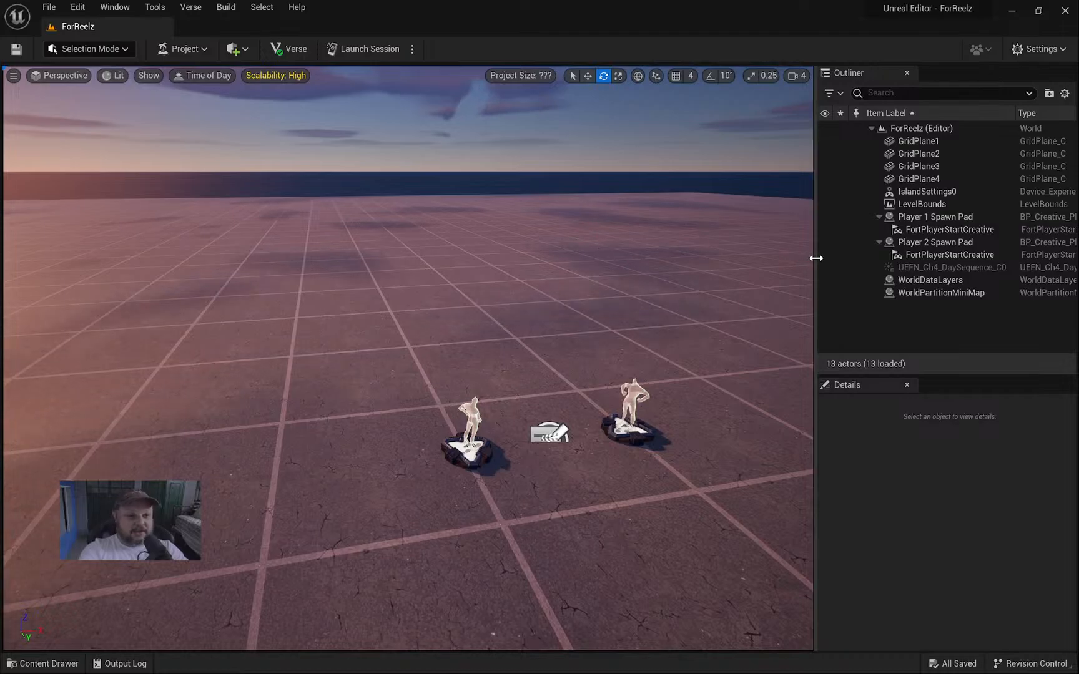
pyautogui.moveTo(814, 258)
pyautogui.mouseDown()
pyautogui.moveTo(761, 251)
pyautogui.moveTo(800, 253)
pyautogui.mouseUp()
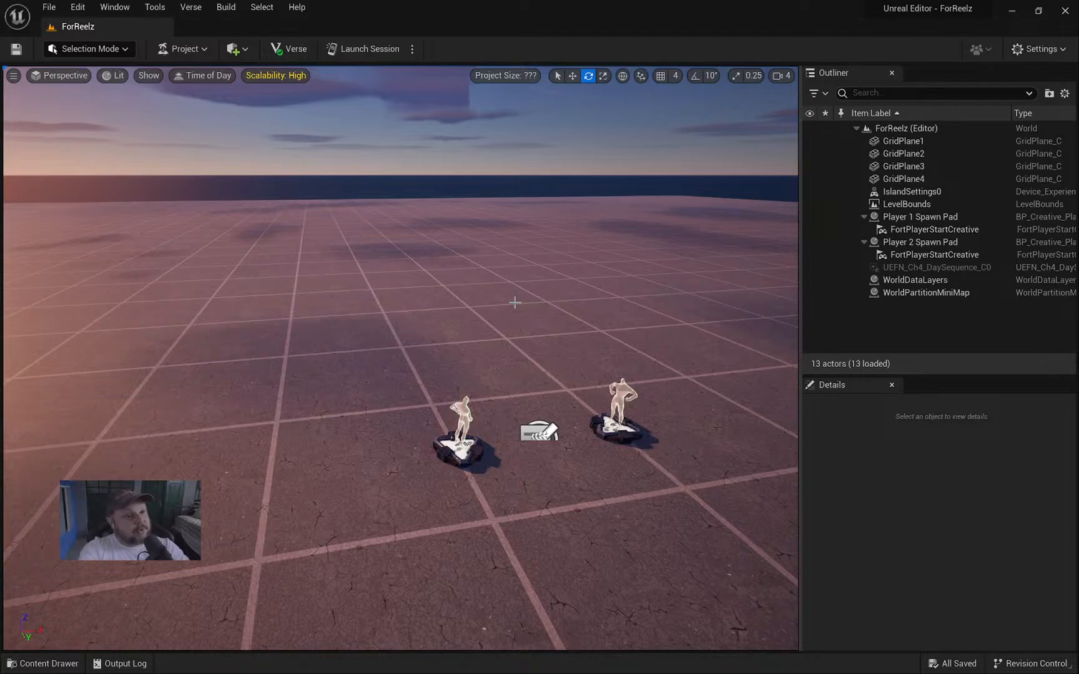
# Circle the camera around the spawn pads and peek at the ForReelz Content Drawer.
pyautogui.moveTo(448, 299); pyautogui.dragTo(477, 313, button='right')
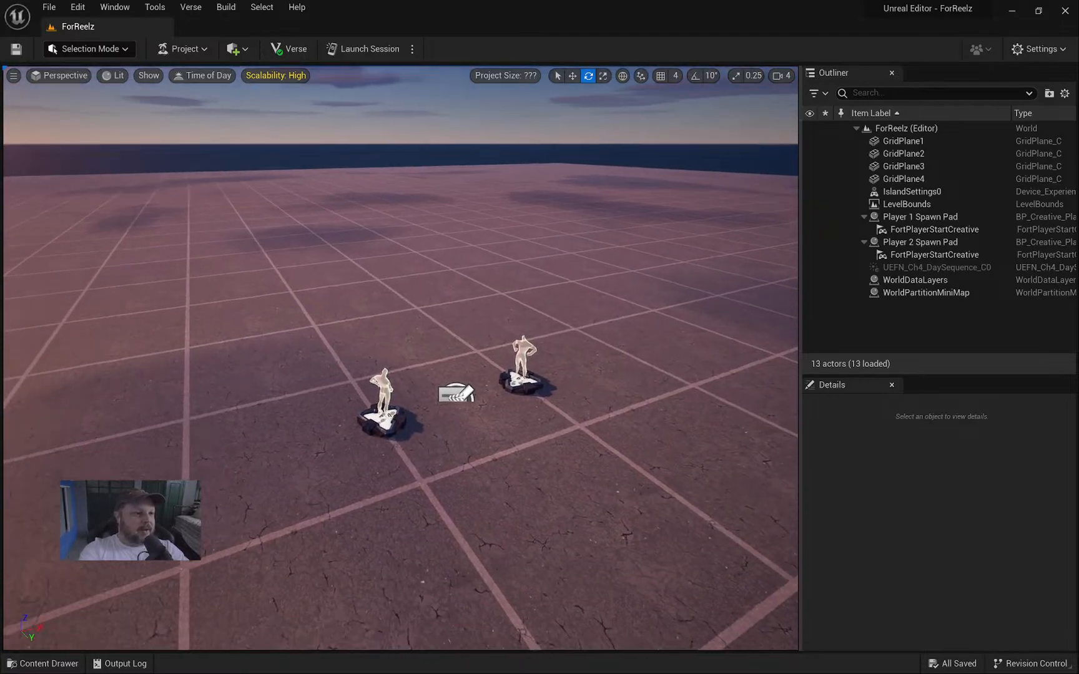
pyautogui.press('s')
pyautogui.moveTo(412, 271); pyautogui.dragTo(385, 261, button='right')
pyautogui.press('d')
pyautogui.press('w')
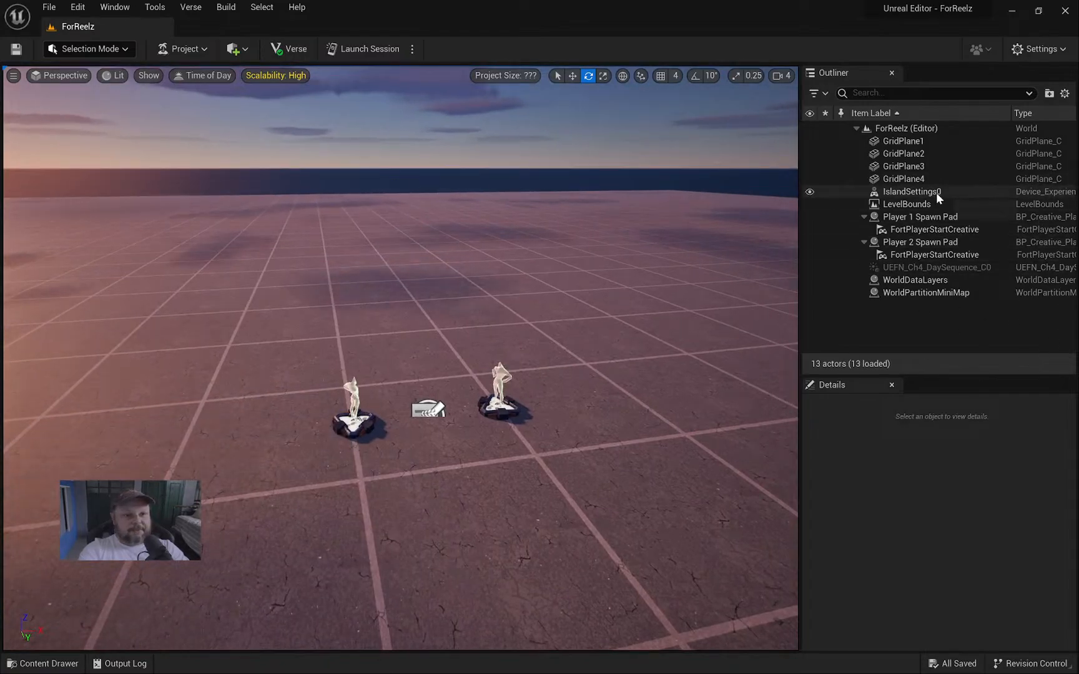
pyautogui.hotkey('ctrl', 'space')
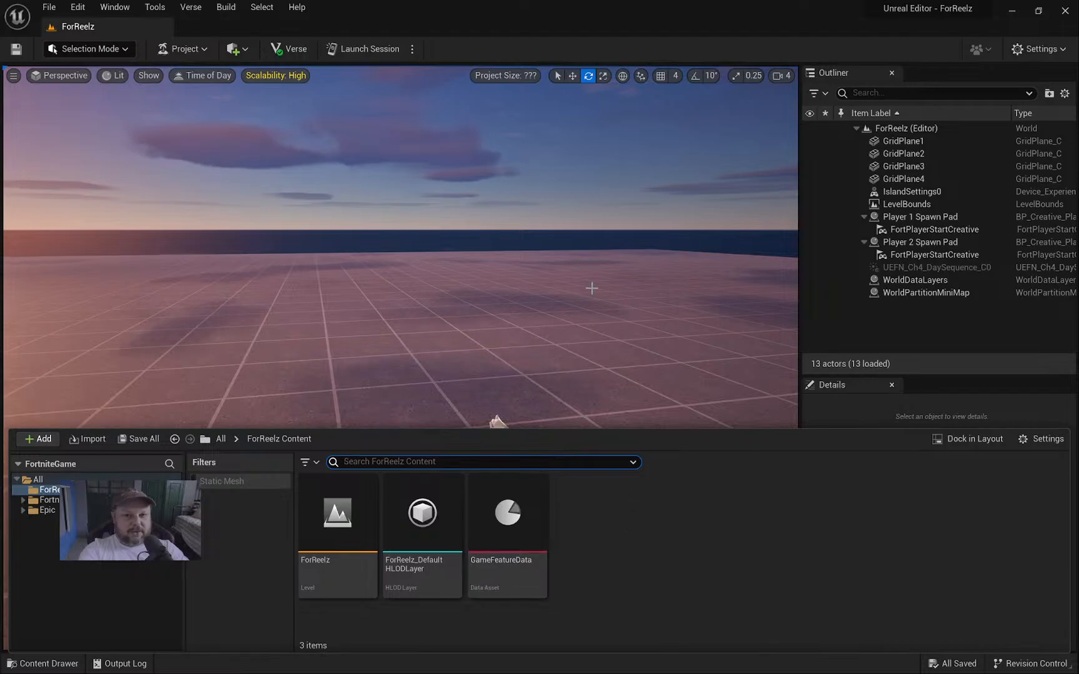
pyautogui.moveTo(591, 289); pyautogui.dragTo(593, 331, button='right')
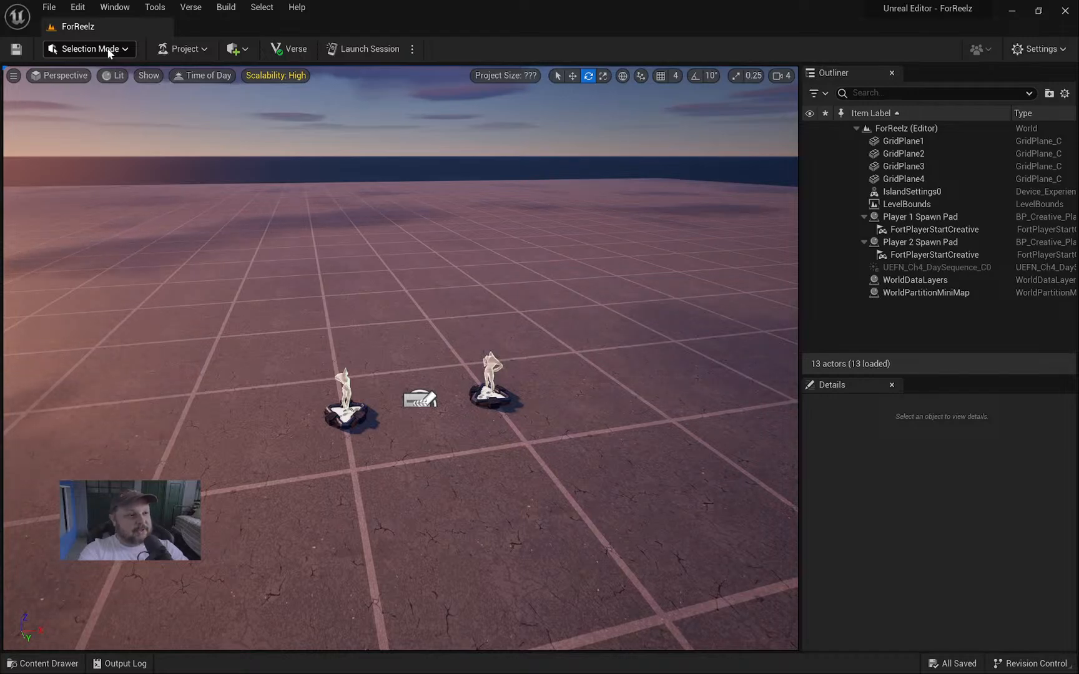
pyautogui.click(90, 50)
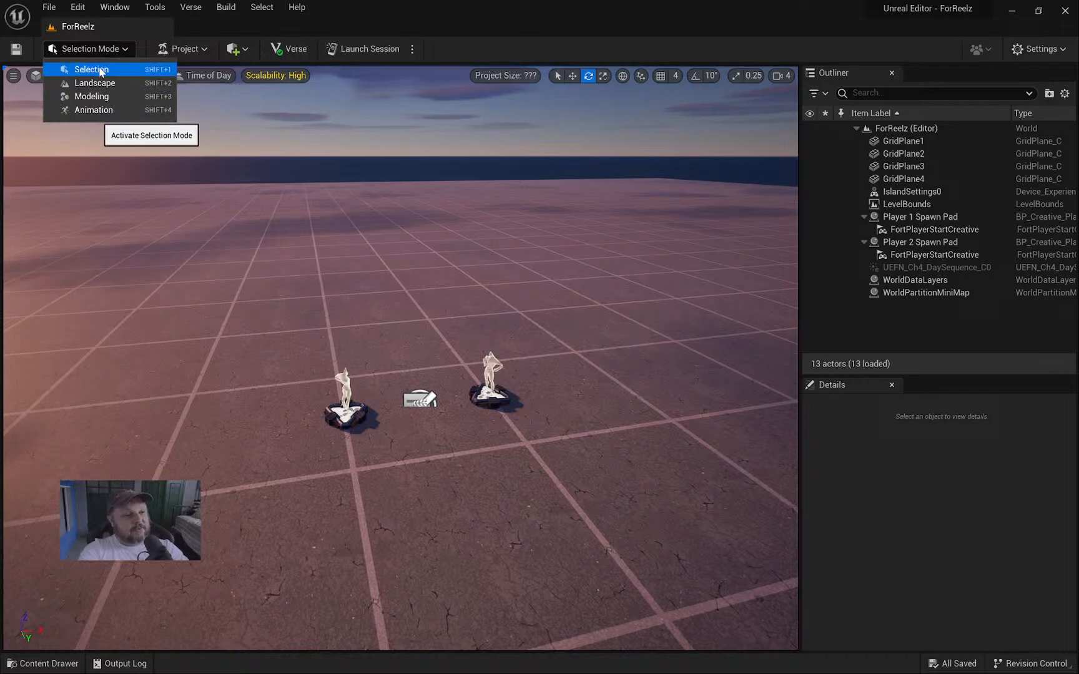
pyautogui.click(110, 99)
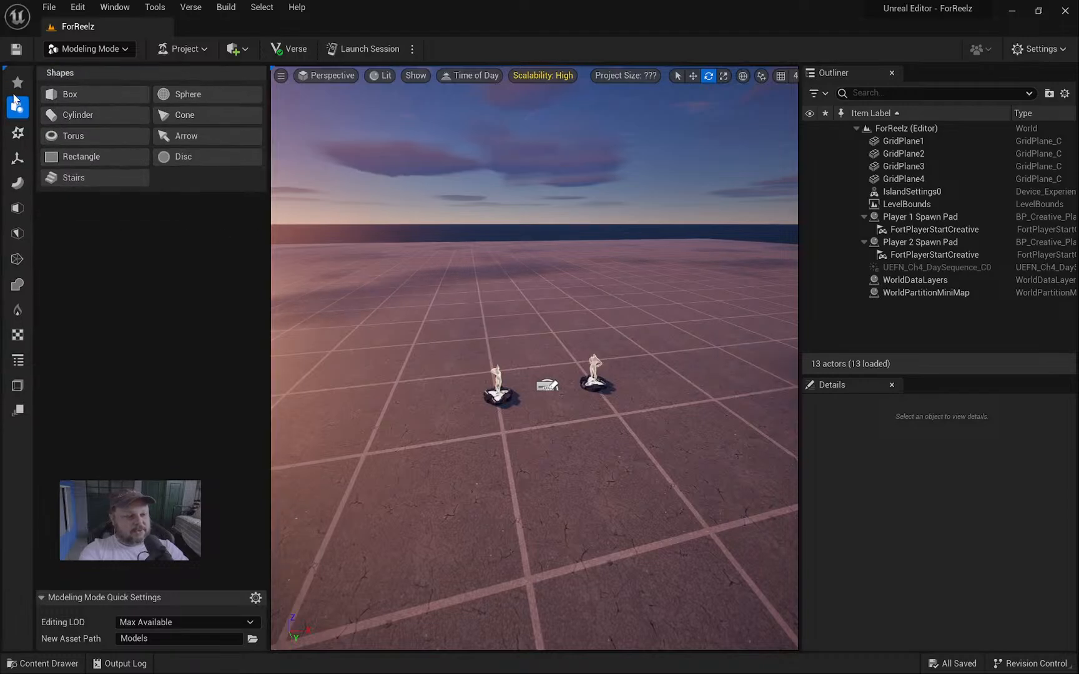
pyautogui.click(17, 84)
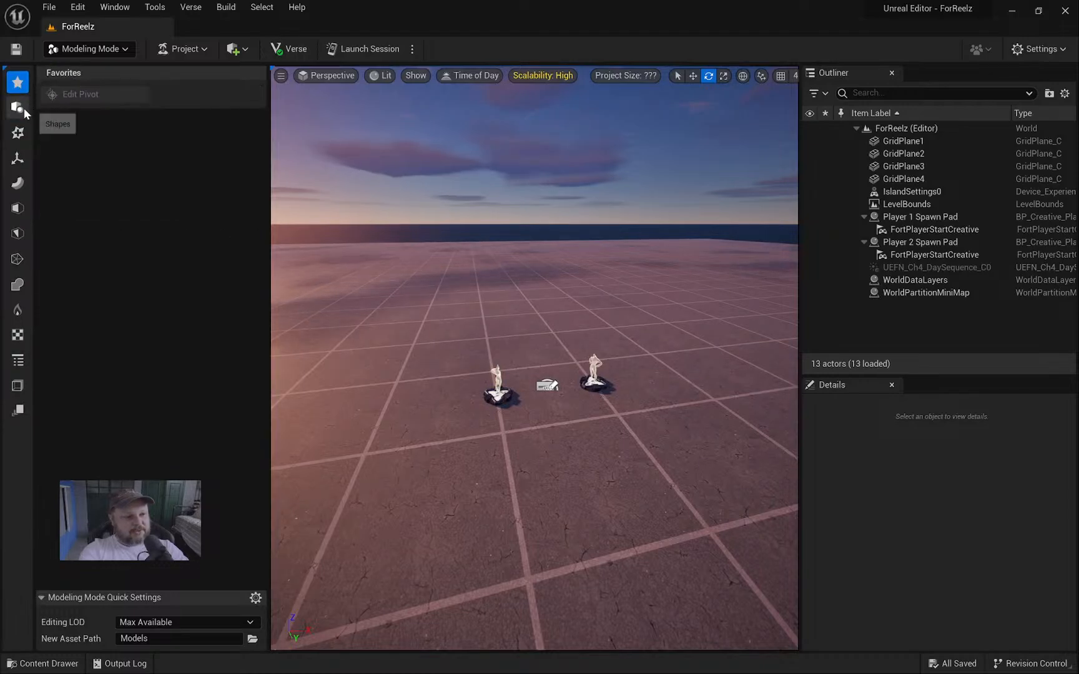
pyautogui.click(24, 110)
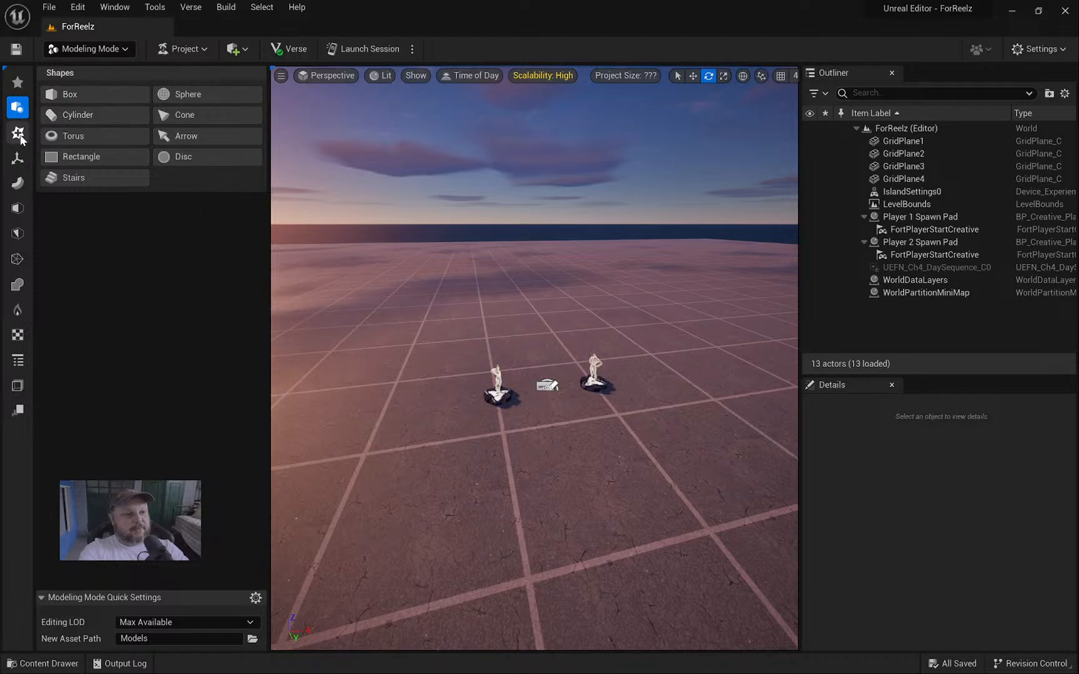
pyautogui.click(18, 134)
pyautogui.click(18, 158)
pyautogui.click(18, 183)
pyautogui.click(19, 208)
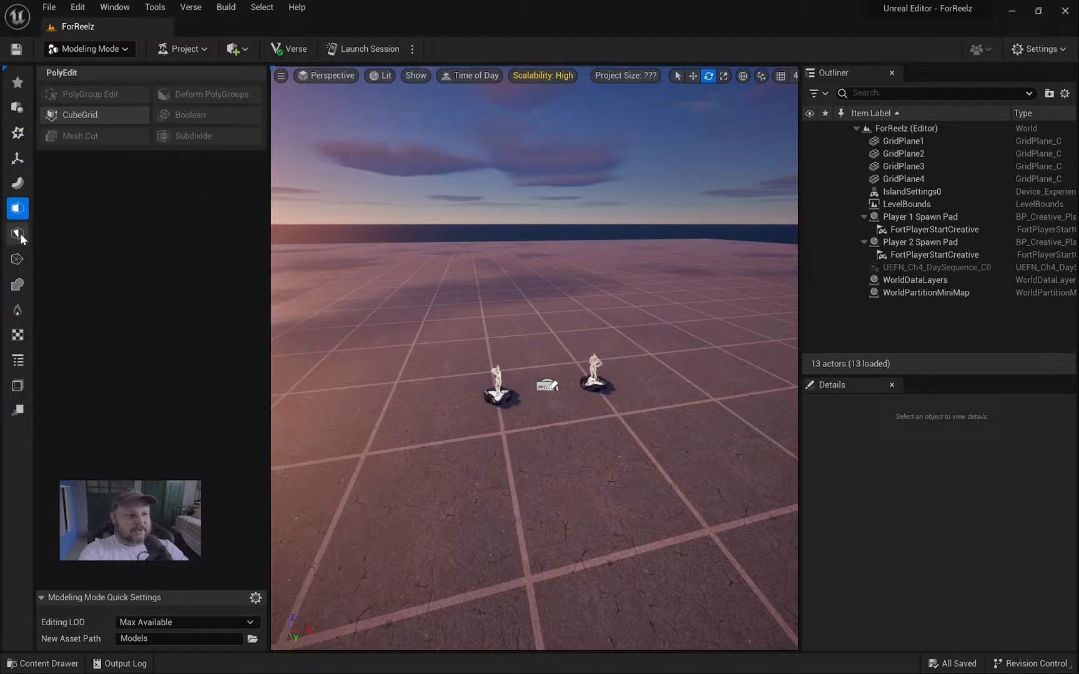
pyautogui.click(19, 235)
pyautogui.click(19, 284)
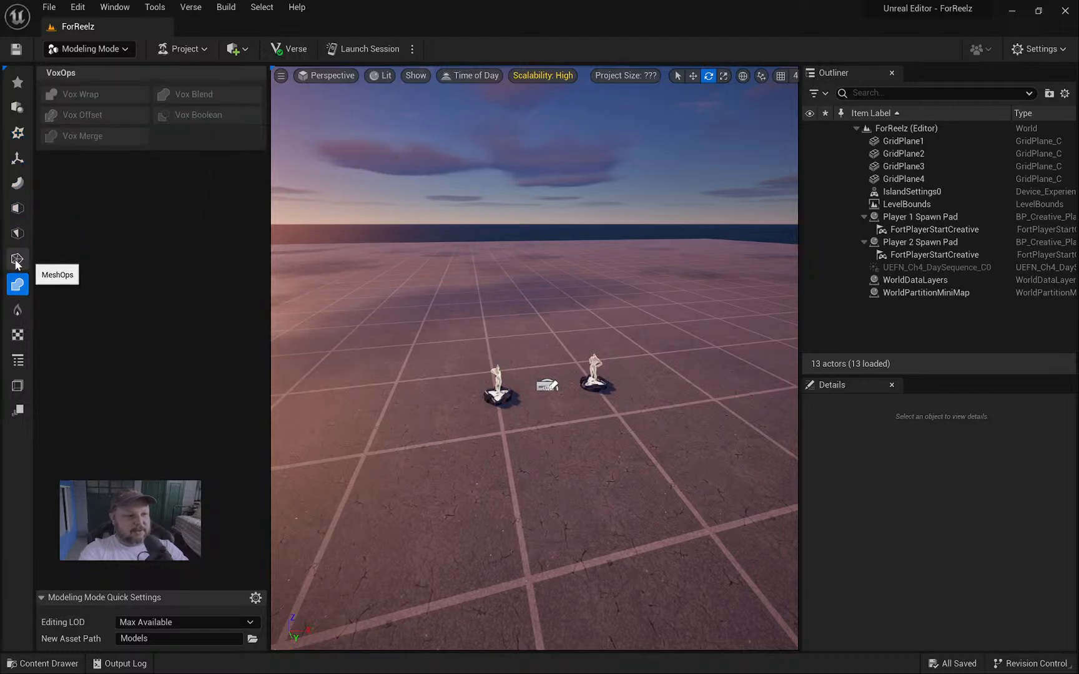
pyautogui.click(17, 262)
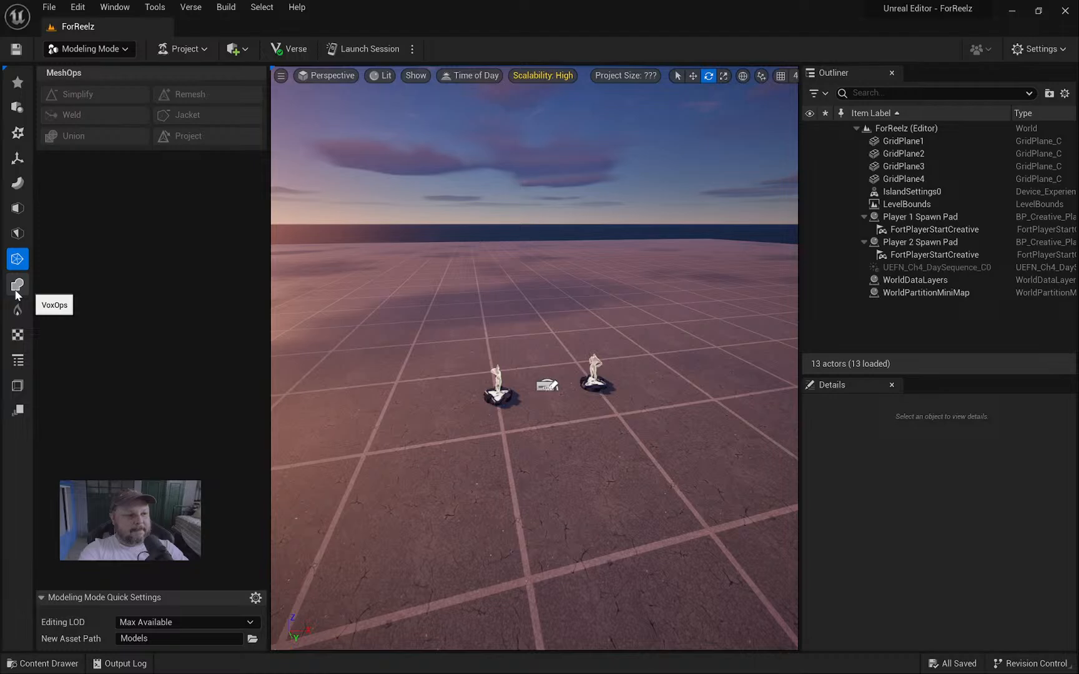
pyautogui.click(17, 108)
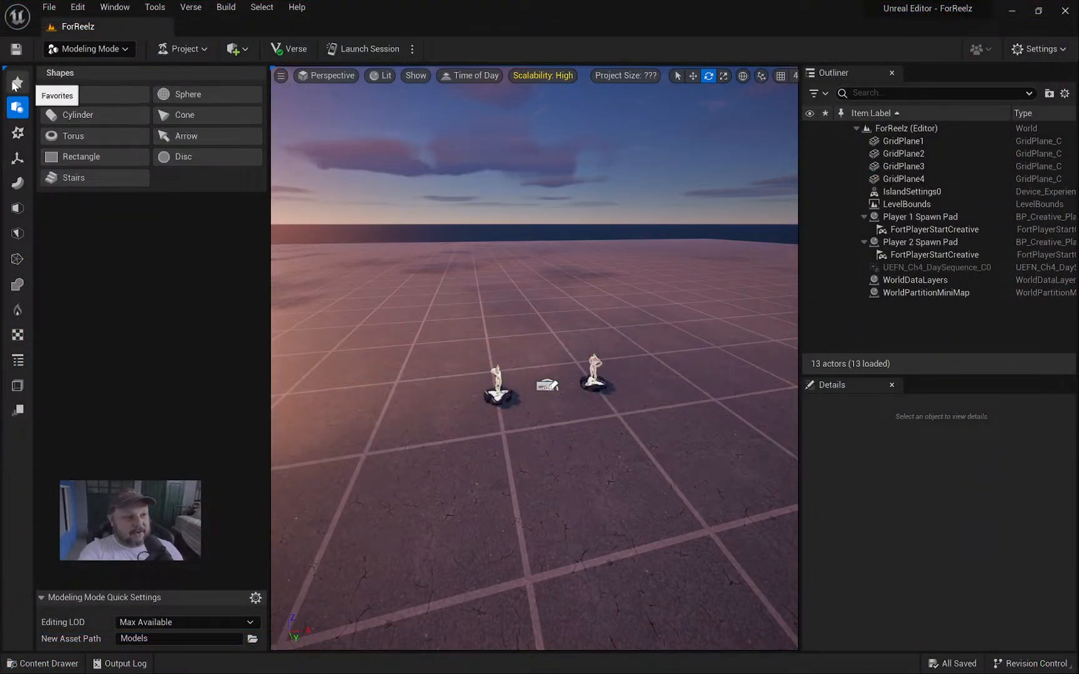
# Place a 100-unit Box shape on the ground in front of the spawn pads and accept it.
pyautogui.click(86, 90)
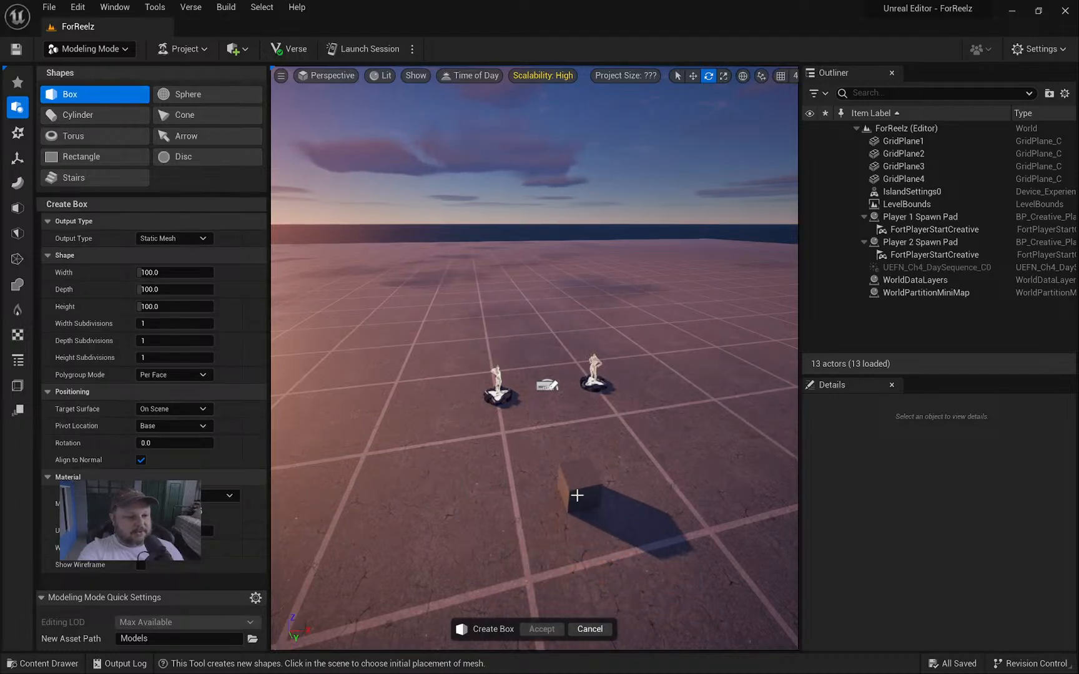
pyautogui.click(577, 496)
pyautogui.moveTo(656, 415)
pyautogui.mouseDown(button='right')
pyautogui.moveTo(654, 446)
pyautogui.moveTo(642, 425)
pyautogui.mouseUp(button='right')
pyautogui.press('w')
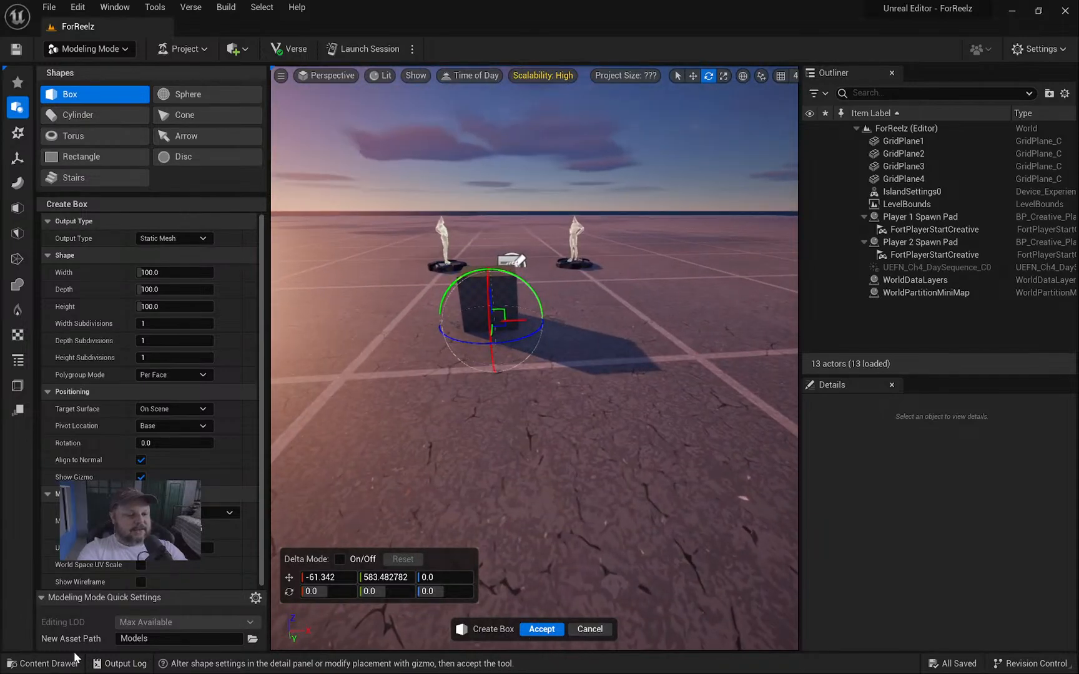
pyautogui.click(541, 628)
pyautogui.moveTo(537, 449); pyautogui.dragTo(569, 418, button='right')
pyautogui.press('w')
pyautogui.press('a')
pyautogui.press('d')
pyautogui.press('s')
pyautogui.press('a')
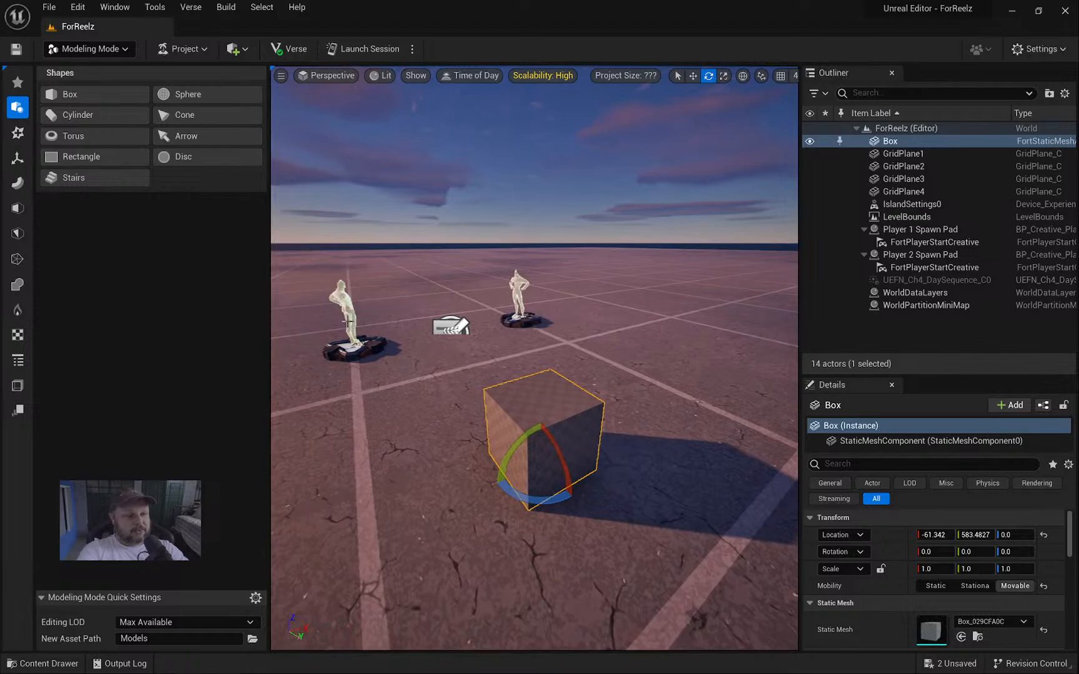
# Try and cancel Edit Pivot, then remove it from Favorites and add it back.
pyautogui.click(19, 162)
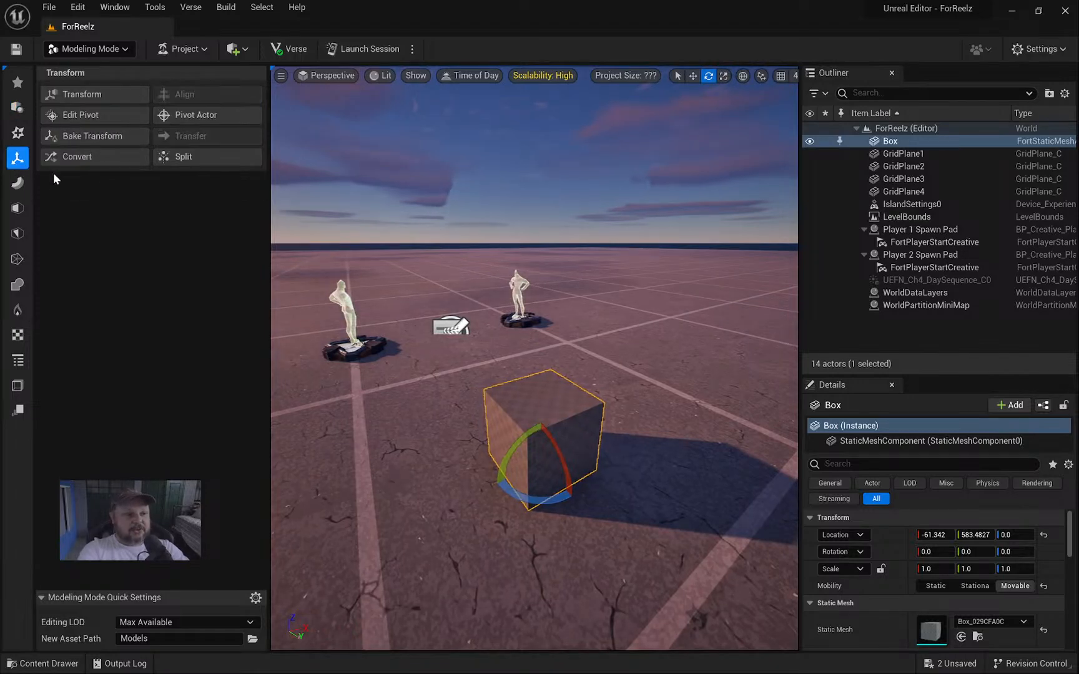
pyautogui.click(87, 118)
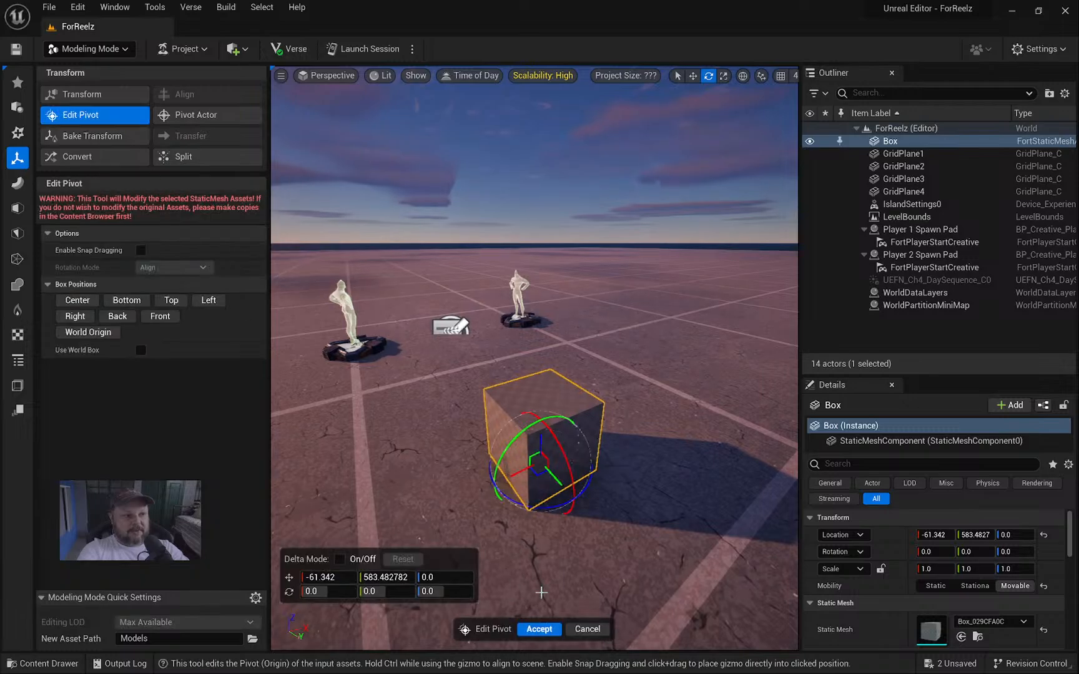
pyautogui.click(587, 629)
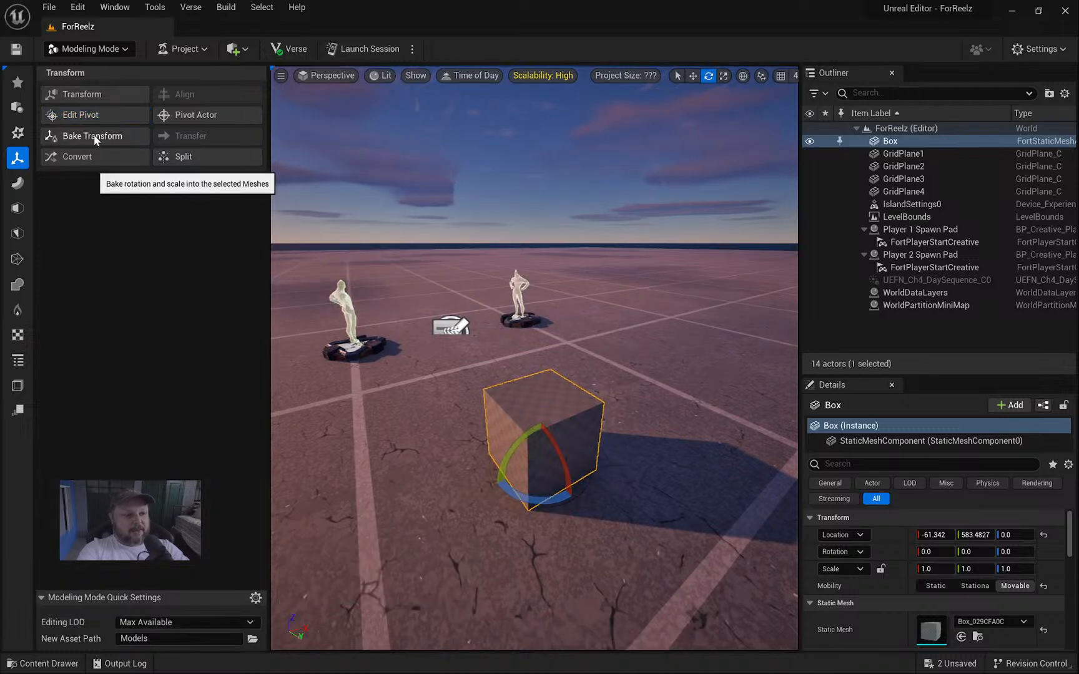
pyautogui.rightClick(96, 113)
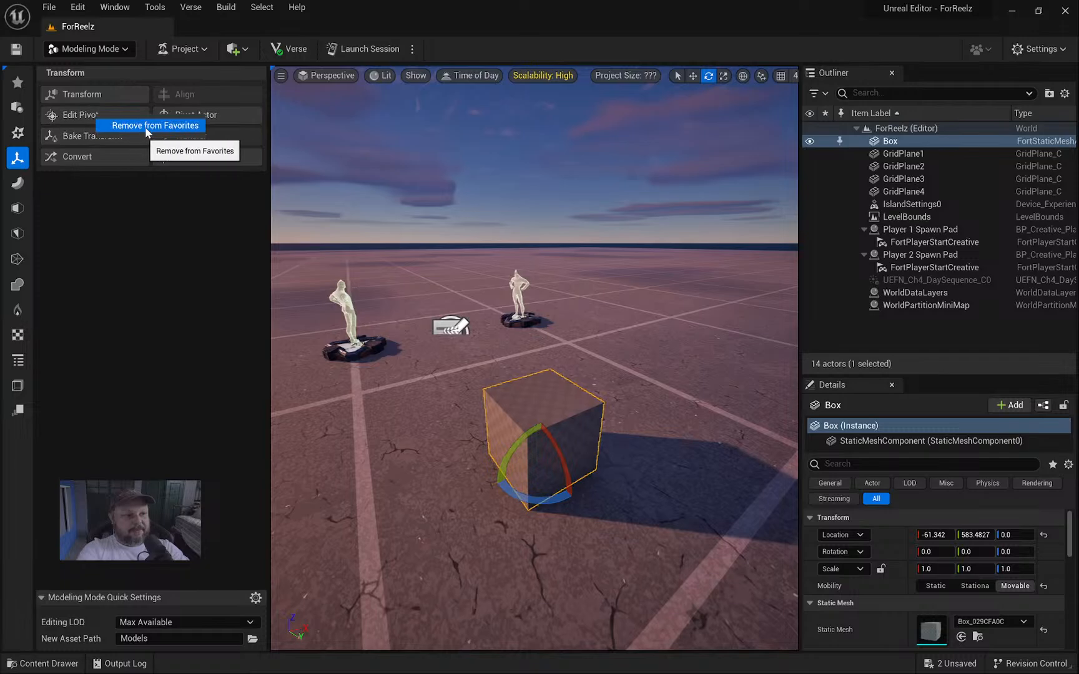
pyautogui.click(161, 128)
pyautogui.rightClick(94, 117)
pyautogui.click(133, 131)
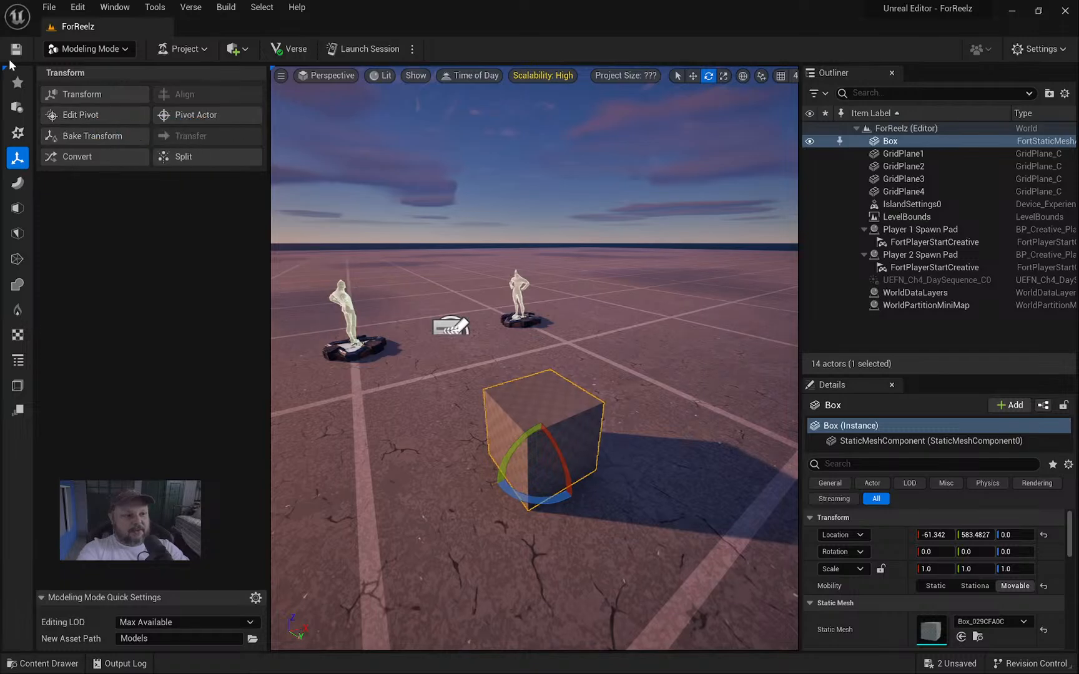
# Browse the Favorites, Shapes, Create, Transform, Deform, PolyEdit, TriEdit and MeshOps categories, ending on VoxOps.
pyautogui.click(17, 84)
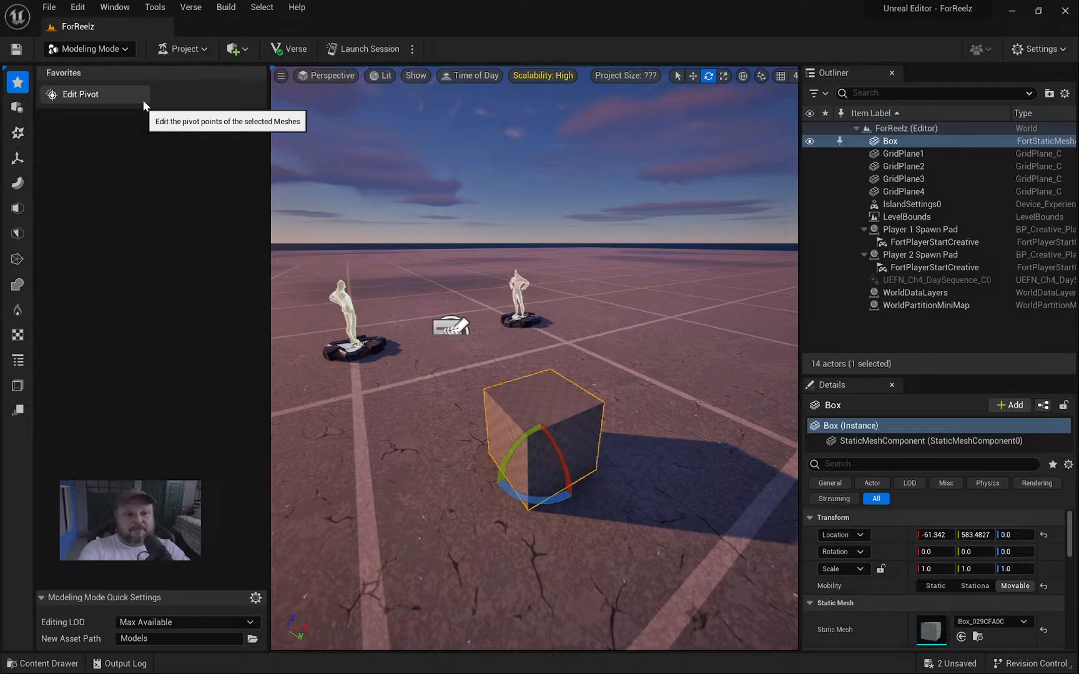
pyautogui.click(18, 107)
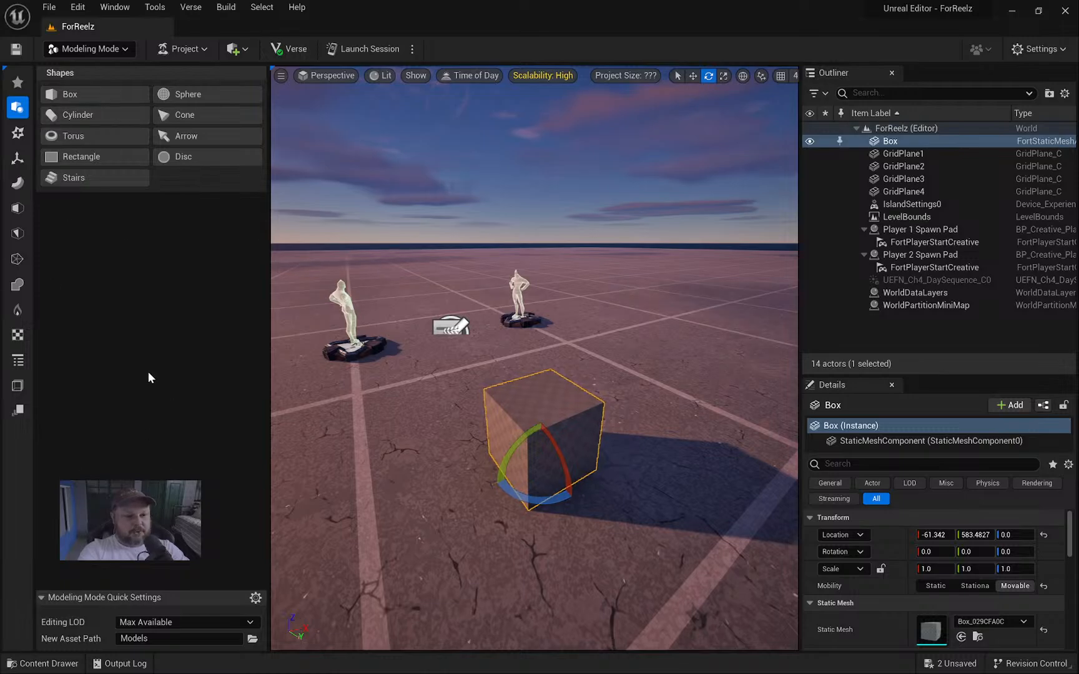
pyautogui.click(17, 183)
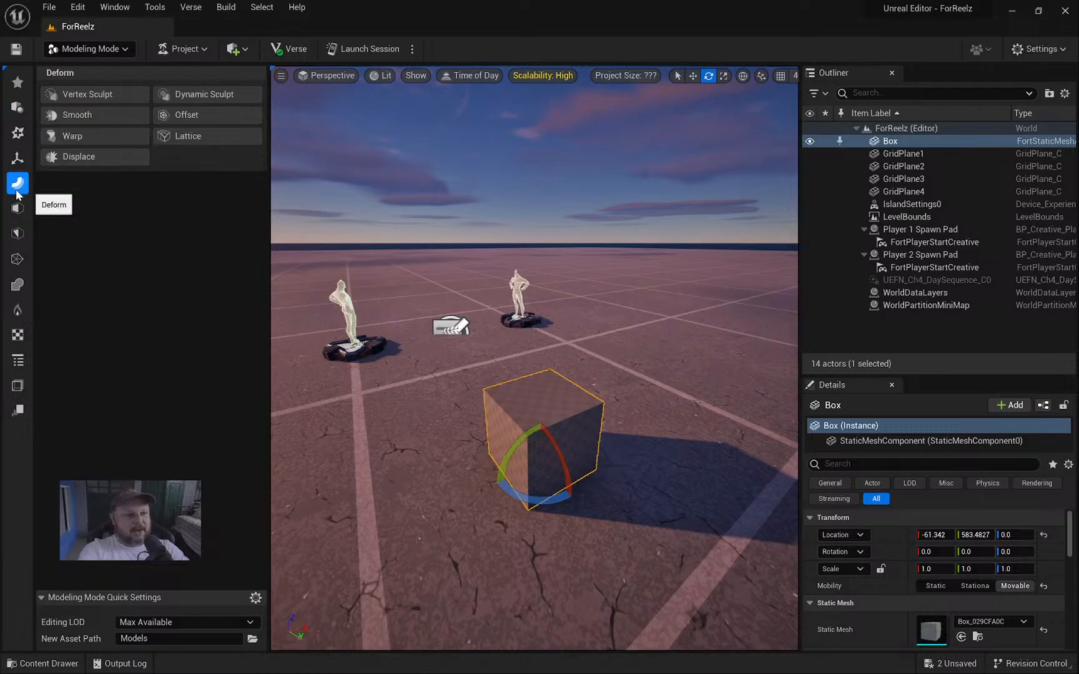
pyautogui.click(19, 110)
pyautogui.click(17, 132)
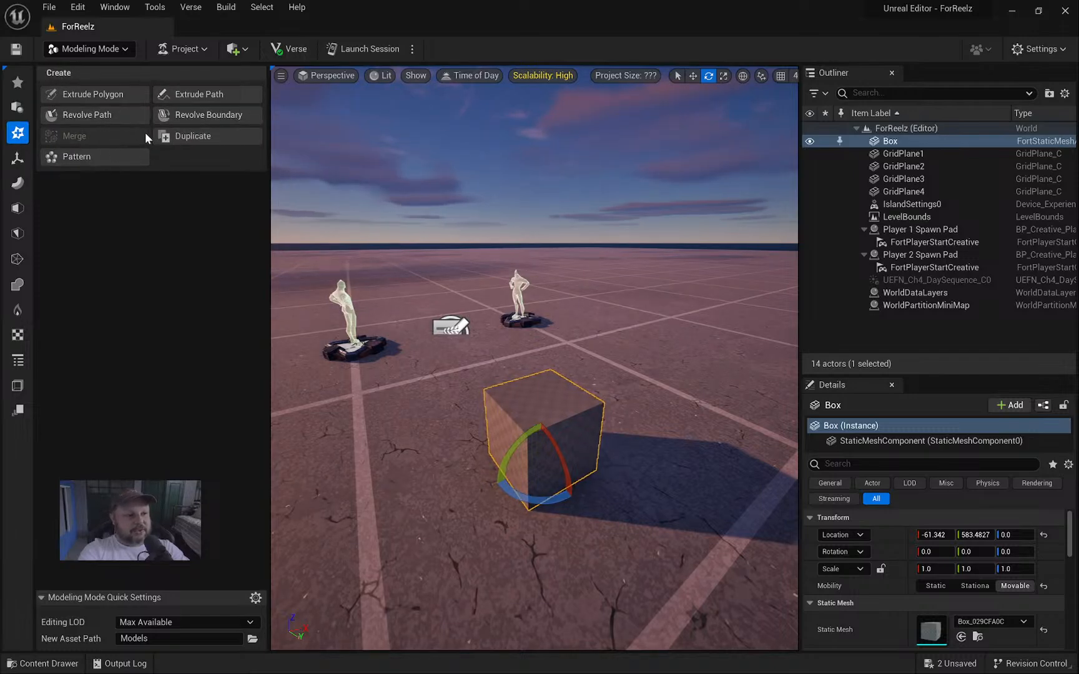
pyautogui.click(19, 159)
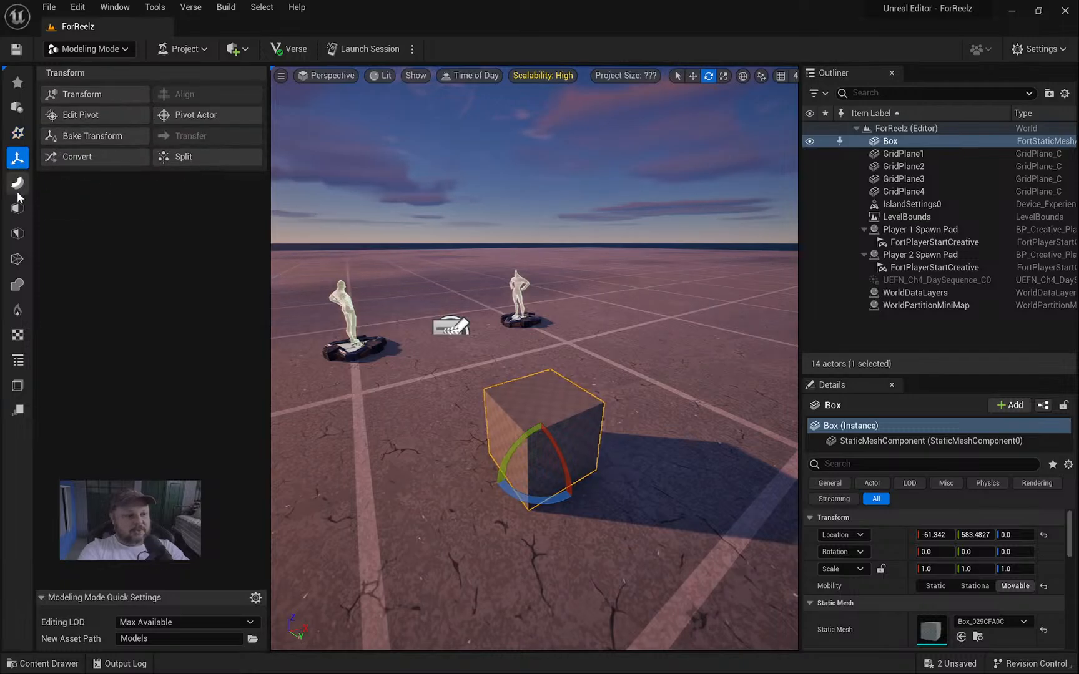
pyautogui.click(18, 184)
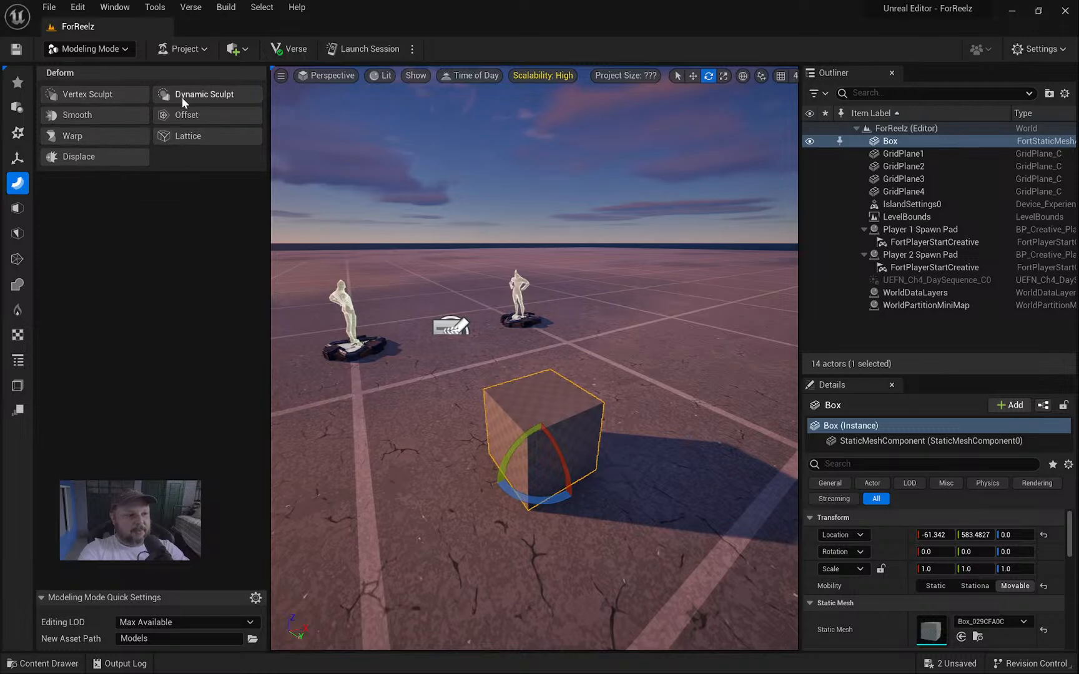
pyautogui.click(16, 210)
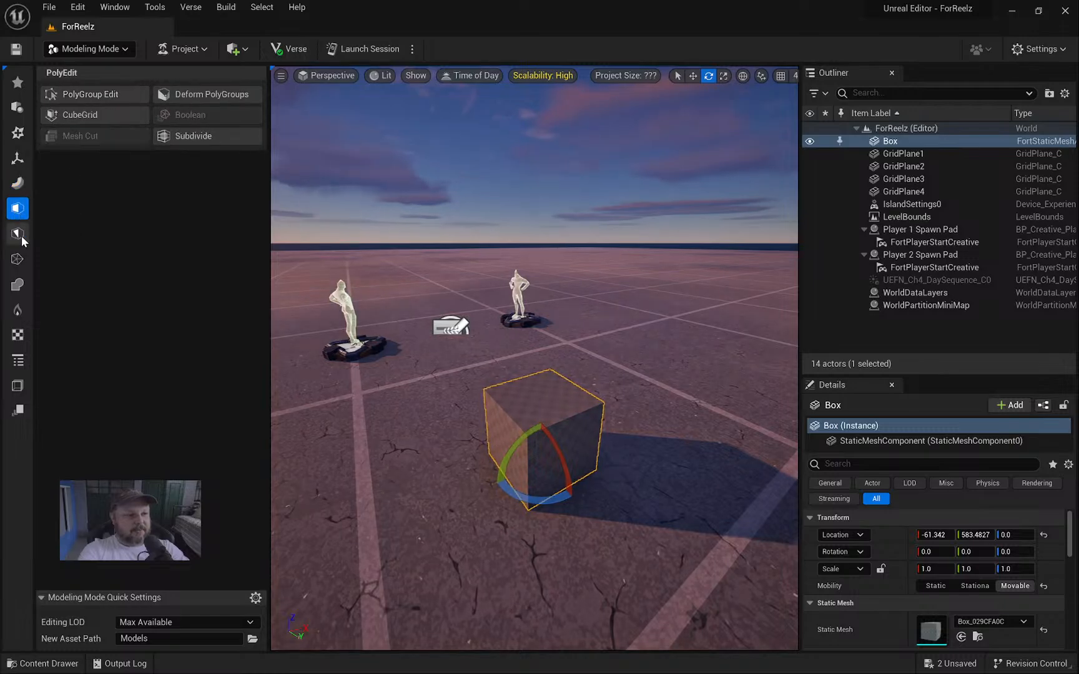
pyautogui.click(19, 234)
pyautogui.click(17, 259)
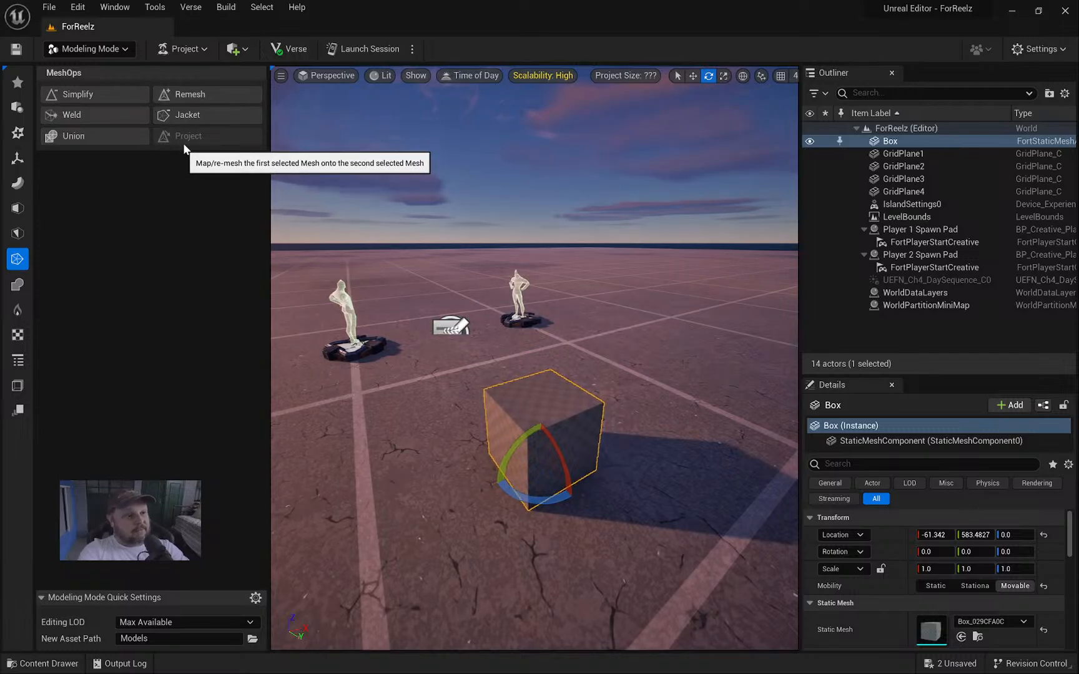
pyautogui.click(18, 285)
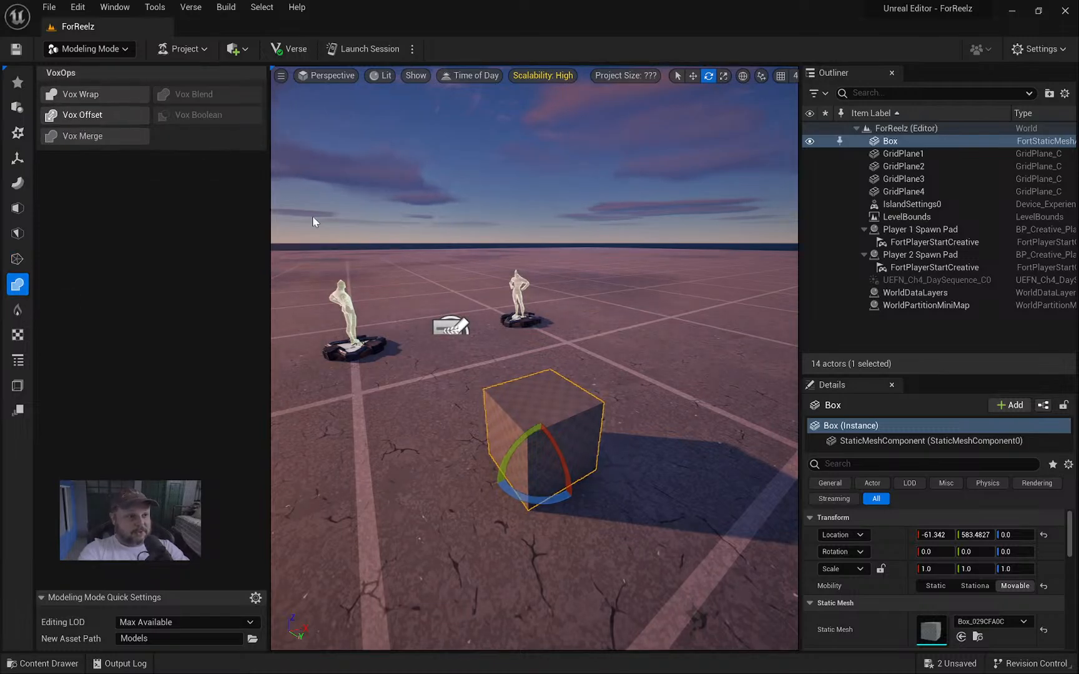
# Alt-drag to duplicate the box as Box2, raising it and shifting it along Y.
pyautogui.moveTo(312, 216); pyautogui.dragTo(297, 233, button='right')
pyautogui.moveTo(532, 406); pyautogui.dragTo(494, 394, button='right')
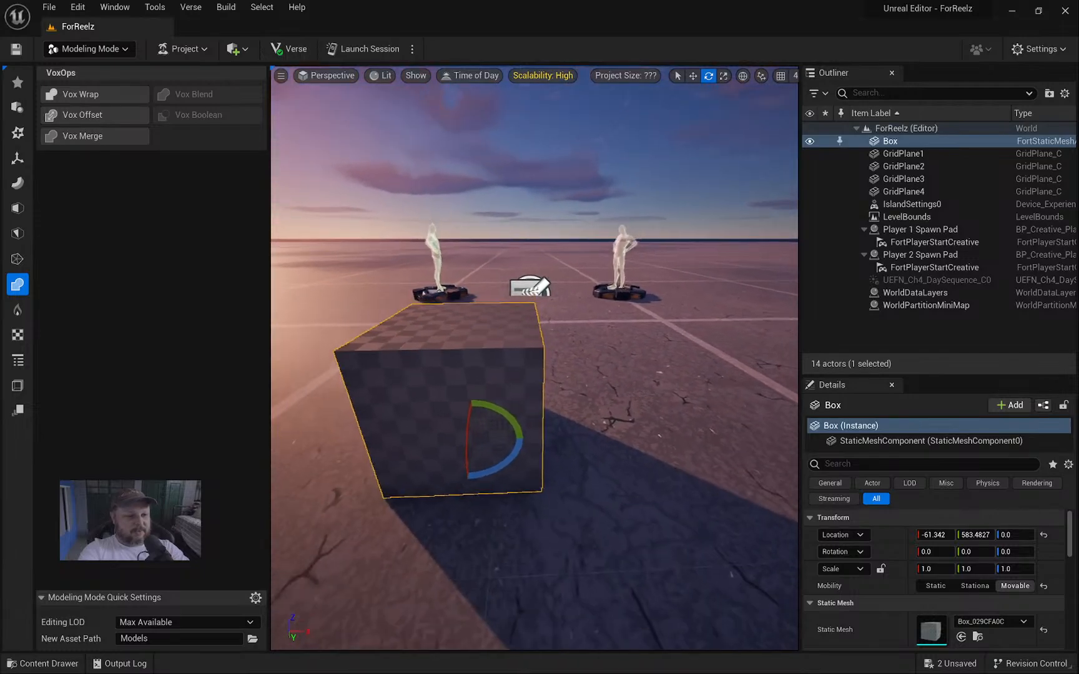
pyautogui.press('w')
pyautogui.keyDown('alt'); pyautogui.moveTo(516, 434); pyautogui.dragTo(563, 352); pyautogui.keyUp('alt')
pyautogui.moveTo(538, 343); pyautogui.dragTo(559, 322, button='right')
pyautogui.moveTo(540, 321); pyautogui.dragTo(587, 326)
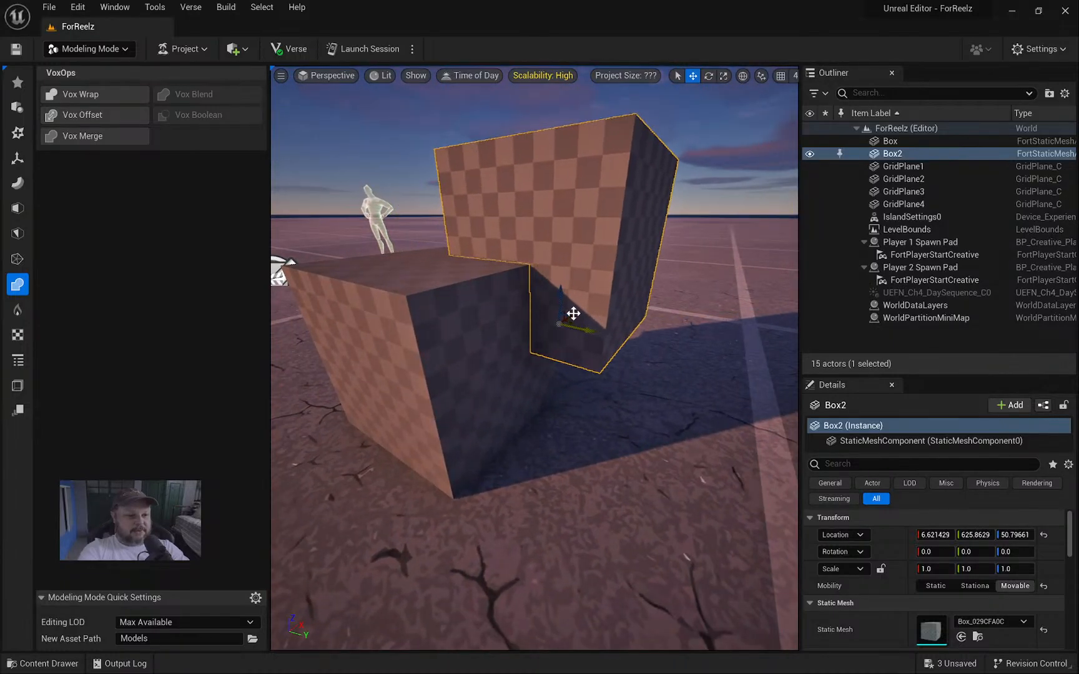
pyautogui.moveTo(574, 314); pyautogui.dragTo(624, 315, button='right')
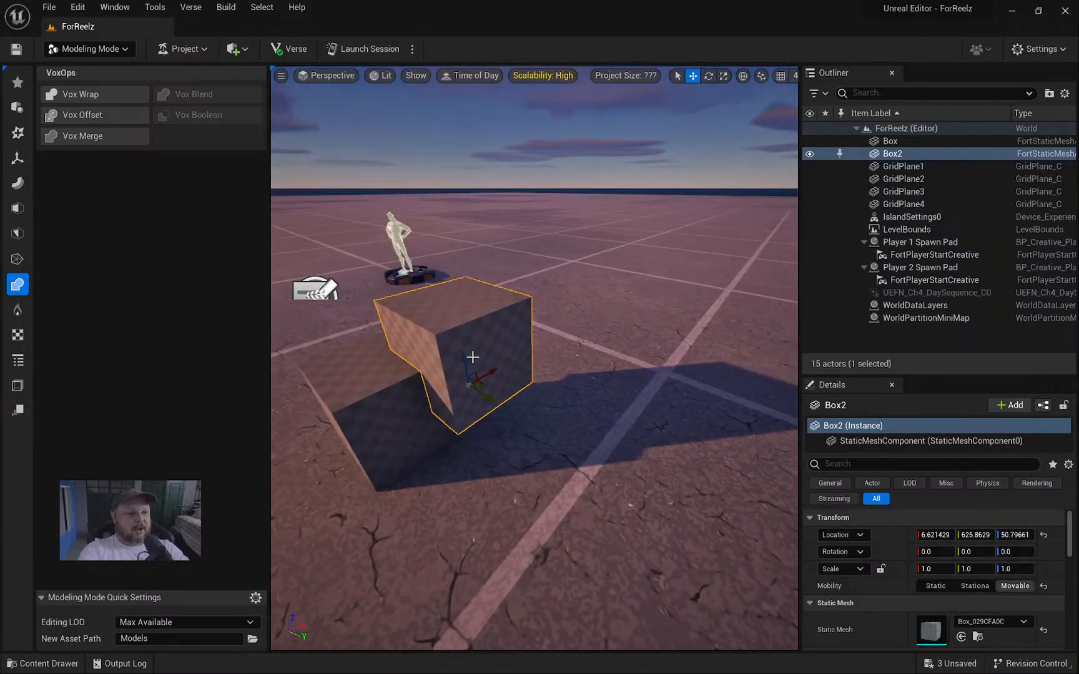
# Duplicate Box2 as Box3 raised higher, then select all three boxes together.
pyautogui.keyDown('alt'); pyautogui.moveTo(472, 357); pyautogui.dragTo(501, 362); pyautogui.keyUp('alt')
pyautogui.moveTo(578, 336); pyautogui.dragTo(680, 334, button='right')
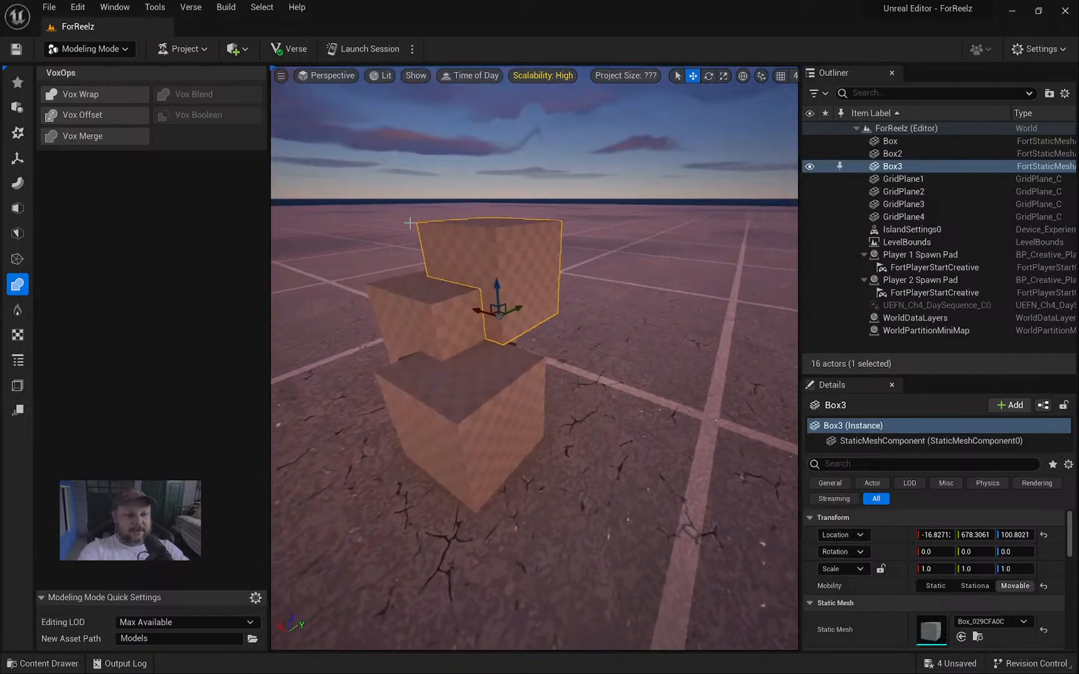
pyautogui.keyDown('shift'); pyautogui.click(449, 317); pyautogui.keyUp('shift')
pyautogui.keyDown('shift'); pyautogui.click(463, 381); pyautogui.keyUp('shift')
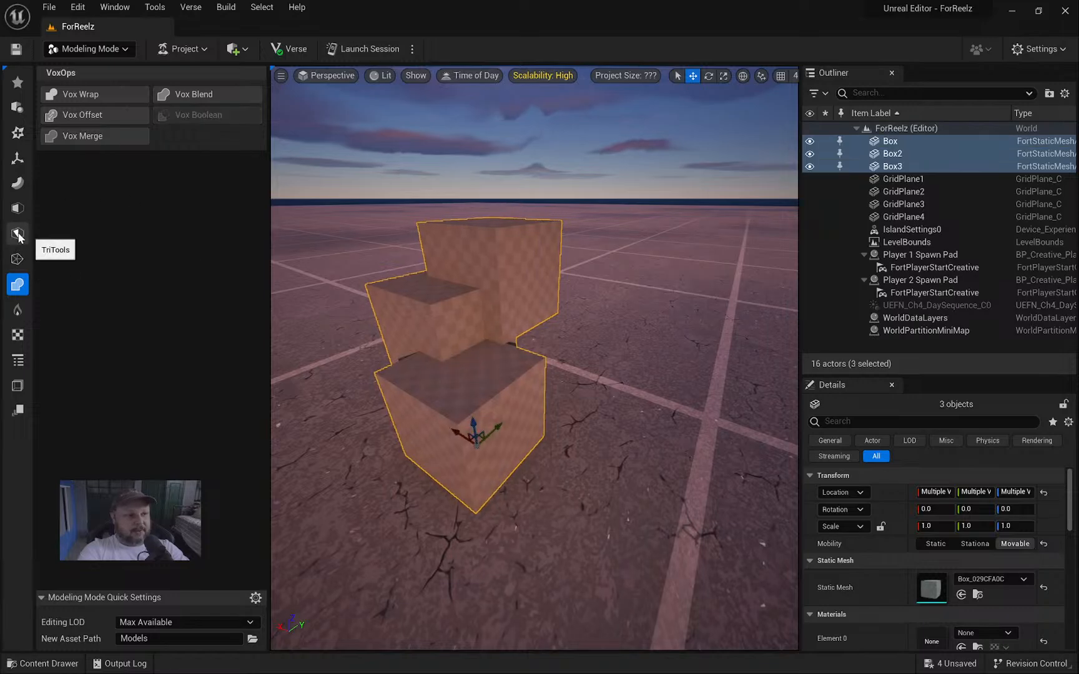
# Show the VoxOps tools in Modeling Mode while orbiting close to the three stacked boxes.
pyautogui.click(19, 258)
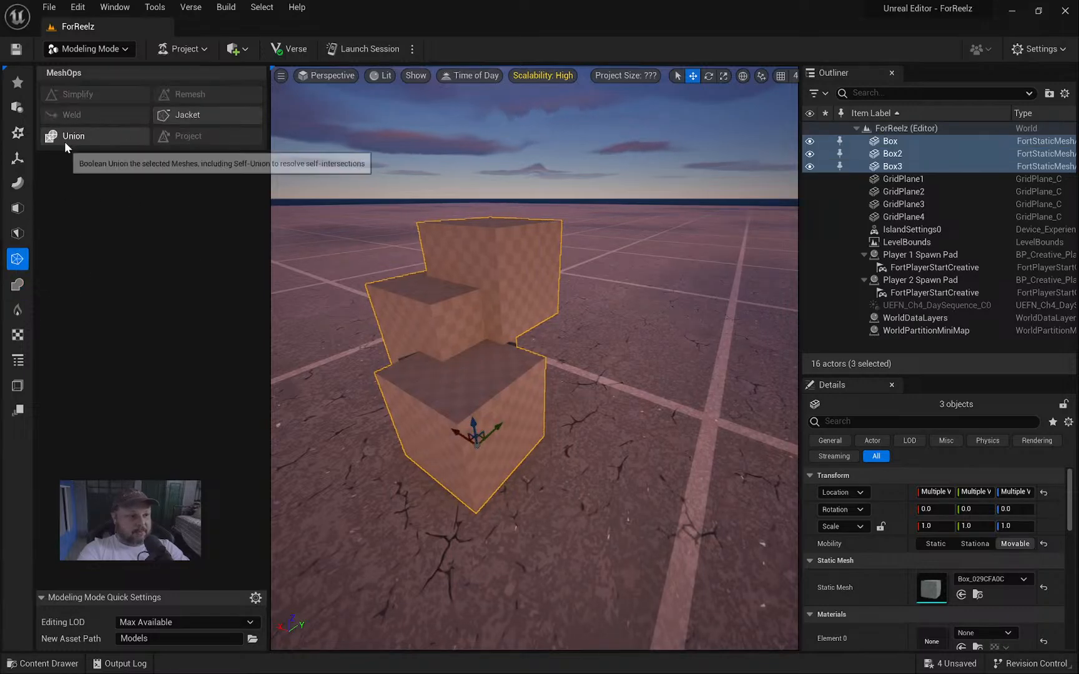
pyautogui.moveTo(531, 338); pyautogui.dragTo(512, 334, button='right')
pyautogui.moveTo(340, 274); pyautogui.dragTo(322, 279, button='right')
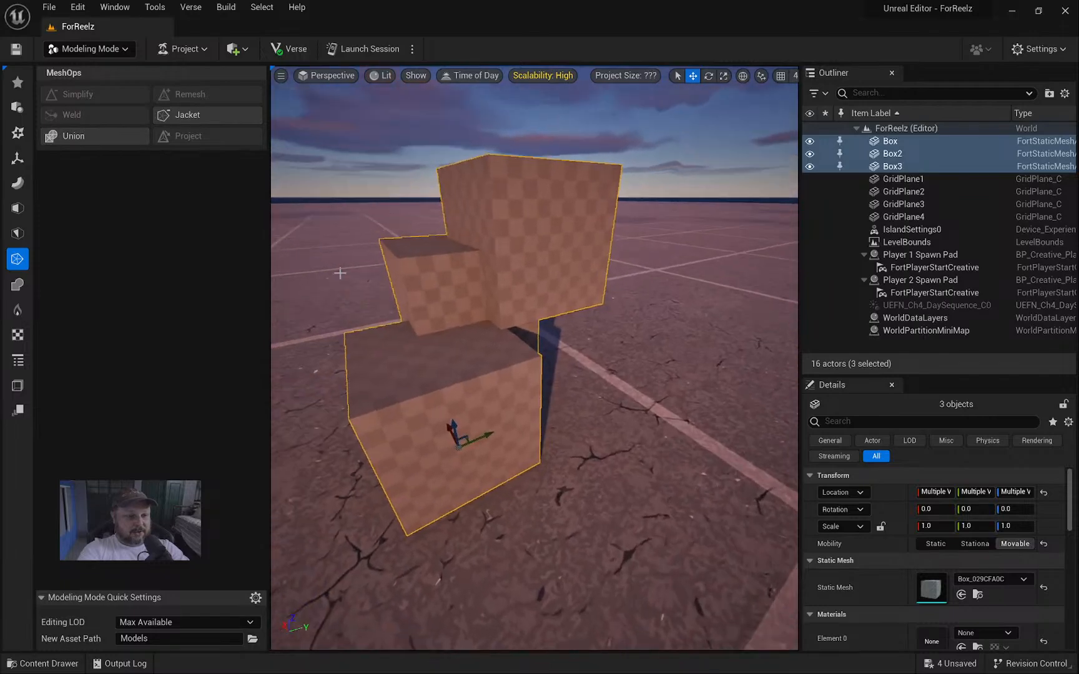
pyautogui.click(17, 289)
pyautogui.moveTo(582, 290); pyautogui.dragTo(586, 323, button='right')
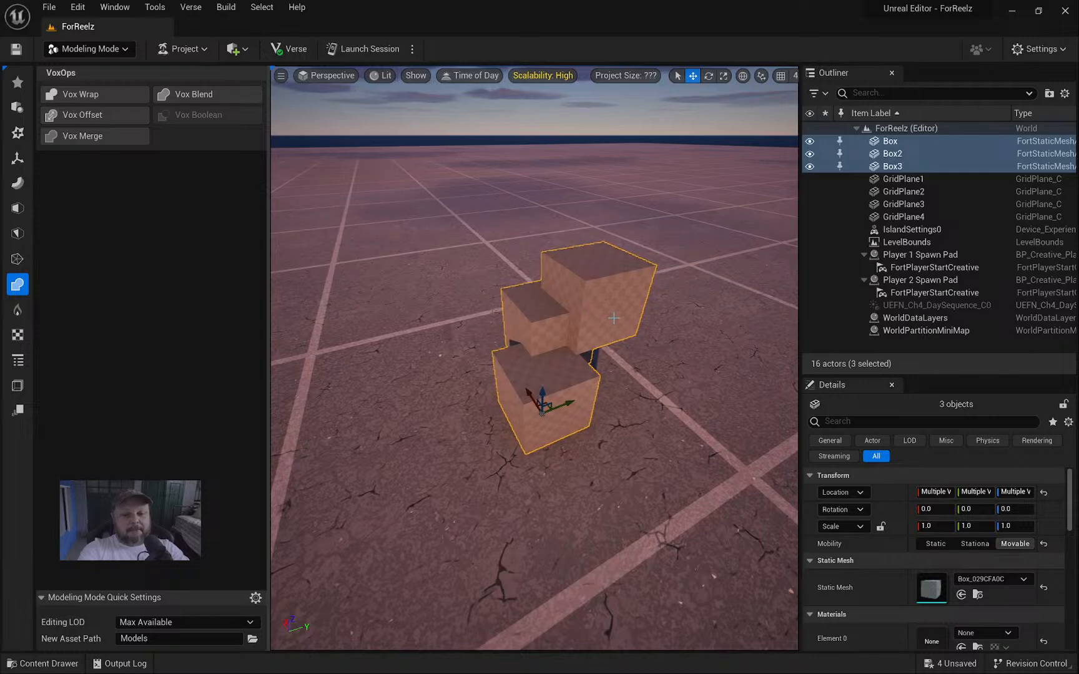
pyautogui.moveTo(614, 319); pyautogui.dragTo(621, 316, button='right')
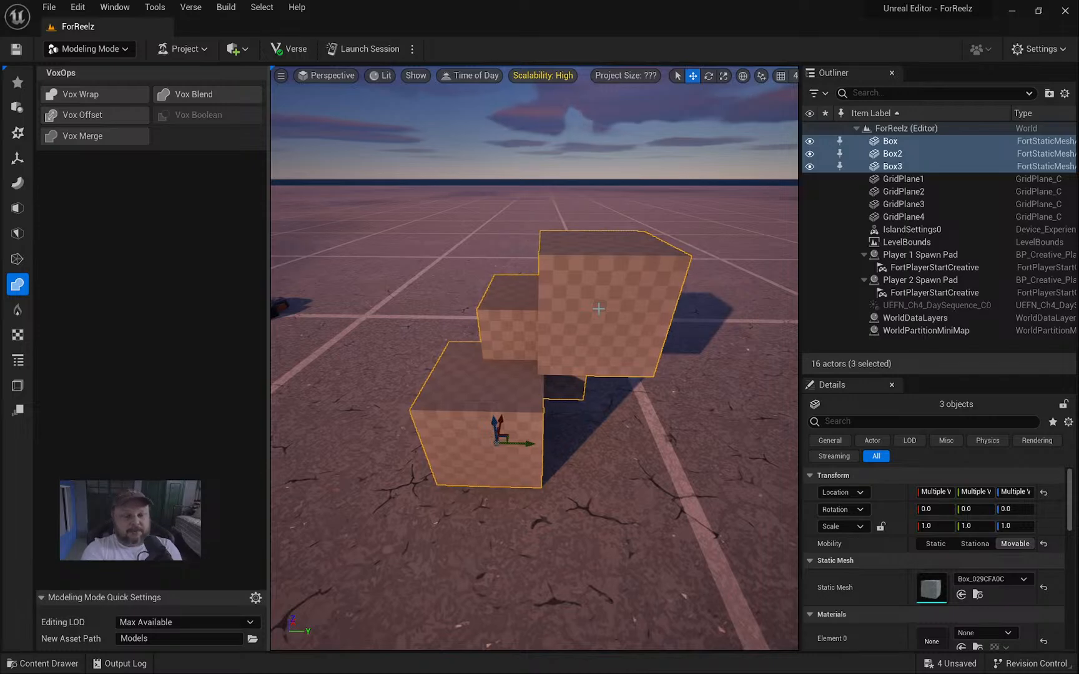
# Start Vox Wrap on the three boxes and raise Voxel Count to 264, inspecting the preview.
pyautogui.click(95, 94)
pyautogui.moveTo(529, 294); pyautogui.dragTo(774, 295, button='right')
pyautogui.moveTo(534, 337); pyautogui.dragTo(749, 346, button='right')
pyautogui.moveTo(603, 373); pyautogui.dragTo(605, 380, button='right')
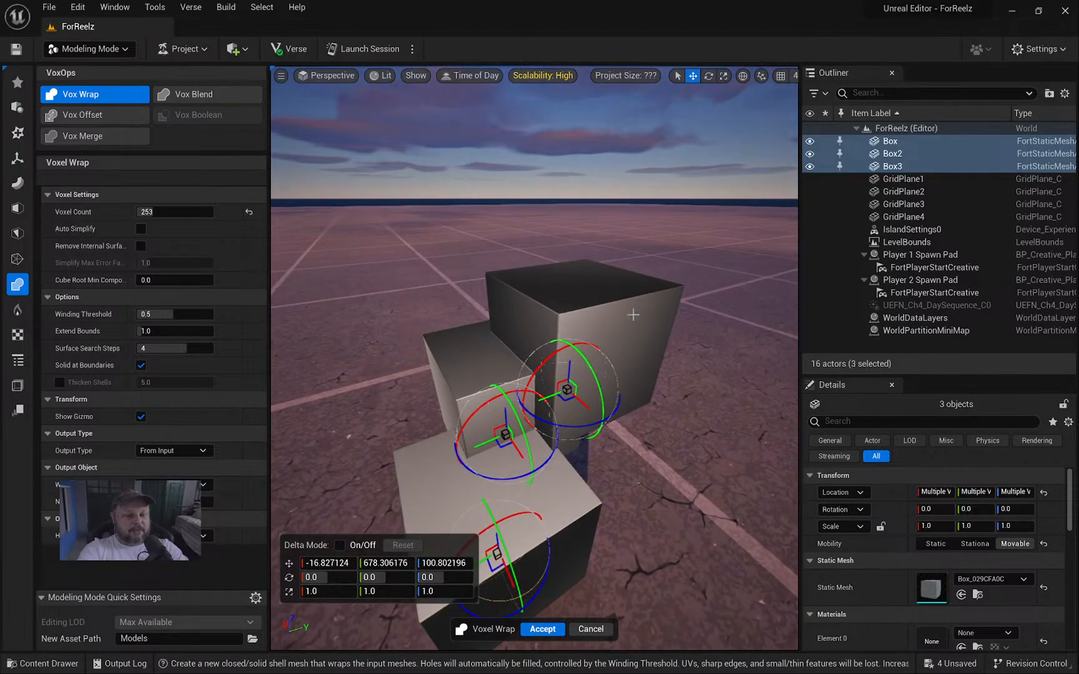
pyautogui.moveTo(673, 387); pyautogui.dragTo(787, 431, button='right')
pyautogui.moveTo(535, 359); pyautogui.dragTo(558, 363, button='right')
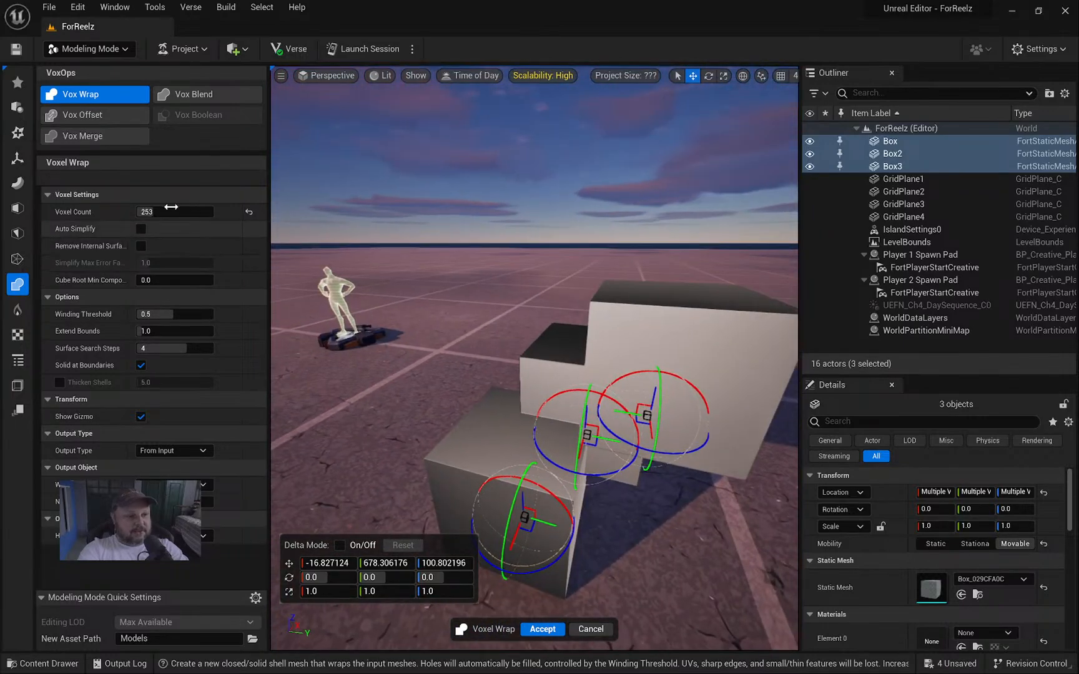
pyautogui.moveTo(155, 213); pyautogui.dragTo(156, 213)
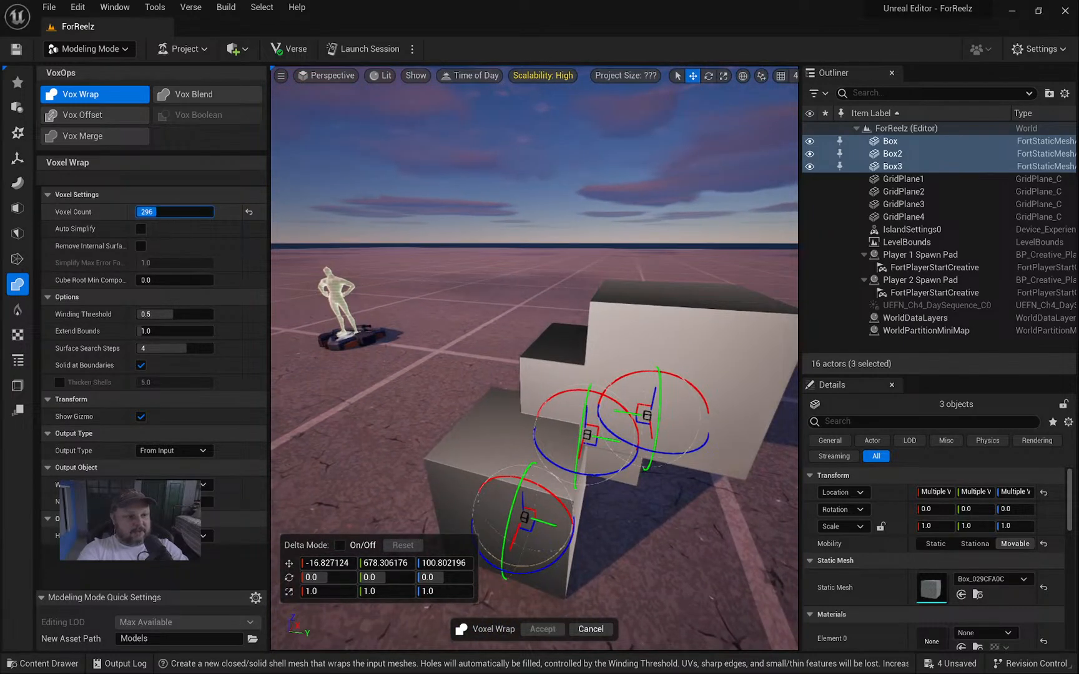
pyautogui.moveTo(512, 341); pyautogui.dragTo(594, 347, button='right')
pyautogui.moveTo(531, 318); pyautogui.dragTo(543, 334, button='right')
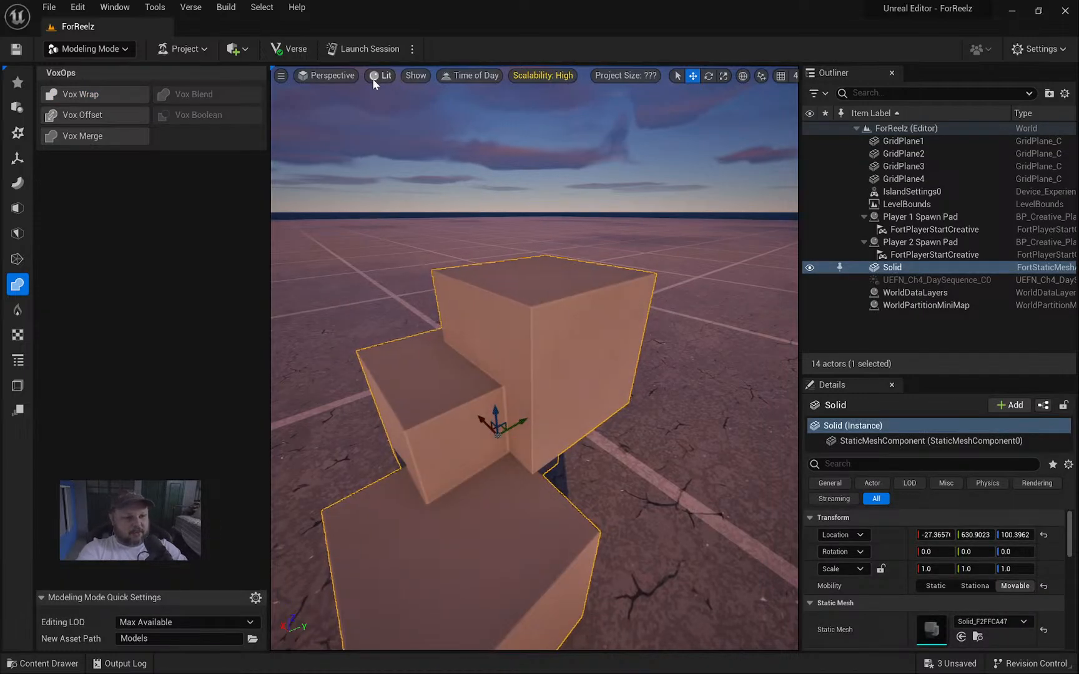
# Switch the viewport to Wireframe view to inspect the Solid mesh's triangles.
pyautogui.click(376, 77)
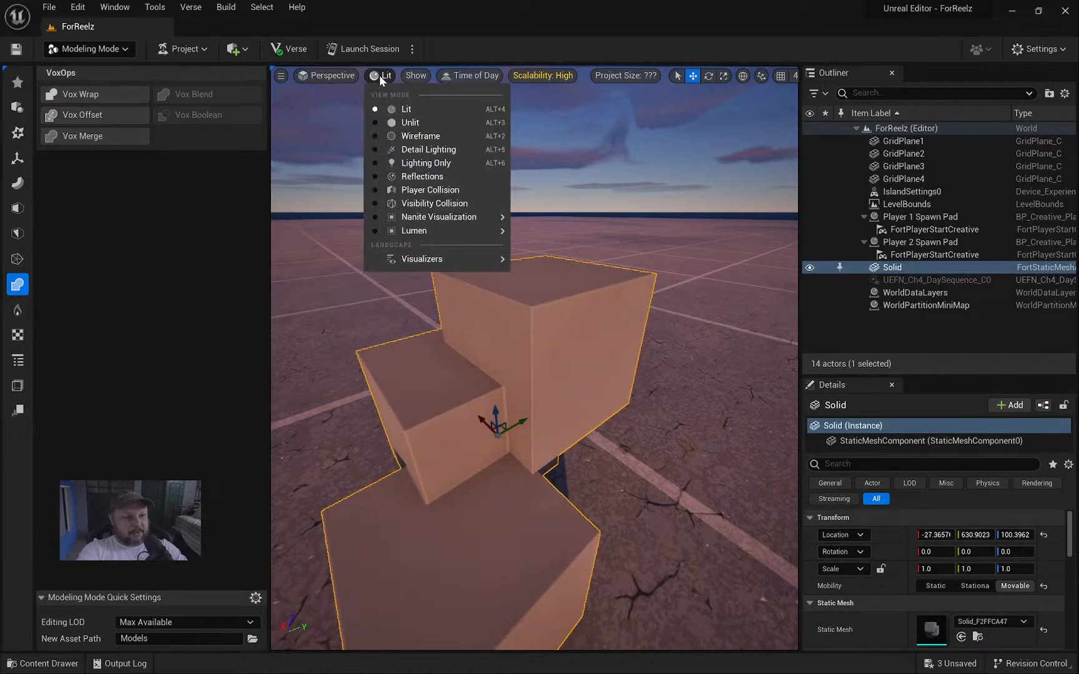
pyautogui.click(420, 136)
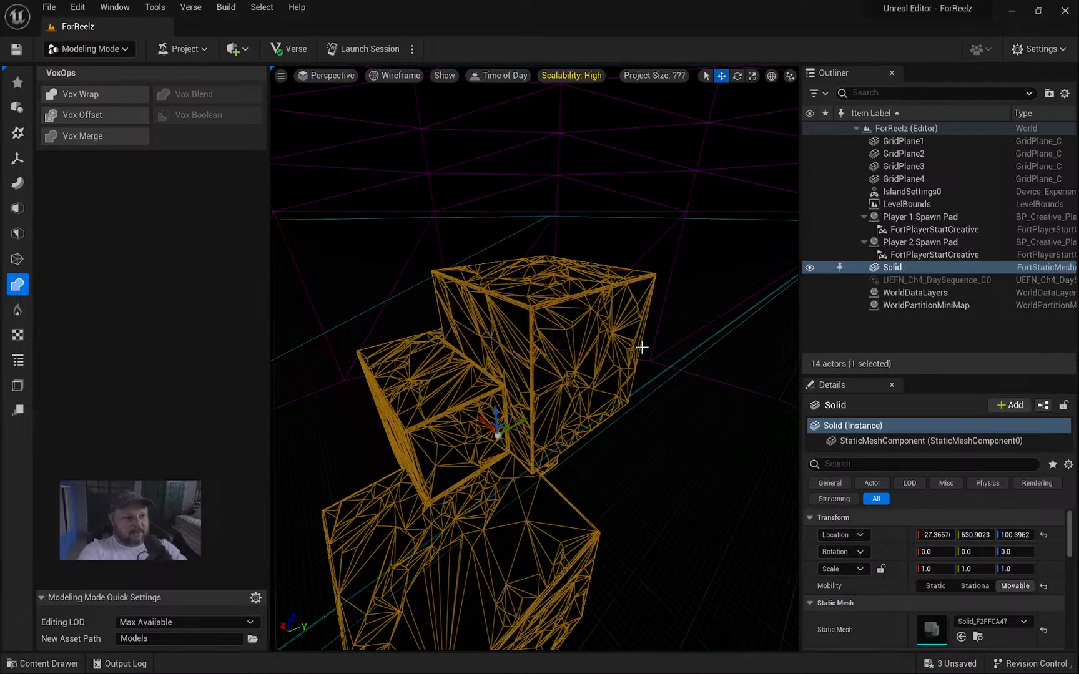
pyautogui.moveTo(563, 373); pyautogui.dragTo(543, 367, button='right')
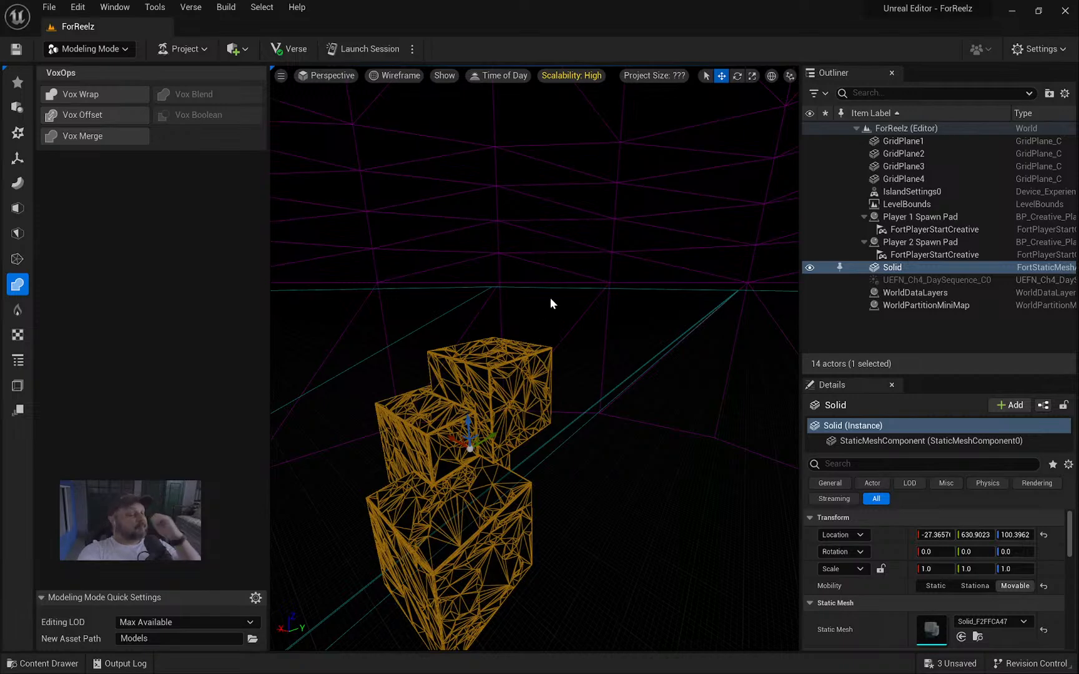
# Return the viewport to Lit rendering and bring up the Content Drawer.
pyautogui.click(399, 76)
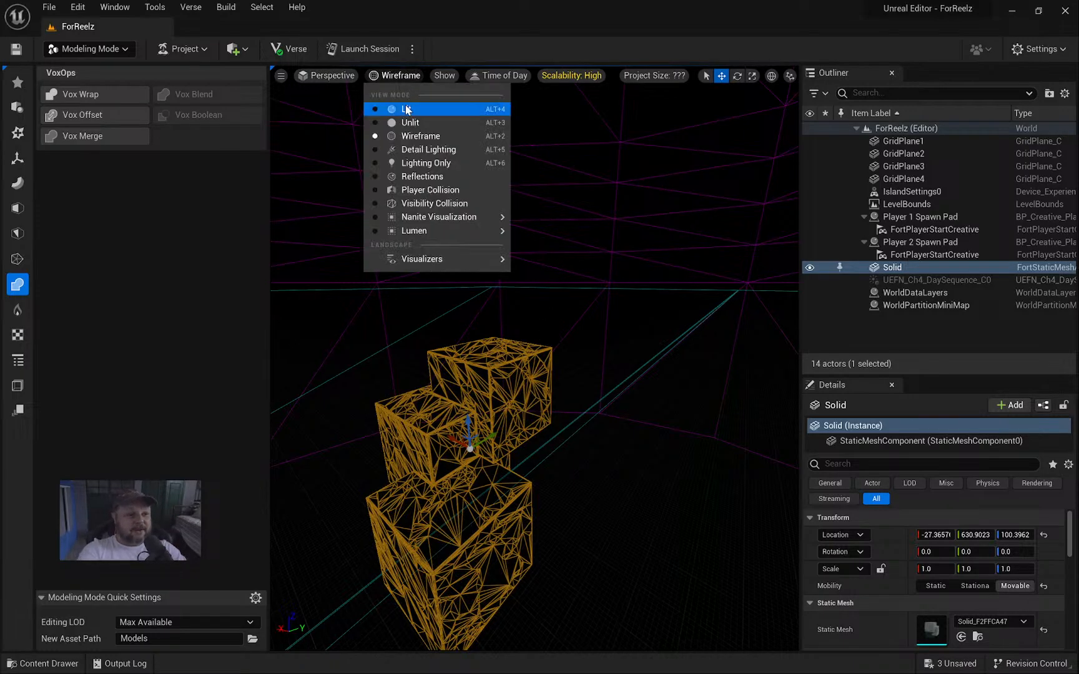
pyautogui.click(387, 108)
pyautogui.keyDown('alt'); pyautogui.moveTo(491, 355); pyautogui.dragTo(617, 475); pyautogui.keyUp('alt')
pyautogui.hotkey('ctrl', 'space')
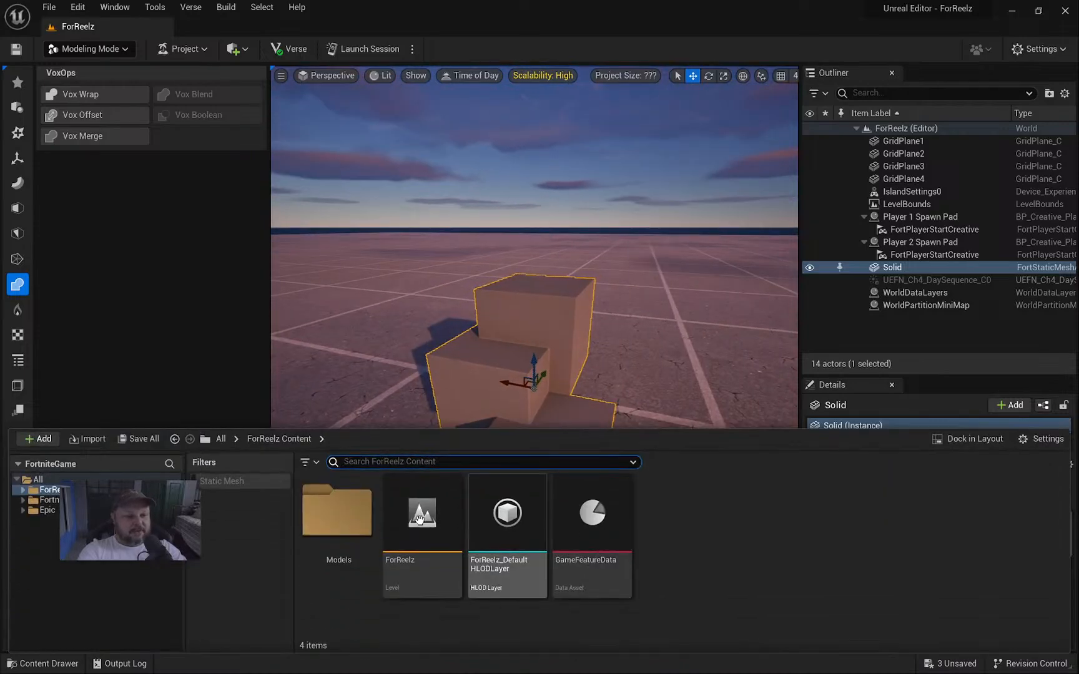
# Open the Models folder, inspect Solid_F2FFCA47 in the Static Mesh Editor, then close it.
pyautogui.doubleClick(334, 507)
pyautogui.click(422, 512)
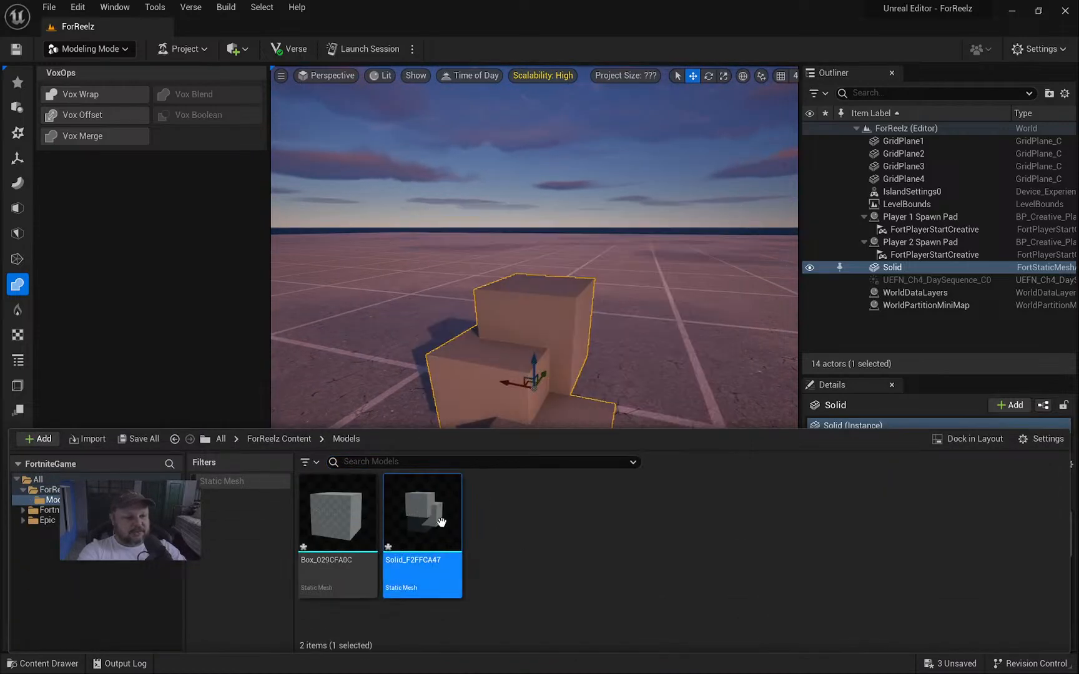
pyautogui.rightClick(430, 517)
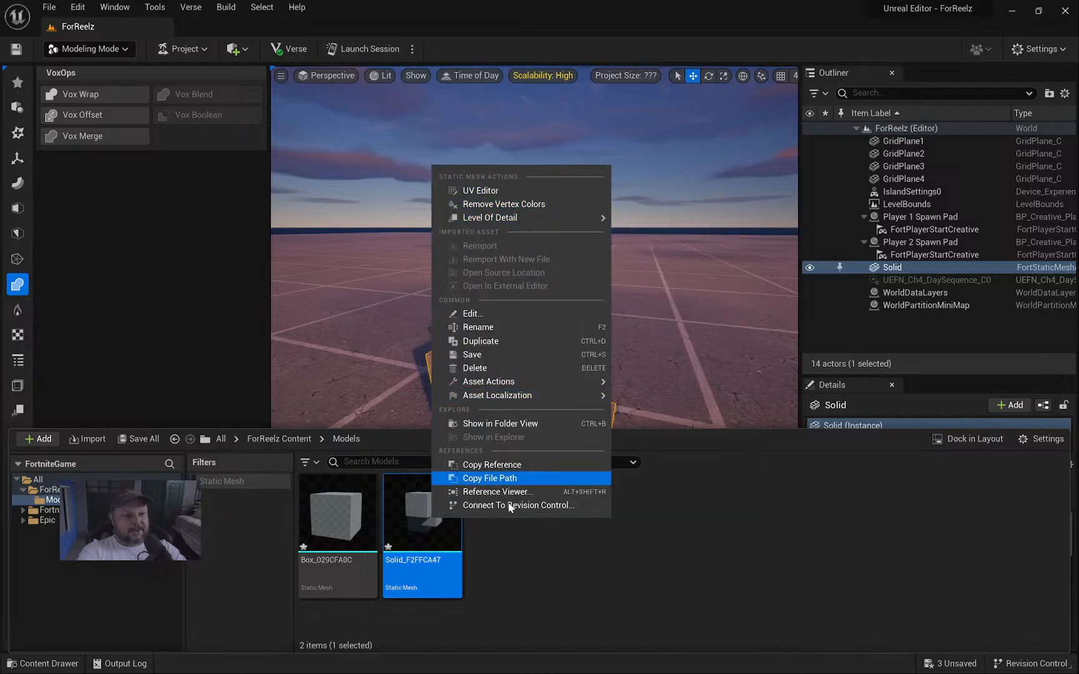
pyautogui.click(402, 538)
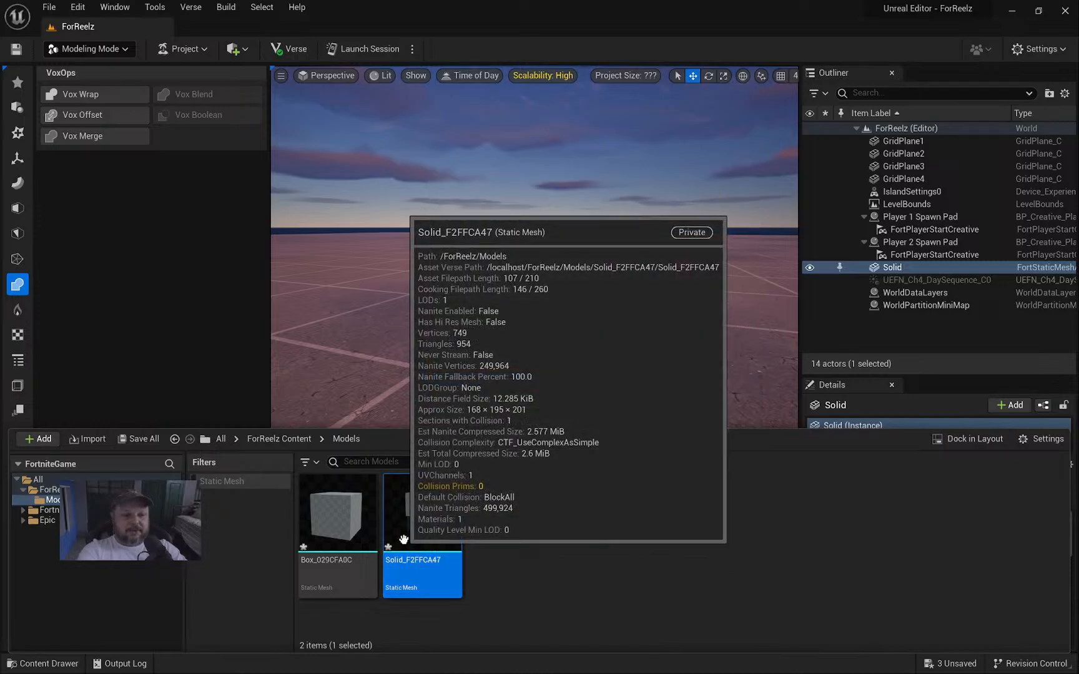
pyautogui.doubleClick(409, 542)
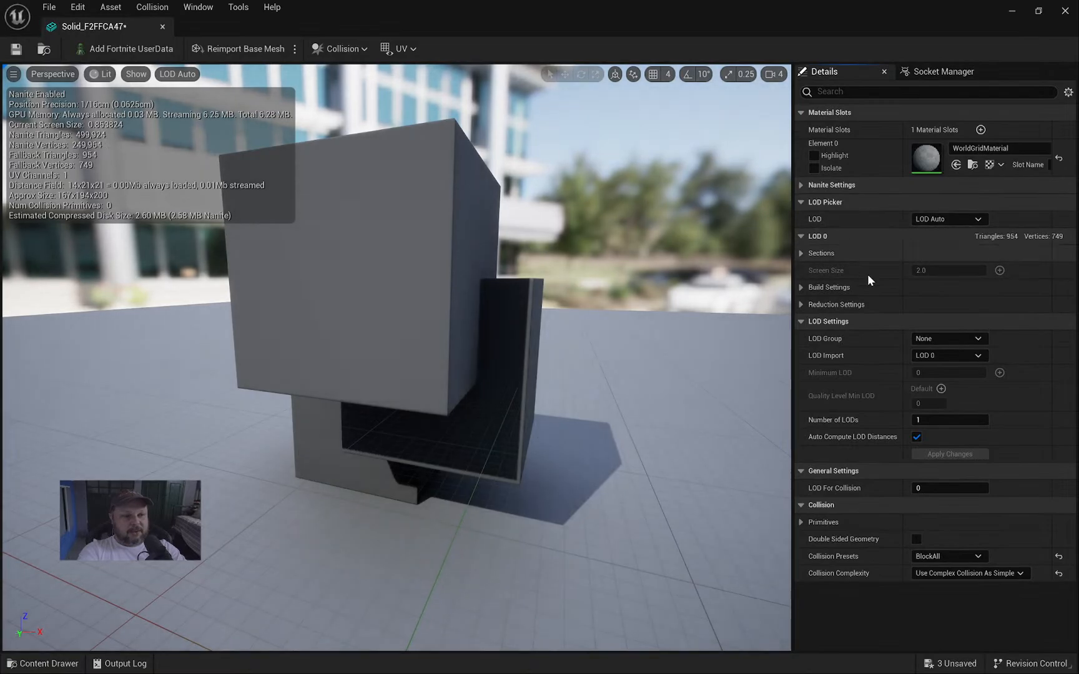
pyautogui.click(1067, 15)
pyautogui.moveTo(578, 196)
pyautogui.mouseDown(button='right')
pyautogui.moveTo(550, 237)
pyautogui.moveTo(537, 199)
pyautogui.moveTo(562, 216)
pyautogui.moveTo(585, 208)
pyautogui.mouseUp(button='right')
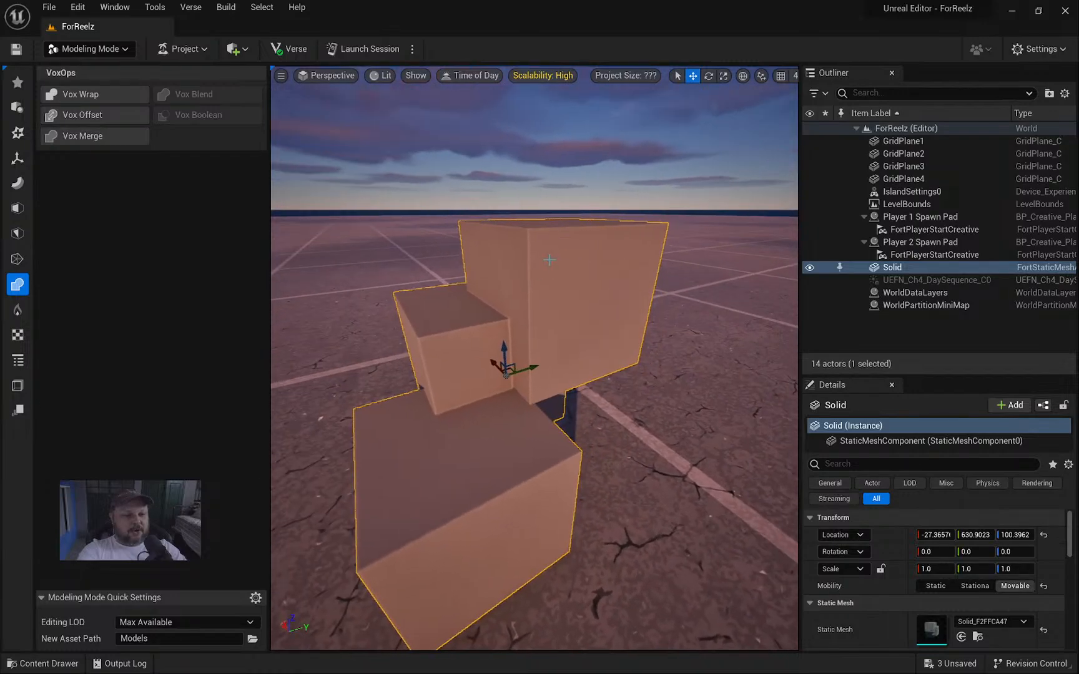
# Switch the viewport to Nanite Visualization > Overview and orbit around the Solid mesh.
pyautogui.moveTo(579, 293); pyautogui.dragTo(615, 293, button='right')
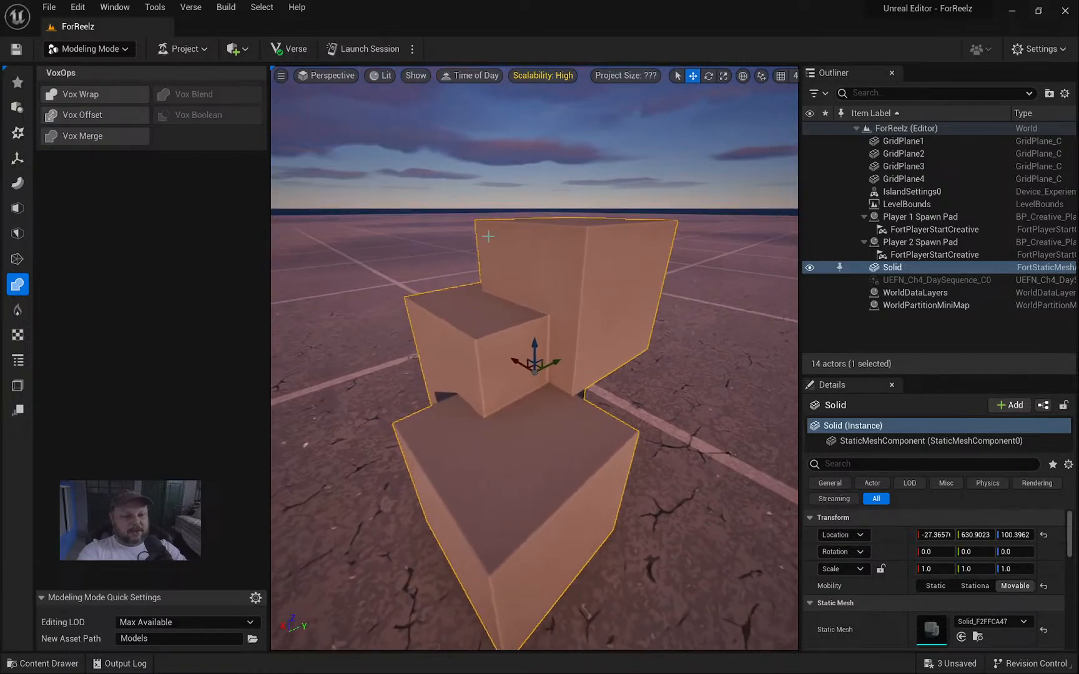
pyautogui.click(383, 76)
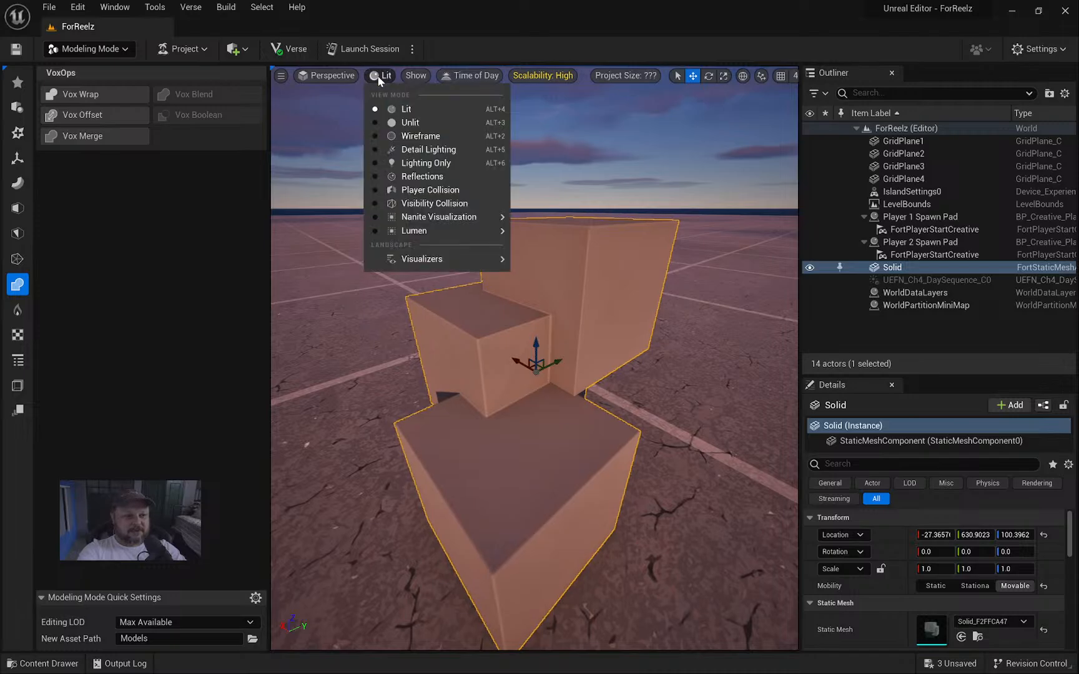
pyautogui.moveTo(475, 217)
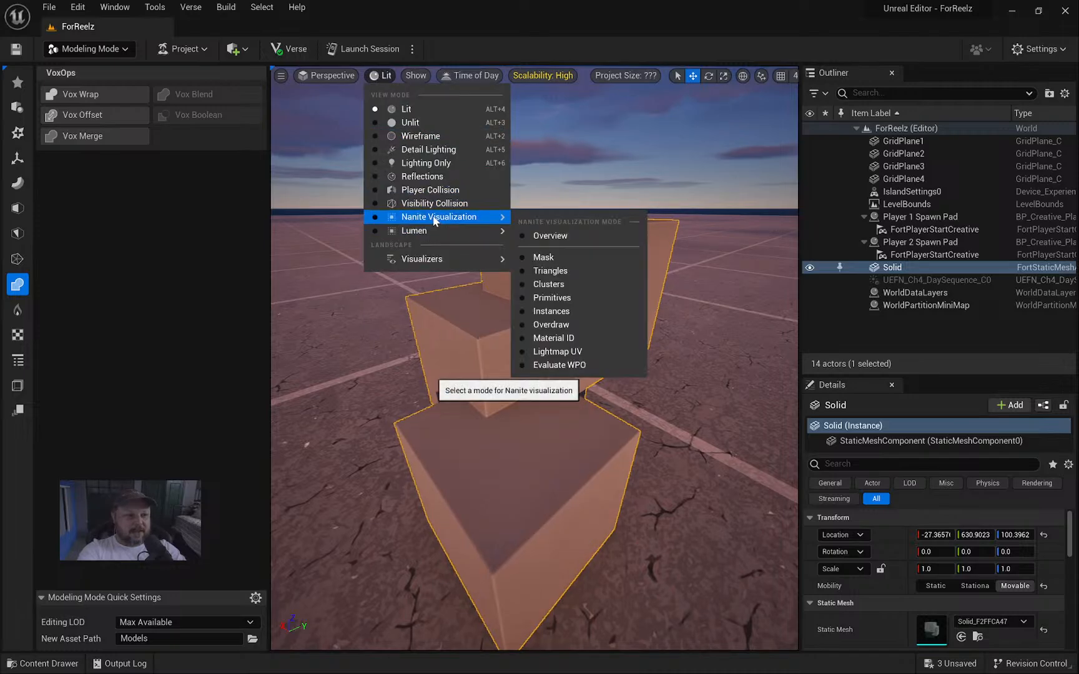
pyautogui.click(573, 236)
pyautogui.moveTo(633, 284); pyautogui.dragTo(657, 210, button='right')
pyautogui.press('s')
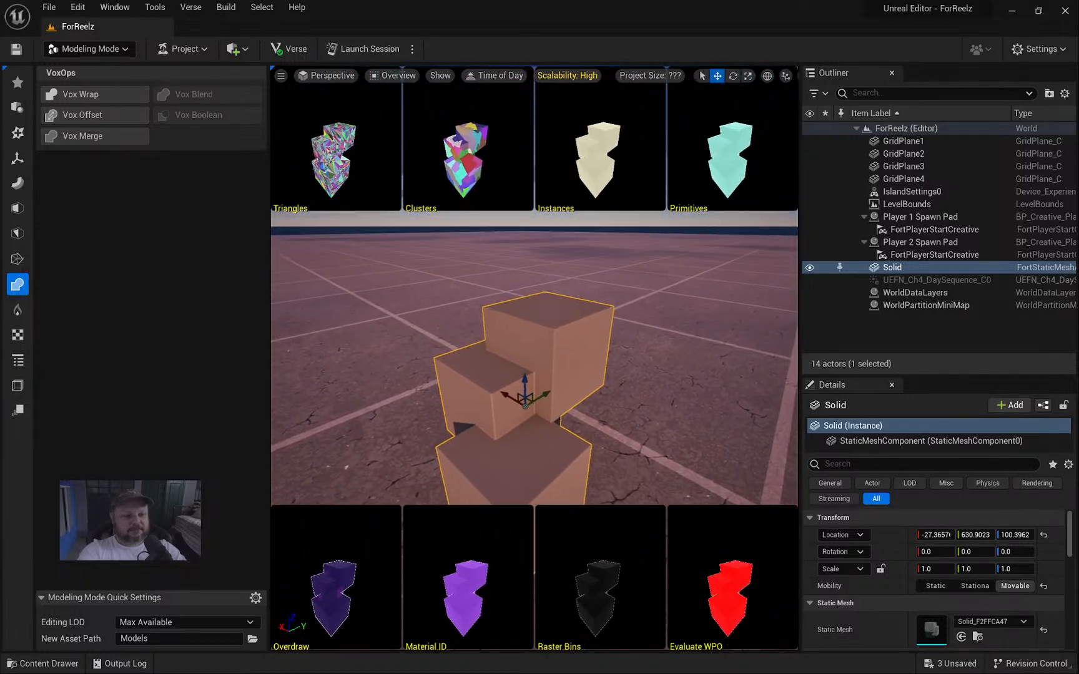
pyautogui.moveTo(600, 294); pyautogui.dragTo(590, 303, button='right')
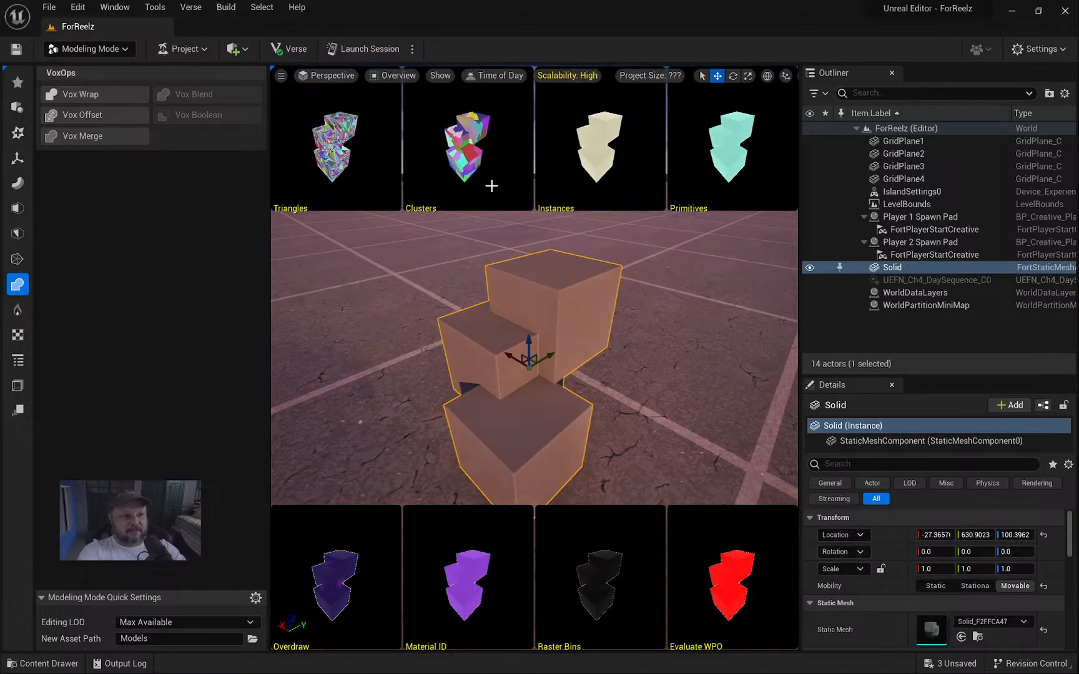
pyautogui.press('d')
pyautogui.moveTo(599, 293); pyautogui.dragTo(478, 287, button='right')
# Place a Box_029CFA0C mesh from the Content Drawer, lift it to Z 95.33, and return to selection mode.
pyautogui.hotkey('ctrl', 'space')
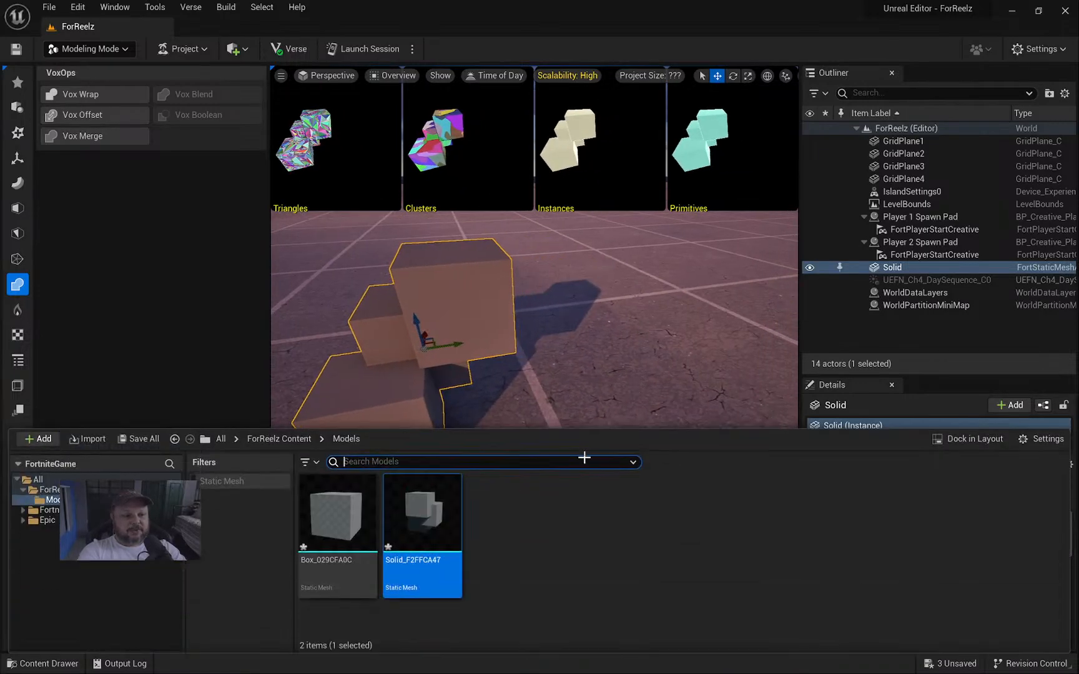
pyautogui.moveTo(309, 518); pyautogui.dragTo(642, 384)
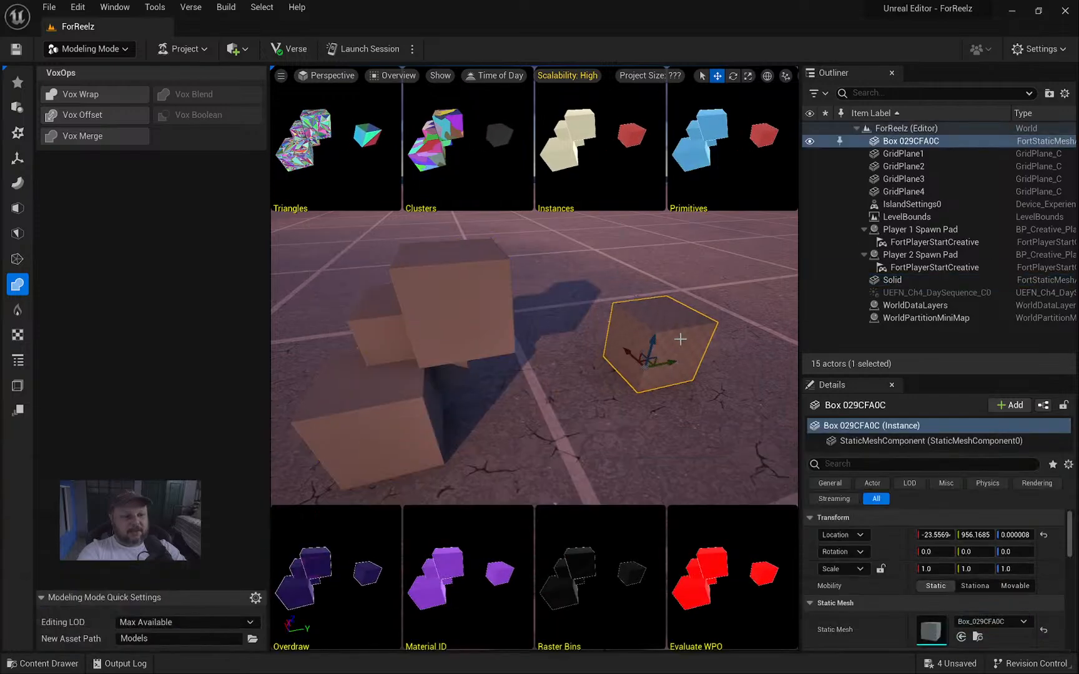
pyautogui.moveTo(645, 340); pyautogui.dragTo(663, 275)
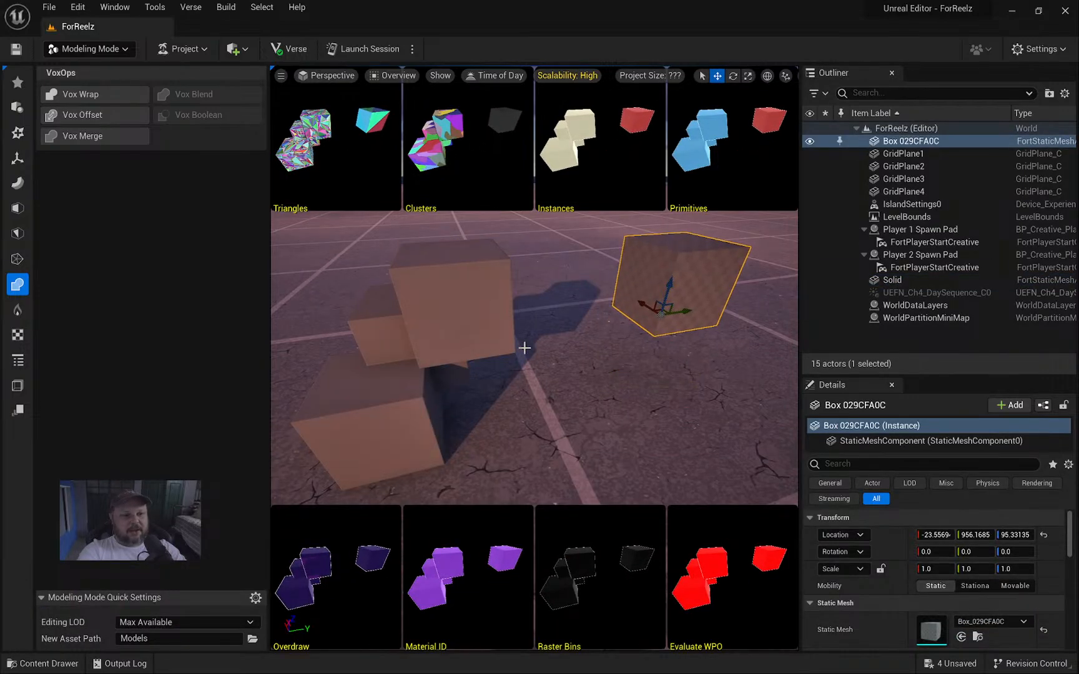
pyautogui.click(87, 48)
pyautogui.click(75, 66)
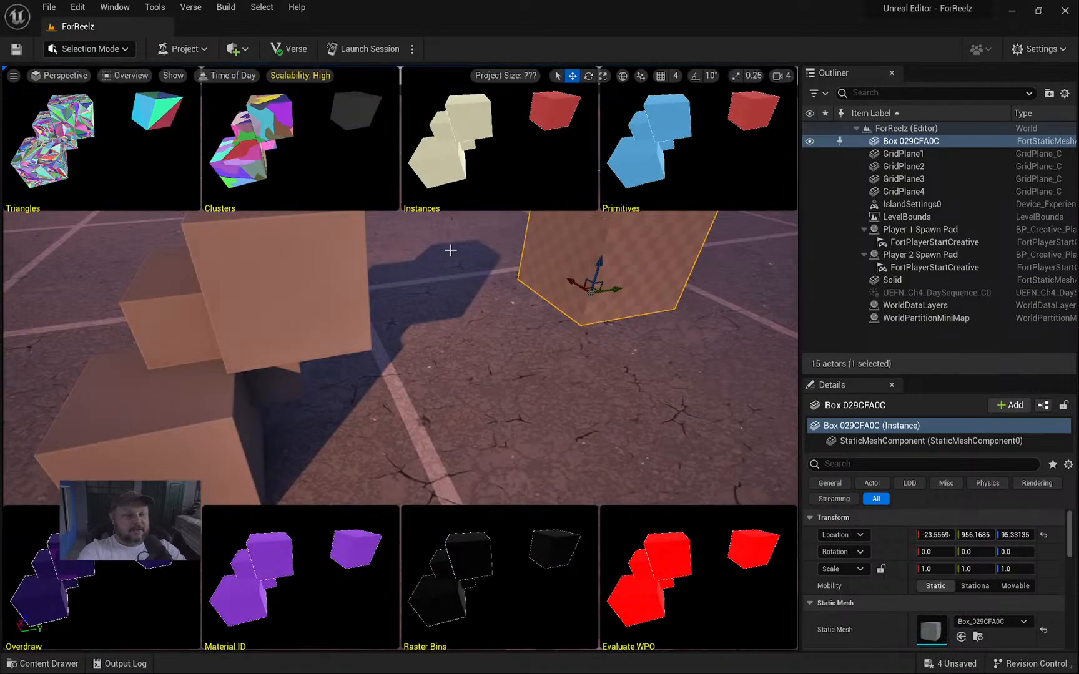
# Fly back from the boxes and return the viewport to Lit rendering.
pyautogui.press('s')
pyautogui.moveTo(446, 309); pyautogui.dragTo(478, 306, button='right')
pyautogui.press('a')
pyautogui.press('w')
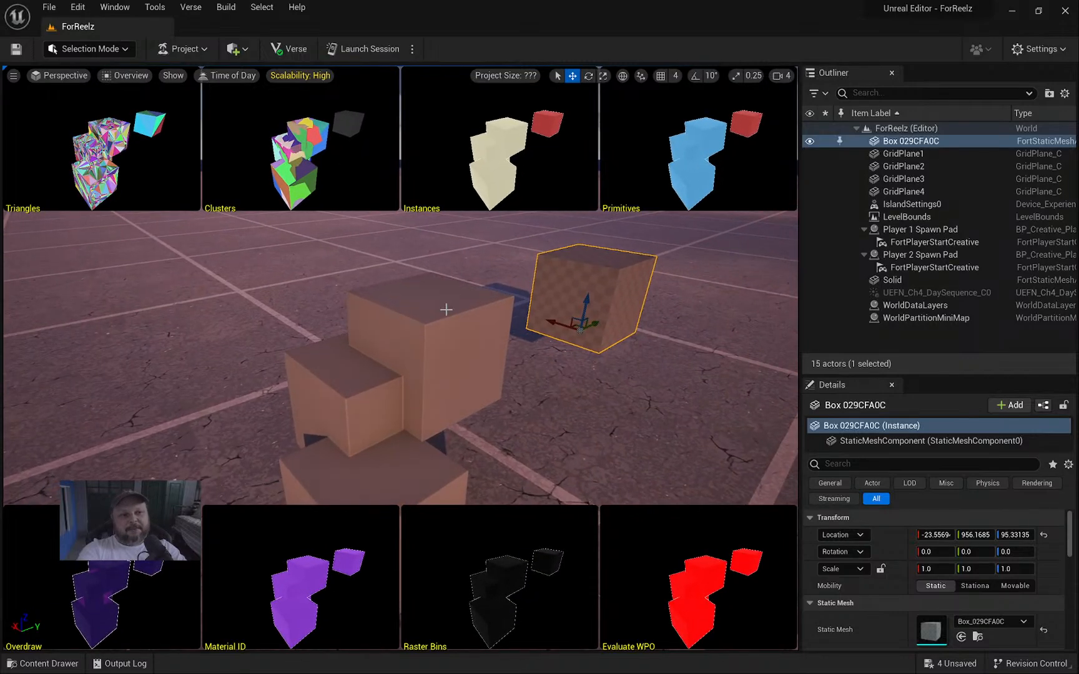
pyautogui.click(124, 75)
pyautogui.click(143, 109)
# Orbit around the level to bring the new box and the stacked boxes into view.
pyautogui.moveTo(539, 293); pyautogui.dragTo(474, 293, button='right')
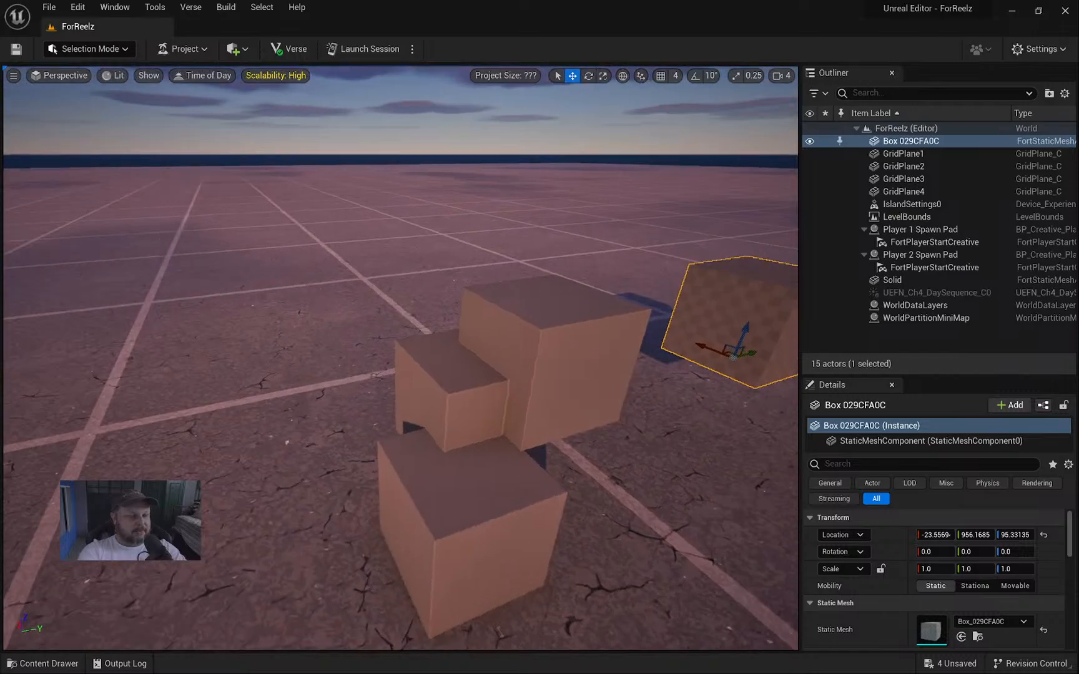
pyautogui.press('d')
pyautogui.moveTo(380, 181); pyautogui.dragTo(331, 180, button='right')
pyautogui.press('s')
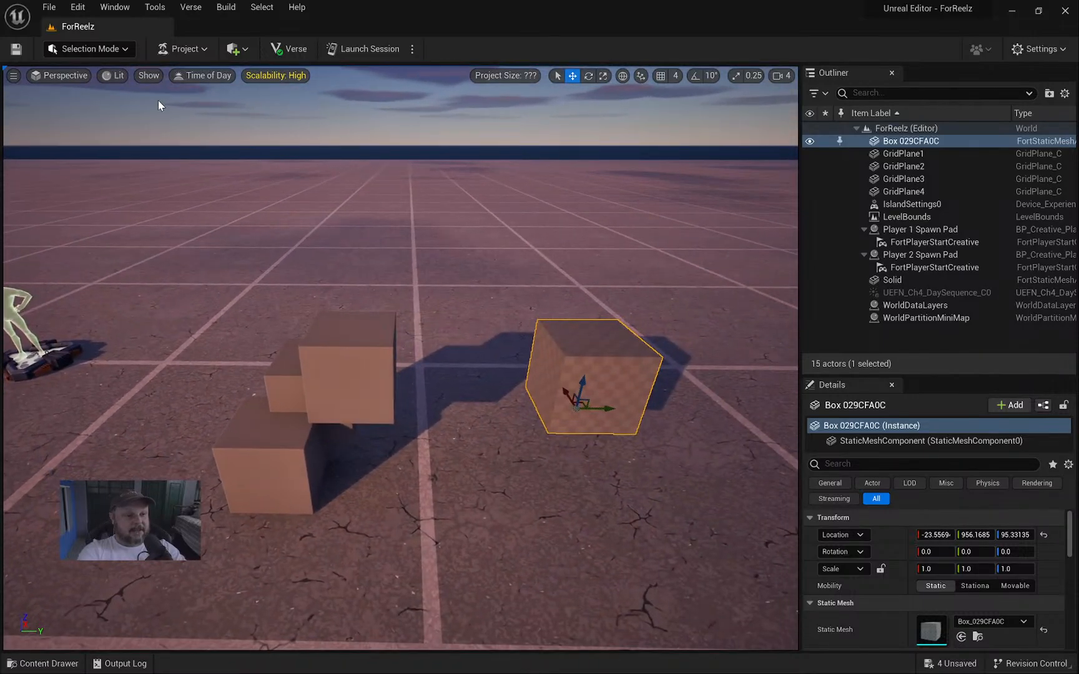
pyautogui.click(109, 50)
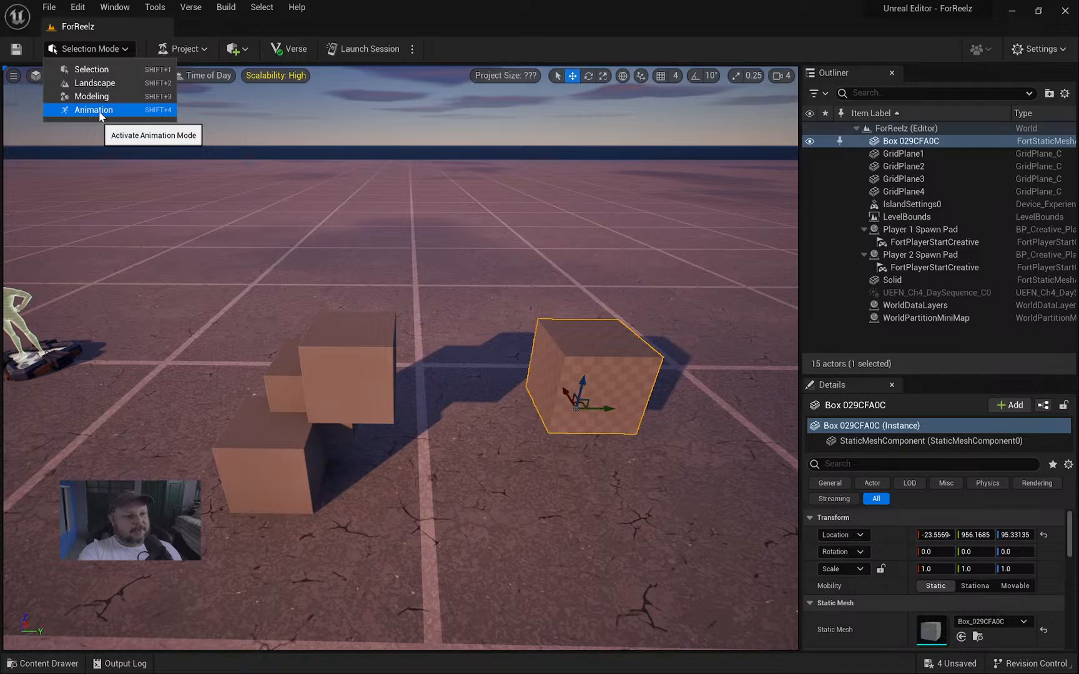
pyautogui.moveTo(462, 263); pyautogui.dragTo(482, 233, button='right')
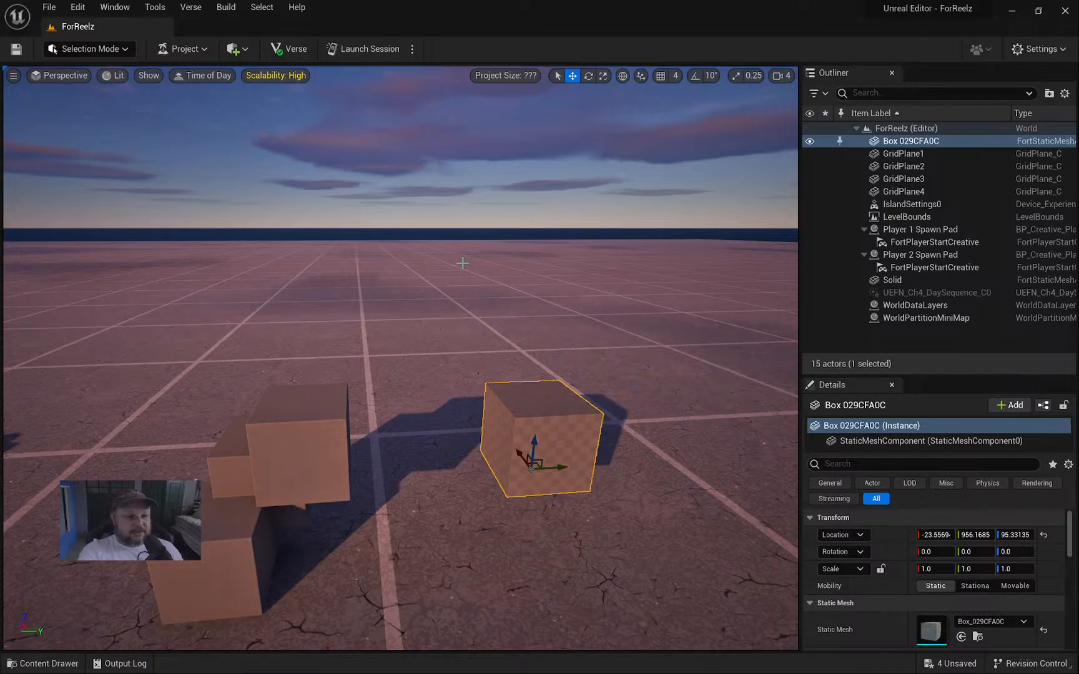
pyautogui.moveTo(442, 304); pyautogui.dragTo(427, 354, button='right')
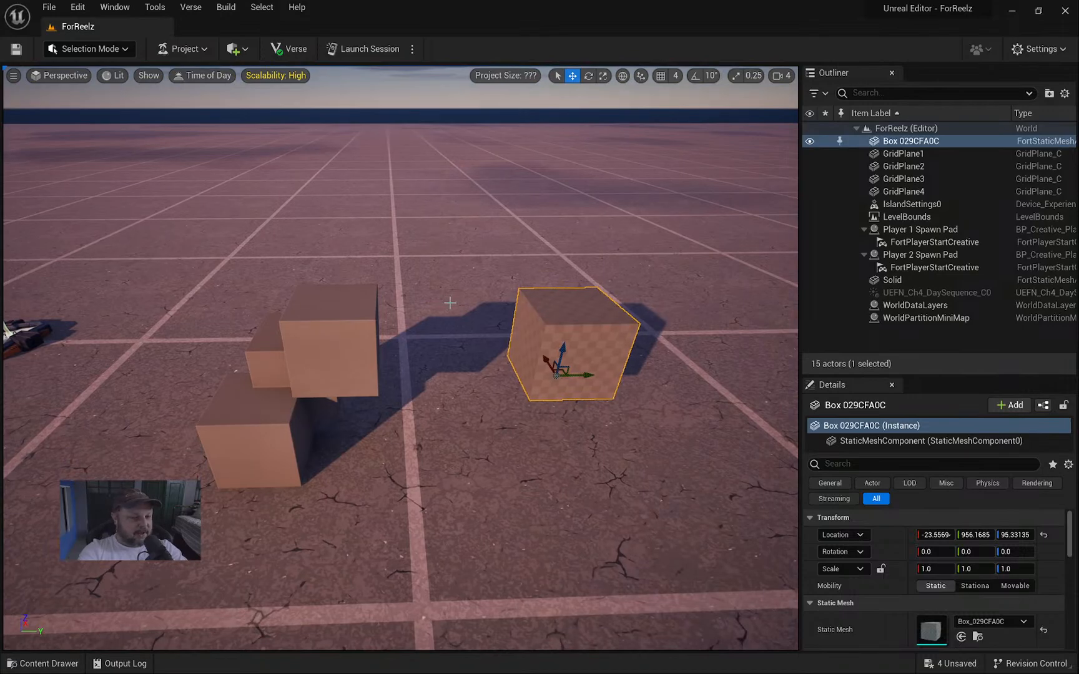
pyautogui.moveTo(397, 305); pyautogui.dragTo(355, 291, button='right')
pyautogui.press('d')
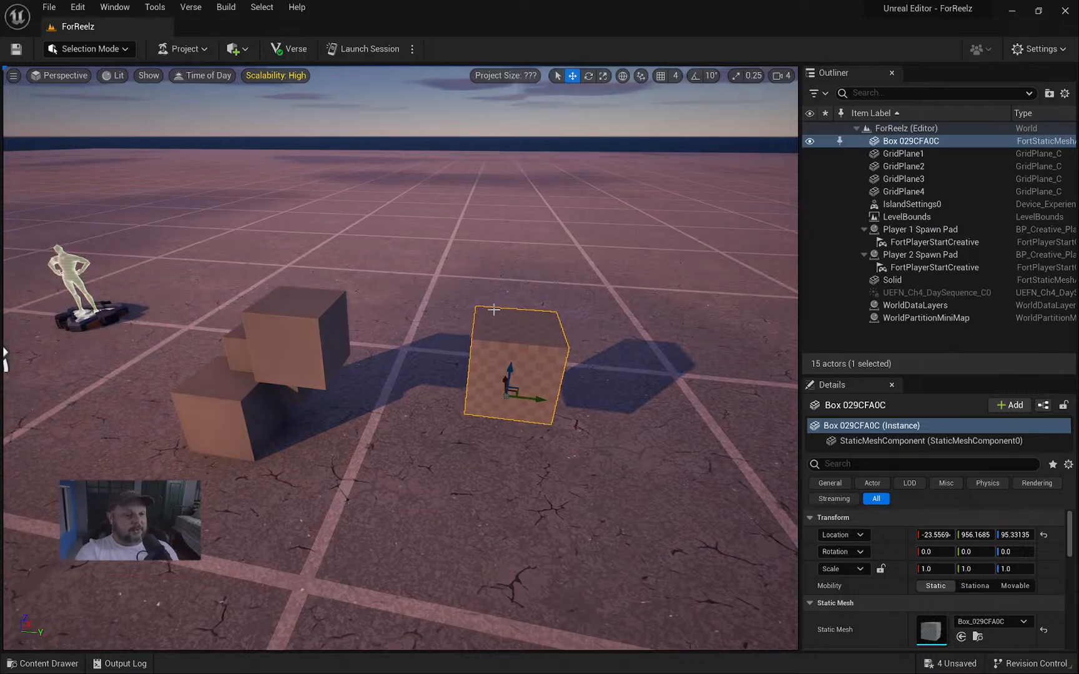
pyautogui.moveTo(493, 310); pyautogui.dragTo(540, 319, button='right')
pyautogui.press('a')
pyautogui.moveTo(450, 236); pyautogui.dragTo(454, 259, button='right')
# Delete the separate box and the stacked Solid boxes, then frame both spawn pads.
pyautogui.press('s')
pyautogui.press('Delete')
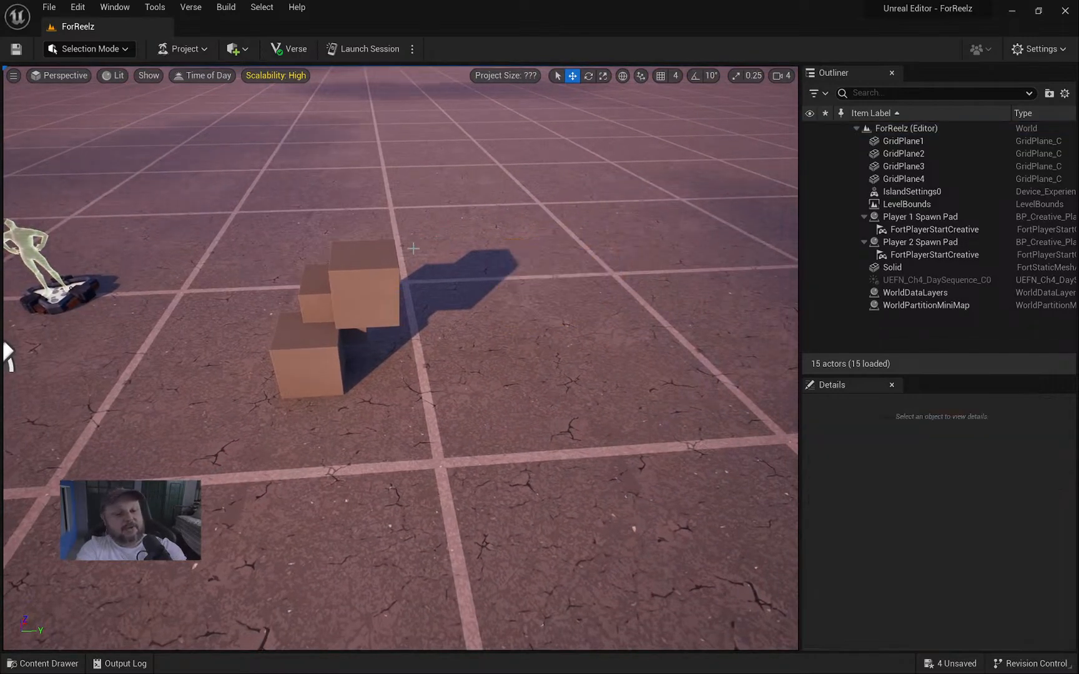
pyautogui.click(374, 288)
pyautogui.press('Delete')
pyautogui.press('s')
pyautogui.moveTo(374, 288); pyautogui.dragTo(181, 243, button='right')
pyautogui.press('d')
pyautogui.press('d')
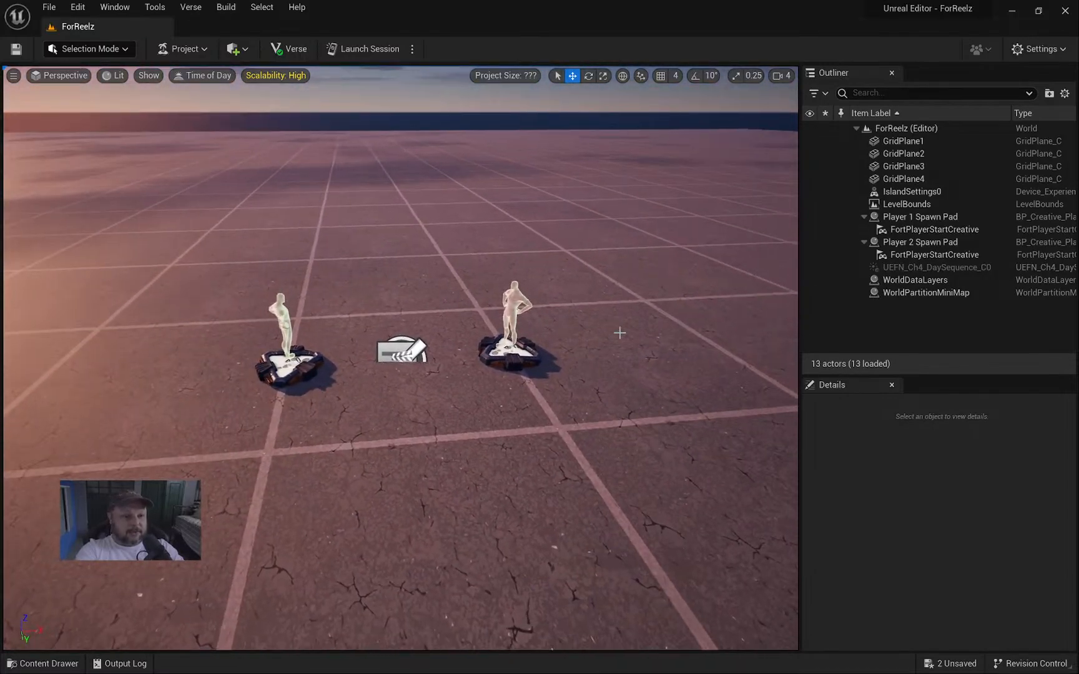
# Move GridPlane1 through WorldPartitionMiniMap into a new Outliner folder named World.
pyautogui.click(907, 141)
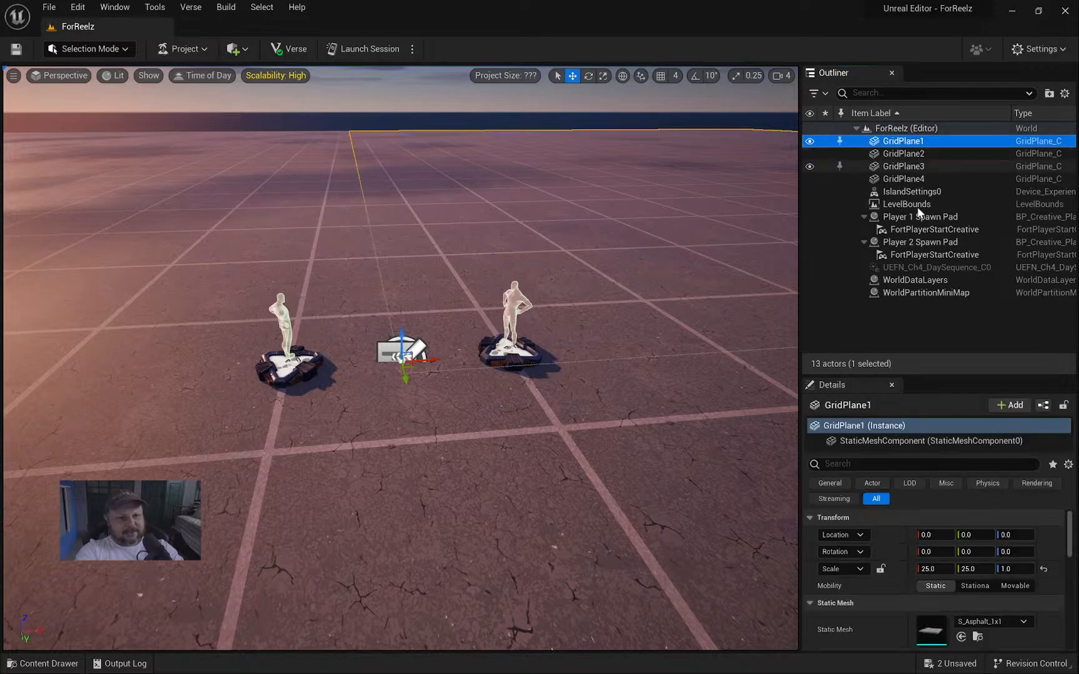
pyautogui.keyDown('shift'); pyautogui.click(925, 292); pyautogui.keyUp('shift')
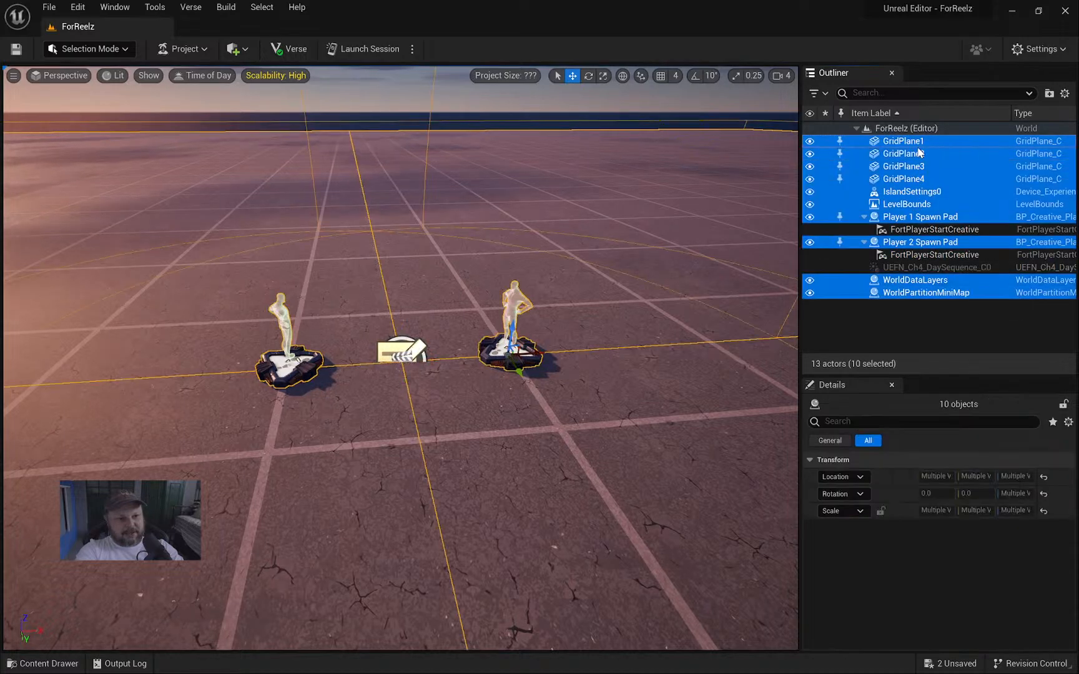
pyautogui.rightClick(910, 144)
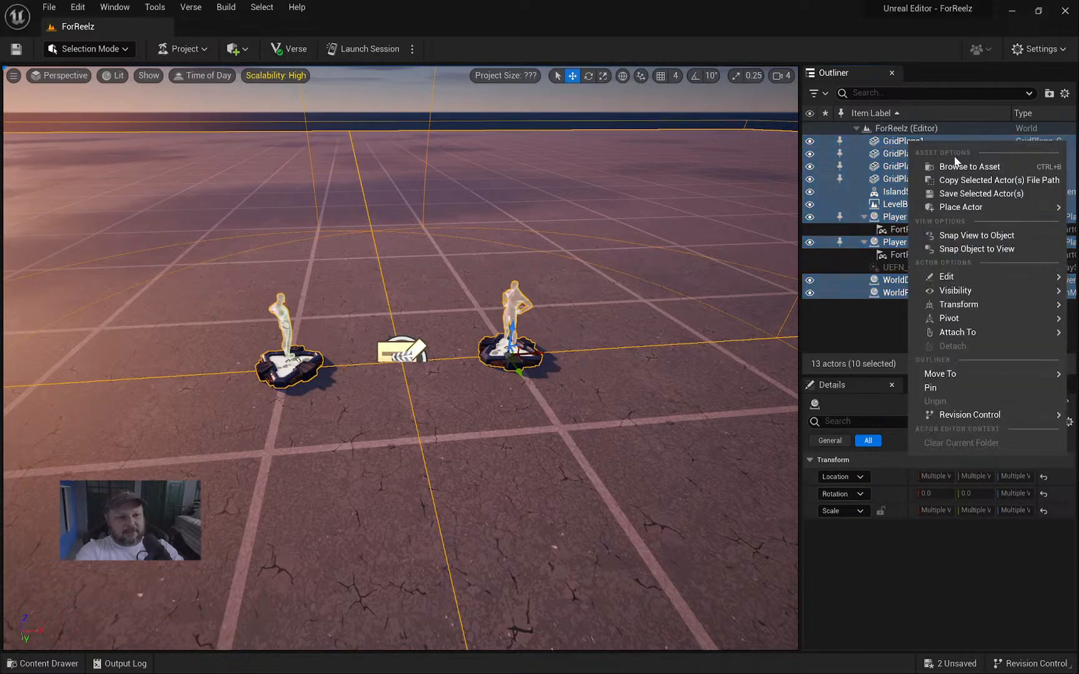
pyautogui.moveTo(962, 373)
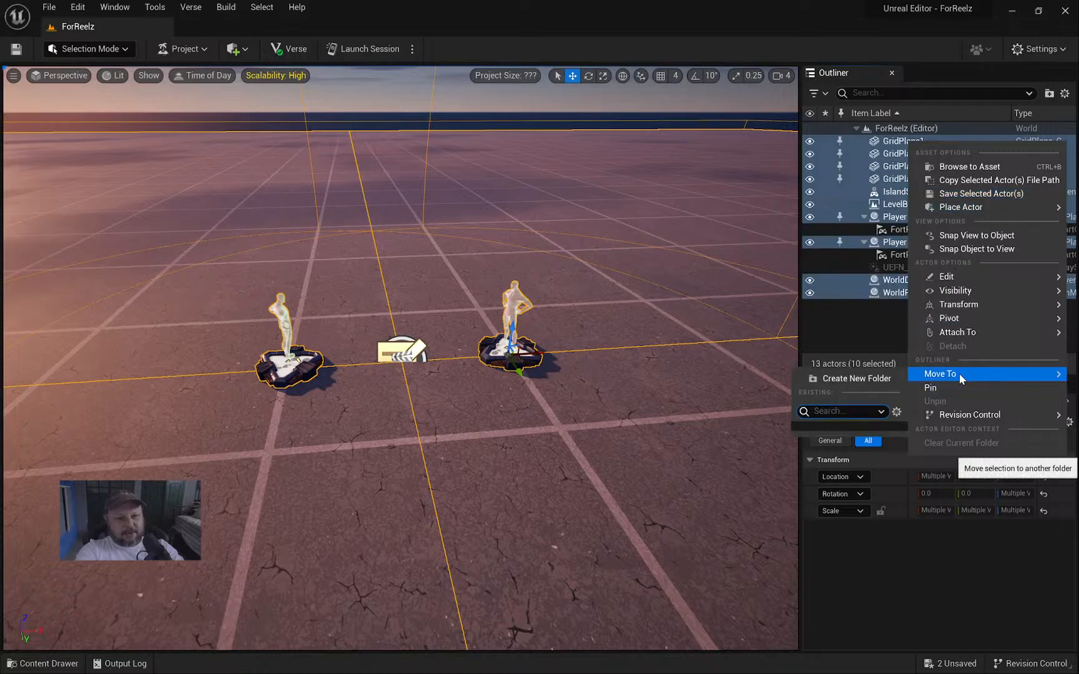
pyautogui.click(848, 378)
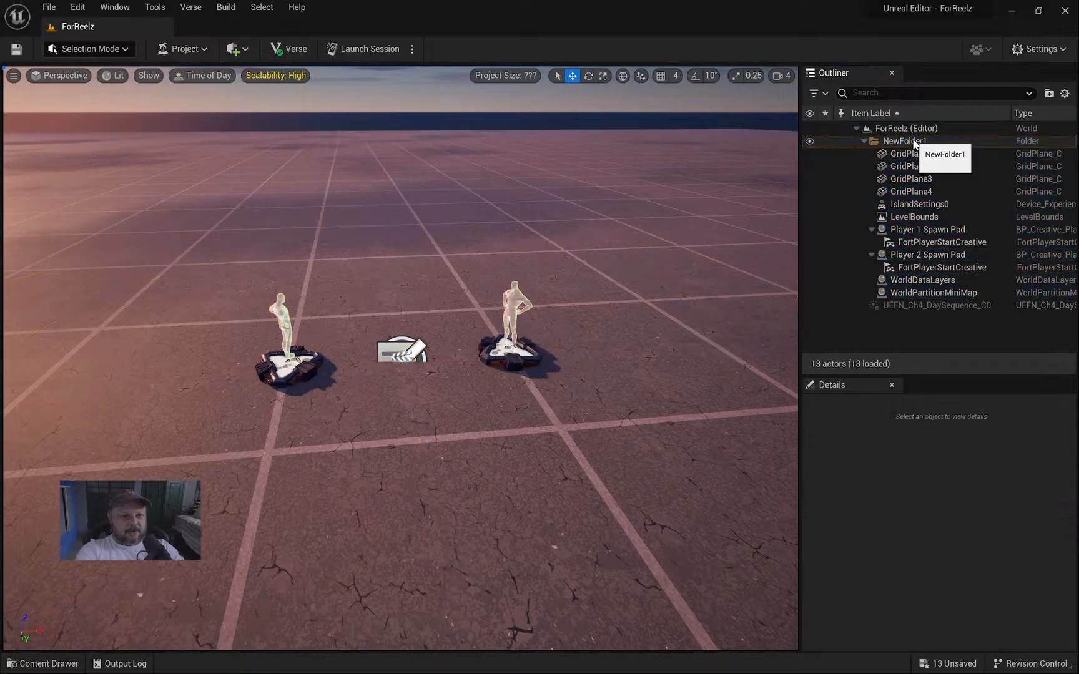
pyautogui.click(914, 143)
pyautogui.click(914, 142)
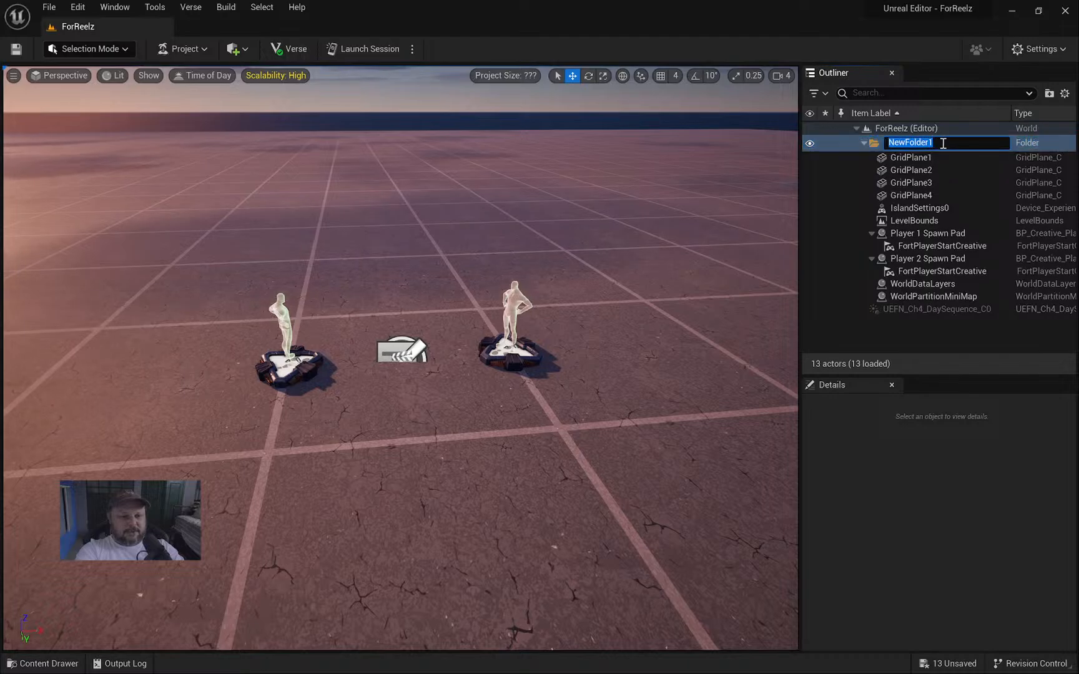
pyautogui.write('World')
pyautogui.press('Return')
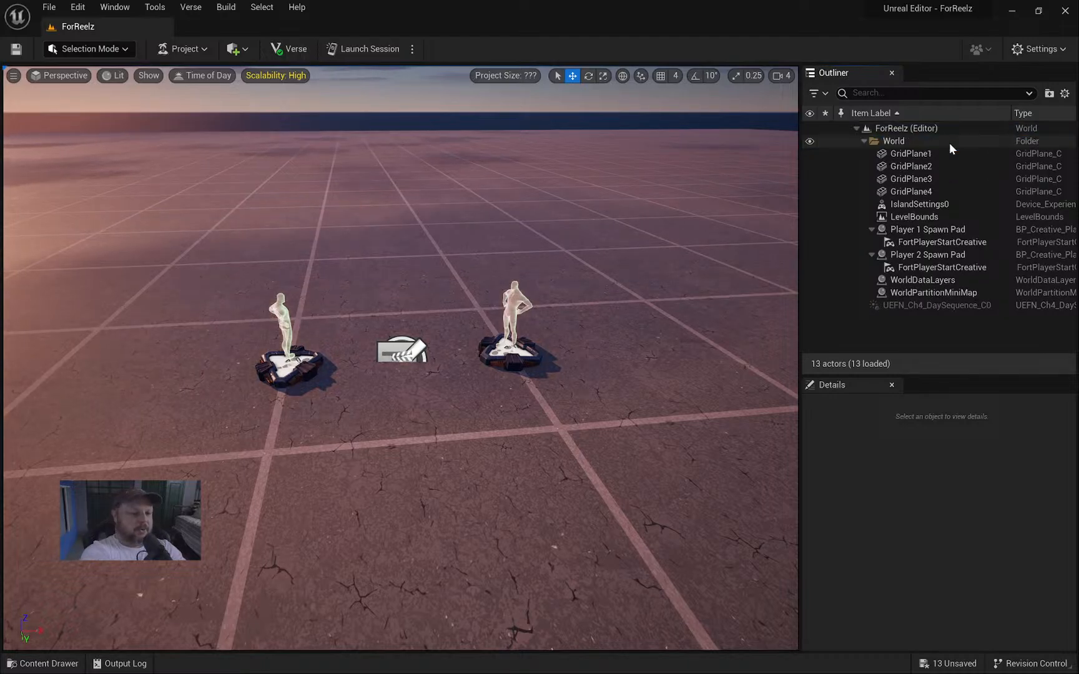
pyautogui.click(863, 141)
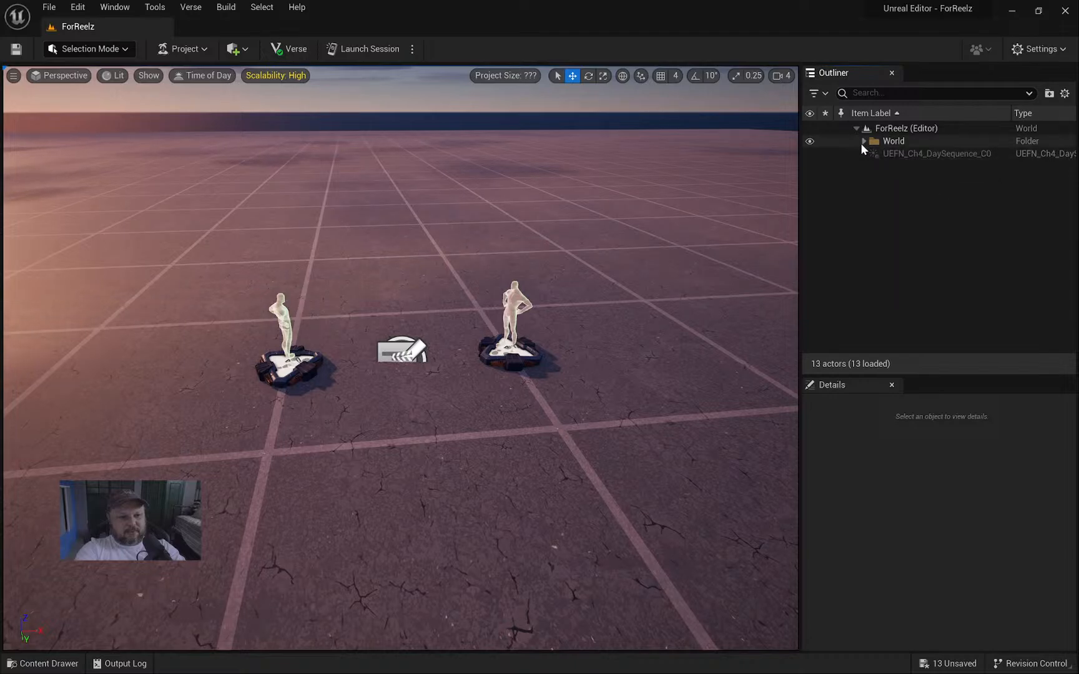
pyautogui.click(863, 142)
# Select IslandSettings0 in the Outliner and frame it in the viewport.
pyautogui.click(911, 156)
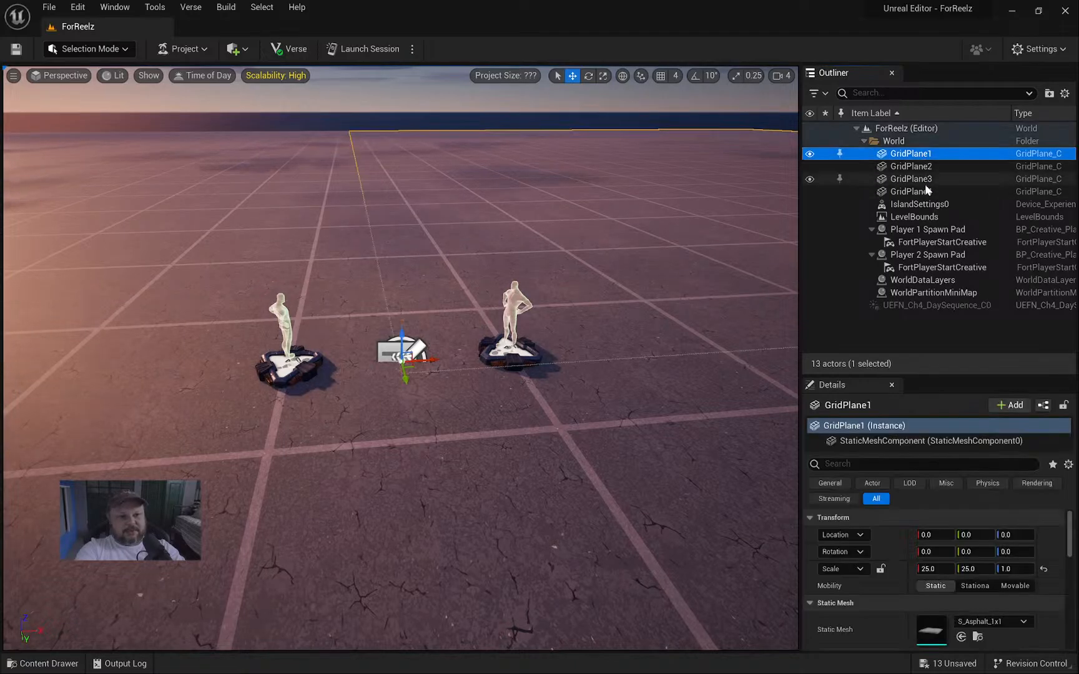
pyautogui.keyDown('shift'); pyautogui.click(918, 191); pyautogui.keyUp('shift')
pyautogui.moveTo(653, 207); pyautogui.dragTo(694, 172, button='right')
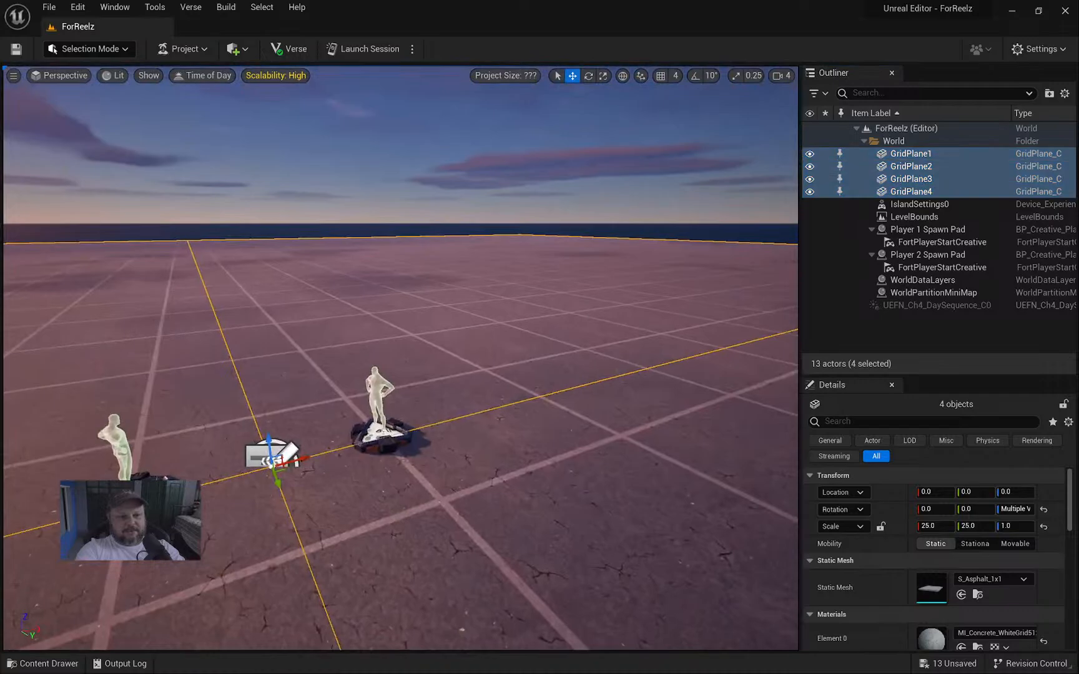
pyautogui.click(915, 206)
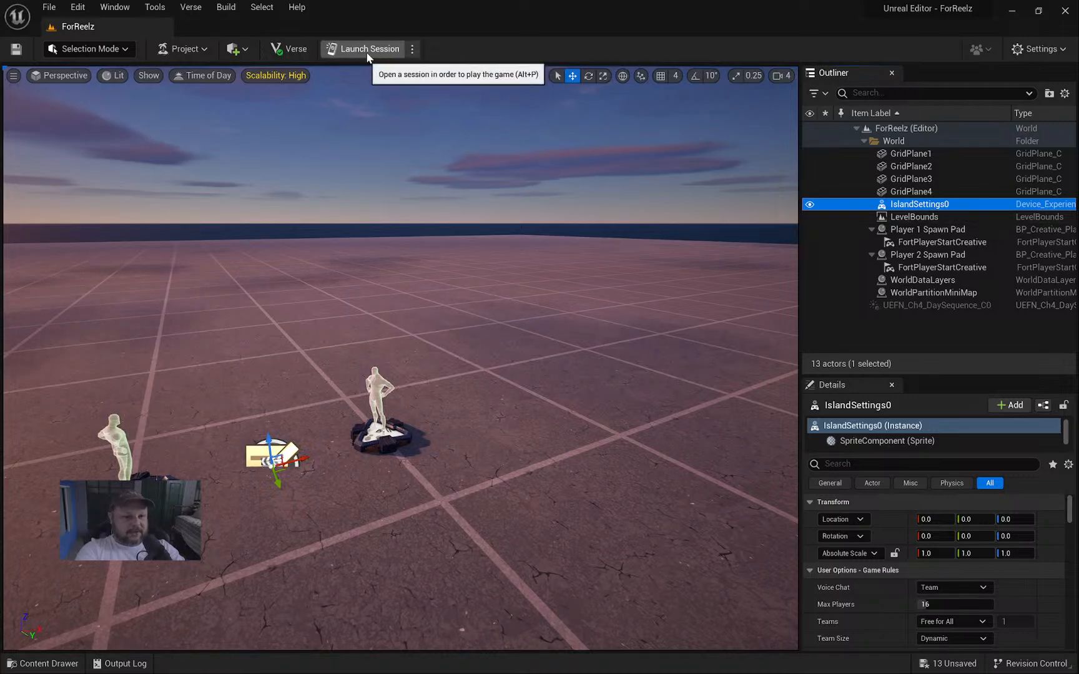
pyautogui.press('f')
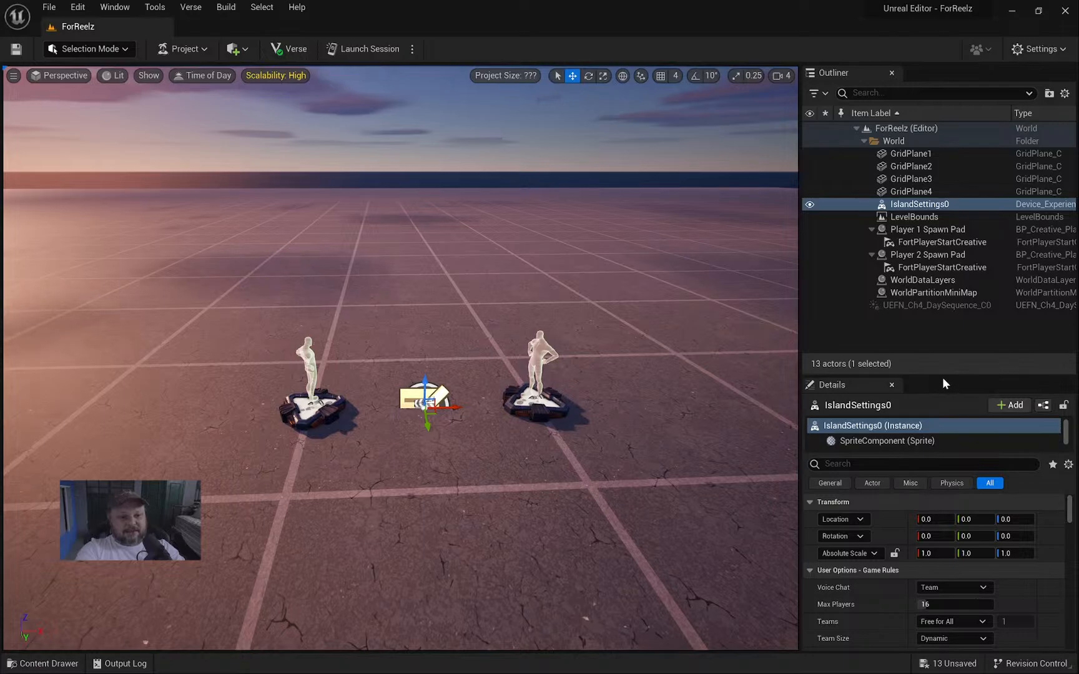
# Enlarge the Details panel and scroll through the island rules (16 max players, Free for All).
pyautogui.moveTo(943, 375); pyautogui.dragTo(944, 294)
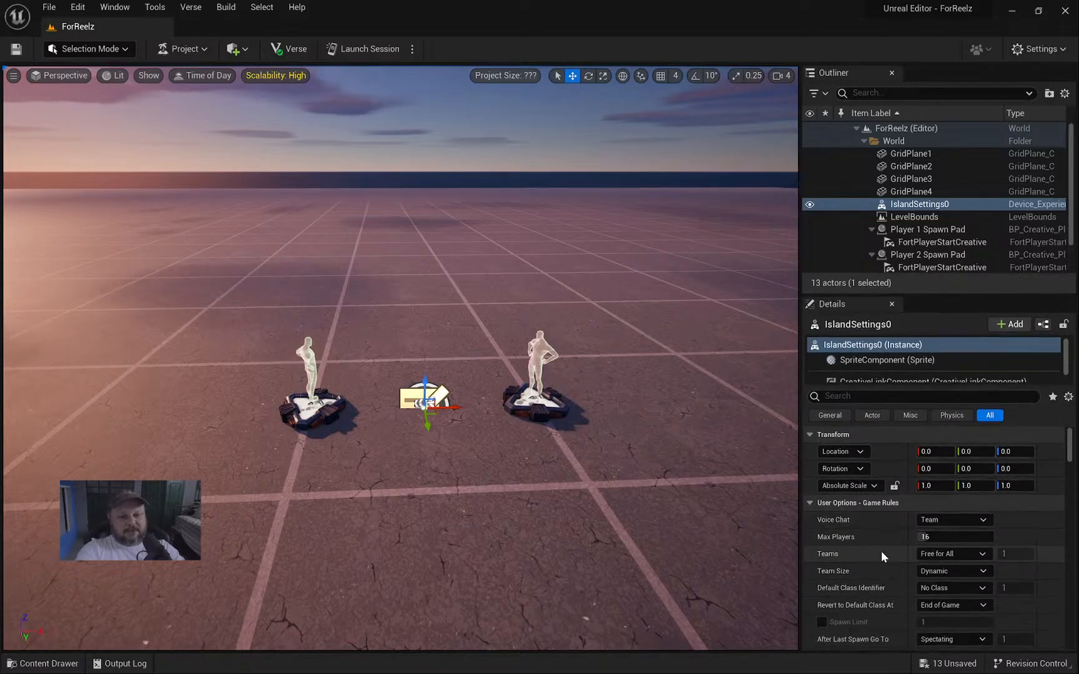
pyautogui.scroll(-2, 881, 551)
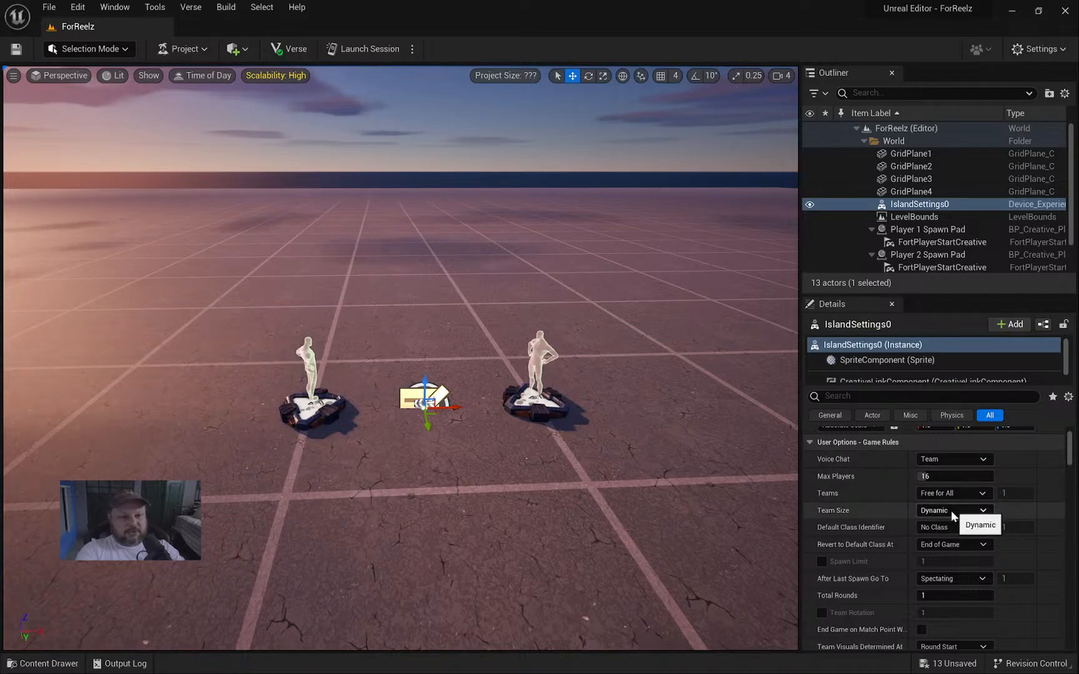
pyautogui.scroll(-1, 886, 519)
pyautogui.scroll(-10, 893, 534)
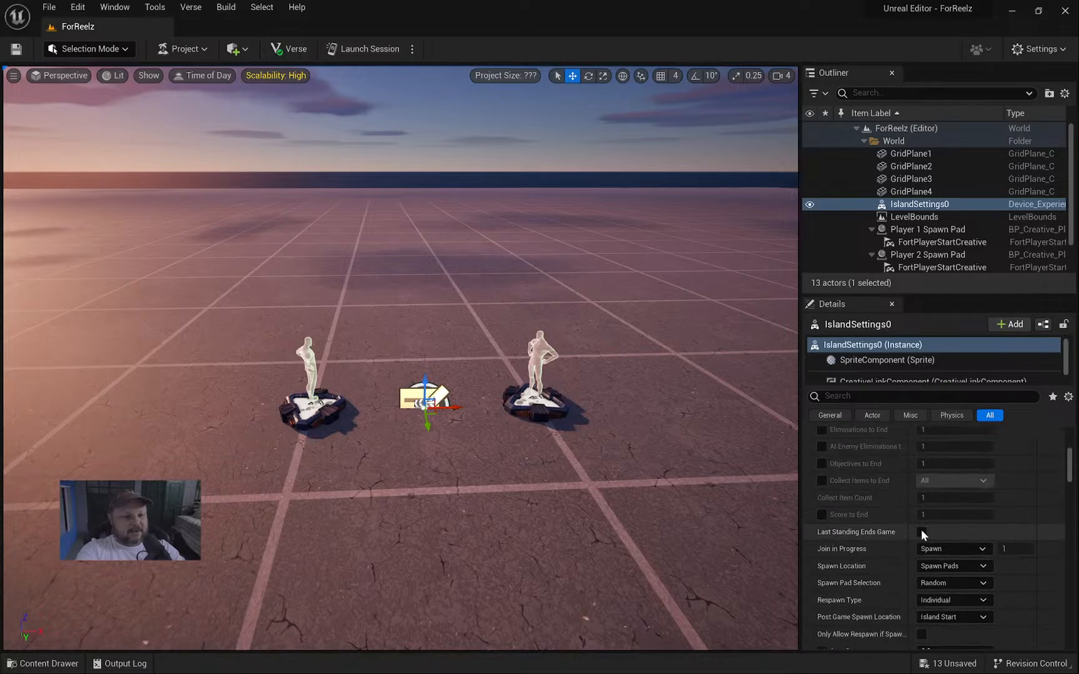
pyautogui.scroll(-10, 886, 535)
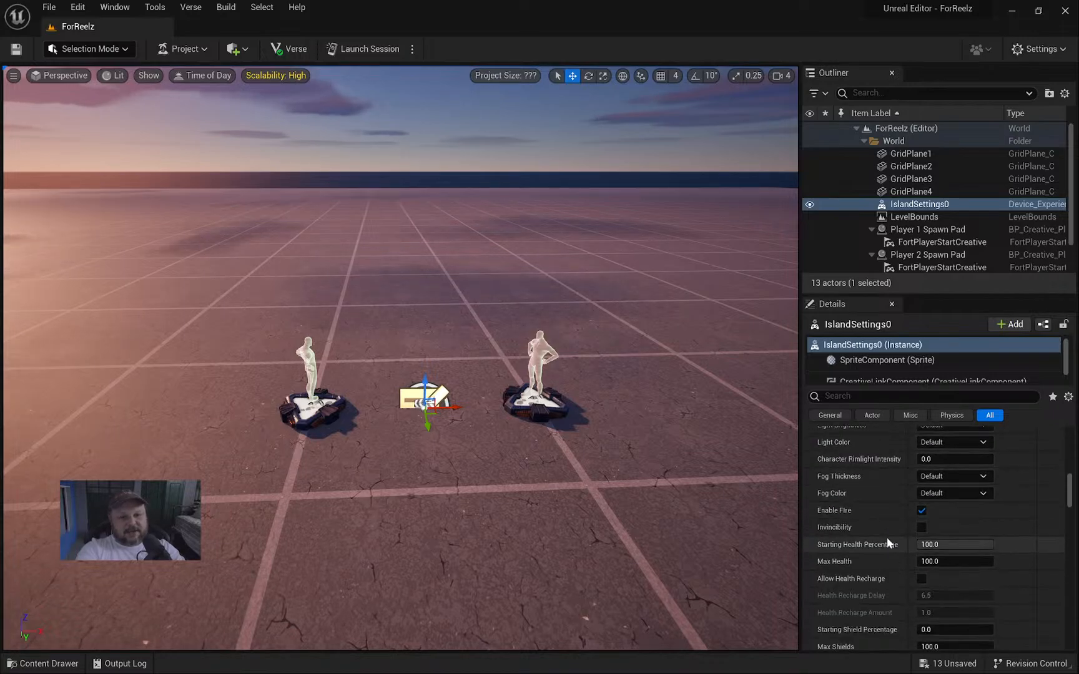
pyautogui.scroll(-12, 884, 535)
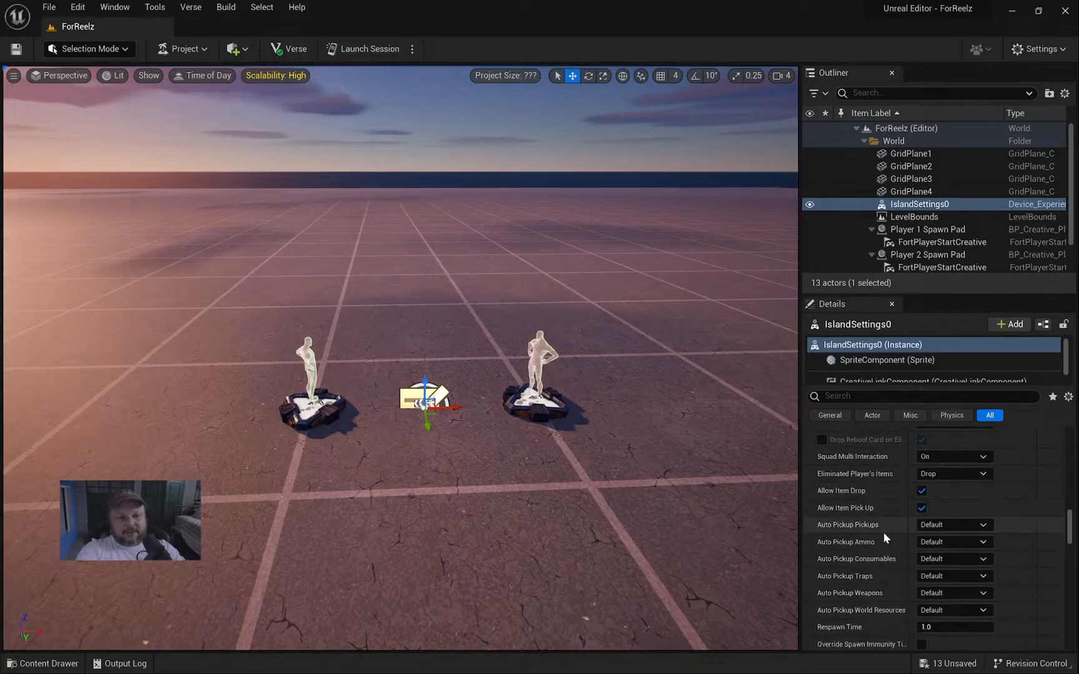
pyautogui.moveTo(1074, 538); pyautogui.dragTo(1073, 453)
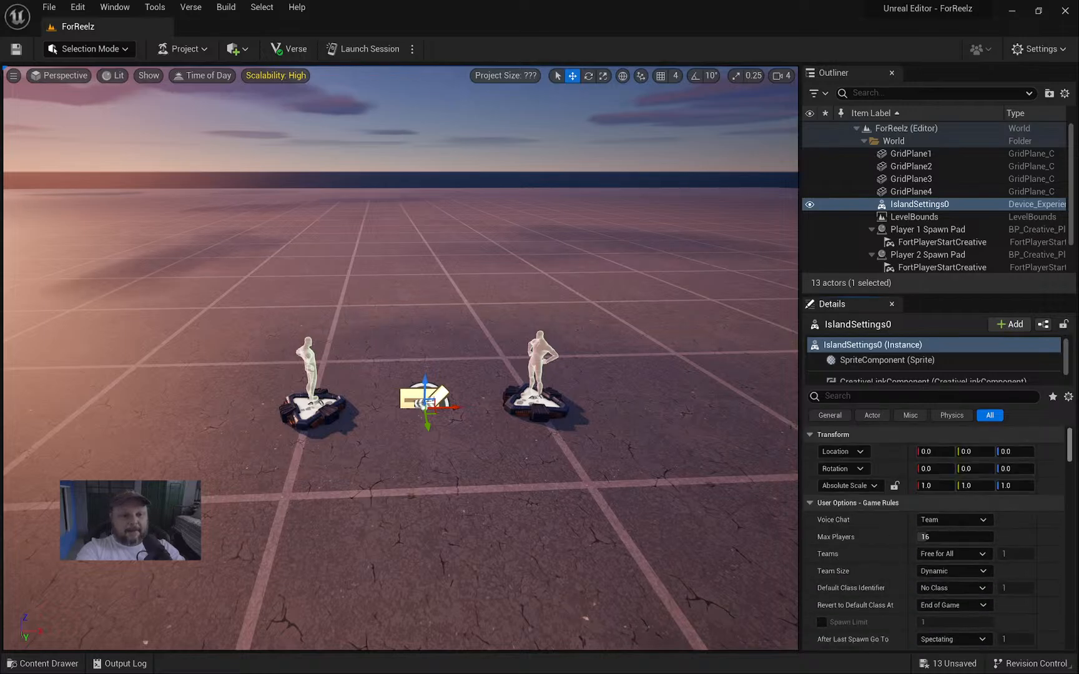
pyautogui.scroll(-1, 923, 213)
# Select LevelBounds and fly over the grid floor down to the spawn pads.
pyautogui.click(921, 201)
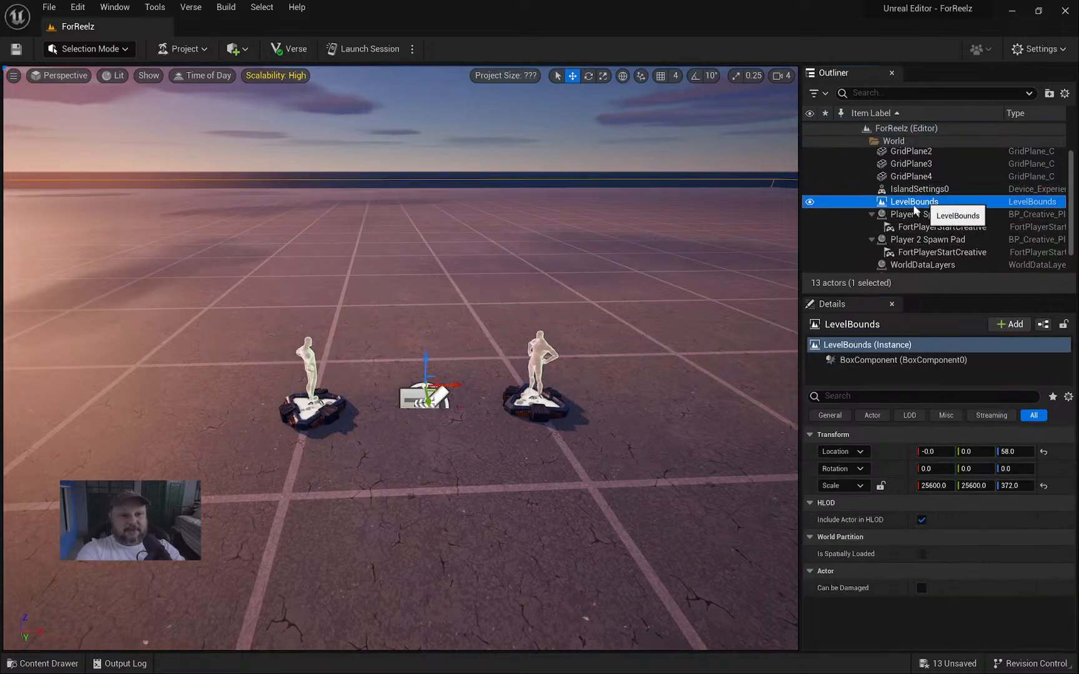
pyautogui.moveTo(562, 300); pyautogui.dragTo(471, 268, button='right')
pyautogui.press('e')
pyautogui.press('w')
pyautogui.press('e')
pyautogui.press('w')
pyautogui.press('e')
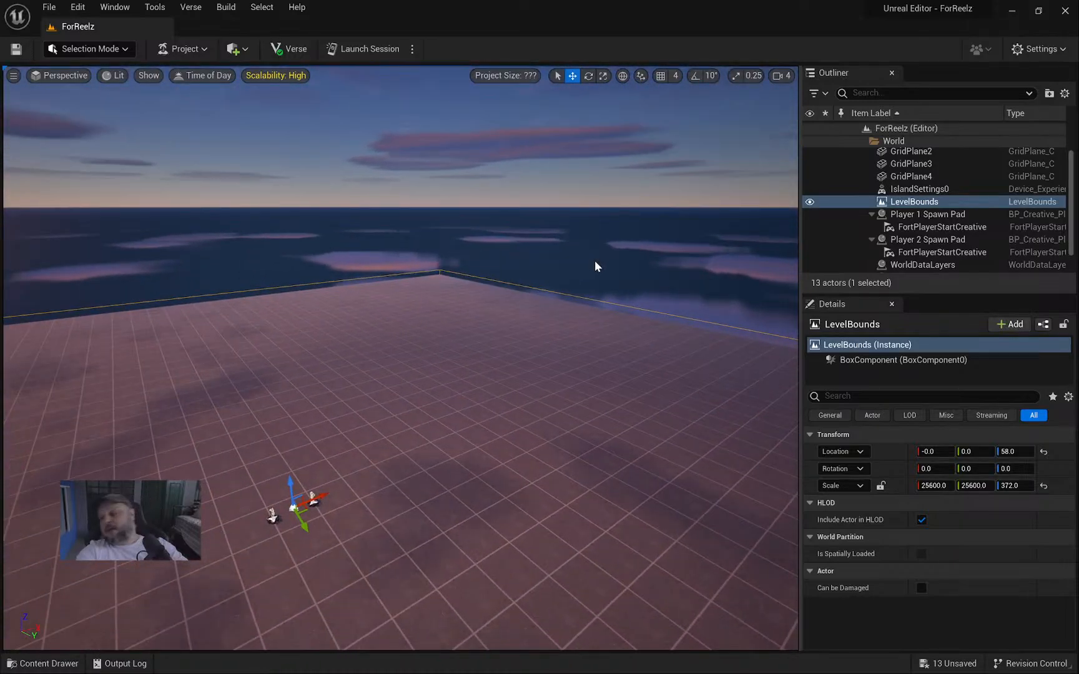
pyautogui.moveTo(535, 298); pyautogui.dragTo(477, 283, button='right')
pyautogui.press('w')
pyautogui.press('s')
pyautogui.press('w')
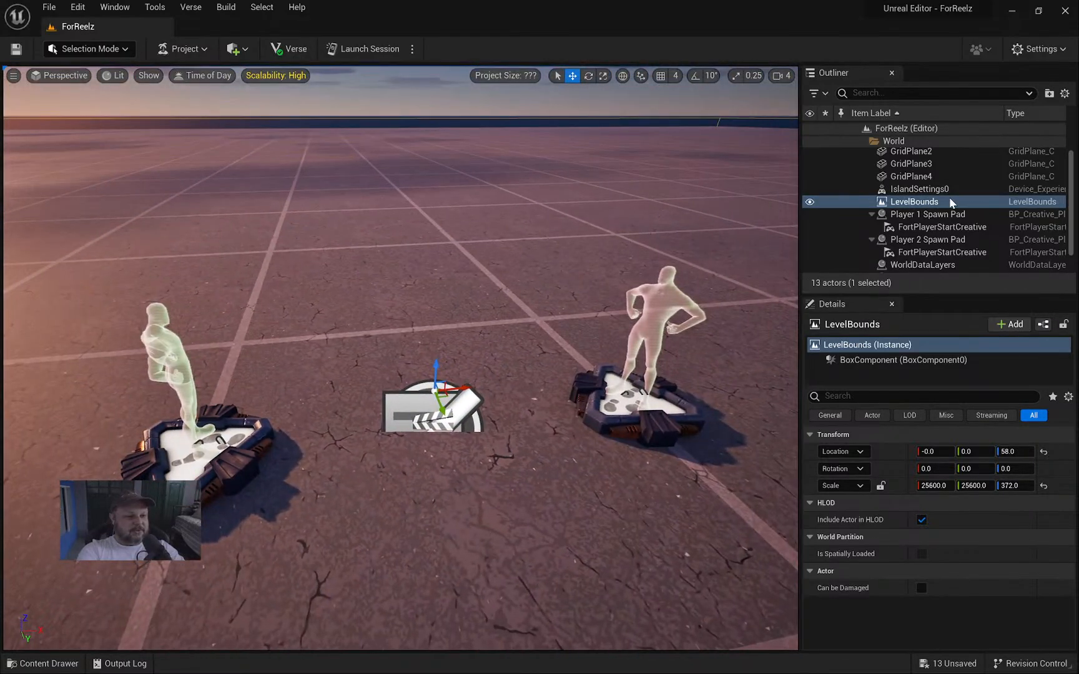
# Collapse the spawn pad entries and compare Player 1 and Player 2 Spawn Pad settings.
pyautogui.click(872, 216)
pyautogui.click(872, 226)
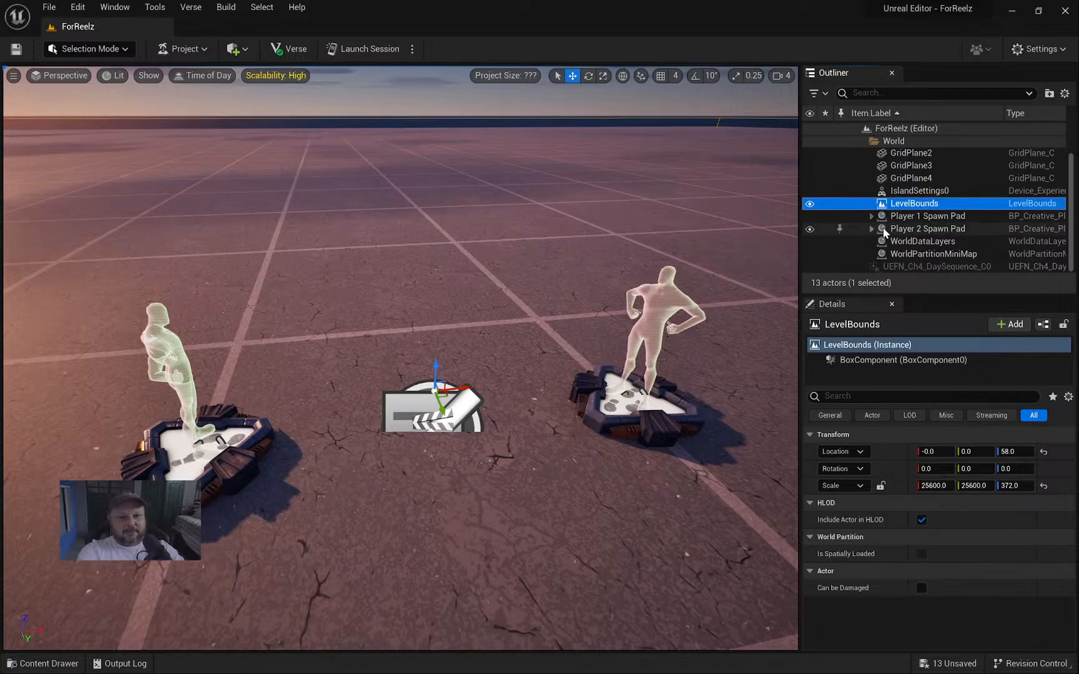
pyautogui.click(933, 216)
pyautogui.click(957, 229)
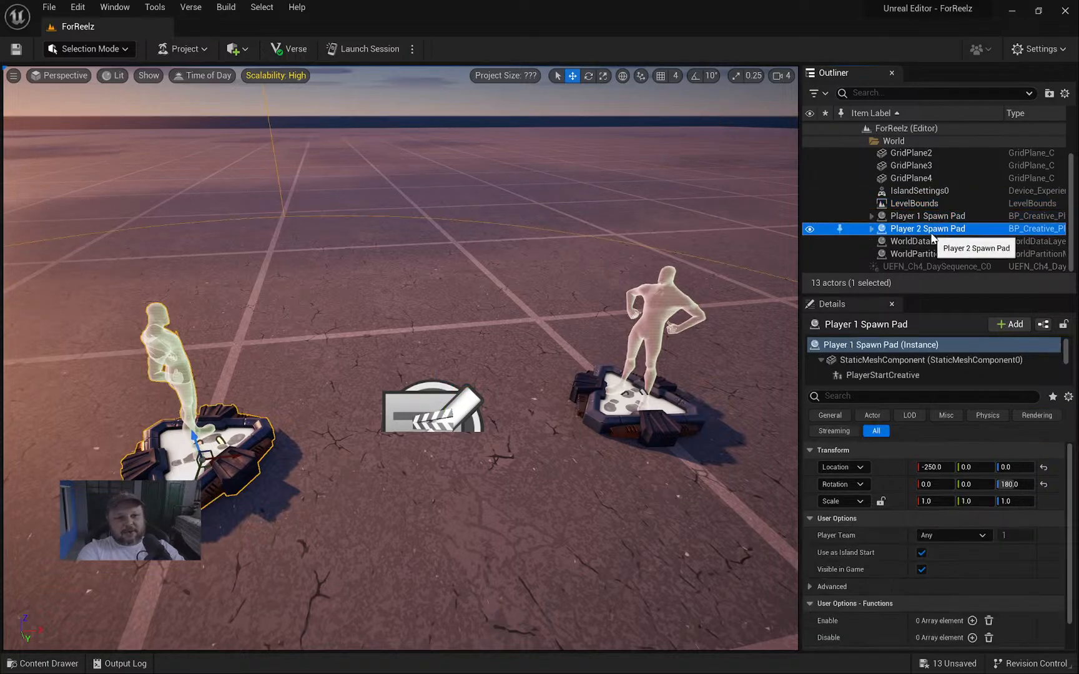
pyautogui.click(943, 217)
pyautogui.click(941, 227)
pyautogui.click(942, 216)
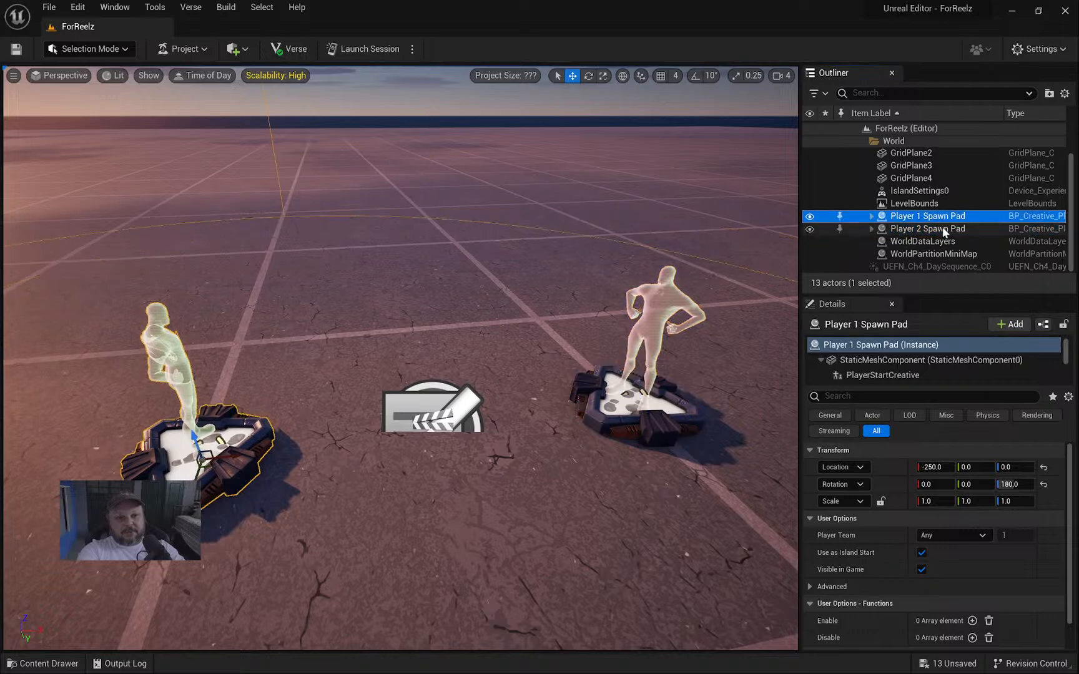
pyautogui.click(942, 229)
pyautogui.click(942, 216)
pyautogui.click(942, 230)
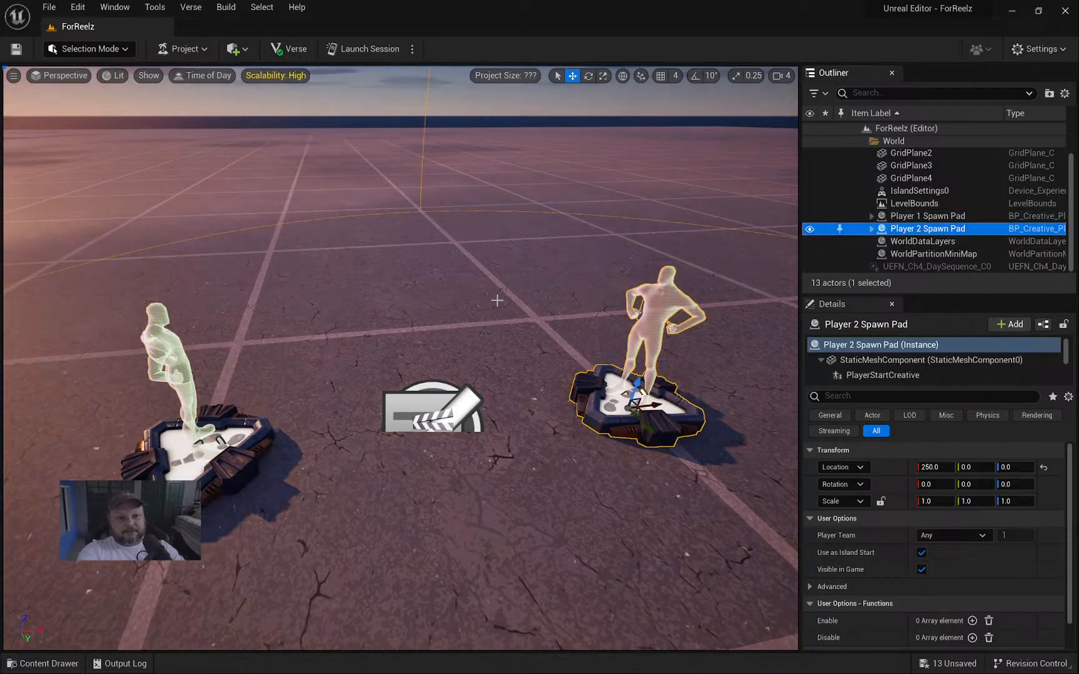
# Back the camera away, then select WorldDataLayers and WorldPartitionMiniMap to view their details.
pyautogui.moveTo(497, 300); pyautogui.dragTo(263, 361, button='right')
pyautogui.press('s')
pyautogui.moveTo(479, 344); pyautogui.dragTo(543, 354, button='right')
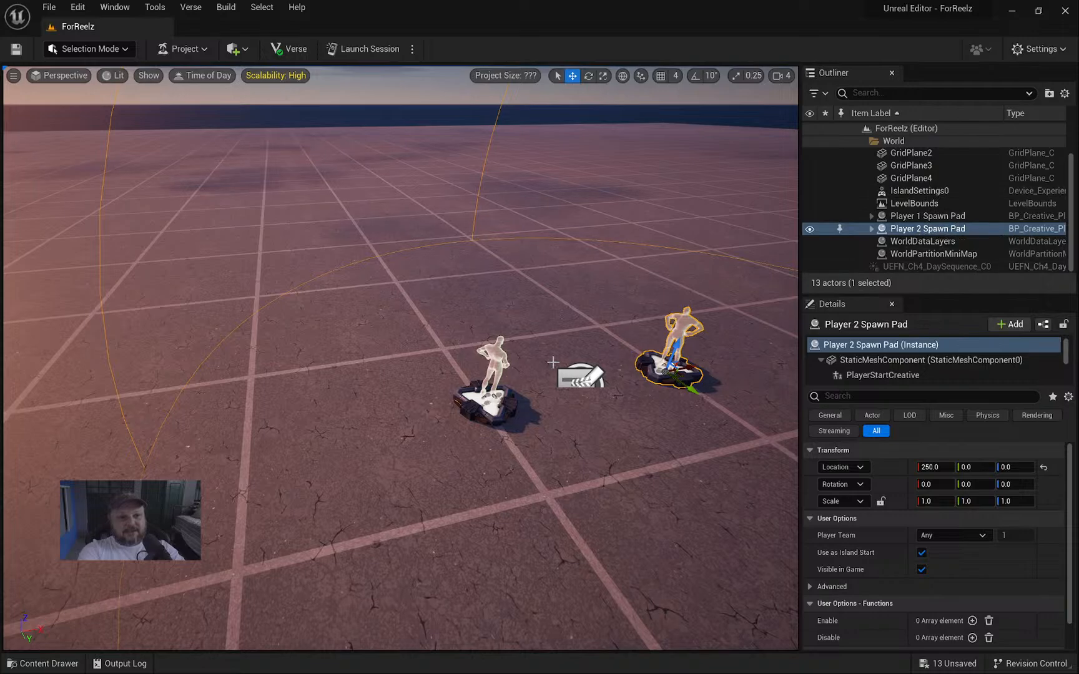
pyautogui.click(930, 242)
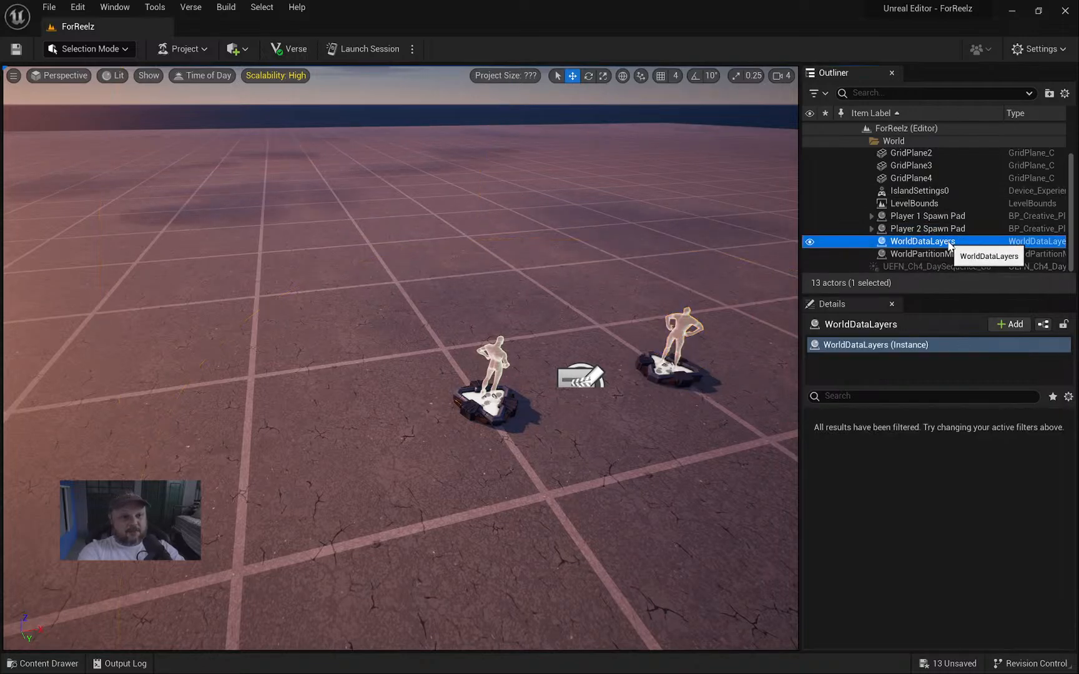
pyautogui.click(966, 255)
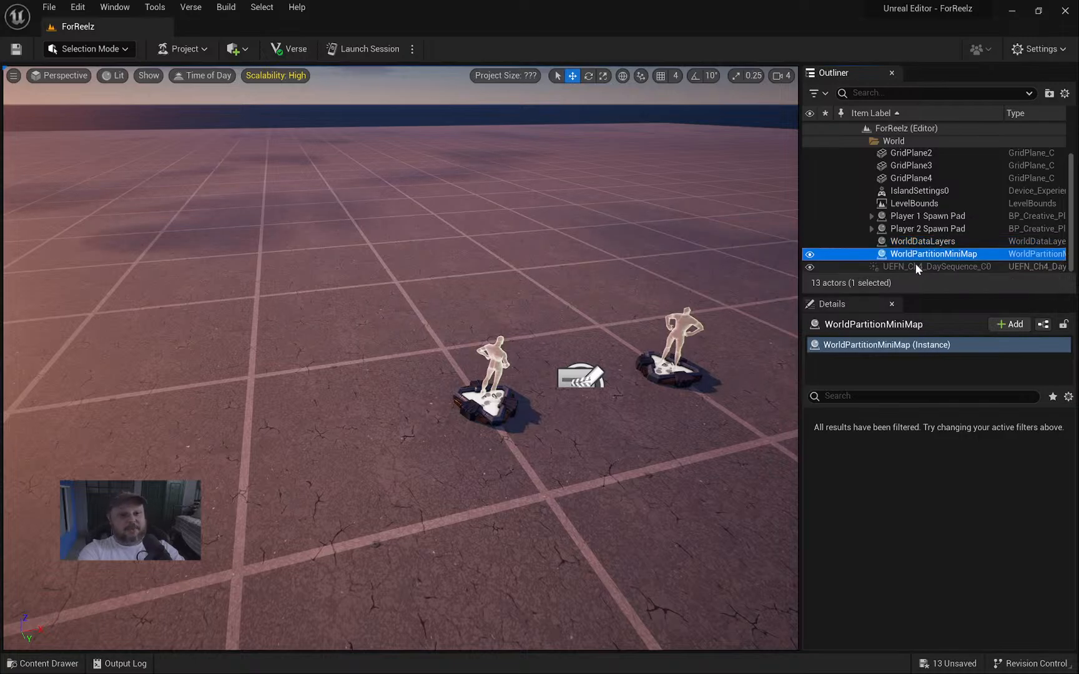
# Fly around to a wide view of both spawn pads with the horizon and sky.
pyautogui.moveTo(573, 284); pyautogui.dragTo(544, 269, button='right')
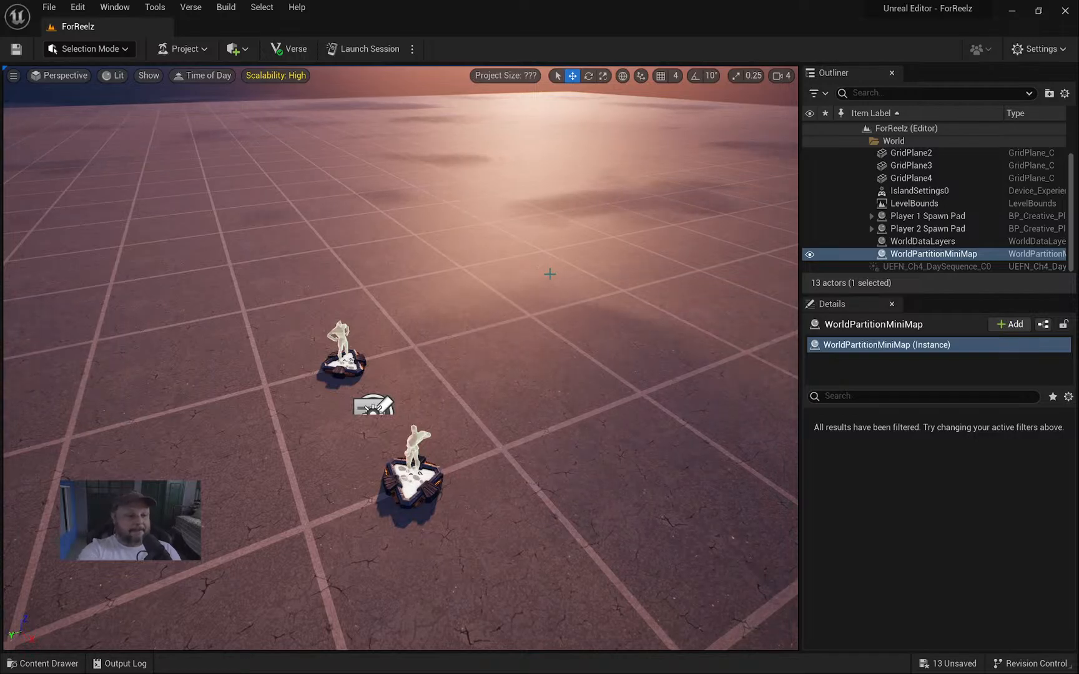
pyautogui.moveTo(470, 359); pyautogui.dragTo(496, 344, button='right')
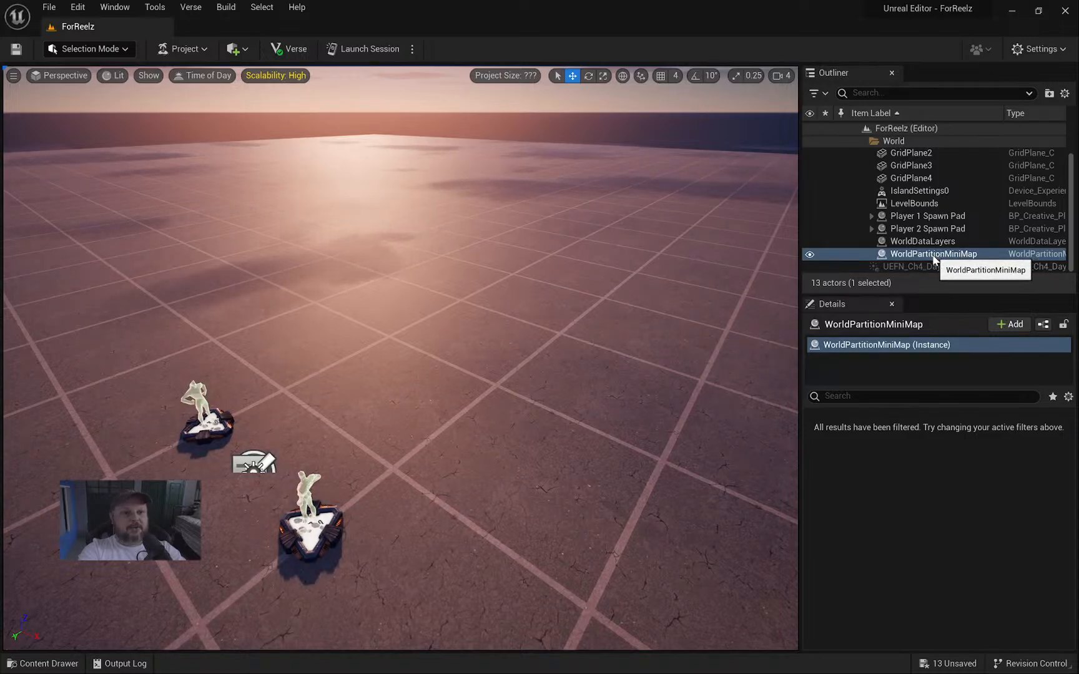
pyautogui.moveTo(500, 299); pyautogui.dragTo(284, 337, button='right')
pyautogui.press('d')
pyautogui.press('d')
pyautogui.press('w')
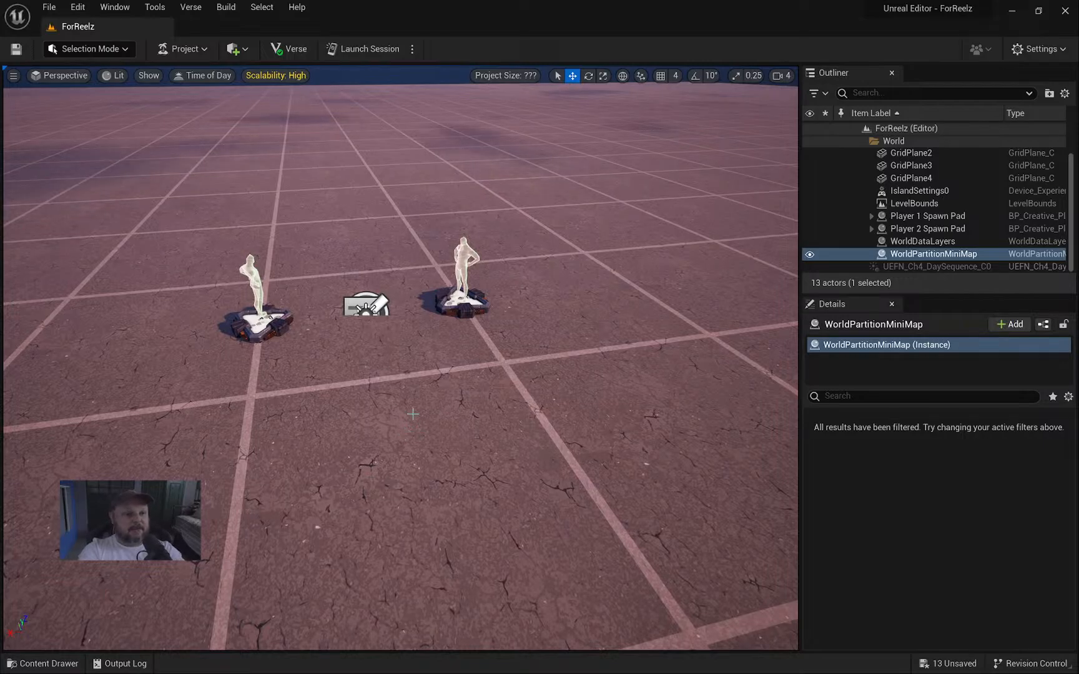
pyautogui.moveTo(413, 414); pyautogui.dragTo(530, 403, button='right')
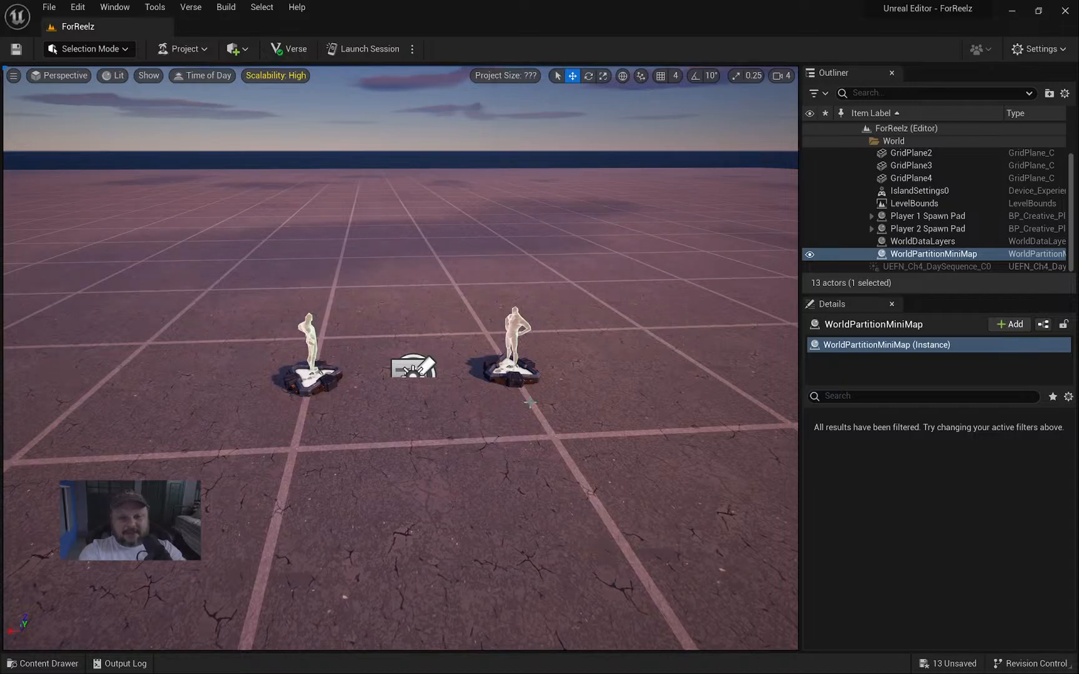
# Place Box_029CFA0C from the Content Drawer on the floor near the spawn pads and open its actions.
pyautogui.hotkey('ctrl', 'space')
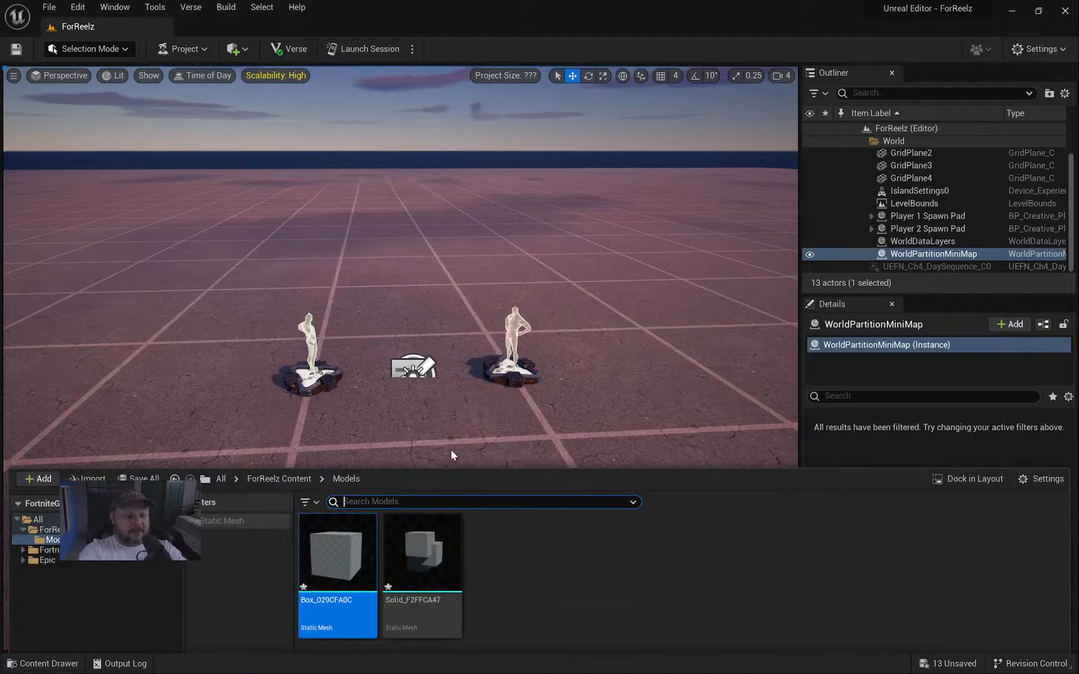
pyautogui.moveTo(337, 534); pyautogui.dragTo(580, 484)
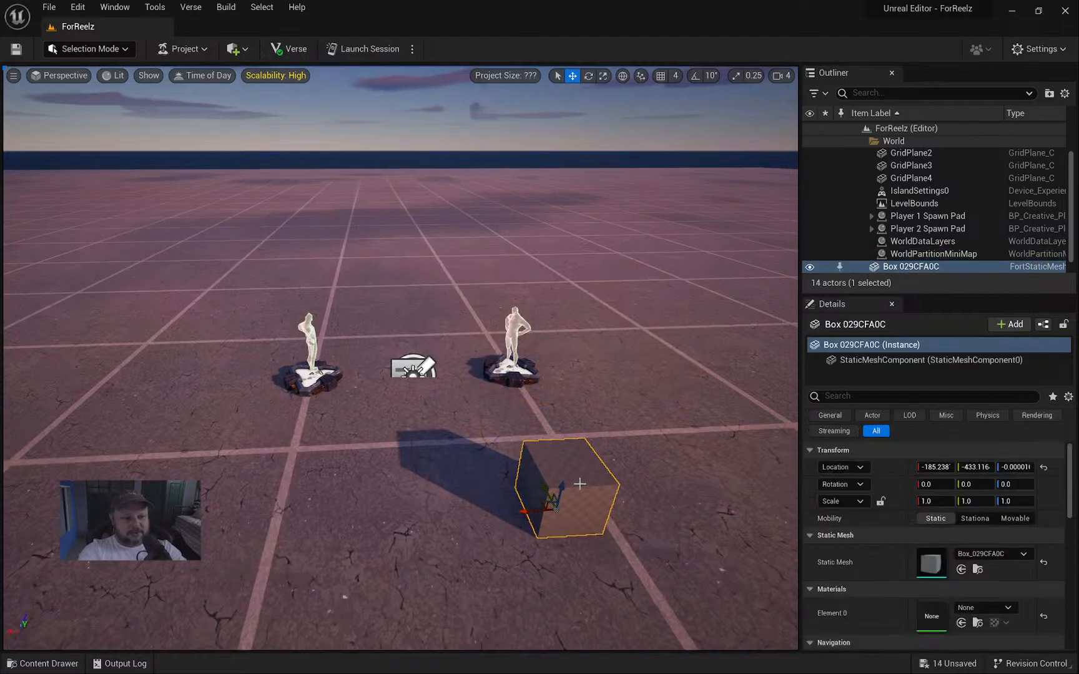
pyautogui.rightClick(580, 482)
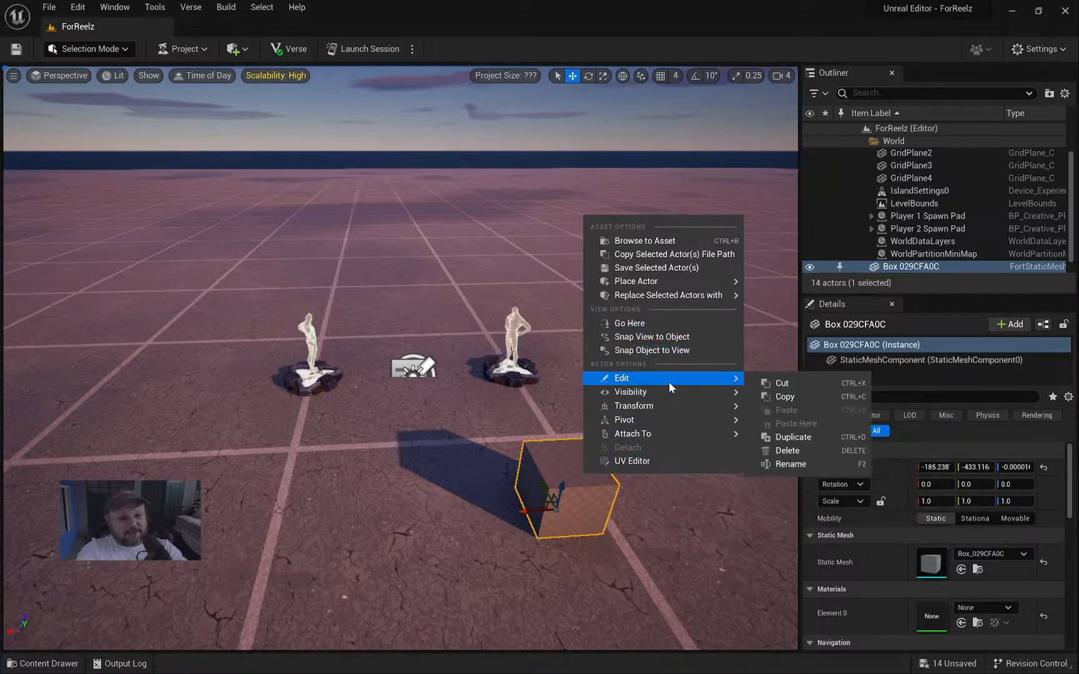
# Dismiss the box actions and delete the placed box.
pyautogui.moveTo(665, 430)
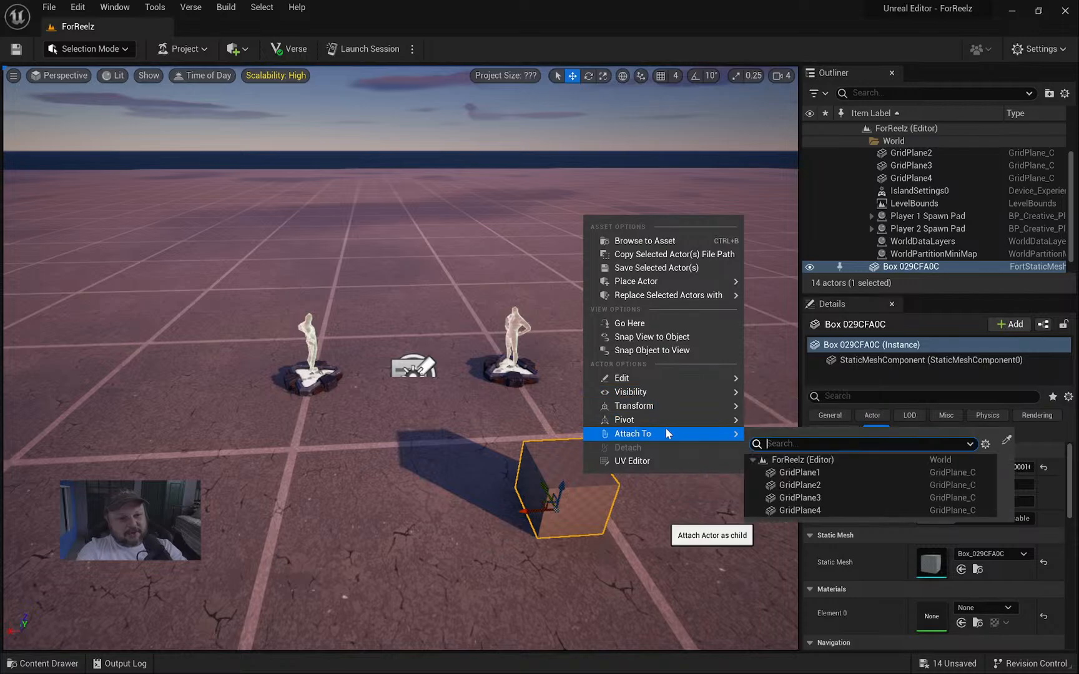
pyautogui.moveTo(485, 457); pyautogui.dragTo(529, 448, button='right')
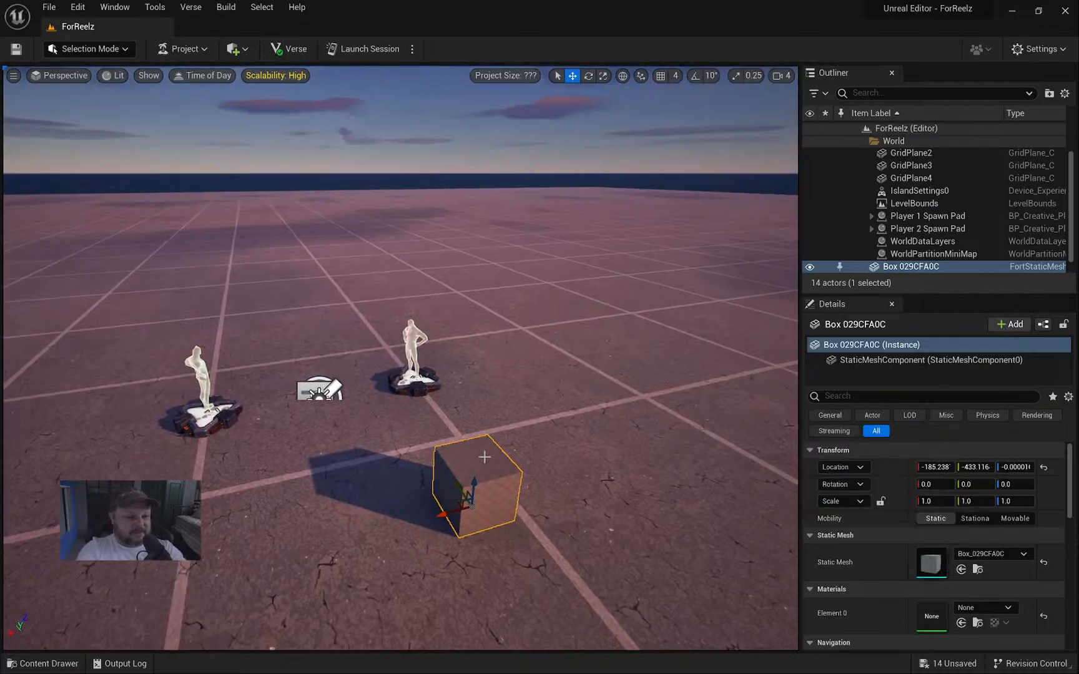
pyautogui.press('Delete')
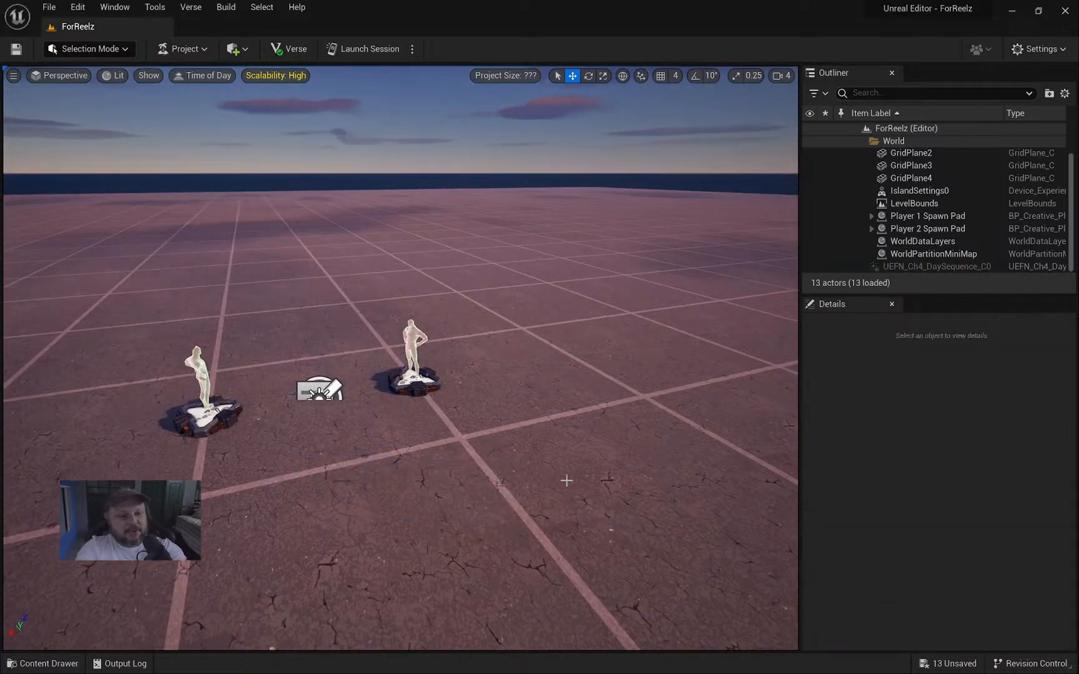
# Create a new level asset named NewWorld in the ForReelz Content folder.
pyautogui.hotkey('ctrl', 'space')
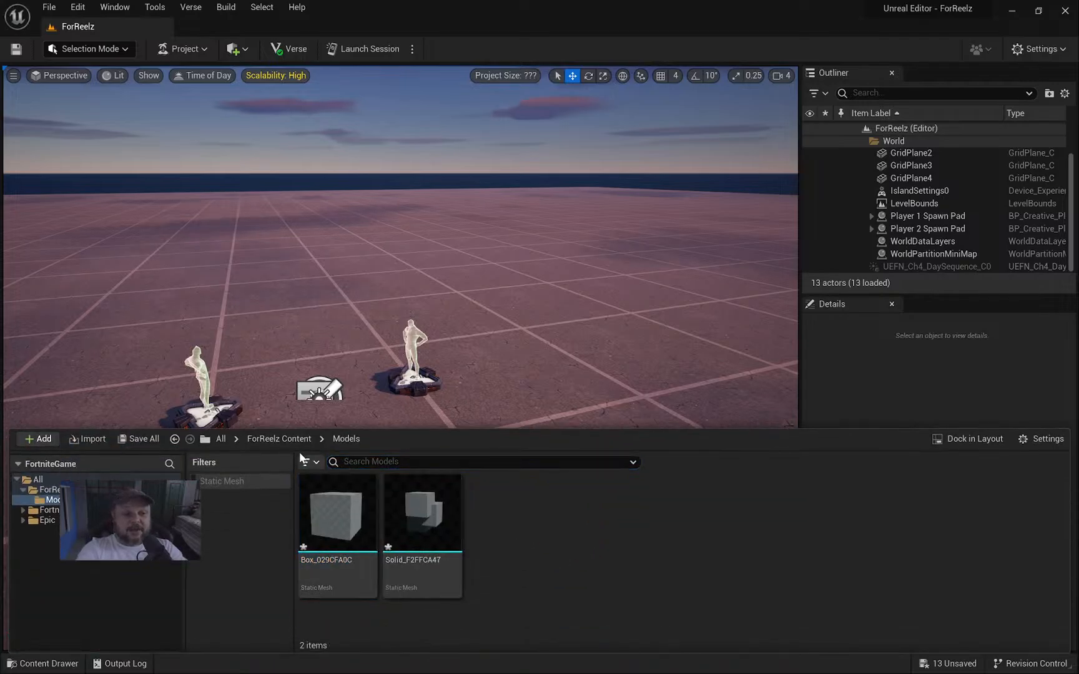
pyautogui.click(284, 440)
pyautogui.rightClick(713, 547)
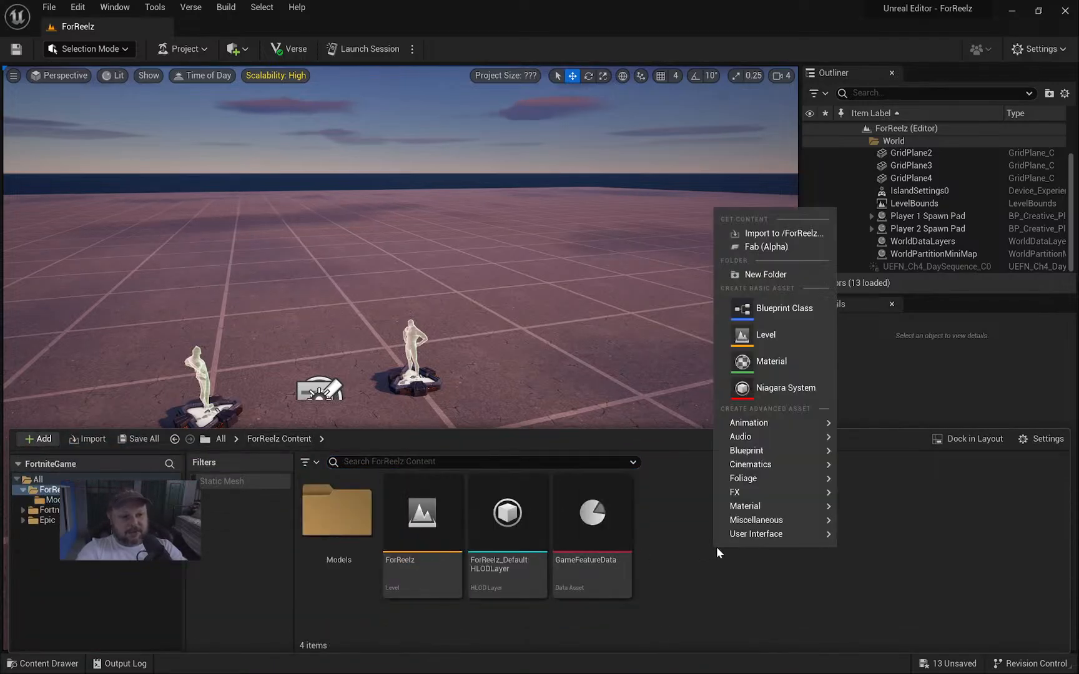
pyautogui.click(762, 337)
pyautogui.press('Return')
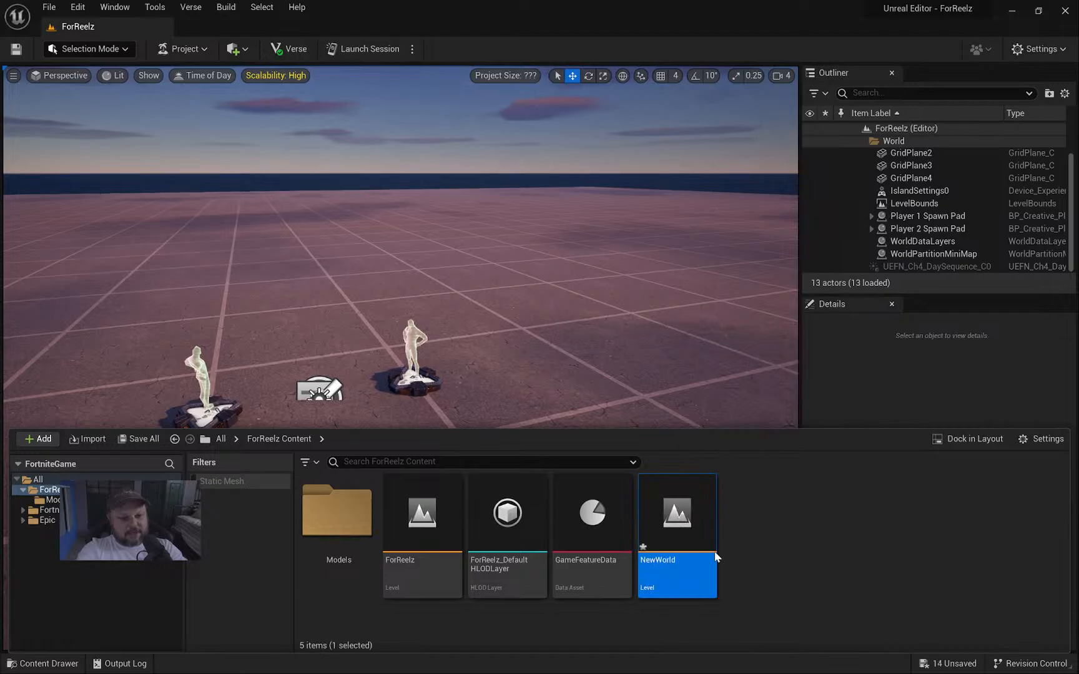
pyautogui.moveTo(709, 484); pyautogui.dragTo(705, 555)
pyautogui.click(673, 359)
# Fly the camera back over the two spawn pads until the sky above the horizon shows.
pyautogui.scroll(4, 612, 327)
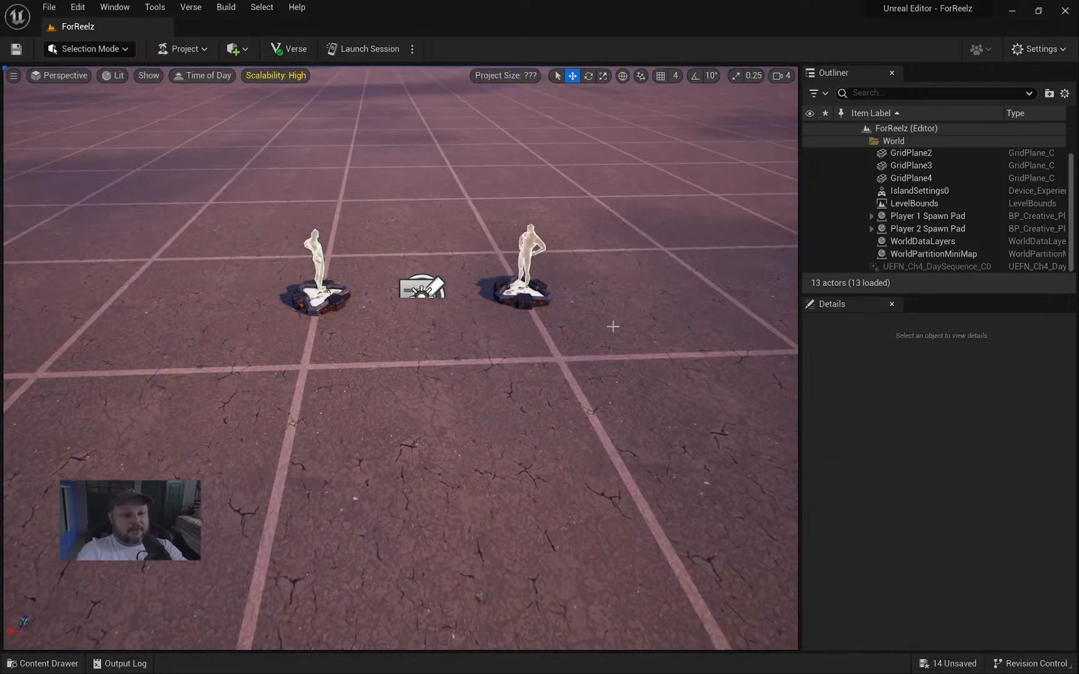
pyautogui.scroll(-3, 608, 331)
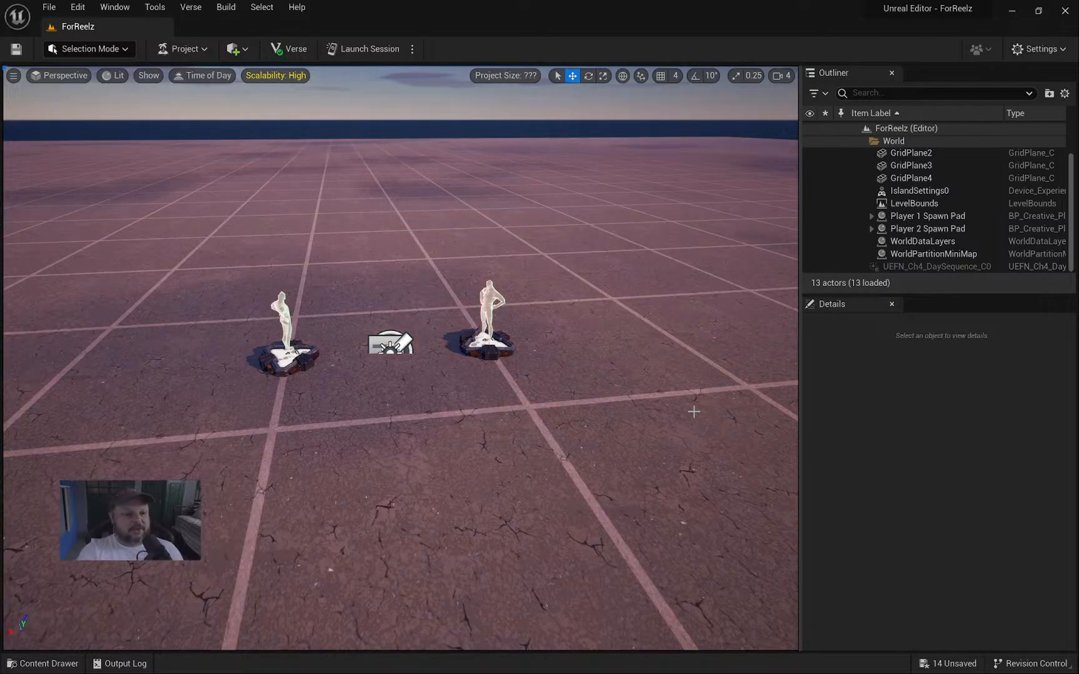
pyautogui.moveTo(588, 375); pyautogui.dragTo(545, 370, button='right')
pyautogui.press('s')
pyautogui.press('w')
pyautogui.press('w')
pyautogui.press('s')
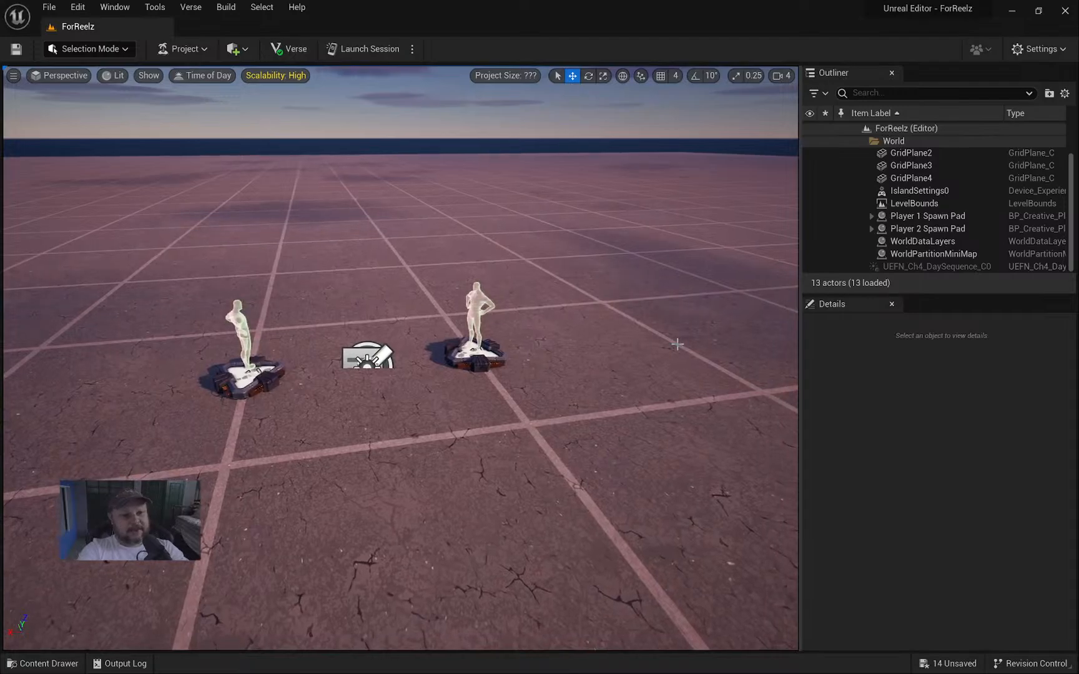
pyautogui.moveTo(576, 350); pyautogui.dragTo(558, 349, button='right')
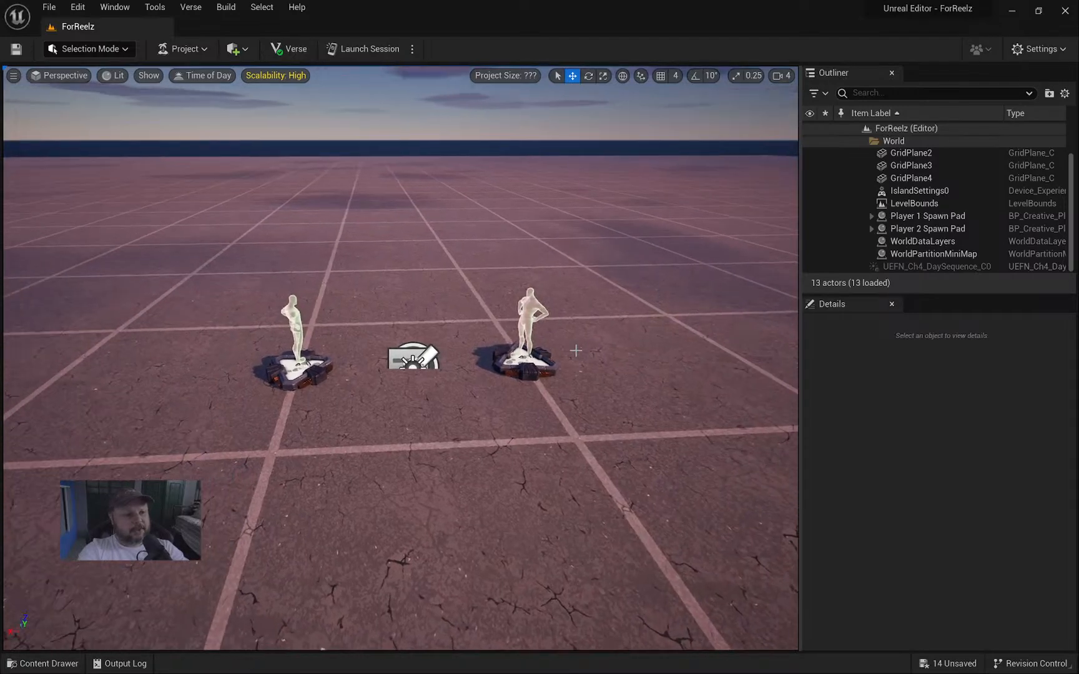
pyautogui.moveTo(580, 391); pyautogui.dragTo(601, 386, button='right')
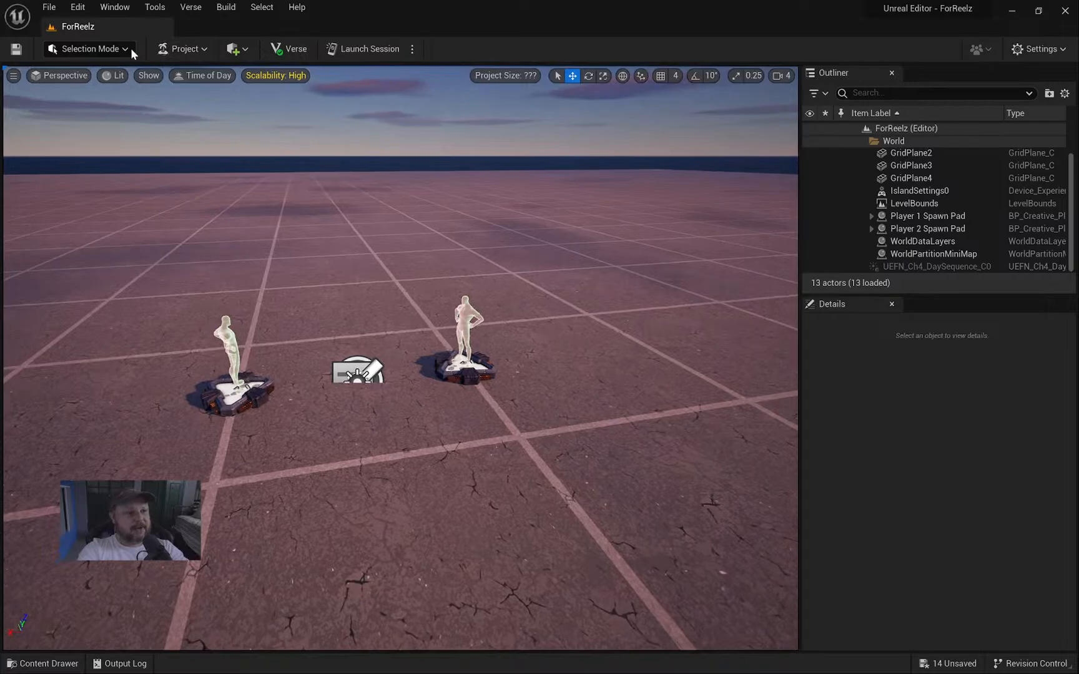
# Look through the Project menu options, then close it.
pyautogui.click(204, 50)
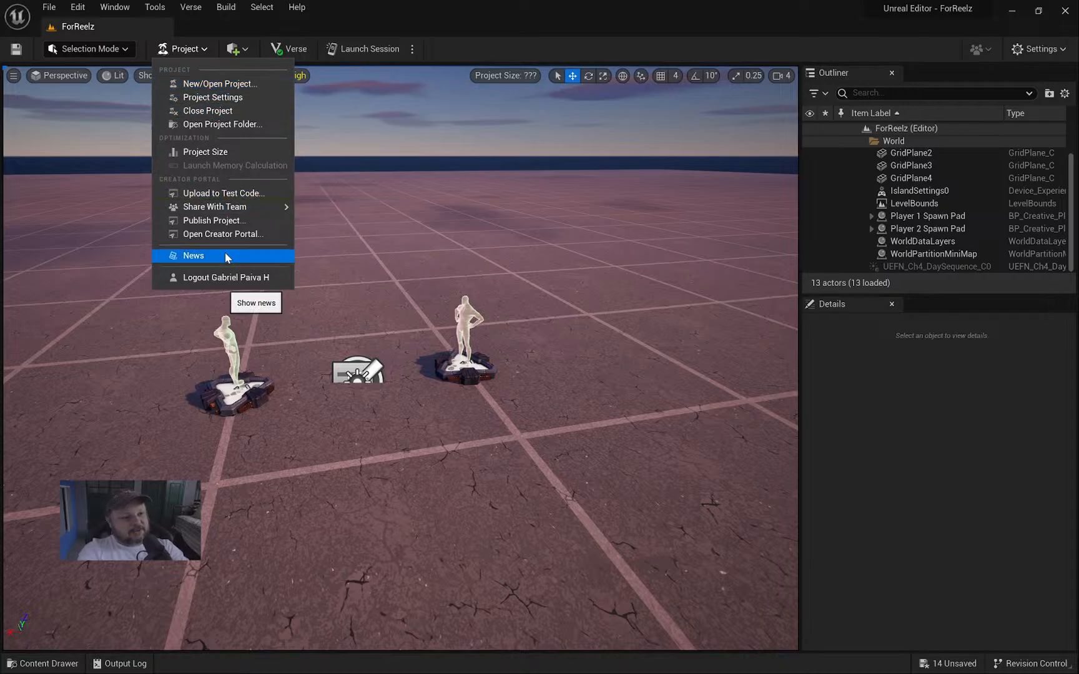
pyautogui.moveTo(213, 211)
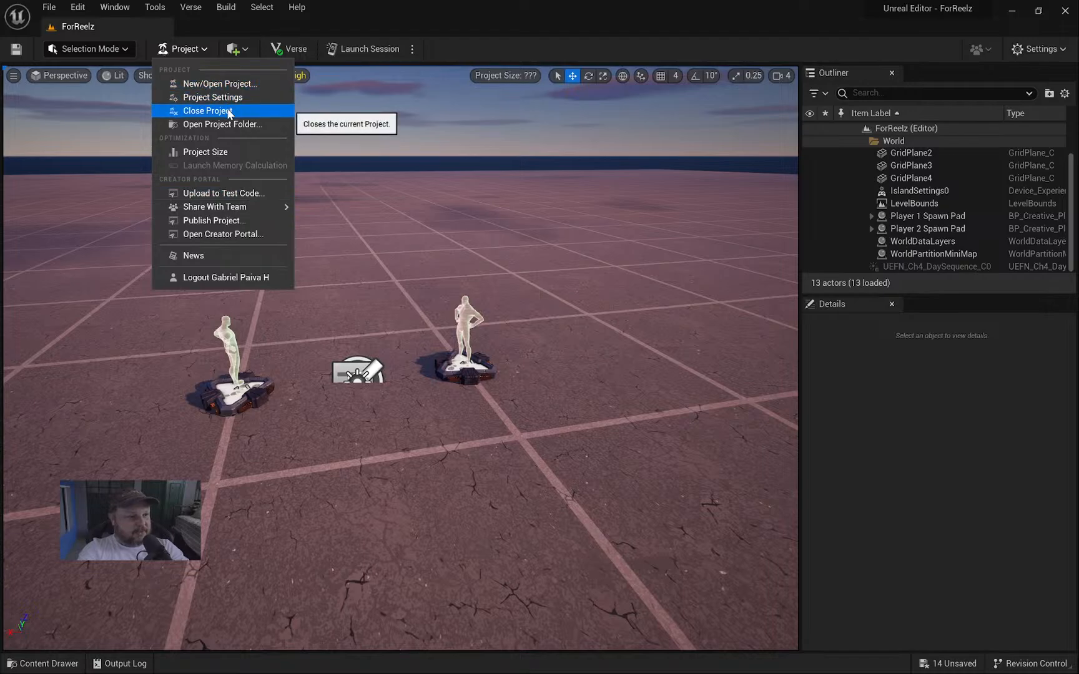
pyautogui.click(187, 50)
# Open the Place Actors list and browse its Basic, Lights and Cinematic submenus.
pyautogui.click(235, 51)
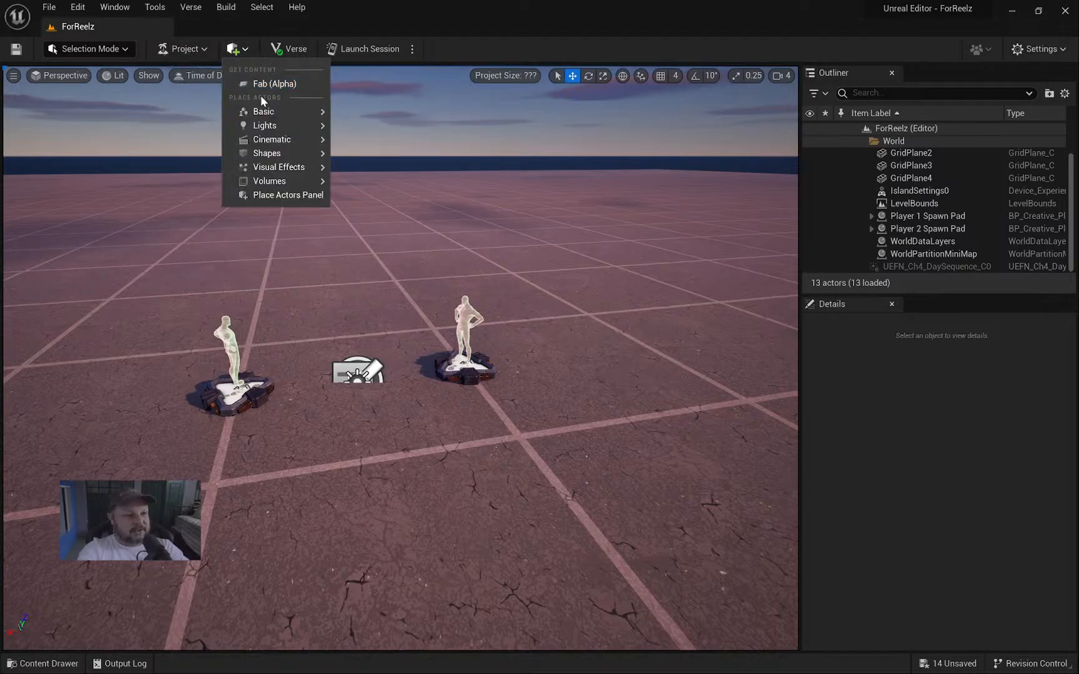
pyautogui.moveTo(269, 115)
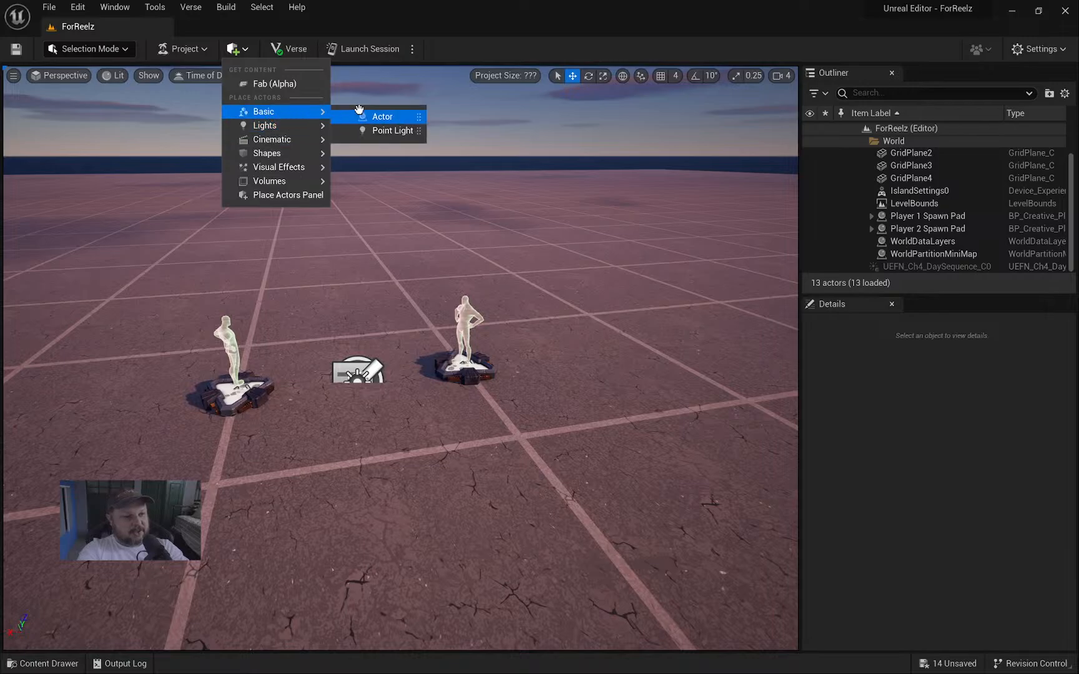
pyautogui.moveTo(273, 139)
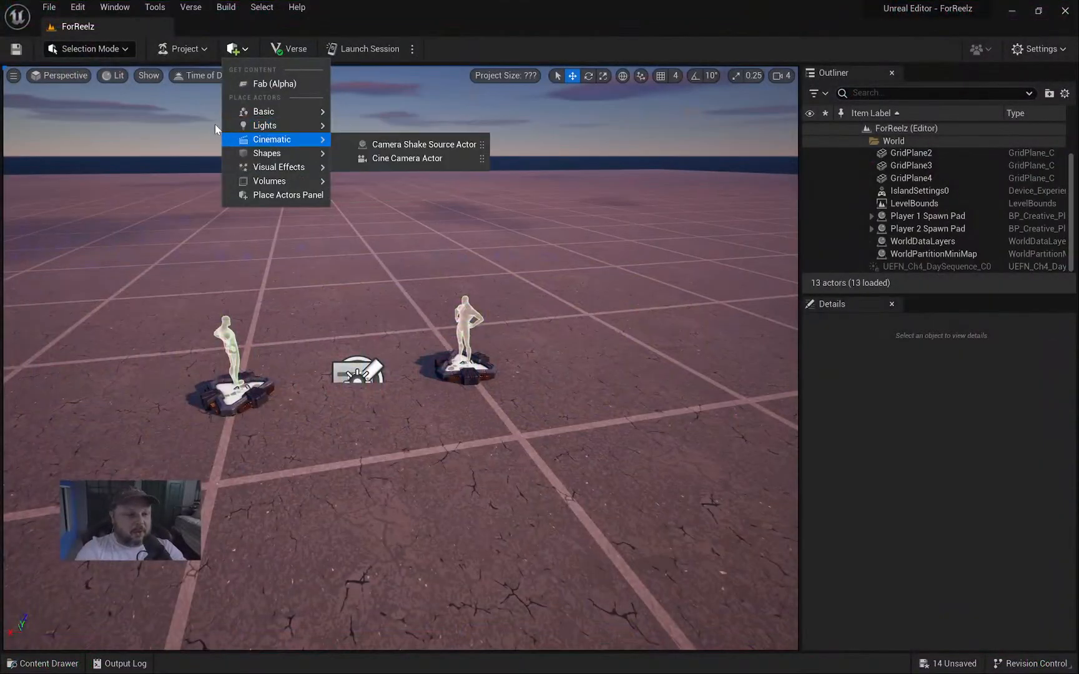
pyautogui.moveTo(281, 140)
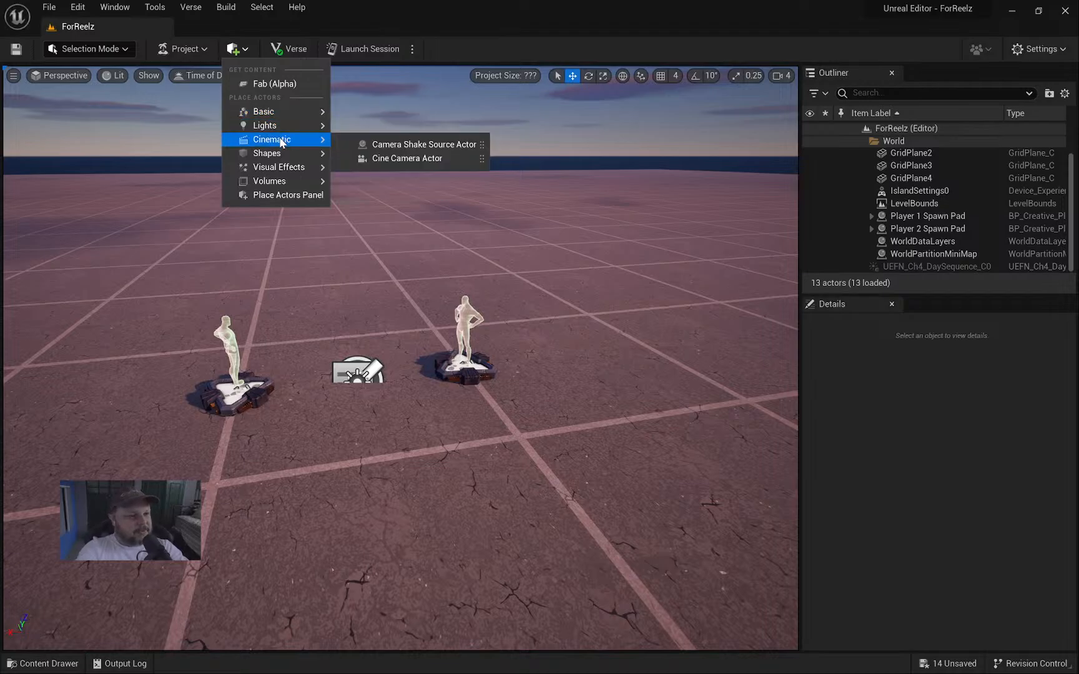
# Browse the Project and File menus, close them, and turn the view back to the spawn pads.
pyautogui.click(183, 49)
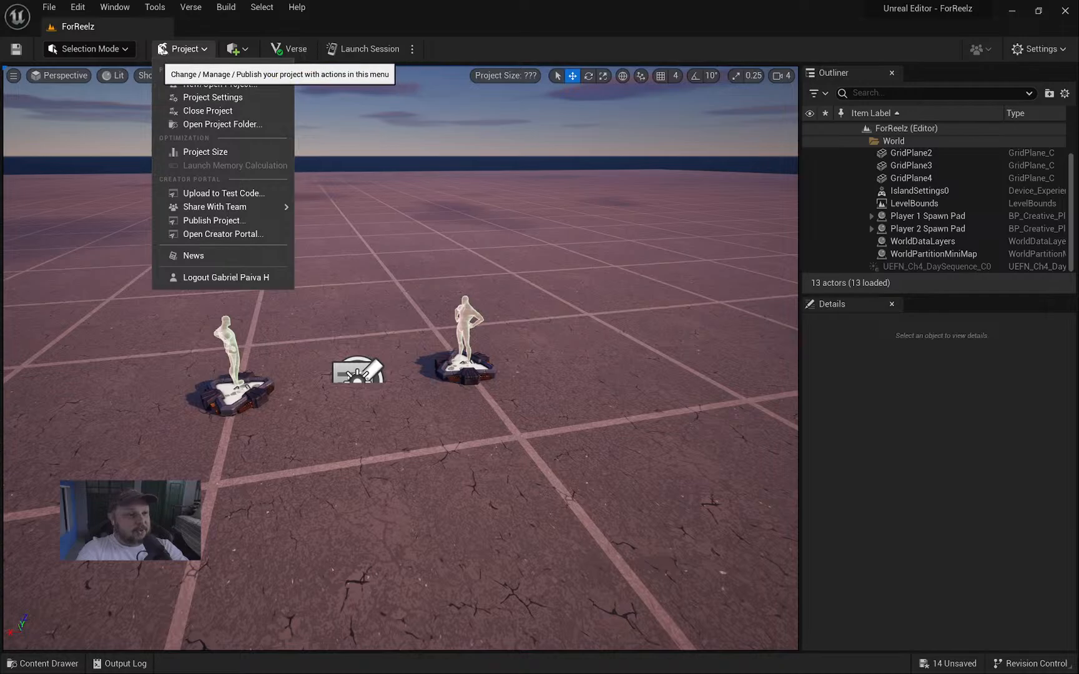
pyautogui.click(48, 7)
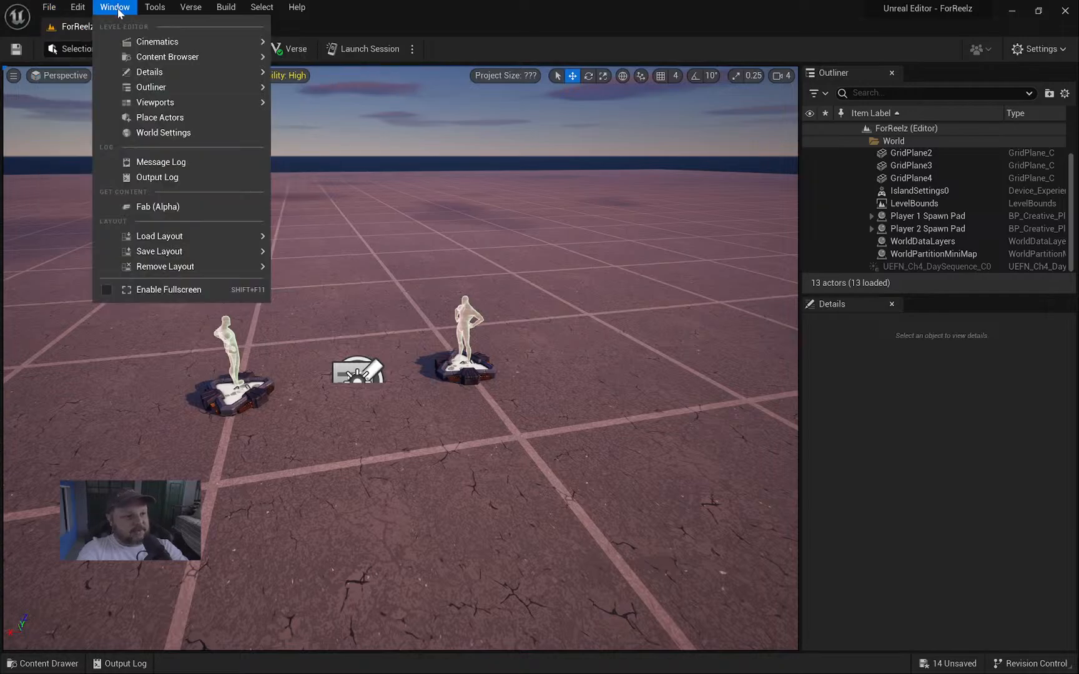
pyautogui.click(49, 7)
pyautogui.click(196, 51)
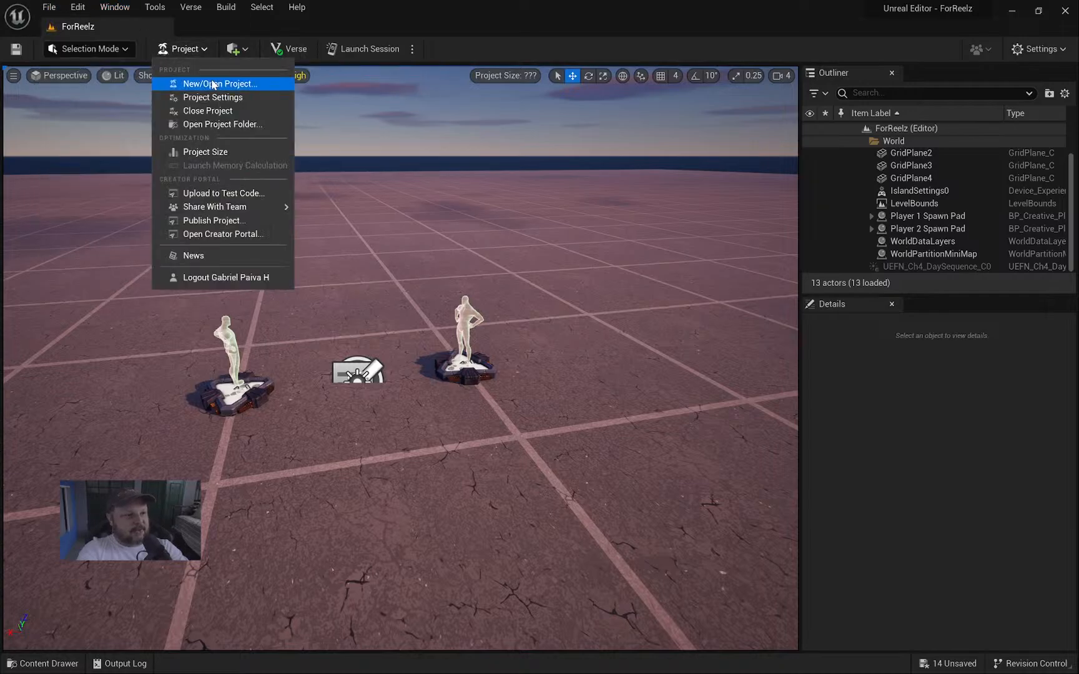
pyautogui.moveTo(230, 211)
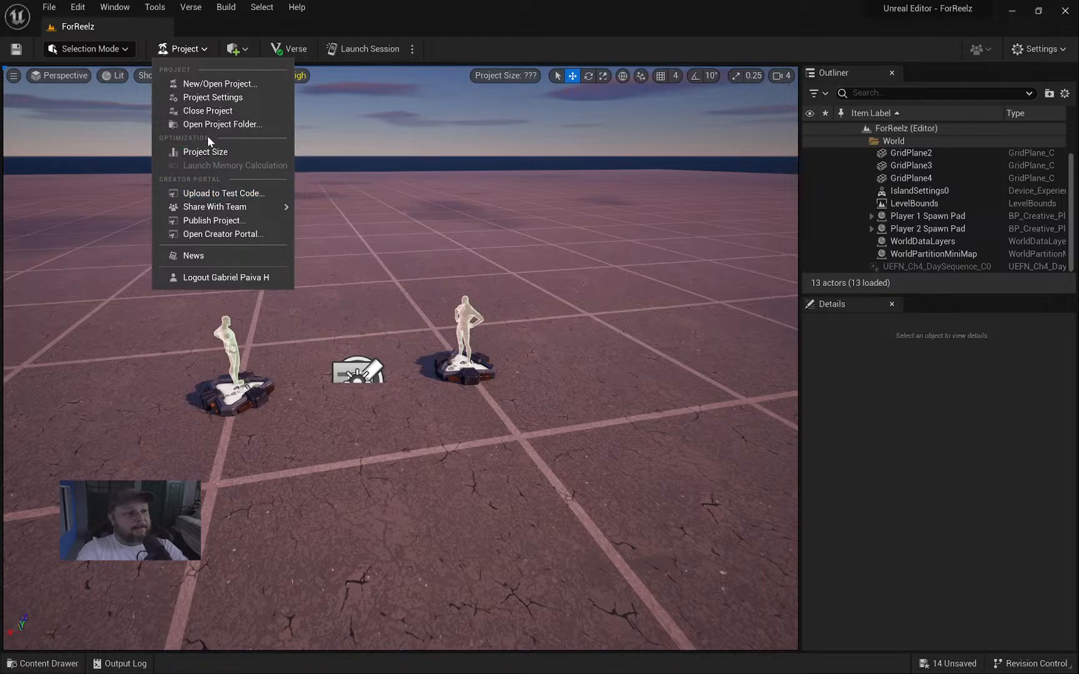
pyautogui.moveTo(375, 144); pyautogui.dragTo(340, 145, button='right')
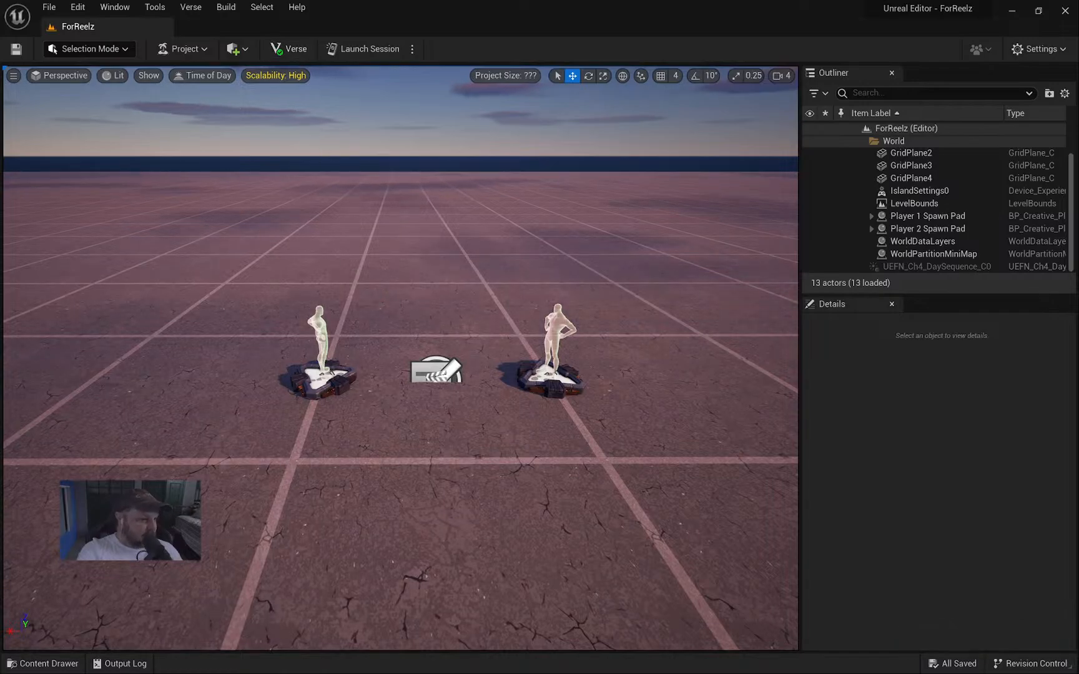
# Drop the Box_029CFA0C mesh from the Models folder onto the grid floor near the spawn pads.
pyautogui.click(422, 299)
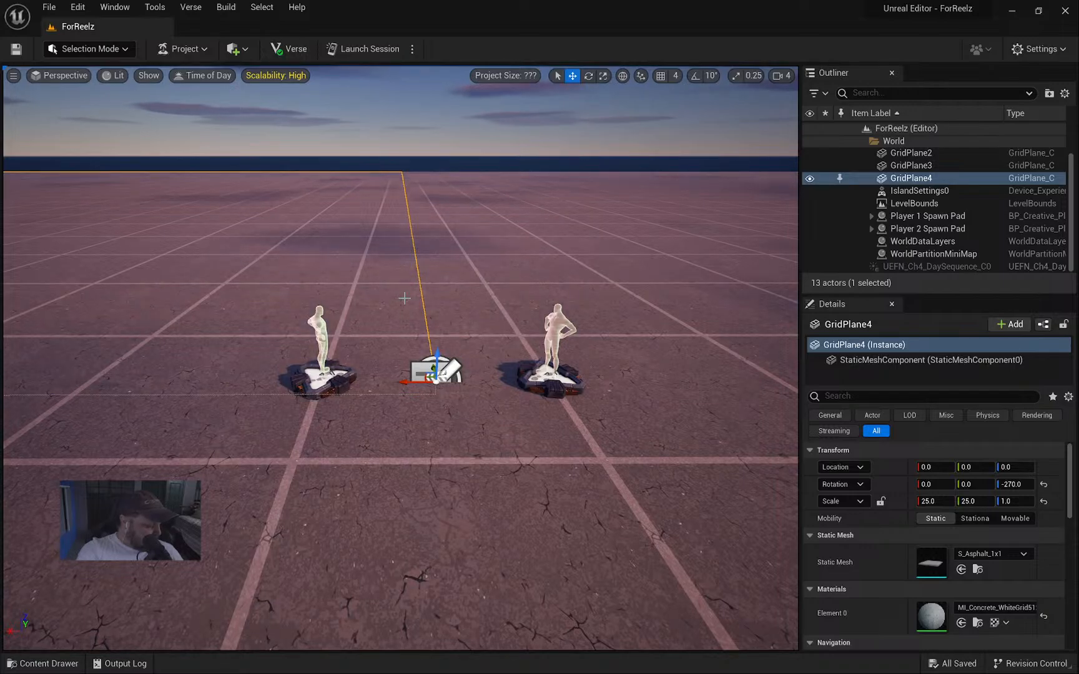
pyautogui.scroll(-2, 901, 494)
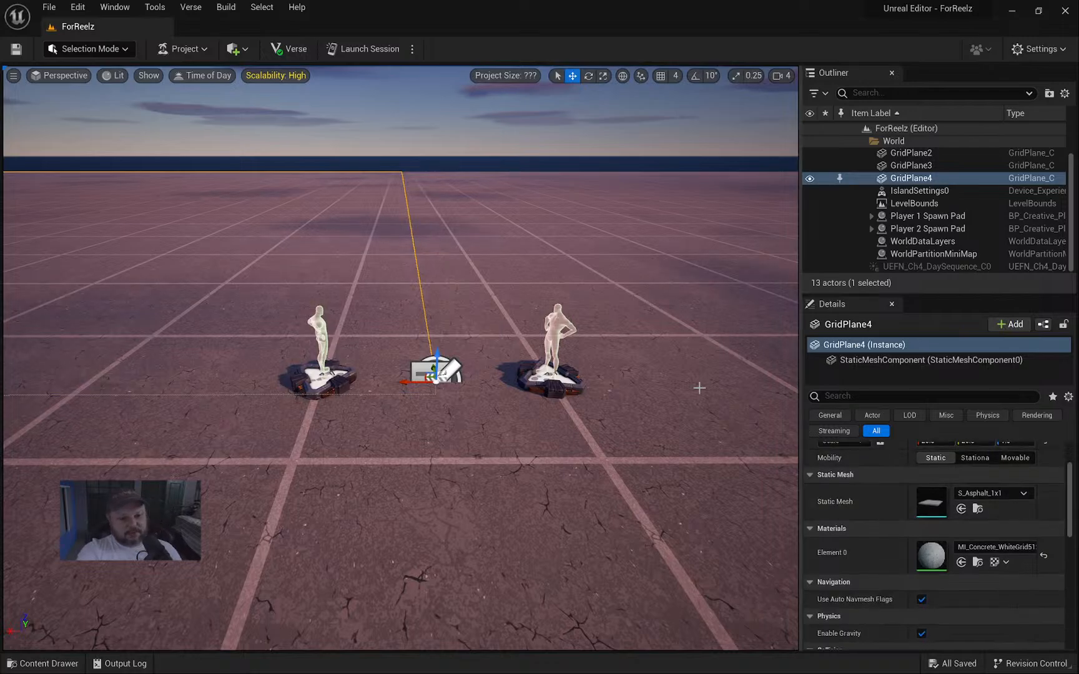
pyautogui.moveTo(683, 360); pyautogui.dragTo(661, 375, button='right')
pyautogui.hotkey('ctrl', 'space')
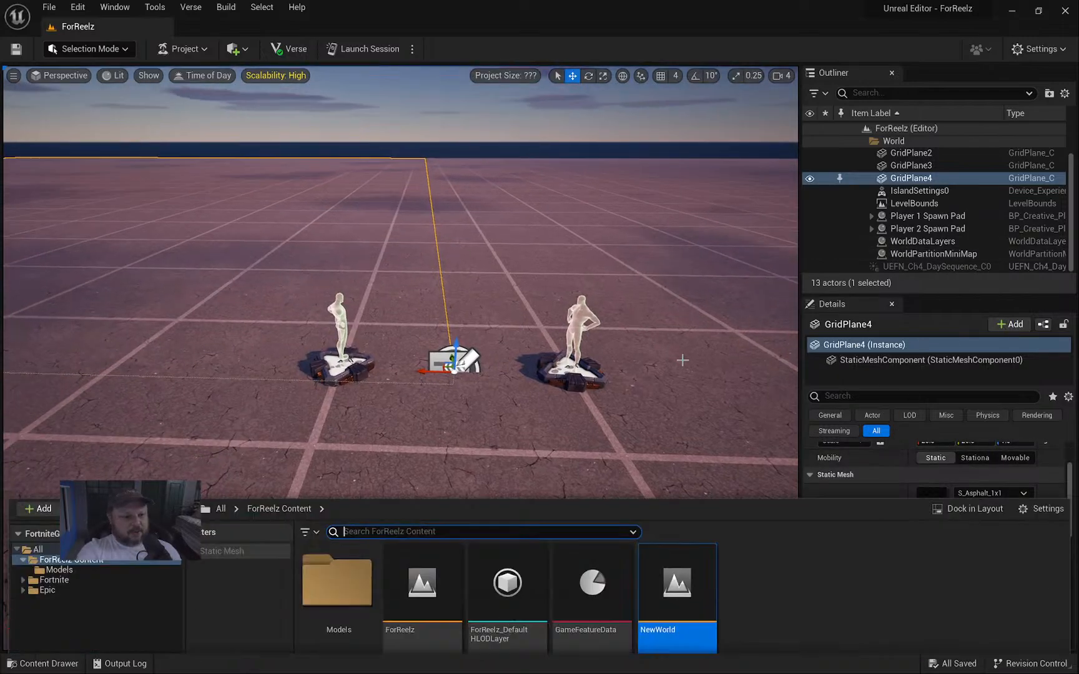
pyautogui.doubleClick(327, 526)
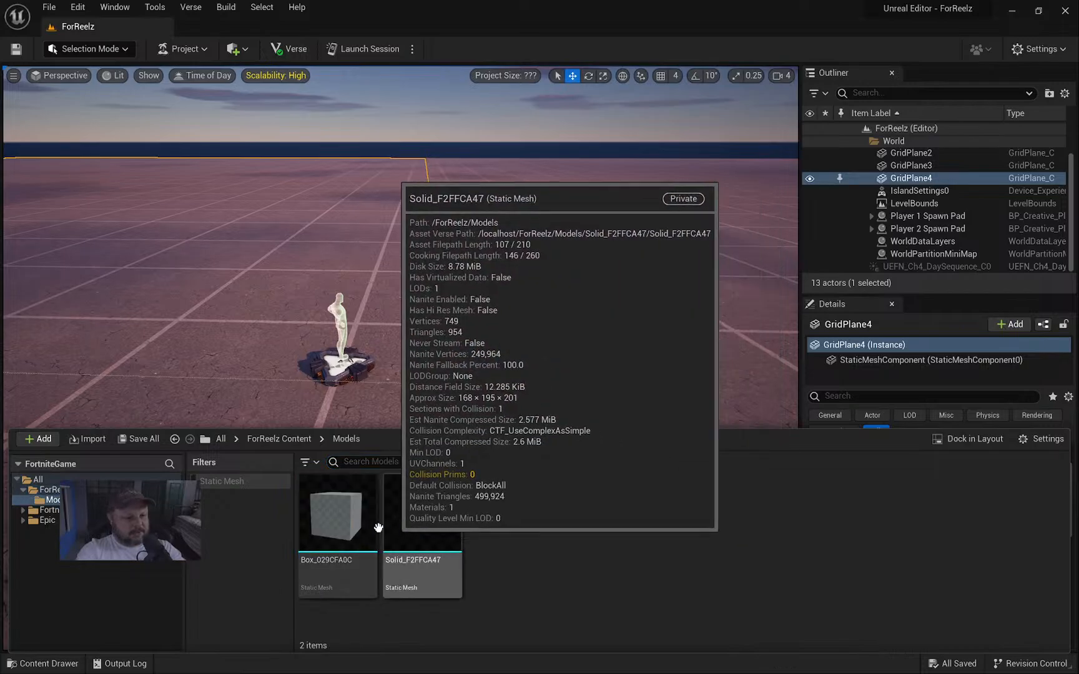
pyautogui.moveTo(374, 523); pyautogui.dragTo(544, 531)
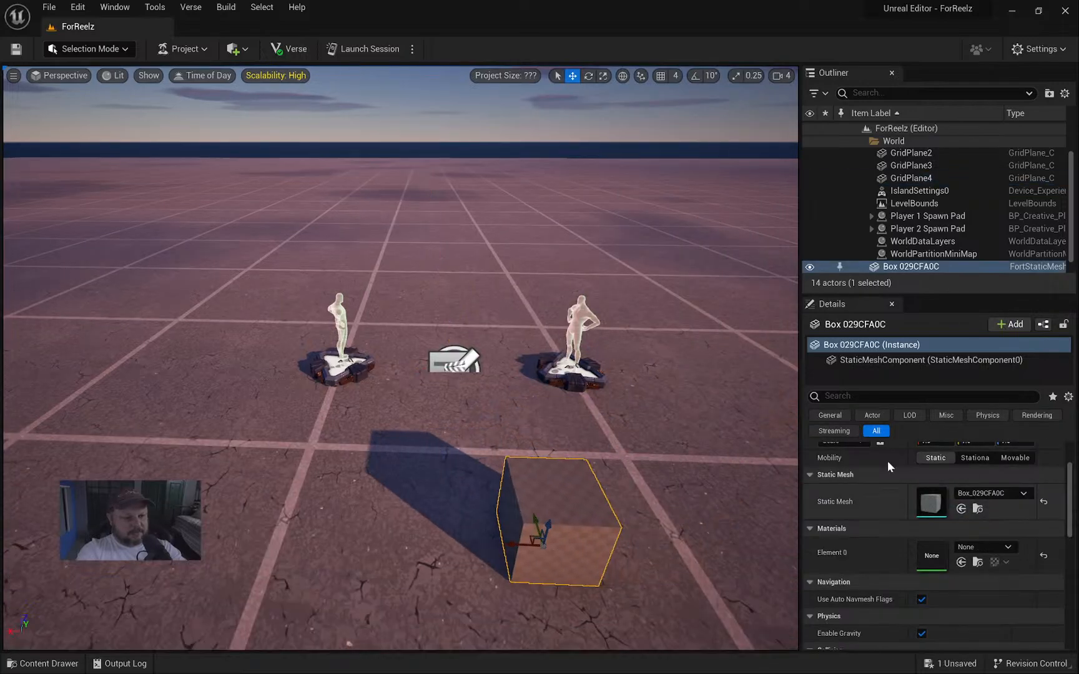
# Filter the box's Details for 'nanite', clear the filter, then bring up the box's actions.
pyautogui.click(926, 397)
pyautogui.write('nanite')
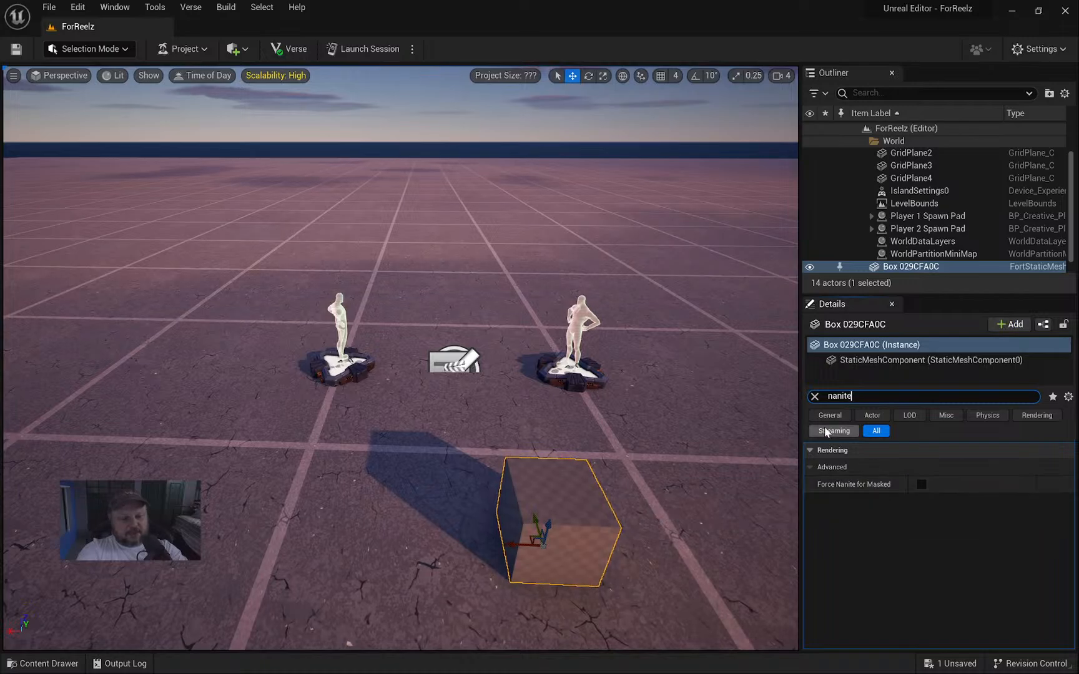
pyautogui.click(814, 396)
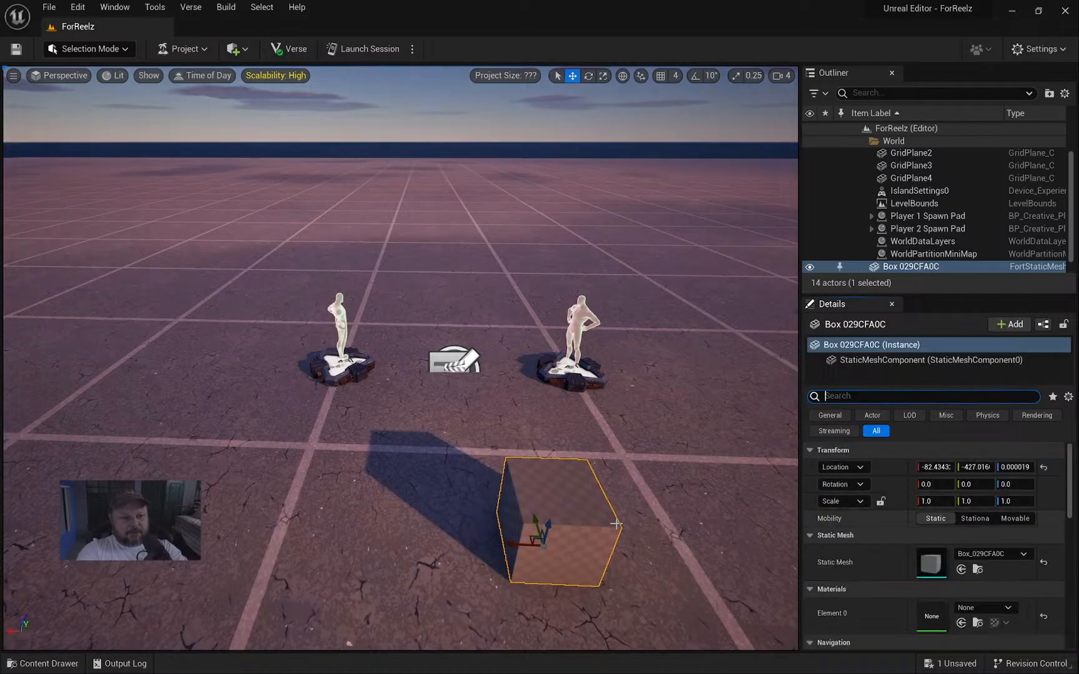
pyautogui.rightClick(595, 501)
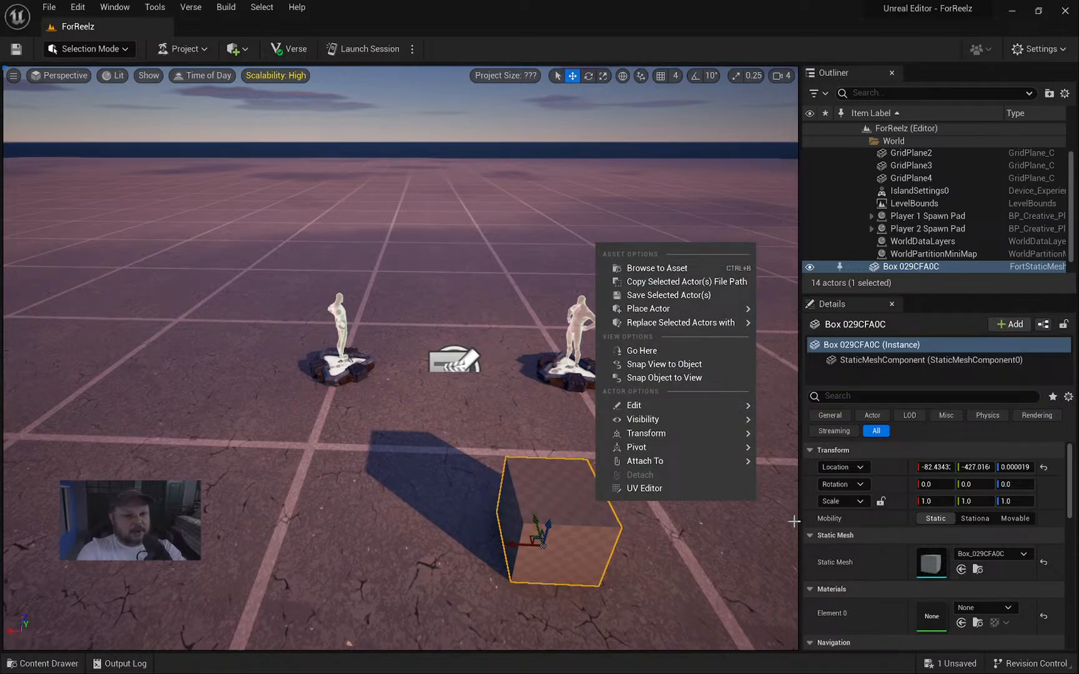
pyautogui.doubleClick(930, 561)
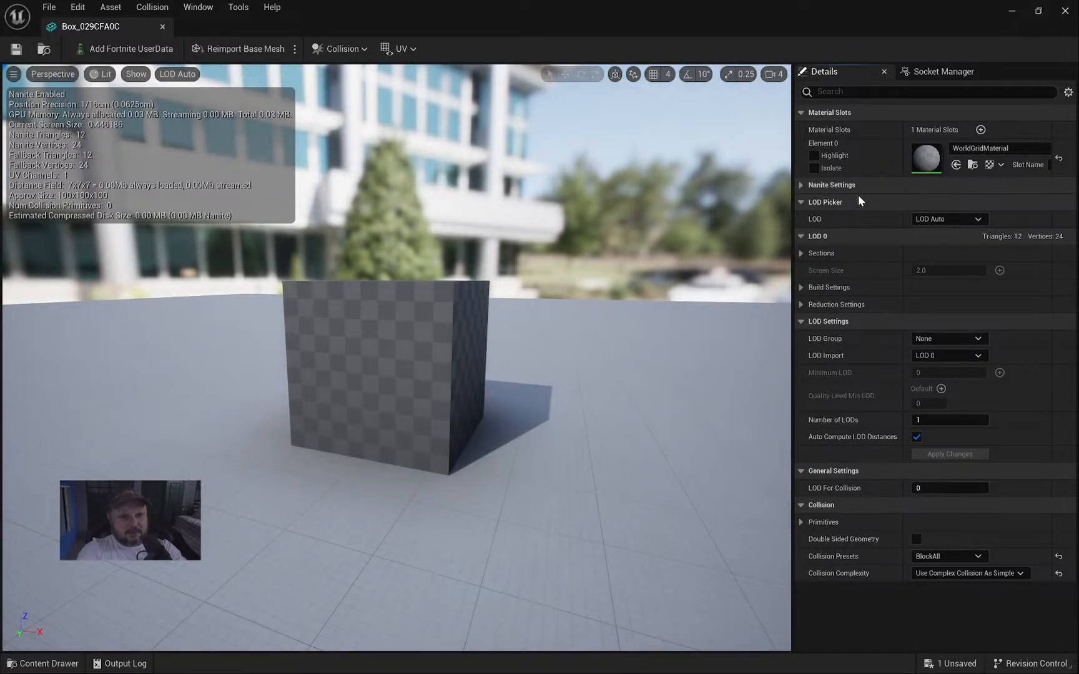
pyautogui.click(802, 287)
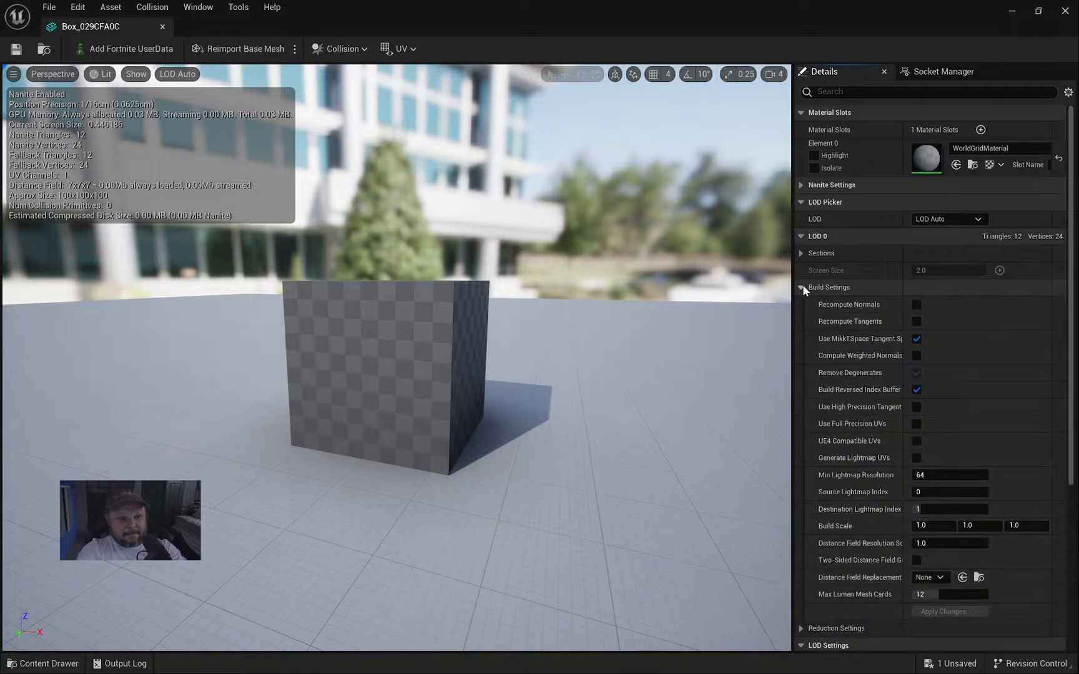
pyautogui.click(802, 287)
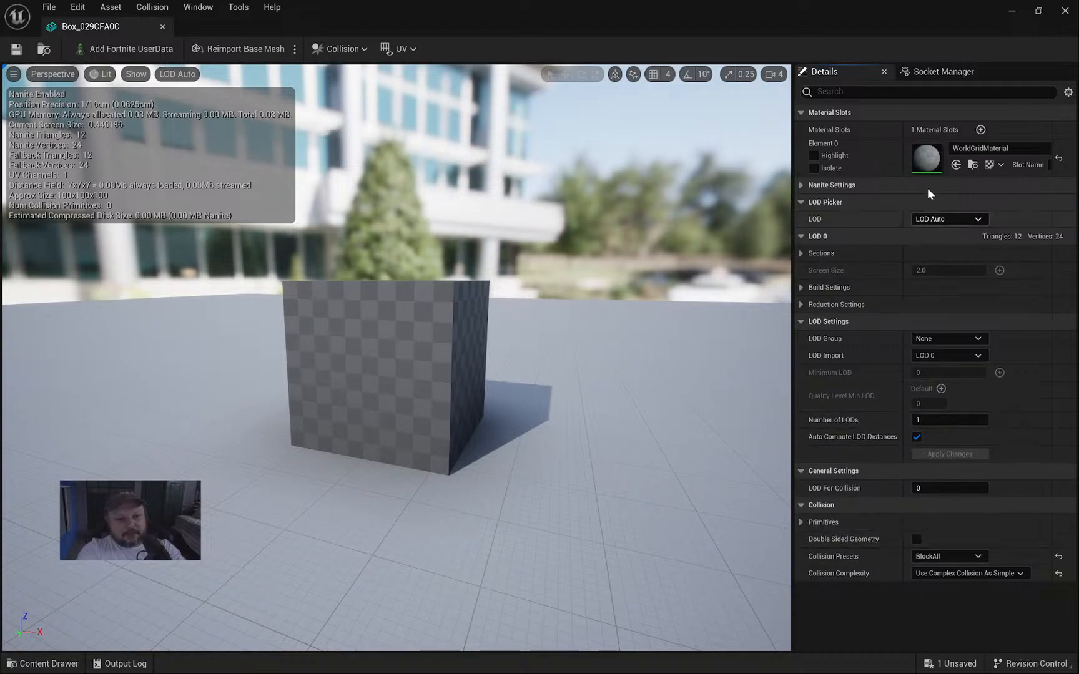
pyautogui.click(1065, 11)
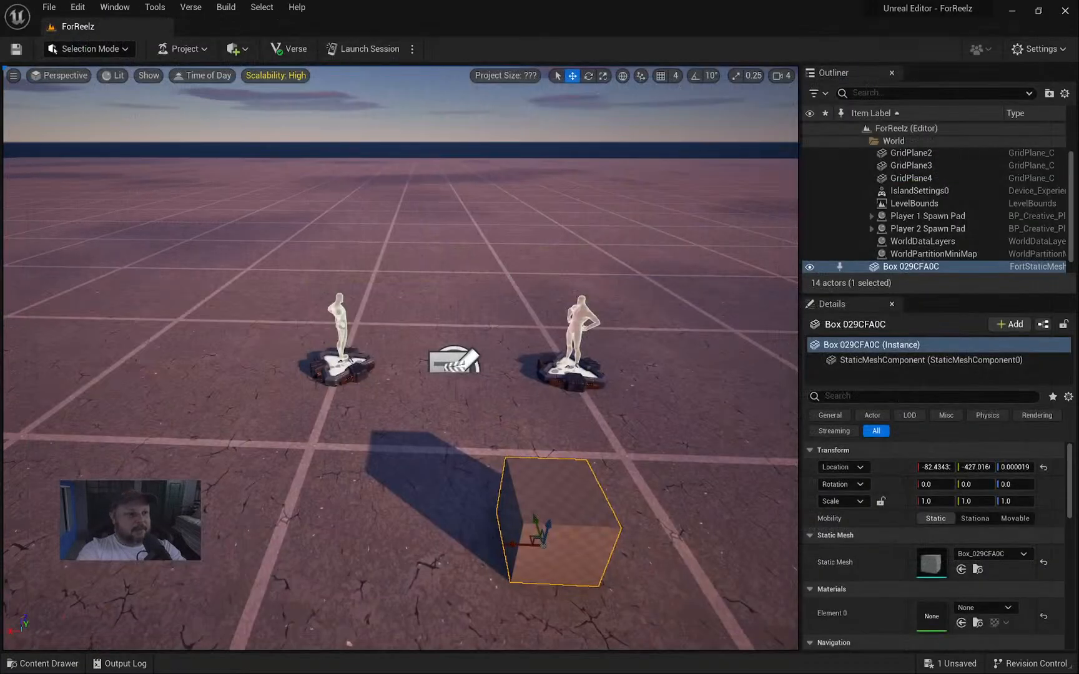
# Reposition the camera around the box and spawn pads, briefly showing and hiding the content assets.
pyautogui.scroll(3, 513, 274)
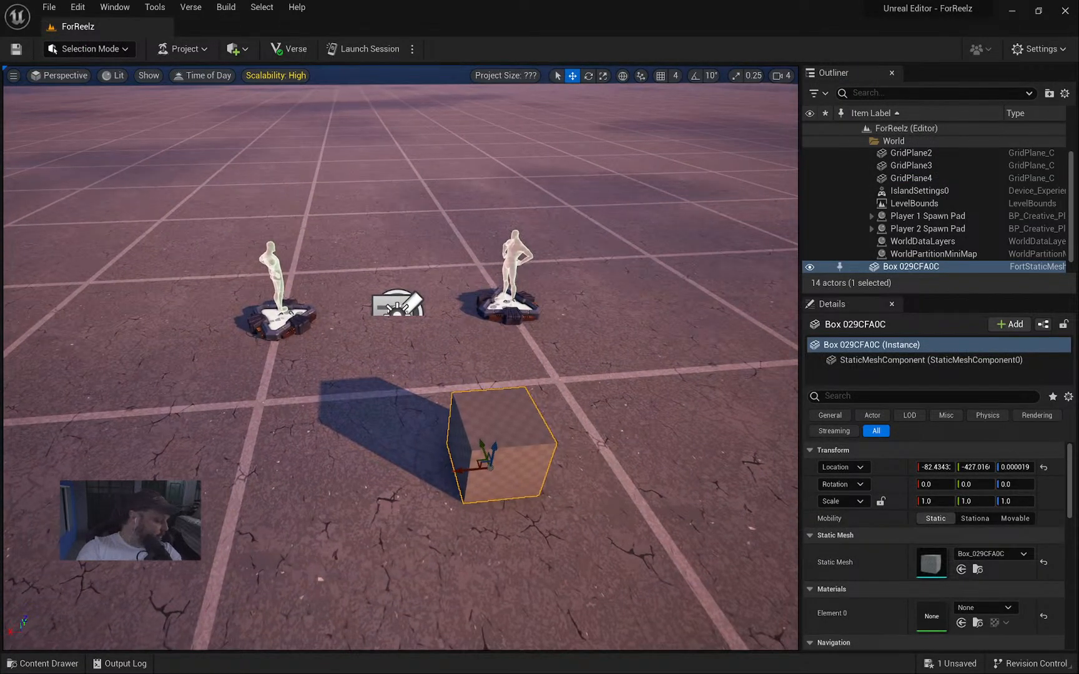
pyautogui.press('s')
pyautogui.moveTo(400, 358); pyautogui.dragTo(374, 359, button='right')
pyautogui.press('w')
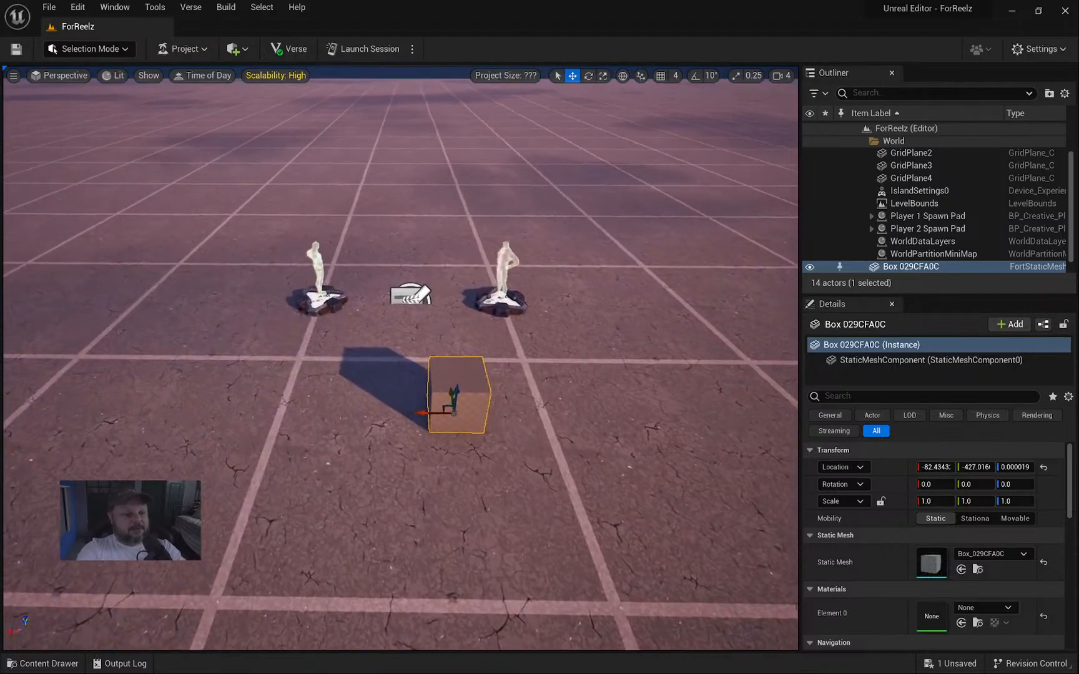
pyautogui.press('a')
pyautogui.press('d')
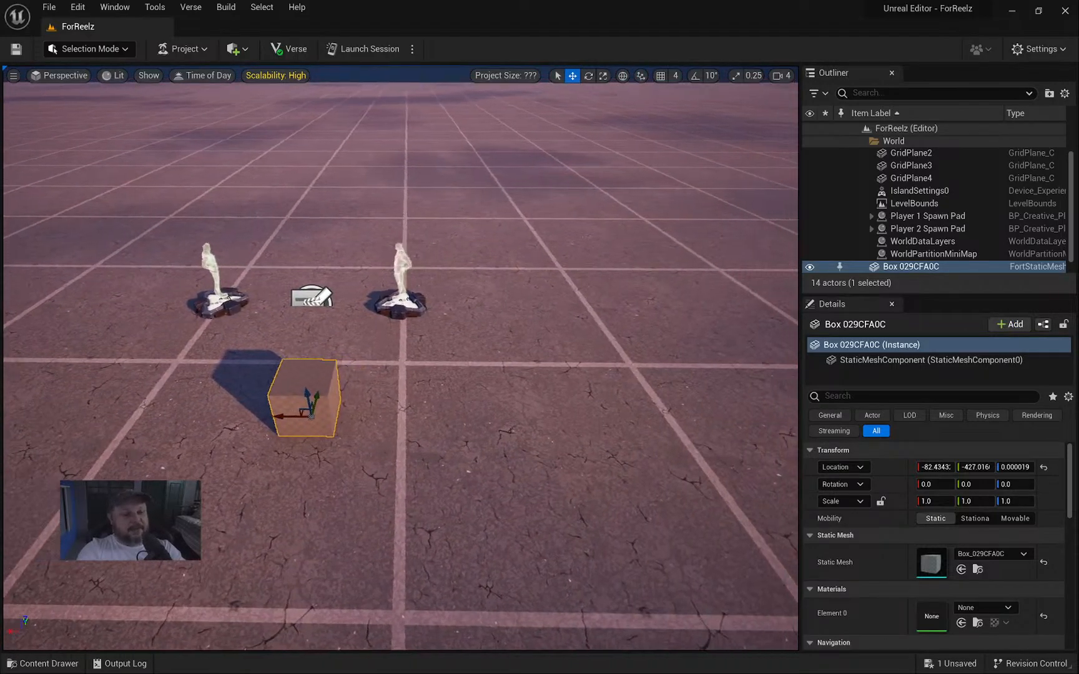
pyautogui.hotkey('ctrl', 'b')
pyautogui.click(493, 491)
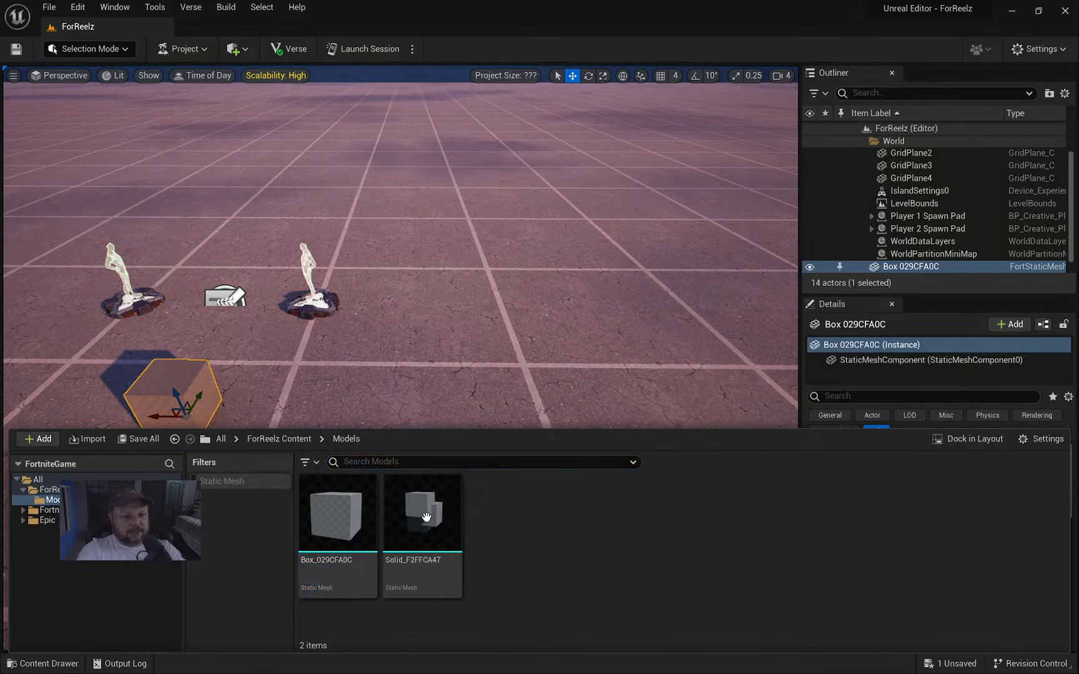
pyautogui.moveTo(425, 516)
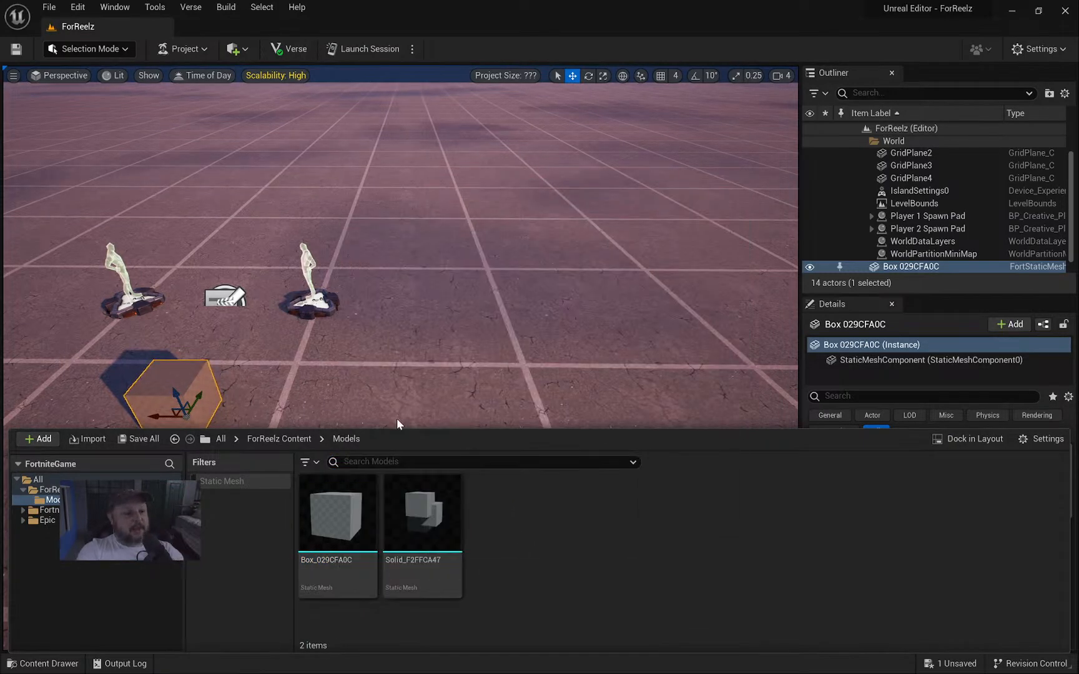
pyautogui.moveTo(379, 389); pyautogui.dragTo(556, 334, button='right')
pyautogui.moveTo(388, 384); pyautogui.dragTo(337, 412, button='right')
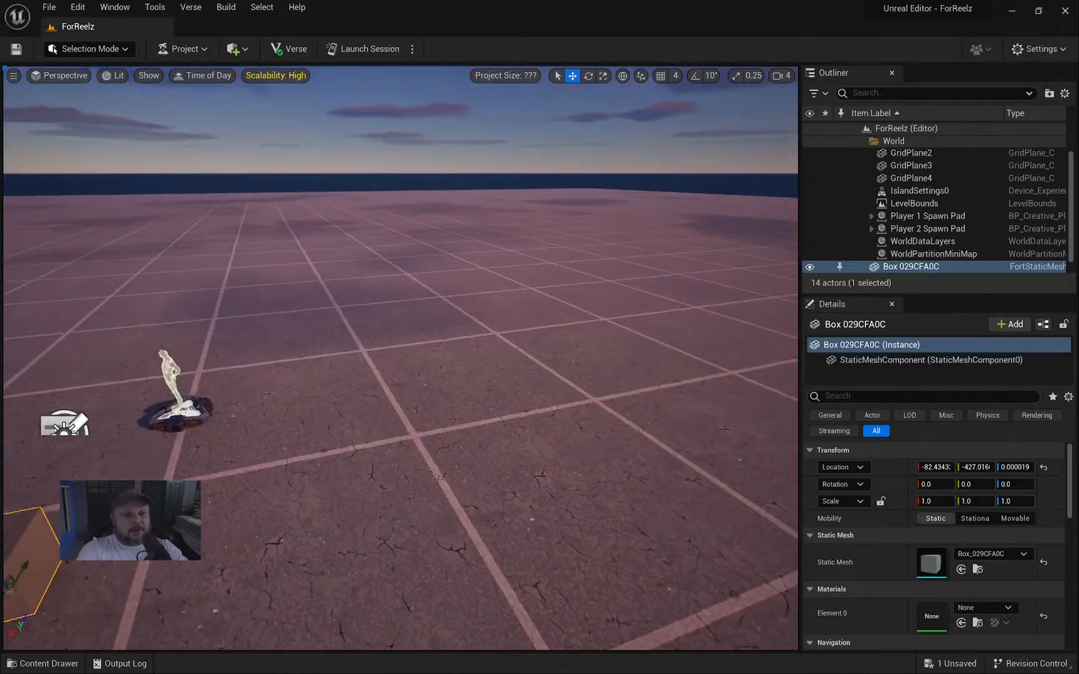
# In the Content Drawer, go from Fortnite into Prefabs > Deserted Fortress and select its playset.
pyautogui.hotkey('ctrl', 'space')
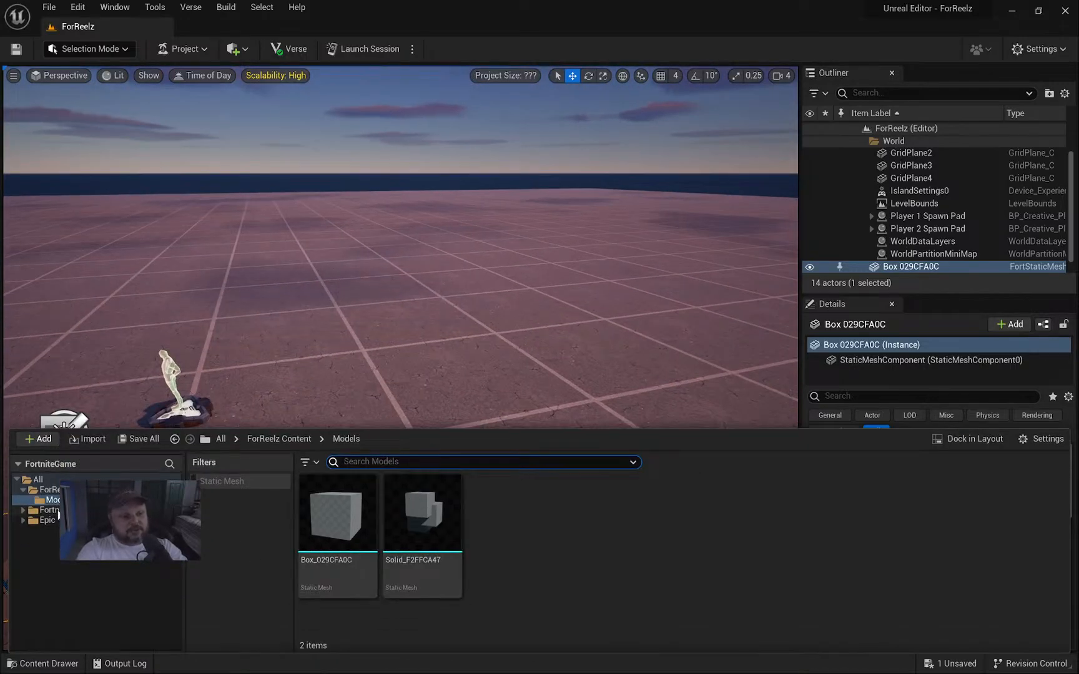
pyautogui.click(54, 511)
pyautogui.scroll(-2, 588, 545)
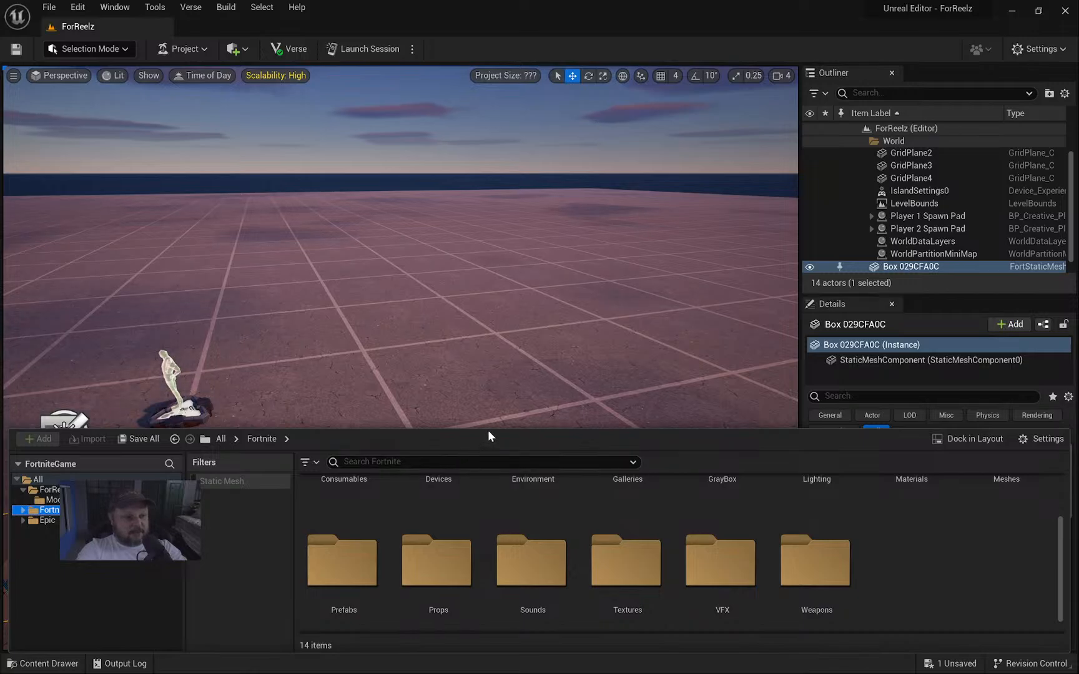
pyautogui.moveTo(488, 430); pyautogui.dragTo(481, 310)
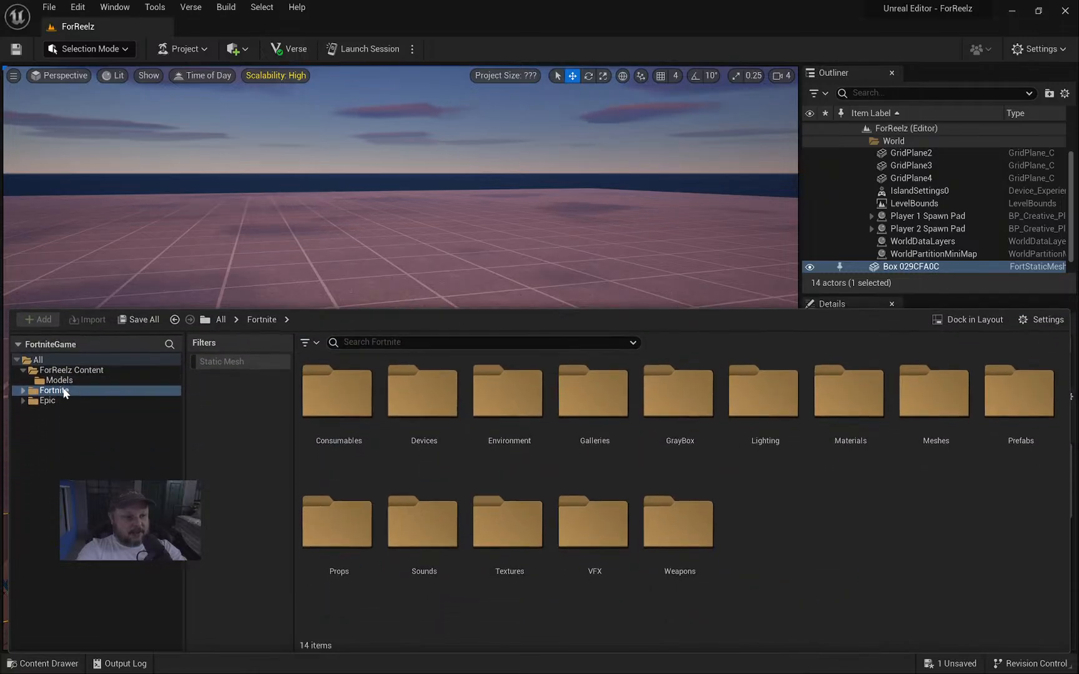
pyautogui.click(68, 370)
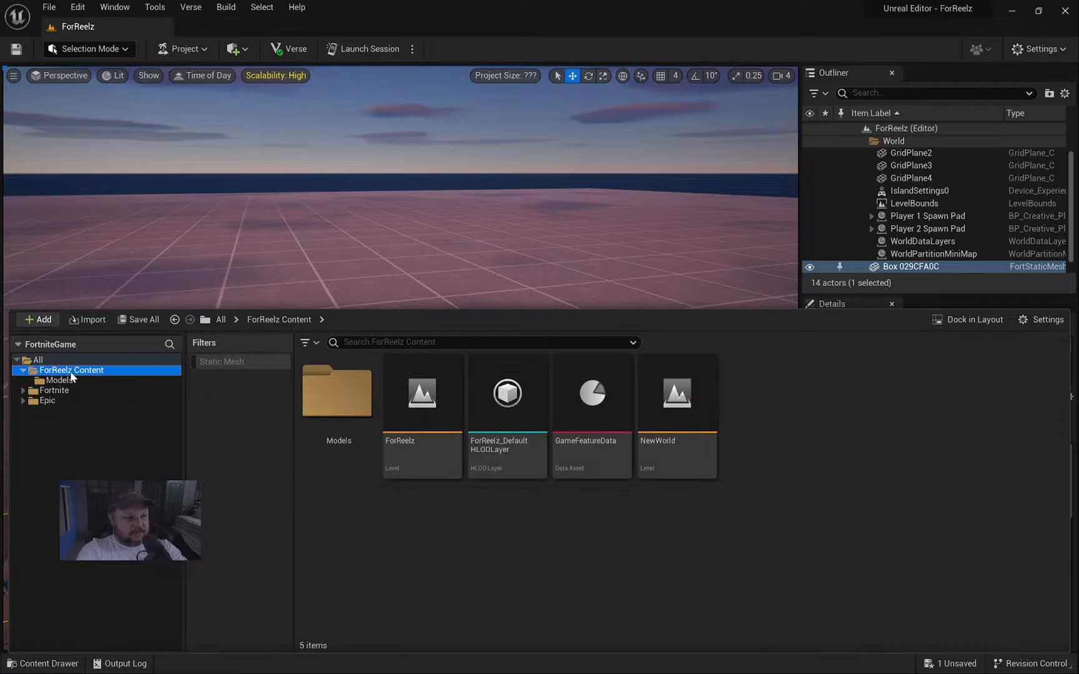
pyautogui.click(51, 389)
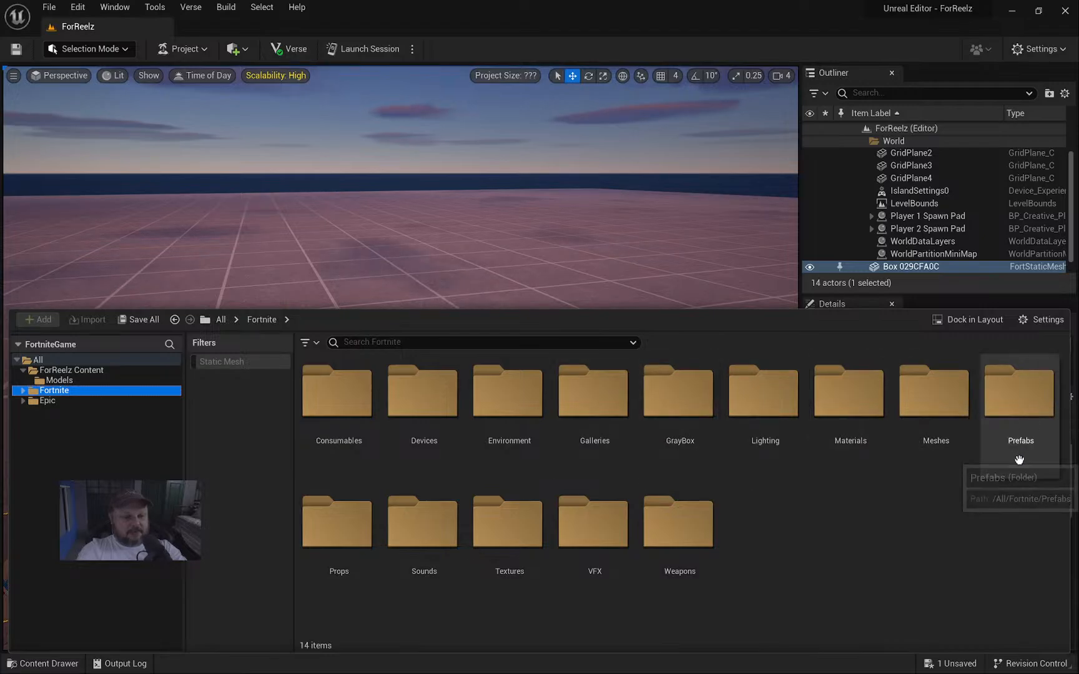
pyautogui.doubleClick(1016, 405)
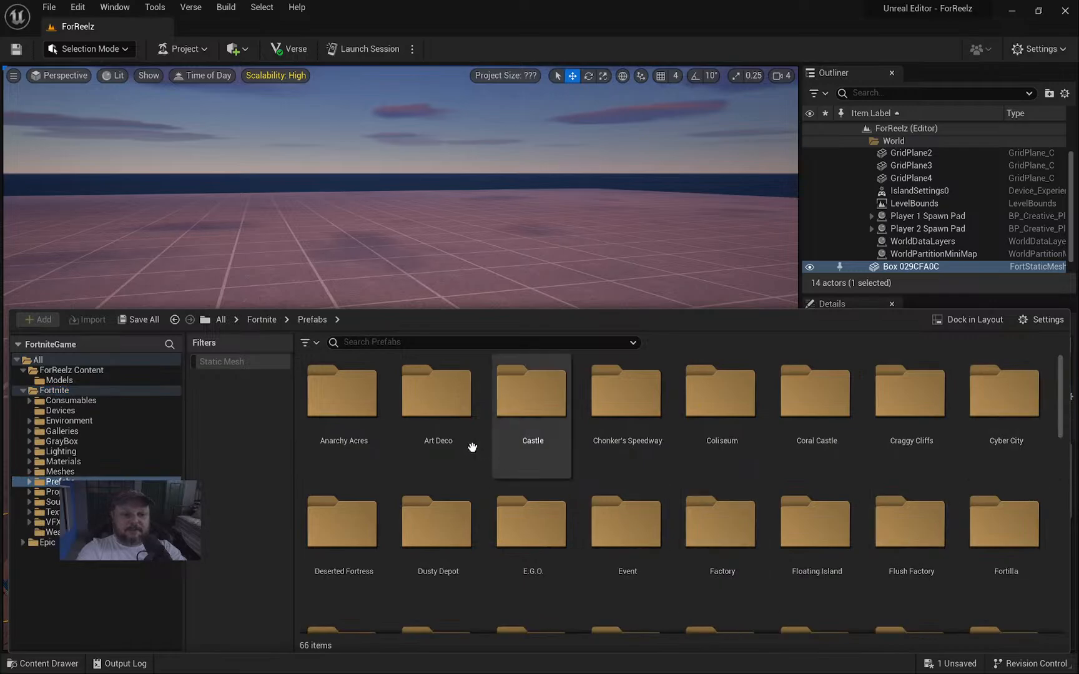
pyautogui.scroll(-1, 744, 491)
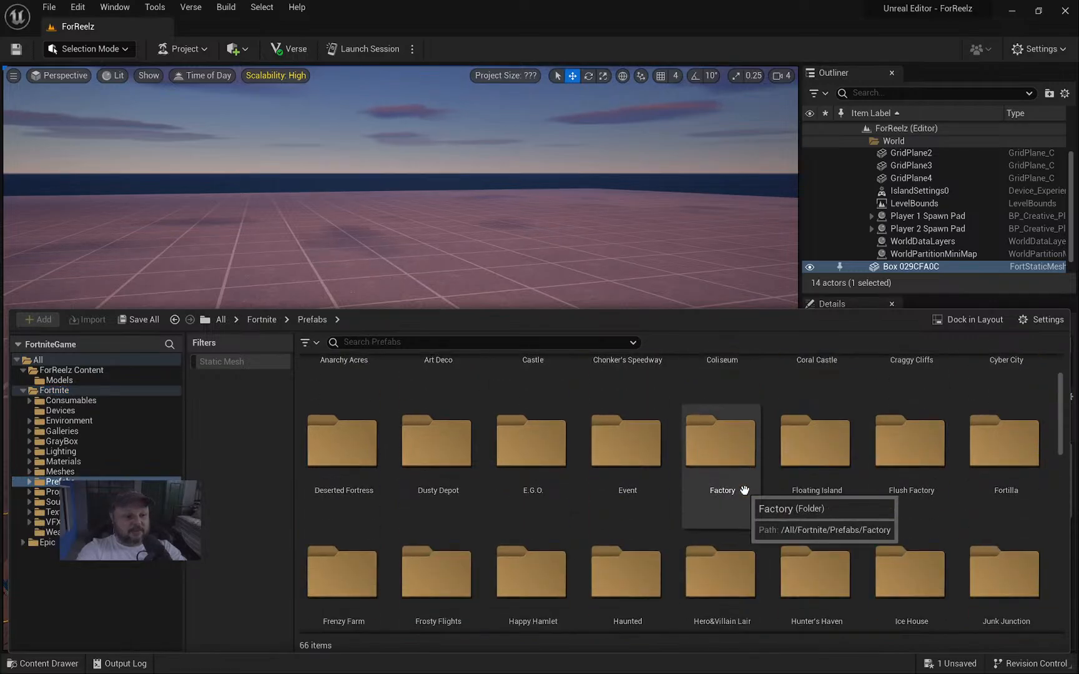
pyautogui.scroll(-1, 744, 490)
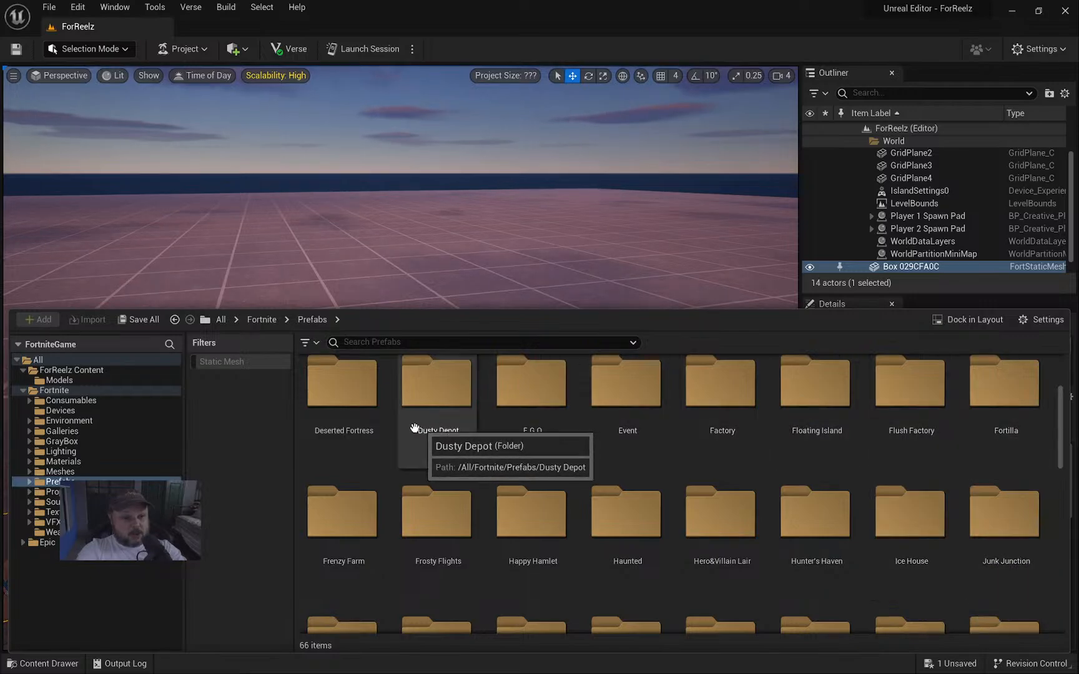
pyautogui.doubleClick(340, 397)
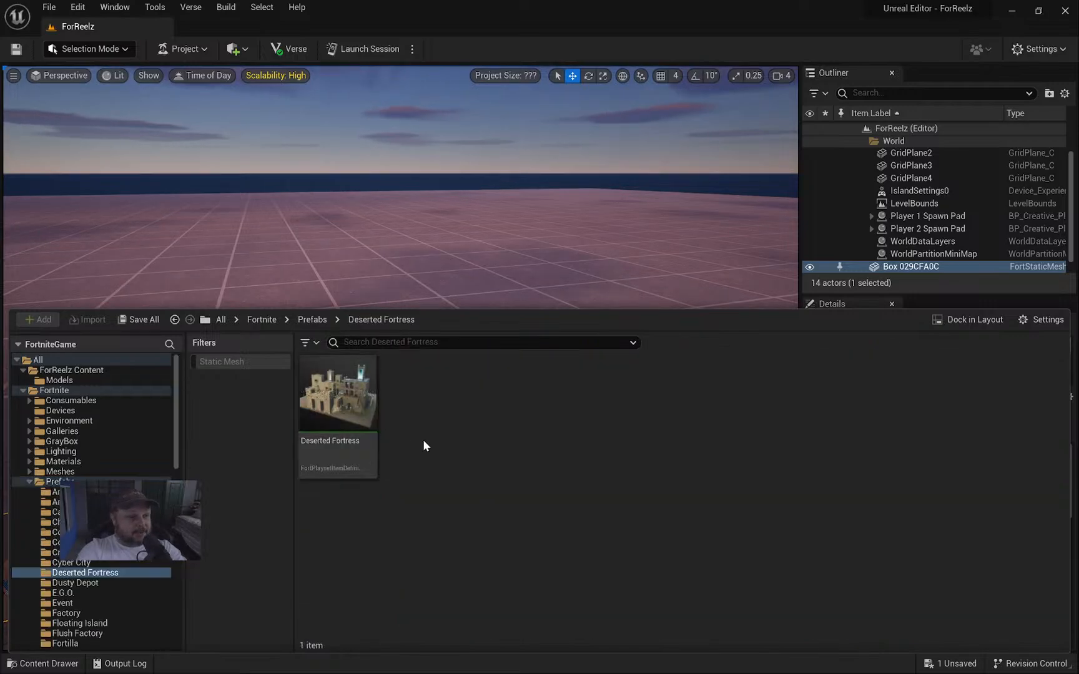
pyautogui.click(331, 402)
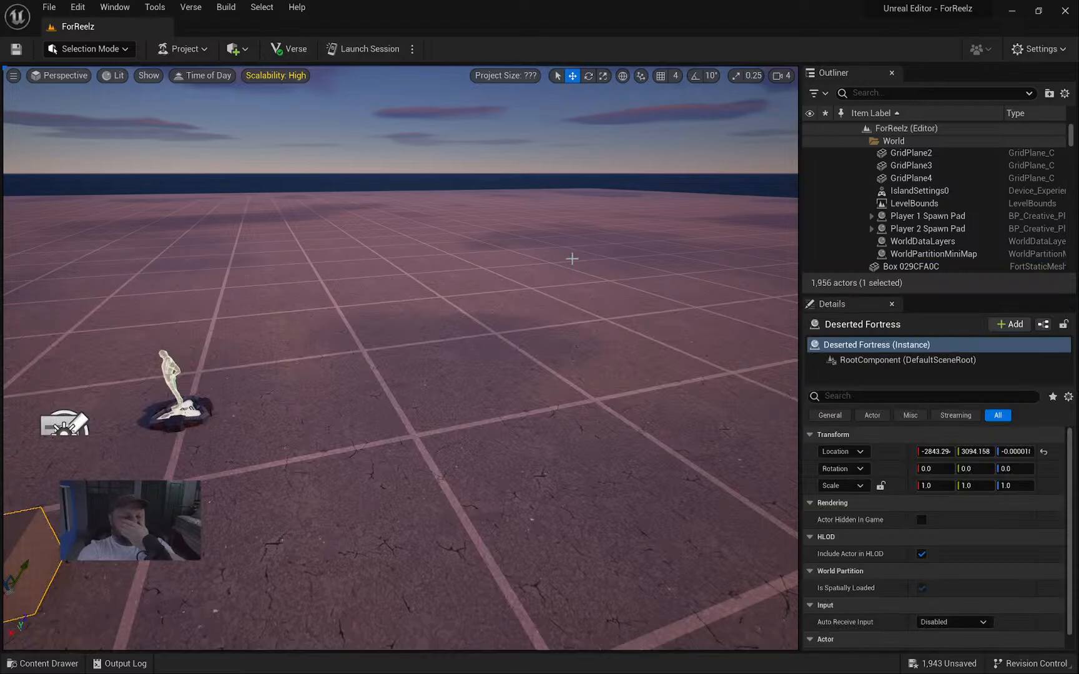
# Fly the camera up to the fortress gate and inspect its stone walls and corners.
pyautogui.moveTo(567, 253); pyautogui.dragTo(787, 116, button='right')
pyautogui.press('w')
pyautogui.press('w')
pyautogui.press('w')
pyautogui.press('w')
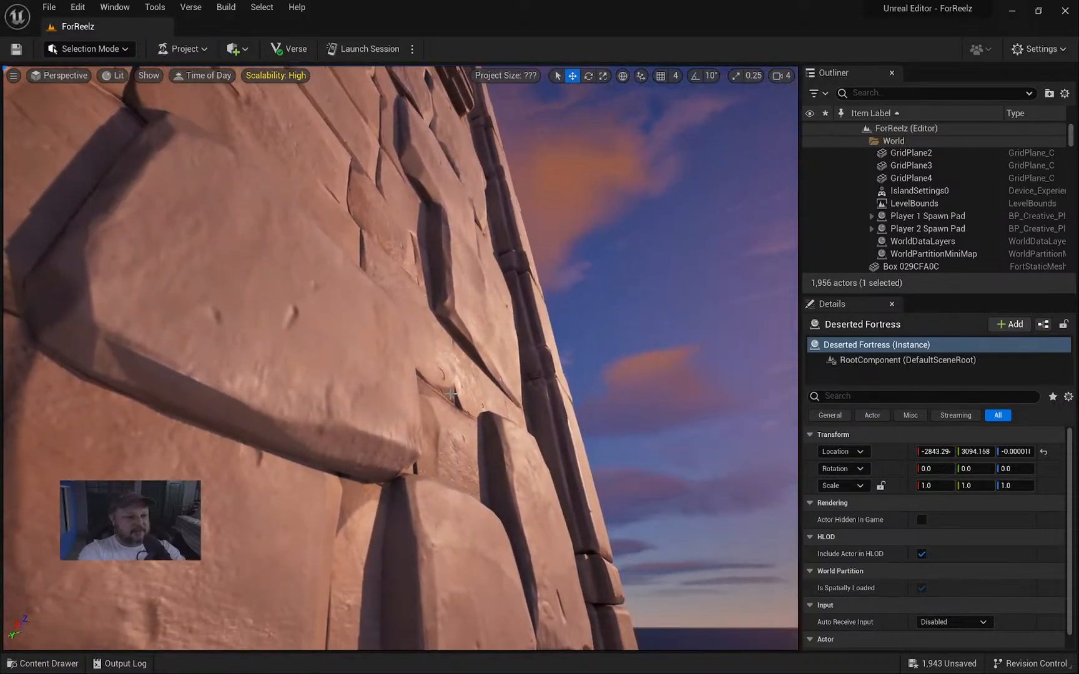
pyautogui.moveTo(422, 225); pyautogui.dragTo(373, 195, button='right')
pyautogui.moveTo(396, 364); pyautogui.dragTo(437, 340, button='right')
pyautogui.moveTo(350, 256); pyautogui.dragTo(311, 314, button='right')
# Switch the viewport to View Mode > Nanite Visualization > Overview.
pyautogui.press('s')
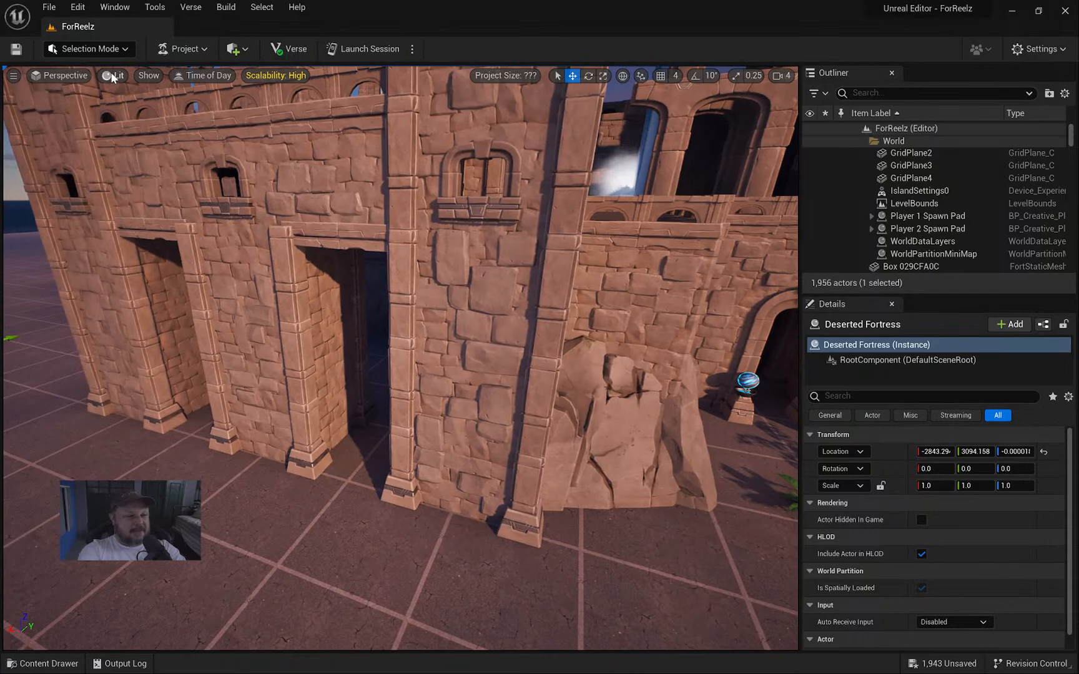
pyautogui.click(113, 76)
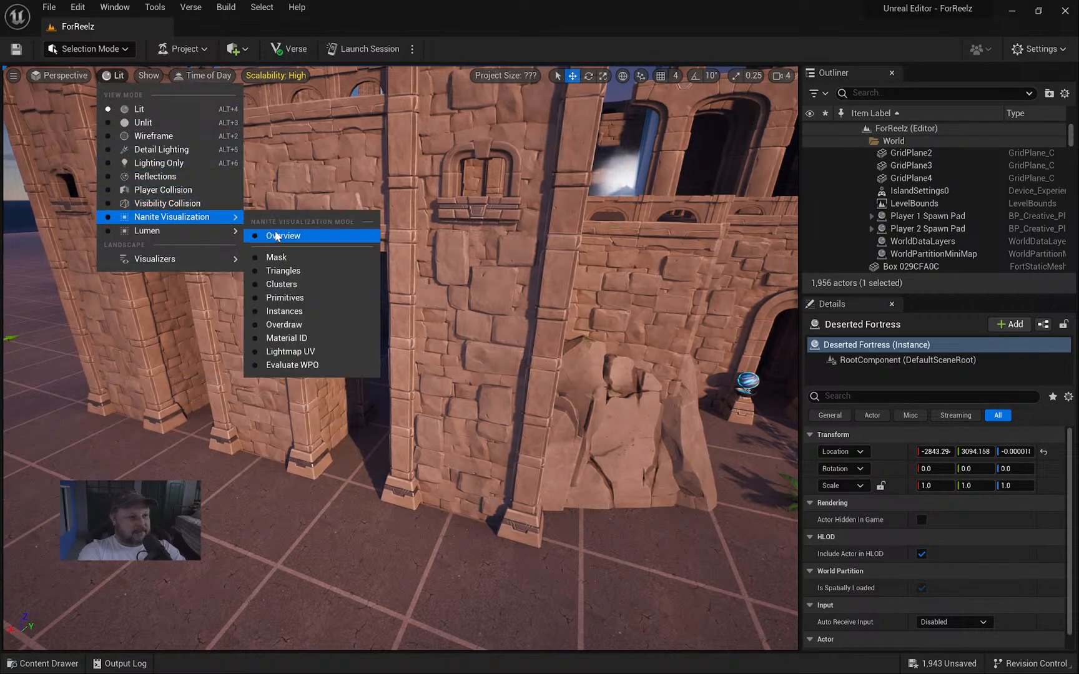
pyautogui.click(276, 236)
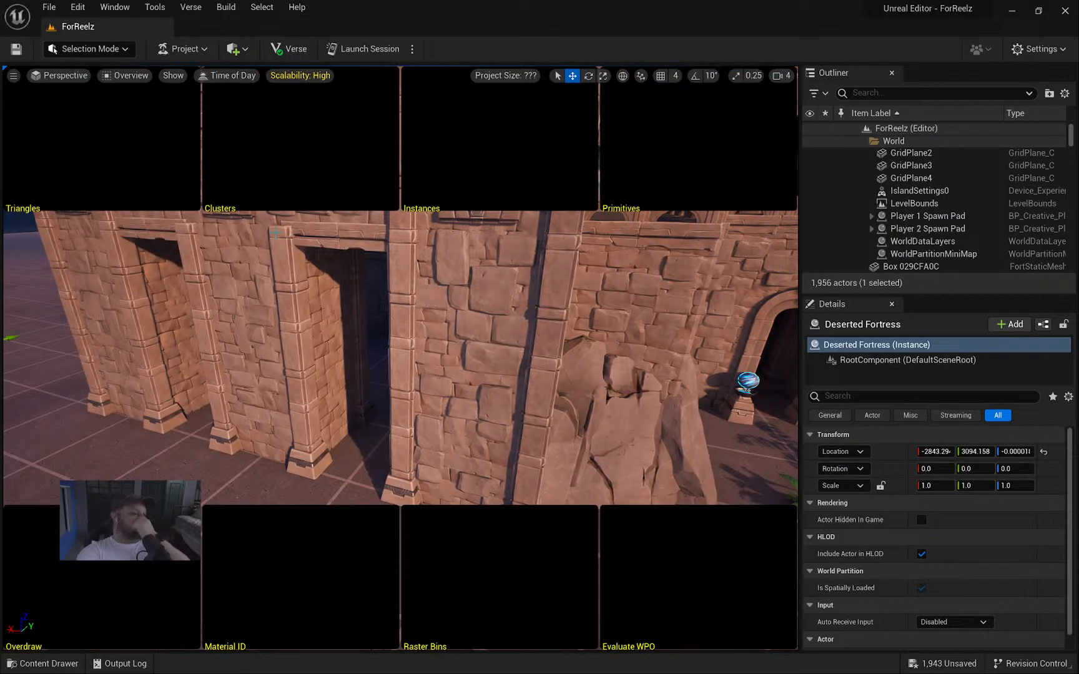
# Fly around the fortress walls, stairs, terraces and tower in the Nanite view.
pyautogui.moveTo(355, 263); pyautogui.dragTo(56, 191, button='right')
pyautogui.press('d')
pyautogui.press('d')
pyautogui.press('s')
pyautogui.press('w')
pyautogui.press('d')
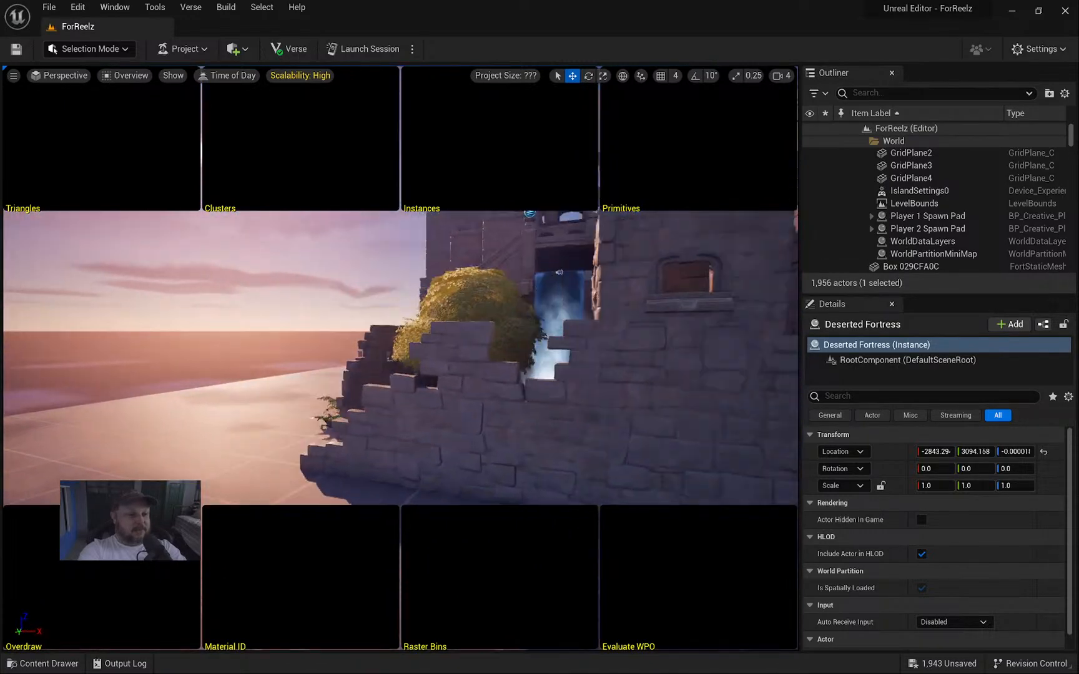
pyautogui.press('e')
pyautogui.press('d')
pyautogui.moveTo(400, 313); pyautogui.dragTo(250, 356, button='right')
pyautogui.press('s')
pyautogui.press('a')
pyautogui.press('w')
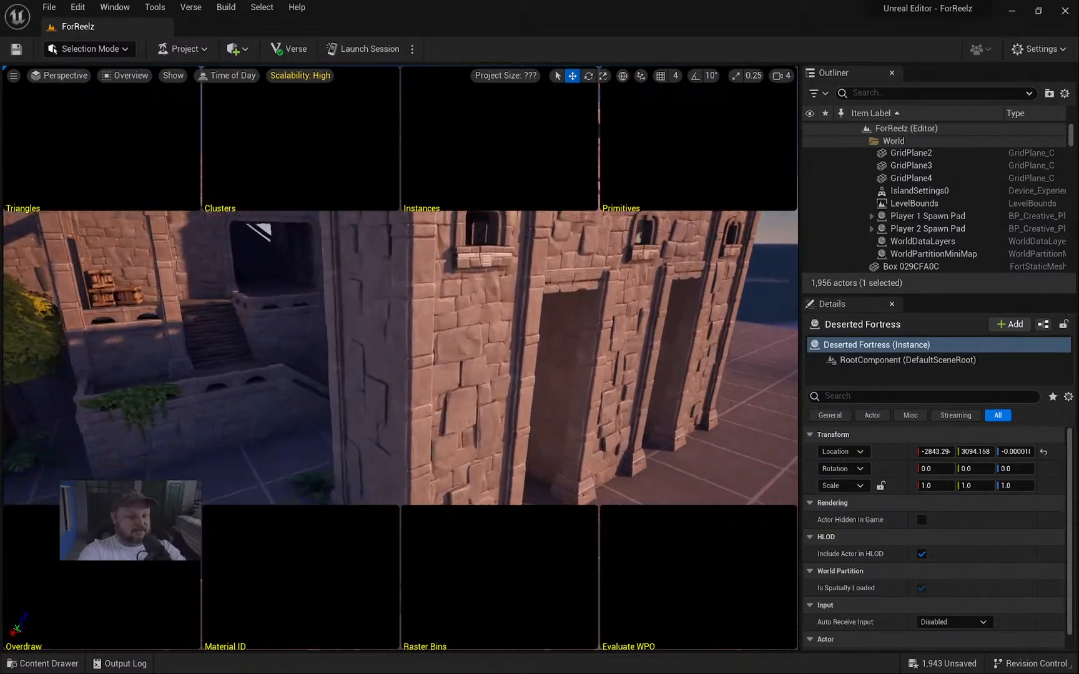
pyautogui.press('q')
pyautogui.moveTo(420, 357); pyautogui.dragTo(447, 312, button='right')
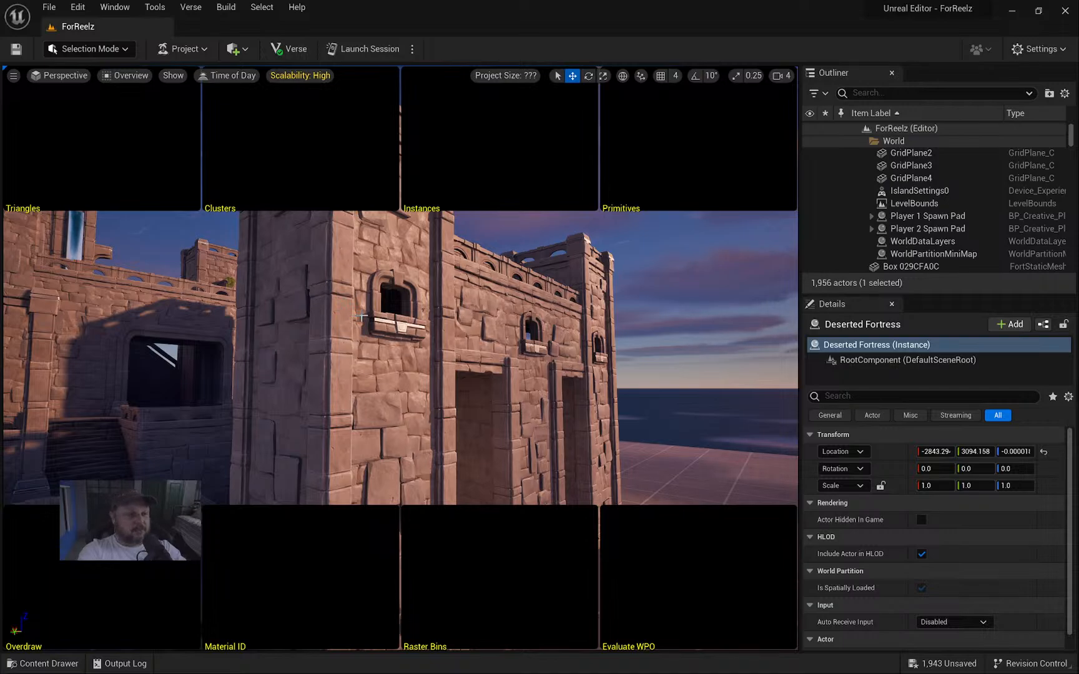
pyautogui.moveTo(448, 316); pyautogui.dragTo(432, 330, button='right')
# Drag the Deserted Fortress prefab from the Content Drawer into the level.
pyautogui.hotkey('ctrl', 'space')
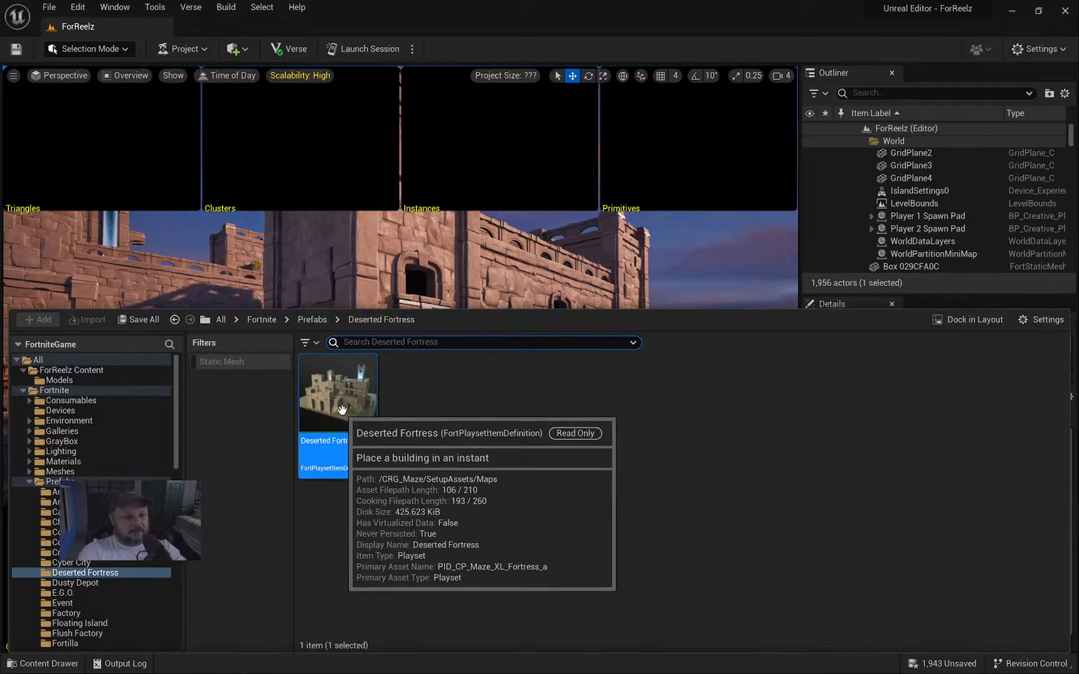
pyautogui.doubleClick(341, 415)
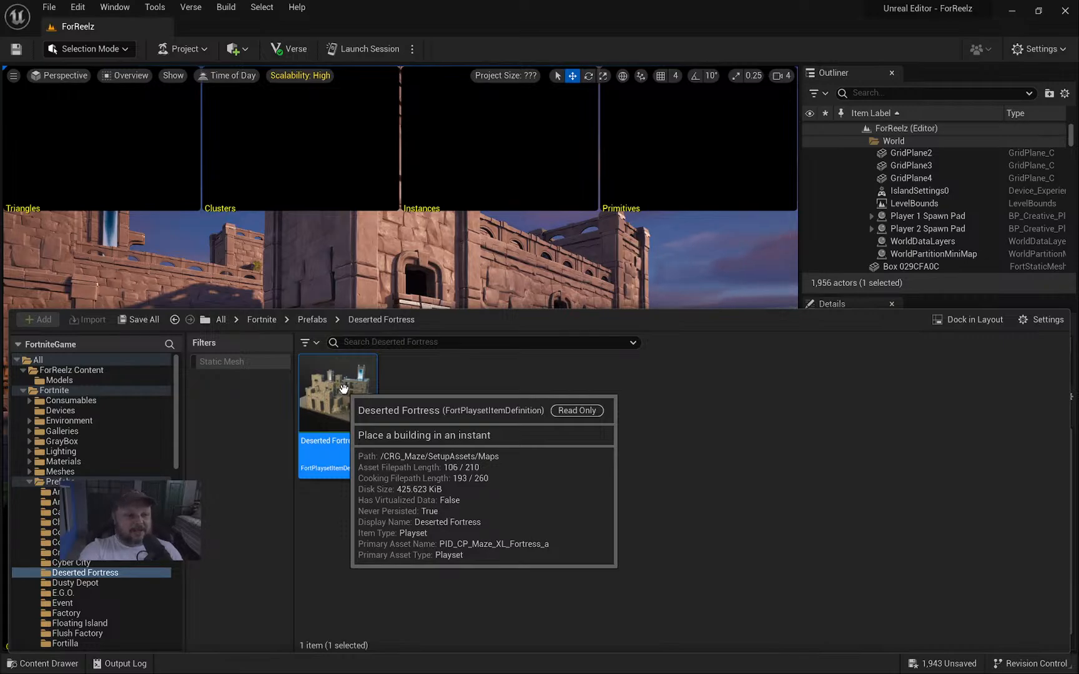
pyautogui.moveTo(344, 388); pyautogui.dragTo(430, 373)
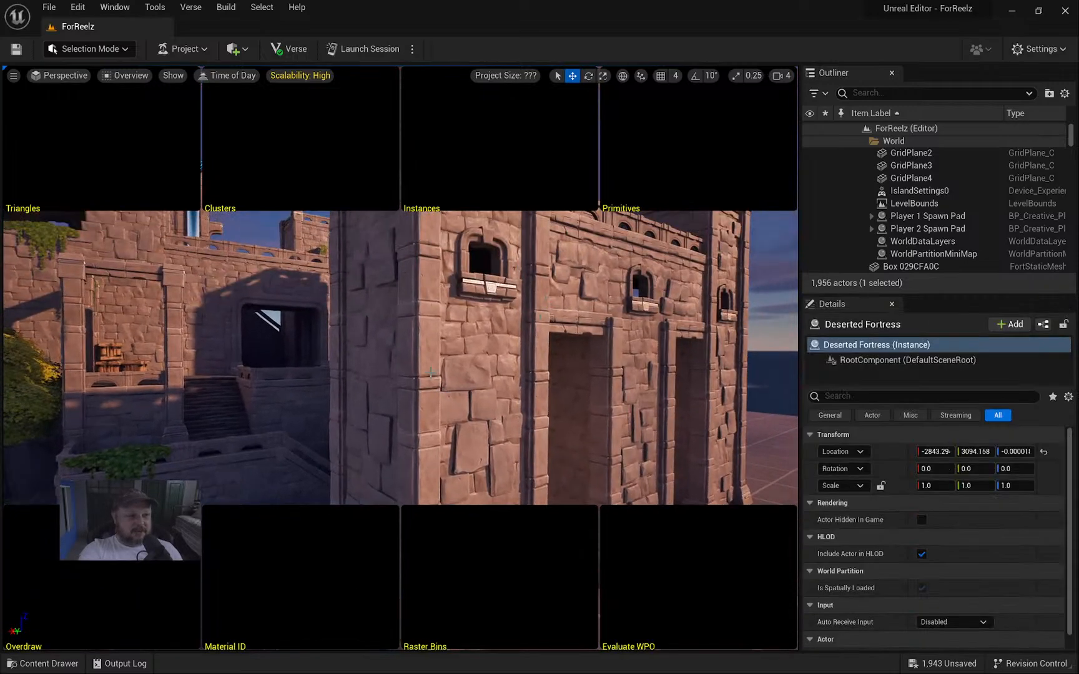
# Return the viewport to Lit shading and raise the camera to see the whole fortress.
pyautogui.click(127, 75)
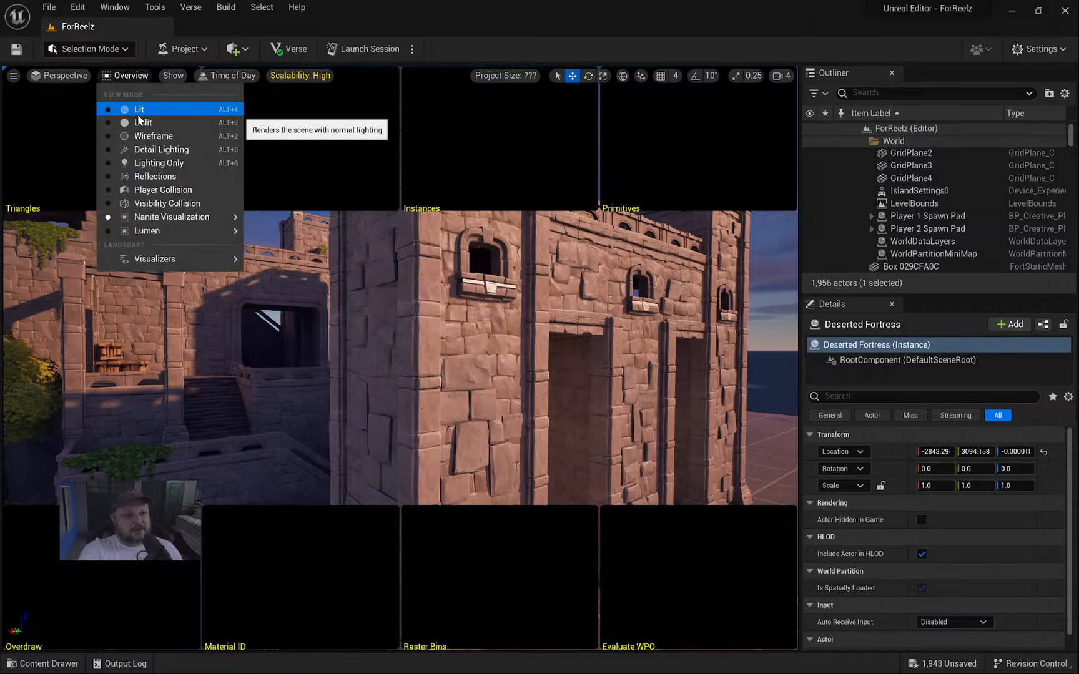
pyautogui.click(139, 114)
pyautogui.moveTo(437, 323); pyautogui.dragTo(338, 388, button='right')
pyautogui.press('s')
pyautogui.press('e')
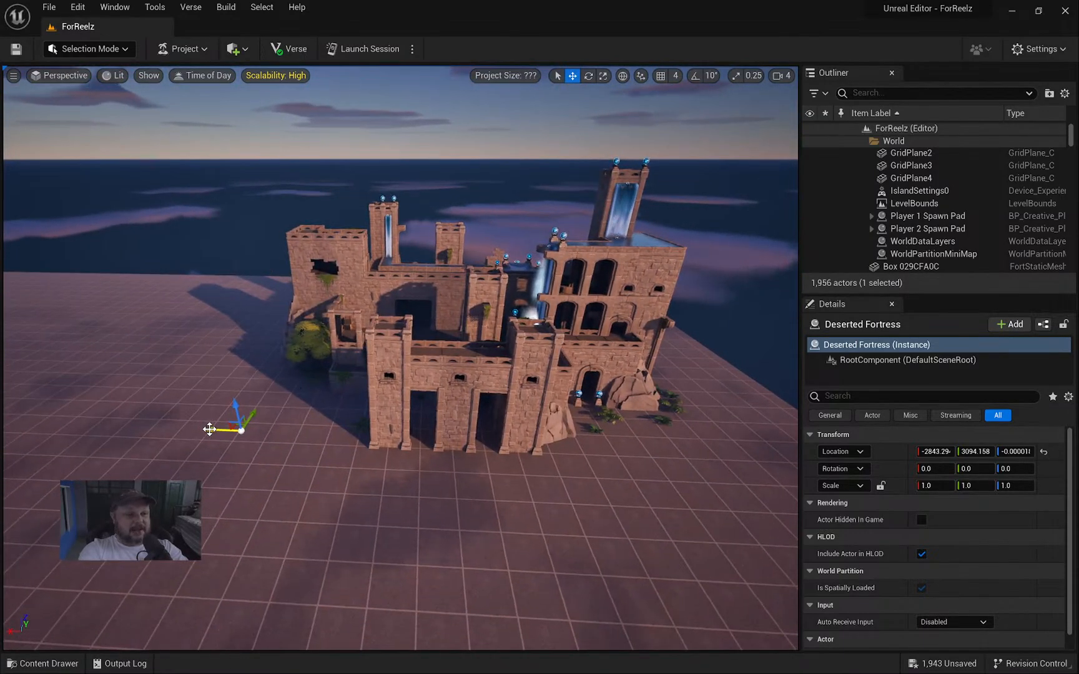
# Alt-drag a duplicate of the fortress along X, then delete the copy.
pyautogui.keyDown('alt'); pyautogui.moveTo(209, 429); pyautogui.dragTo(3, 423); pyautogui.keyUp('alt')
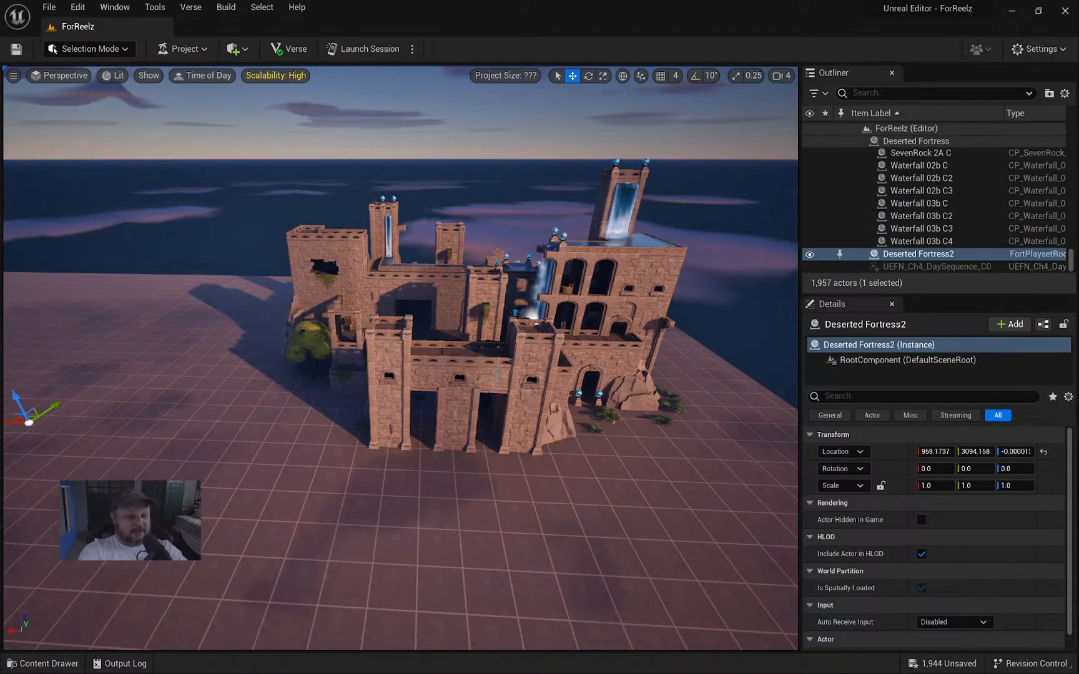
pyautogui.moveTo(495, 374); pyautogui.dragTo(459, 373, button='right')
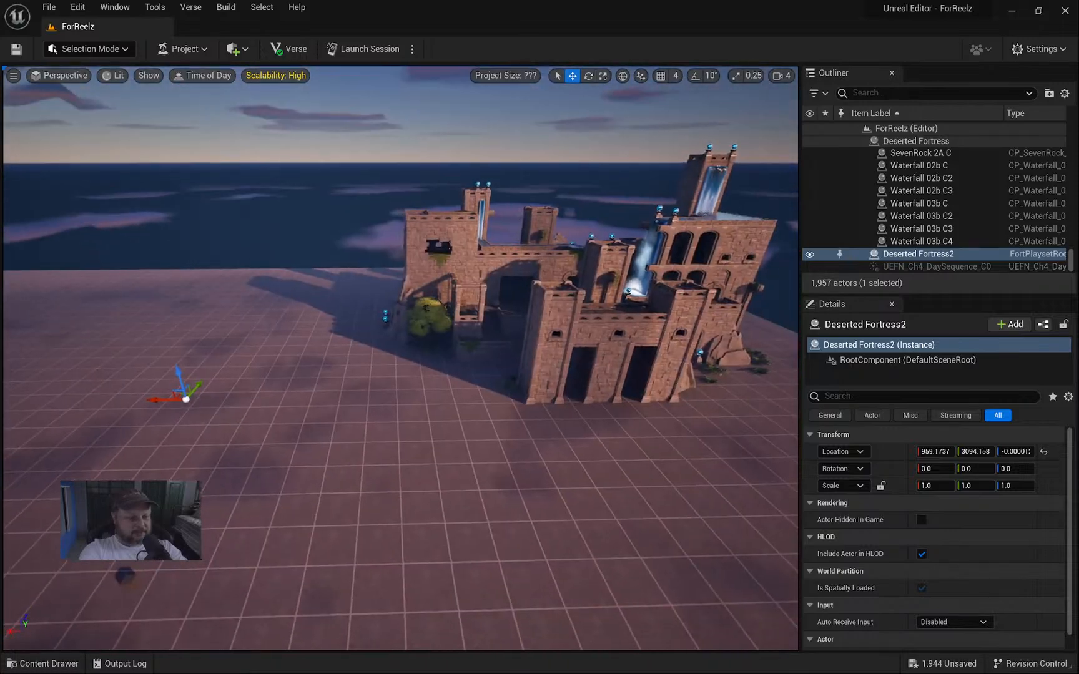
pyautogui.moveTo(167, 399); pyautogui.dragTo(332, 393)
pyautogui.press('Delete')
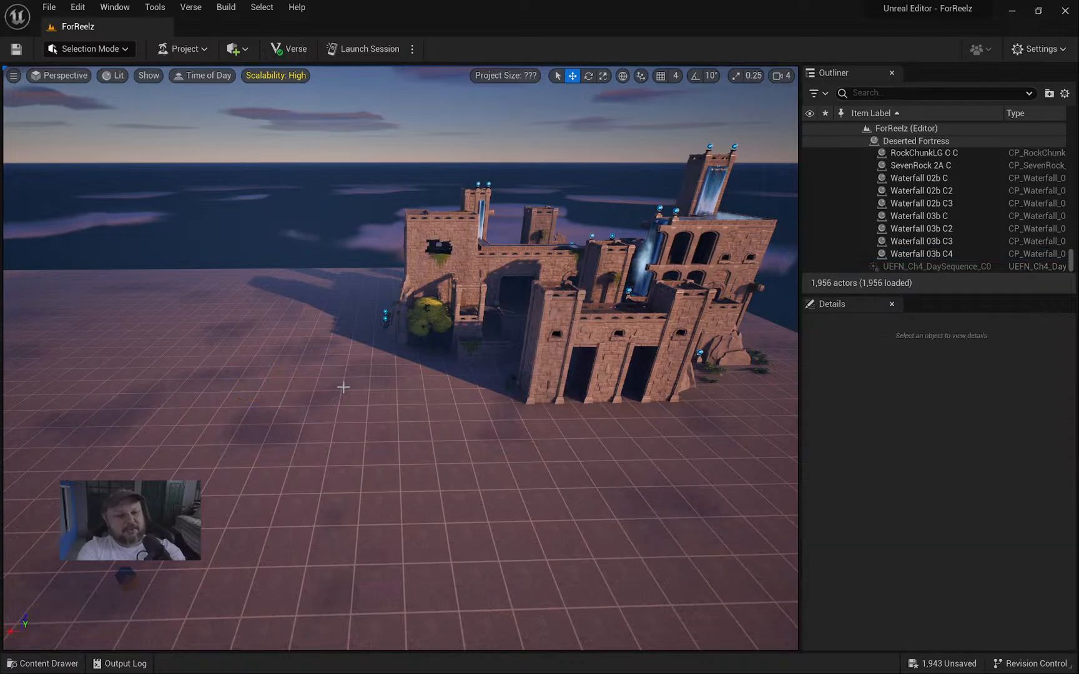
# Select a fortress wall trim piece, then select the Deserted Fortress actor in the Outliner.
pyautogui.scroll(3, 939, 203)
pyautogui.scroll(8, 939, 209)
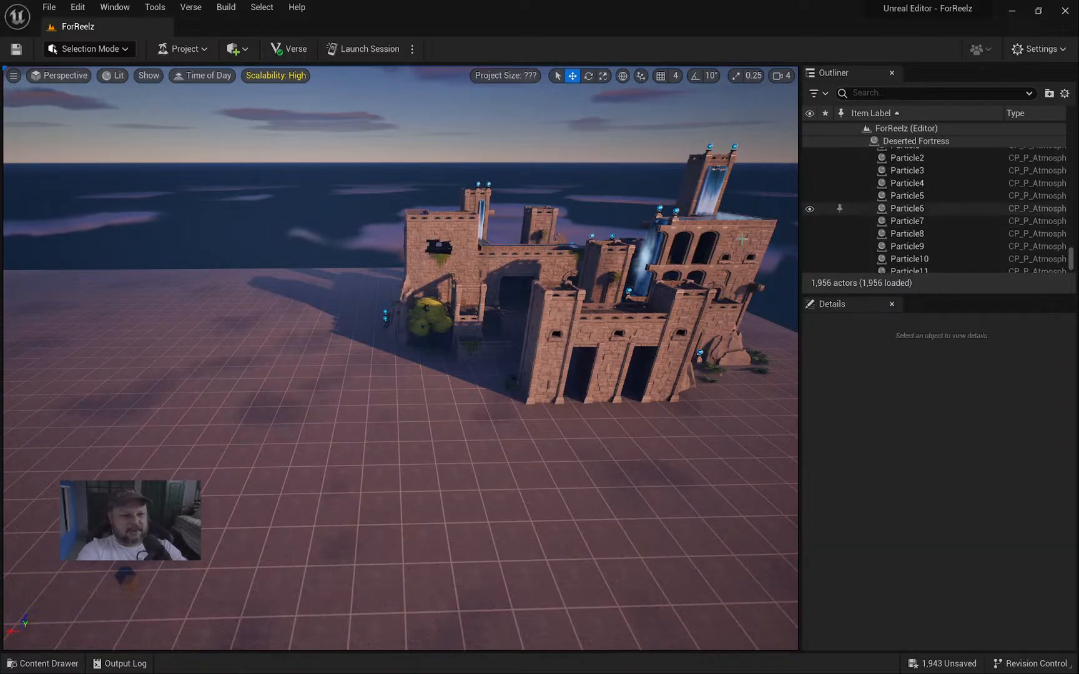
pyautogui.moveTo(556, 292)
pyautogui.mouseDown(button='right')
pyautogui.moveTo(602, 294)
pyautogui.moveTo(556, 285)
pyautogui.mouseUp(button='right')
pyautogui.press('w')
pyautogui.click(555, 292)
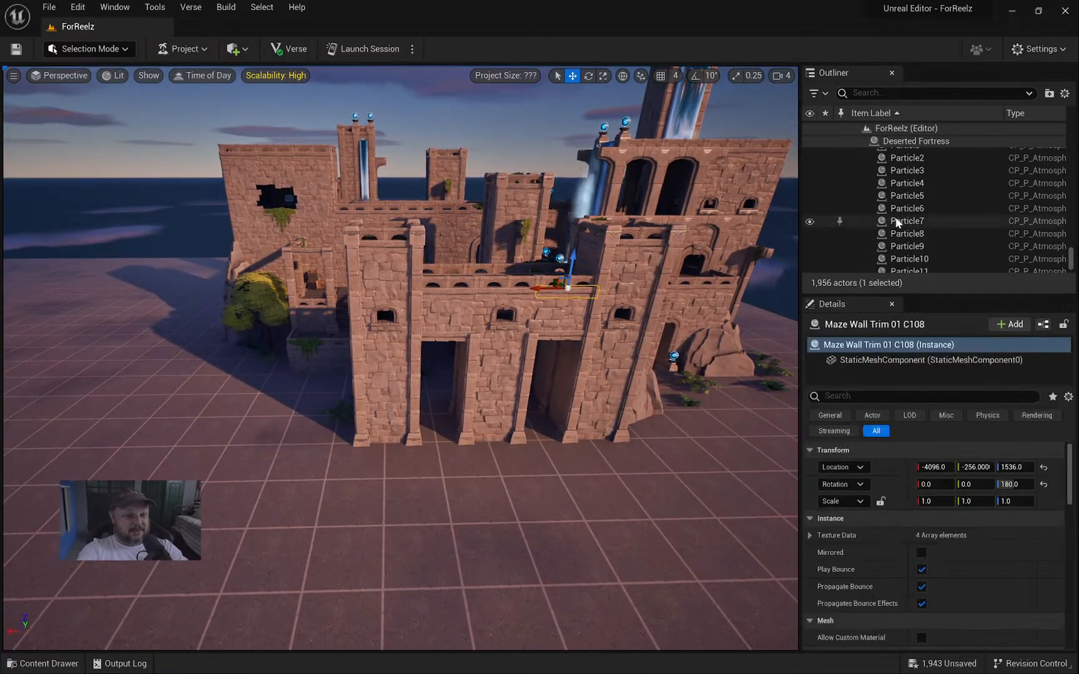
pyautogui.scroll(7, 924, 211)
pyautogui.moveTo(1071, 259); pyautogui.dragTo(1067, 125)
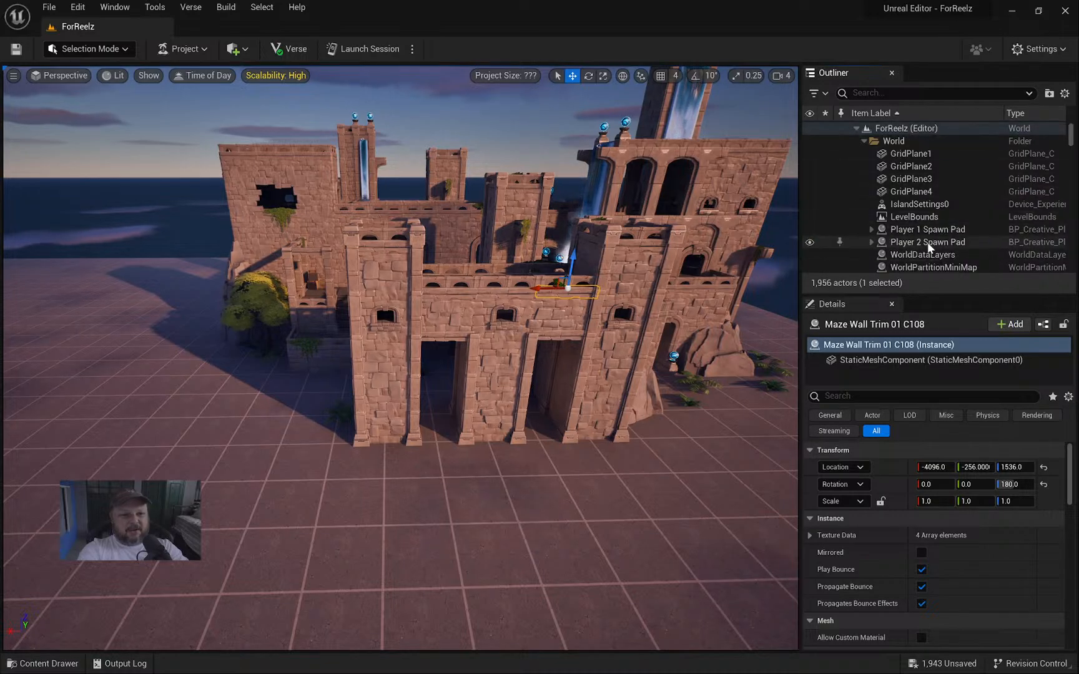
pyautogui.scroll(-2, 906, 246)
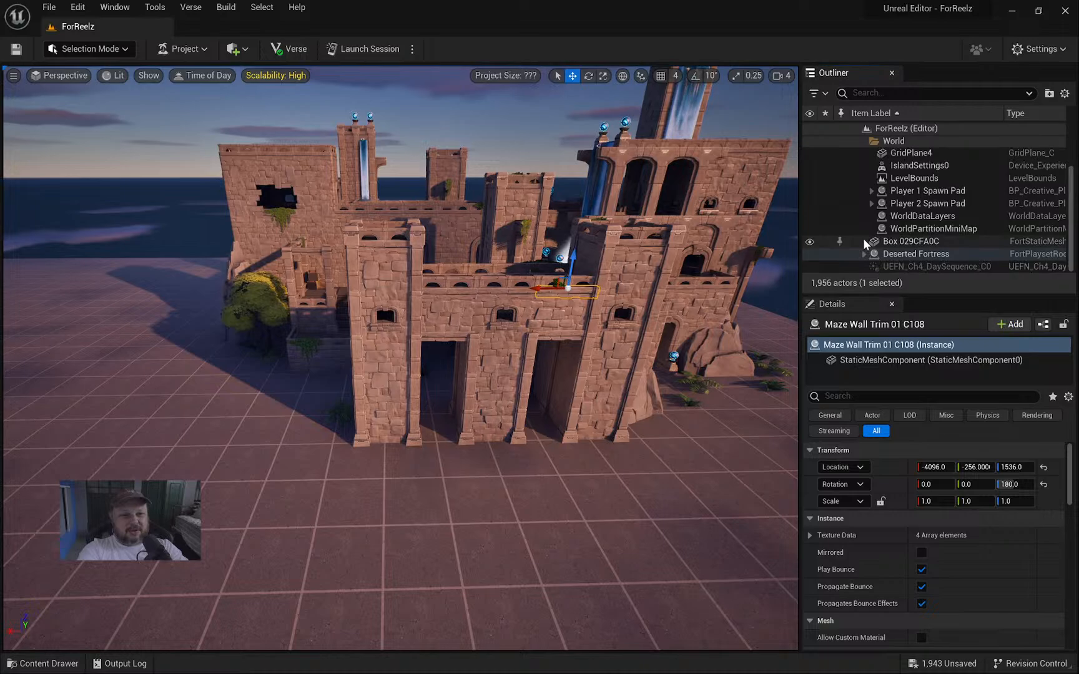
pyautogui.click(914, 256)
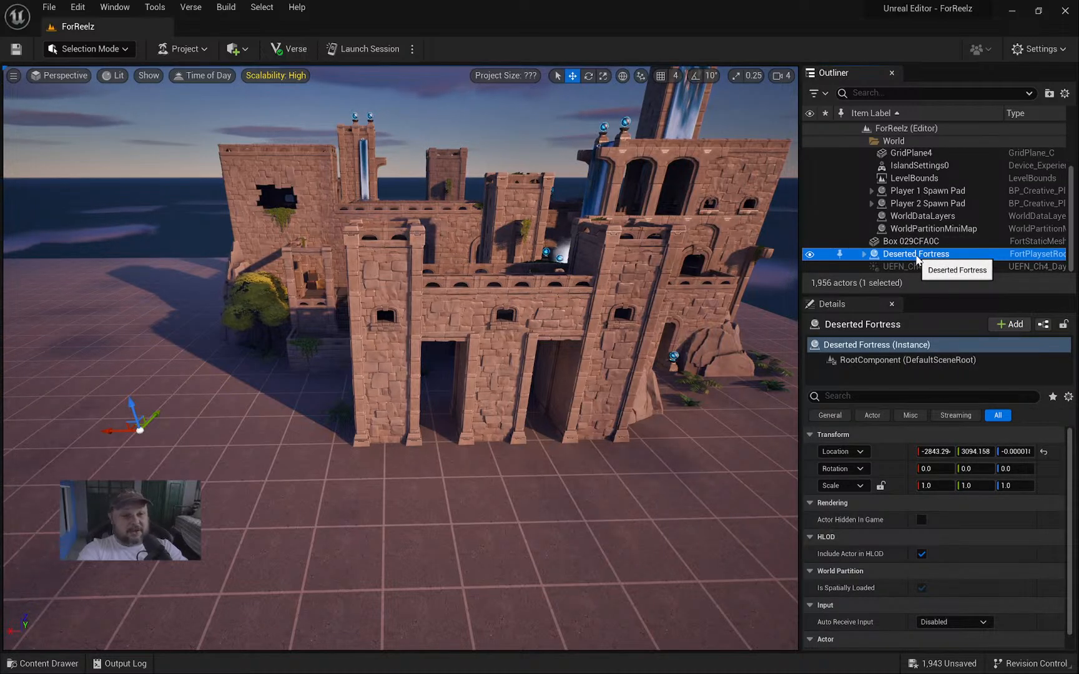
# Bring up and dismiss the Deserted Fortress actions, then reselect the fortress in the Outliner.
pyautogui.rightClick(897, 255)
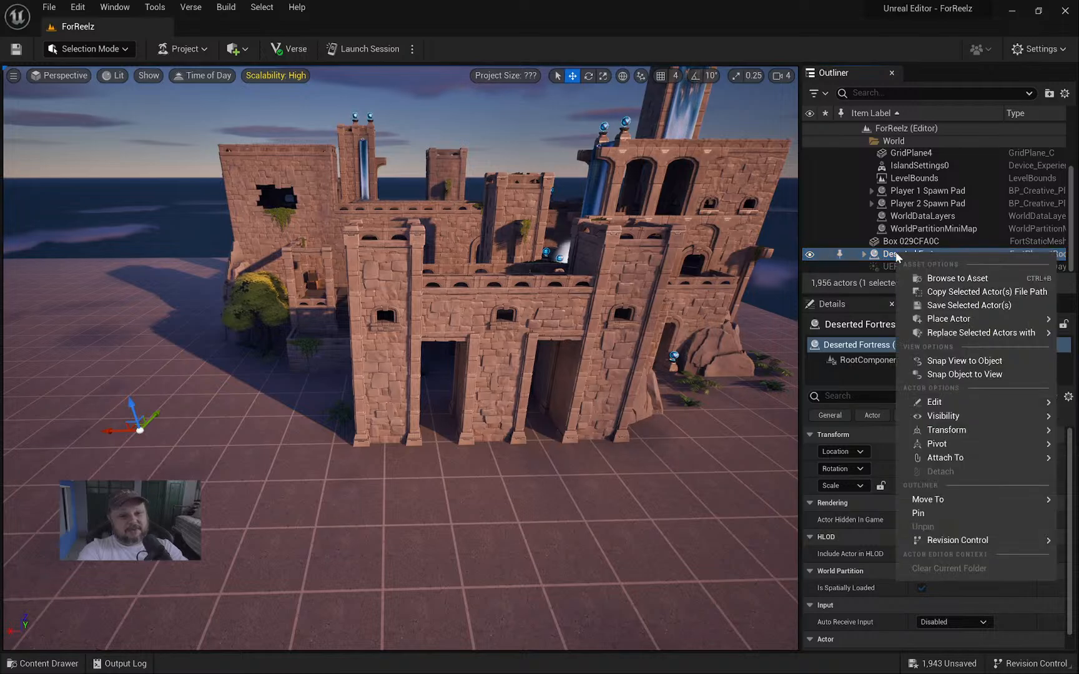
pyautogui.click(900, 255)
pyautogui.rightClick(903, 256)
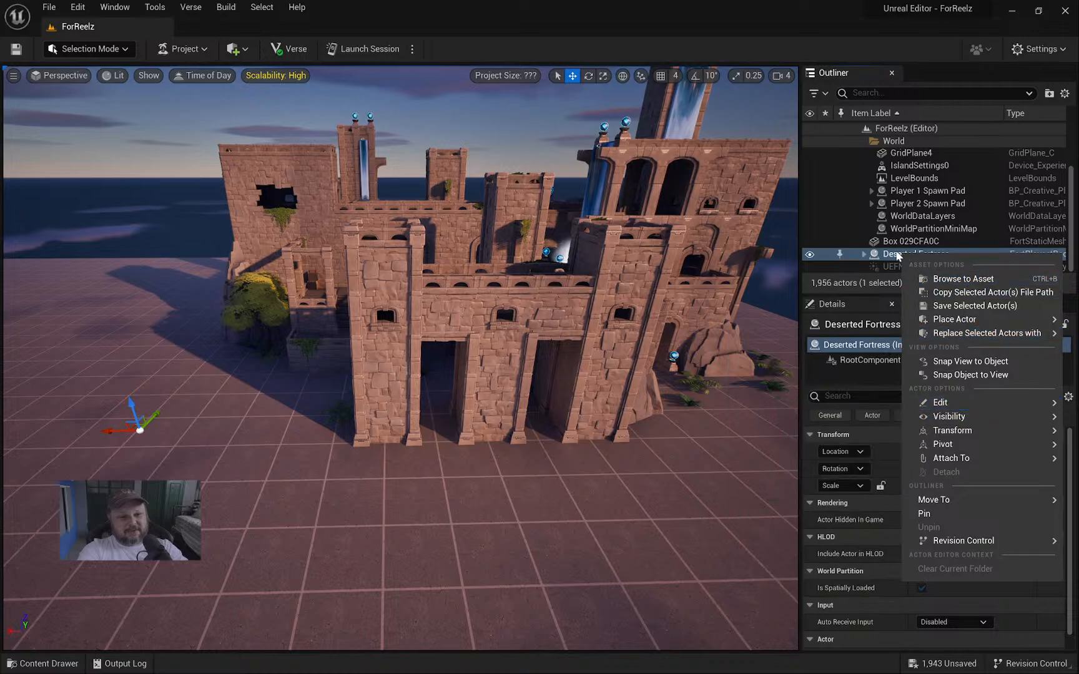
pyautogui.click(897, 256)
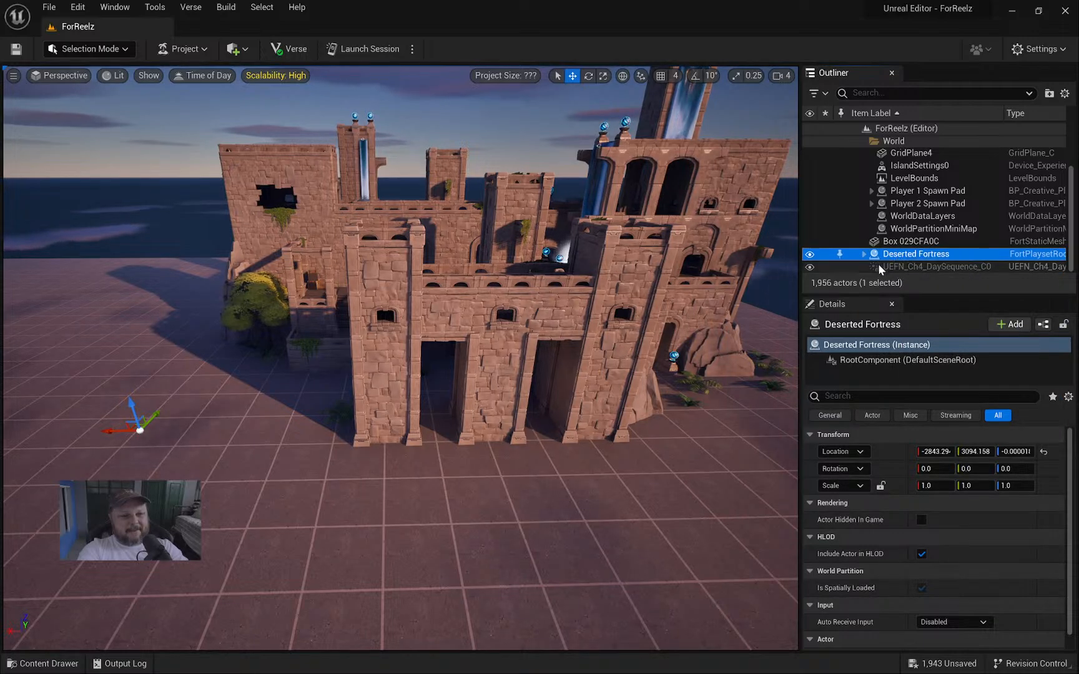
pyautogui.click(902, 243)
pyautogui.click(904, 255)
# Slide the fortress along X, duplicate it as Deserted Fortress2, then delete the duplicate.
pyautogui.moveTo(423, 306); pyautogui.dragTo(383, 306, button='right')
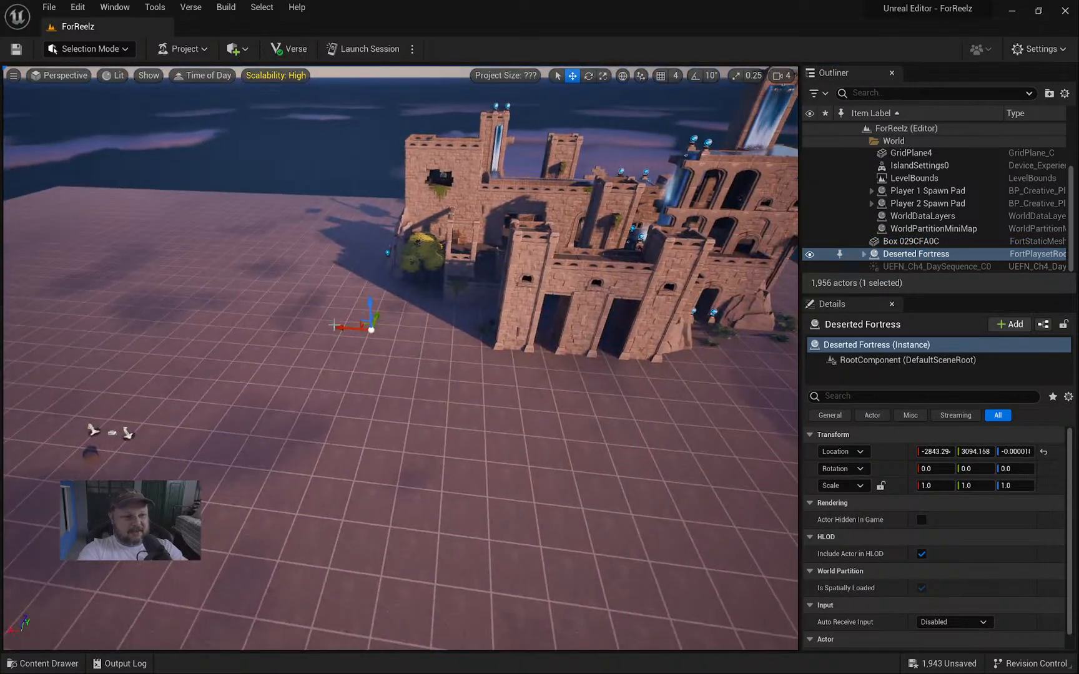
pyautogui.moveTo(338, 329); pyautogui.dragTo(191, 315)
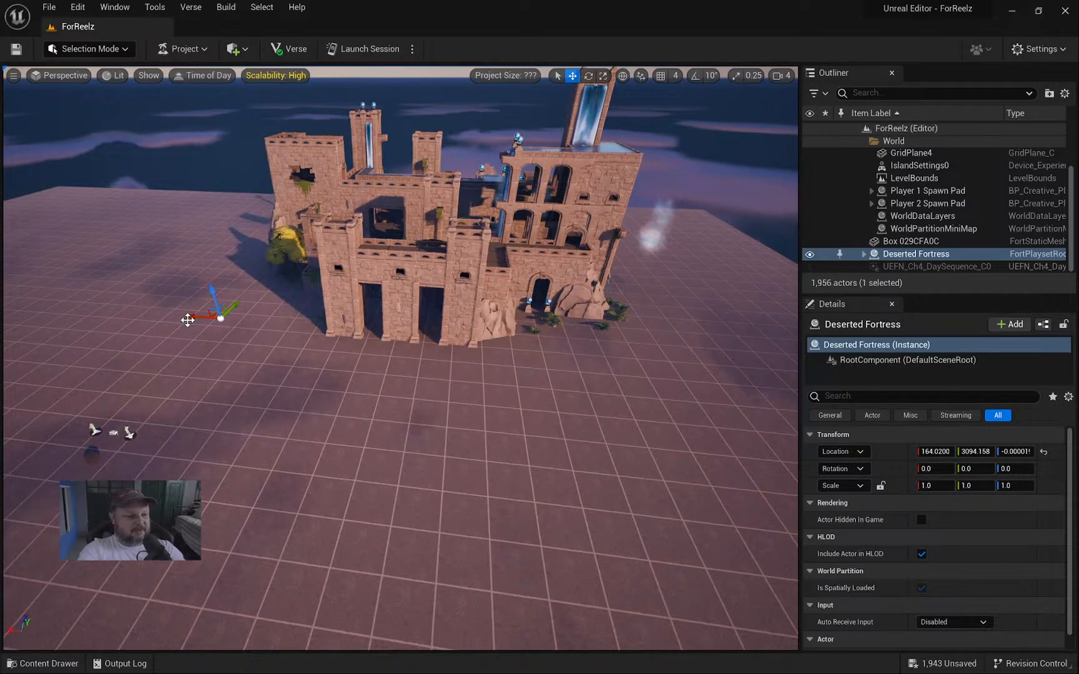
pyautogui.keyDown('alt'); pyautogui.moveTo(189, 316); pyautogui.dragTo(55, 306); pyautogui.keyUp('alt')
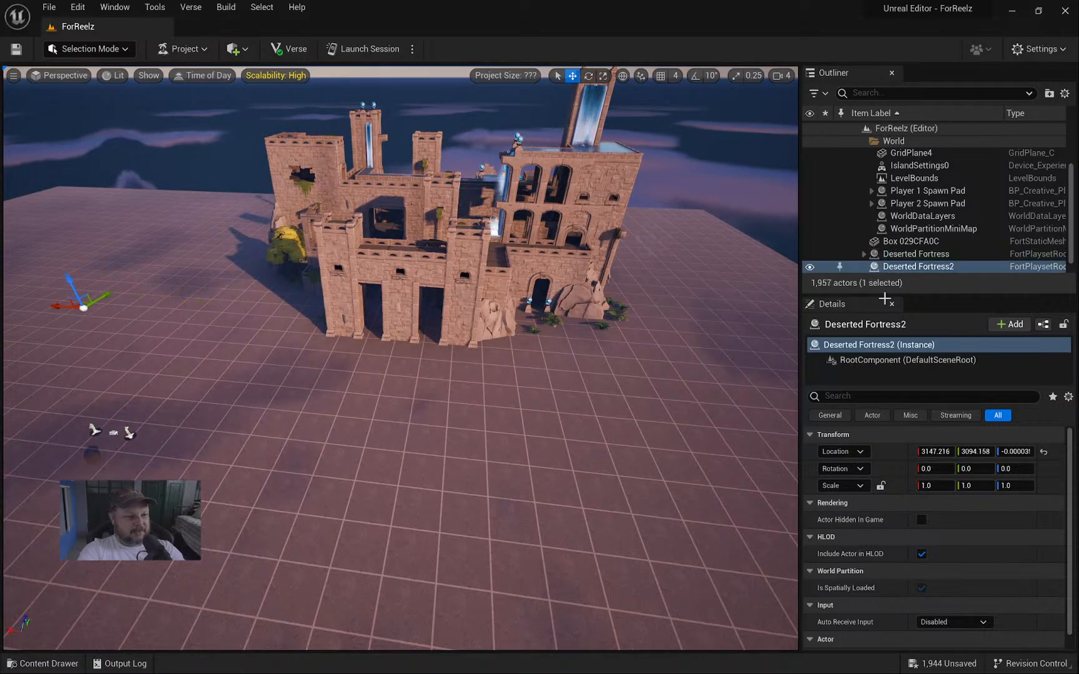
pyautogui.doubleClick(899, 267)
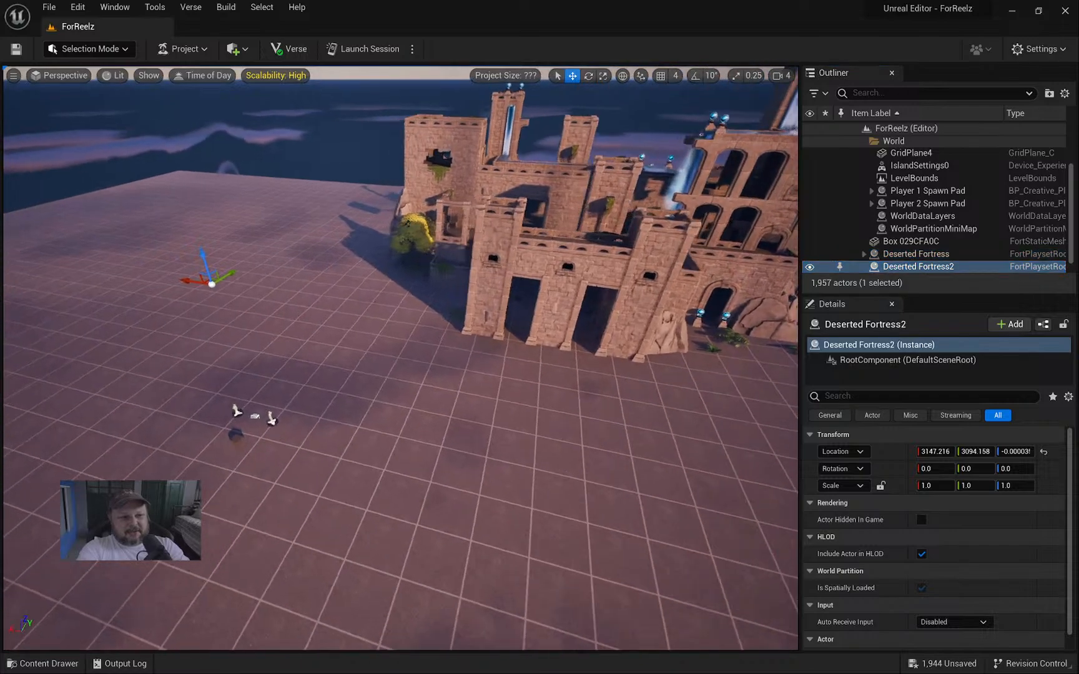
pyautogui.press('w')
pyautogui.moveTo(400, 360); pyautogui.dragTo(334, 318, button='right')
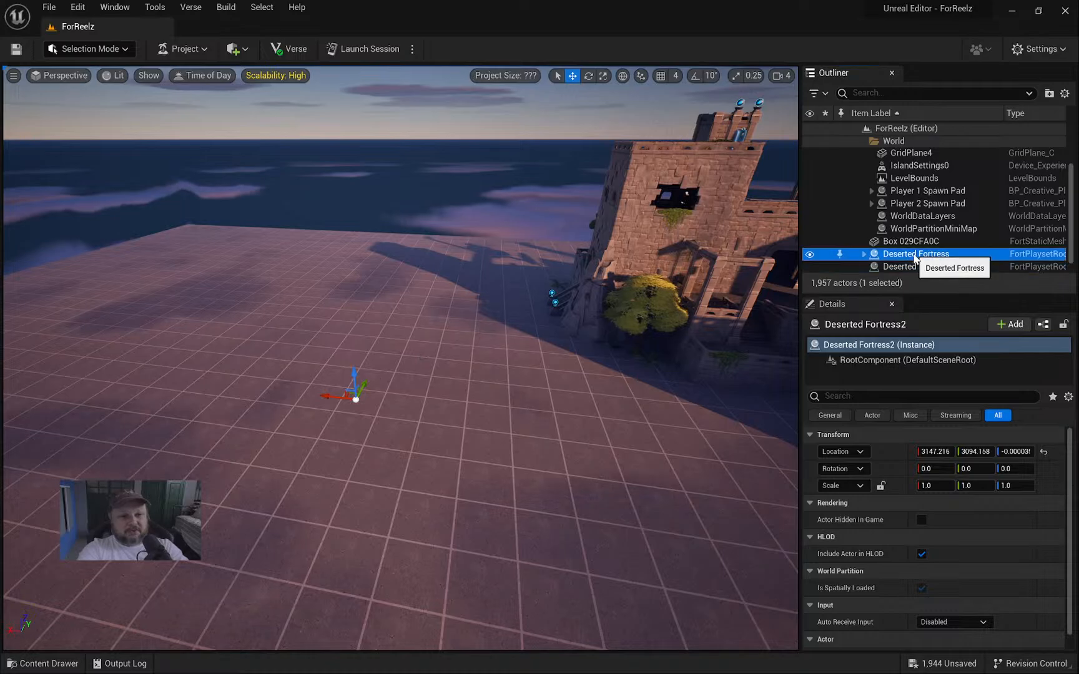
pyautogui.press('Delete')
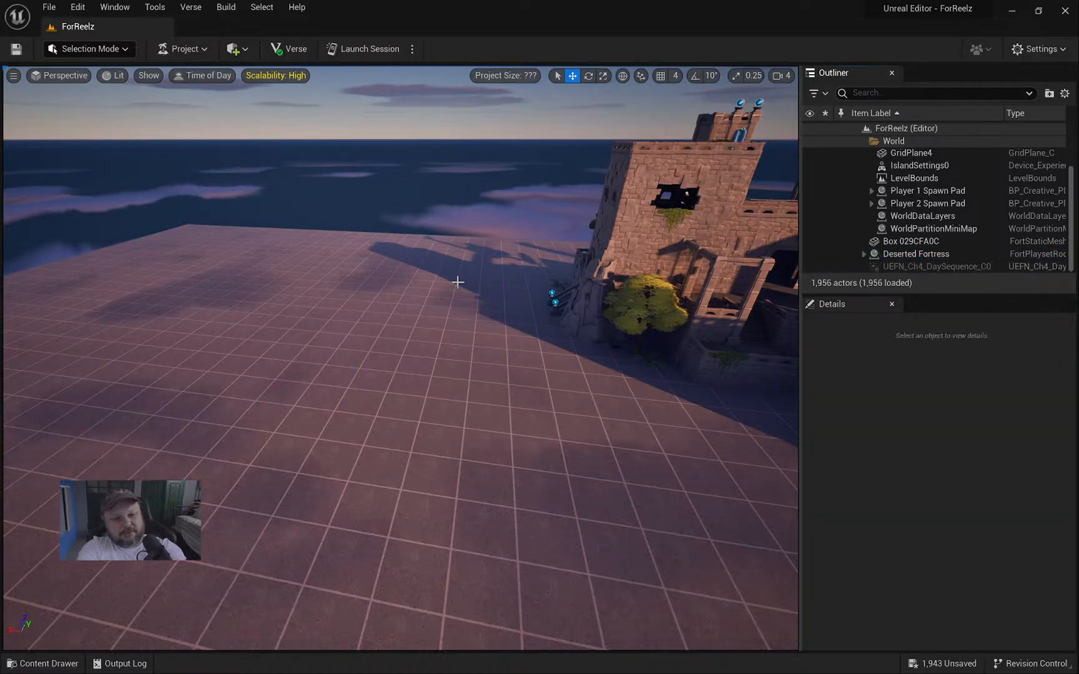
# Fly to the fortress gate, pick a window piece, then reselect the Deserted Fortress actor.
pyautogui.moveTo(458, 281); pyautogui.dragTo(626, 275, button='right')
pyautogui.press('w')
pyautogui.click(463, 218)
pyautogui.press('w')
pyautogui.moveTo(464, 218); pyautogui.dragTo(406, 216, button='right')
pyautogui.press('d')
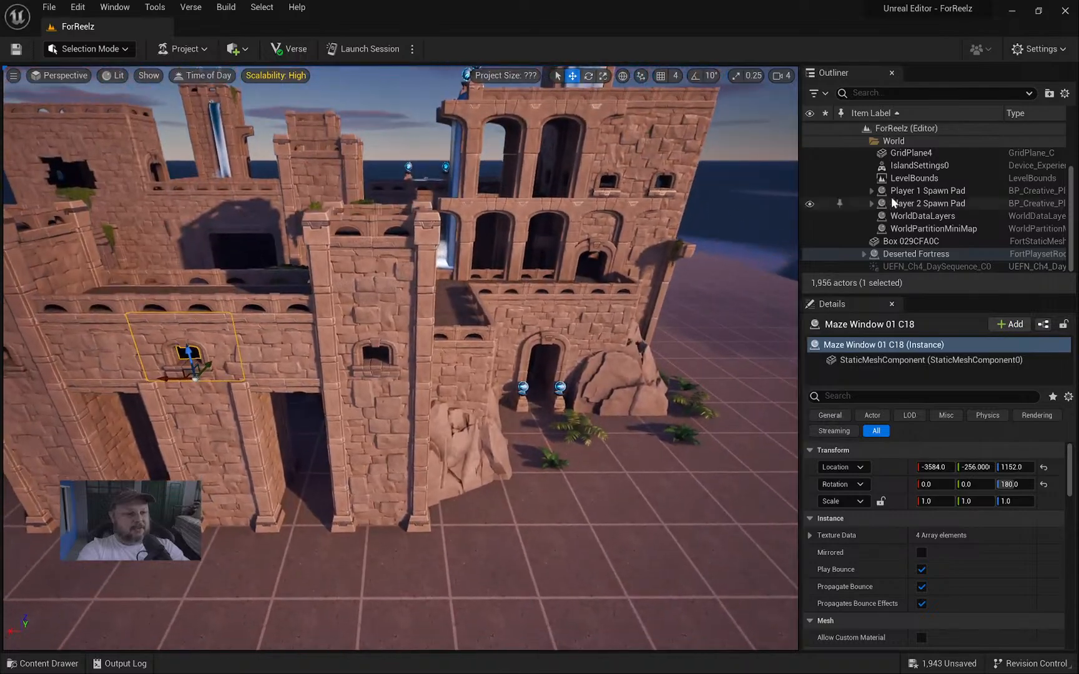
pyautogui.click(918, 254)
# Circle the camera around the whole fortress, then open the Content Drawer on Deserted Fortress.
pyautogui.press('f')
pyautogui.moveTo(384, 444); pyautogui.dragTo(266, 453, button='right')
pyautogui.press('a')
pyautogui.press('s')
pyautogui.moveTo(420, 408); pyautogui.dragTo(290, 439, button='right')
pyautogui.press('a')
pyautogui.press('s')
pyautogui.press('d')
pyautogui.press('w')
pyautogui.press('s')
pyautogui.hotkey('ctrl', 'b')
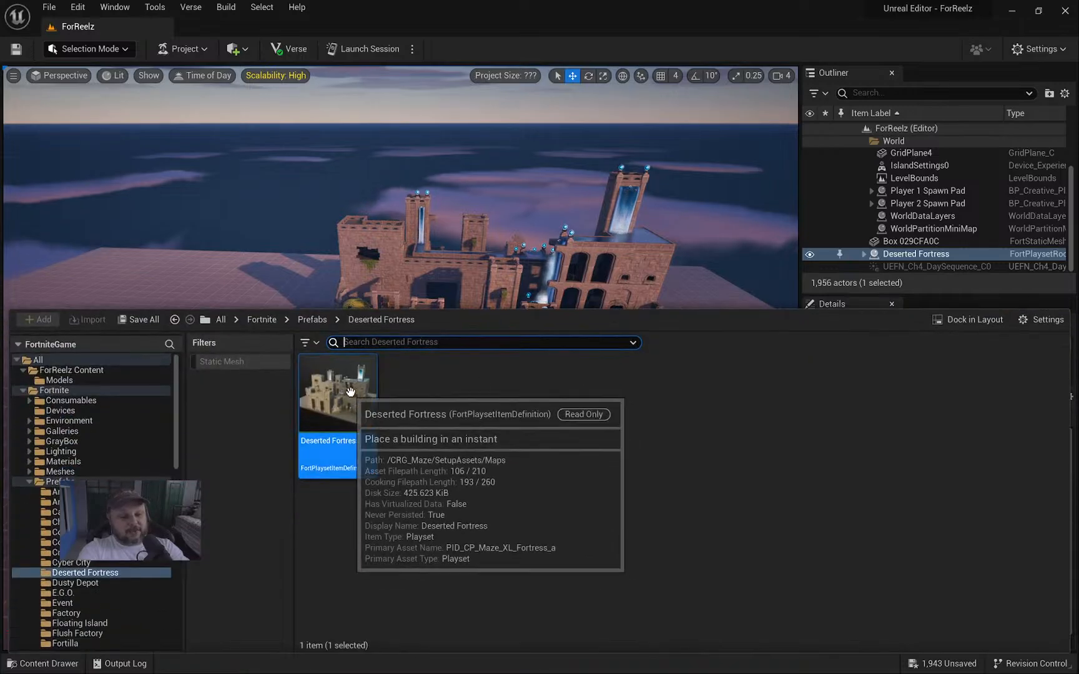
# Browse the Fortnite Meshes folder, then switch the Static Mesh filter on and back off.
pyautogui.click(271, 319)
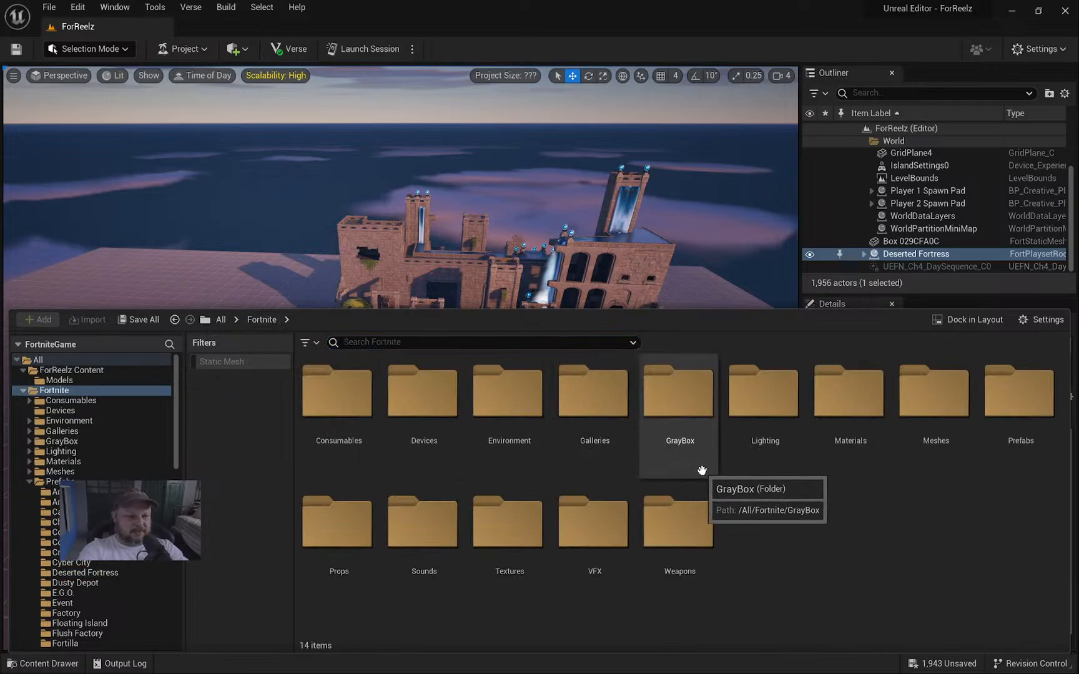
pyautogui.doubleClick(920, 411)
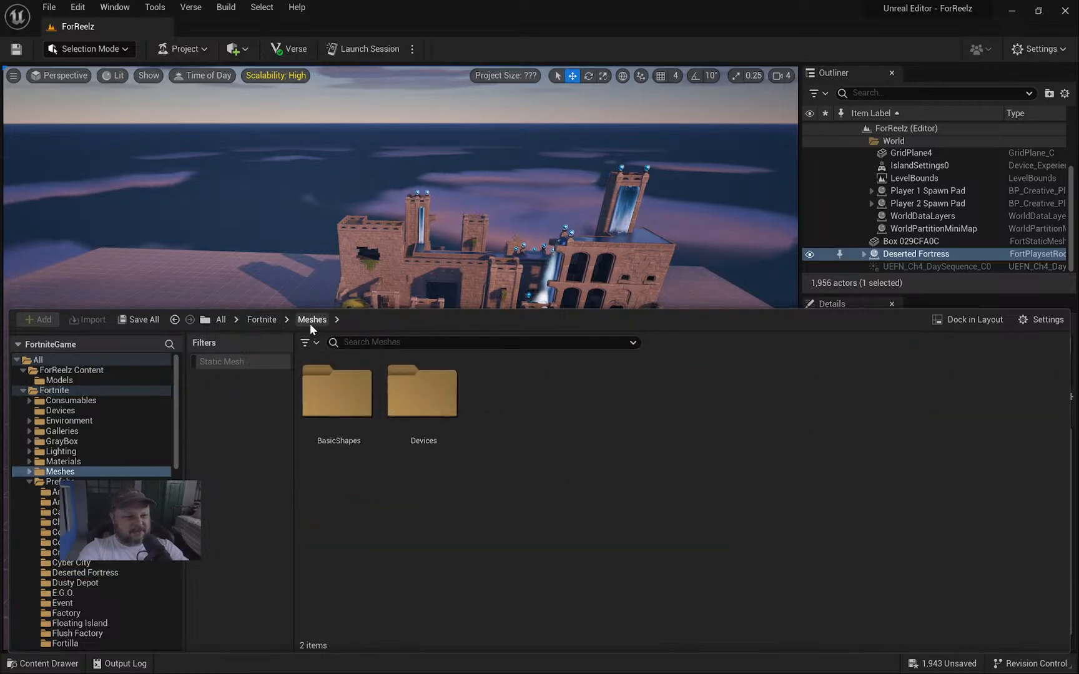
pyautogui.click(263, 320)
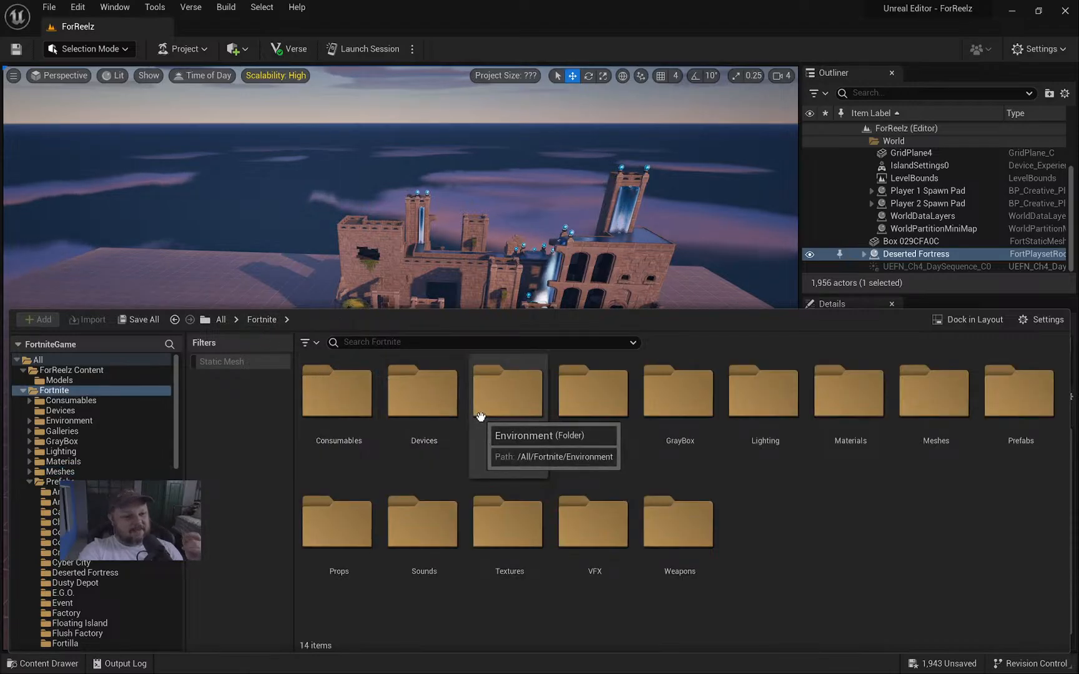
pyautogui.click(228, 362)
pyautogui.scroll(-2, 629, 447)
pyautogui.scroll(-3, 628, 447)
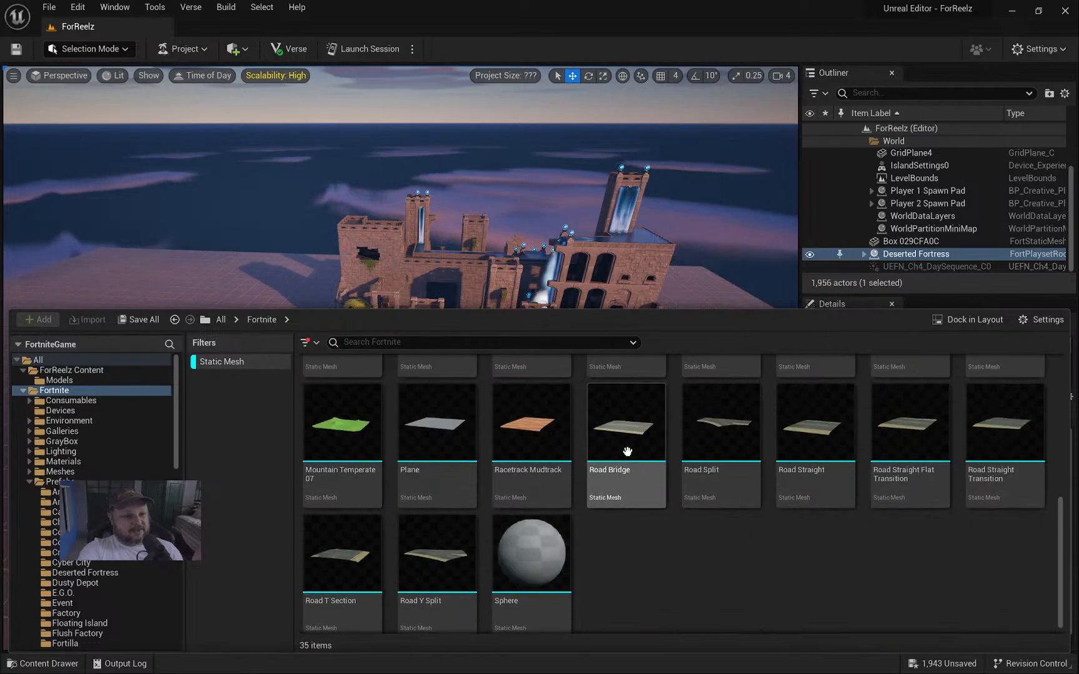
pyautogui.scroll(3, 626, 449)
pyautogui.scroll(3, 626, 451)
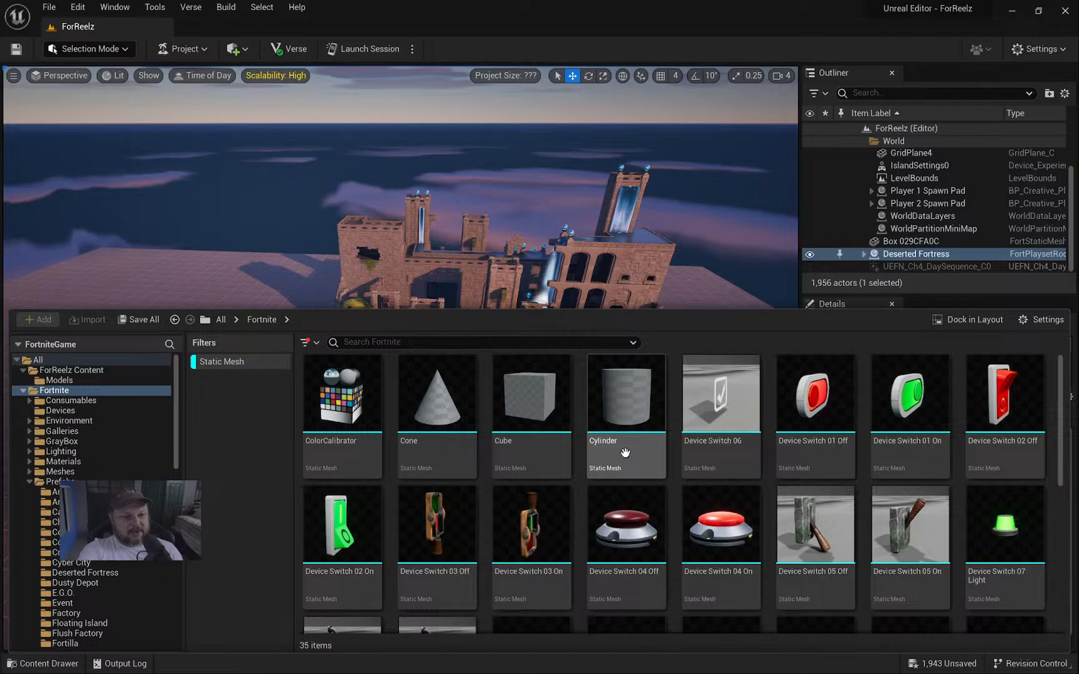
pyautogui.click(218, 362)
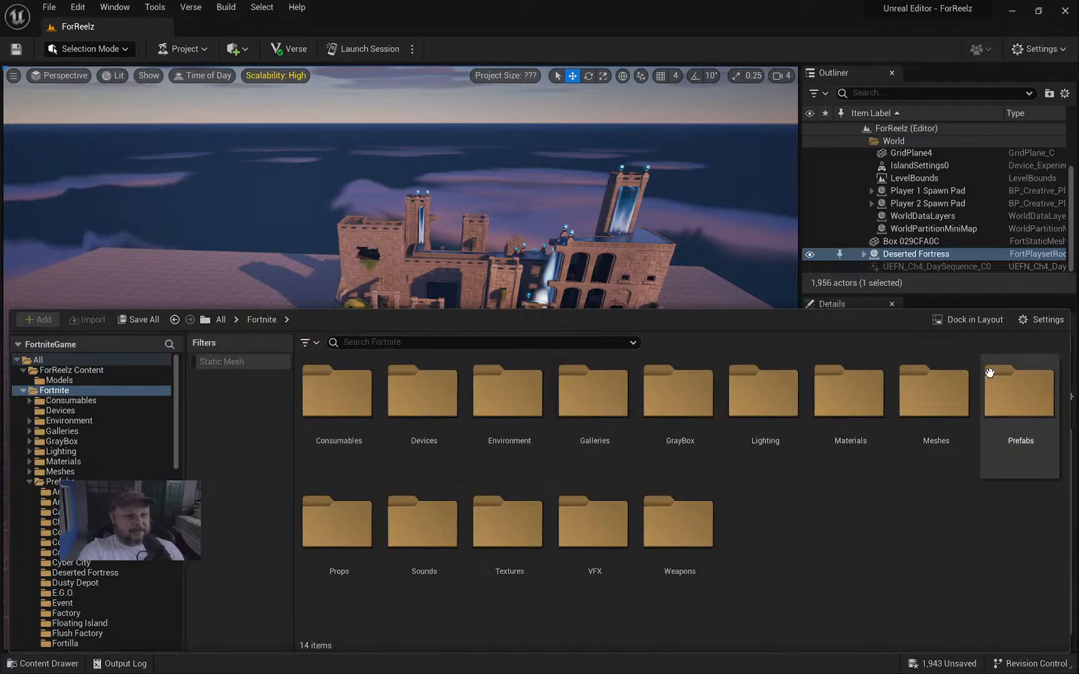
# Search the asset type filter list for 'pre', close it, and open the Prefabs folder.
pyautogui.click(309, 343)
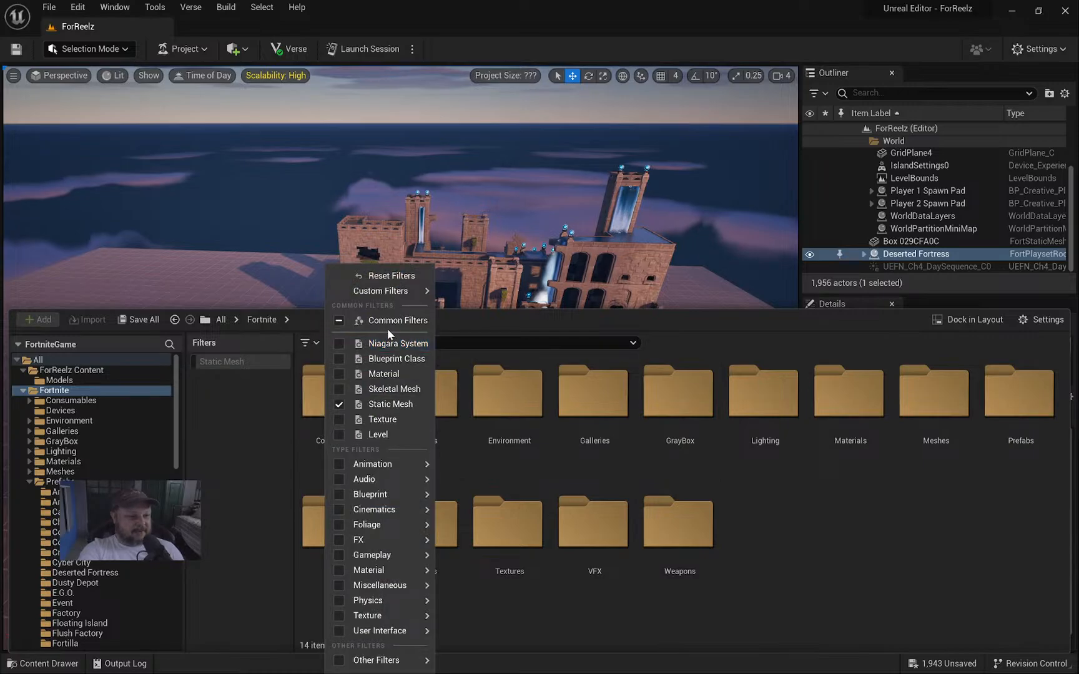
pyautogui.write('pre')
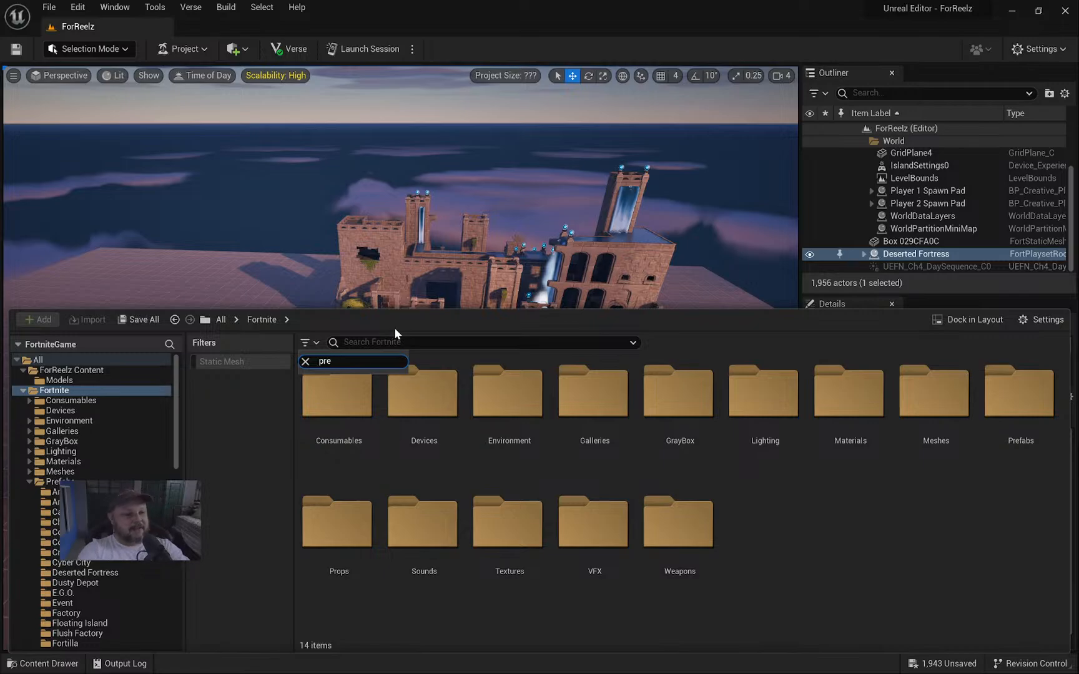
pyautogui.click(763, 479)
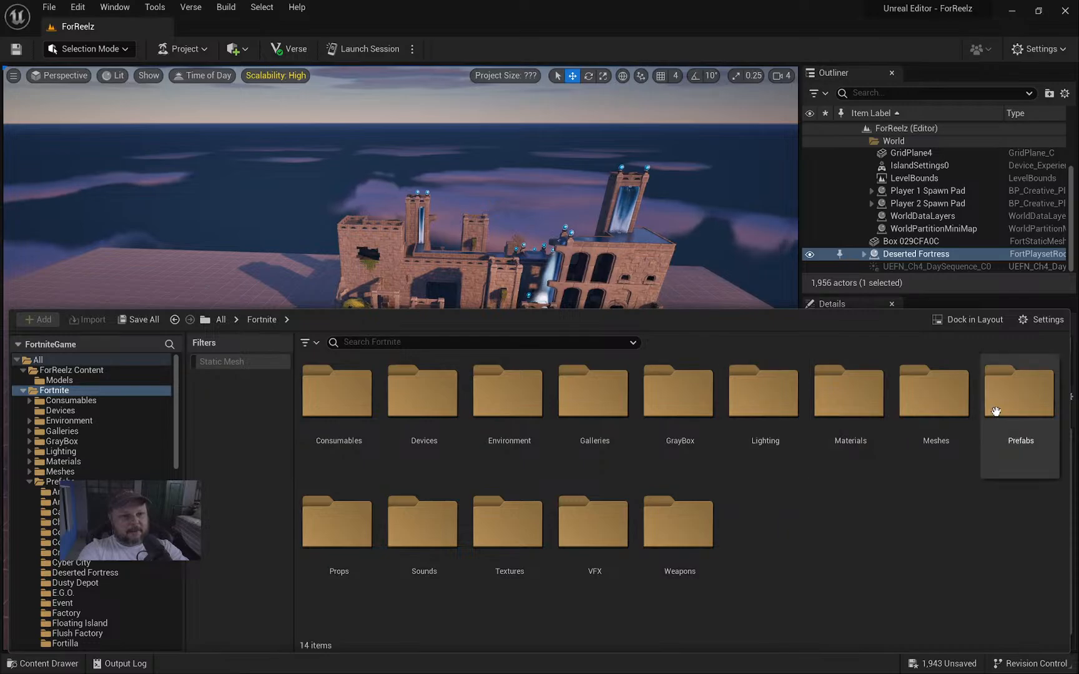
pyautogui.doubleClick(1020, 400)
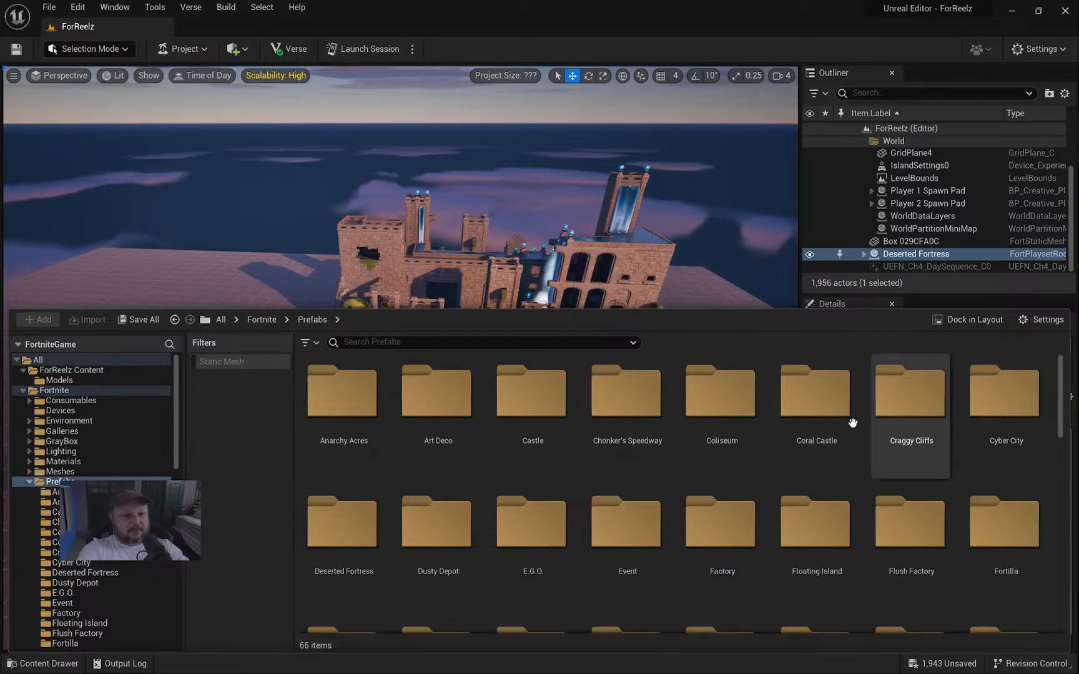
# Open the Castle prefabs and select Castle Arches, briefly checking the asset type filters.
pyautogui.doubleClick(513, 411)
pyautogui.click(421, 406)
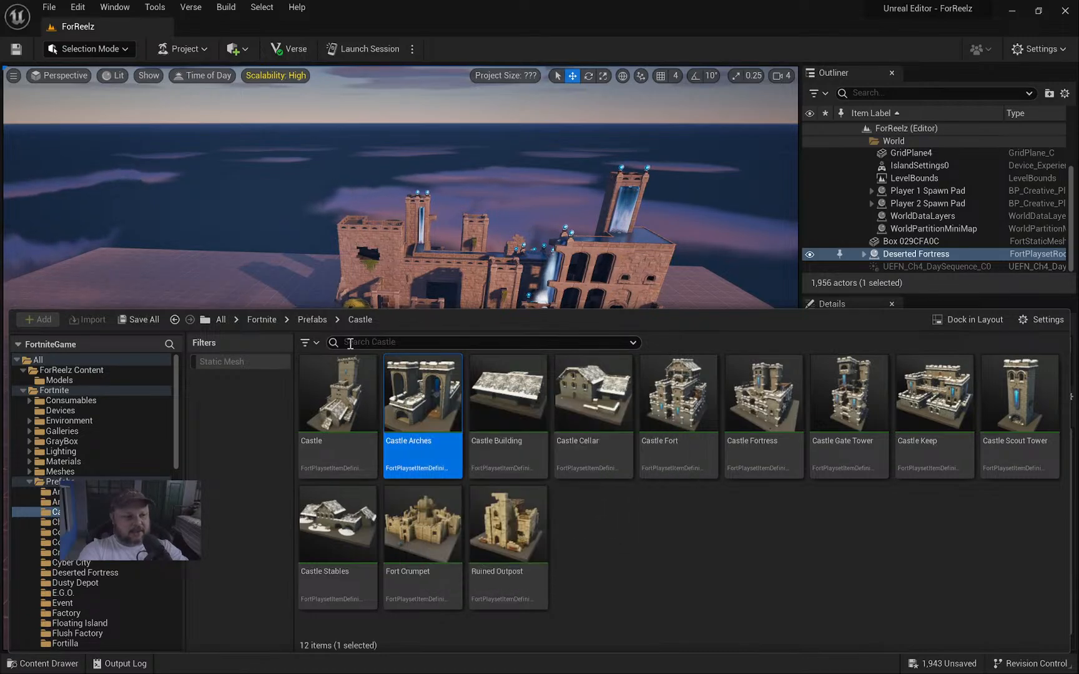
pyautogui.click(309, 343)
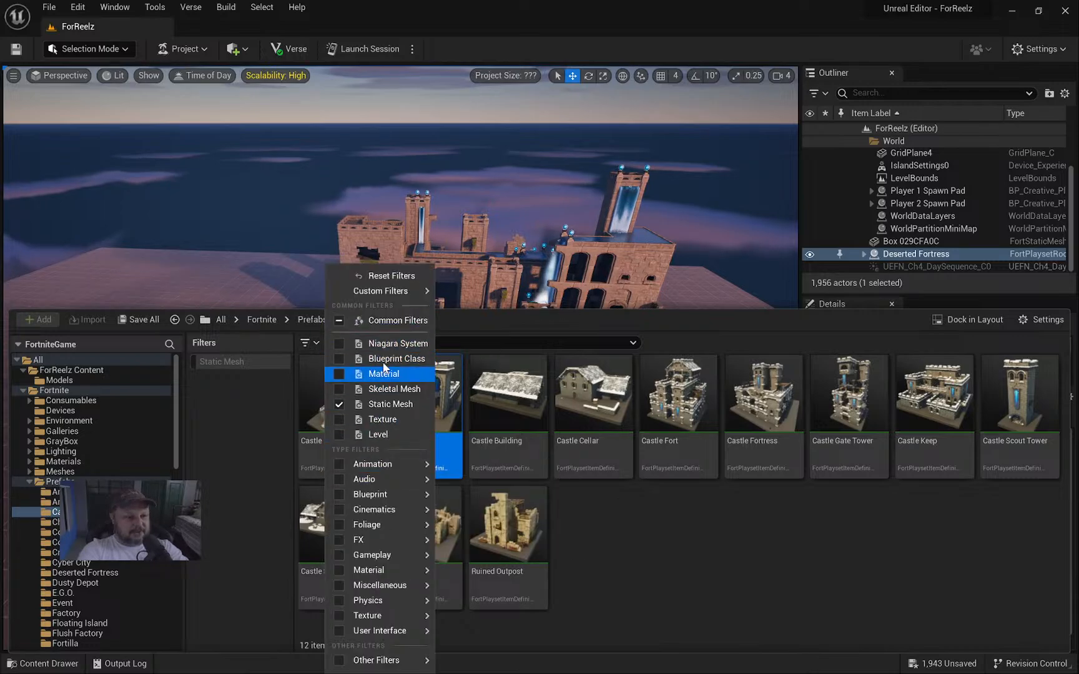
pyautogui.click(698, 560)
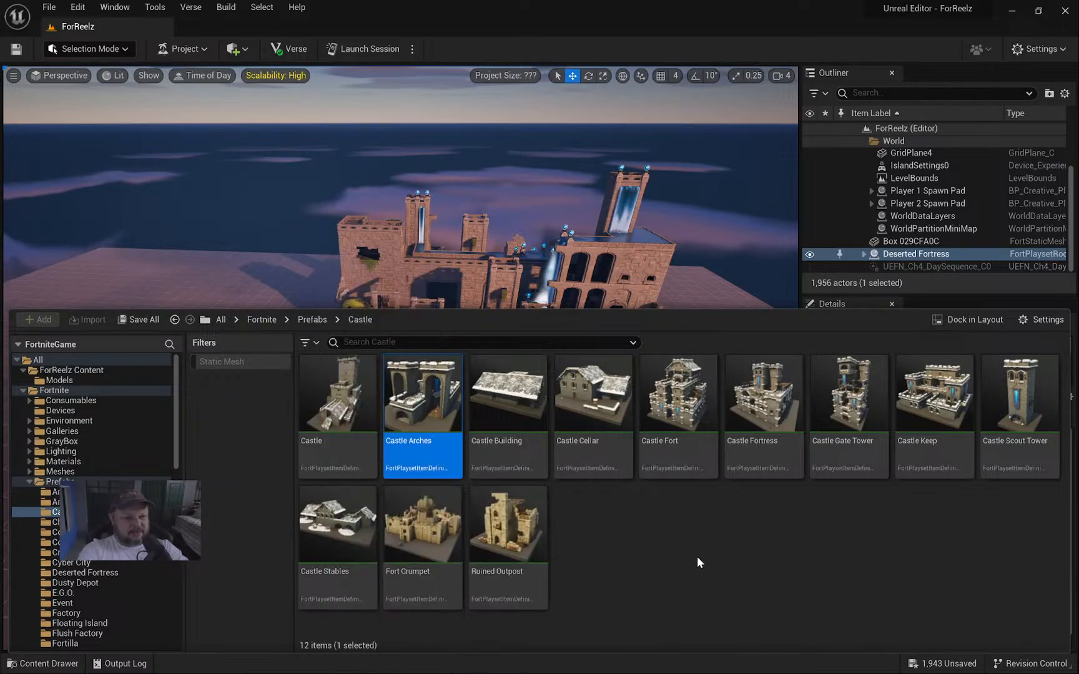
# Collapse the FortniteGame tree, view Castle Arches' actions, then return to Prefabs.
pyautogui.moveTo(389, 469)
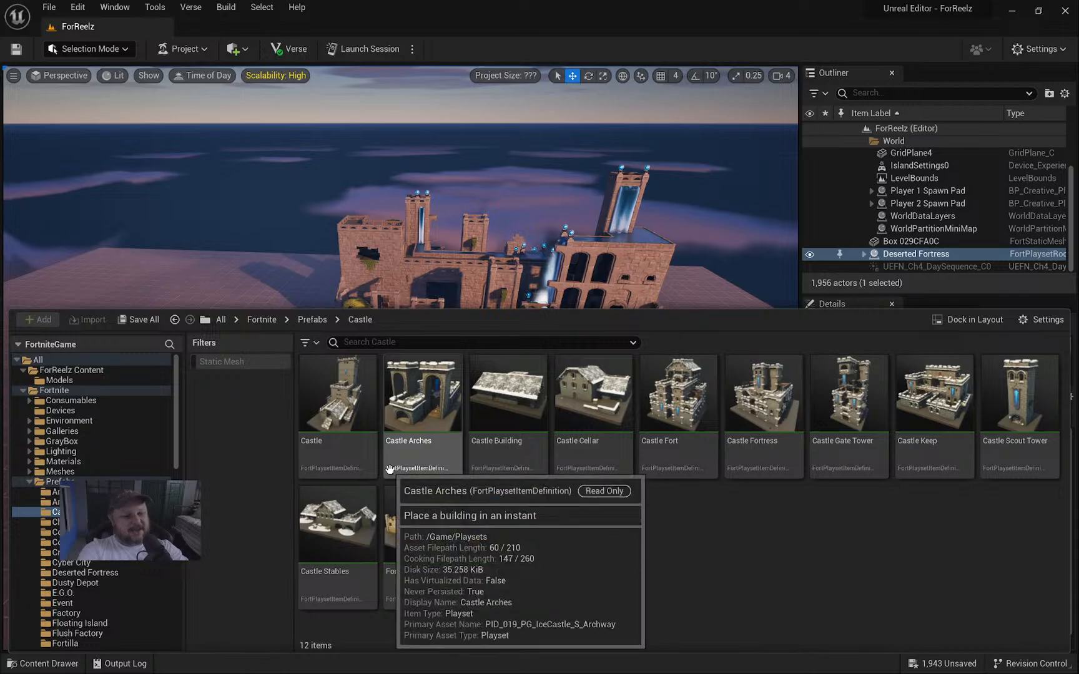
pyautogui.click(18, 345)
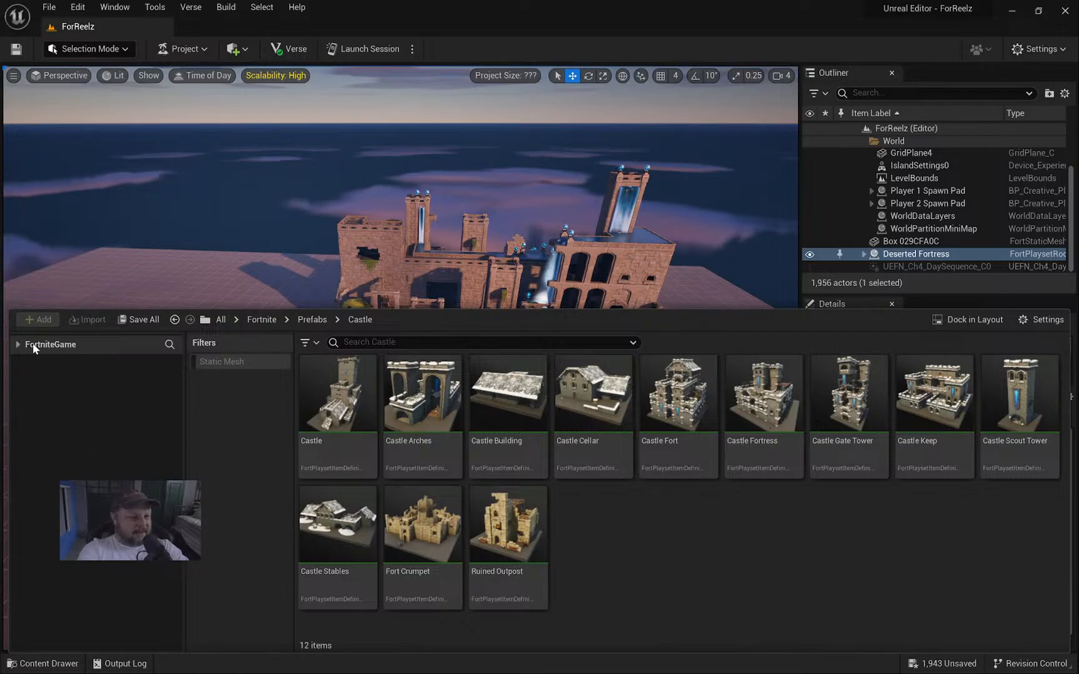
pyautogui.rightClick(418, 395)
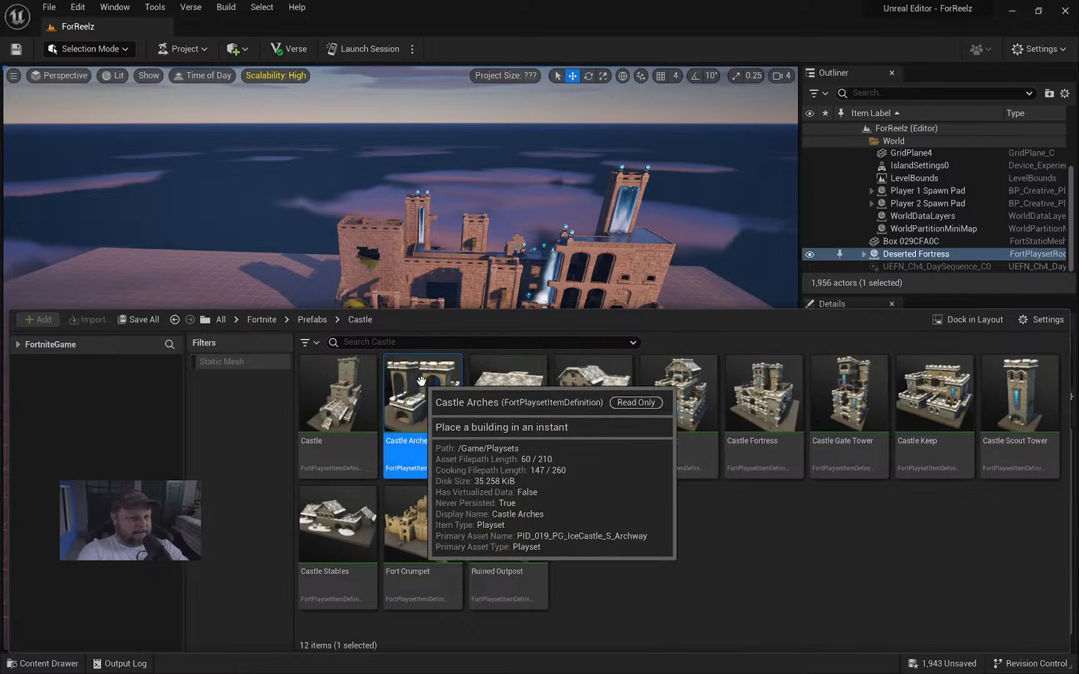
pyautogui.rightClick(424, 391)
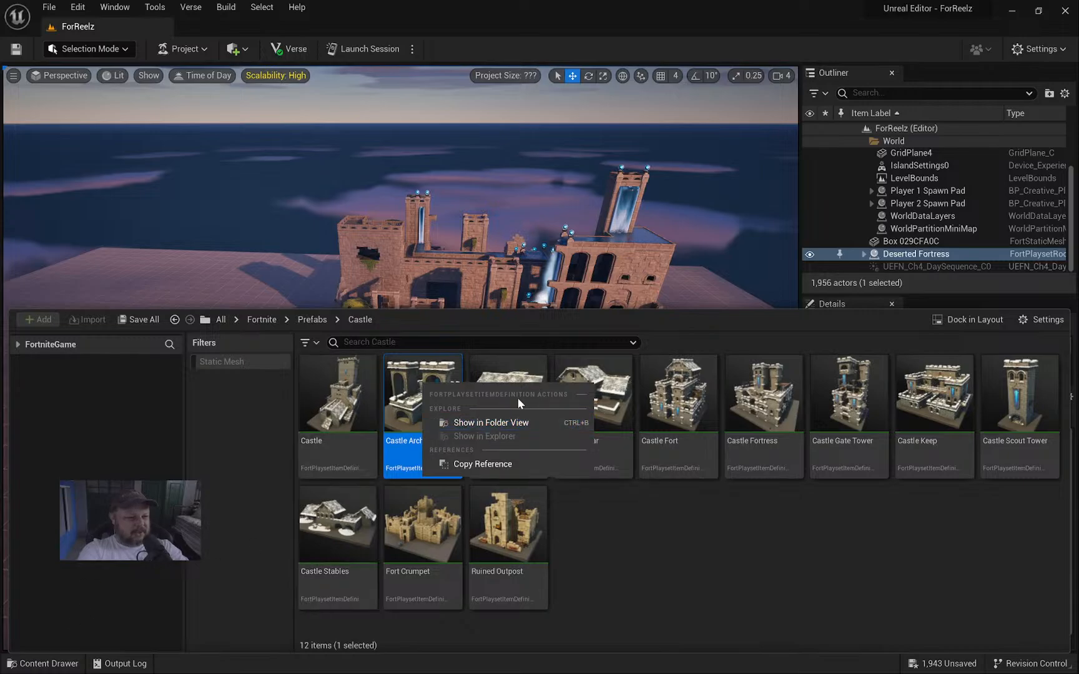
pyautogui.click(679, 556)
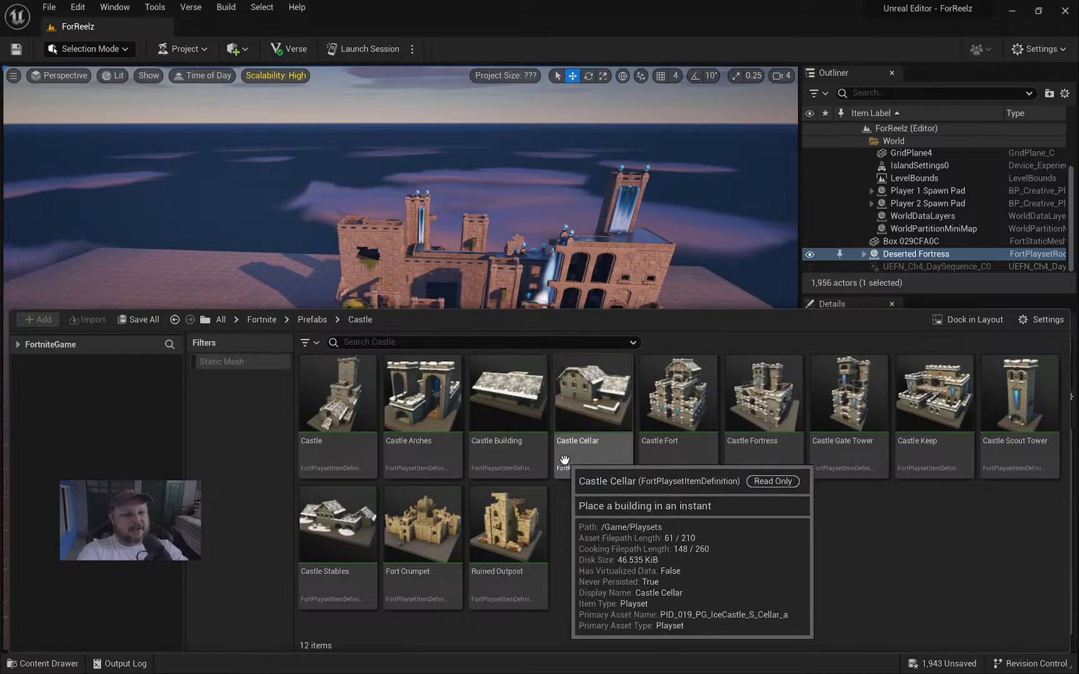
pyautogui.click(311, 320)
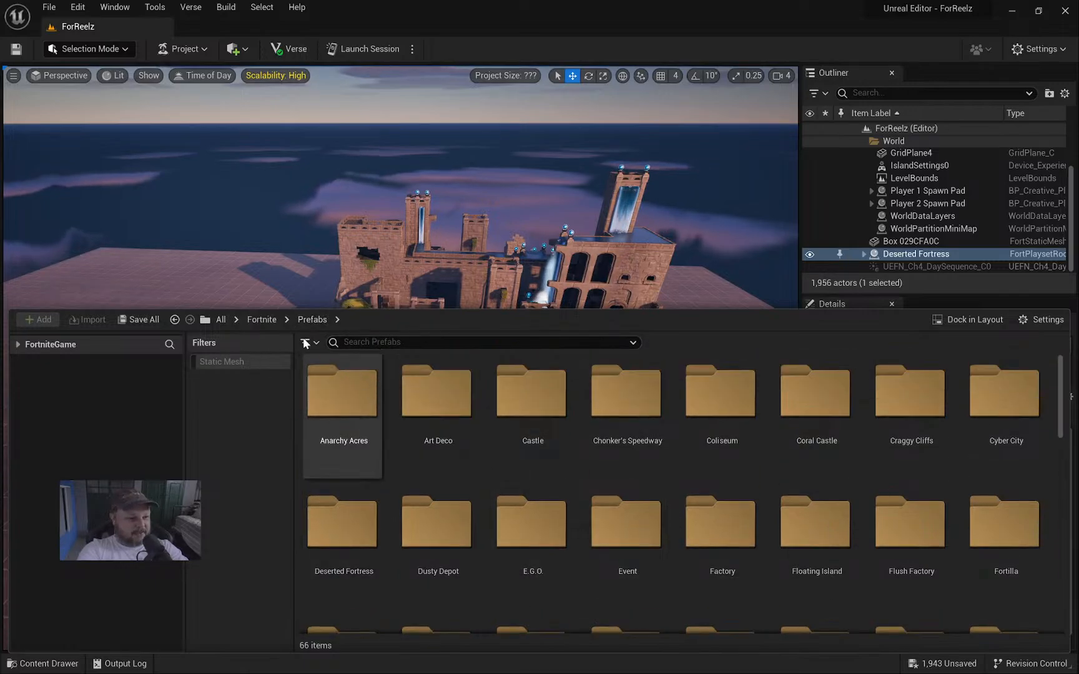
# Navigate from the Fortnite content folder into Props > Deserted Fortress.
pyautogui.click(256, 320)
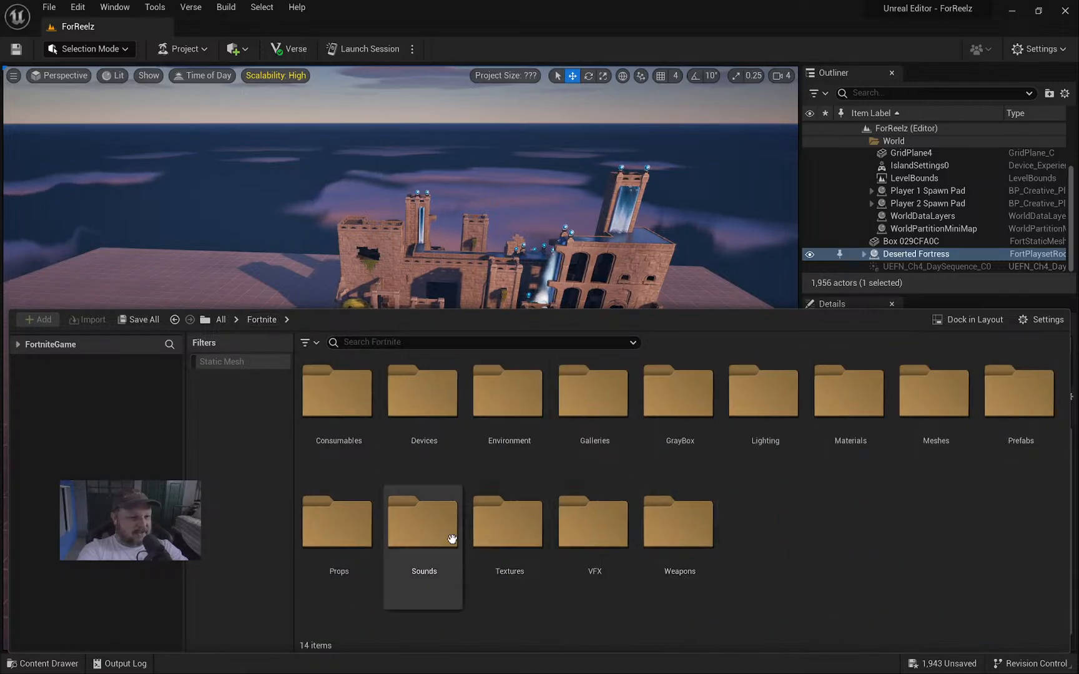
pyautogui.doubleClick(337, 531)
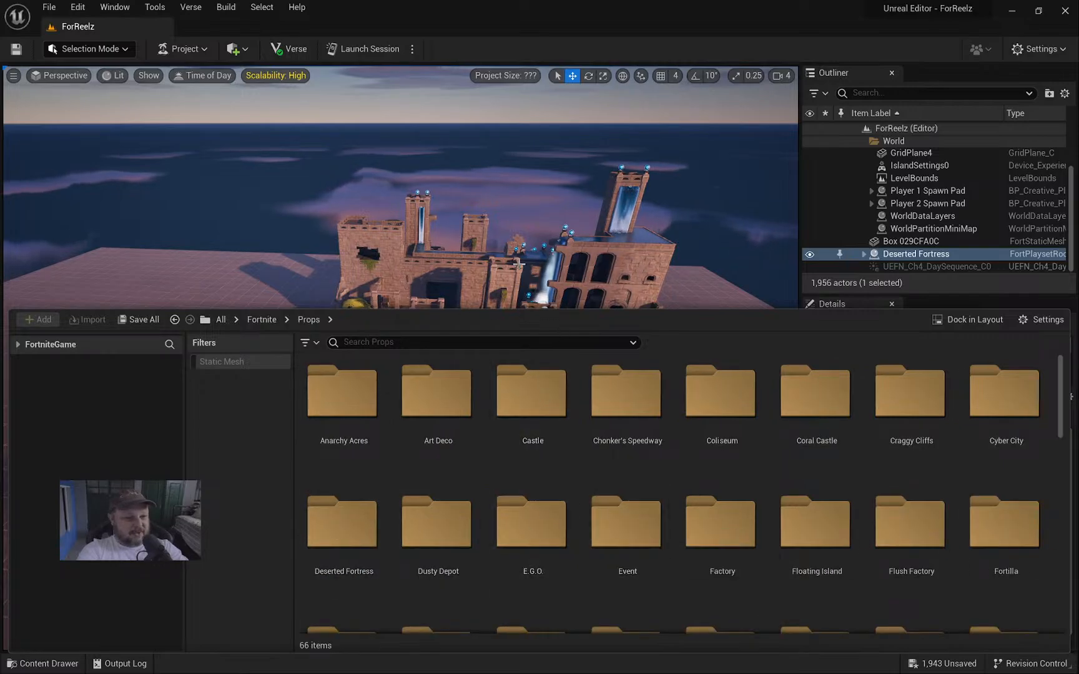
pyautogui.doubleClick(337, 518)
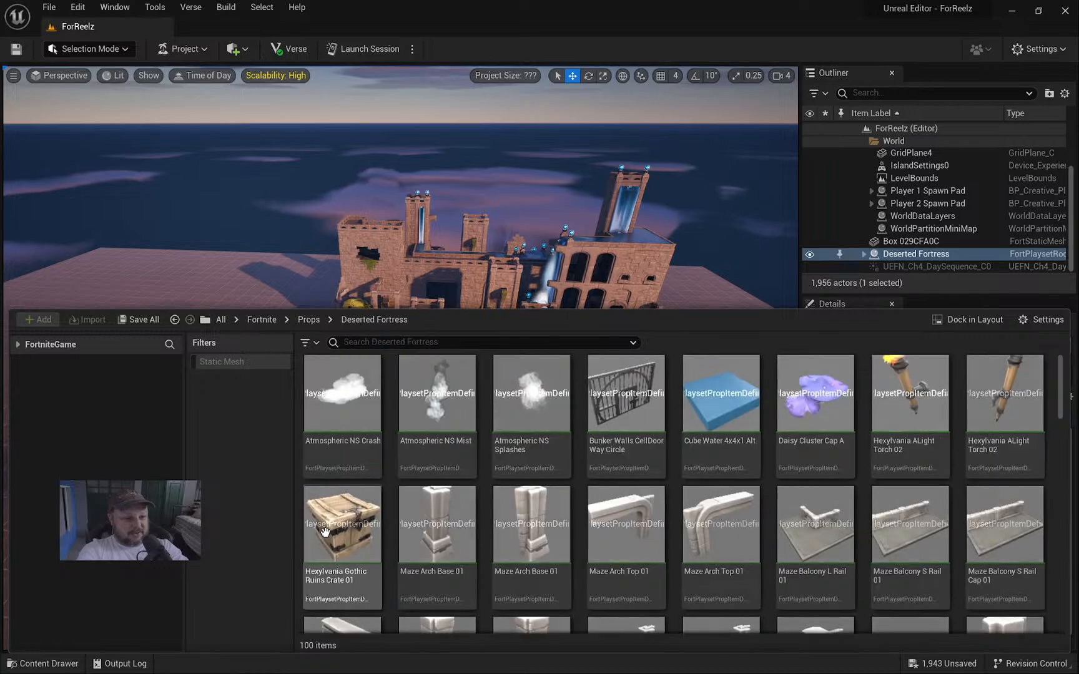
# Scroll through the 100 Deserted Fortress props, then hide the content drawer.
pyautogui.scroll(-6, 776, 475)
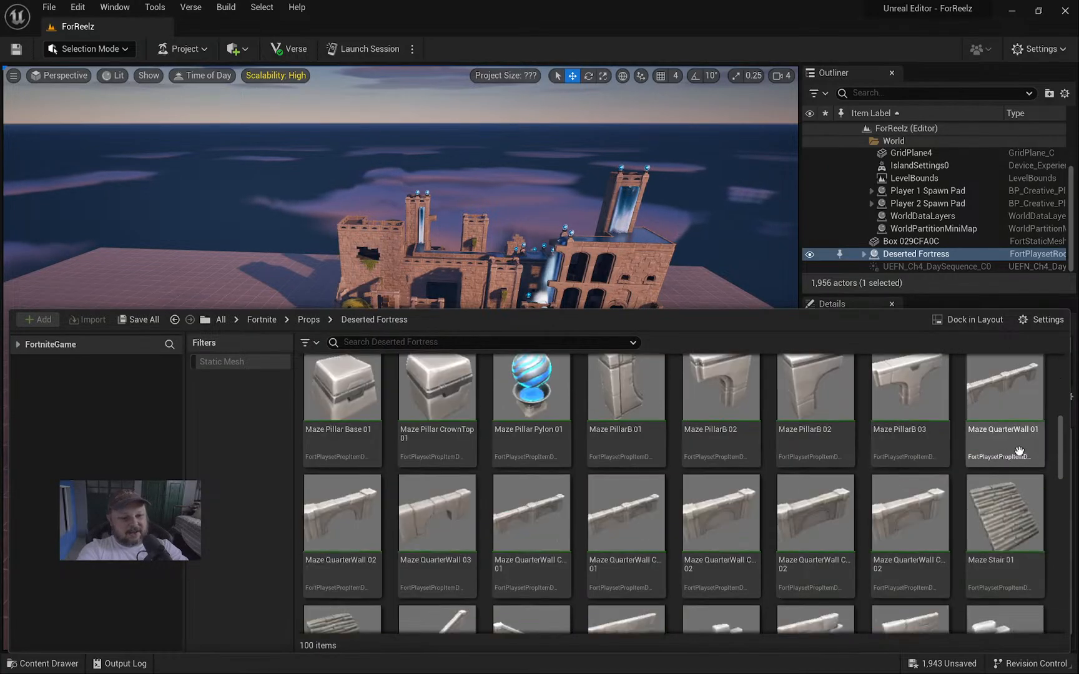
pyautogui.moveTo(1060, 453); pyautogui.dragTo(1059, 614)
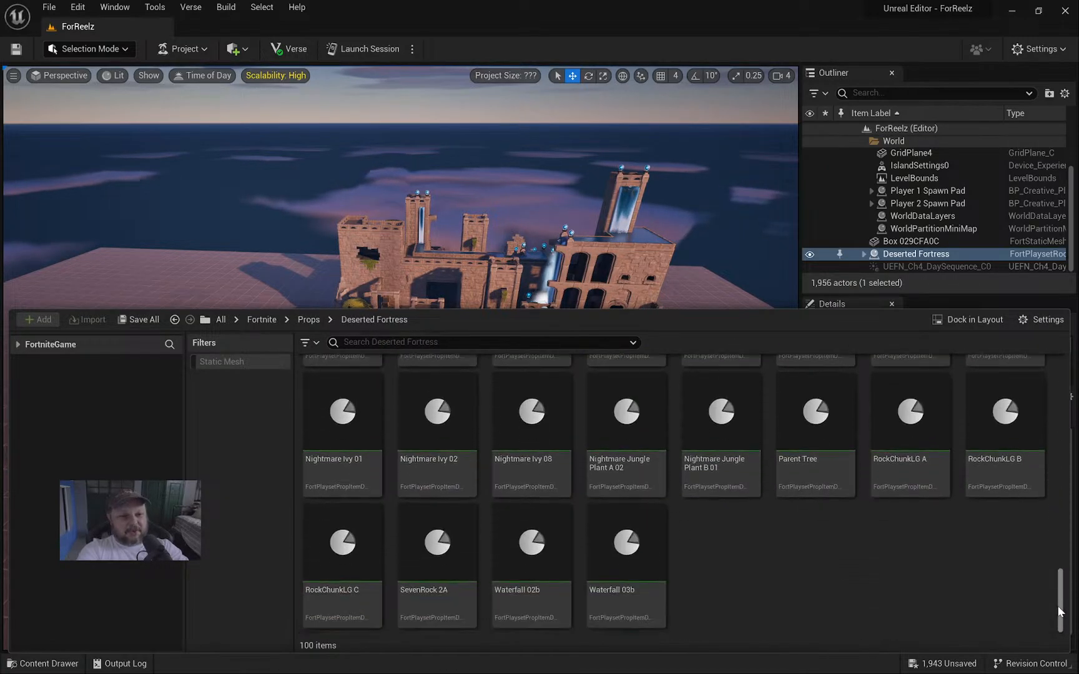
pyautogui.scroll(4, 1010, 485)
pyautogui.scroll(-3, 817, 506)
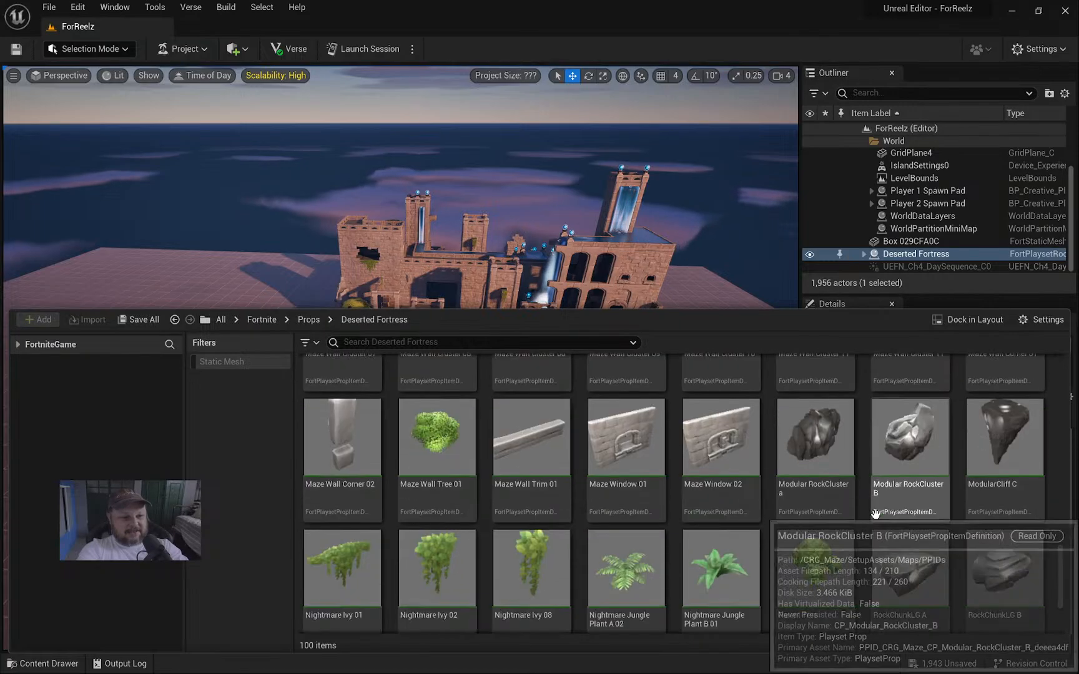
pyautogui.scroll(6, 814, 511)
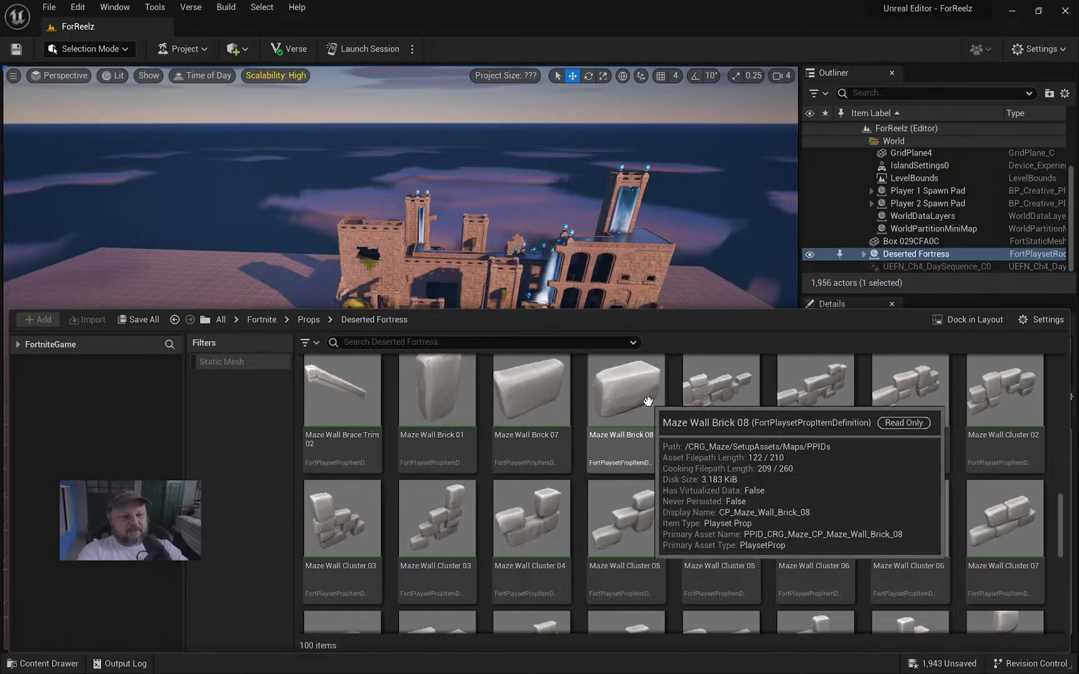
pyautogui.scroll(3, 625, 459)
pyautogui.scroll(5, 658, 465)
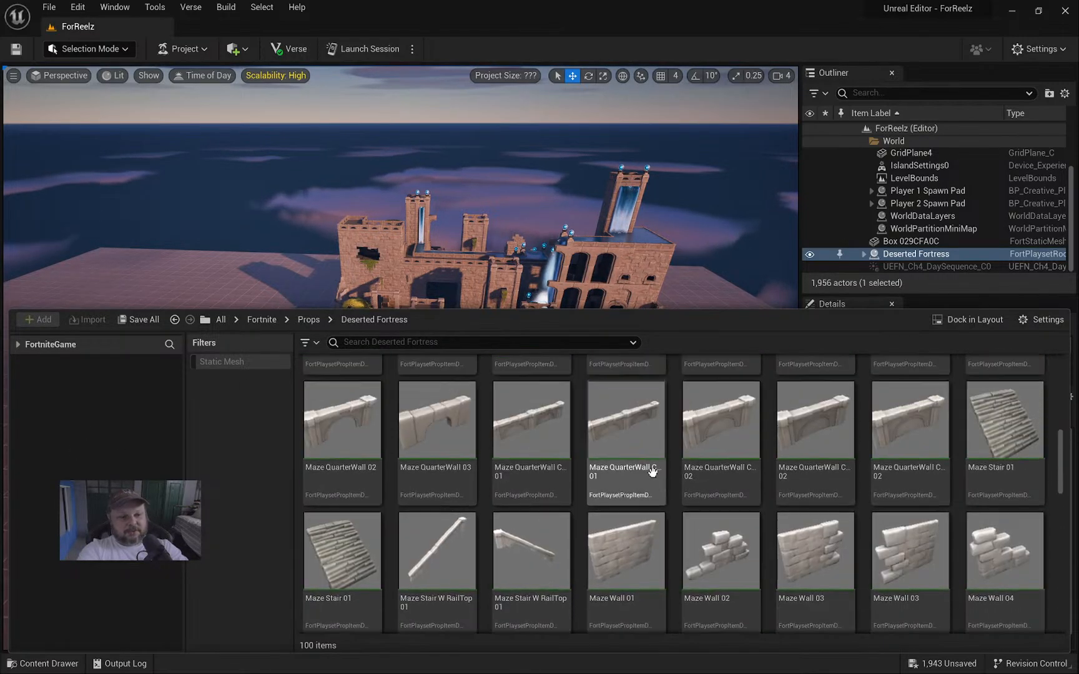
pyautogui.scroll(5, 630, 468)
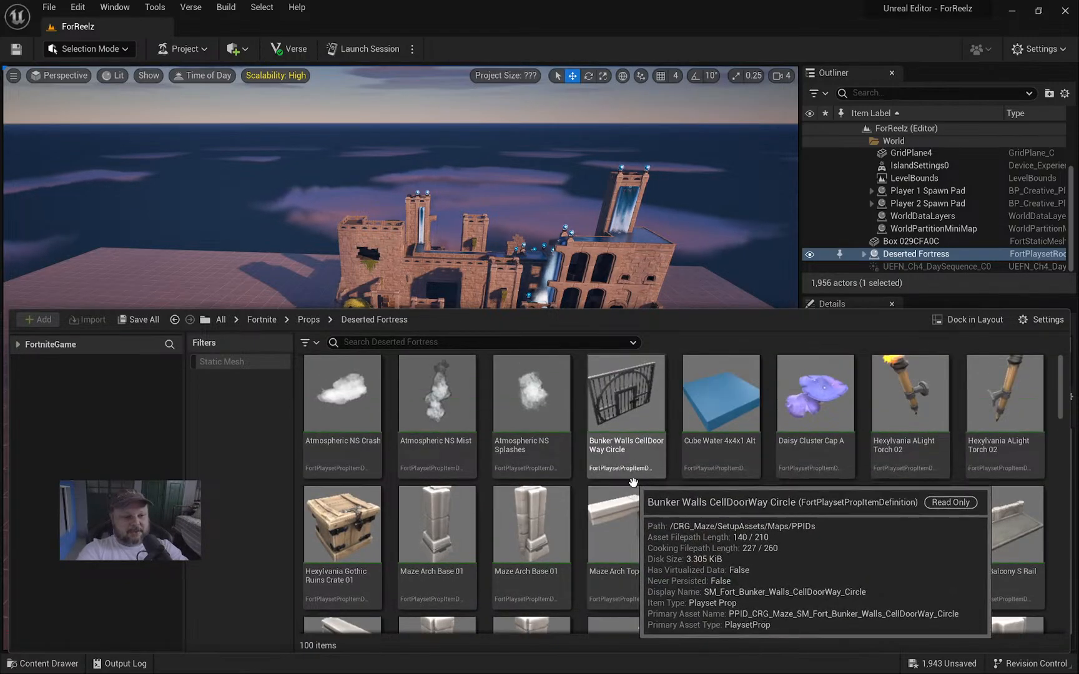
pyautogui.hotkey('ctrl', 'space')
# Fly the viewport camera around to a close view facing the Deserted Fortress front.
pyautogui.moveTo(399, 358); pyautogui.dragTo(453, 251, button='right')
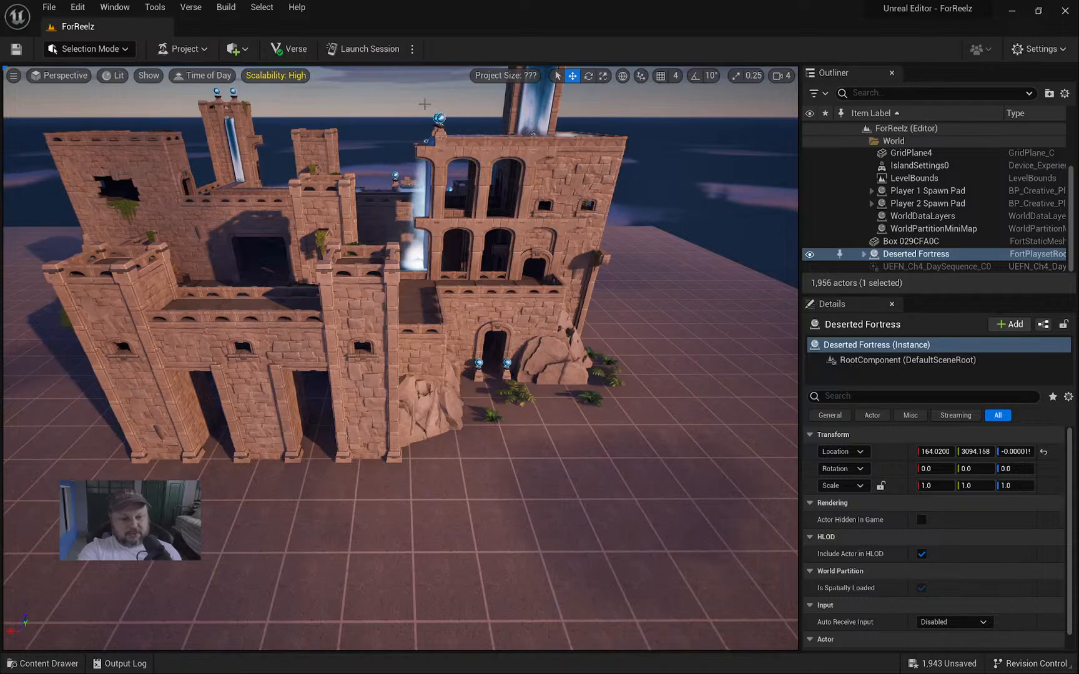
pyautogui.moveTo(461, 329)
pyautogui.mouseDown(button='right')
pyautogui.moveTo(462, 295)
pyautogui.moveTo(451, 312)
pyautogui.moveTo(478, 300)
pyautogui.moveTo(446, 365)
pyautogui.moveTo(481, 334)
pyautogui.moveTo(454, 336)
pyautogui.mouseUp(button='right')
pyautogui.moveTo(468, 427)
pyautogui.mouseDown(button='right')
pyautogui.moveTo(462, 412)
pyautogui.moveTo(467, 427)
pyautogui.mouseUp(button='right')
pyautogui.hotkey('ctrl', 'space')
pyautogui.hotkey('ctrl', 'space')
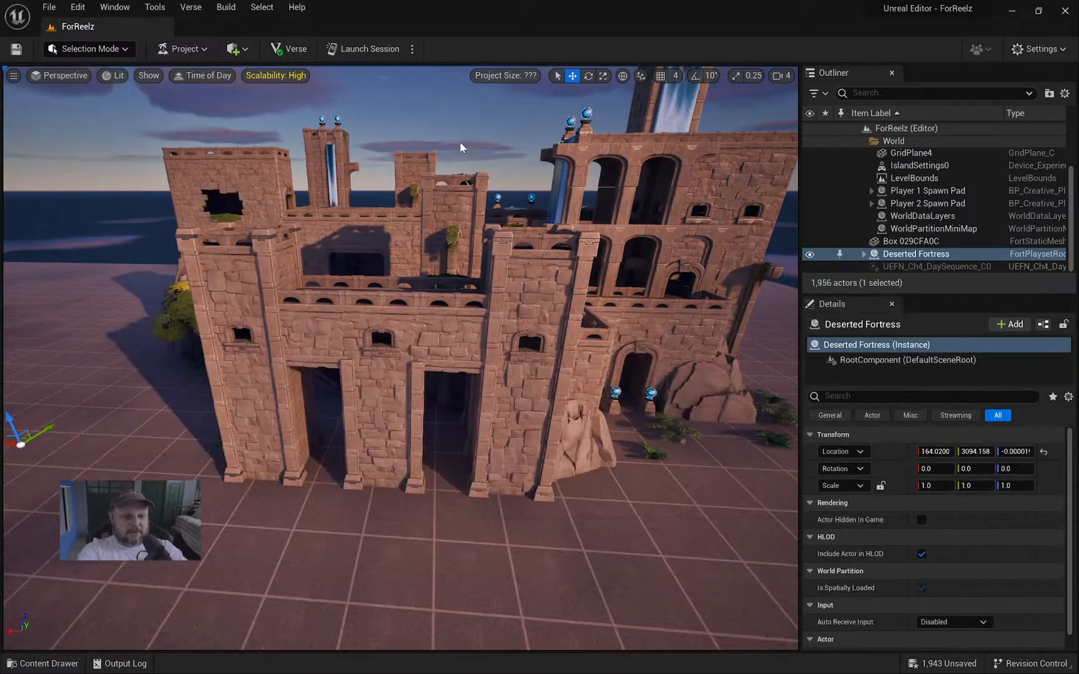
# Launch a session and save all unsaved content, which fails upload validation.
pyautogui.click(374, 50)
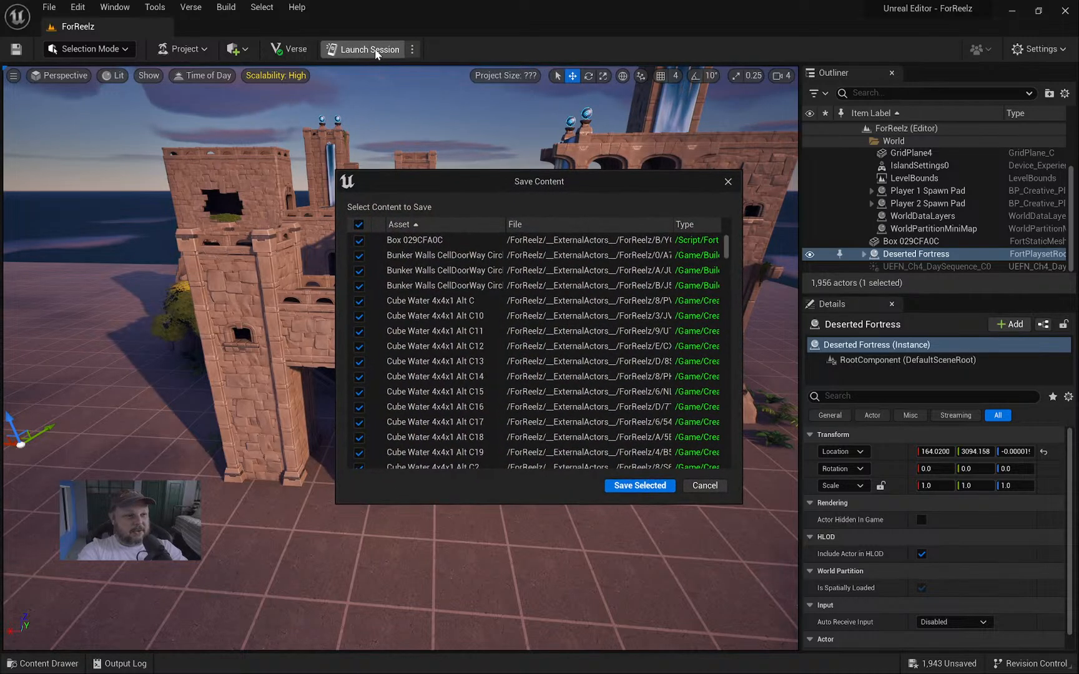
pyautogui.click(656, 490)
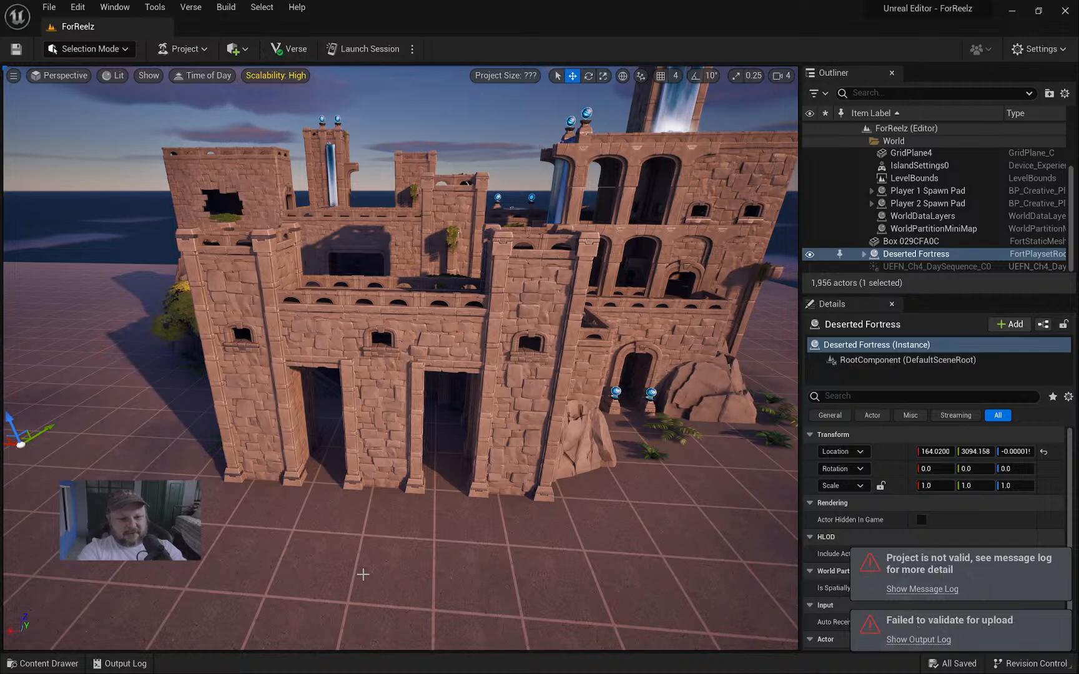
# Read the upload errors in the Output Log, close it, and retry Launch Session.
pyautogui.click(107, 666)
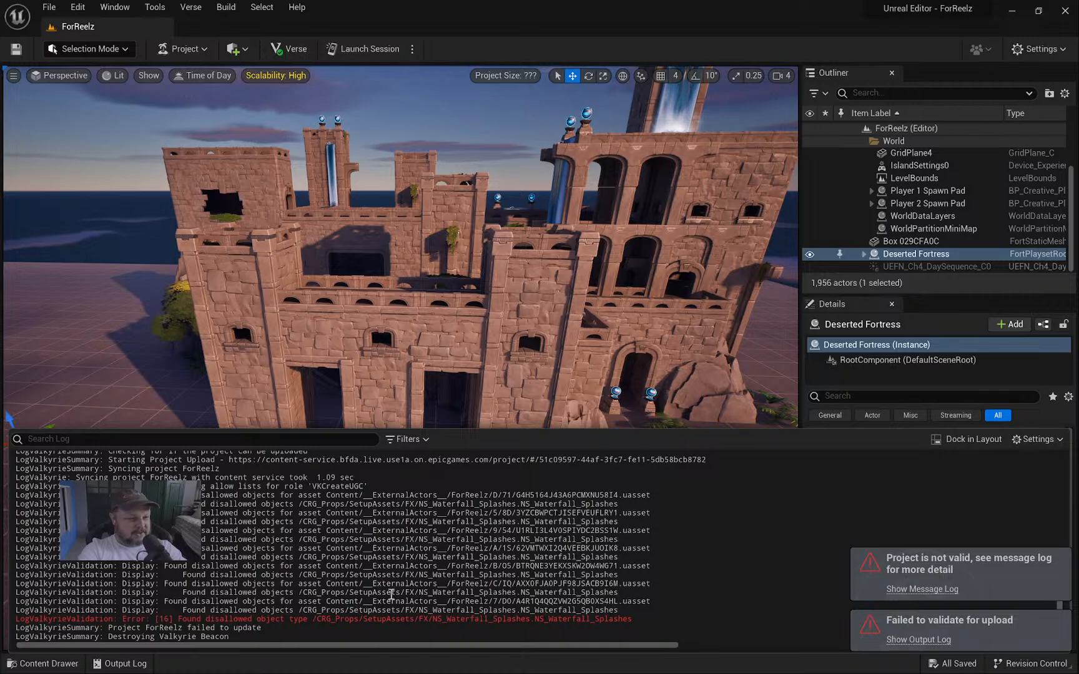
pyautogui.click(491, 363)
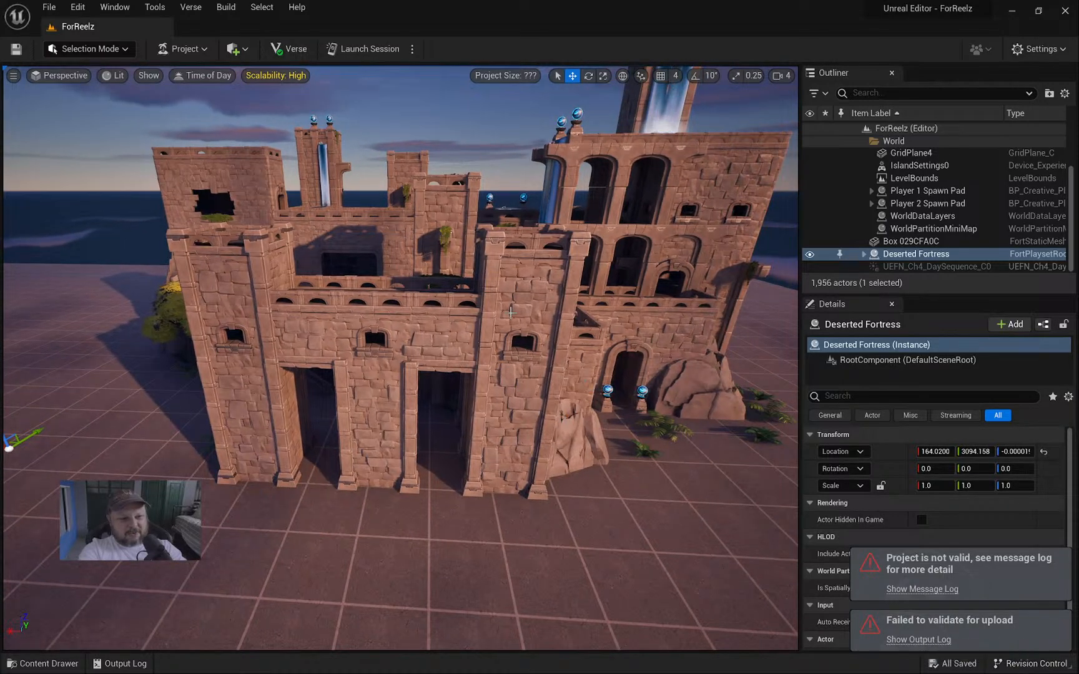
pyautogui.click(367, 50)
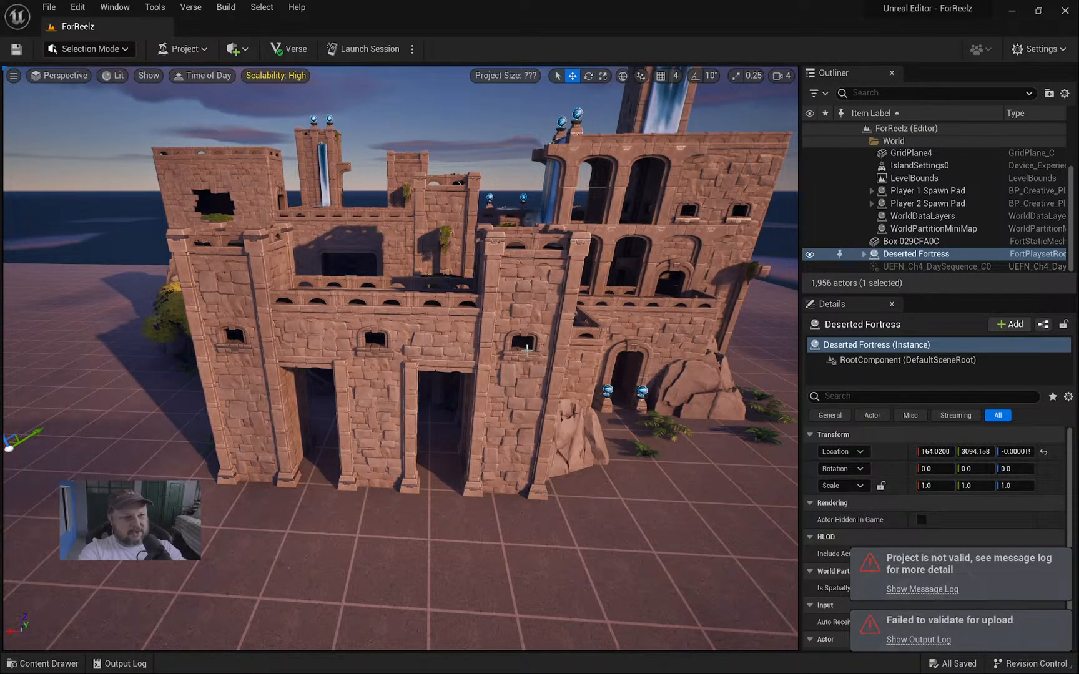
# Fly the viewport back and above the fortress, then minimize the editor.
pyautogui.moveTo(527, 351)
pyautogui.mouseDown(button='right')
pyautogui.moveTo(615, 399)
pyautogui.moveTo(509, 347)
pyautogui.mouseUp(button='right')
pyautogui.press('s')
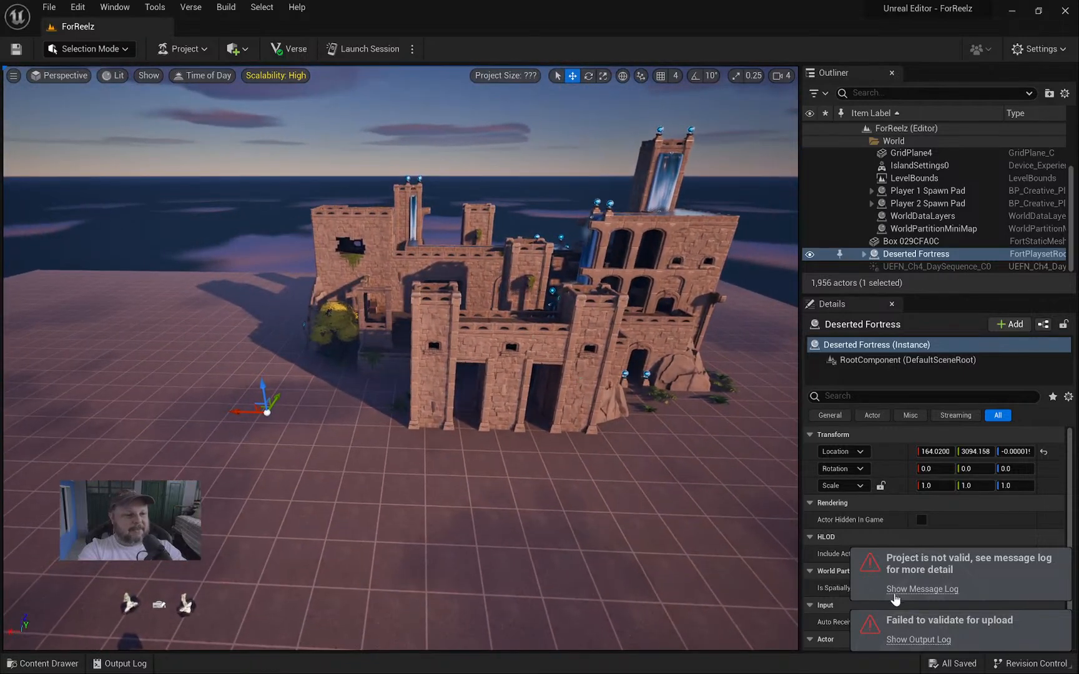
pyautogui.click(1037, 664)
pyautogui.click(1037, 666)
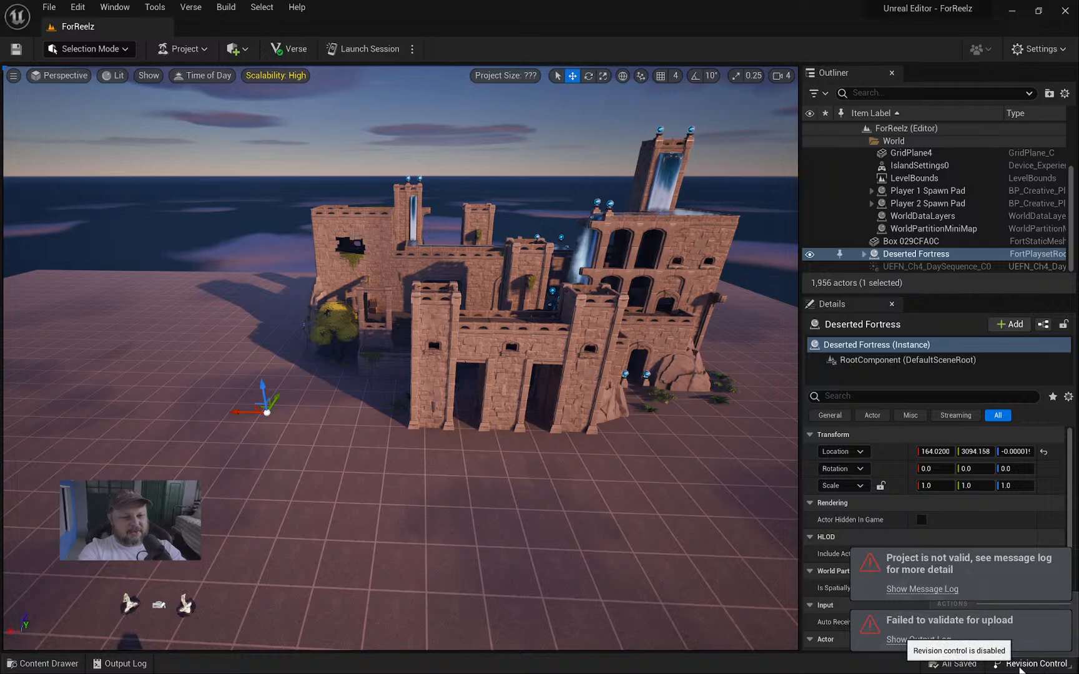
pyautogui.moveTo(560, 439); pyautogui.dragTo(623, 454, button='right')
pyautogui.press('w')
pyautogui.press('e')
pyautogui.press('a')
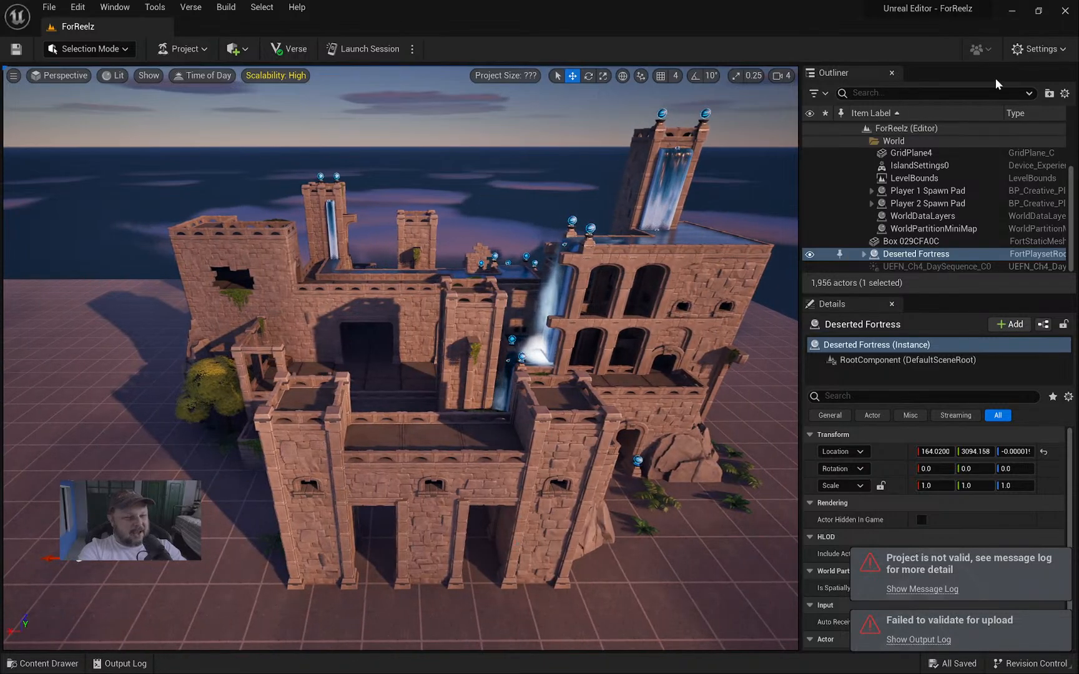
pyautogui.click(1012, 13)
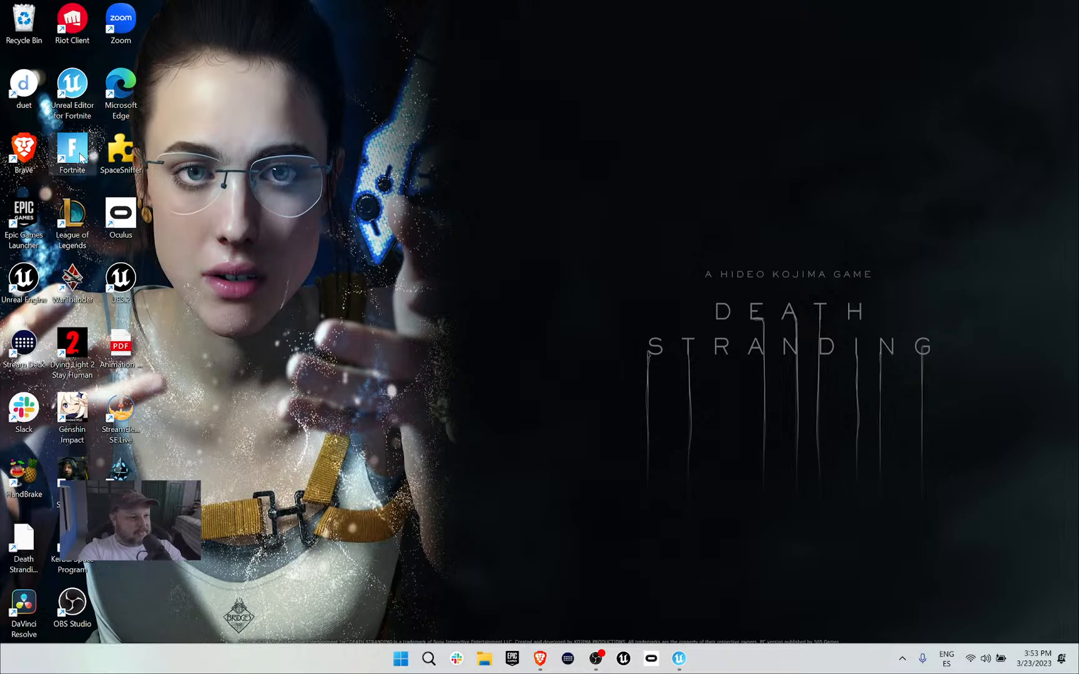
# Glance at the Sketchfab page in Brave, then switch back to Unreal Editor.
pyautogui.hotkey('alt', 'Tab')
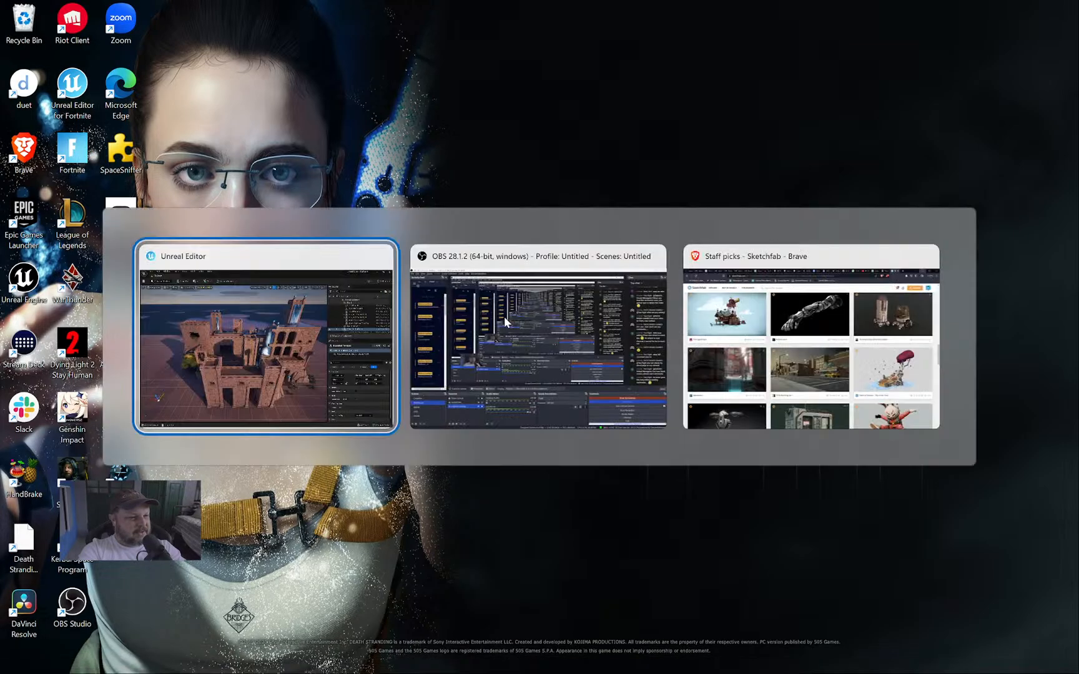
pyautogui.click(780, 352)
pyautogui.hotkey('alt', 'Tab')
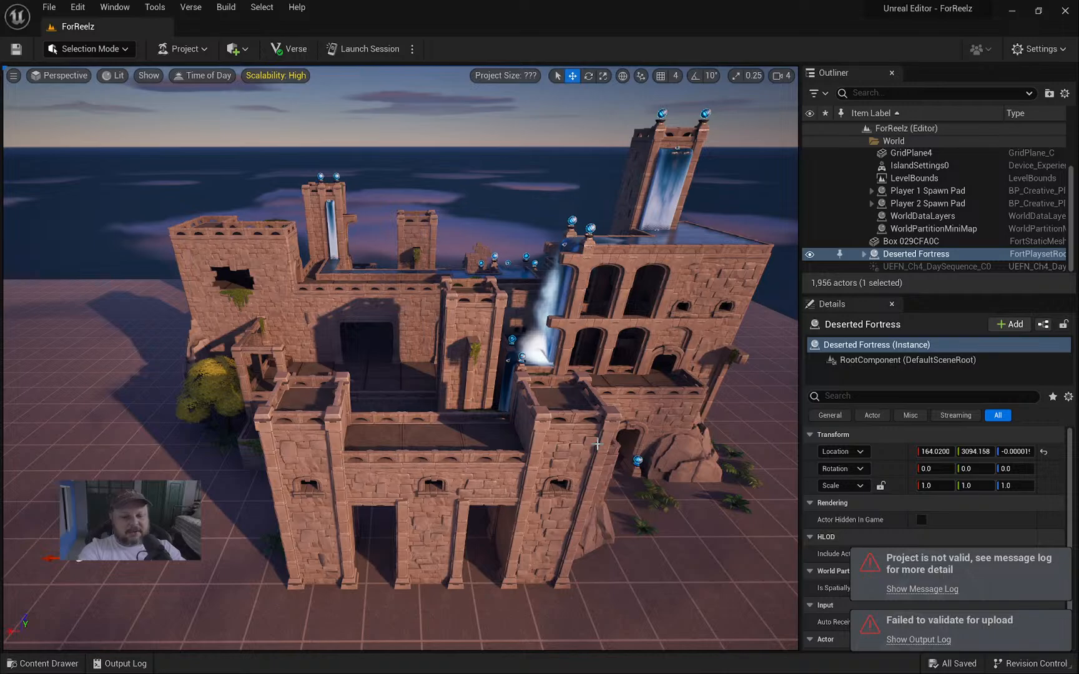
pyautogui.moveTo(449, 426); pyautogui.dragTo(459, 455, button='right')
pyautogui.moveTo(599, 518); pyautogui.dragTo(560, 459, button='right')
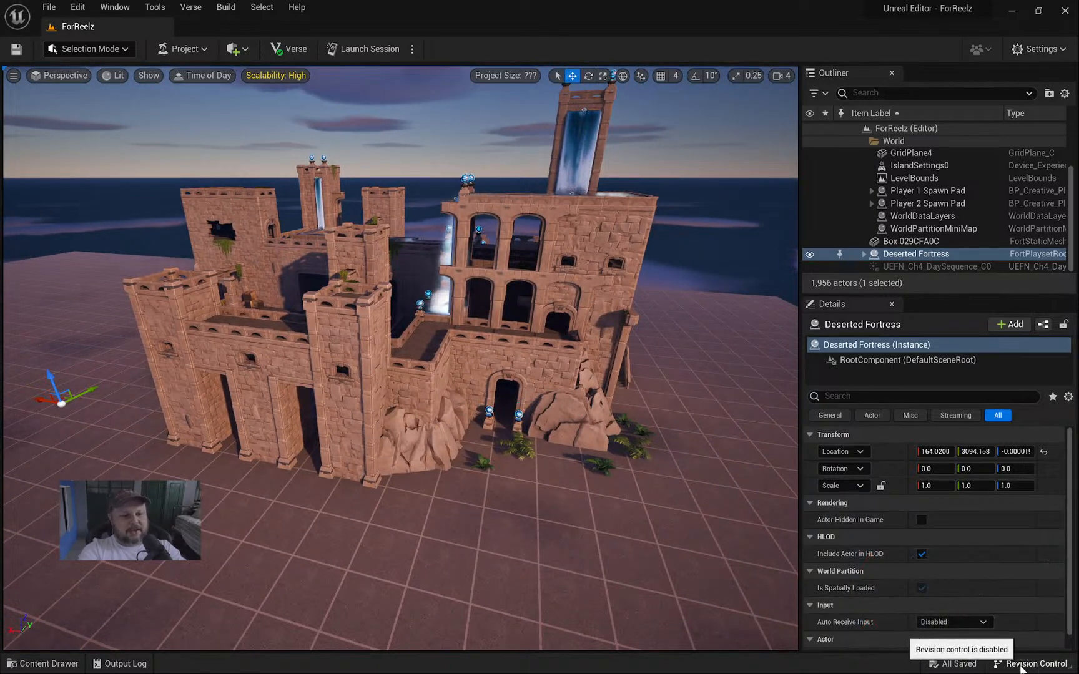
pyautogui.moveTo(400, 350); pyautogui.dragTo(487, 354, button='right')
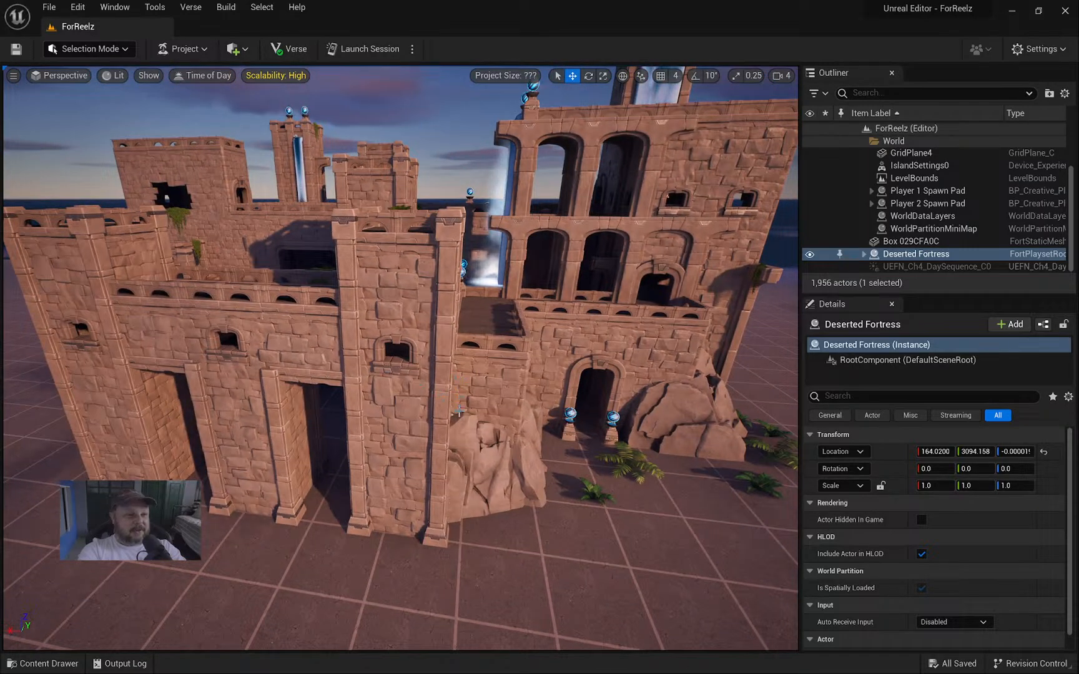
# Reopen the content drawer and scroll through the Deserted Fortress props.
pyautogui.hotkey('ctrl', 'space')
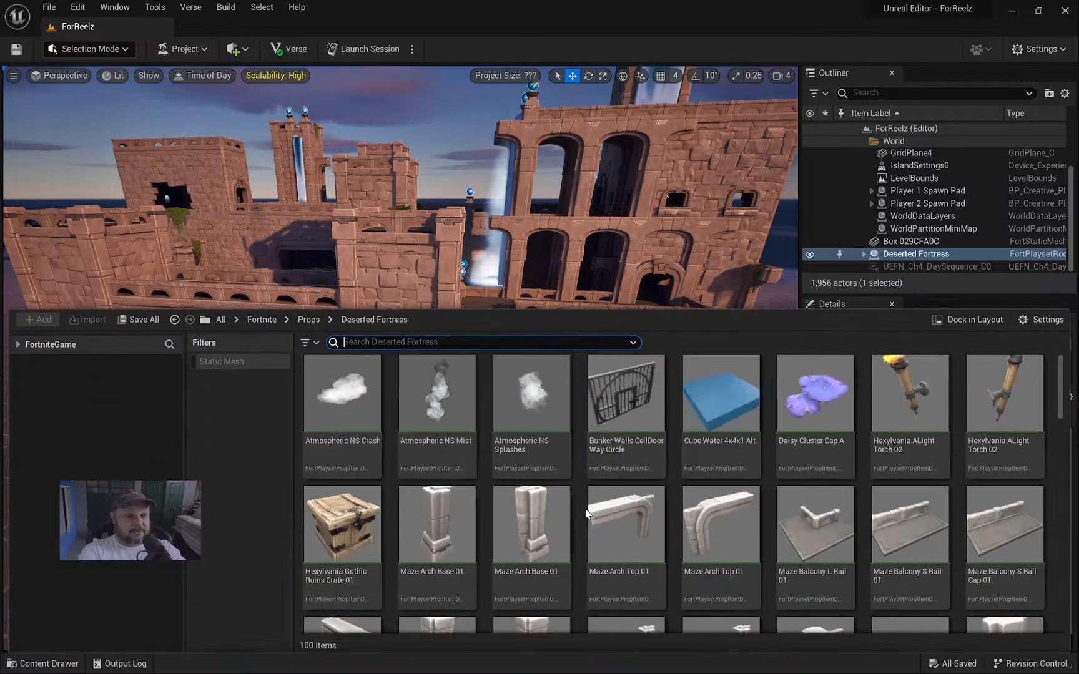
pyautogui.scroll(-5, 582, 505)
pyautogui.scroll(-10, 581, 505)
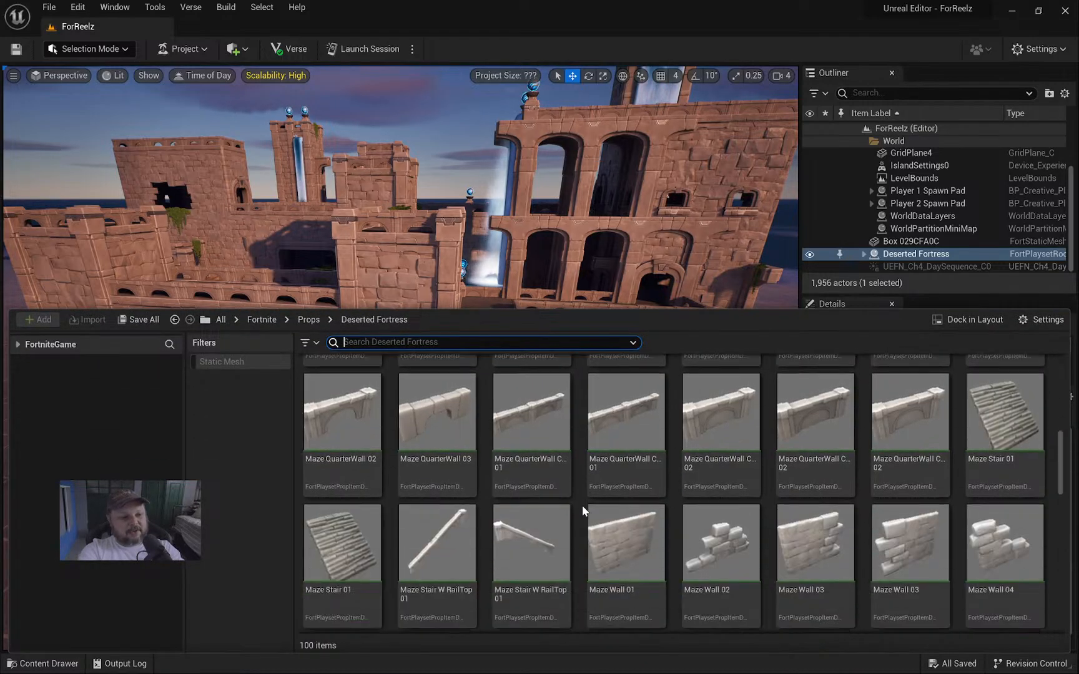
pyautogui.scroll(-2, 582, 506)
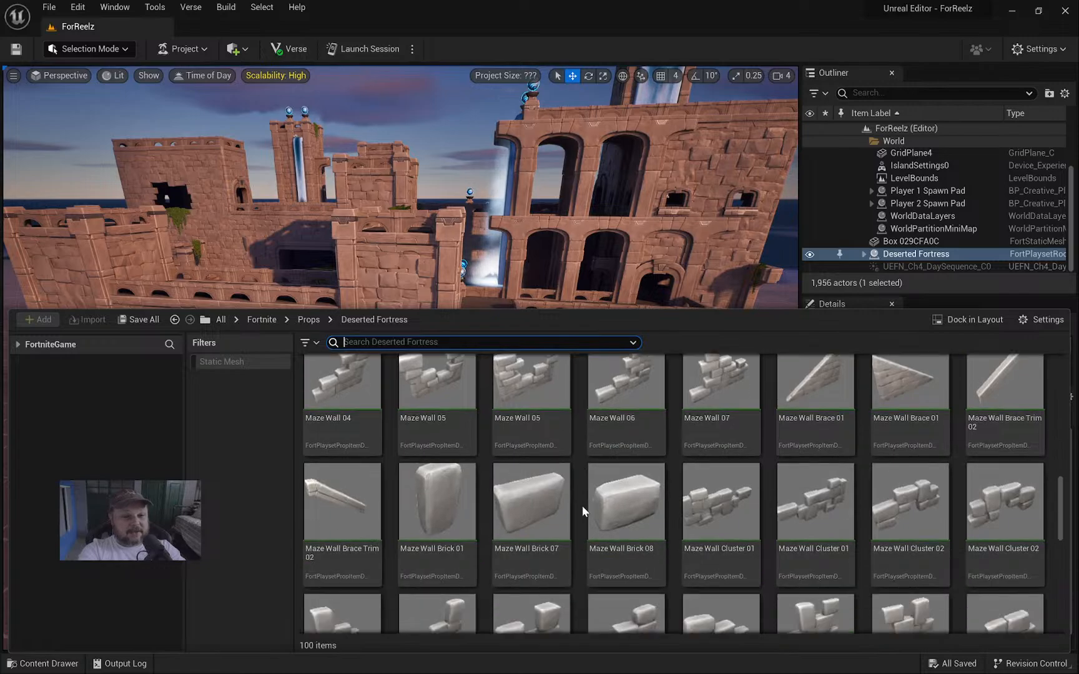
pyautogui.scroll(3, 582, 506)
pyautogui.scroll(12, 582, 505)
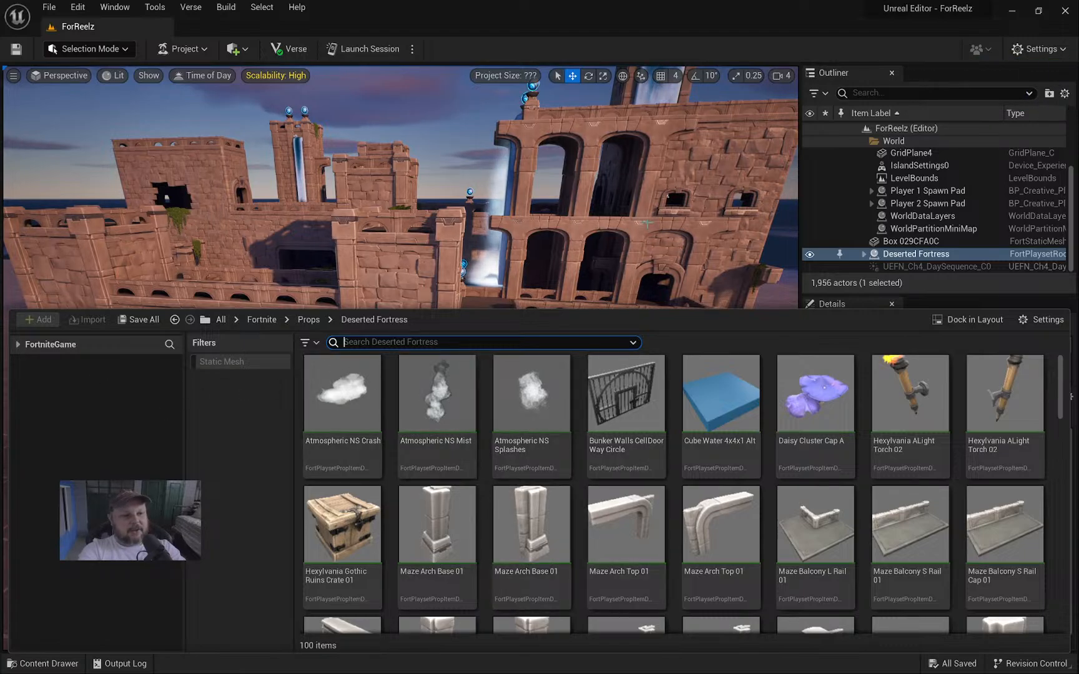
# Back the view off to see the whole fortress, undoing an accidental rock cluster rotation.
pyautogui.moveTo(648, 223); pyautogui.dragTo(120, 398, button='right')
pyautogui.press('s')
pyautogui.moveTo(434, 157); pyautogui.dragTo(232, 309, button='right')
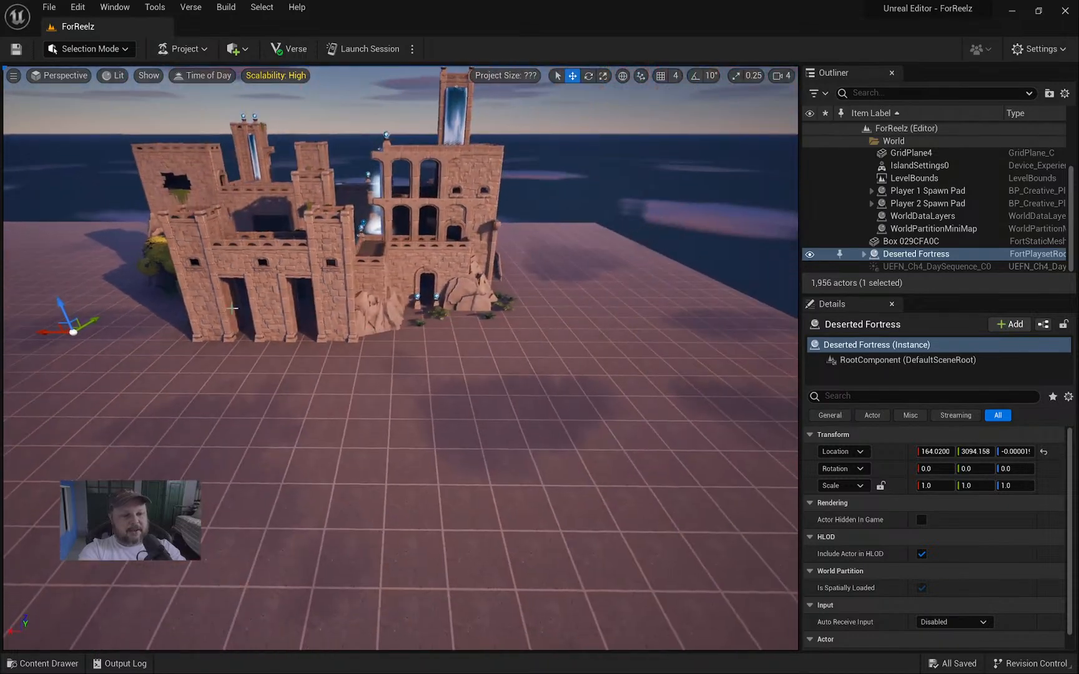
pyautogui.press('e')
pyautogui.moveTo(88, 346); pyautogui.dragTo(86, 350)
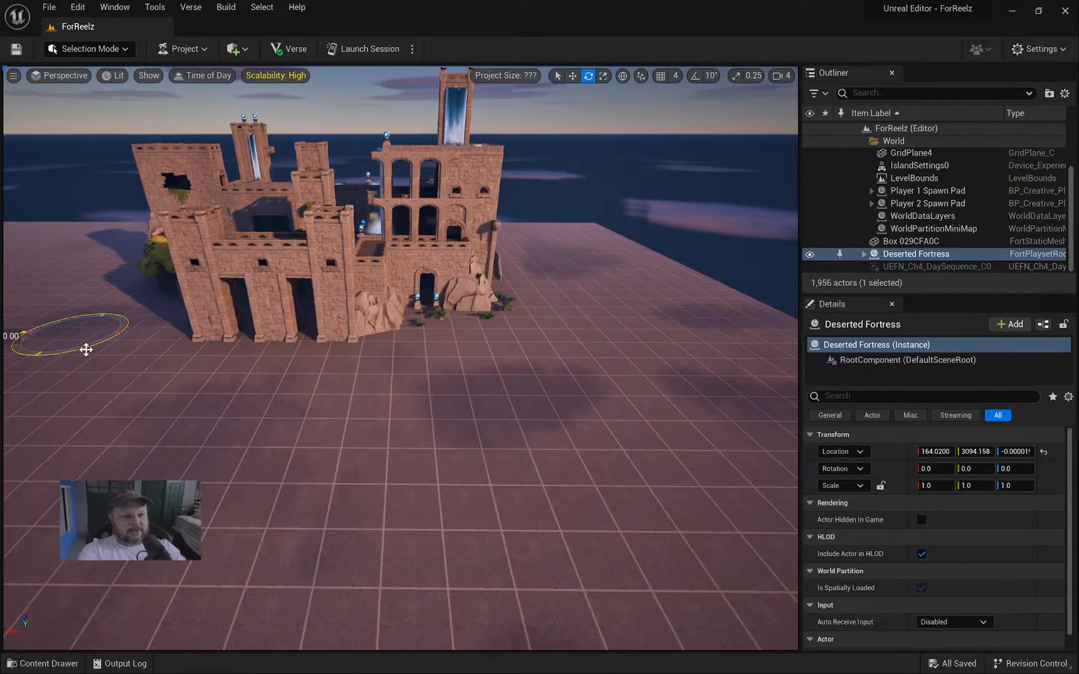
pyautogui.rightClick(399, 294)
pyautogui.moveTo(390, 311); pyautogui.dragTo(275, 333, button='right')
pyautogui.press('w')
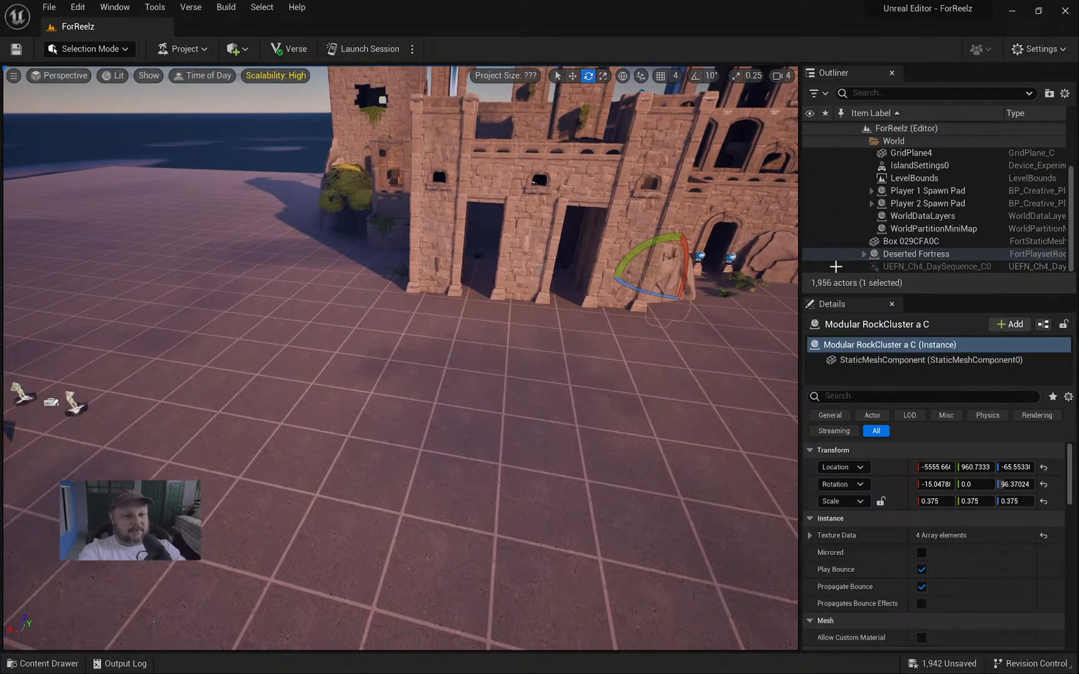
pyautogui.hotkey('ctrl', 'z')
pyautogui.moveTo(469, 232); pyautogui.dragTo(431, 241, button='right')
pyautogui.press('w')
pyautogui.press('q')
# Select a fortress wall piece and the stone cluster on the column, then fly toward the wall.
pyautogui.click(417, 210)
pyautogui.press('w')
pyautogui.press('w')
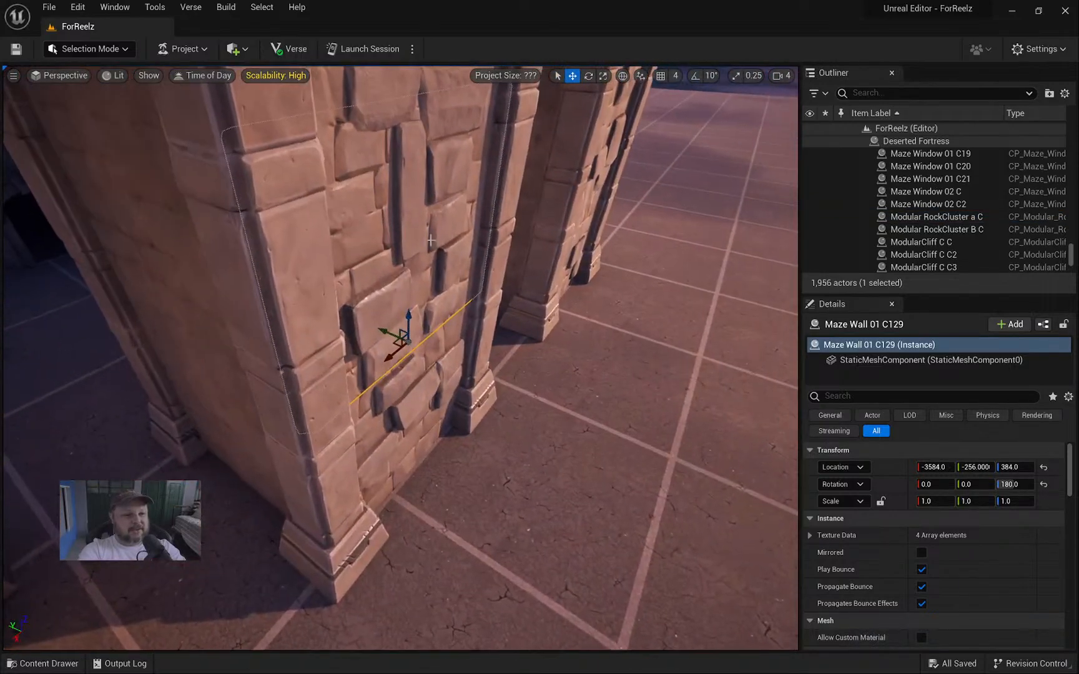
pyautogui.click(420, 402)
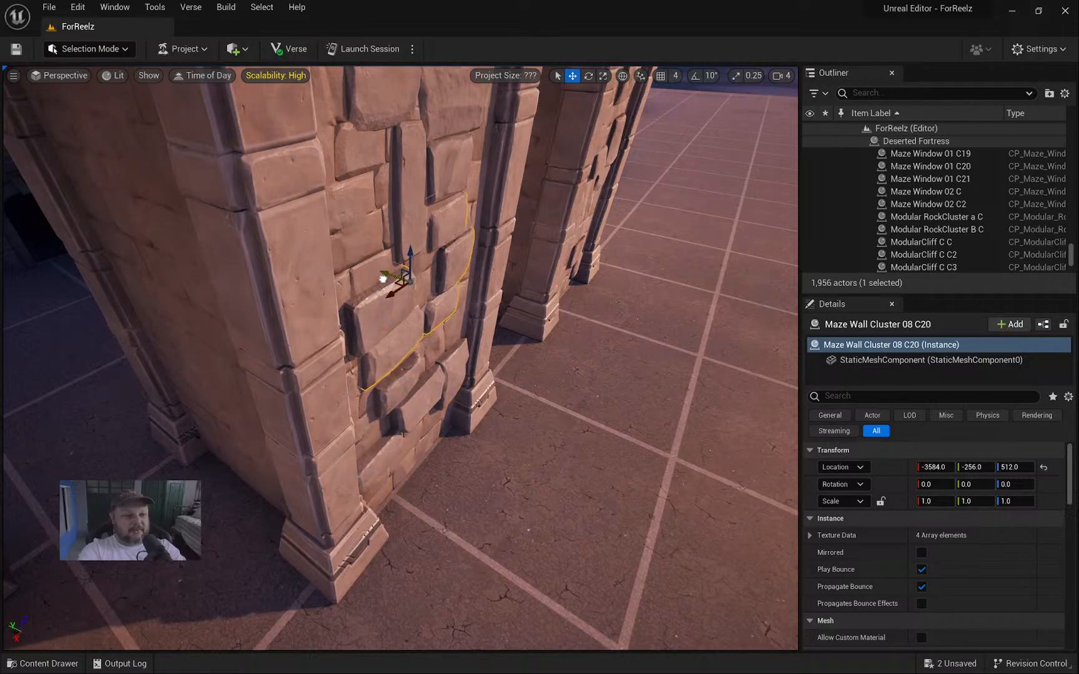
pyautogui.moveTo(382, 279); pyautogui.dragTo(193, 213, button='right')
pyautogui.press('d')
pyautogui.press('a')
pyautogui.moveTo(400, 193); pyautogui.dragTo(559, 327, button='right')
pyautogui.press('w')
# Fly through the doorway into the courtyard, the dark passage, and out to the torch-lit gates.
pyautogui.press('d')
pyautogui.press('w')
pyautogui.press('d')
pyautogui.press('w')
pyautogui.press('w')
pyautogui.press('d')
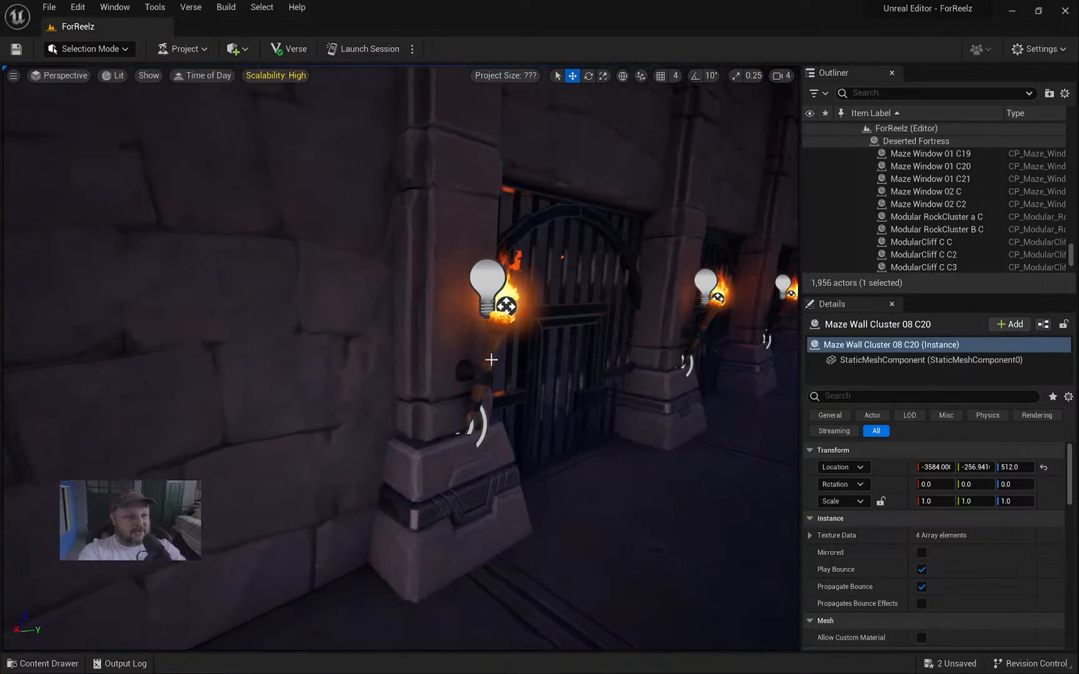
# Select the gate torch, fly to the barred gate, select a mushroom cap, then switch to Fortnite.
pyautogui.click(497, 361)
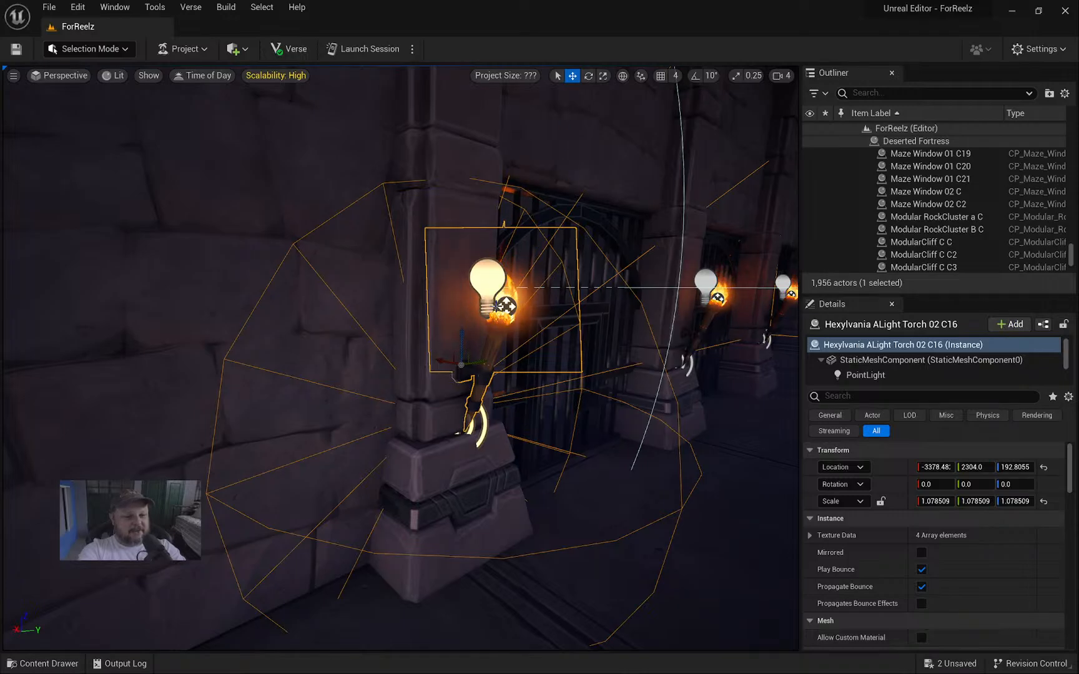
pyautogui.moveTo(451, 362); pyautogui.dragTo(446, 364, button='right')
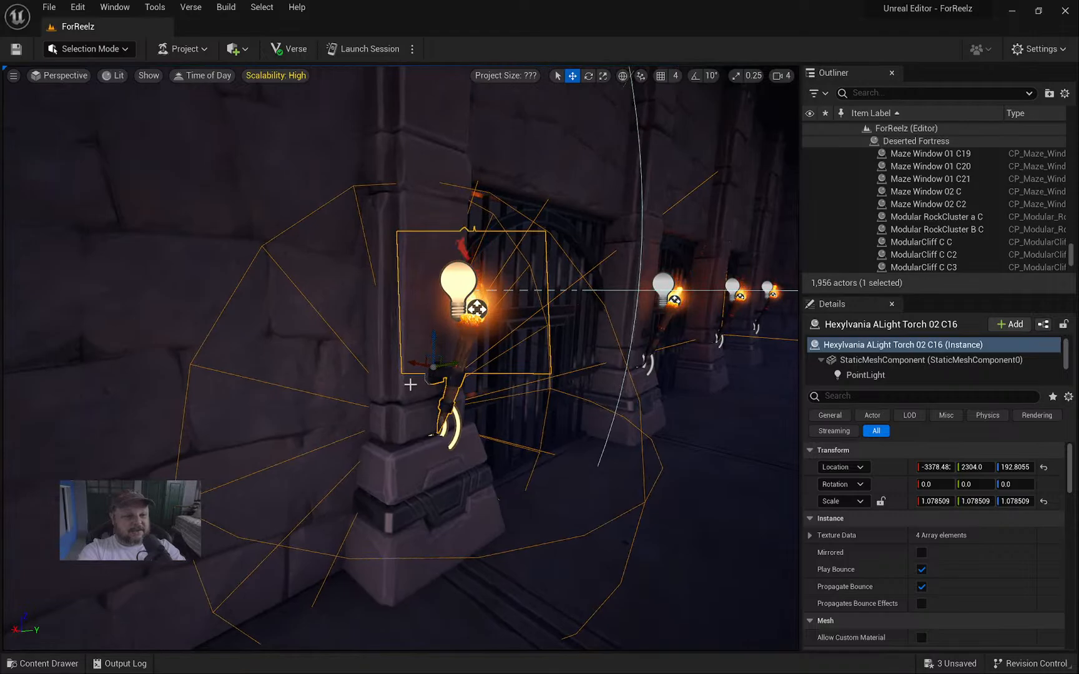
pyautogui.moveTo(407, 397); pyautogui.dragTo(225, 415, button='right')
pyautogui.press('d')
pyautogui.press('s')
pyautogui.press('a')
pyautogui.press('w')
pyautogui.press('w')
pyautogui.press('d')
pyautogui.press('s')
pyautogui.click(371, 360)
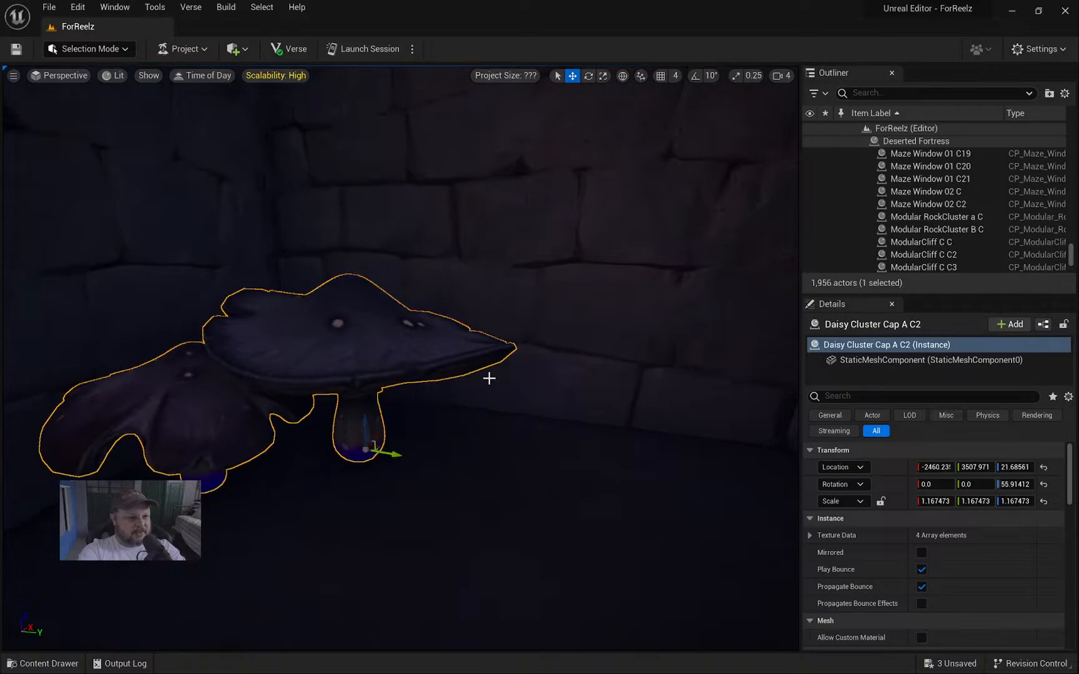
pyautogui.hotkey('alt', 'Tab')
# Bring the Fortnite lobby to the front after briefly checking the streaming software.
pyautogui.click(802, 361)
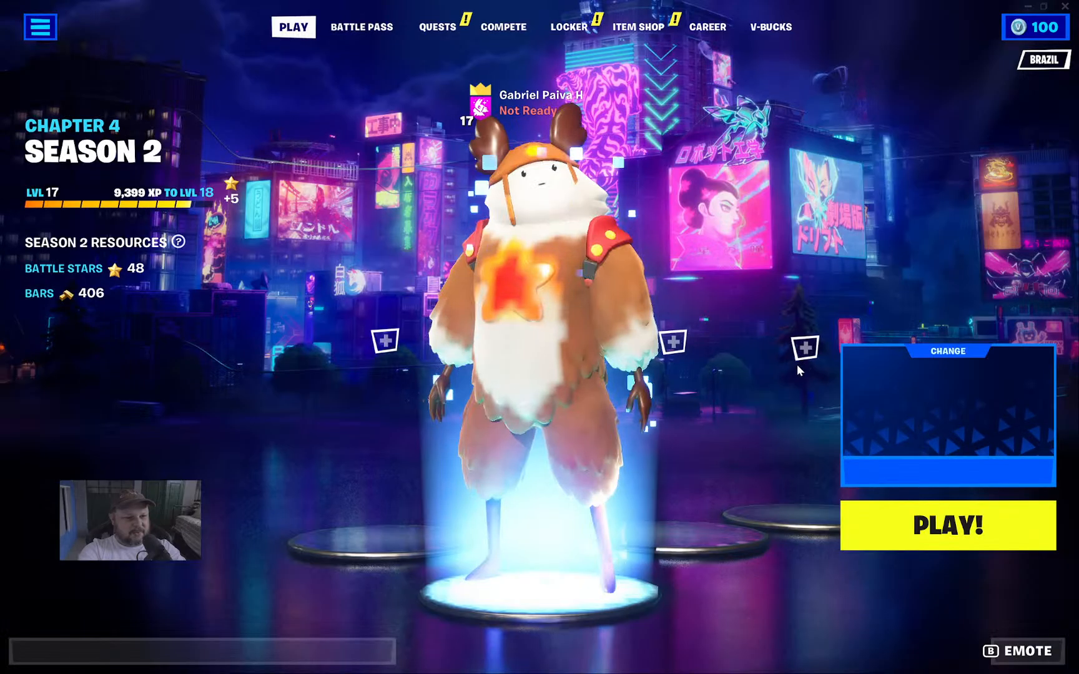
pyautogui.hotkey('alt', 'Tab')
pyautogui.click(859, 366)
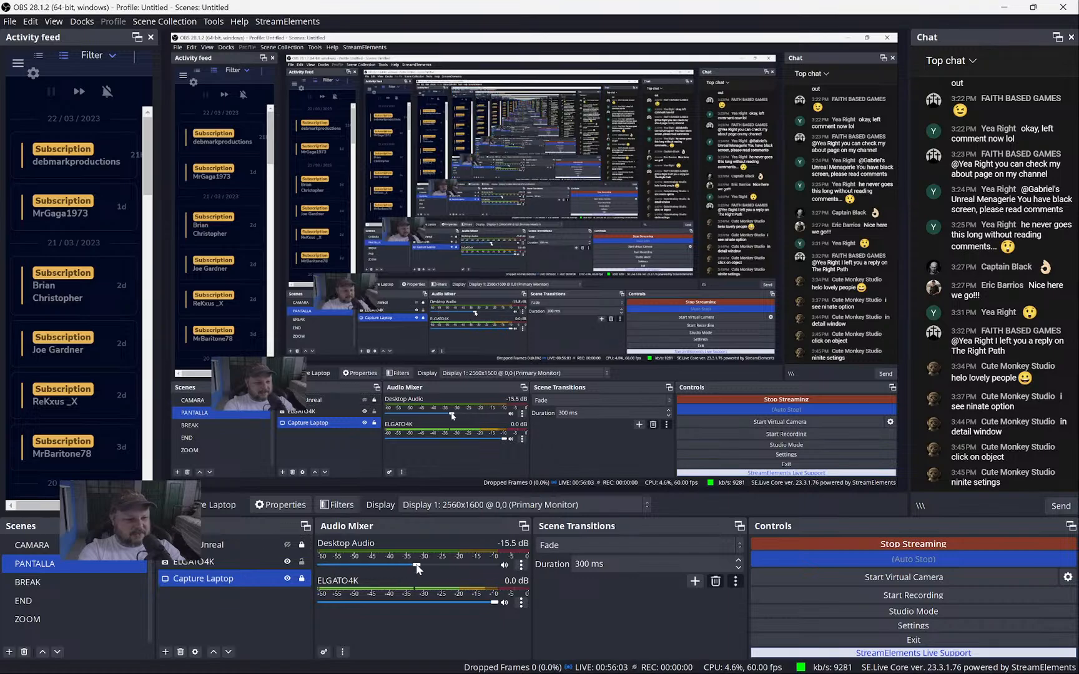
pyautogui.hotkey('alt', 'Tab')
pyautogui.click(666, 393)
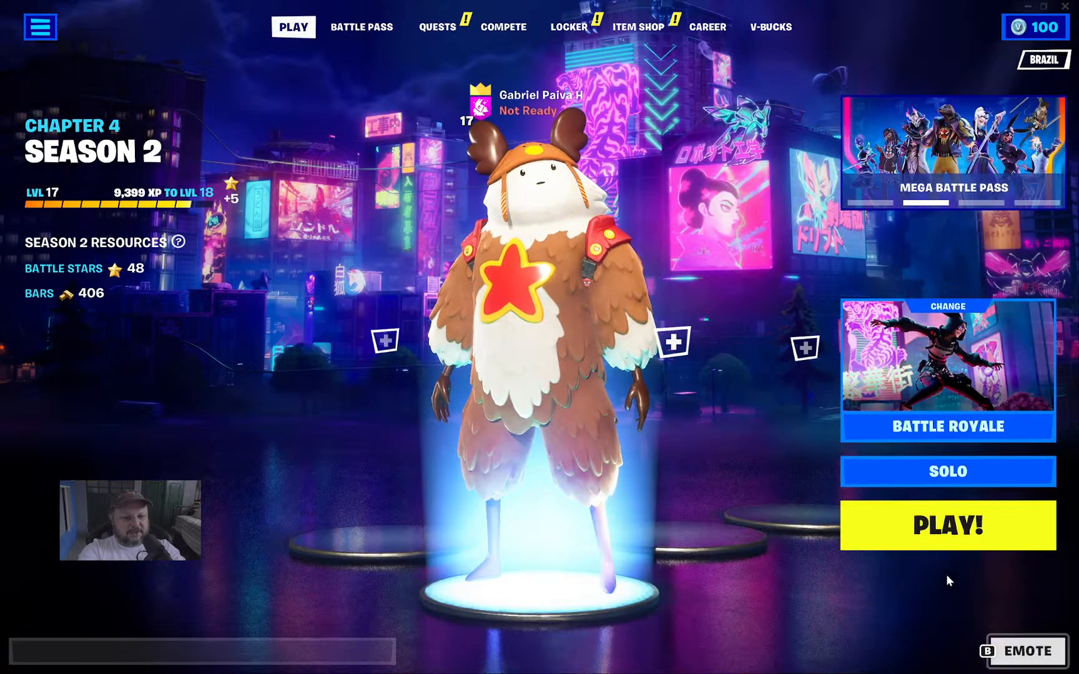
# Choose Creative as the Fortnite game mode and start it, then switch back toward the editor.
pyautogui.click(949, 397)
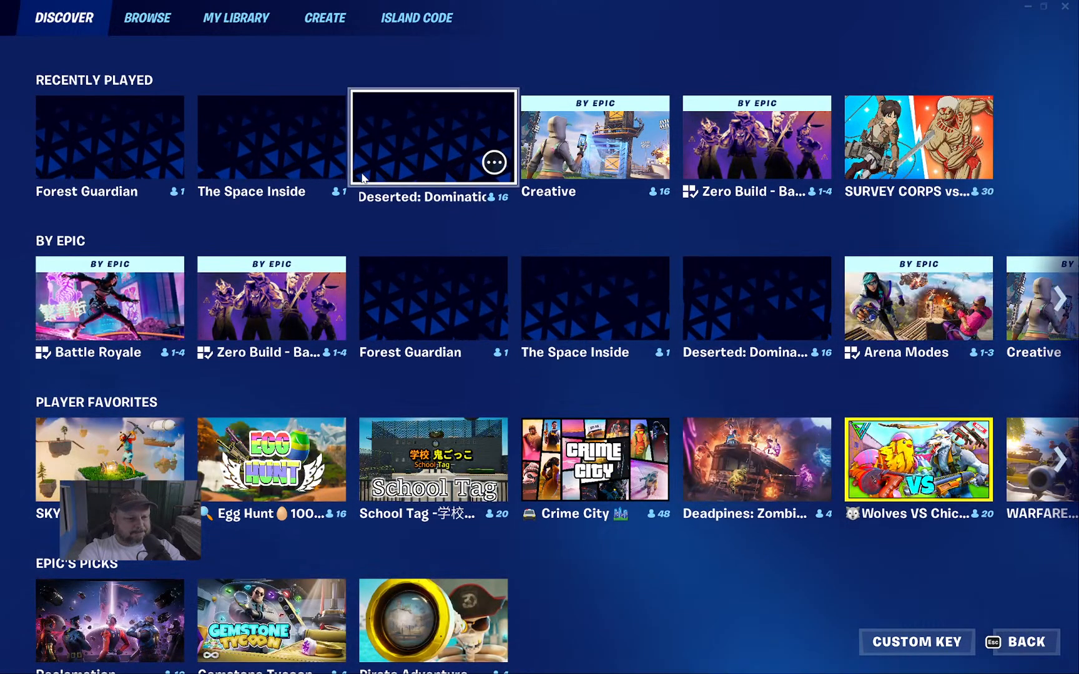
pyautogui.click(562, 149)
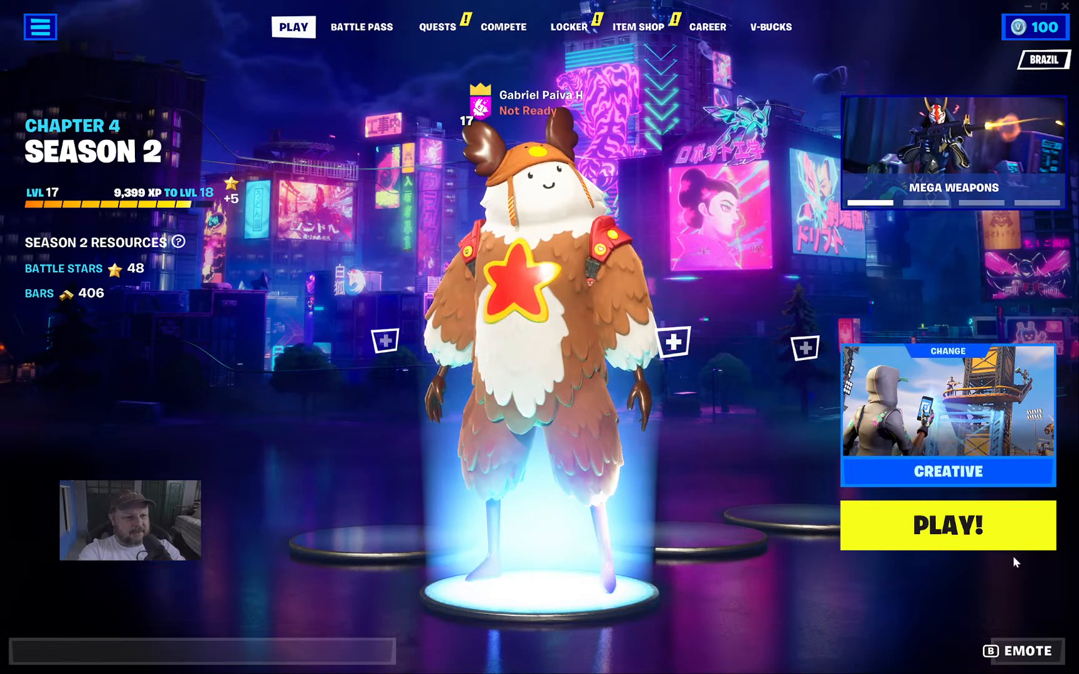
pyautogui.click(994, 530)
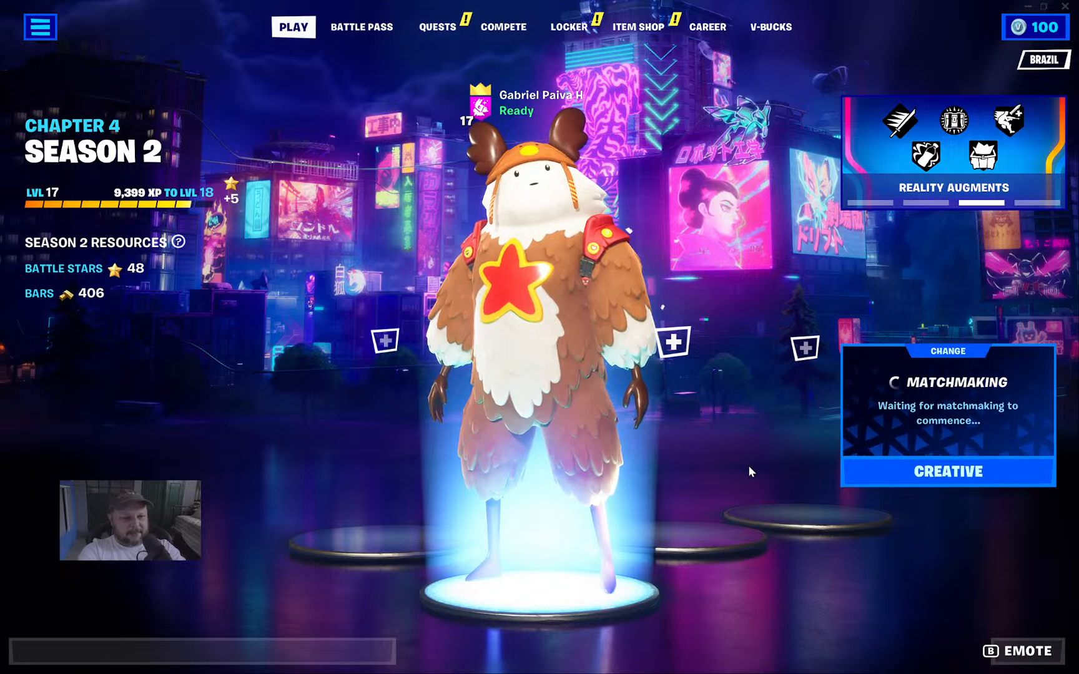
pyautogui.hotkey('alt', 'Tab')
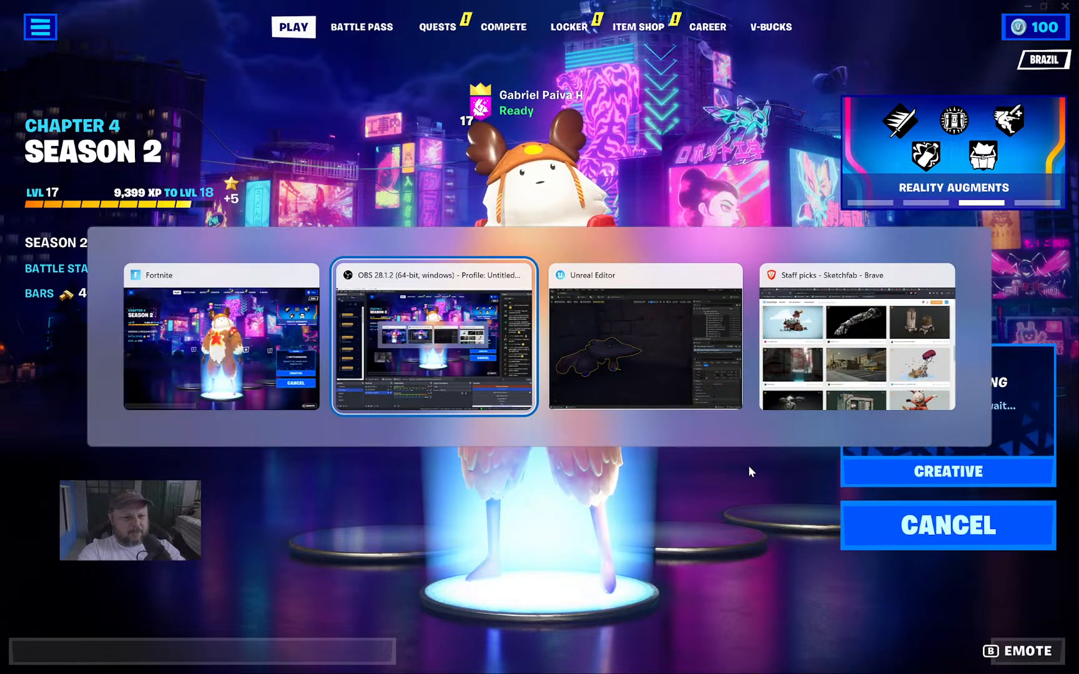
pyautogui.hotkey('alt', 'Tab')
pyautogui.hotkey('alt', 'Tab')
pyautogui.hotkey('alt', 'Tab')
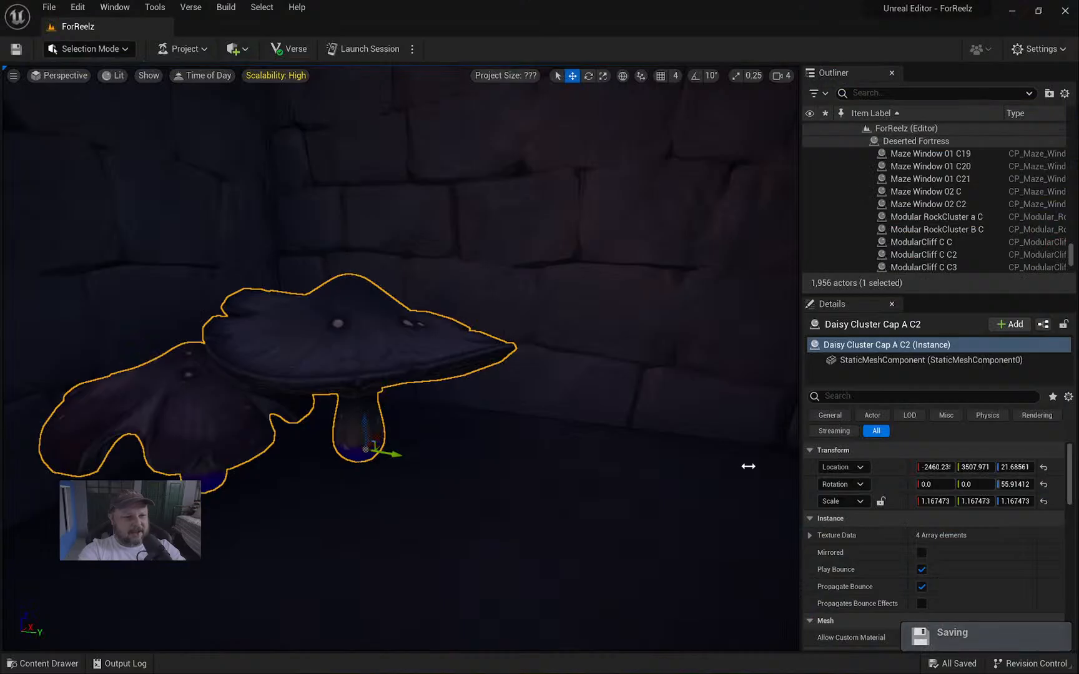
# Fly the camera back to frame the whole Deserted Fortress, then open the Quick Add menu.
pyautogui.moveTo(595, 342); pyautogui.dragTo(595, 343, button='right')
pyautogui.press('w')
pyautogui.press('w')
pyautogui.moveTo(484, 326); pyautogui.dragTo(484, 325, button='right')
pyautogui.press('w')
pyautogui.press('w')
pyautogui.press('w')
pyautogui.press('s')
pyautogui.moveTo(398, 388); pyautogui.dragTo(397, 387, button='right')
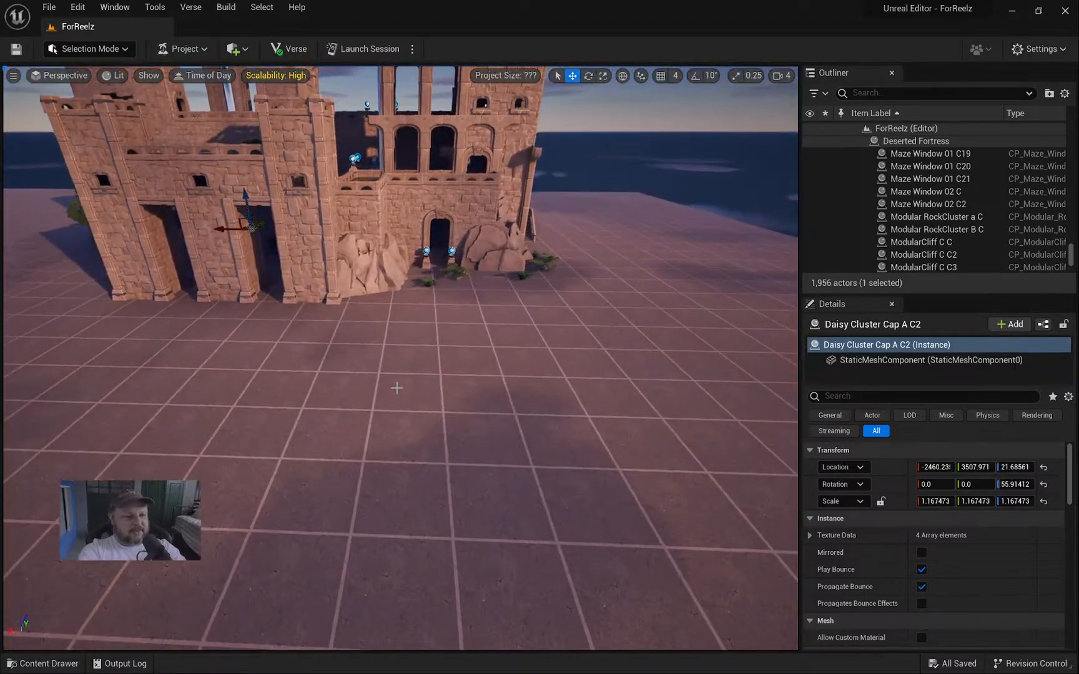
pyautogui.press('s')
pyautogui.moveTo(496, 394); pyautogui.dragTo(496, 394, button='right')
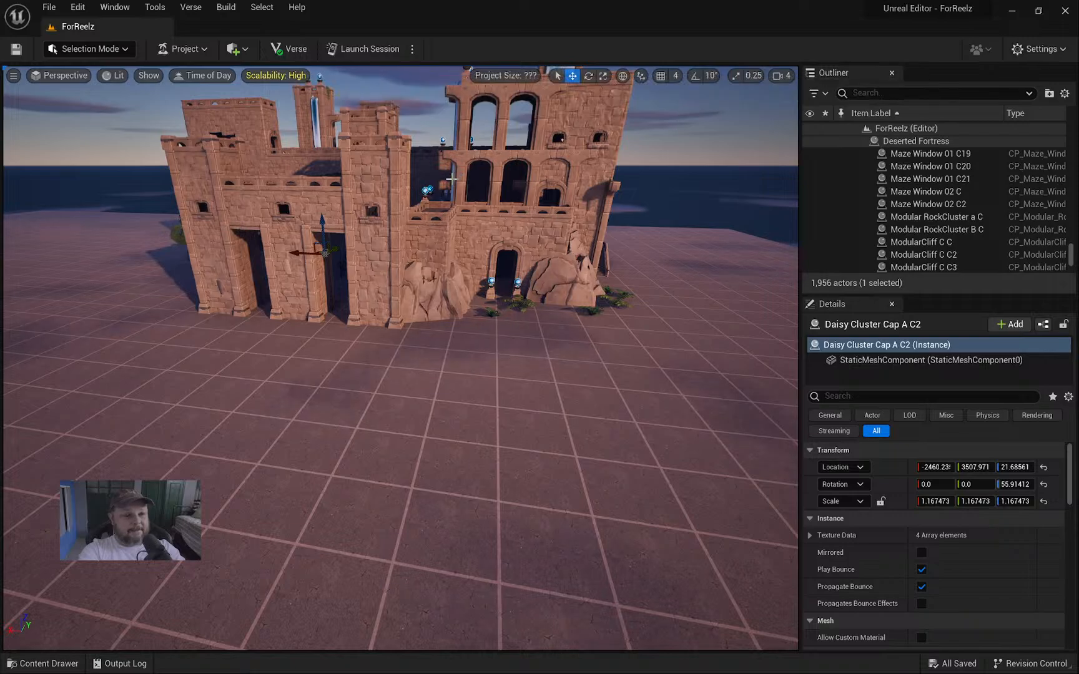
pyautogui.click(241, 50)
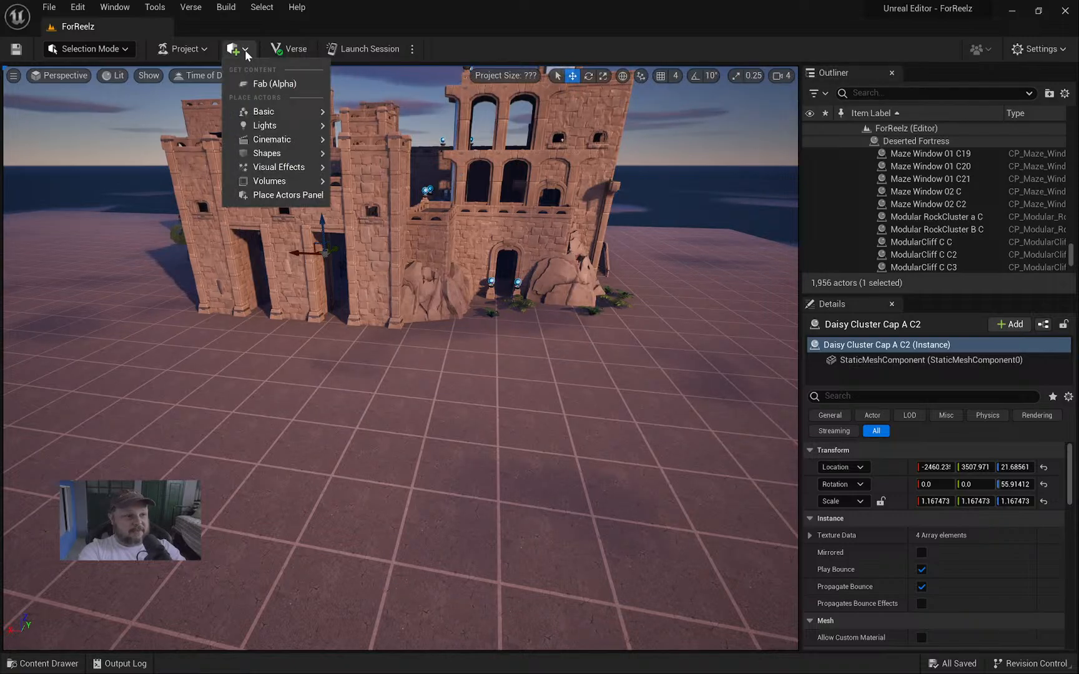
# Open Fab, browse the Medieval Village pack page, then list all FreshCan packs.
pyautogui.click(272, 85)
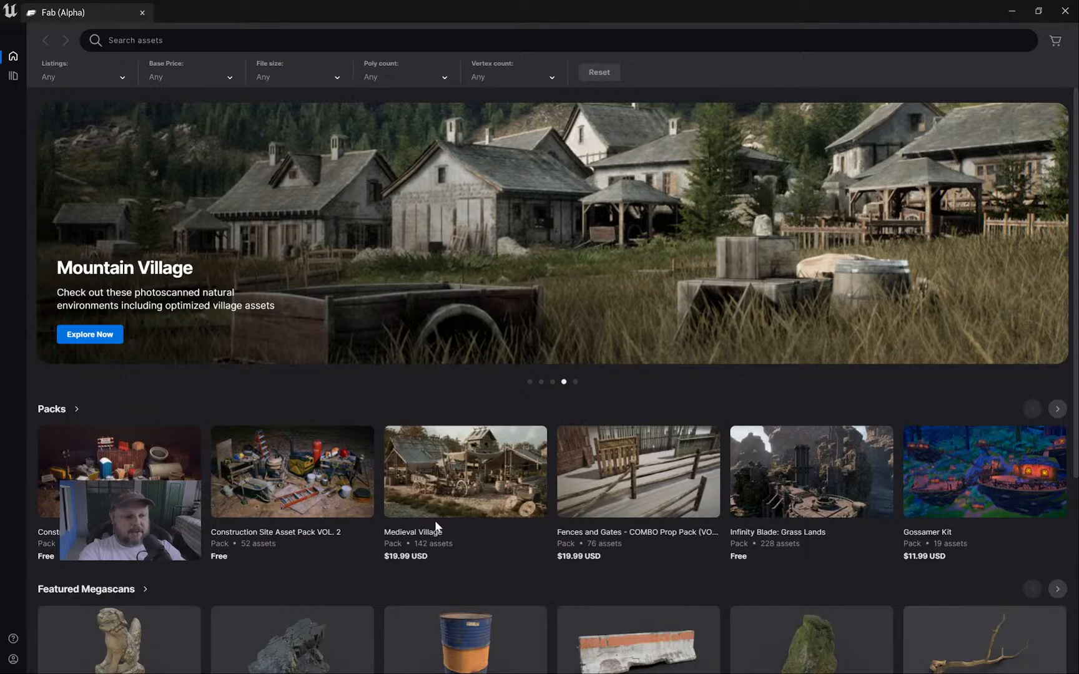
pyautogui.click(490, 494)
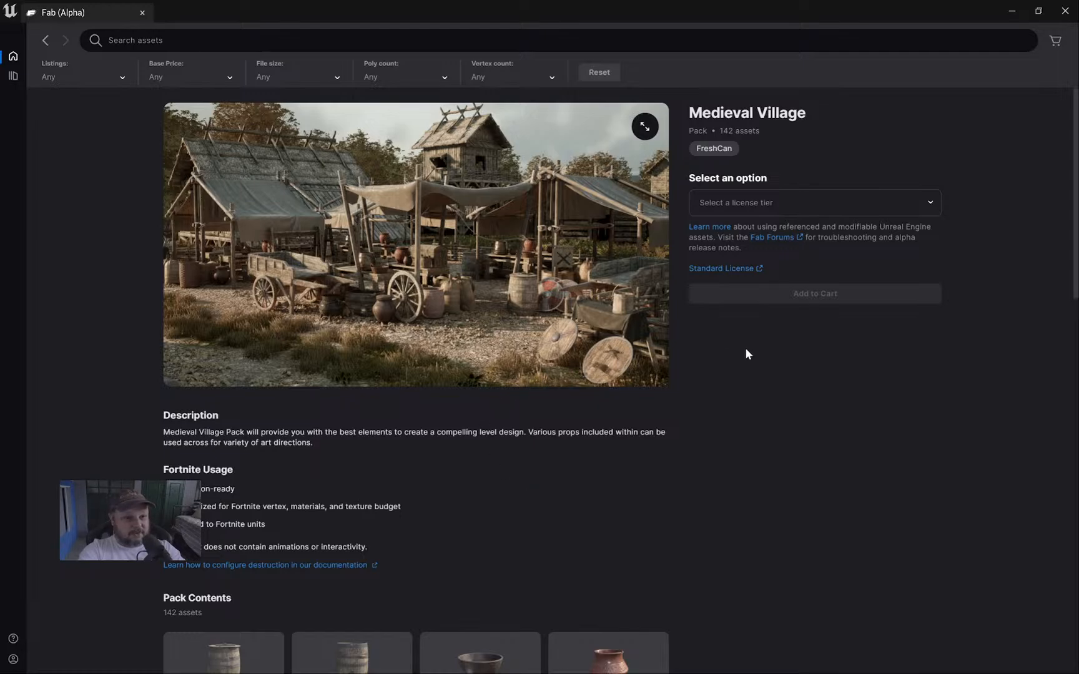
pyautogui.scroll(-2, 568, 409)
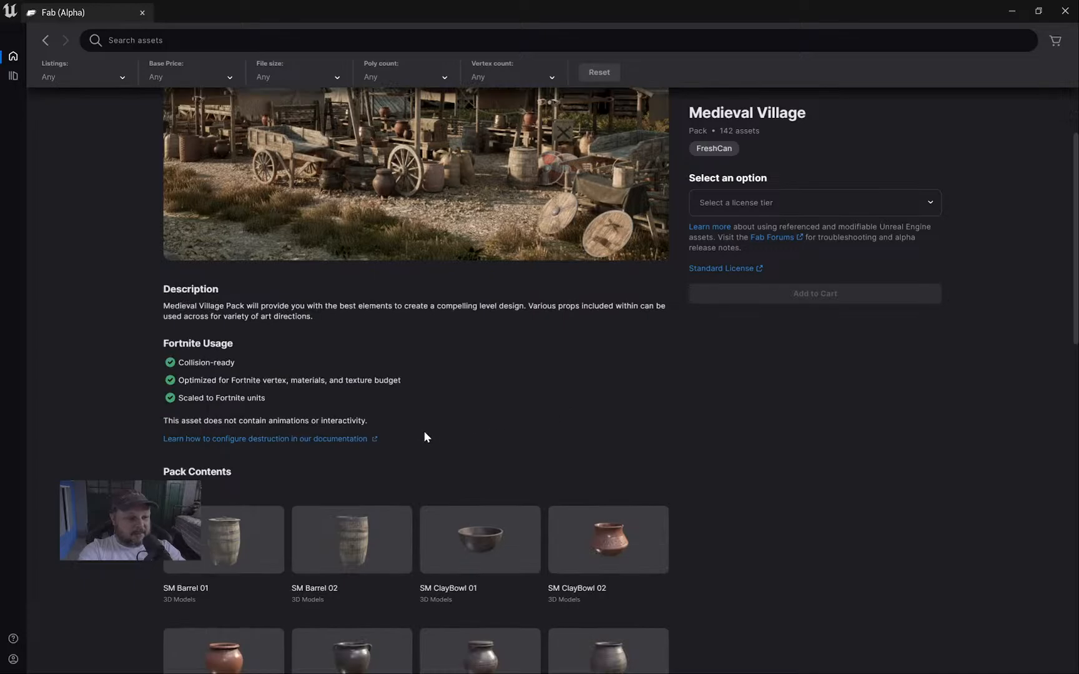
pyautogui.scroll(2, 528, 437)
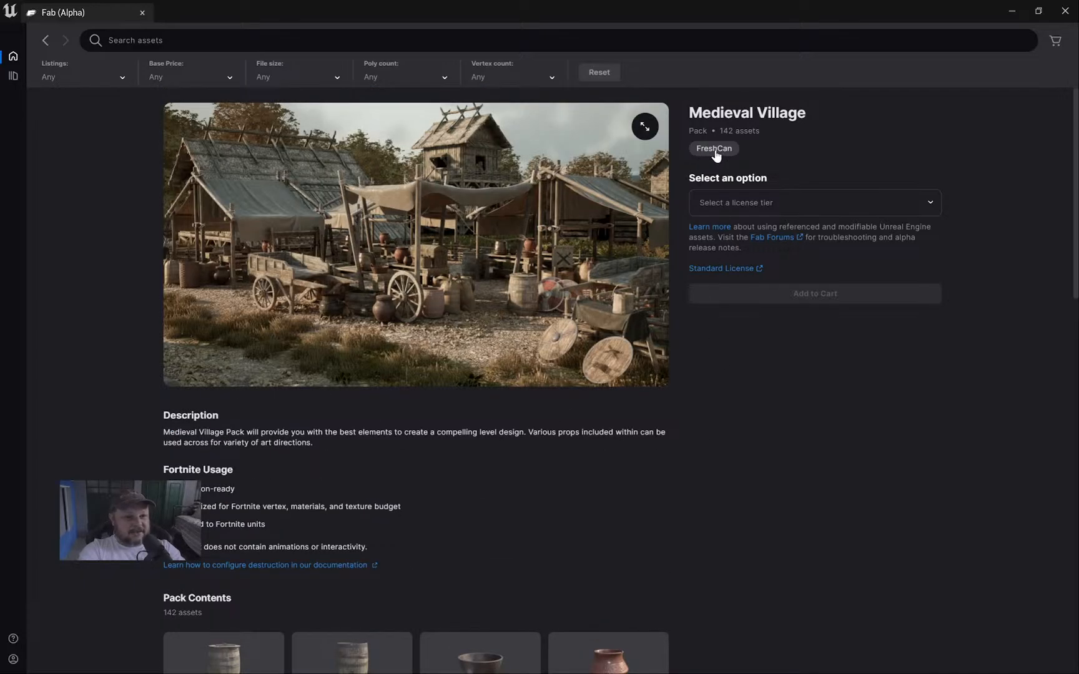
pyautogui.click(736, 149)
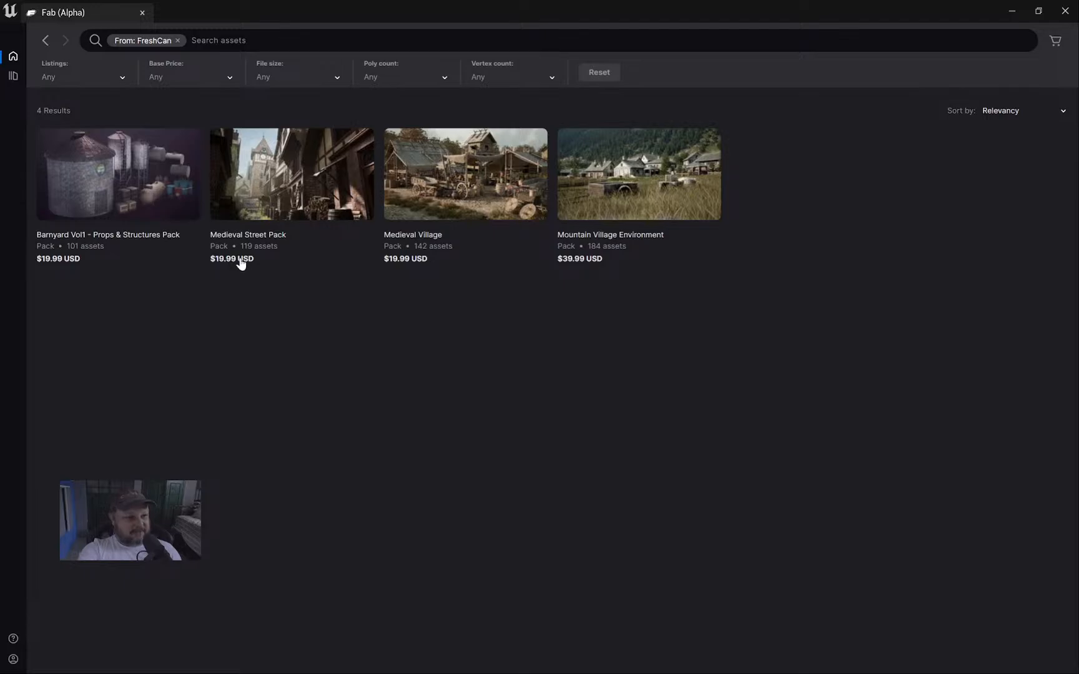
# Browse the Medieval Street Pack's contents, then remove the From: FreshCan seller filter.
pyautogui.click(331, 203)
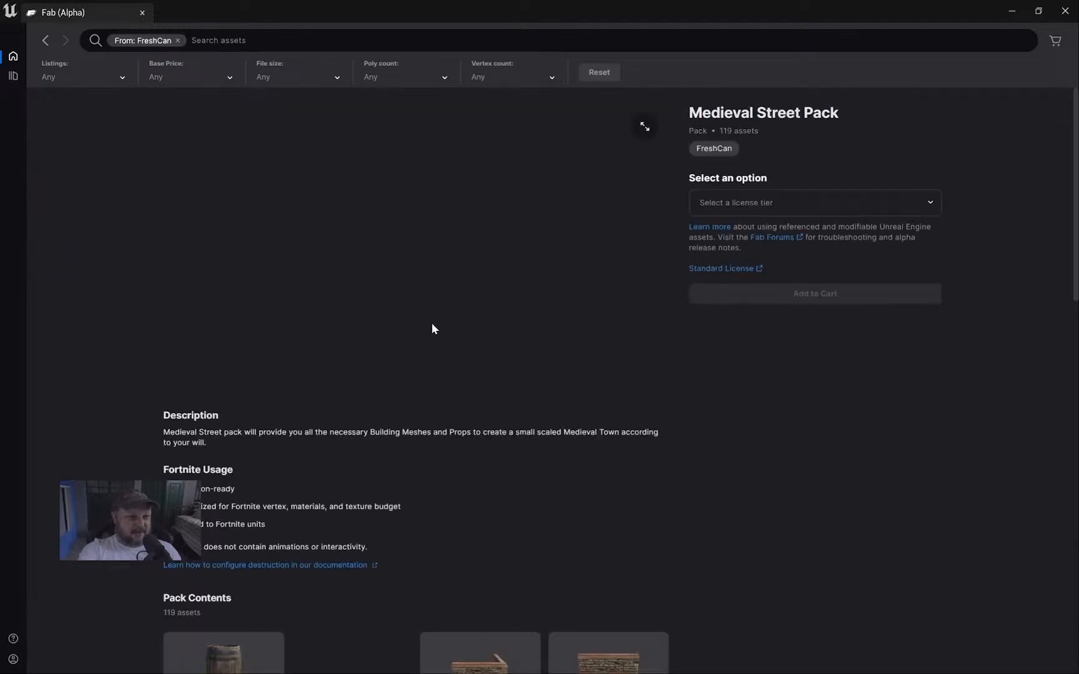
pyautogui.scroll(-12, 446, 364)
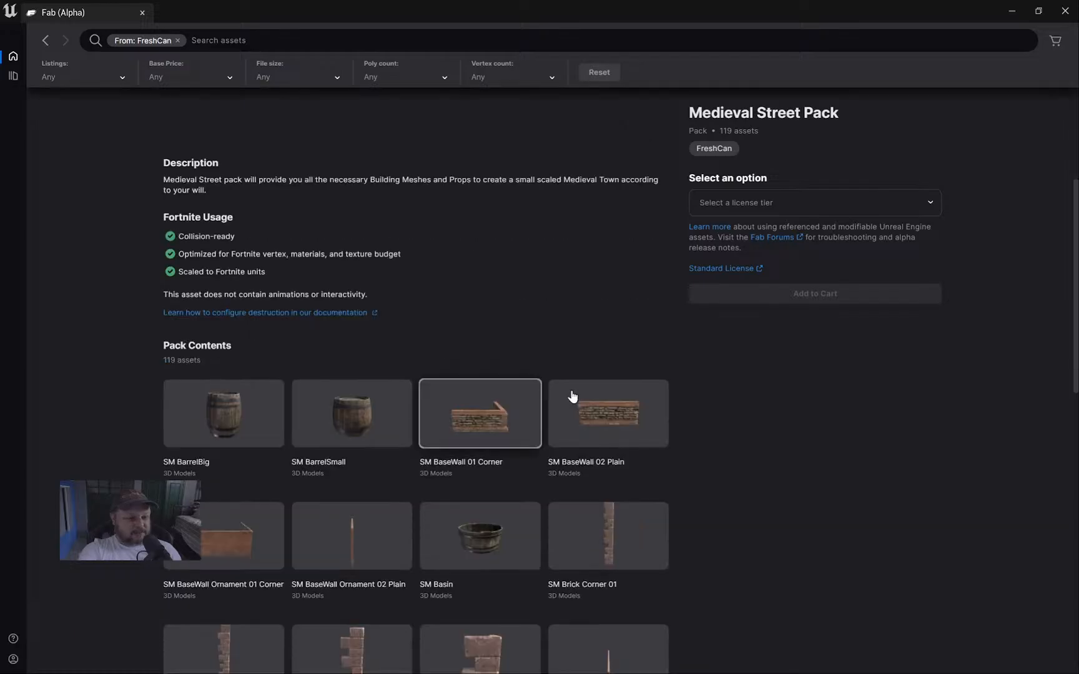
pyautogui.scroll(12, 625, 393)
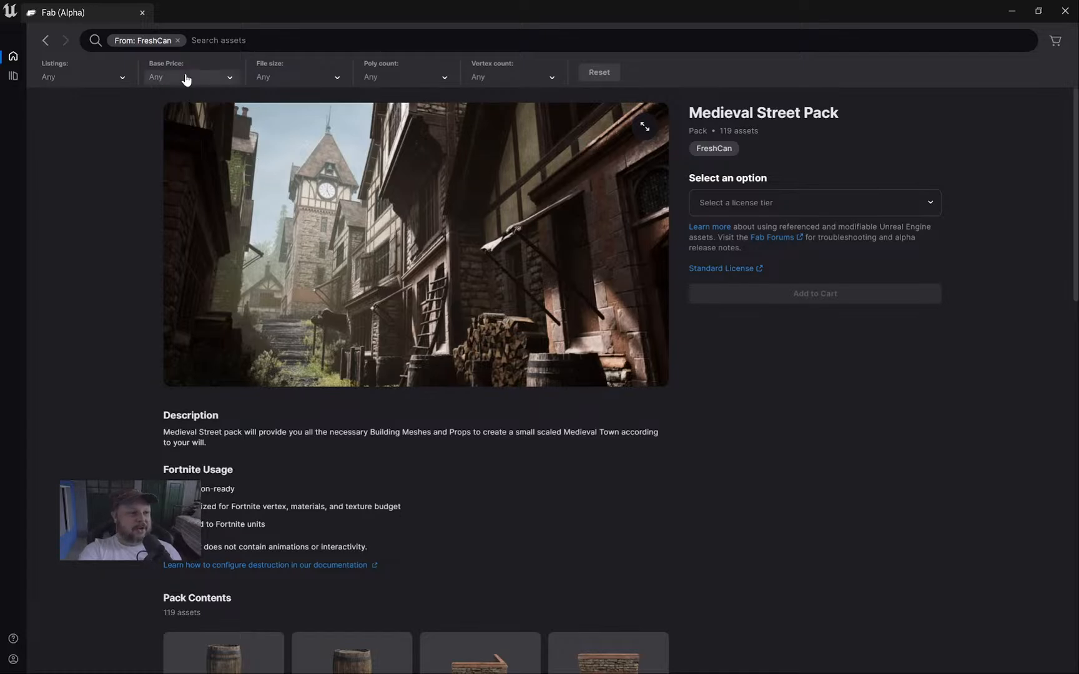
pyautogui.click(178, 41)
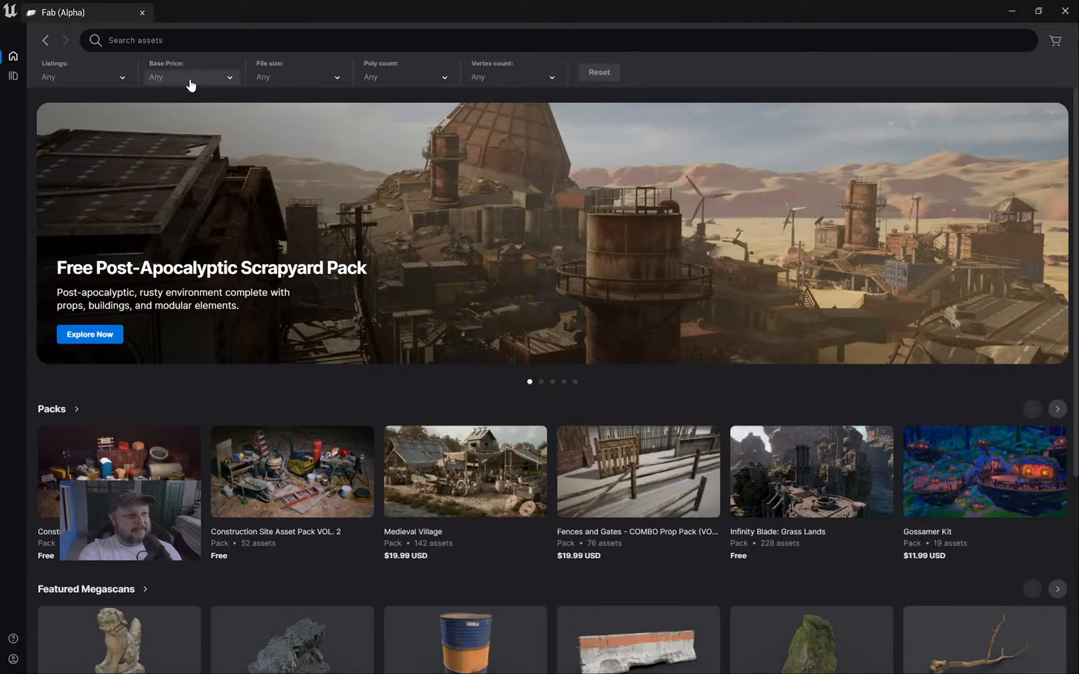
# Set the Base Price filter to Free (2392 results), then start a search for 'chest'.
pyautogui.click(191, 81)
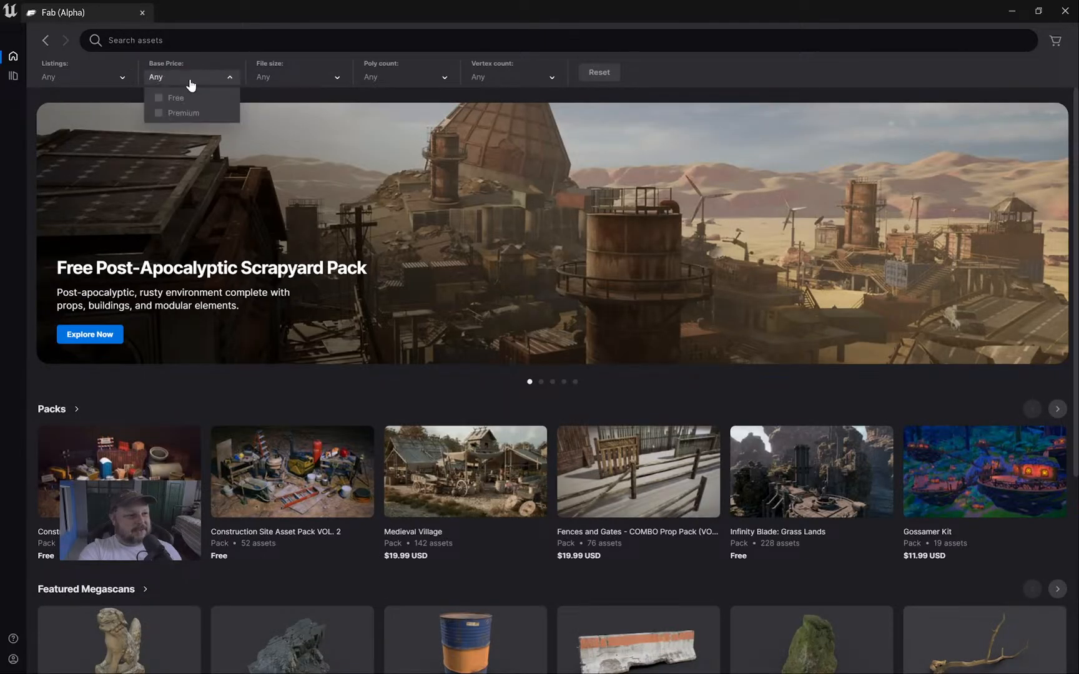
pyautogui.click(175, 99)
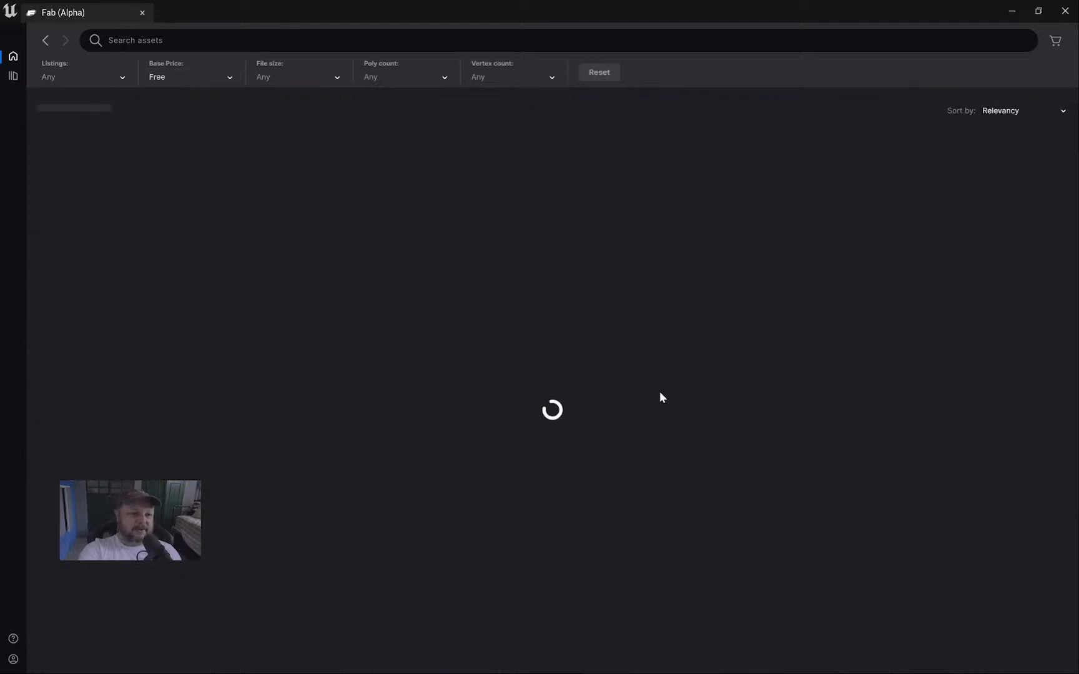
pyautogui.scroll(-4, 674, 356)
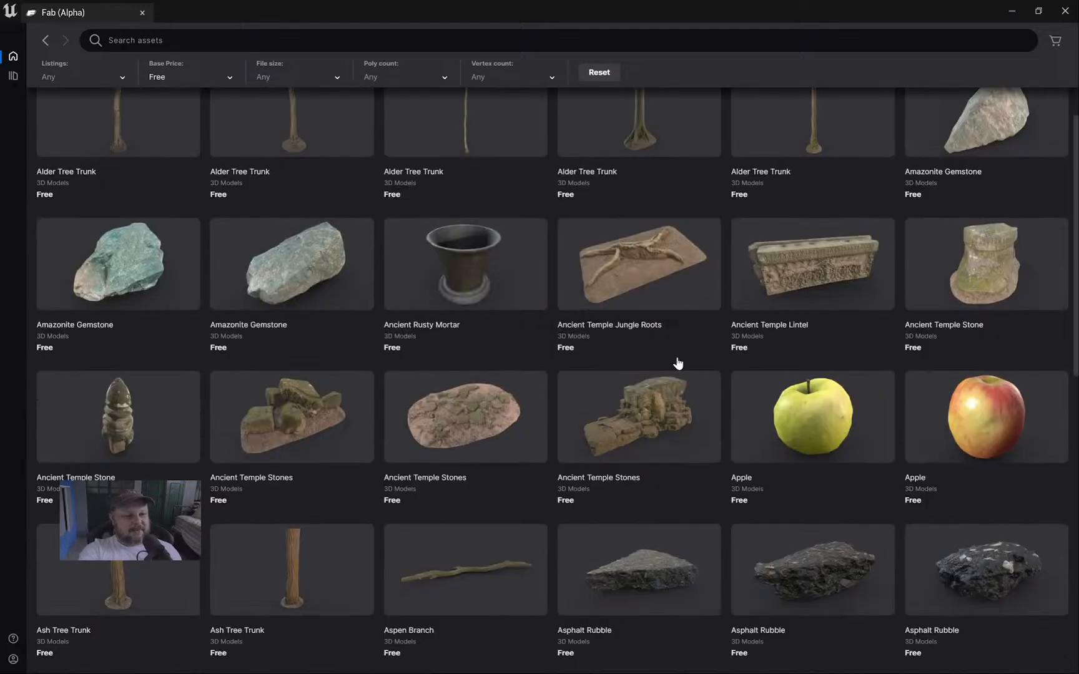
pyautogui.scroll(-2, 678, 362)
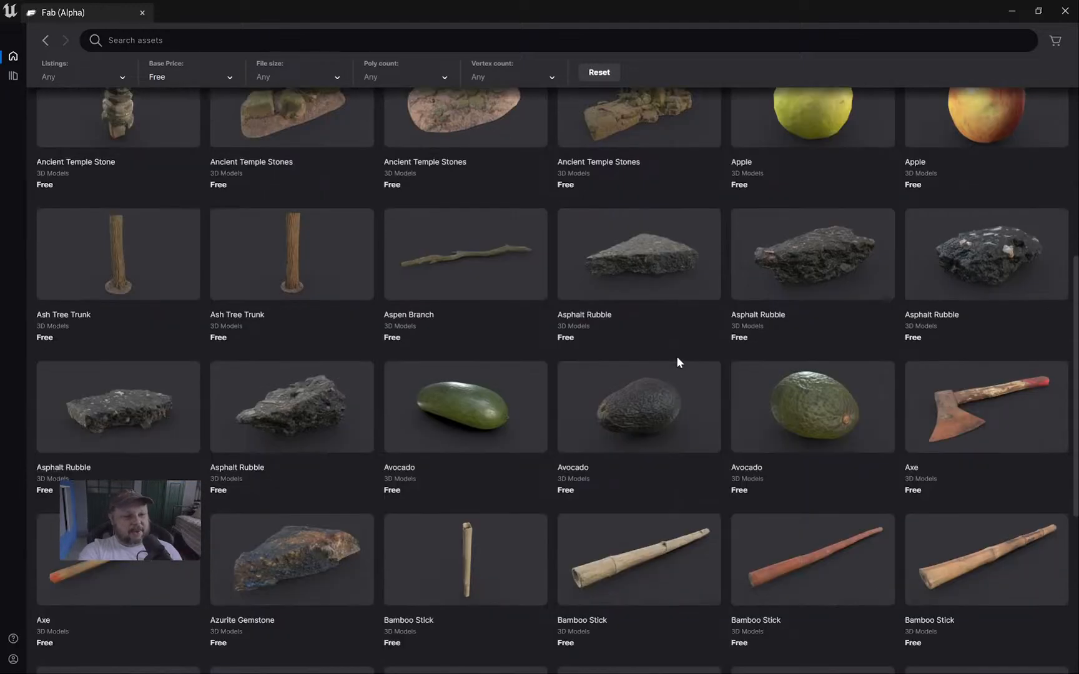
pyautogui.scroll(-3, 677, 362)
pyautogui.scroll(-2, 677, 363)
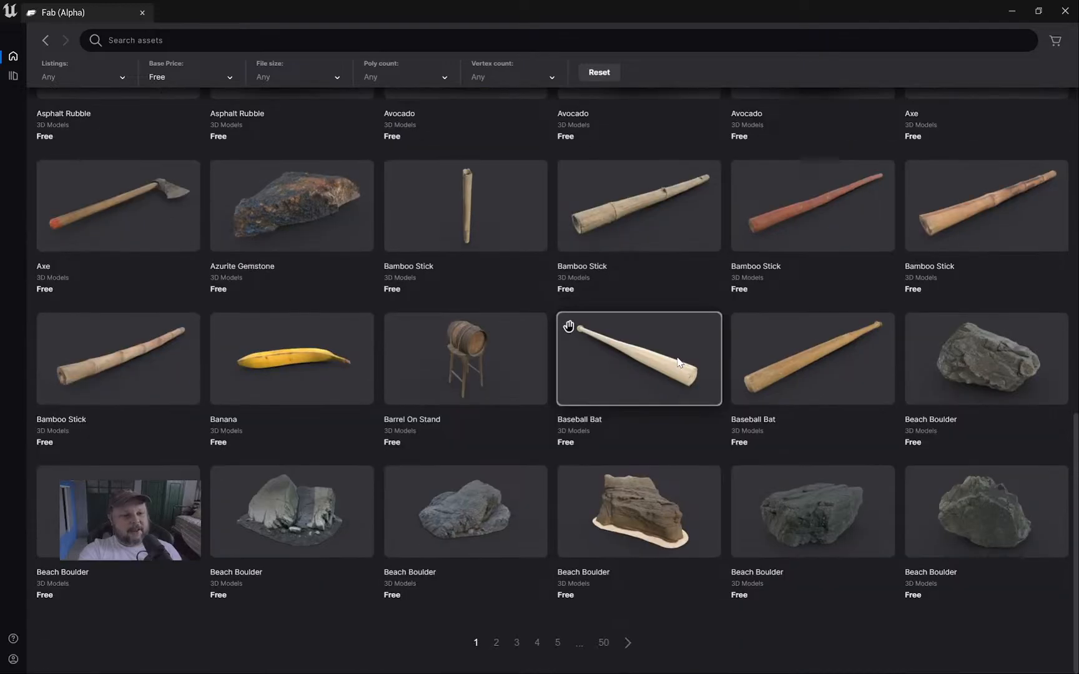
pyautogui.scroll(10, 679, 362)
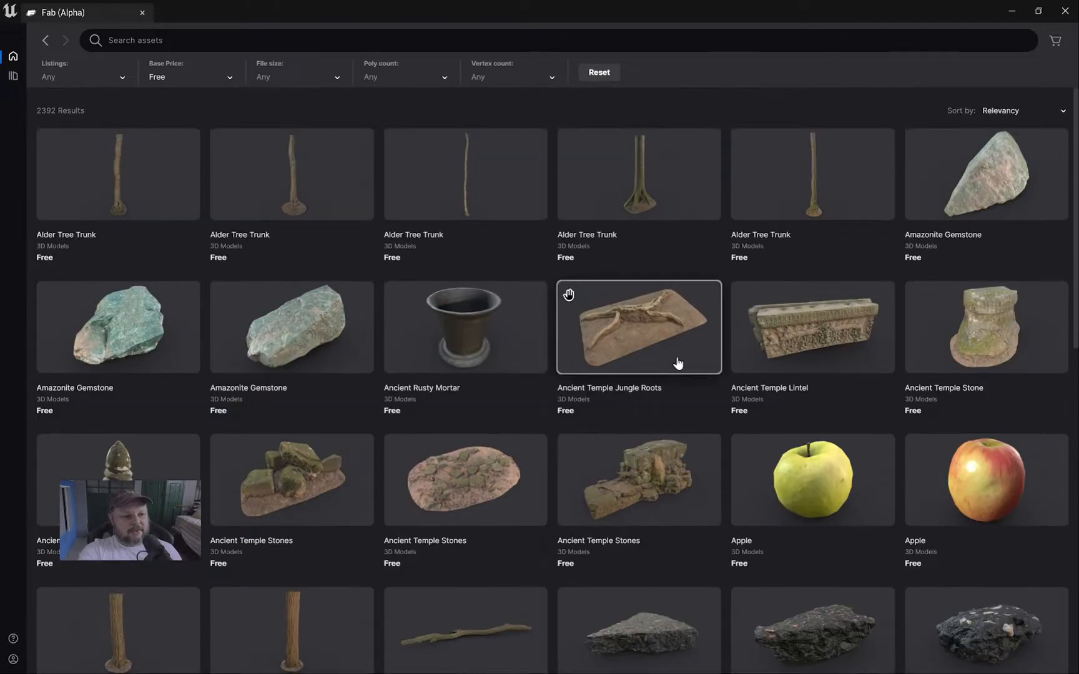
pyautogui.click(339, 42)
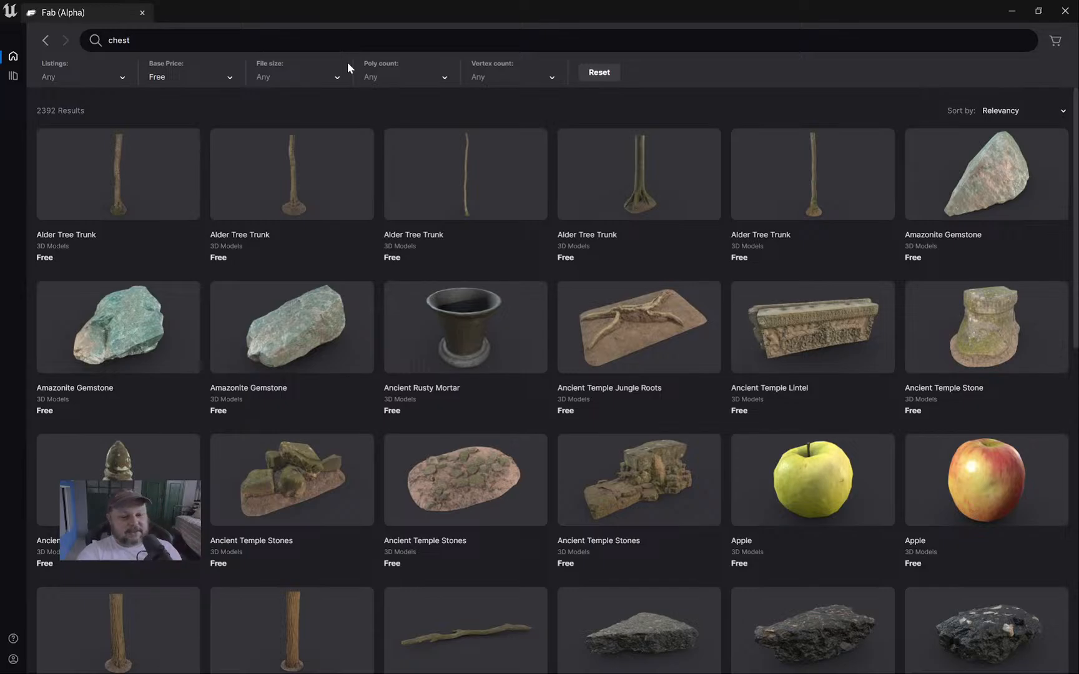
# Search for 'chest' and open the free Old Wooden Chest asset page.
pyautogui.press('Return')
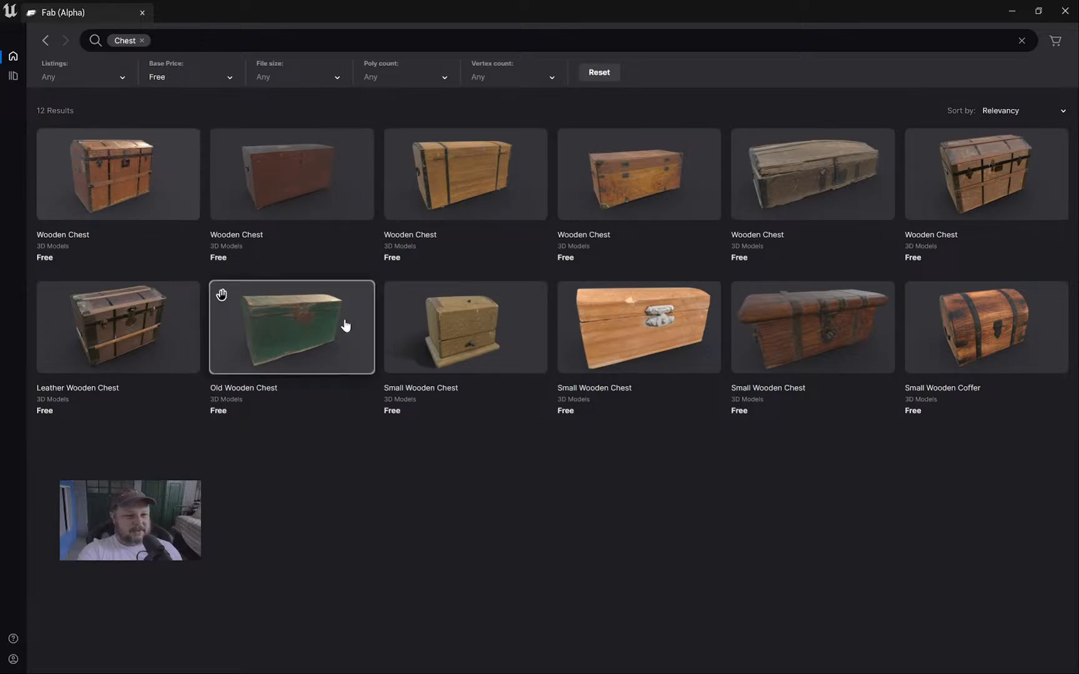
pyautogui.click(299, 325)
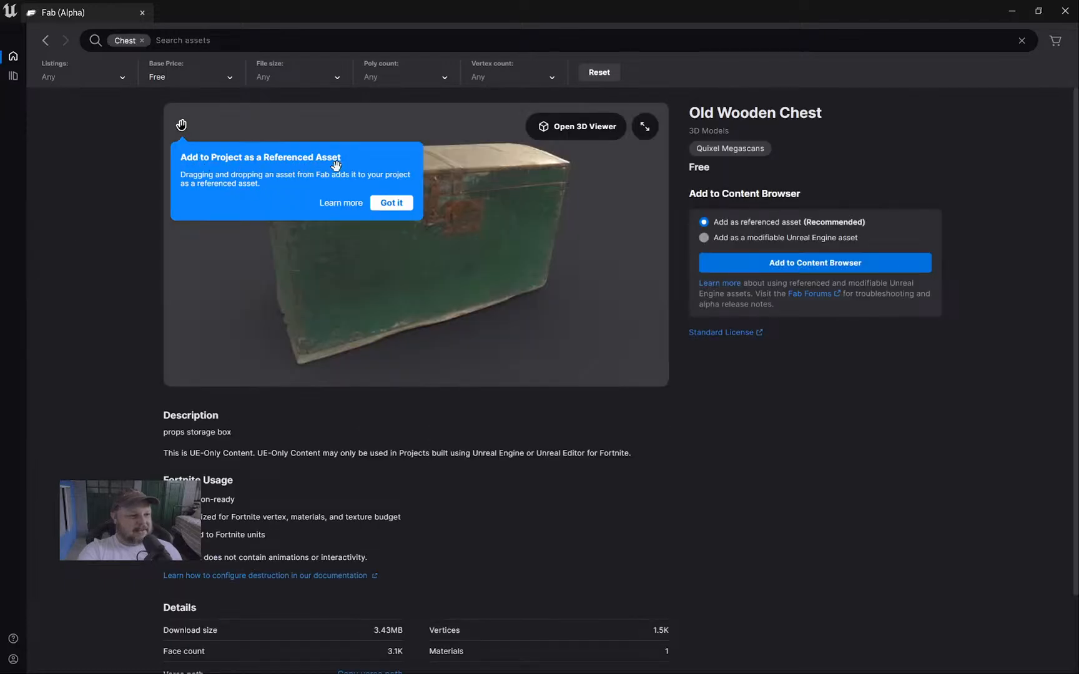
pyautogui.click(391, 203)
# Add the Old Wooden Chest to the Content Browser as a referenced asset.
pyautogui.scroll(-2, 491, 292)
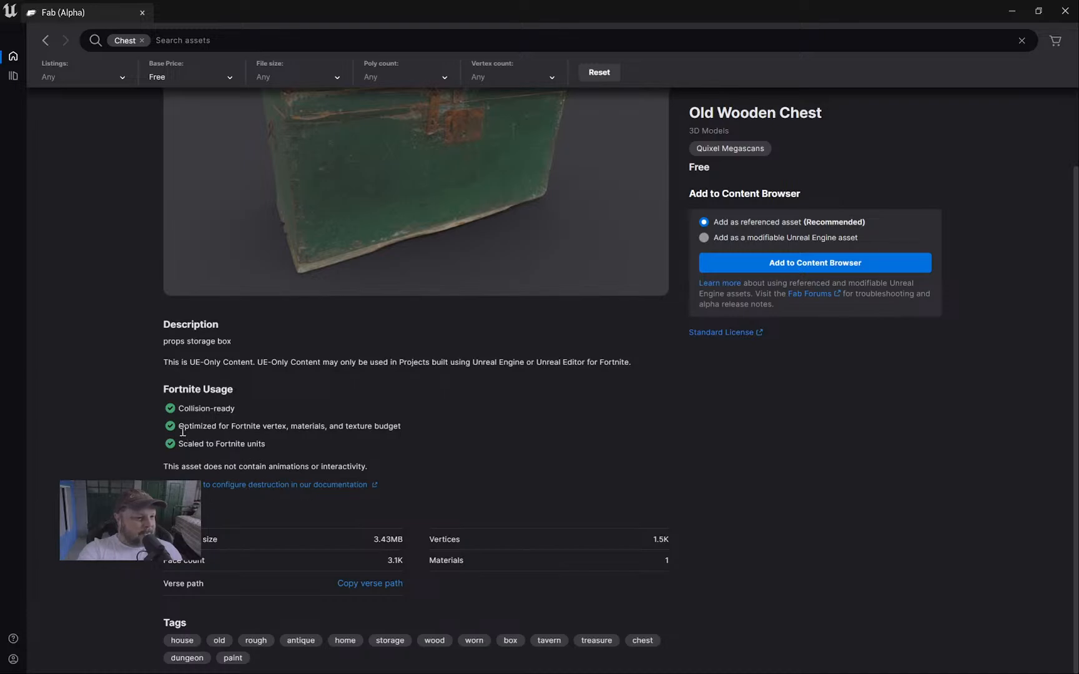
pyautogui.moveTo(184, 429); pyautogui.dragTo(409, 430)
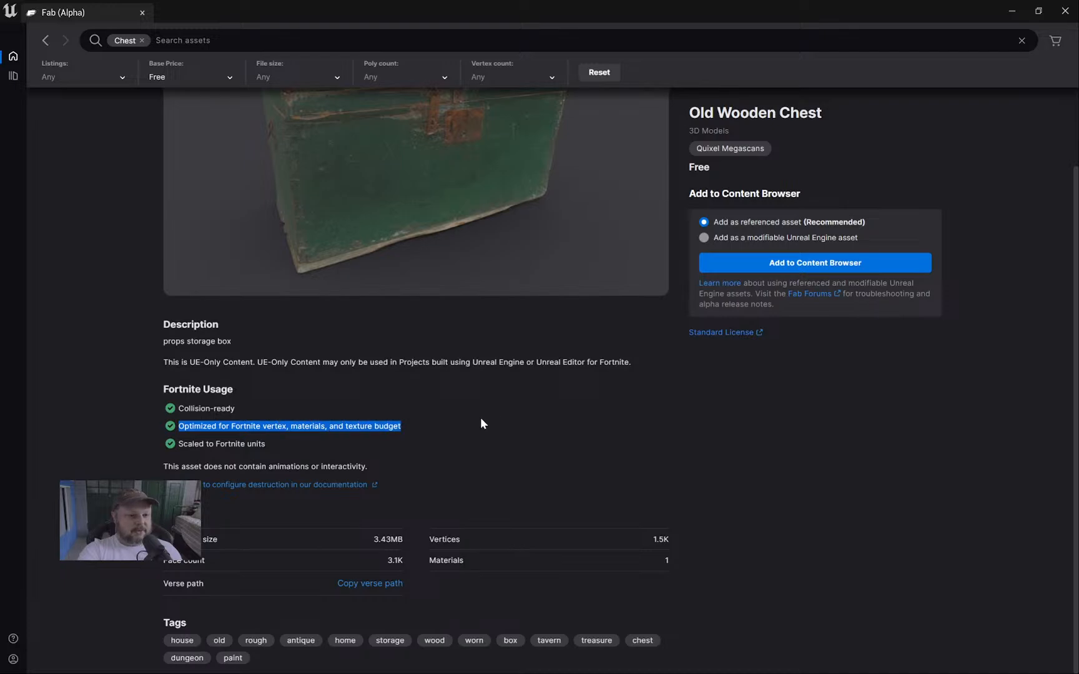
pyautogui.click(799, 263)
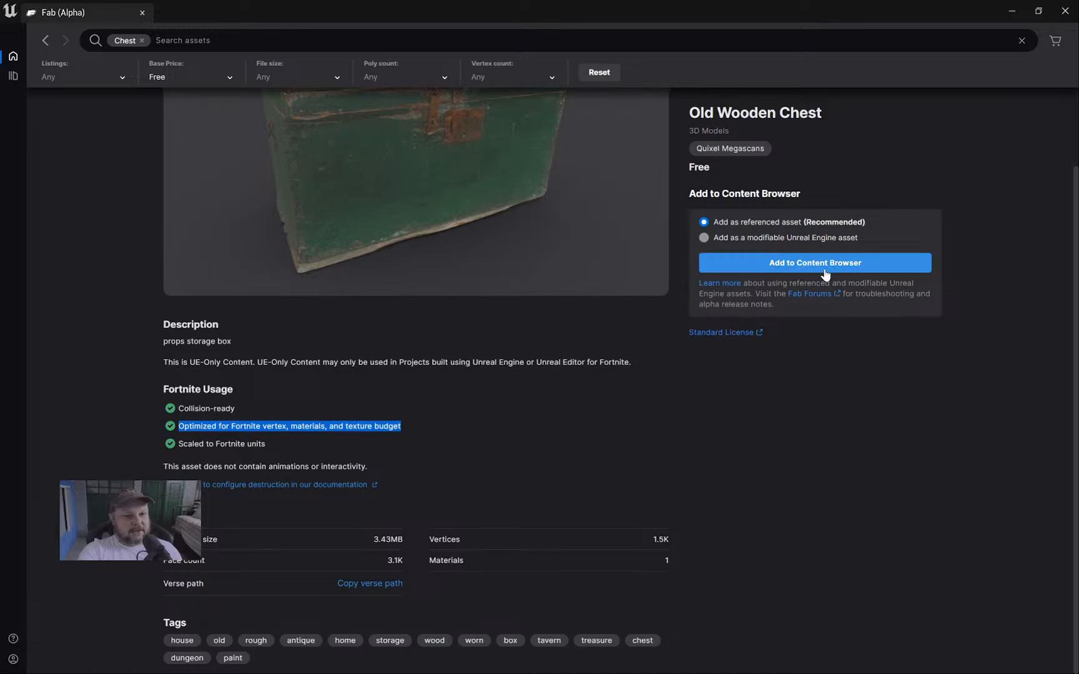
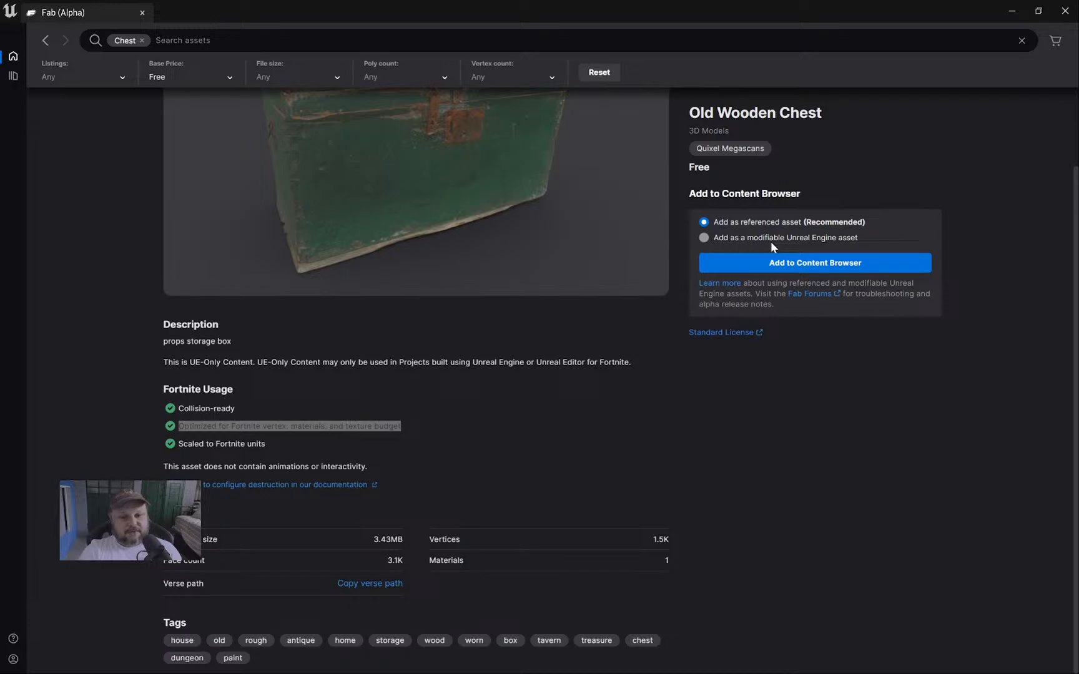
# Close the Fab window and open the Content Drawer at the Deserted Fortress props folder (100 items).
pyautogui.moveTo(640, 5); pyautogui.dragTo(483, 172)
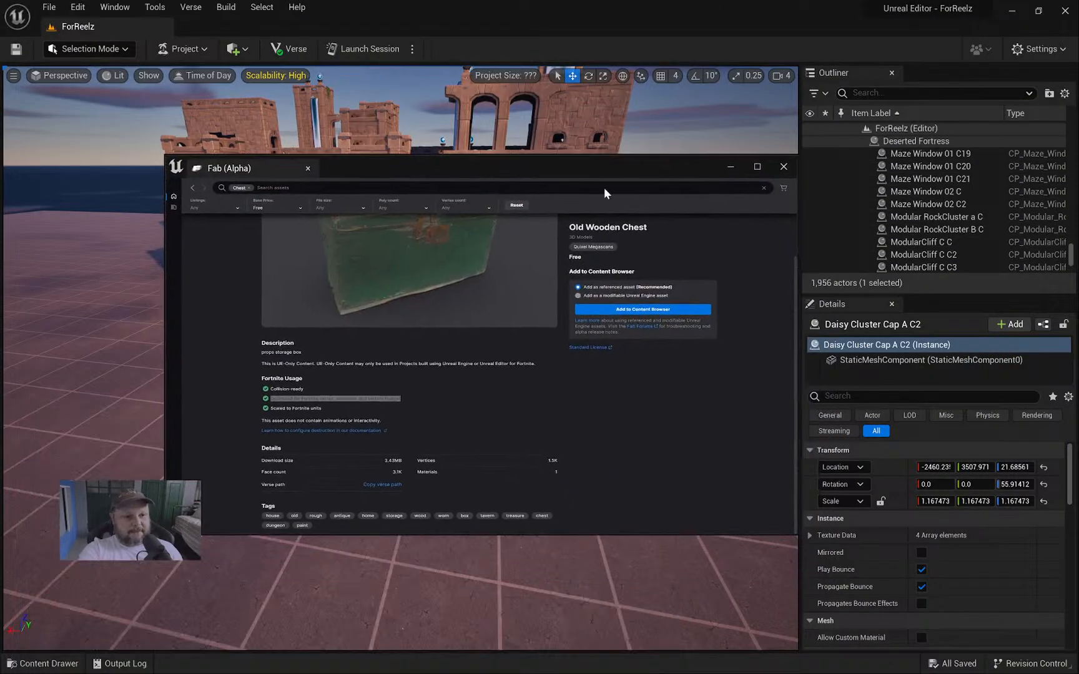
pyautogui.click(783, 168)
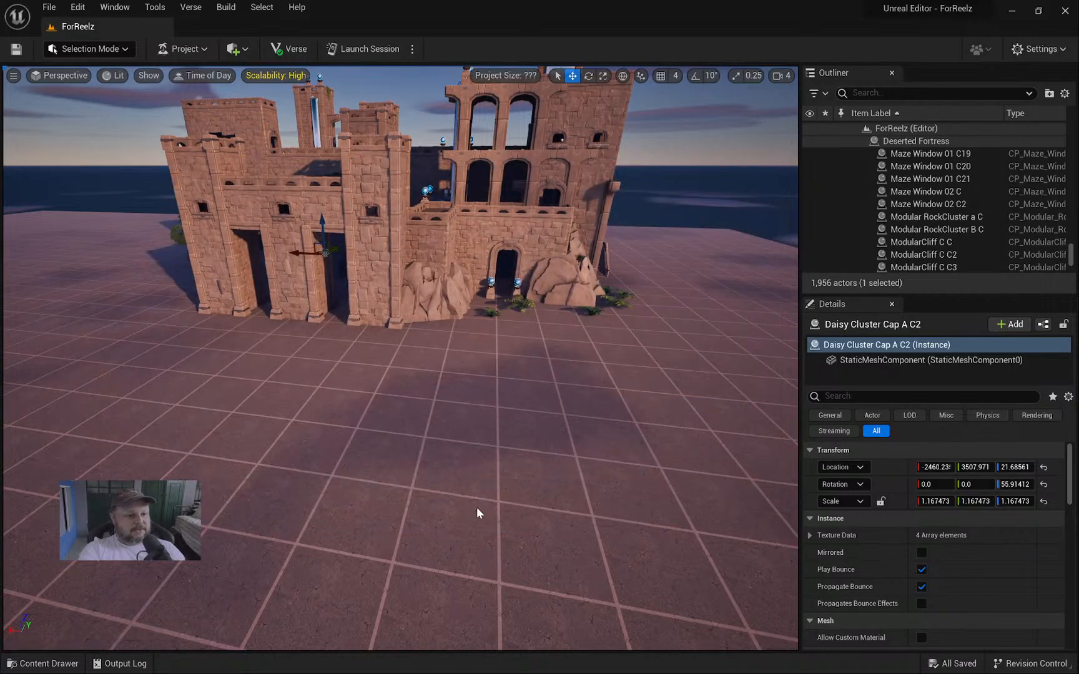
pyautogui.hotkey('ctrl', 'space')
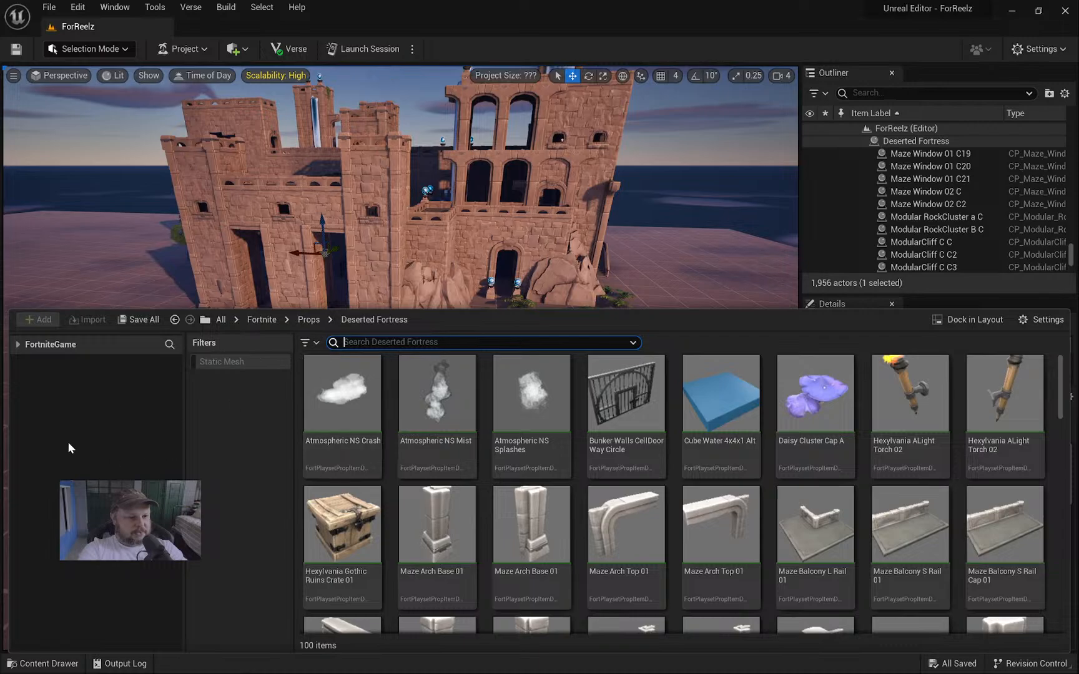
# Expand the FortniteGame tree to browse ForReelz Content, then open Fab from the Quick Add menu.
pyautogui.click(21, 344)
pyautogui.click(14, 343)
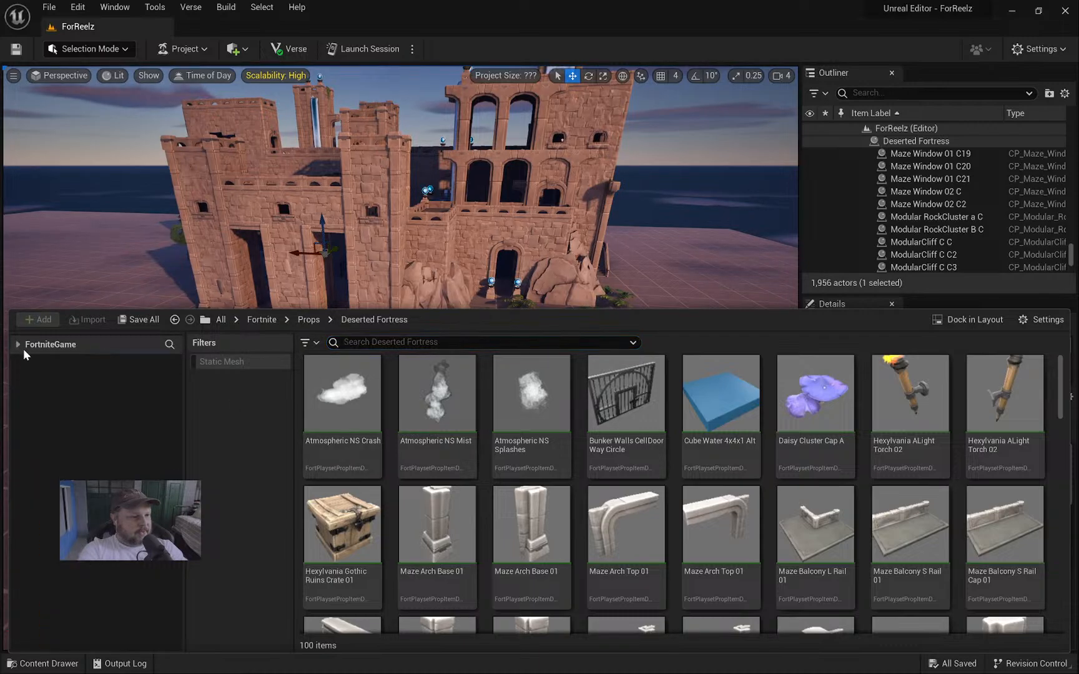
pyautogui.click(23, 348)
pyautogui.click(53, 371)
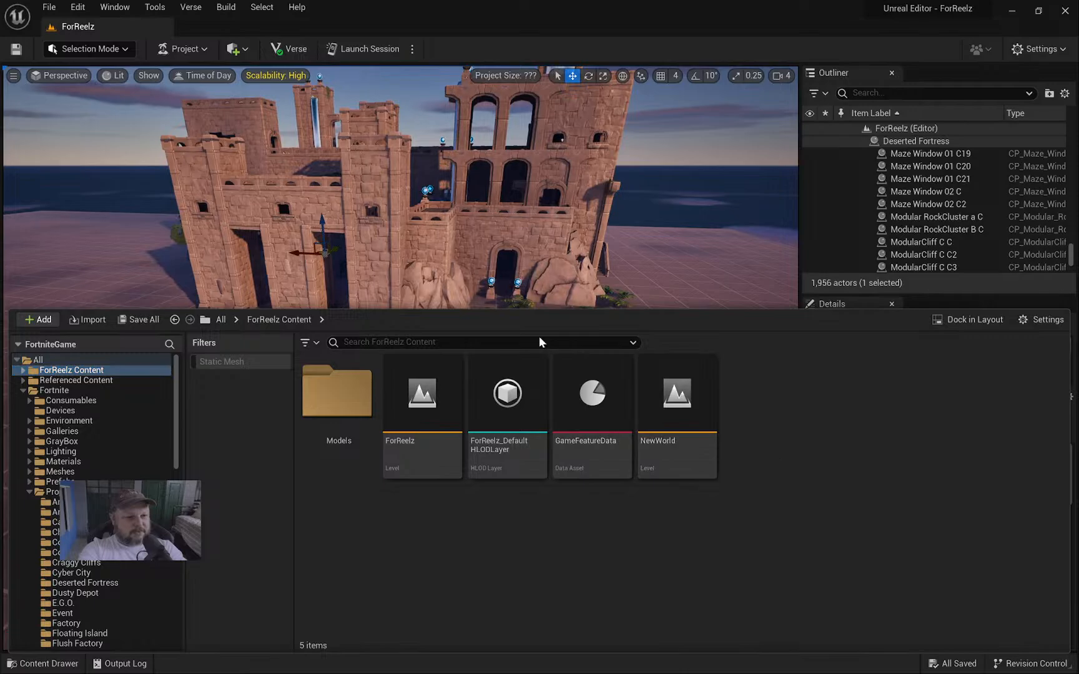
pyautogui.click(540, 342)
pyautogui.click(854, 438)
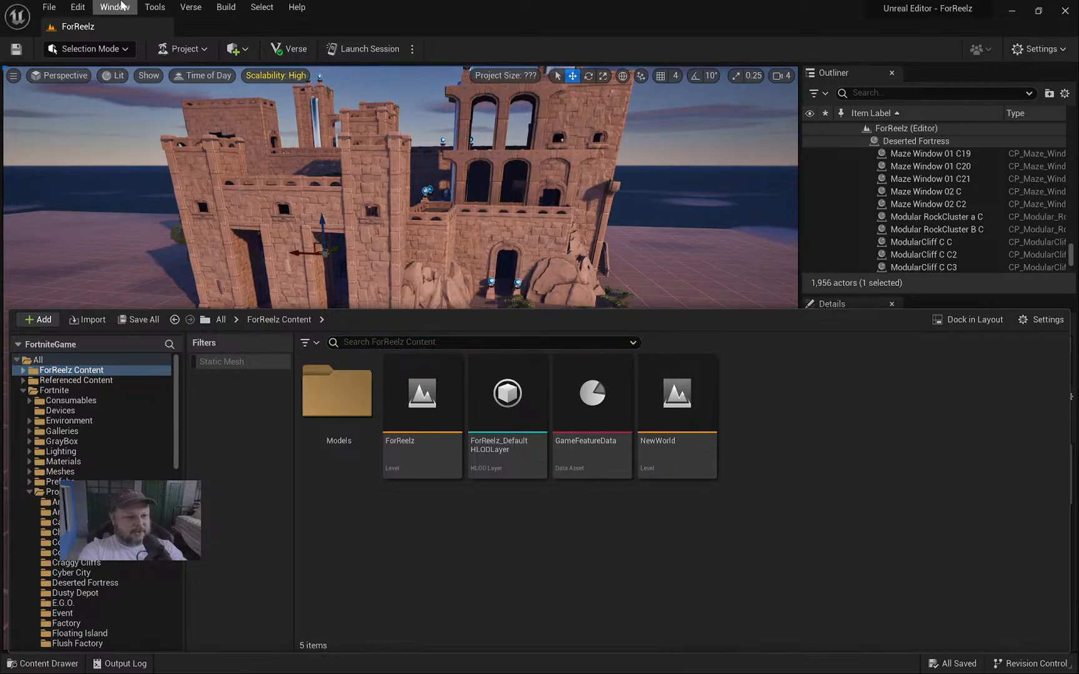
pyautogui.click(245, 50)
pyautogui.click(262, 84)
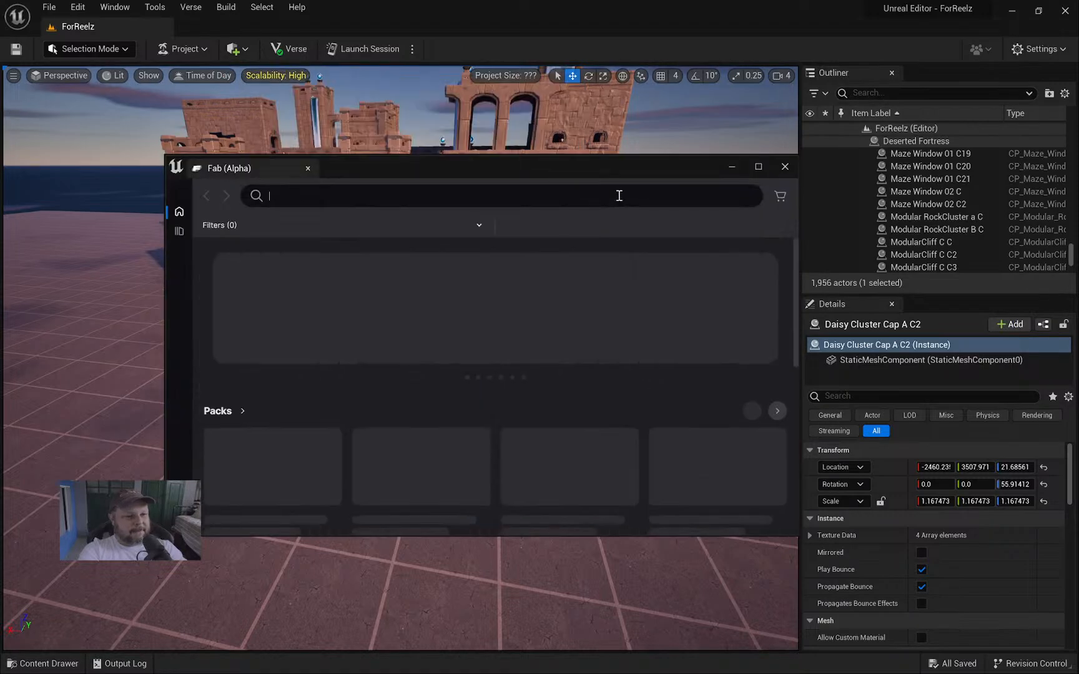
# Search Fab for 'chest', open the Old Wooden Chest page, and move the window up-left.
pyautogui.click(591, 199)
pyautogui.write('che')
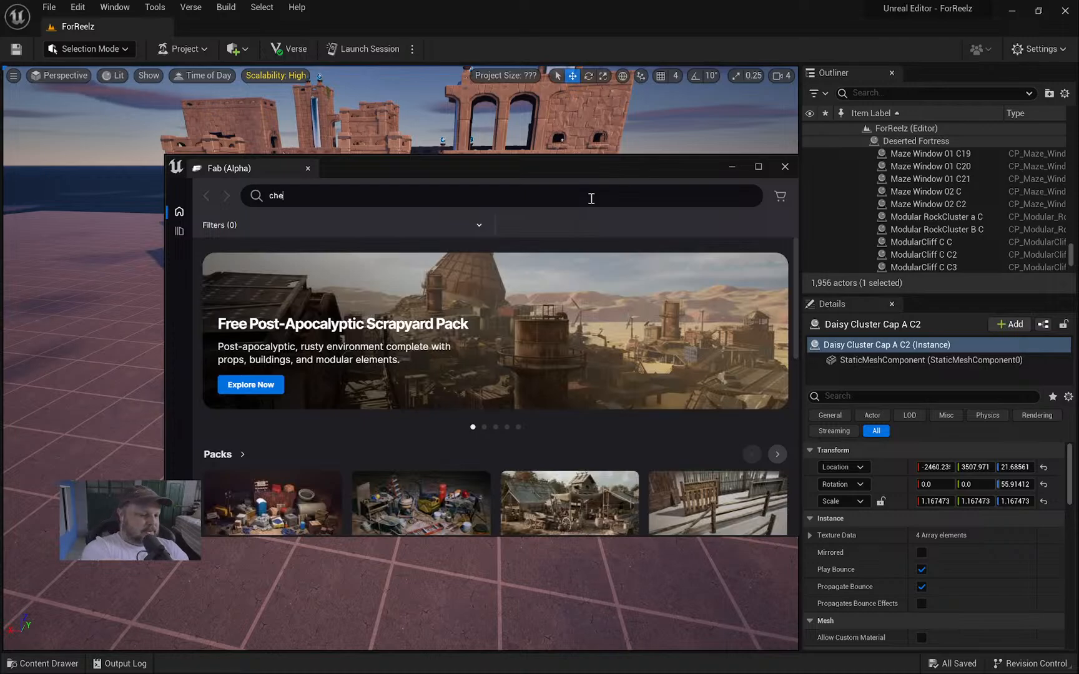
pyautogui.write('st')
pyautogui.press('Return')
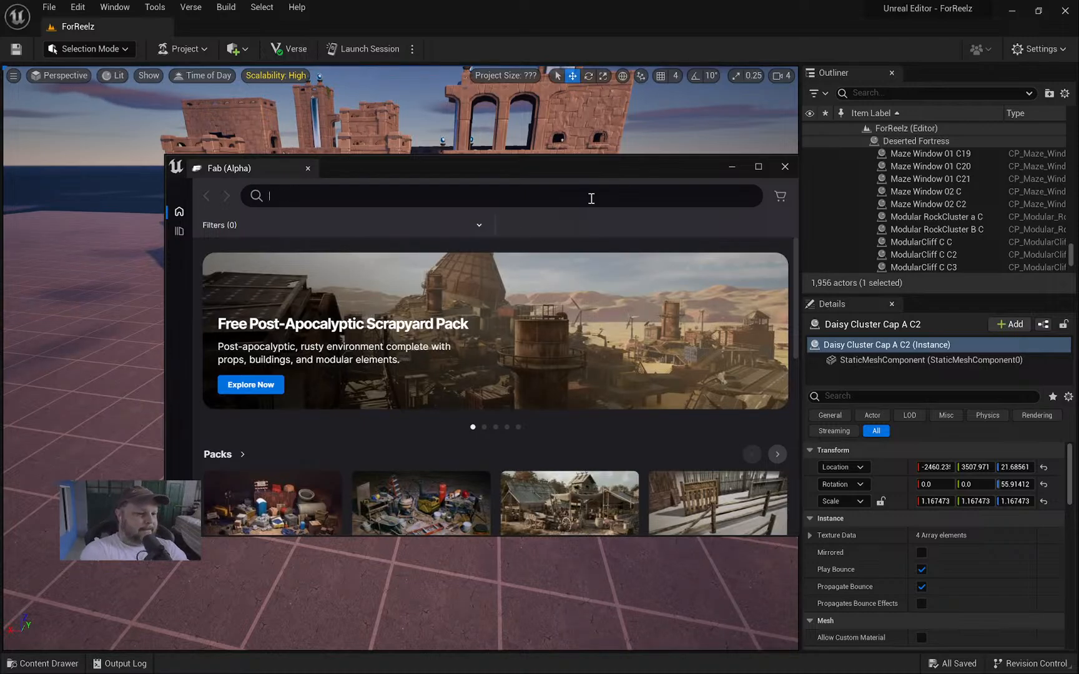
pyautogui.scroll(-3, 621, 386)
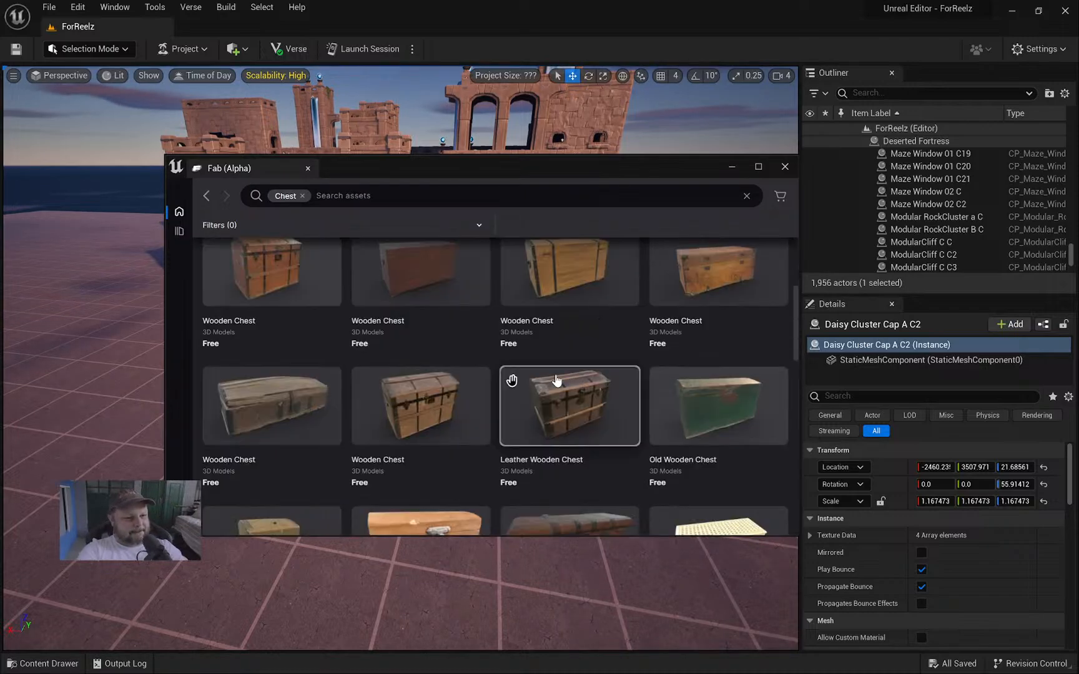
pyautogui.click(719, 418)
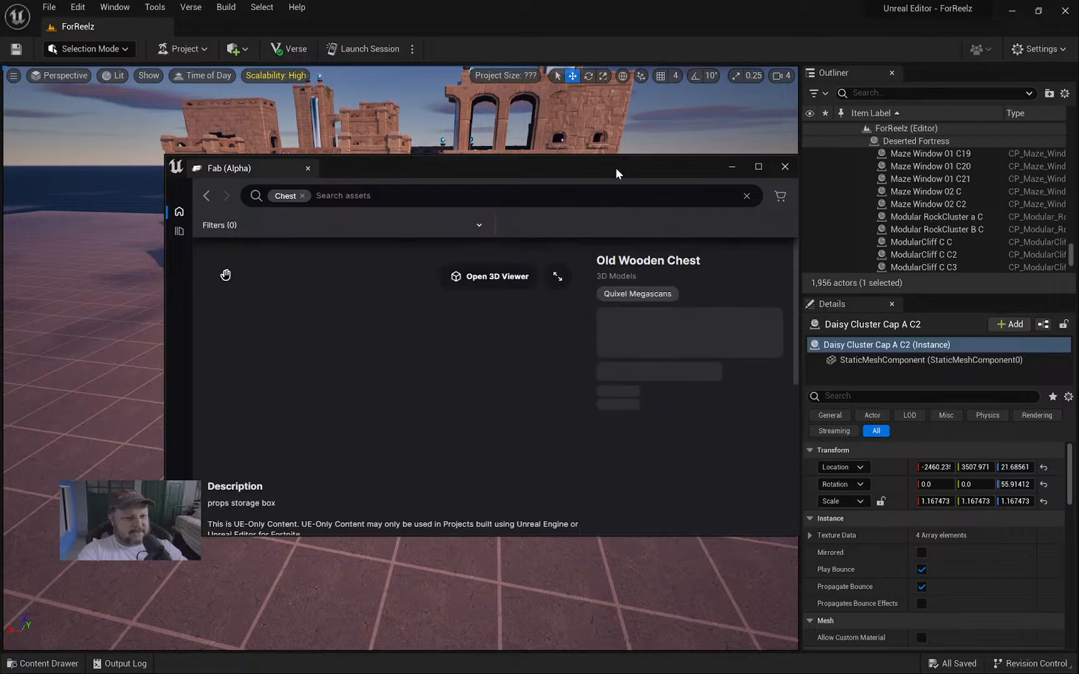
pyautogui.moveTo(616, 168); pyautogui.dragTo(518, 124)
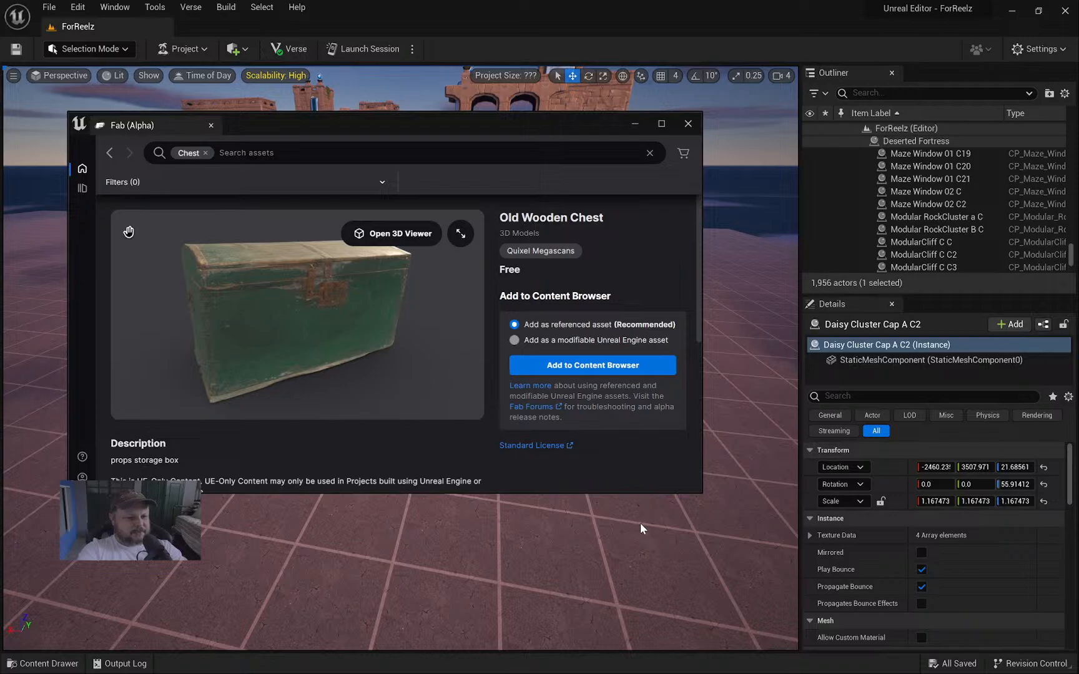
# Select the GridPlane3 floor, toggle the content browser, and bring up the Windows Start menu.
pyautogui.rightClick(651, 539)
pyautogui.moveTo(651, 540); pyautogui.dragTo(601, 549, button='right')
pyautogui.hotkey('ctrl', 'space')
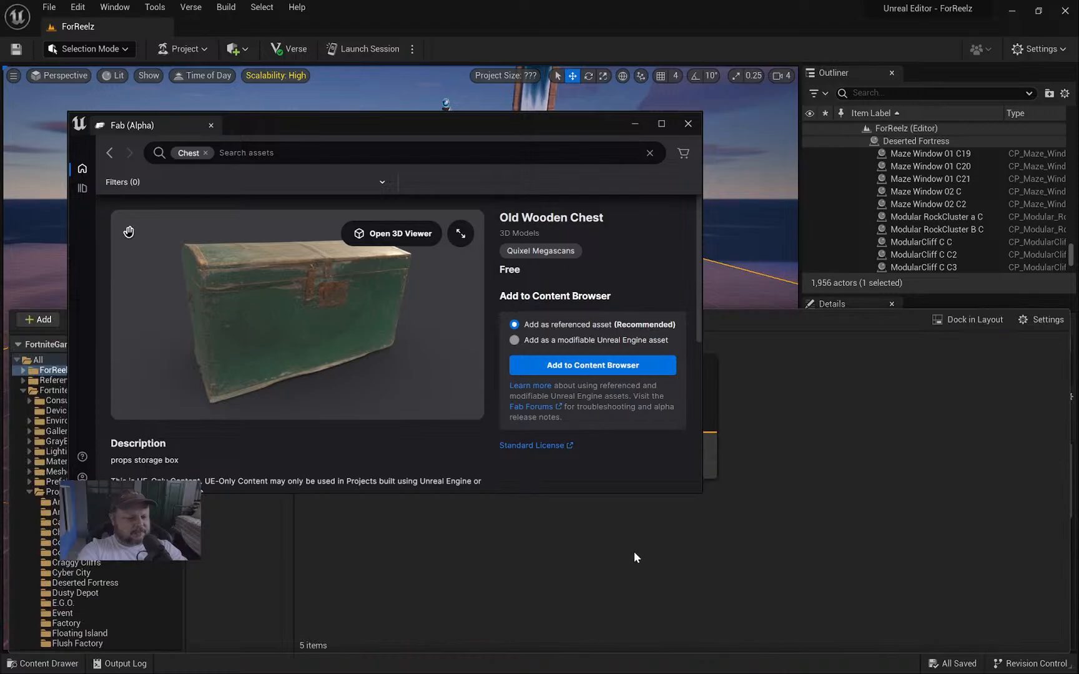
pyautogui.click(481, 120)
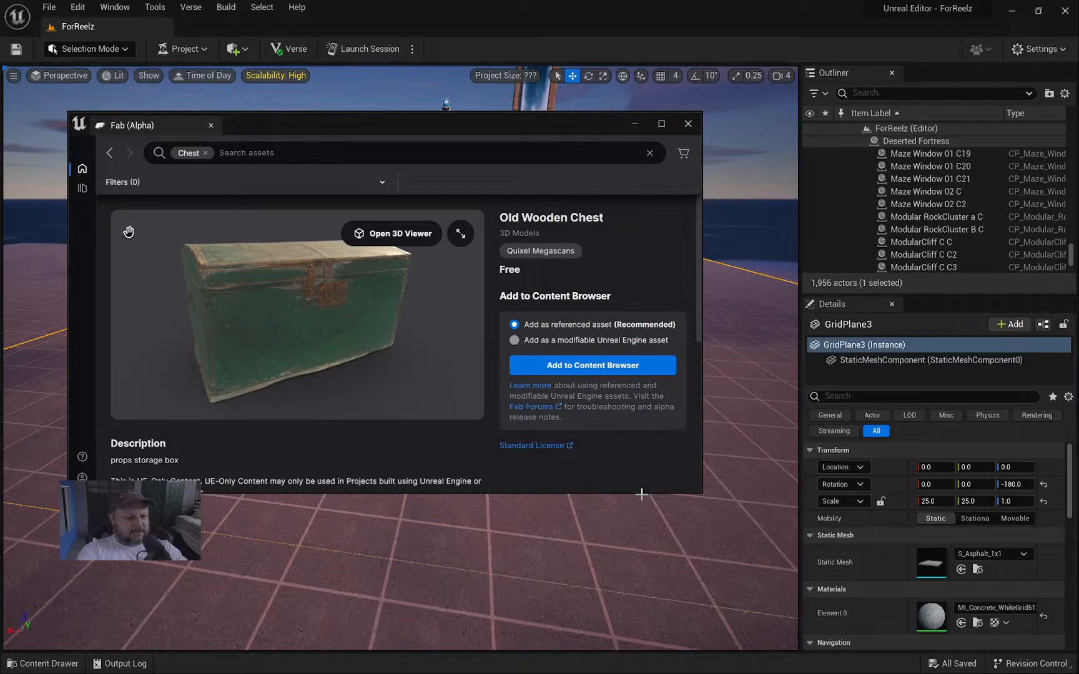
pyautogui.press('super')
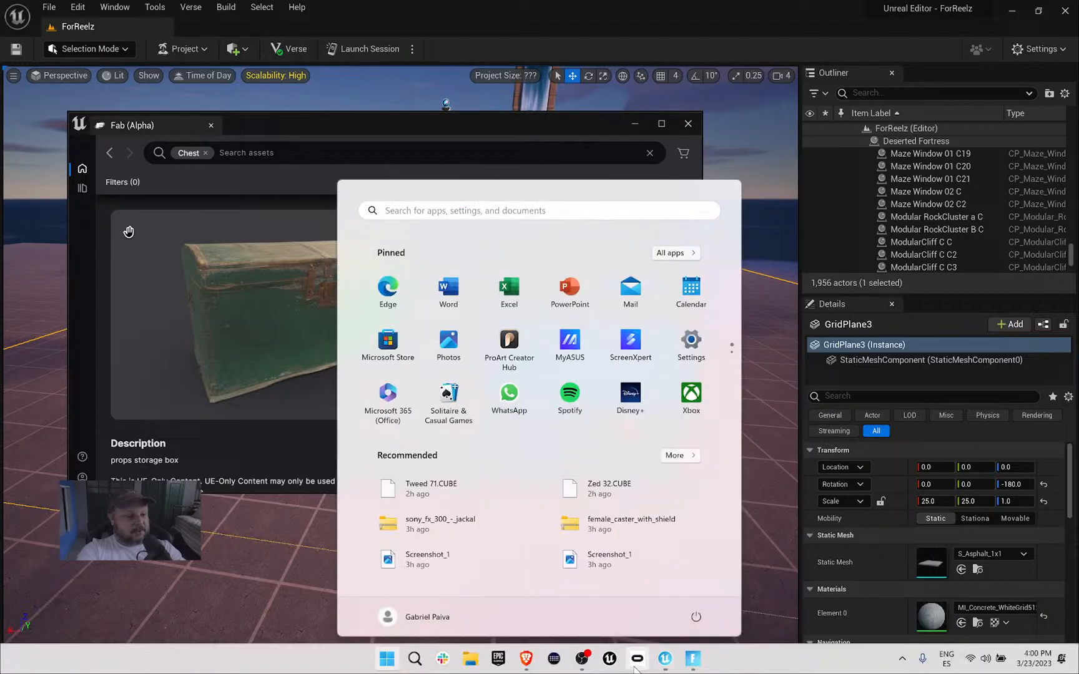
pyautogui.click(692, 660)
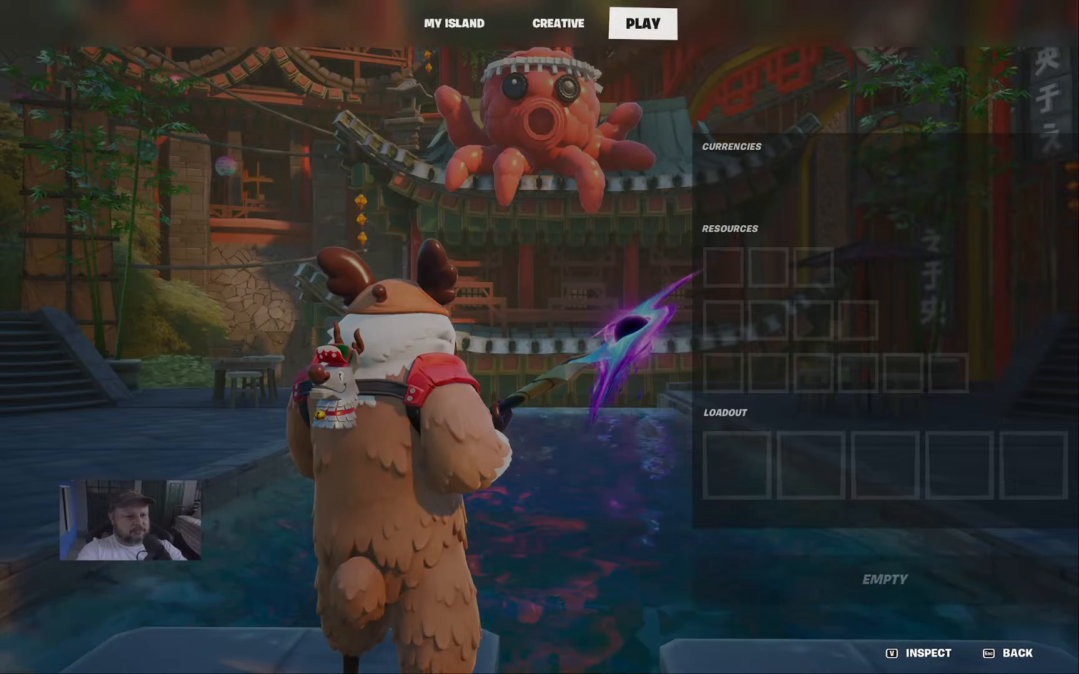
pyautogui.press('Escape')
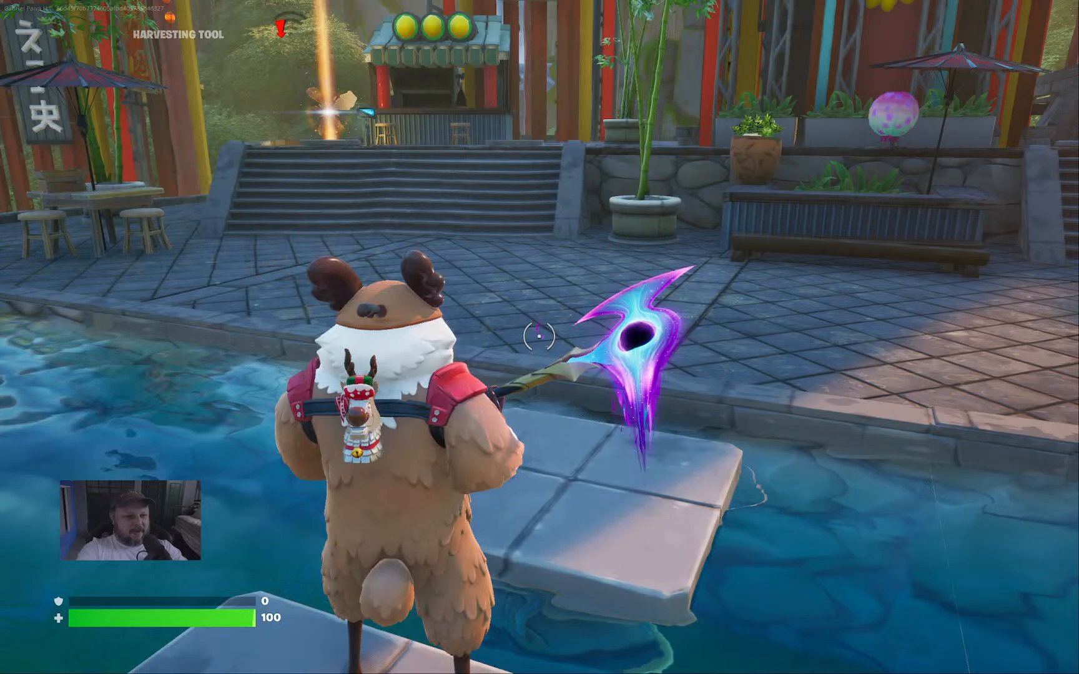
pyautogui.press('Escape')
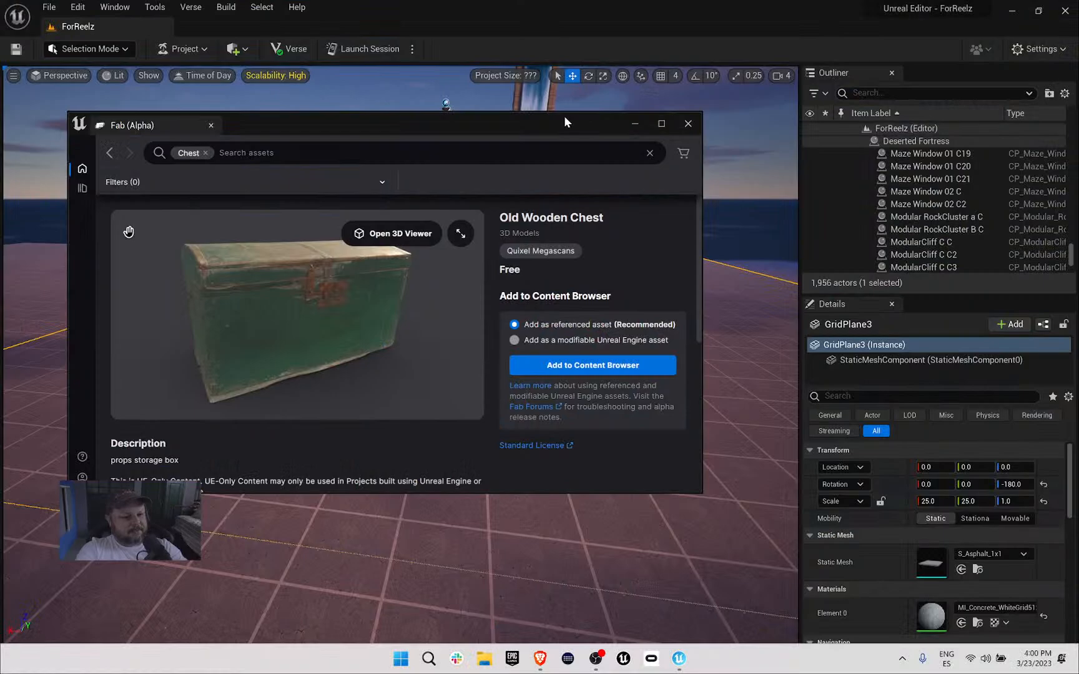
# Reposition the Fab window, maximize and restore it, and bring up the content browser.
pyautogui.moveTo(563, 118); pyautogui.dragTo(509, 159)
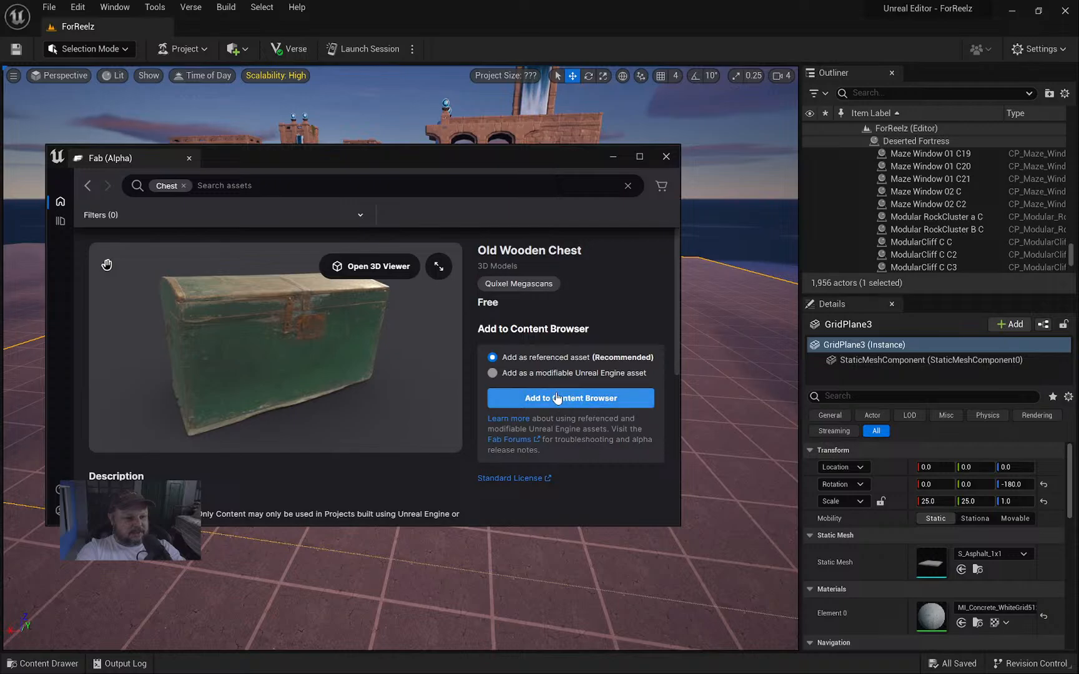
pyautogui.doubleClick(509, 150)
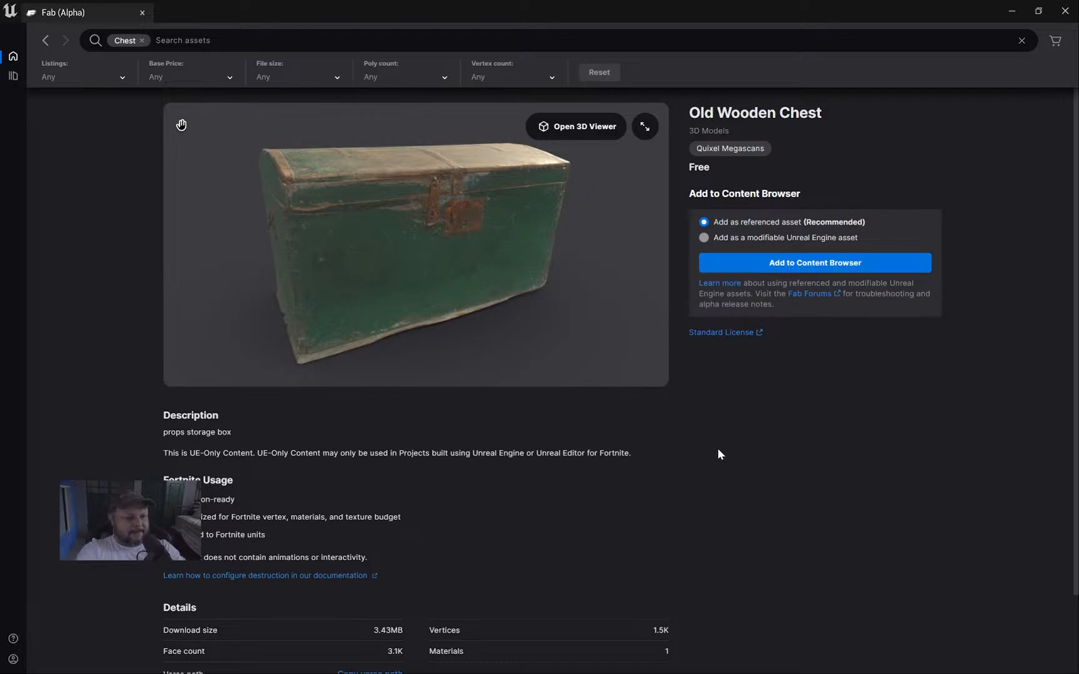
pyautogui.moveTo(742, 5); pyautogui.dragTo(505, 141)
pyautogui.hotkey('ctrl', 'space')
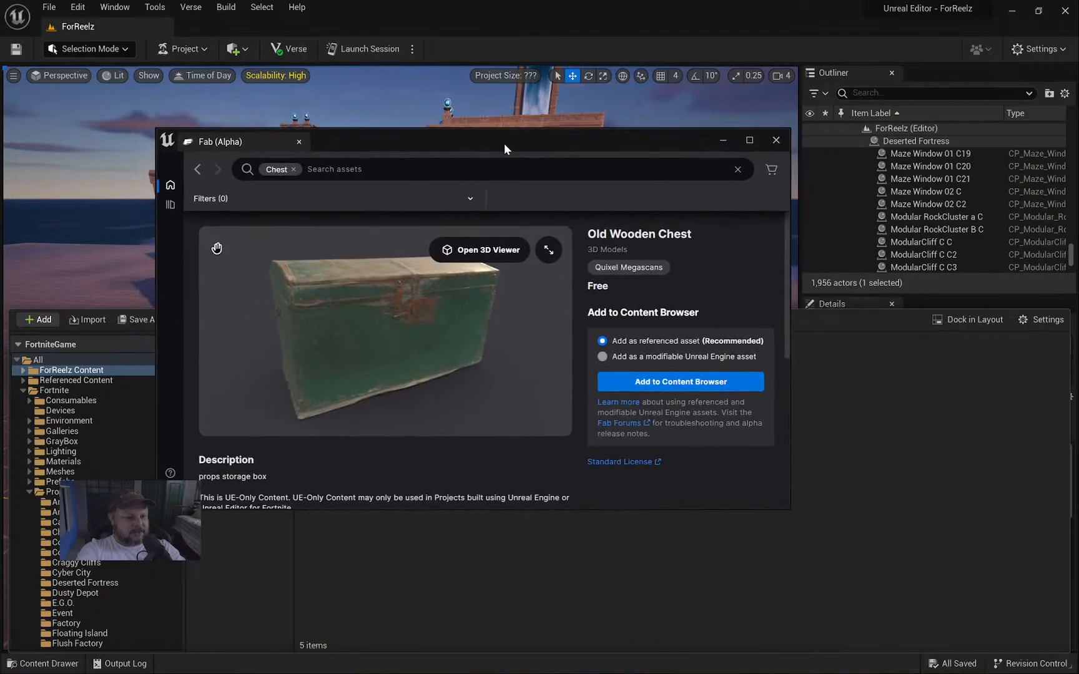
# Maximize Fab, preview the Small Wooden Chest page, and return to the 31 chest results.
pyautogui.doubleClick(447, 140)
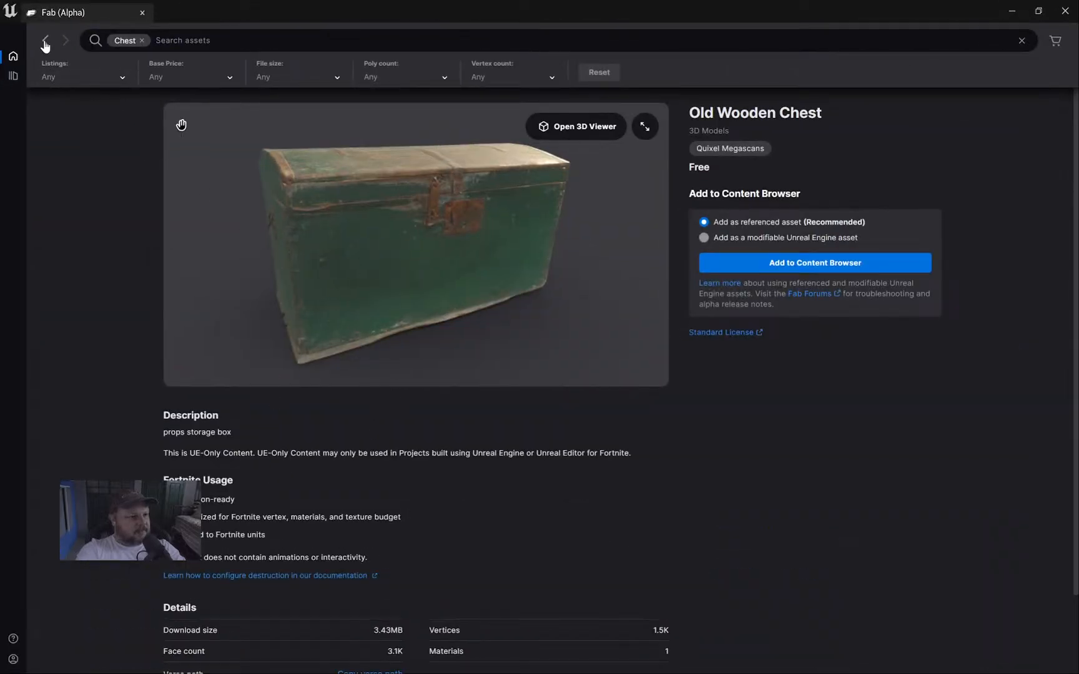
pyautogui.hotkey('alt', 'Left')
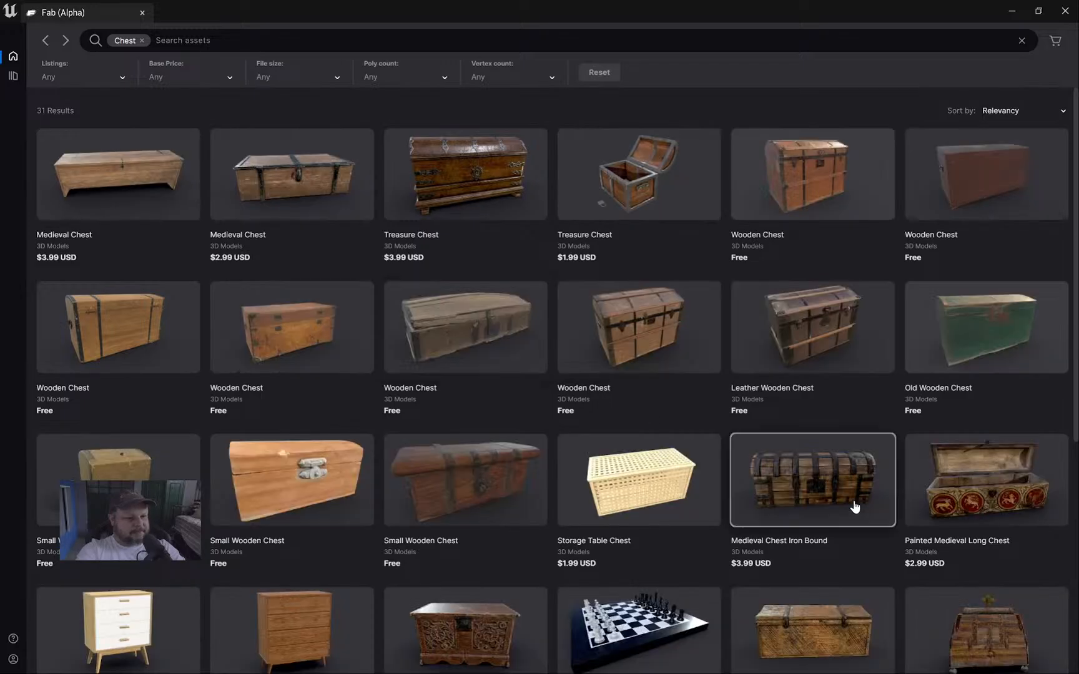
pyautogui.click(472, 491)
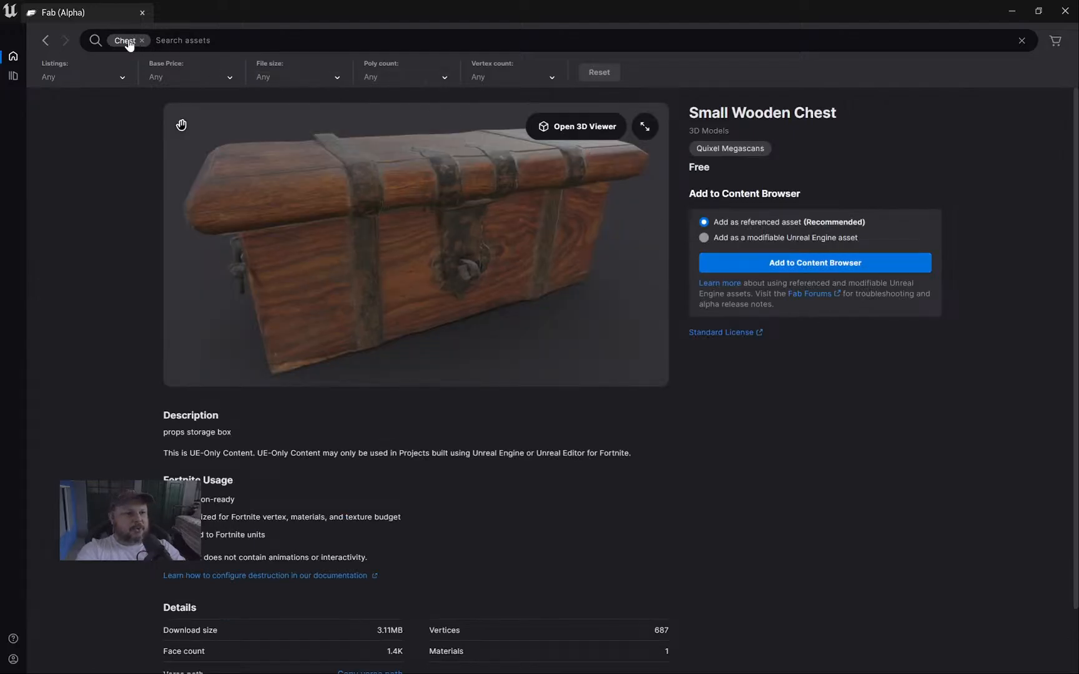
pyautogui.click(48, 40)
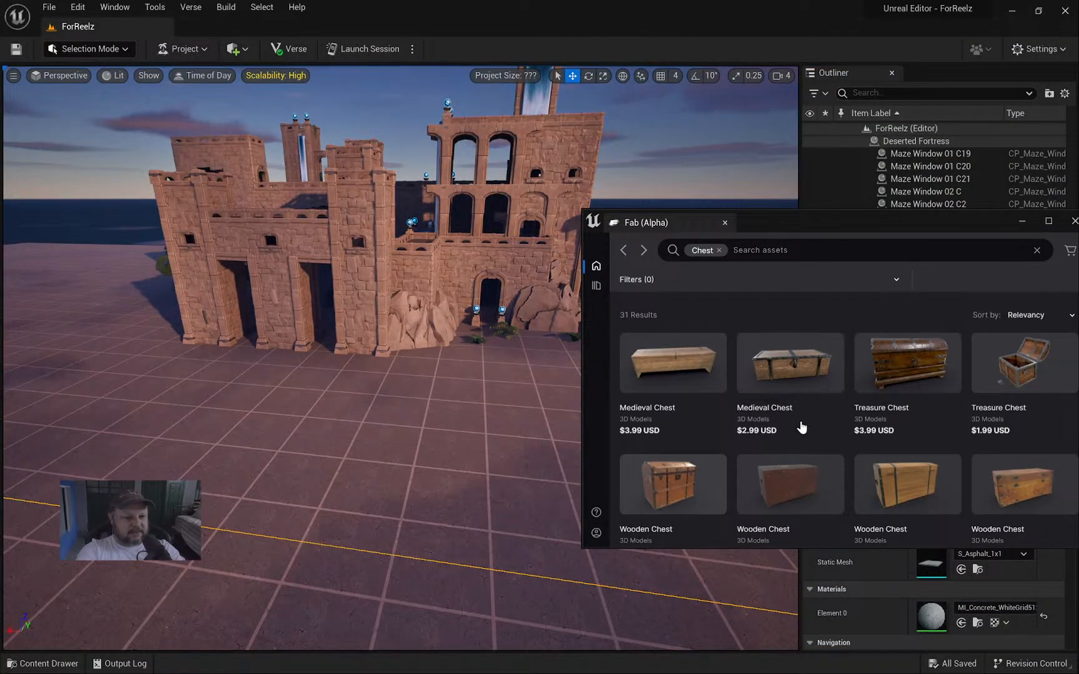
# Drag the Wooden Chest from Fab onto the level floor and fly toward it.
pyautogui.scroll(-2, 801, 371)
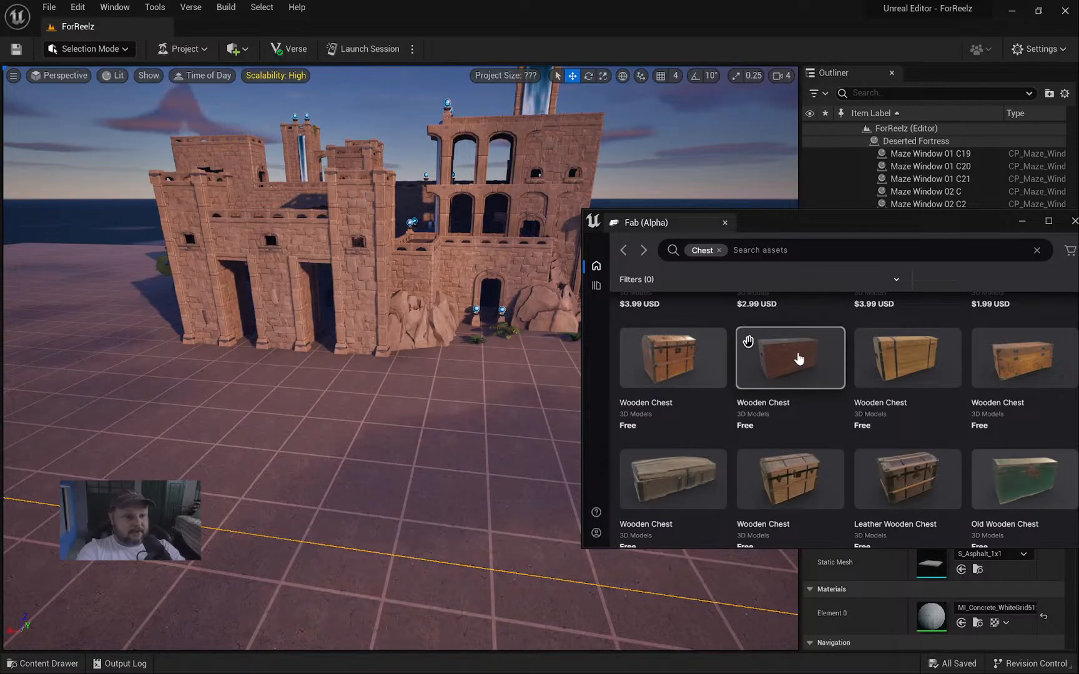
pyautogui.moveTo(799, 368); pyautogui.dragTo(375, 489)
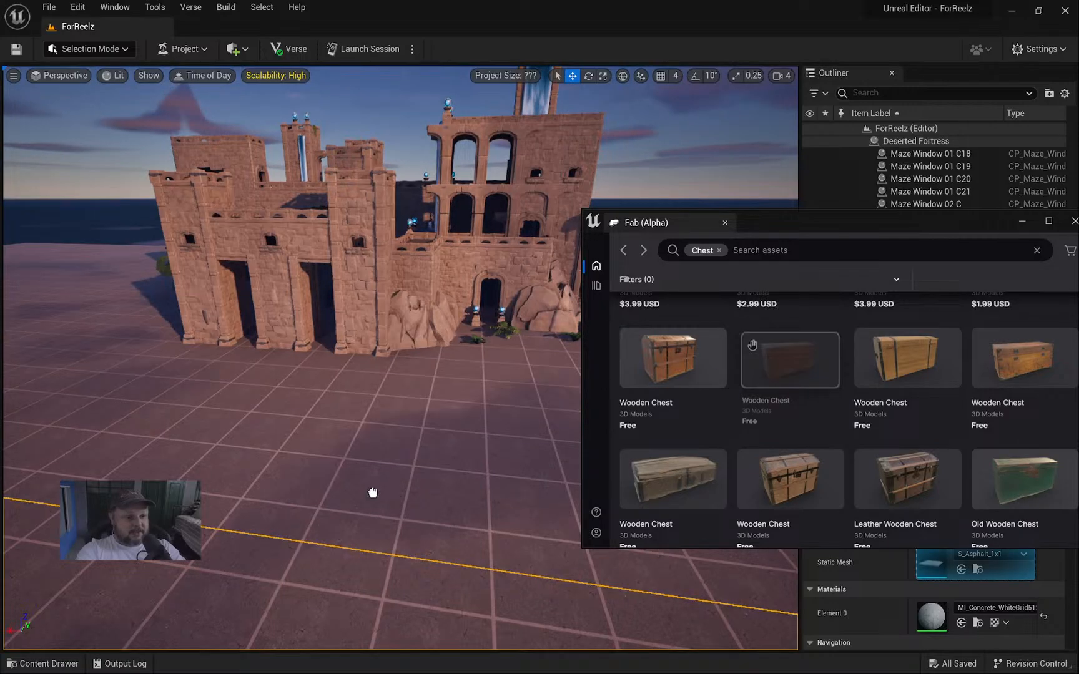
pyautogui.moveTo(374, 492); pyautogui.dragTo(374, 492)
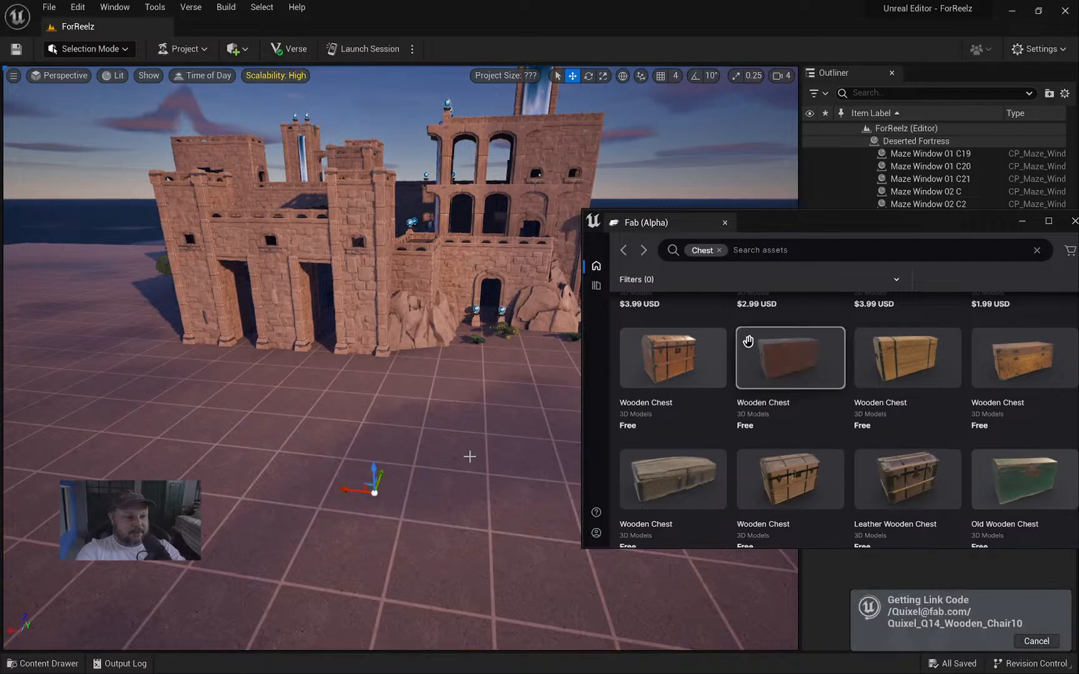
pyautogui.press('w')
pyautogui.moveTo(469, 455); pyautogui.dragTo(494, 473, button='right')
pyautogui.press('w')
pyautogui.press('e')
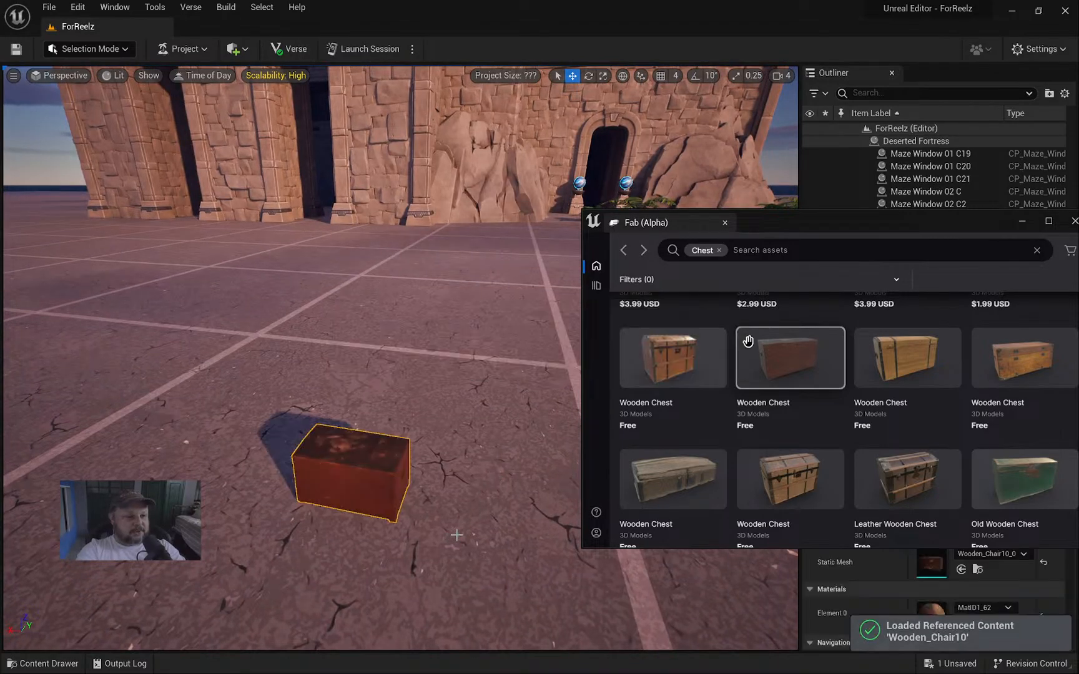
# Orbit and fly the camera around and above the placed Wooden Chest.
pyautogui.moveTo(523, 444); pyautogui.dragTo(662, 424, button='right')
pyautogui.press('a')
pyautogui.press('w')
pyautogui.press('a')
pyautogui.moveTo(748, 342); pyautogui.dragTo(750, 367, button='right')
pyautogui.press('w')
pyautogui.press('d')
pyautogui.press('e')
# Inspect the chest's lid and handle up close, then fly past it toward the fortress wall.
pyautogui.press('w')
pyautogui.press('s')
pyautogui.press('q')
pyautogui.press('s')
pyautogui.press('a')
pyautogui.press('a')
pyautogui.press('w')
pyautogui.press('w')
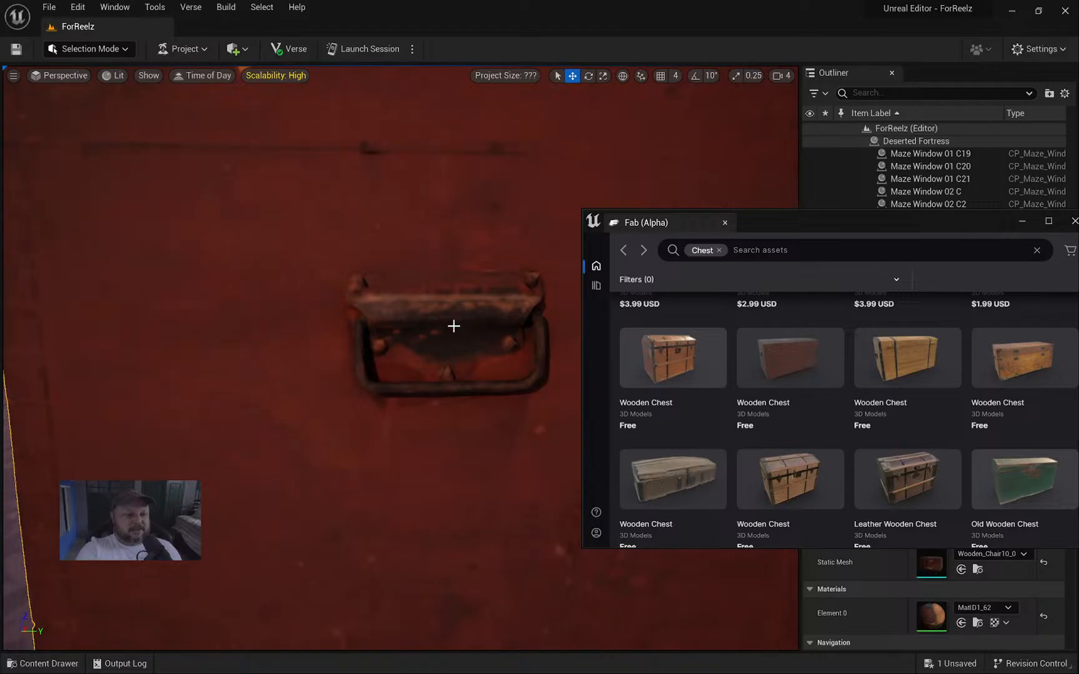
pyautogui.moveTo(452, 326); pyautogui.dragTo(386, 301, button='right')
pyautogui.press('w')
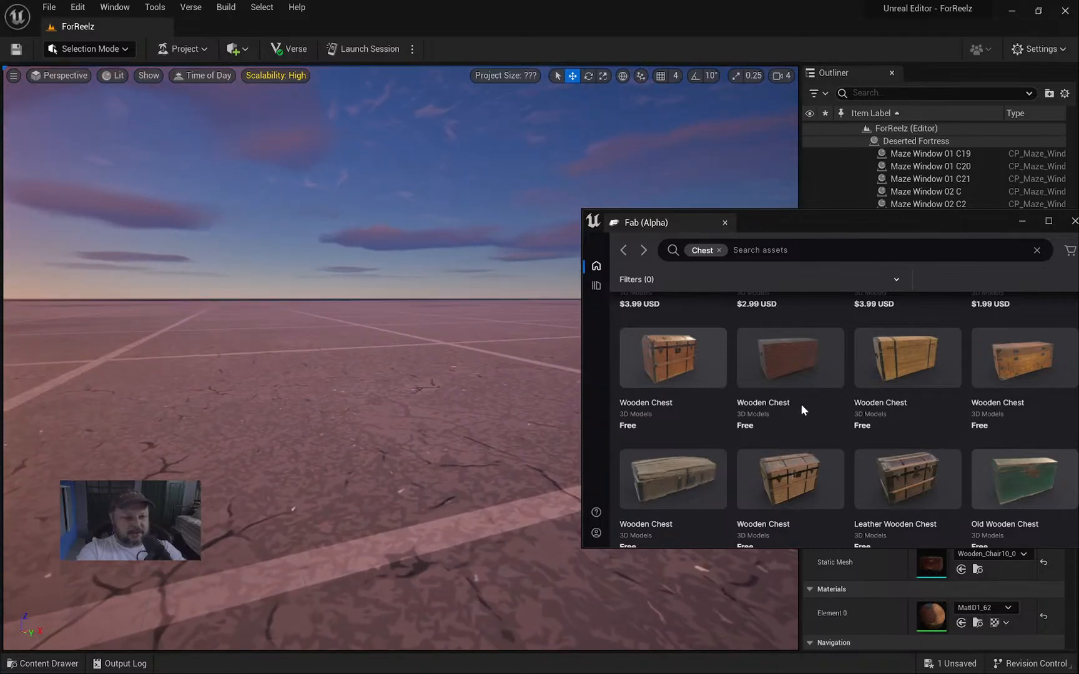
pyautogui.scroll(2, 803, 410)
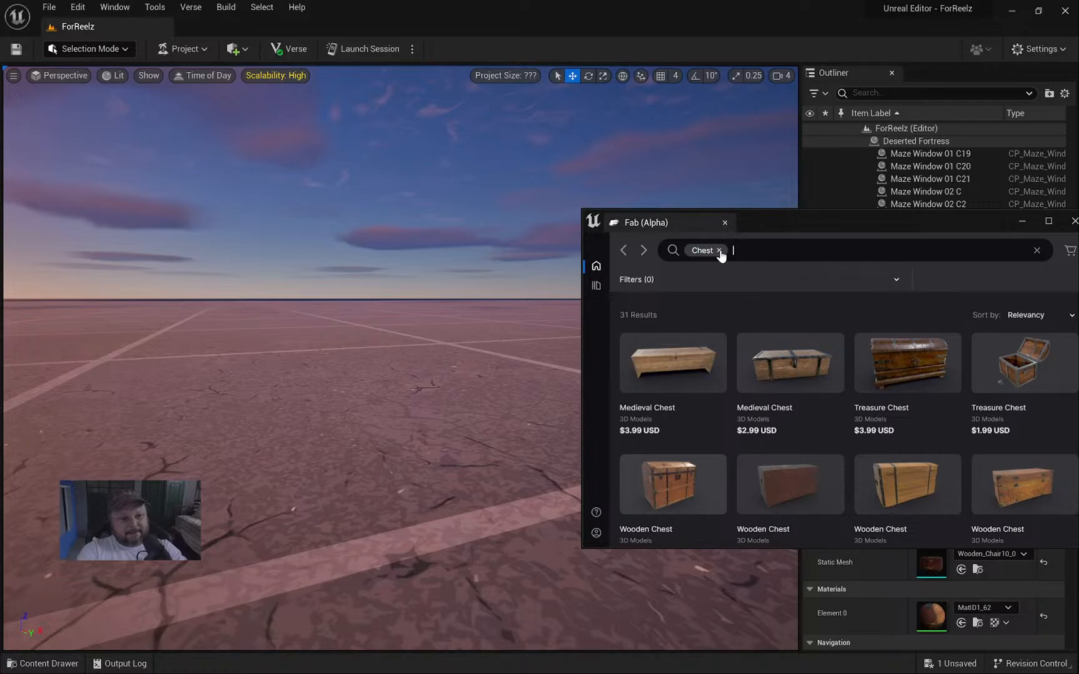
# Remove the Chest search chip from the Fab results.
pyautogui.click(720, 251)
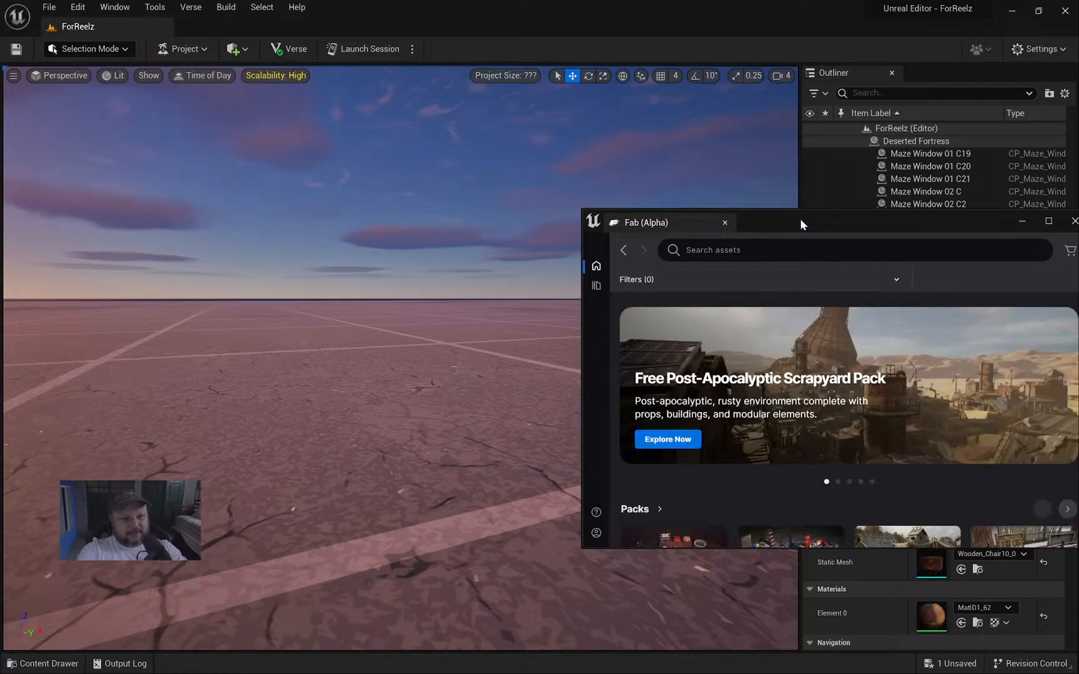
pyautogui.moveTo(800, 219); pyautogui.dragTo(723, 150)
pyautogui.scroll(-5, 754, 344)
pyautogui.scroll(5, 739, 349)
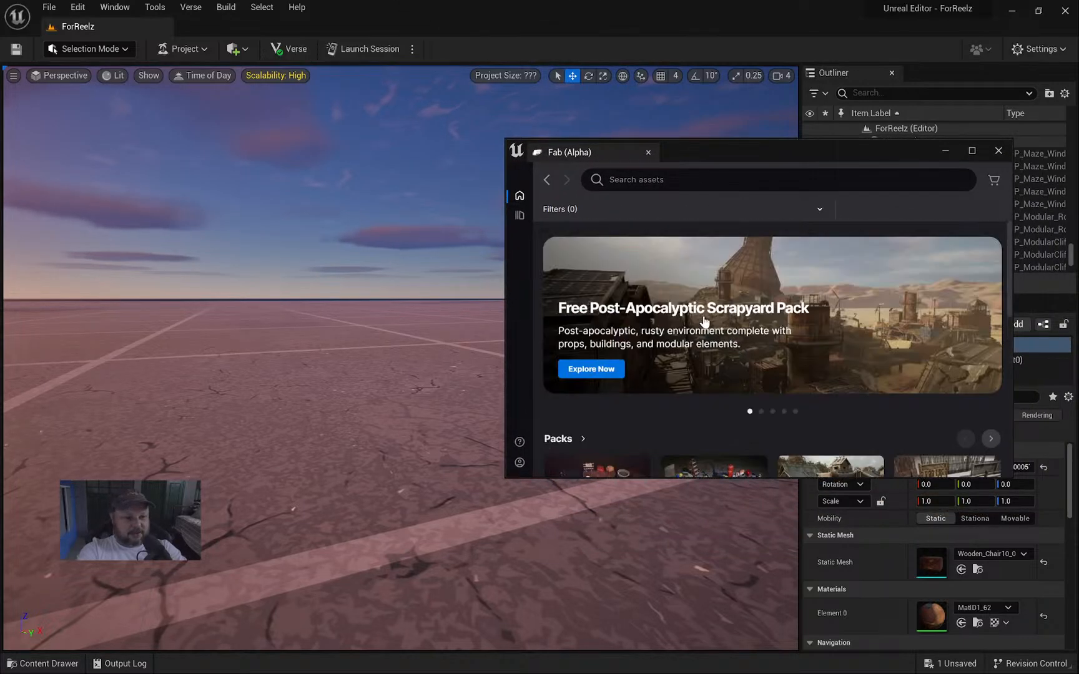
# Filter Fab to Free assets, restore the window, and drag the Ancient Temple Lintel into the viewport.
pyautogui.doubleClick(735, 149)
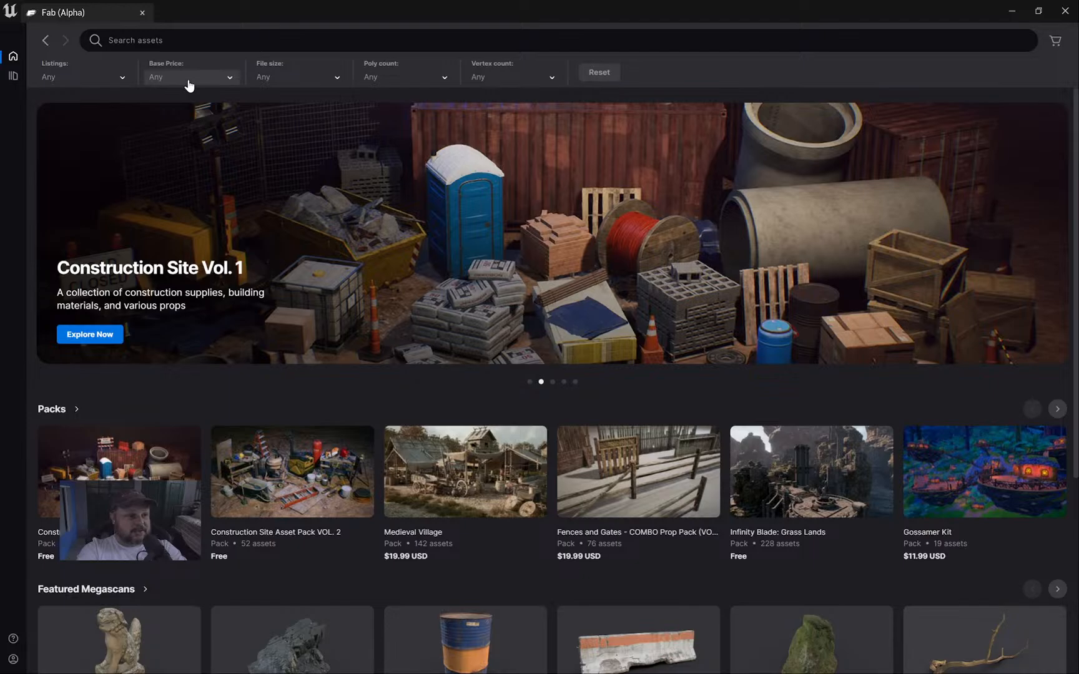
pyautogui.click(184, 80)
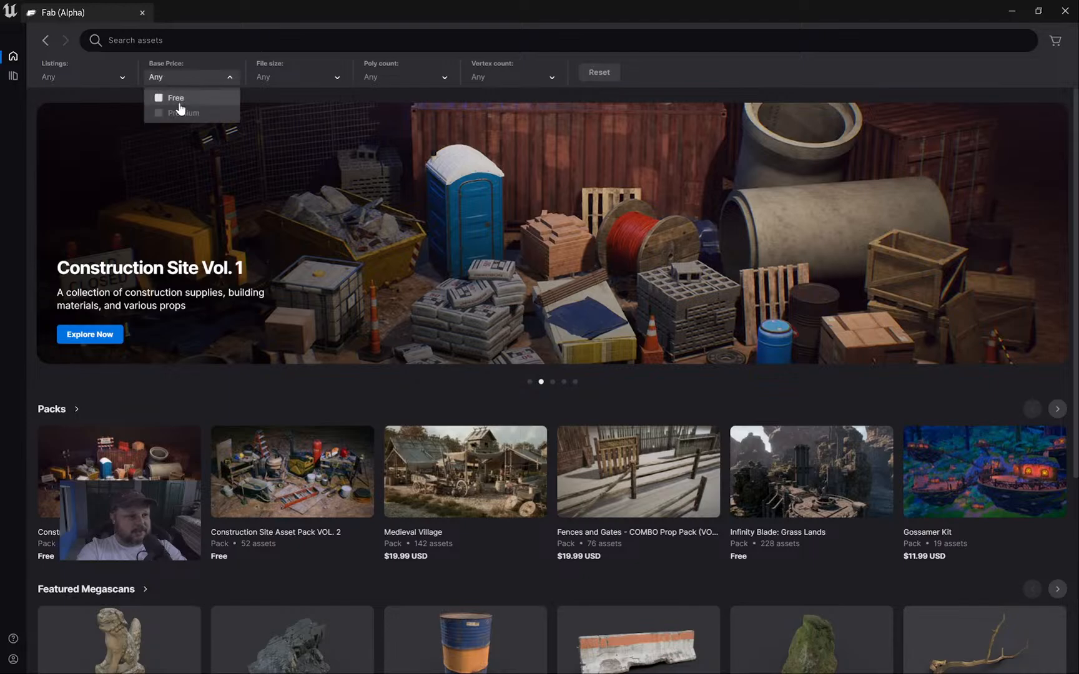
pyautogui.click(368, 70)
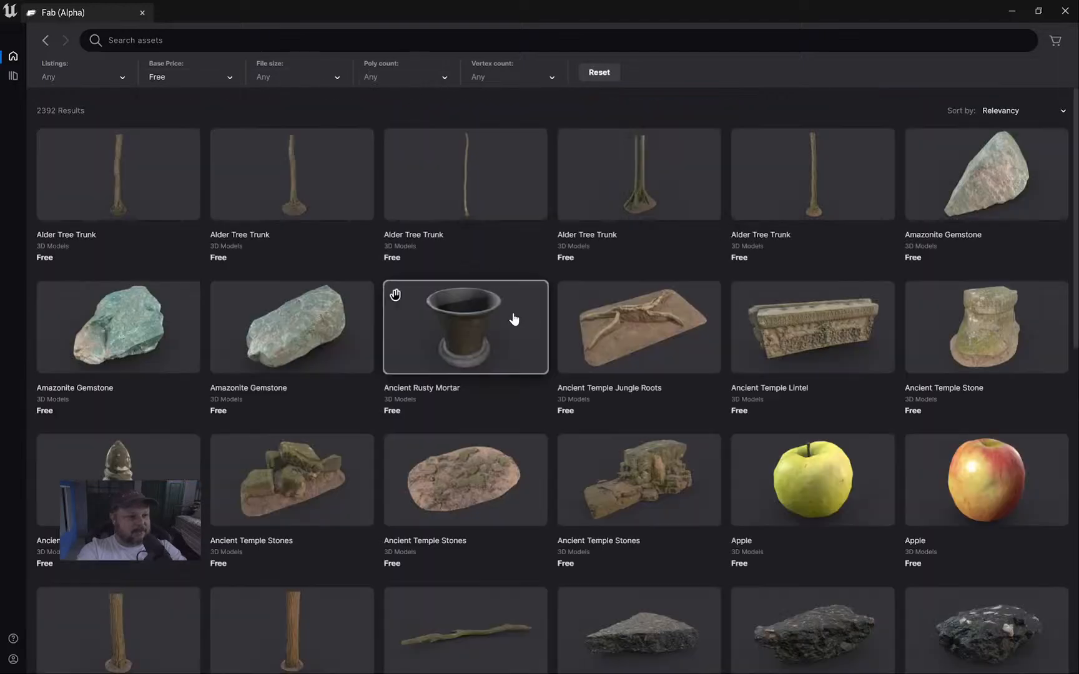
pyautogui.scroll(-2, 615, 414)
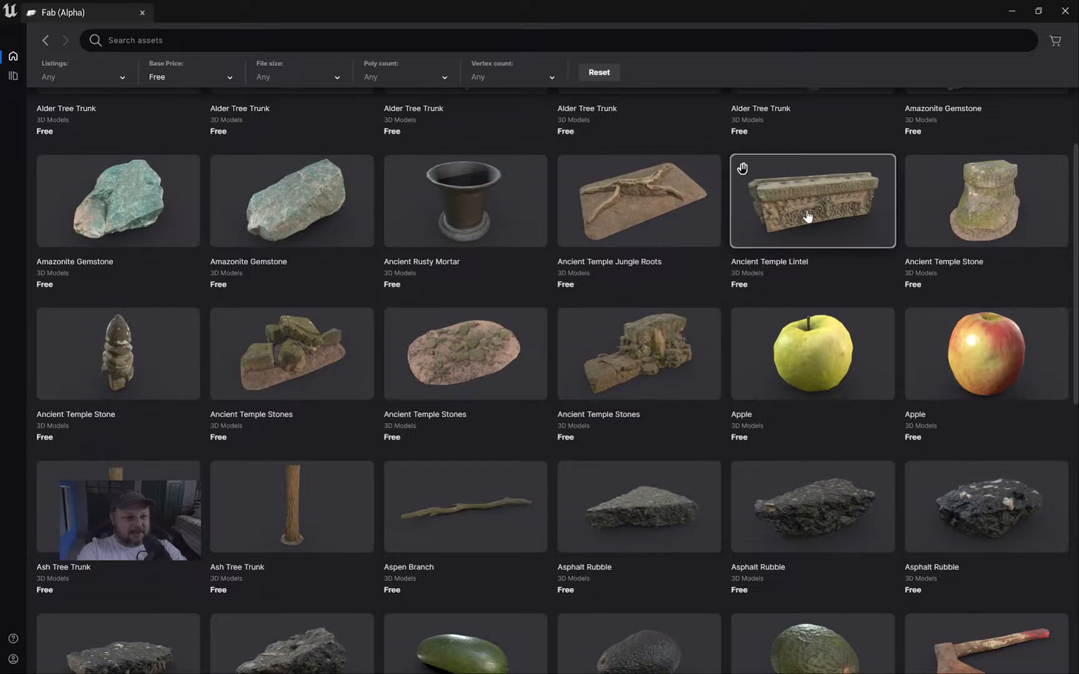
pyautogui.moveTo(709, 5); pyautogui.dragTo(804, 70)
pyautogui.scroll(-2, 896, 266)
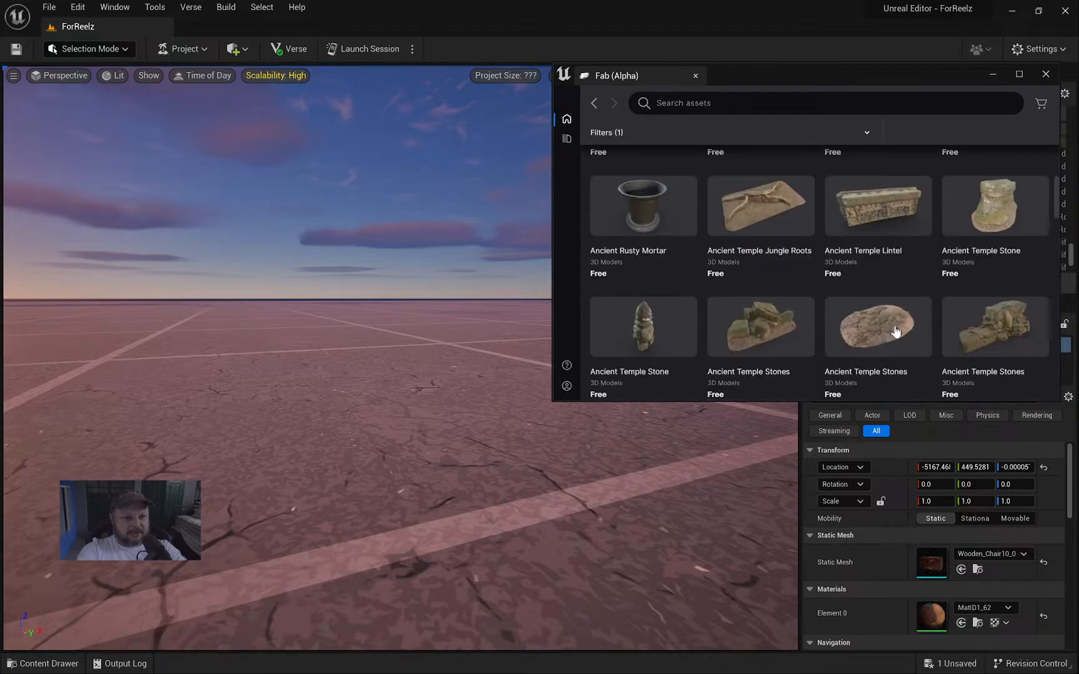
pyautogui.moveTo(888, 222); pyautogui.dragTo(324, 387)
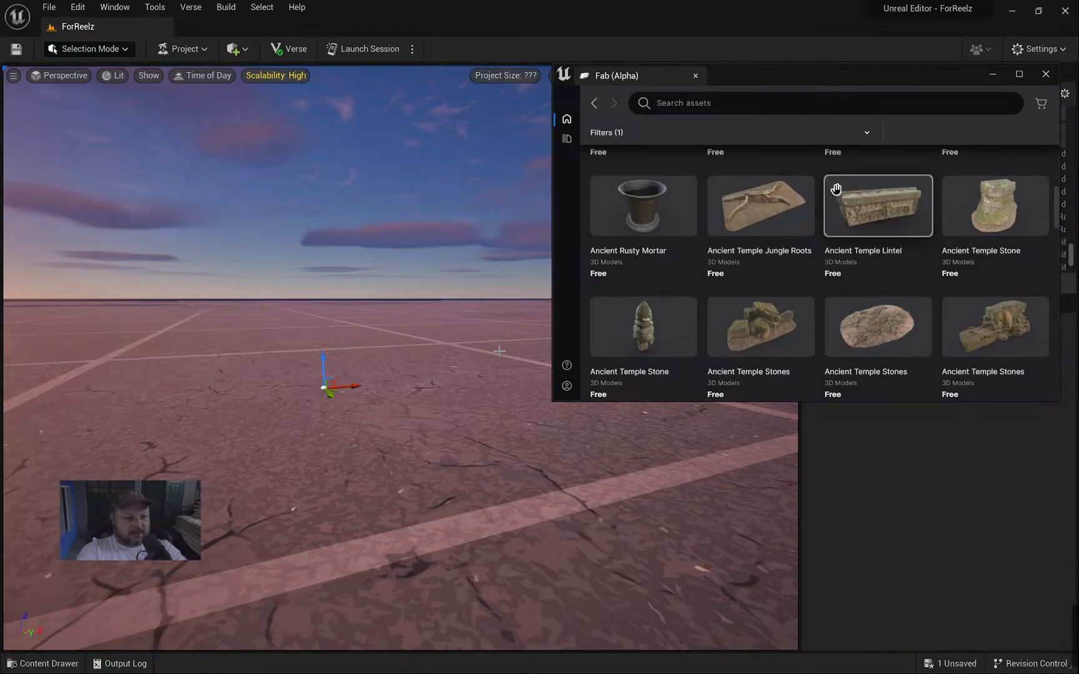
# Open the Ancient Temple Lintel's Fab page, then move the window aside to reveal the level.
pyautogui.click(901, 216)
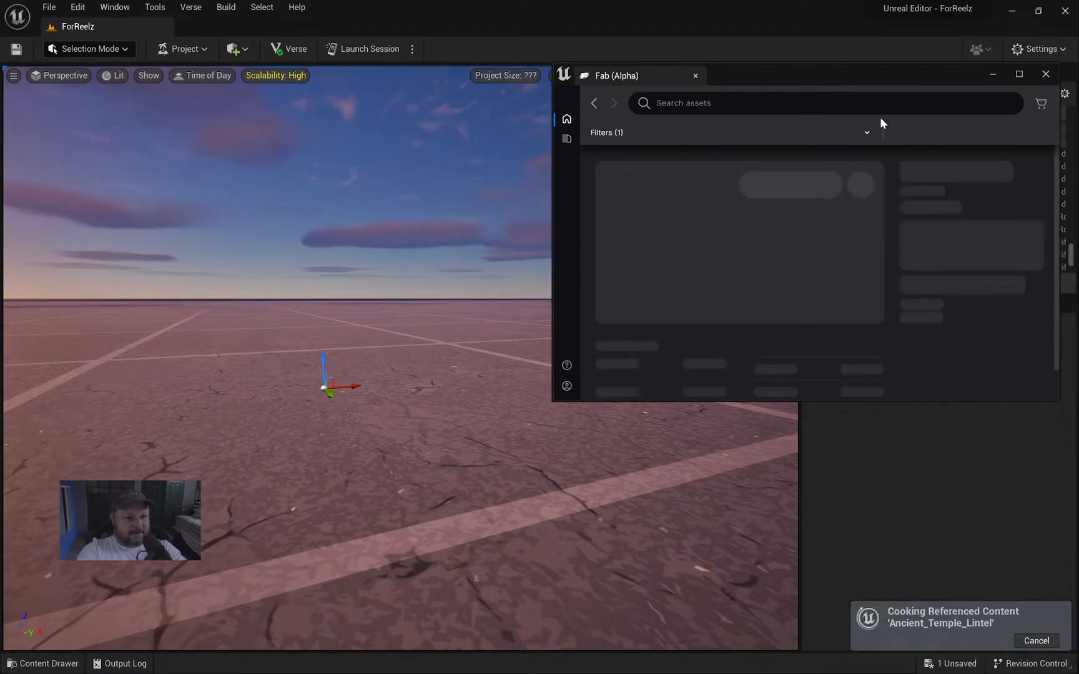
pyautogui.doubleClick(862, 76)
pyautogui.scroll(-1, 401, 468)
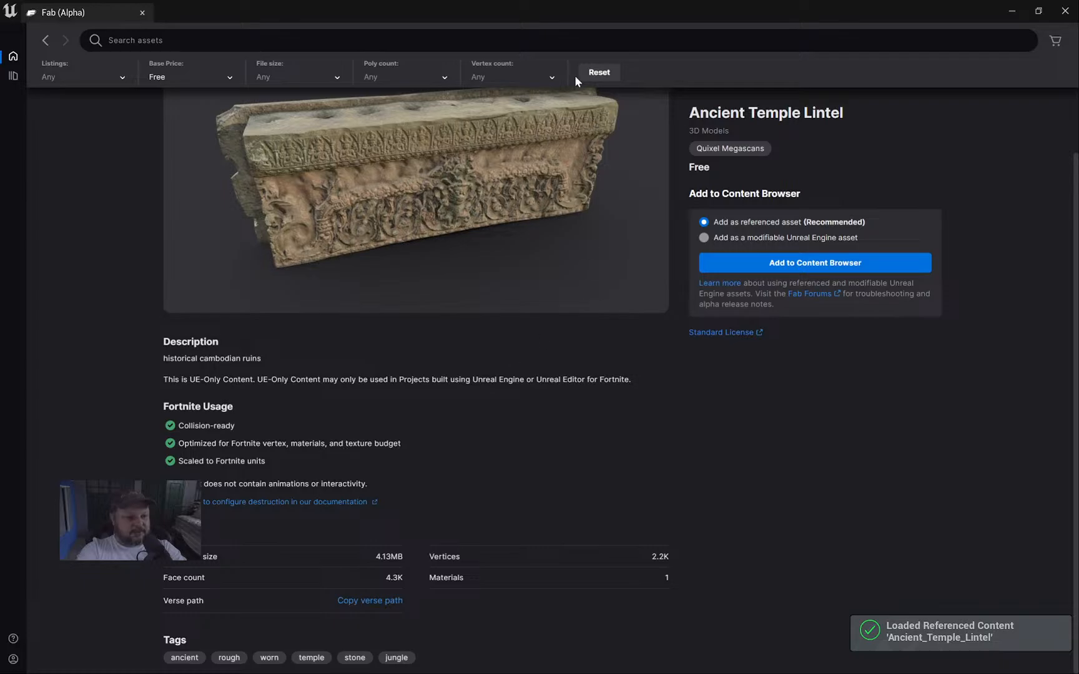
pyautogui.moveTo(541, 10); pyautogui.dragTo(967, 306)
# Fly the camera around the placed lintel to view its carved front relief.
pyautogui.moveTo(464, 260); pyautogui.dragTo(681, 262, button='right')
pyautogui.press('a')
pyautogui.press('w')
pyautogui.press('w')
pyautogui.press('s')
pyautogui.press('s')
pyautogui.press('d')
pyautogui.press('e')
pyautogui.press('a')
pyautogui.press('f')
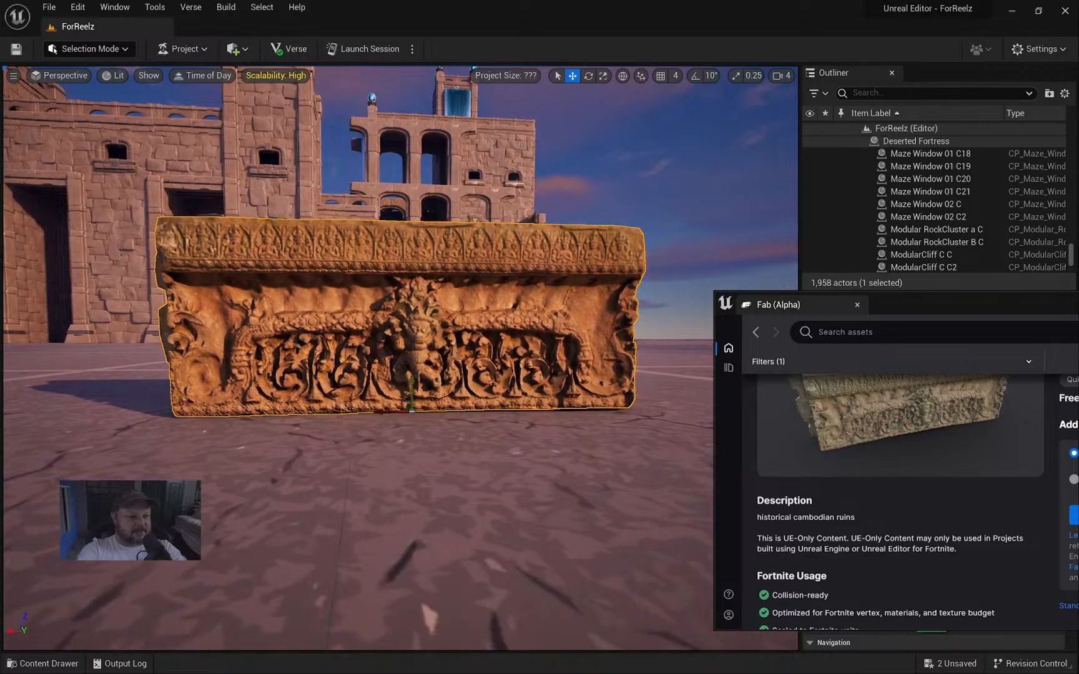
# Raise the Ancient Temple Lintel straight up with the Z gizmo and inspect it from below and level.
pyautogui.moveTo(397, 381); pyautogui.dragTo(398, 180)
pyautogui.press('e')
pyautogui.moveTo(404, 217)
pyautogui.mouseDown(button='right')
pyautogui.moveTo(423, 193)
pyautogui.moveTo(423, 219)
pyautogui.mouseUp(button='right')
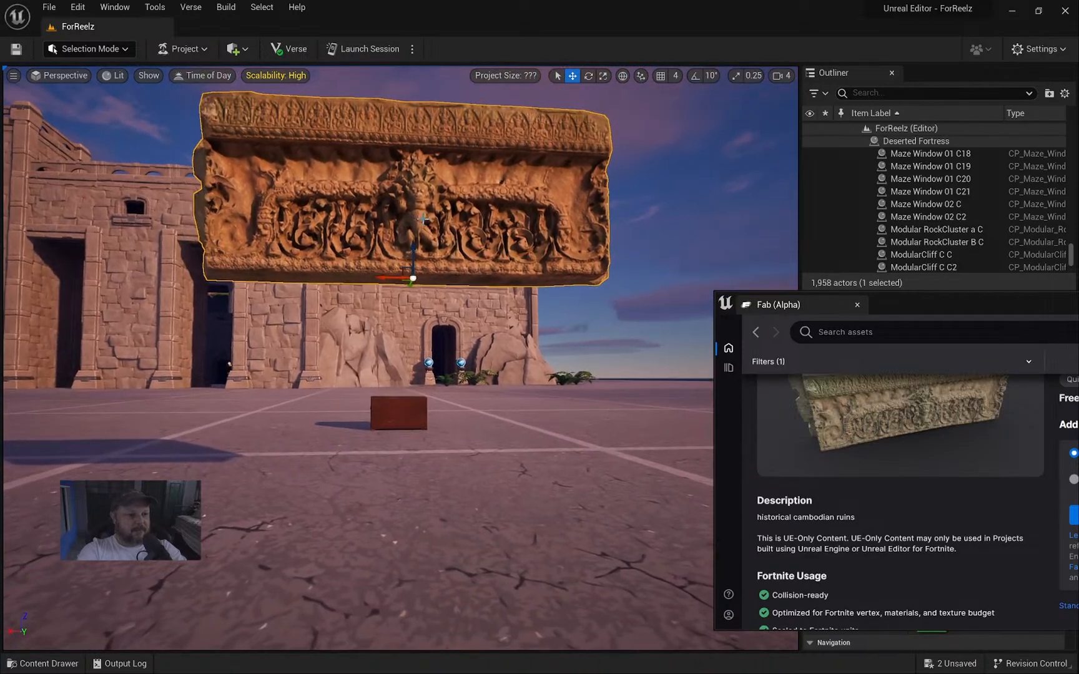
pyautogui.moveTo(404, 87)
pyautogui.mouseDown(button='right')
pyautogui.moveTo(405, 70)
pyautogui.moveTo(422, 62)
pyautogui.moveTo(438, 76)
pyautogui.moveTo(433, 83)
pyautogui.moveTo(425, 61)
pyautogui.moveTo(422, 94)
pyautogui.moveTo(392, 88)
pyautogui.mouseUp(button='right')
pyautogui.press('e')
pyautogui.press('w')
pyautogui.press('s')
pyautogui.press('w')
pyautogui.press('e')
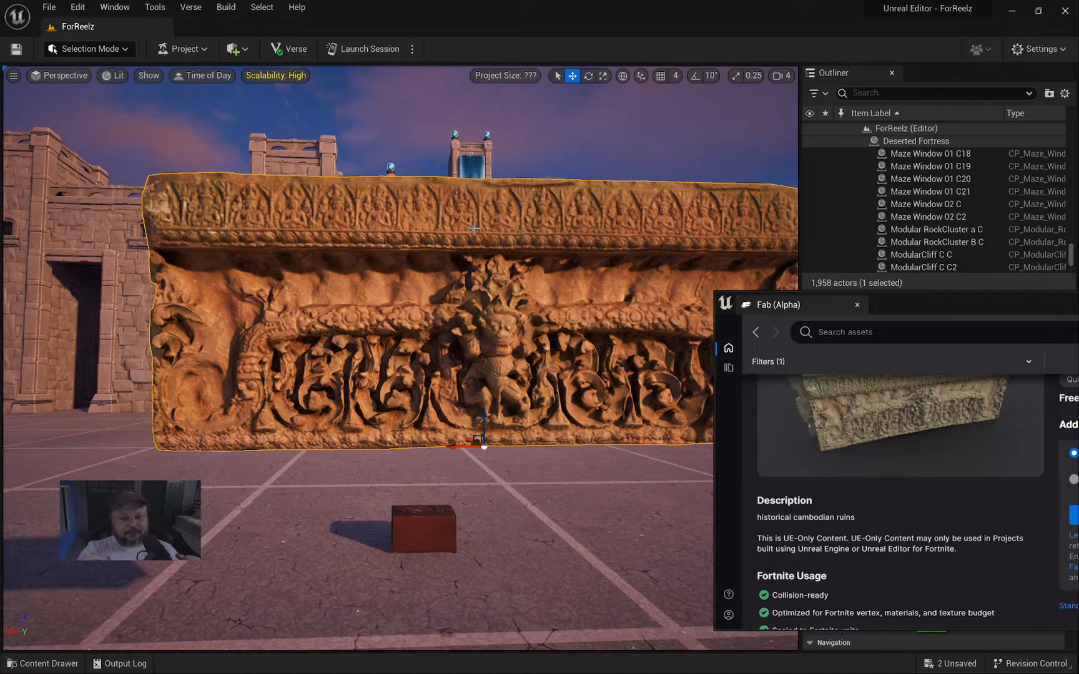
# Close the Fab window and pull the camera back from the raised lintel.
pyautogui.moveTo(992, 302); pyautogui.dragTo(534, 218)
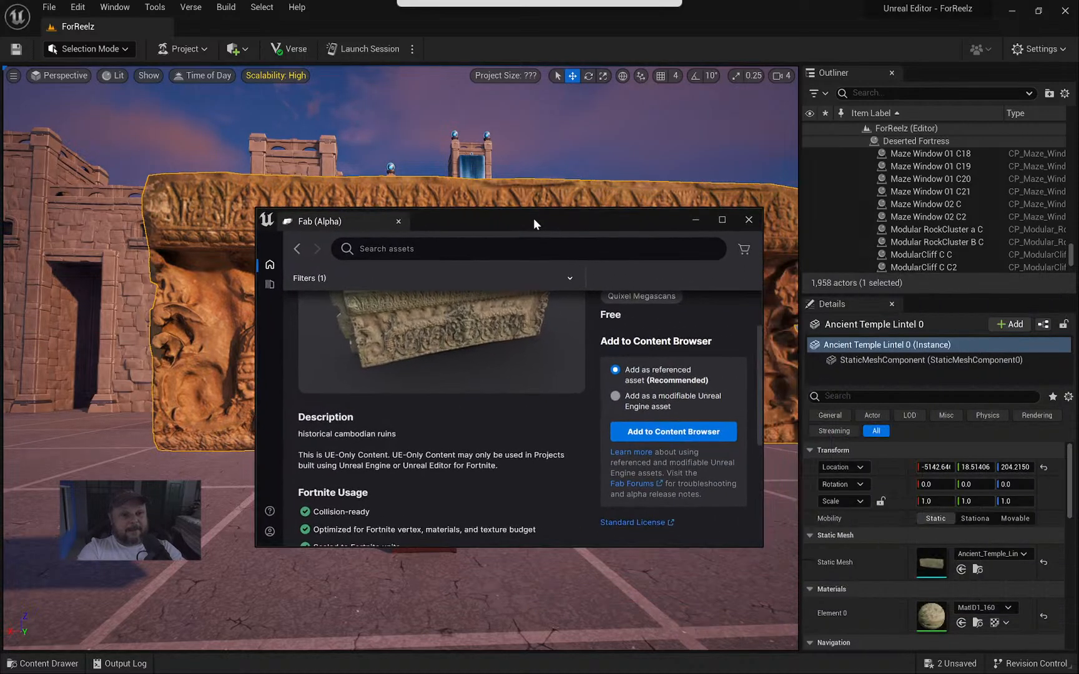
pyautogui.click(754, 222)
pyautogui.moveTo(683, 236); pyautogui.dragTo(761, 256, button='right')
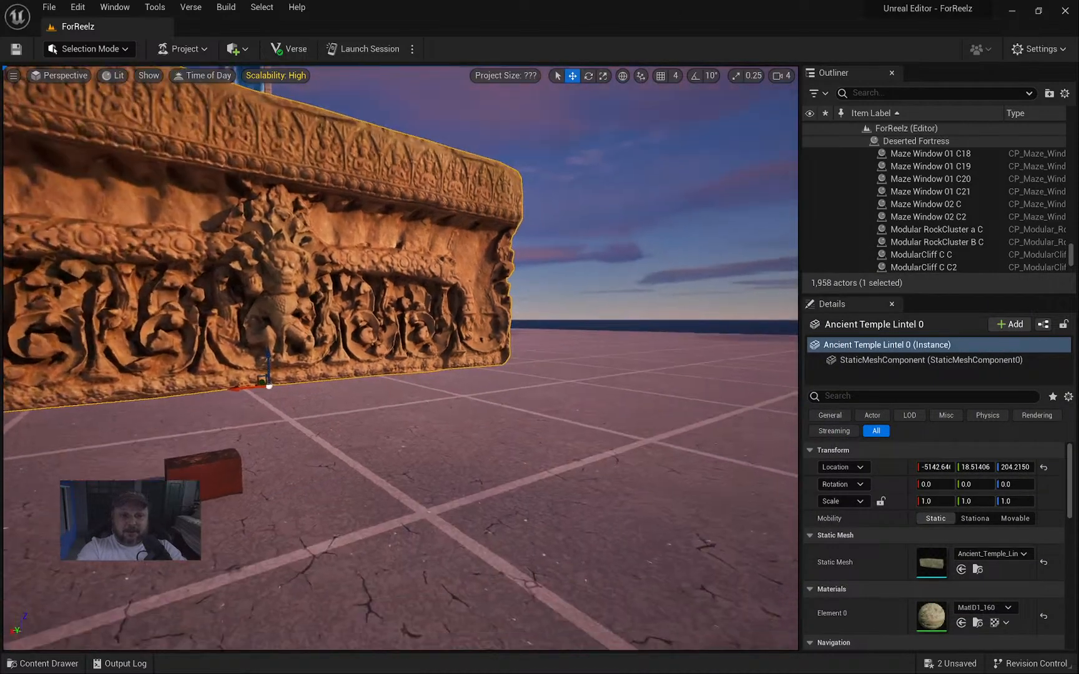
pyautogui.press('s')
pyautogui.moveTo(624, 263); pyautogui.dragTo(545, 304, button='right')
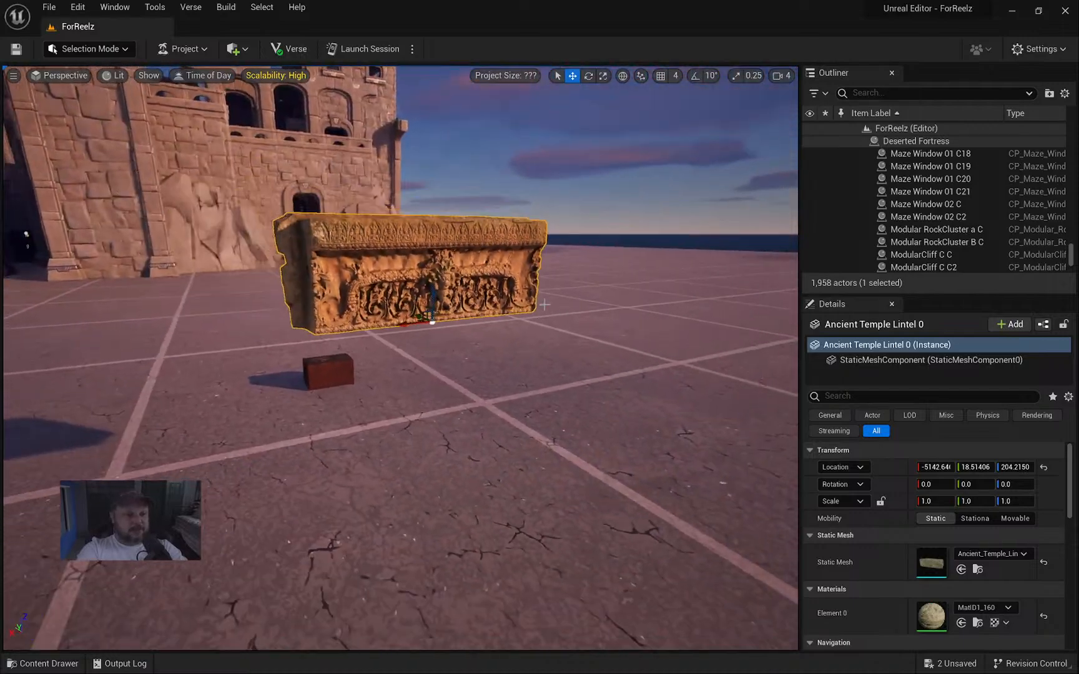
# Open the Content Drawer at the Fortnite folder and the Quick Add menu, then reframe the lintel.
pyautogui.hotkey('ctrl', 'space')
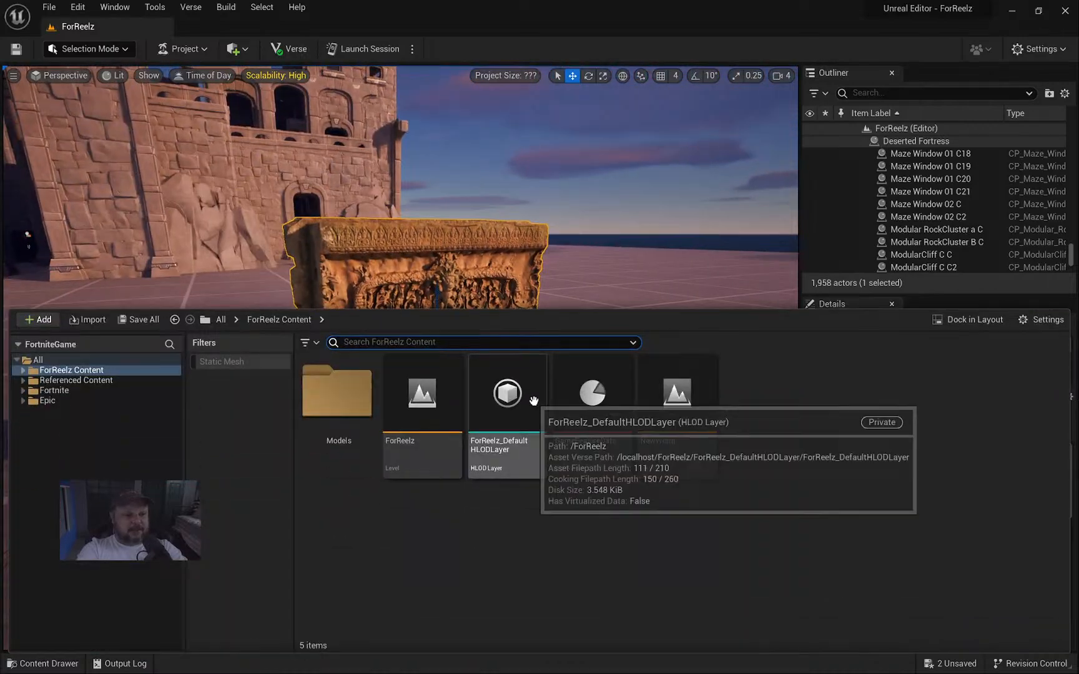
pyautogui.click(55, 391)
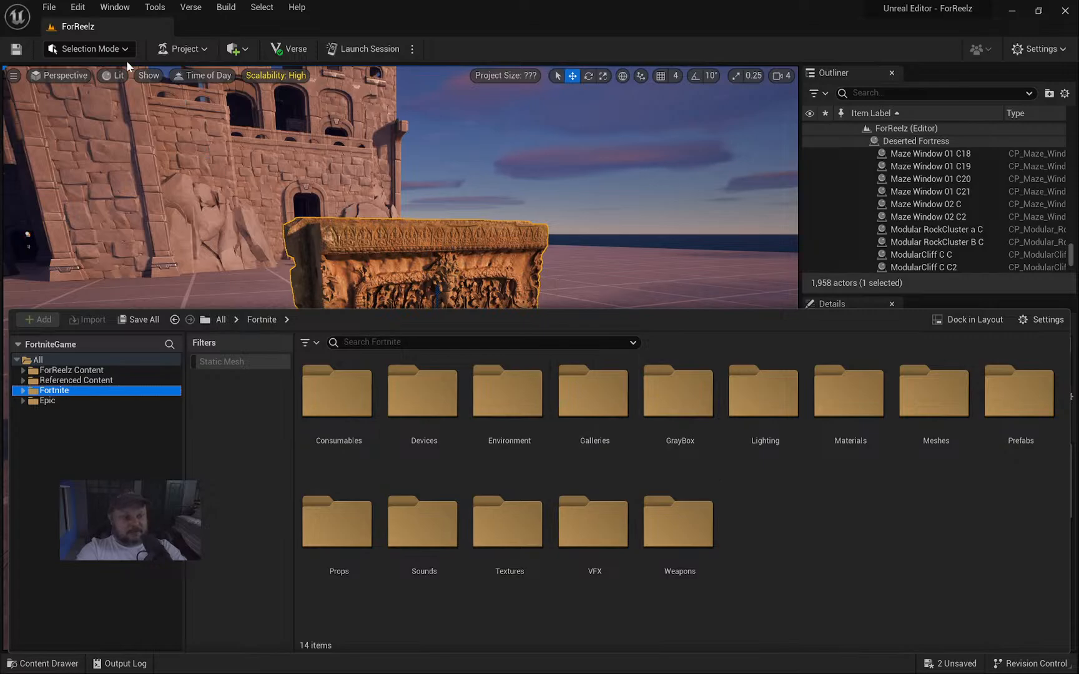
pyautogui.click(236, 49)
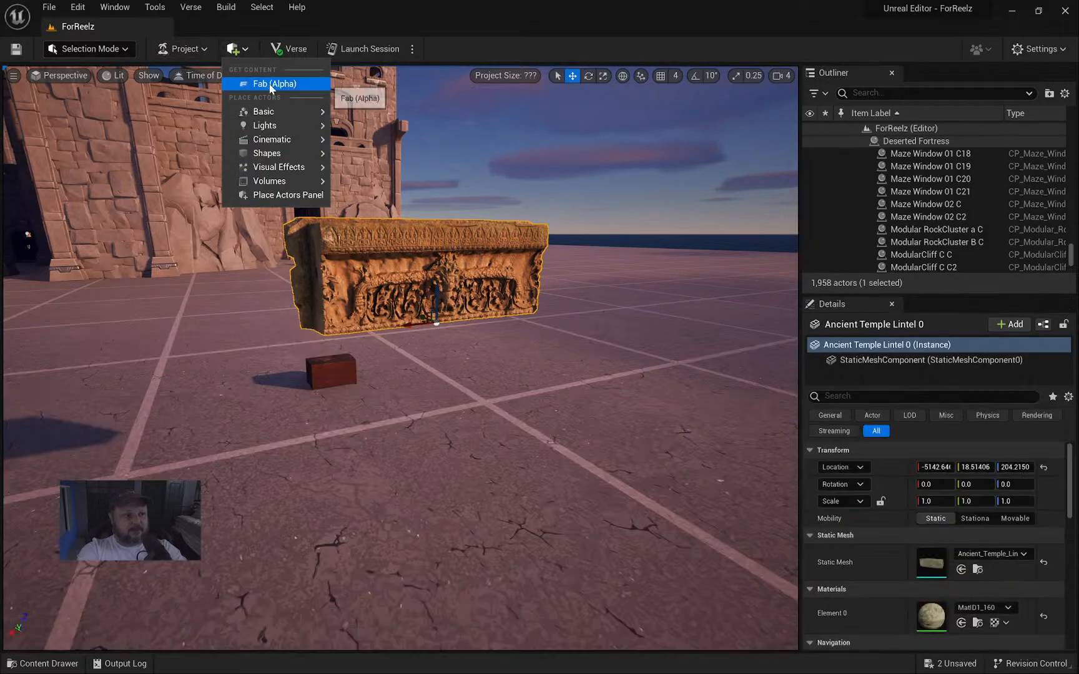
pyautogui.moveTo(607, 334); pyautogui.dragTo(545, 314, button='right')
pyautogui.press('d')
pyautogui.press('s')
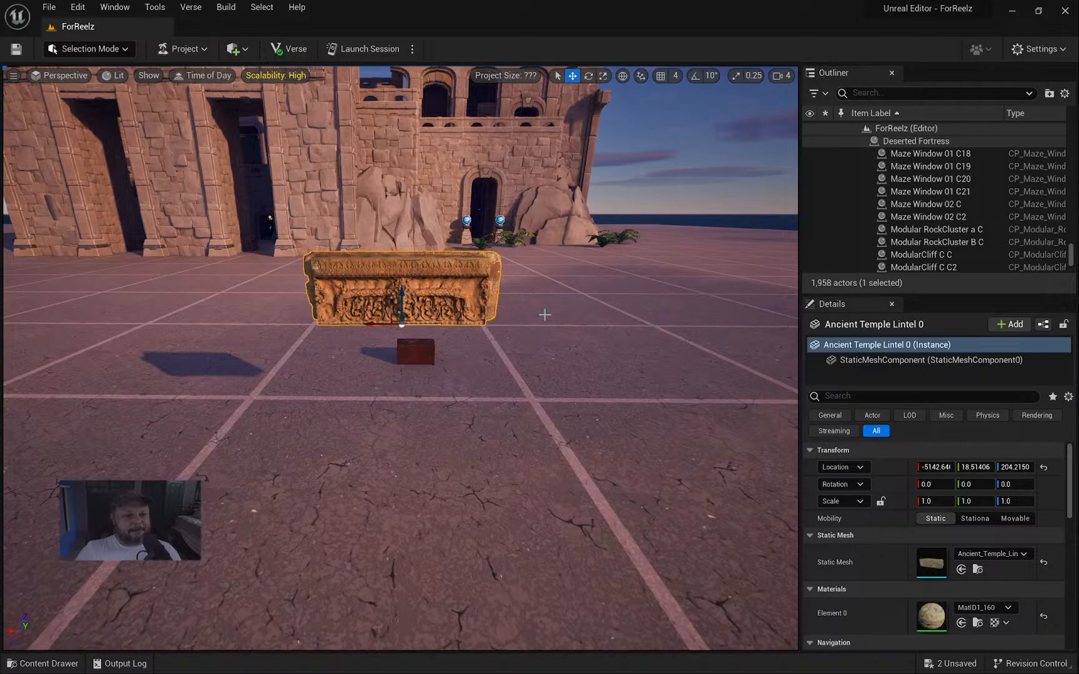
pyautogui.moveTo(544, 314); pyautogui.dragTo(609, 343, button='right')
pyautogui.hotkey('alt', 'Tab')
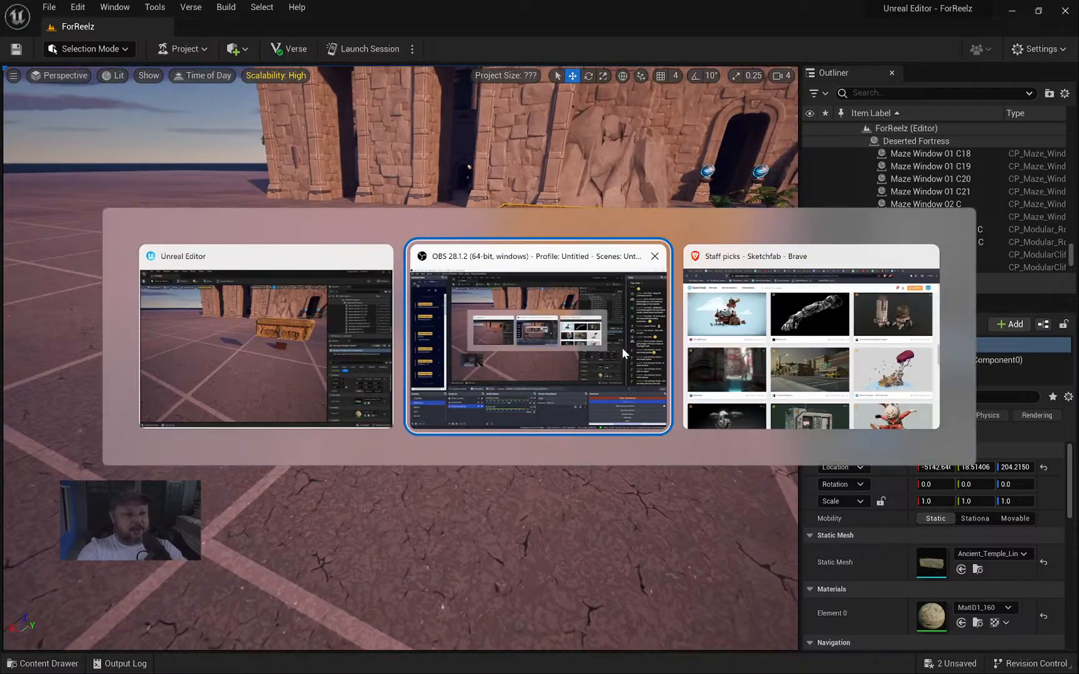
pyautogui.click(812, 338)
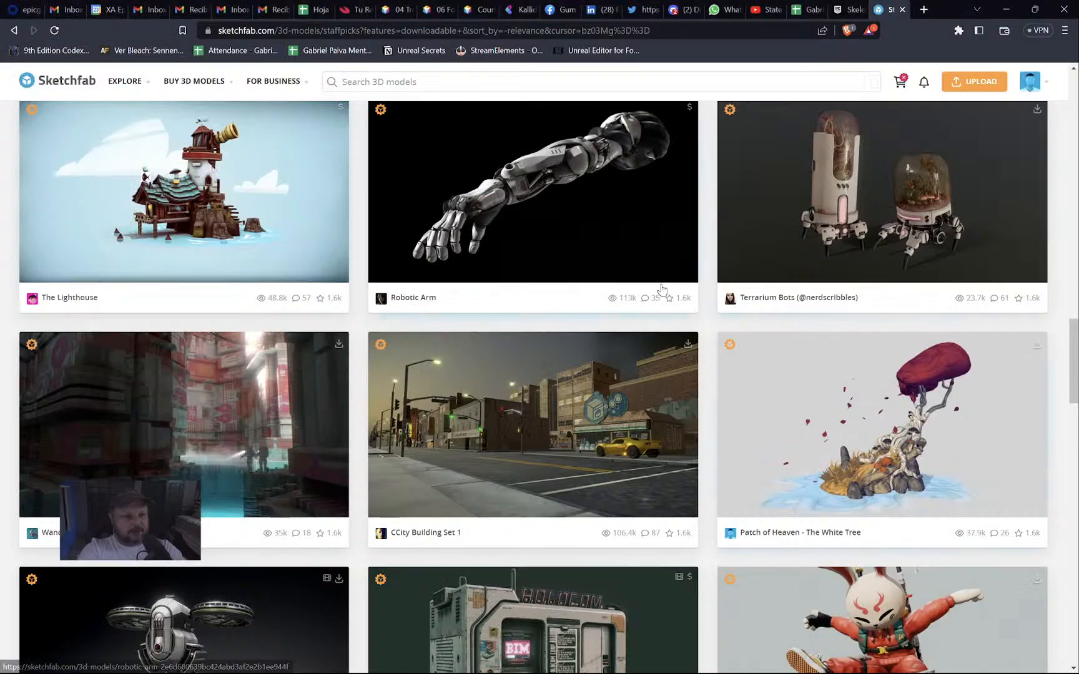
pyautogui.scroll(20, 578, 309)
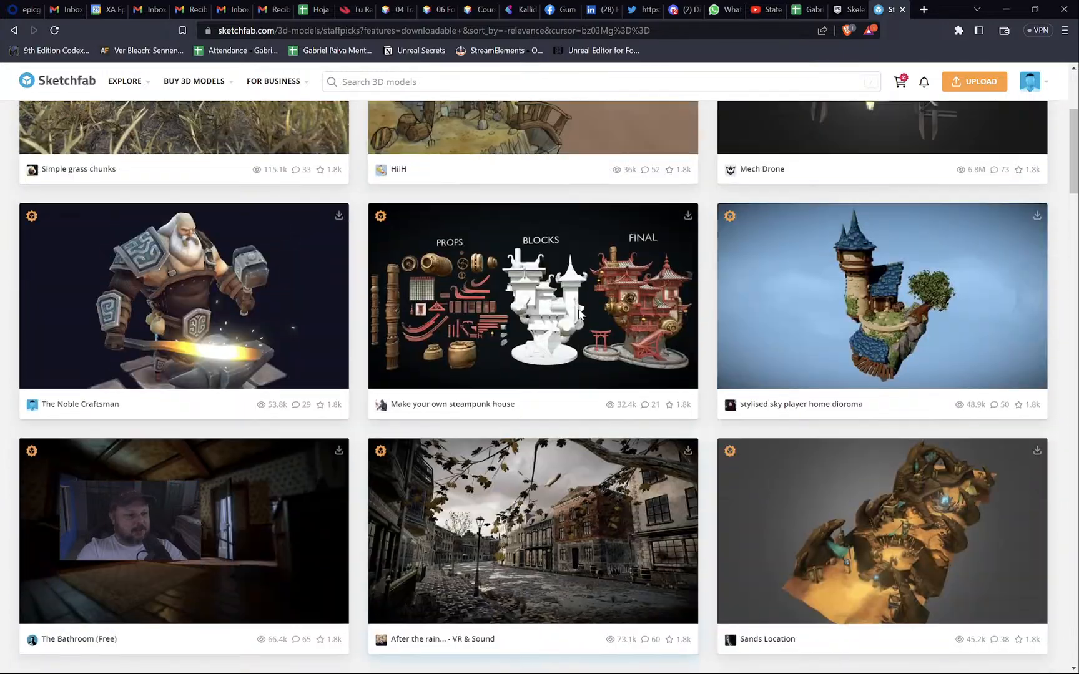
pyautogui.scroll(5, 579, 314)
pyautogui.scroll(-12, 579, 314)
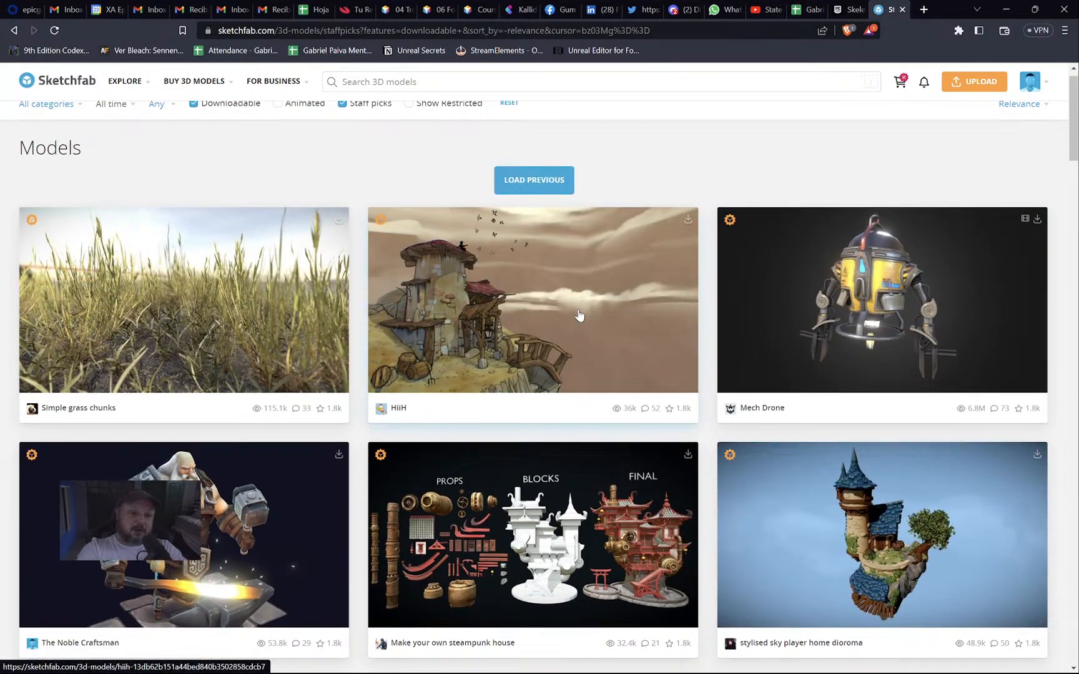
pyautogui.scroll(12, 579, 313)
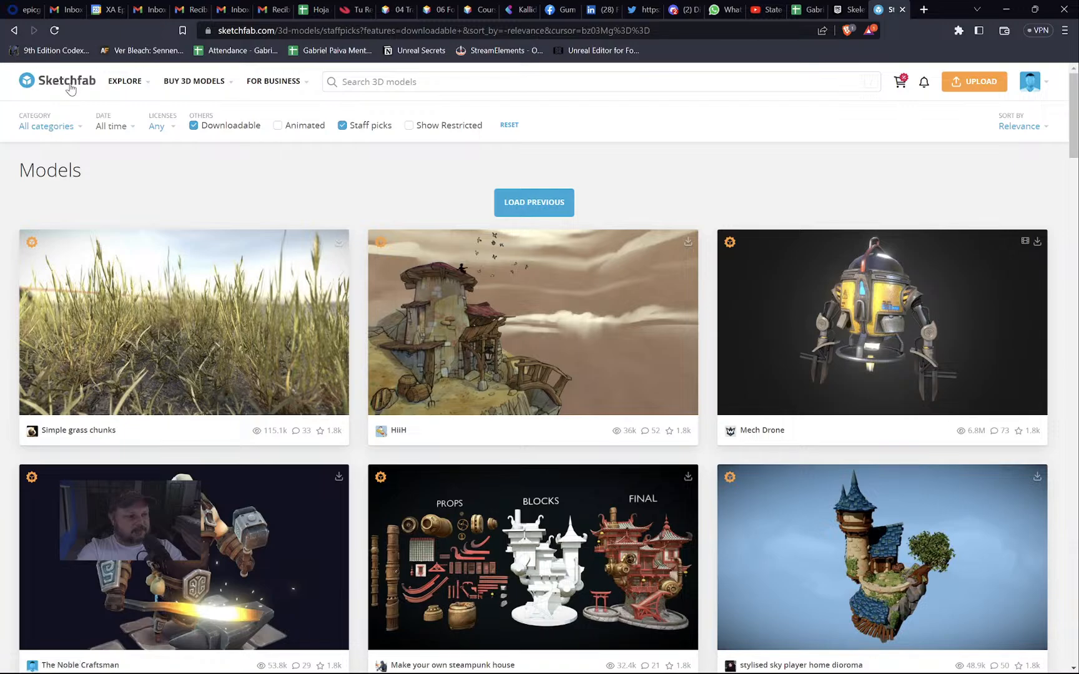
pyautogui.moveTo(130, 81)
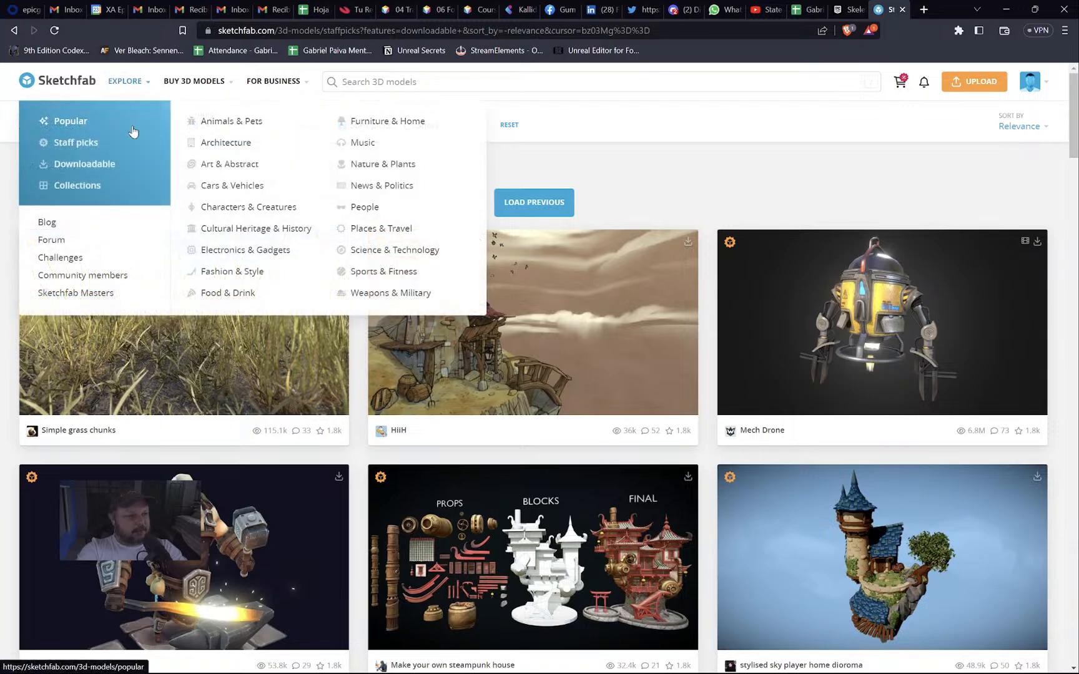
pyautogui.click(76, 143)
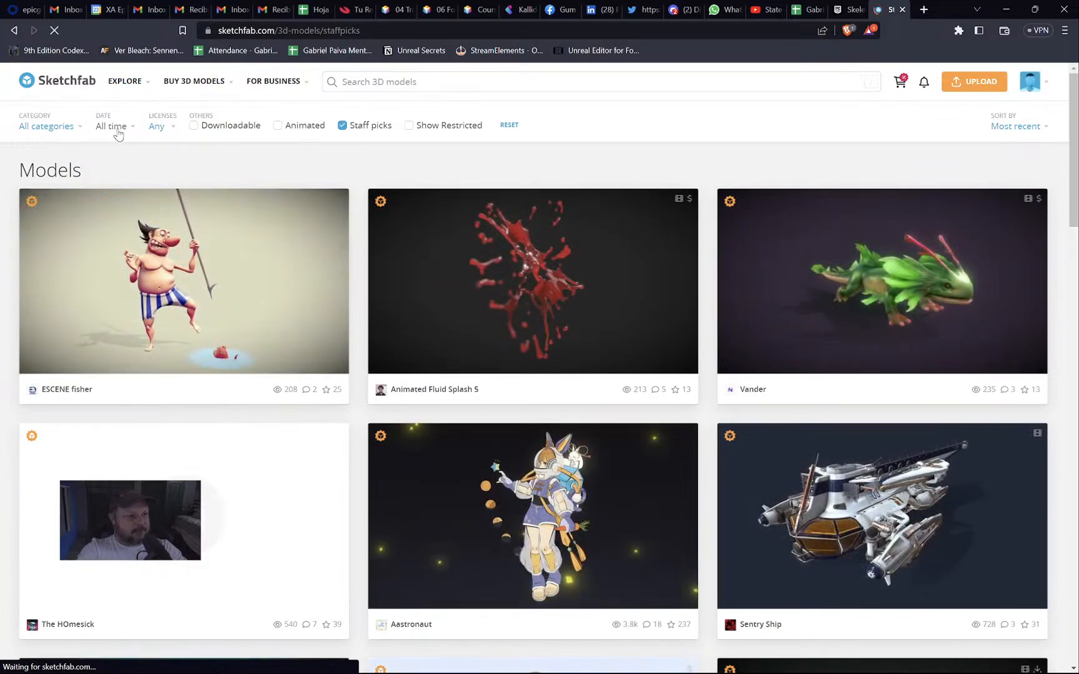
pyautogui.click(210, 127)
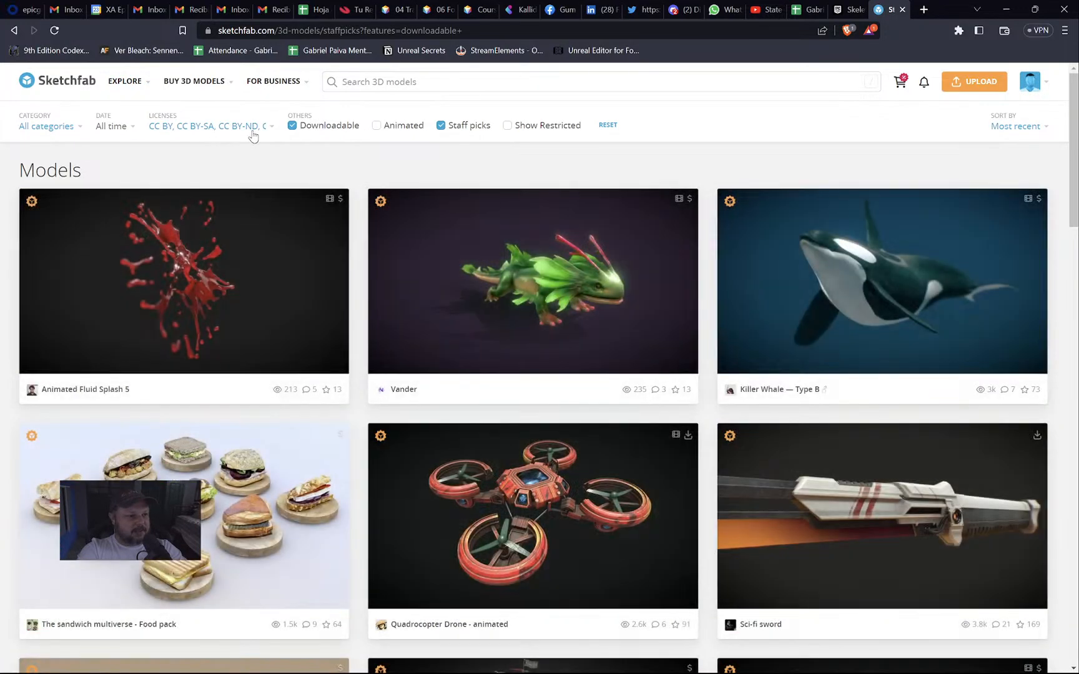
pyautogui.scroll(-4, 729, 285)
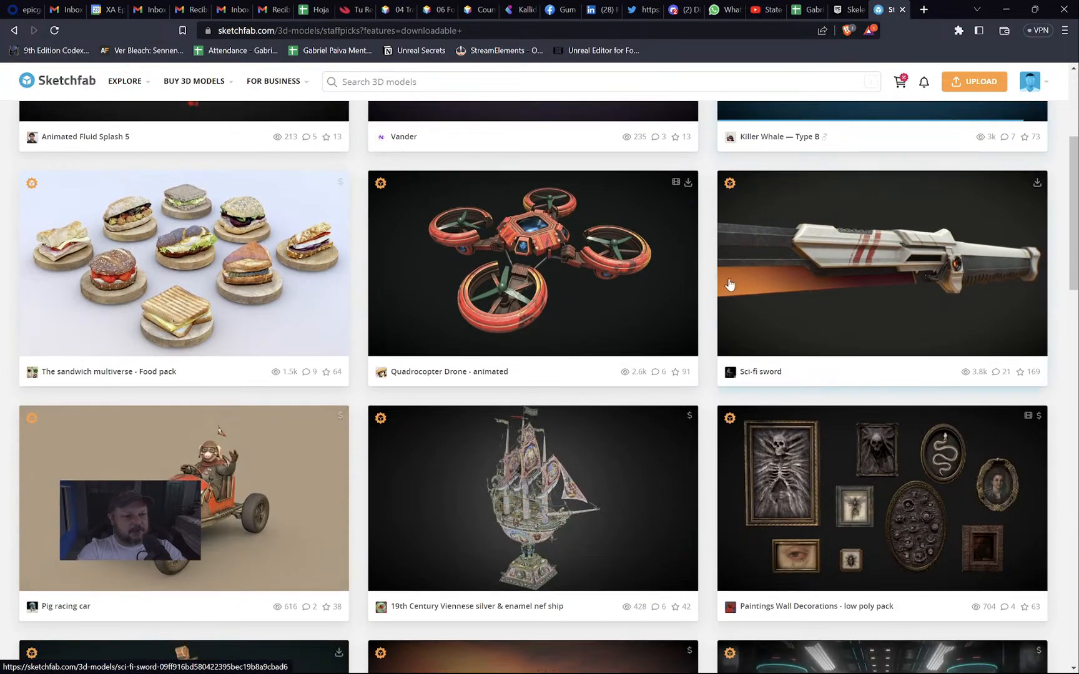
pyautogui.scroll(-9, 730, 285)
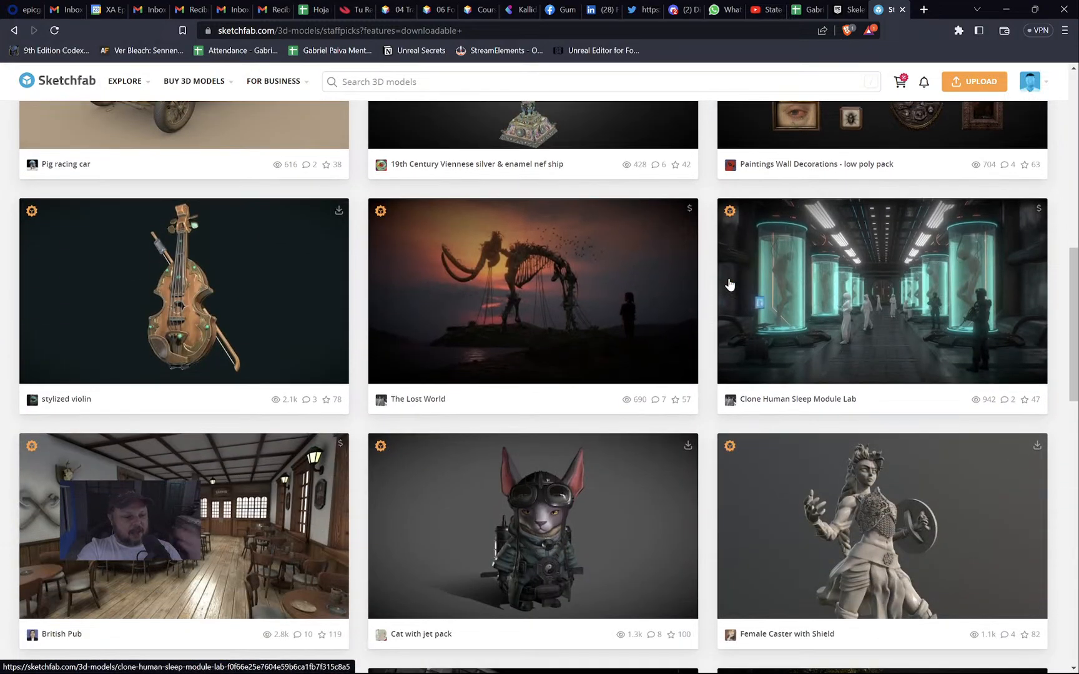
pyautogui.scroll(-4, 730, 284)
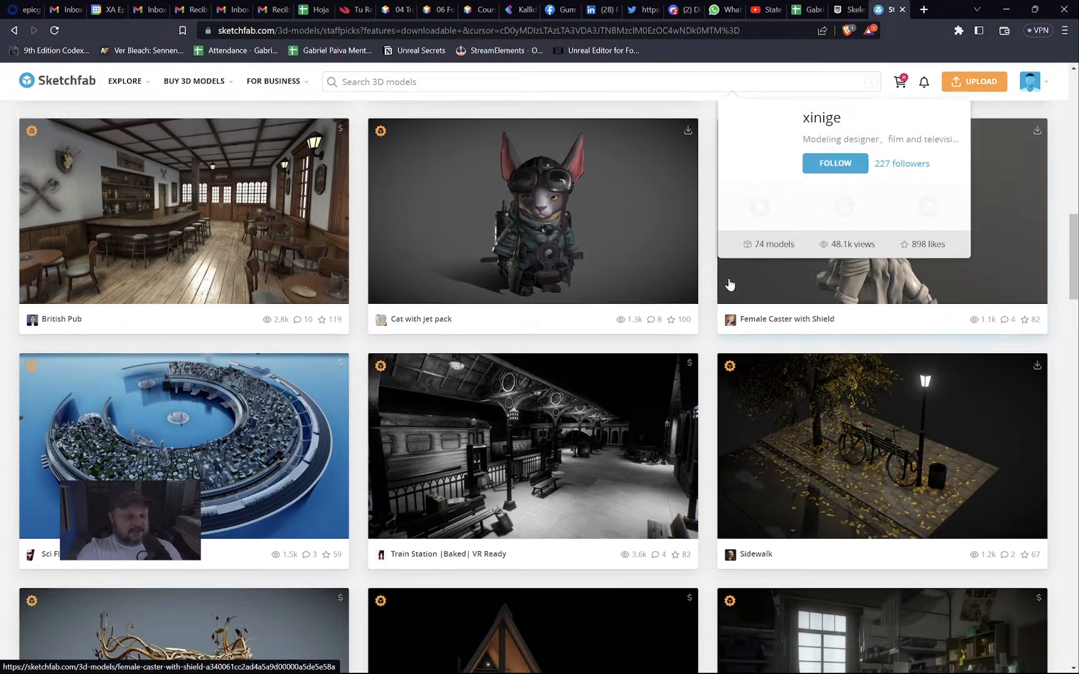
pyautogui.scroll(1, 727, 284)
pyautogui.scroll(-3, 727, 286)
pyautogui.scroll(-20, 727, 286)
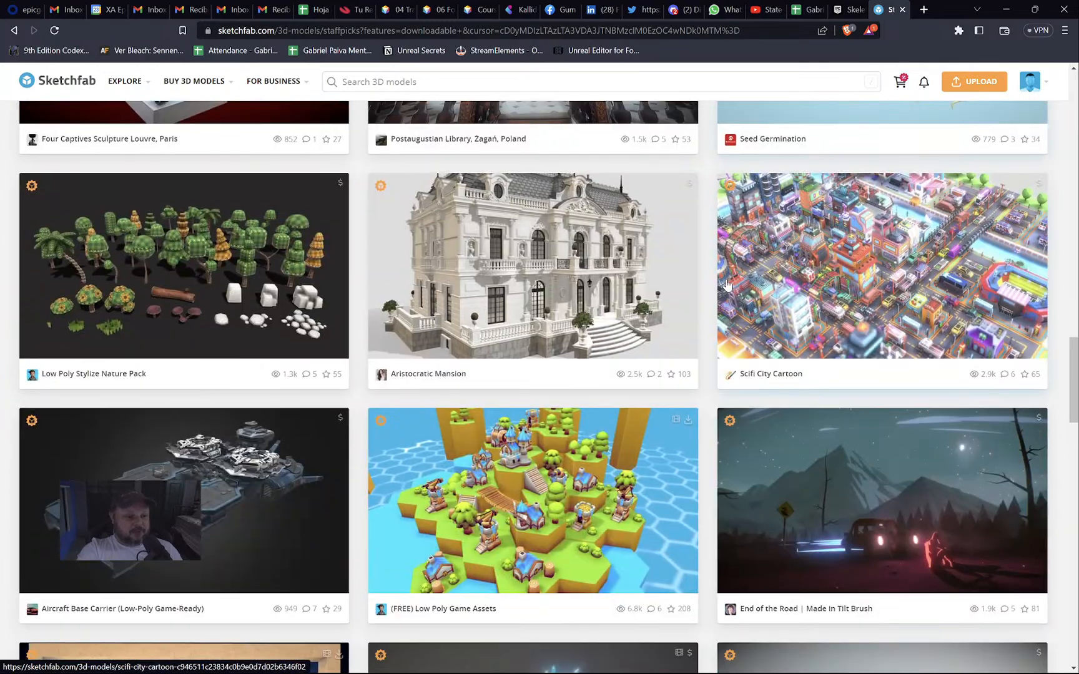
pyautogui.scroll(3, 725, 281)
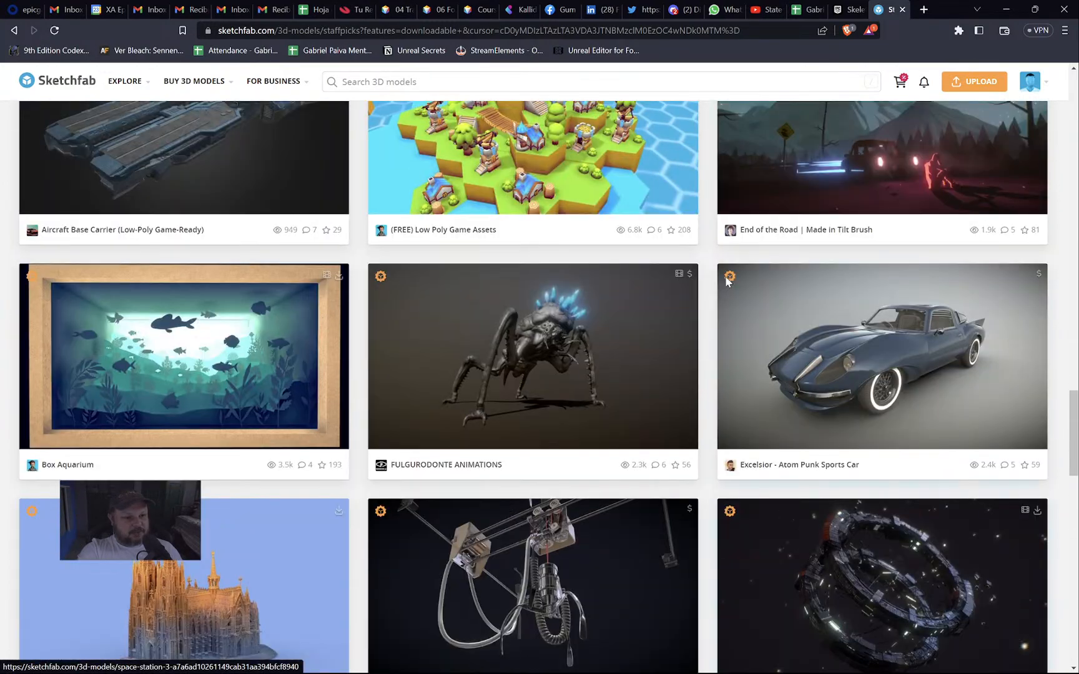
pyautogui.scroll(-5, 726, 282)
pyautogui.scroll(-15, 726, 283)
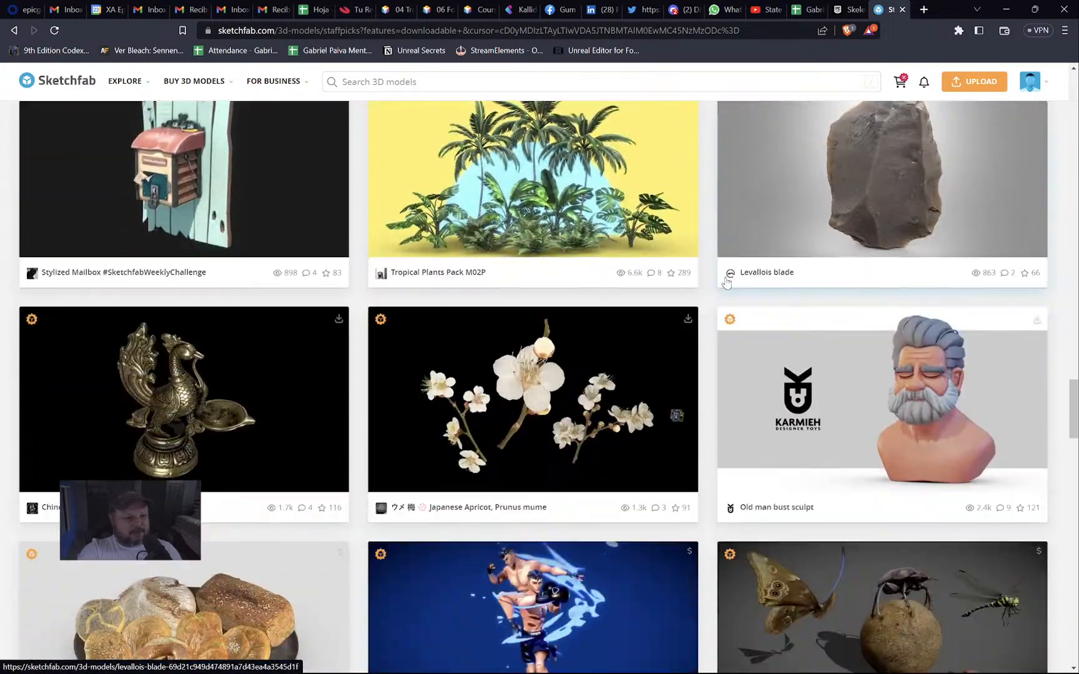
pyautogui.scroll(-20, 726, 283)
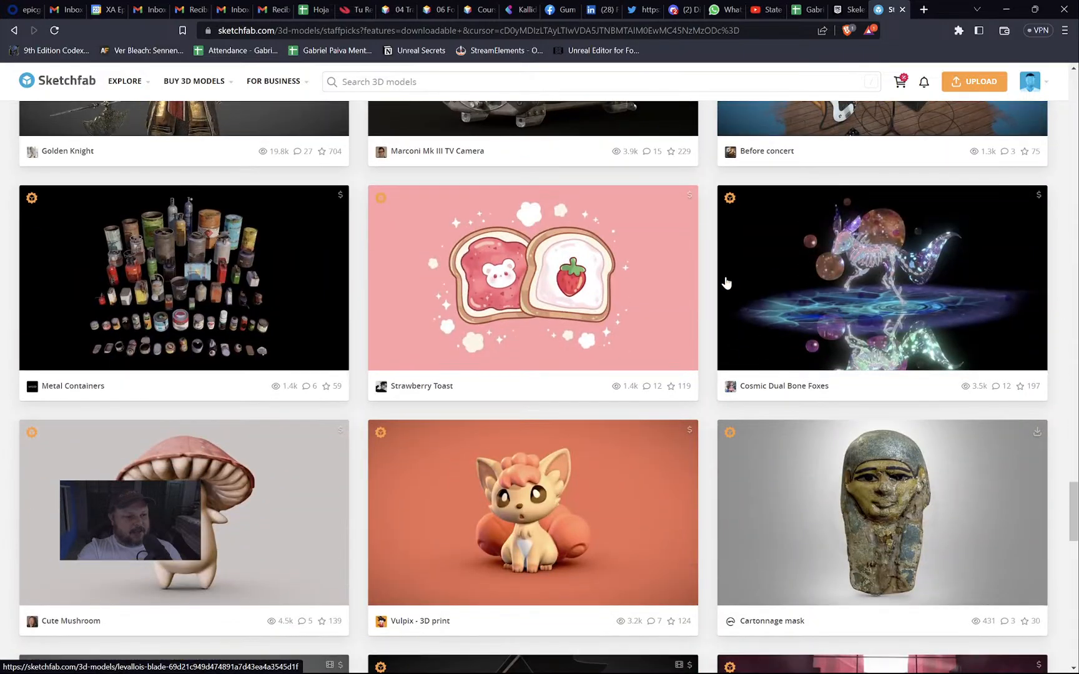
pyautogui.scroll(-7, 725, 281)
pyautogui.scroll(7, 724, 279)
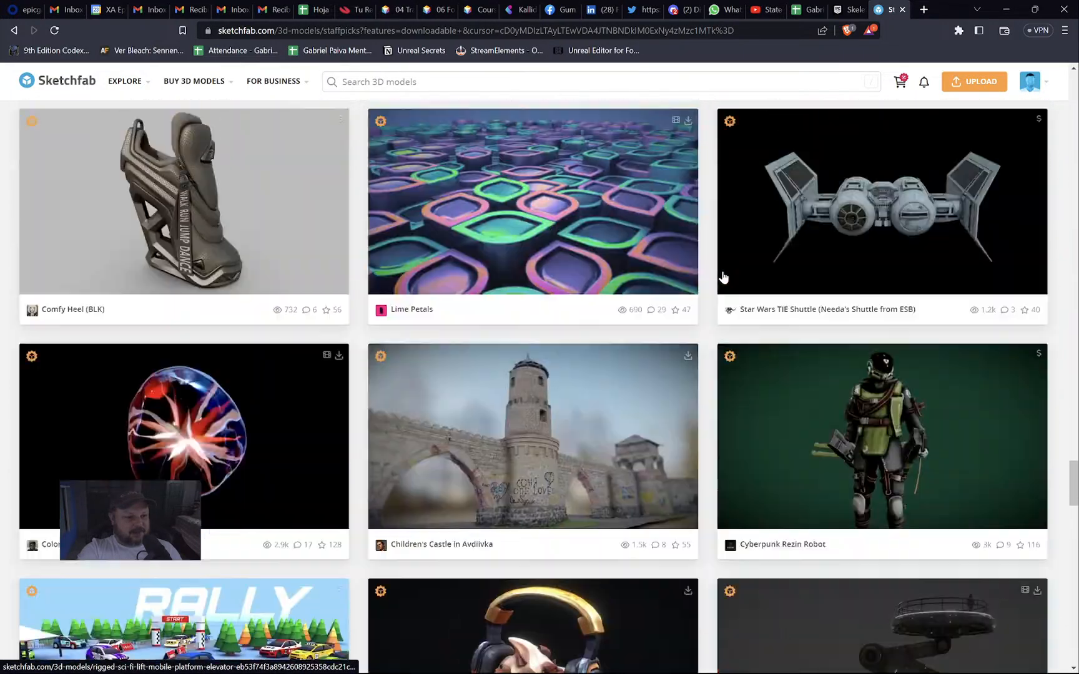
pyautogui.scroll(-7, 723, 277)
pyautogui.scroll(-14, 723, 277)
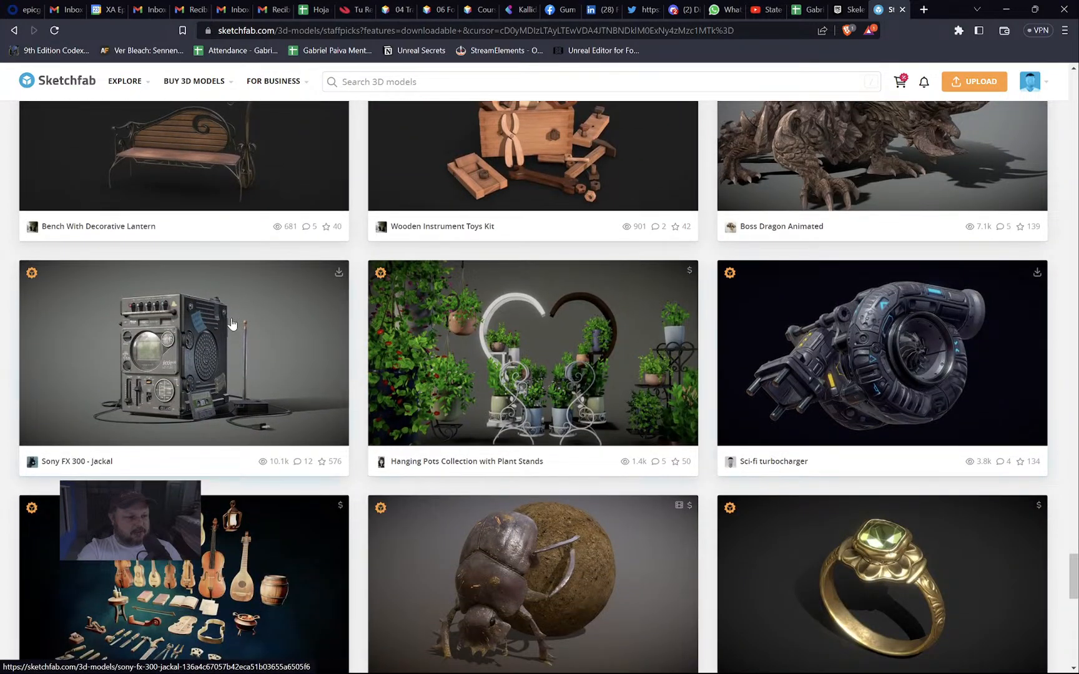
# Open the Sony FX 300 - Jackal model, orbit and zoom it, then scroll to its description.
pyautogui.click(231, 323)
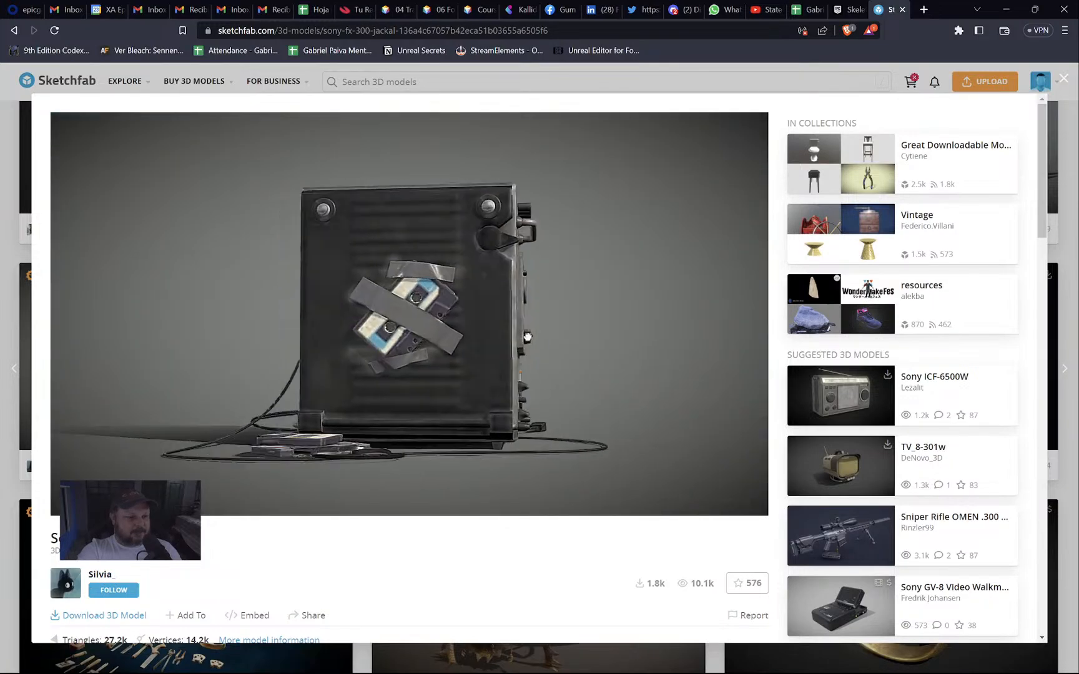
pyautogui.moveTo(391, 340); pyautogui.dragTo(395, 376)
pyautogui.scroll(5, 389, 334)
pyautogui.scroll(4, 389, 334)
pyautogui.scroll(-5, 401, 351)
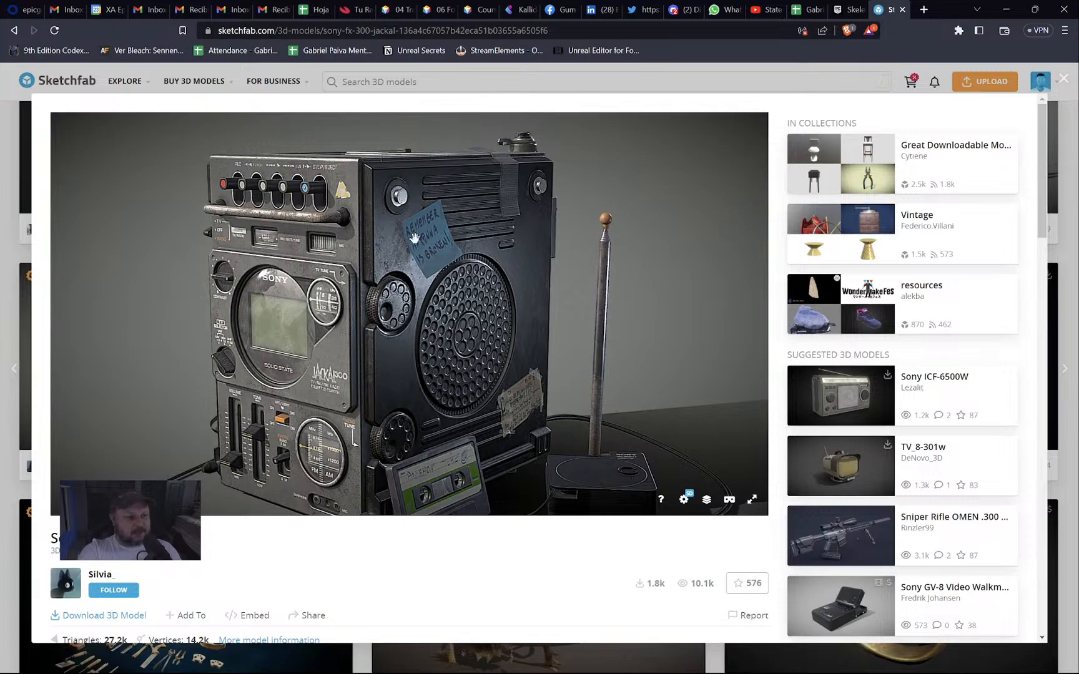
pyautogui.scroll(-6, 381, 588)
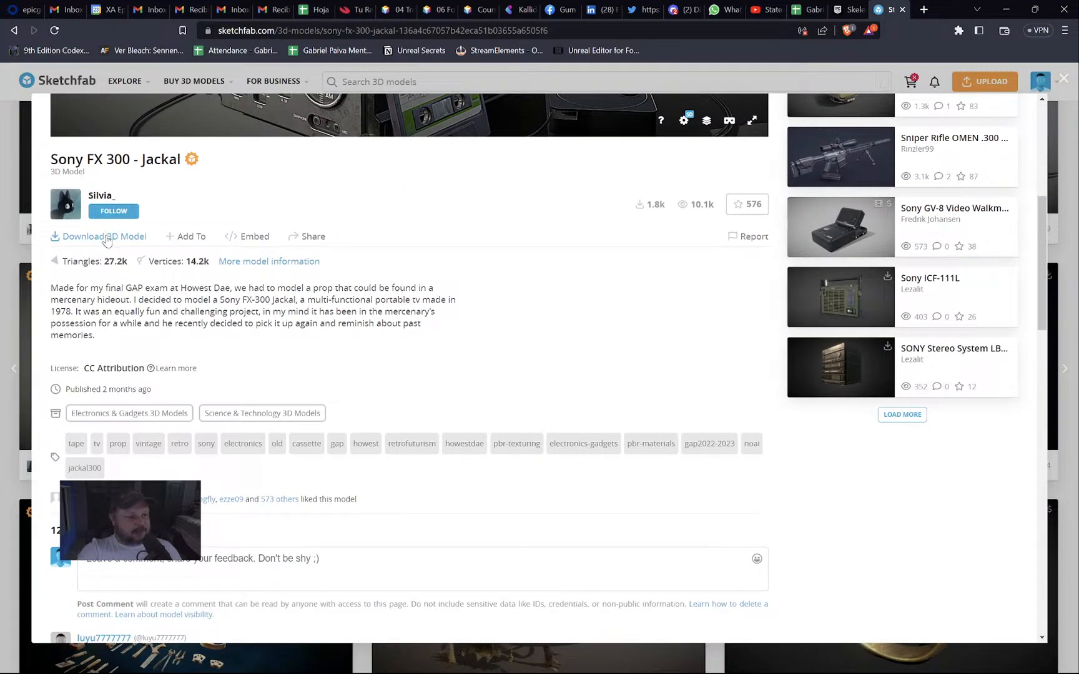
# Download the Sony FX 300 - Jackal model as a glTF zip and show it in the Downloads folder.
pyautogui.click(108, 237)
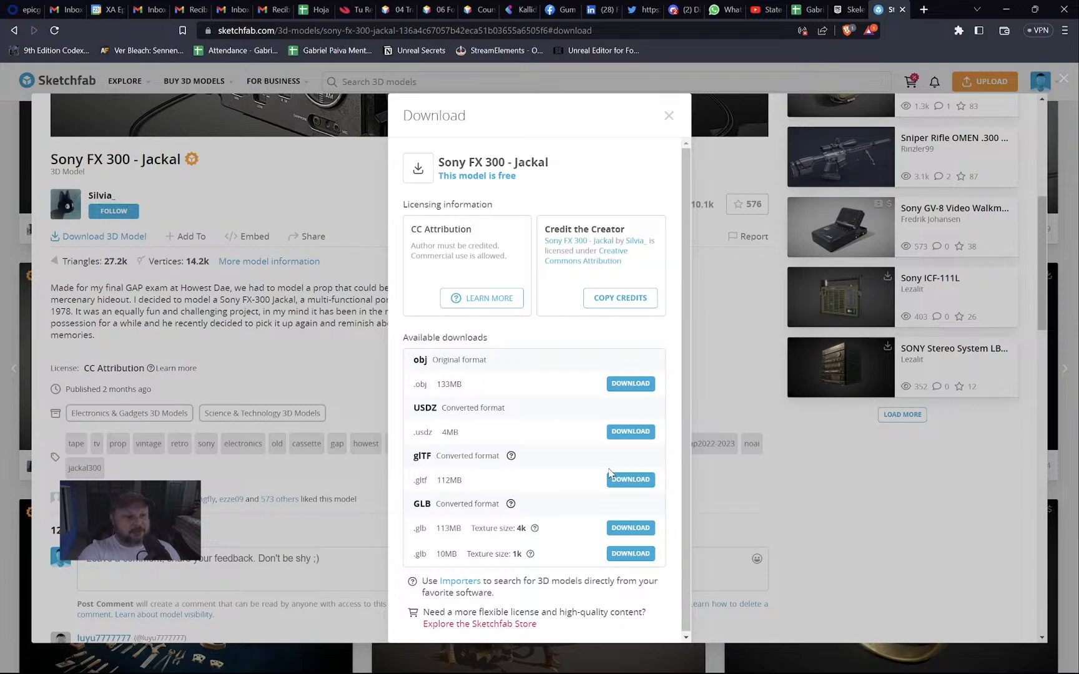
pyautogui.click(627, 481)
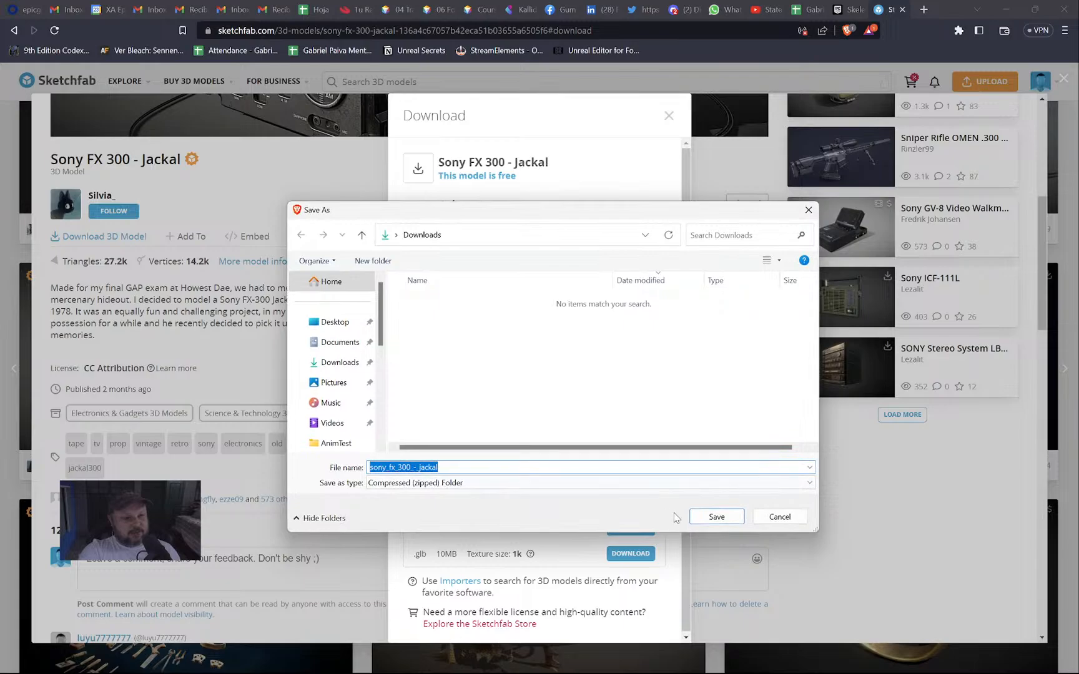
pyautogui.click(713, 518)
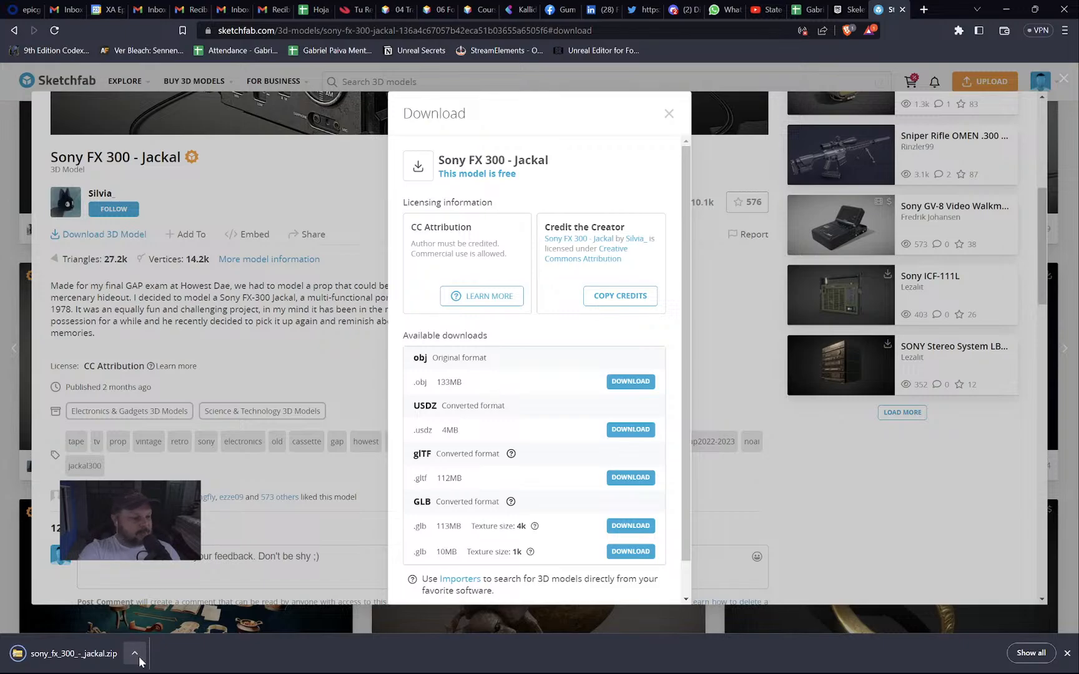
pyautogui.click(134, 654)
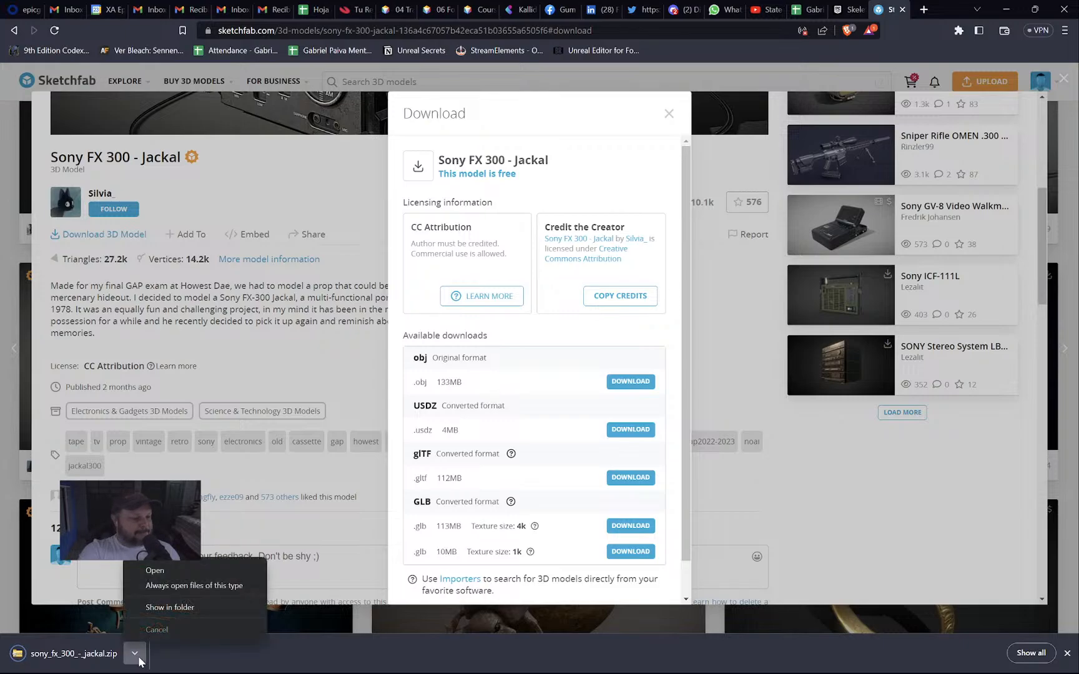
pyautogui.click(168, 607)
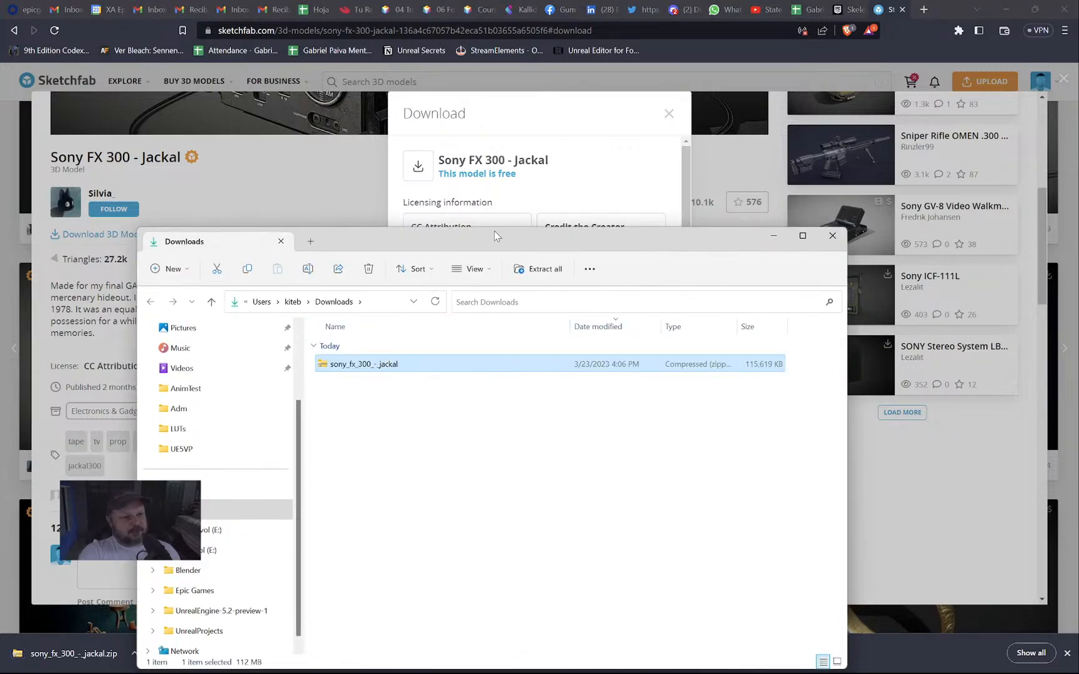
# Extract sony_fx_300_-_jackal.zip with Extract All and select the scene.gltf file.
pyautogui.moveTo(508, 241); pyautogui.dragTo(529, 125)
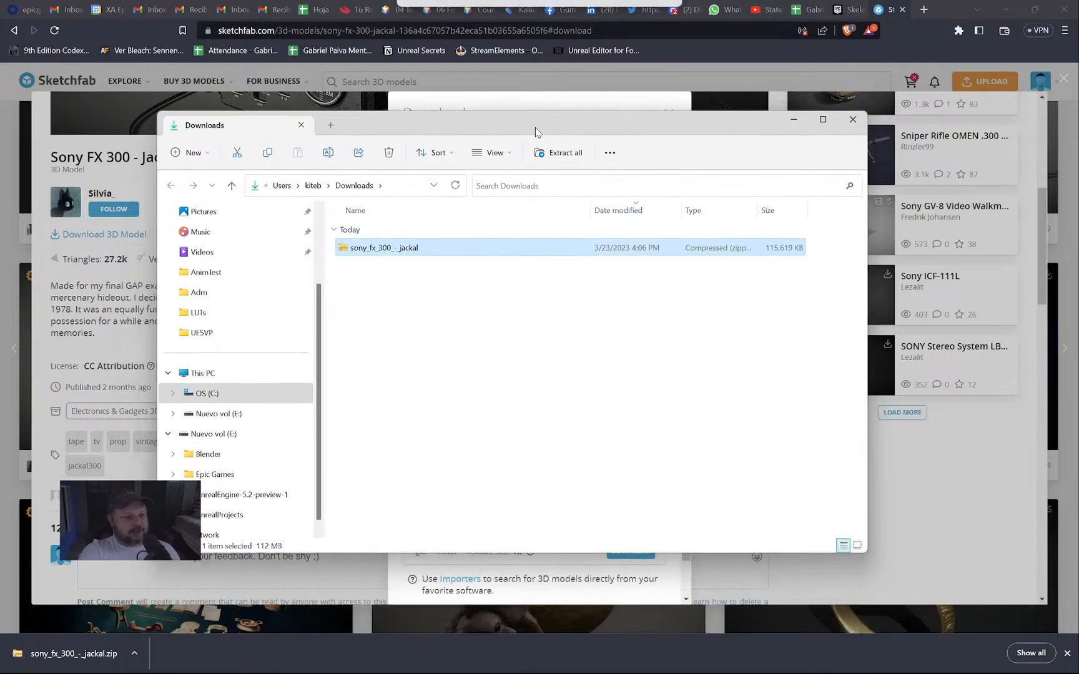
pyautogui.rightClick(393, 253)
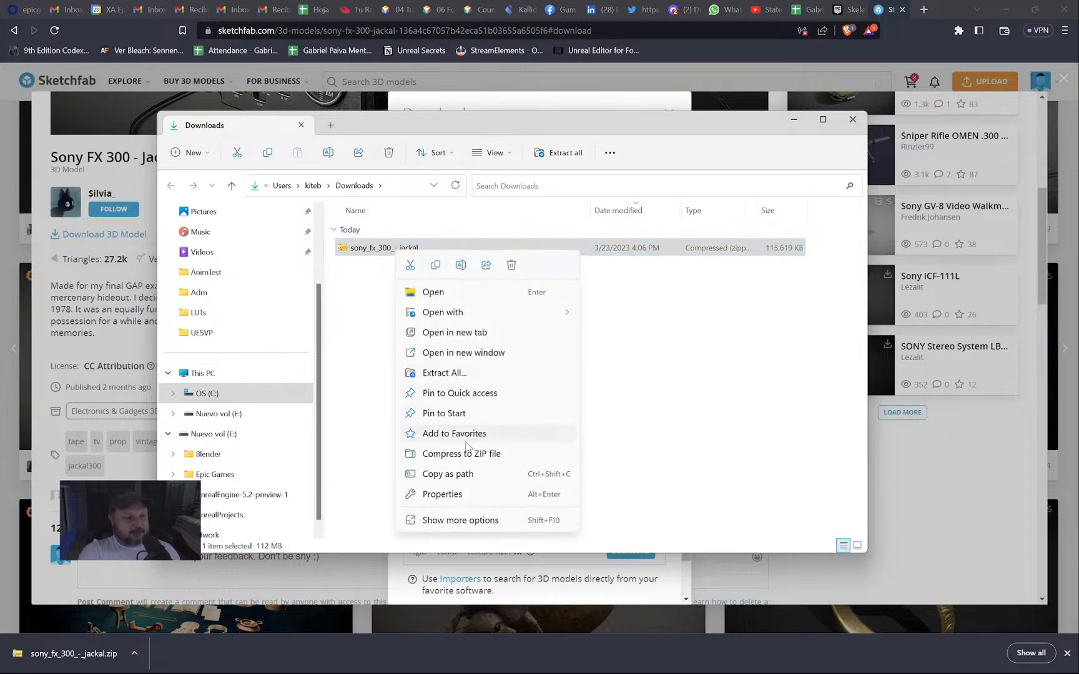
pyautogui.click(443, 373)
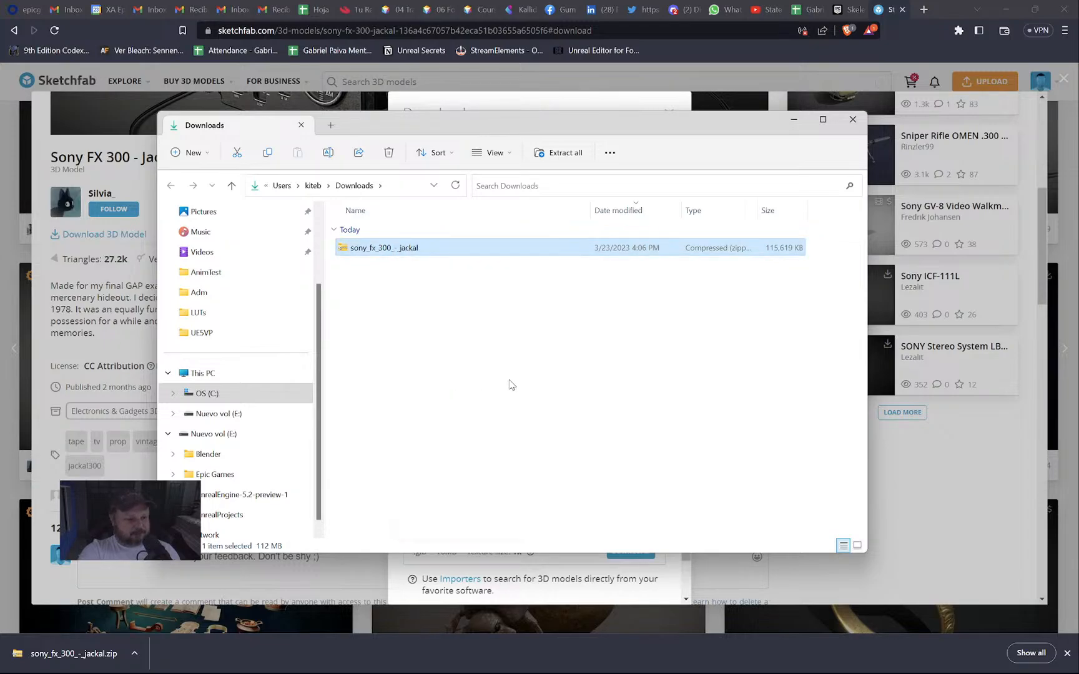
pyautogui.click(647, 476)
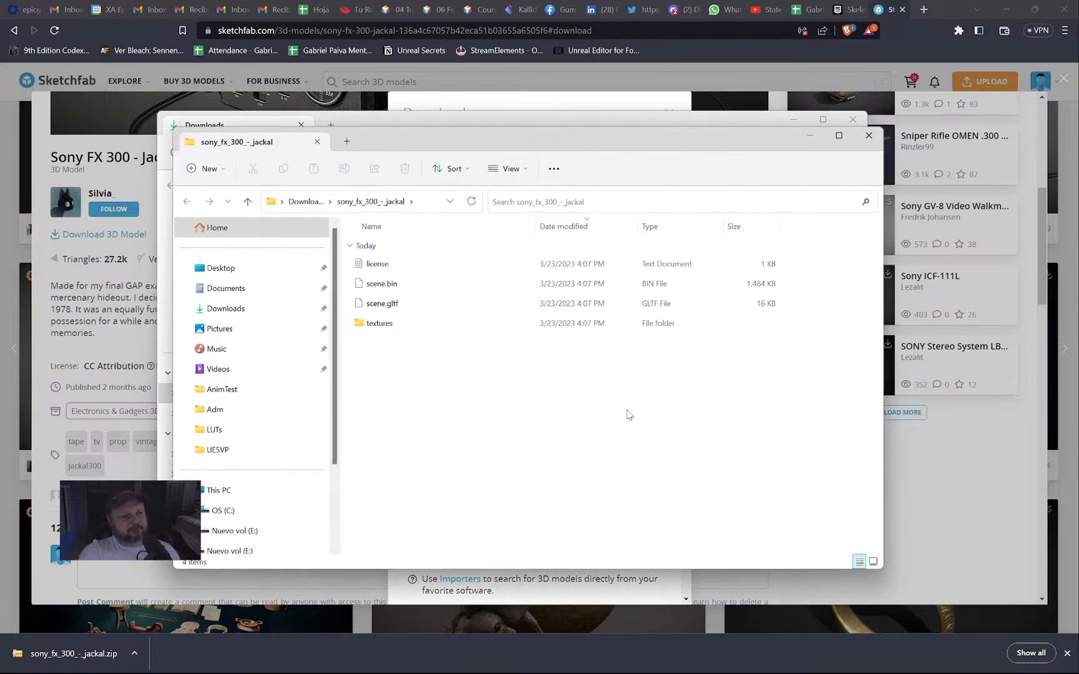
pyautogui.click(387, 305)
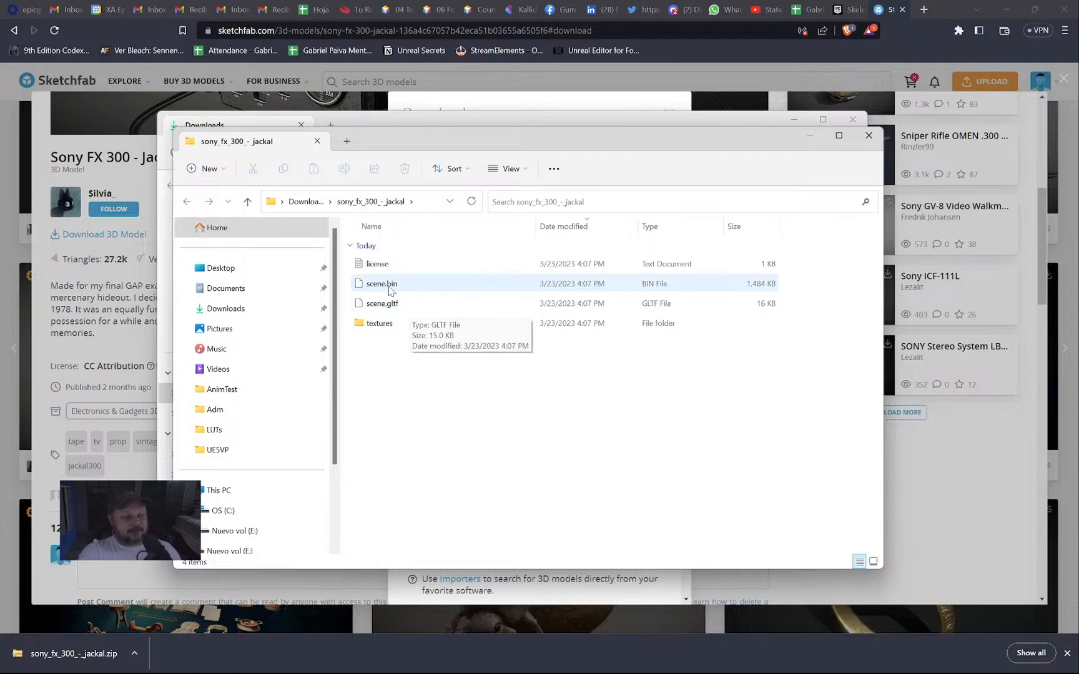
# Return to Unreal Editor and open the Content Drawer on the Fortnite folder.
pyautogui.hotkey('alt', 'Tab')
pyautogui.click(664, 380)
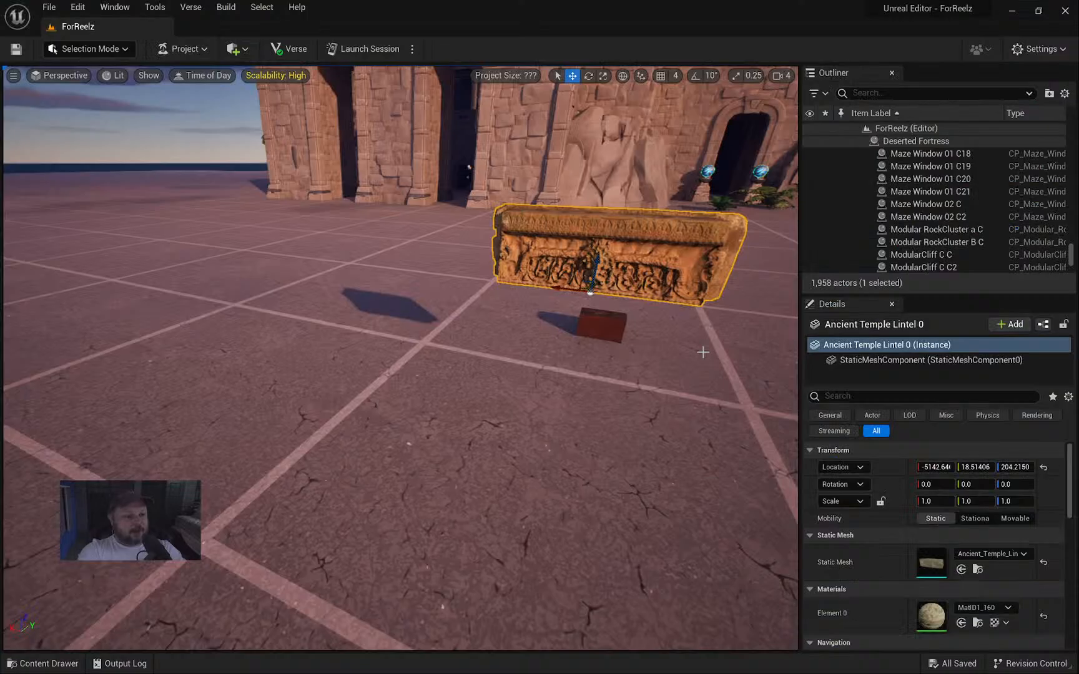
pyautogui.moveTo(654, 336); pyautogui.dragTo(676, 351, button='right')
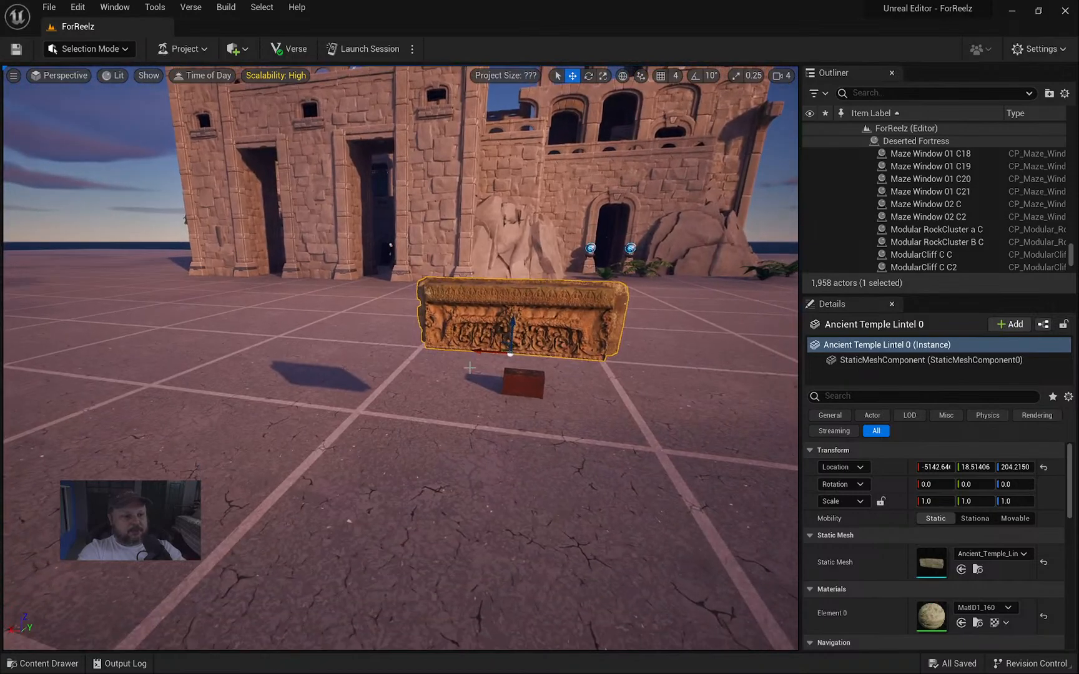
pyautogui.hotkey('ctrl', 'space')
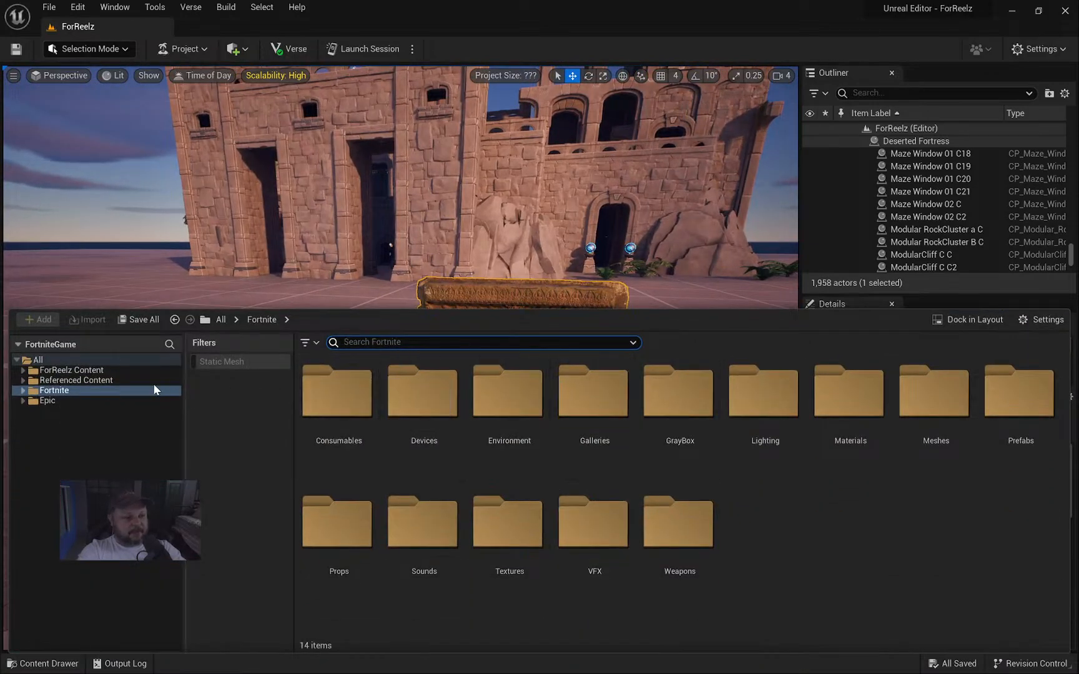
# Create a new folder named Sony under ForReelz Content > Models.
pyautogui.click(50, 370)
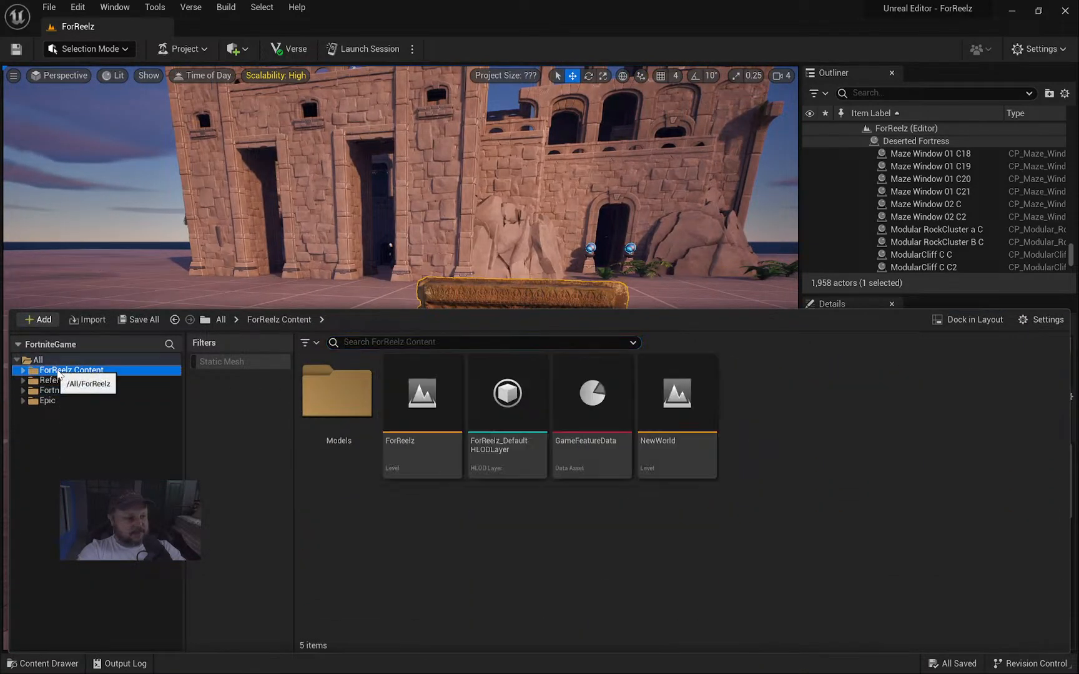
pyautogui.doubleClick(337, 394)
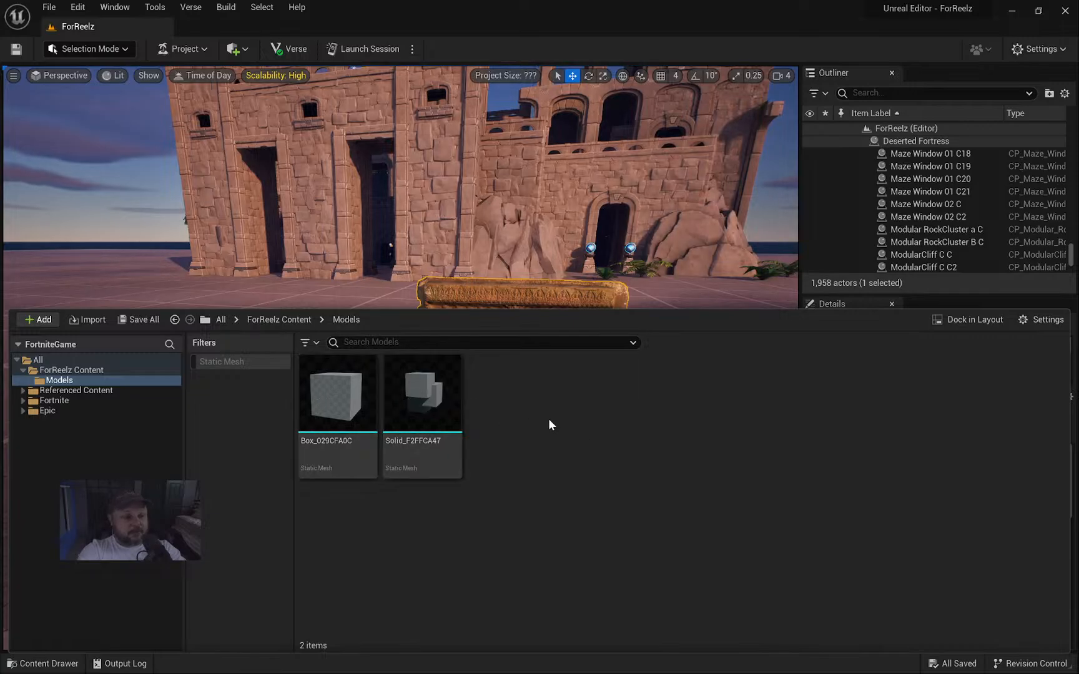
pyautogui.rightClick(575, 427)
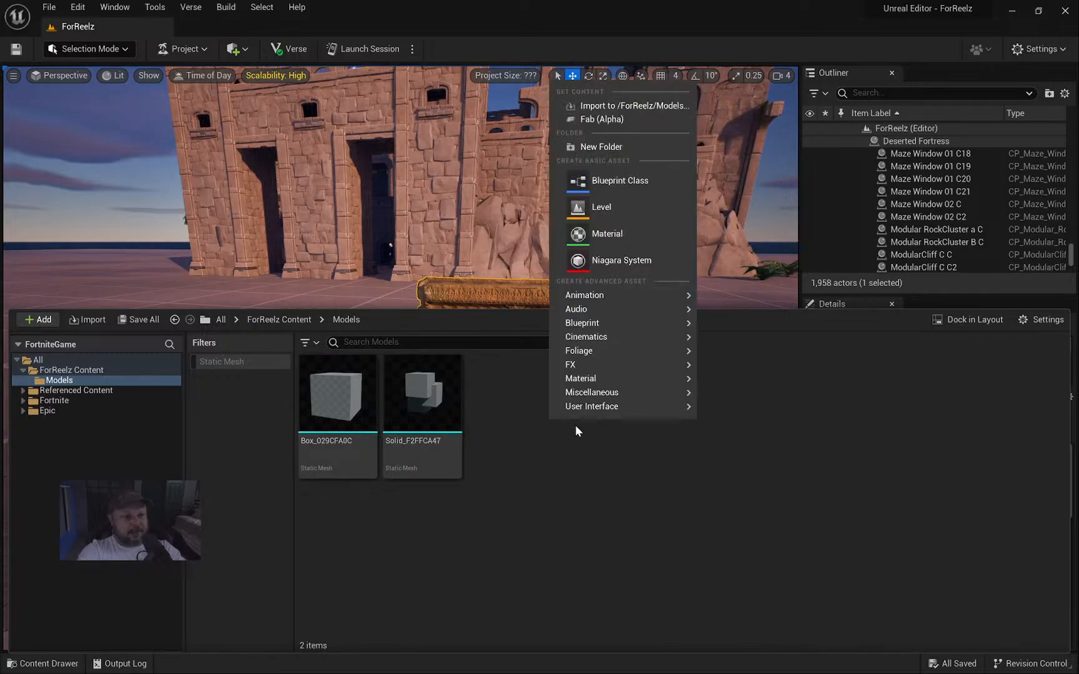
pyautogui.click(597, 148)
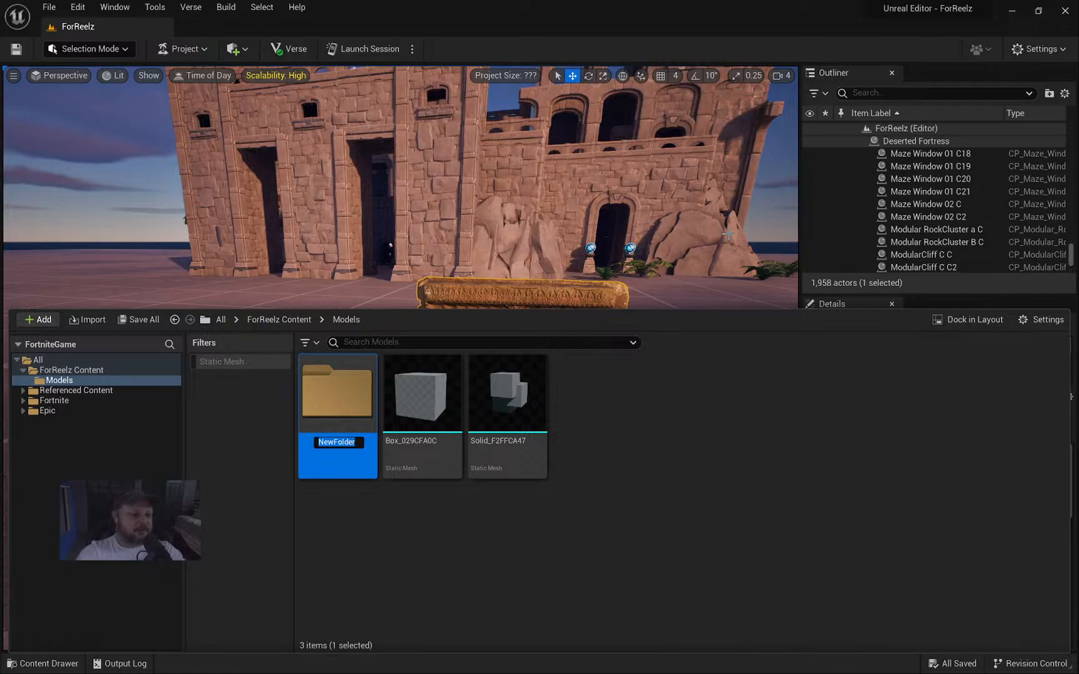
pyautogui.write('Sony')
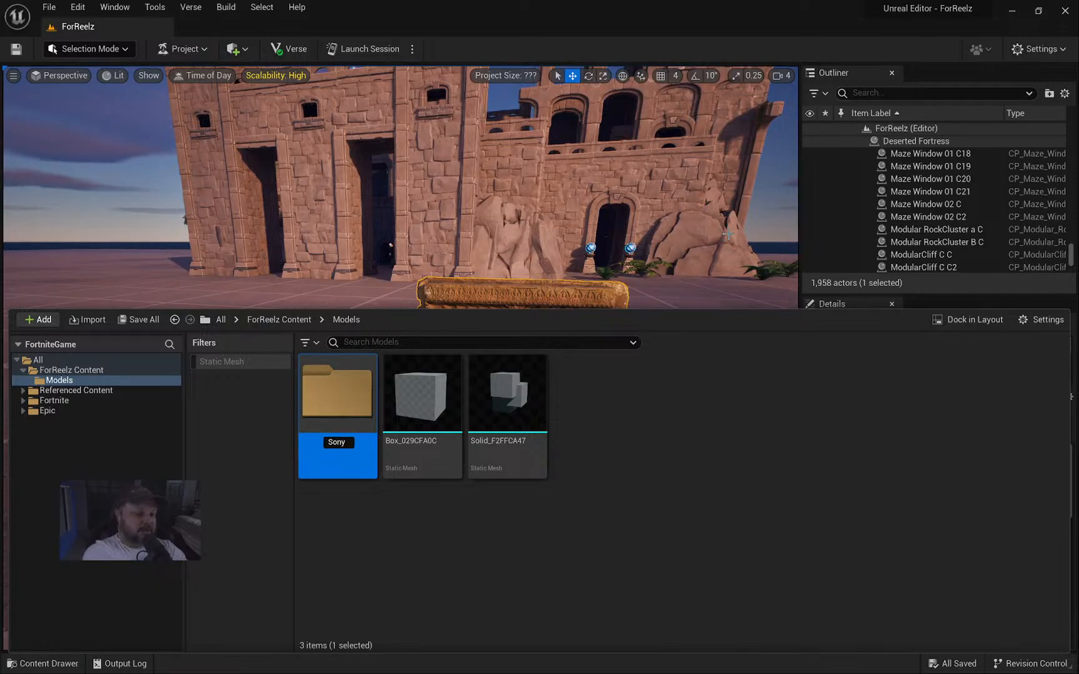
pyautogui.press('Return')
pyautogui.press('Return')
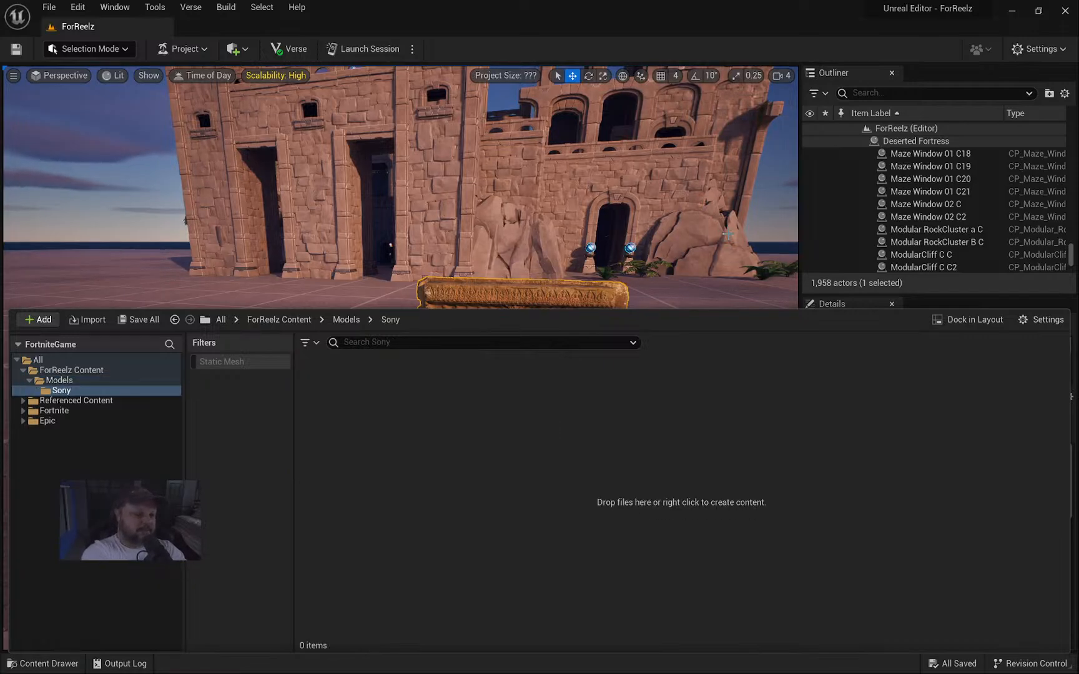
pyautogui.hotkey('alt', 'Tab')
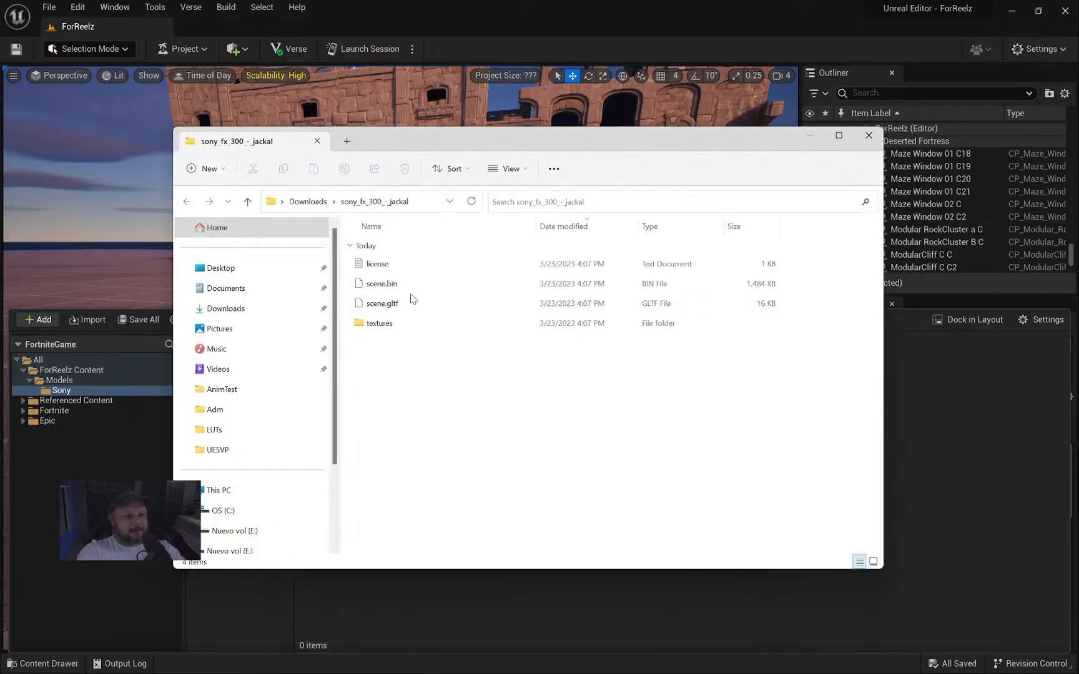
# Drag scene.gltf into the Sony folder and import it with the default Interchange settings.
pyautogui.moveTo(376, 306); pyautogui.dragTo(922, 456)
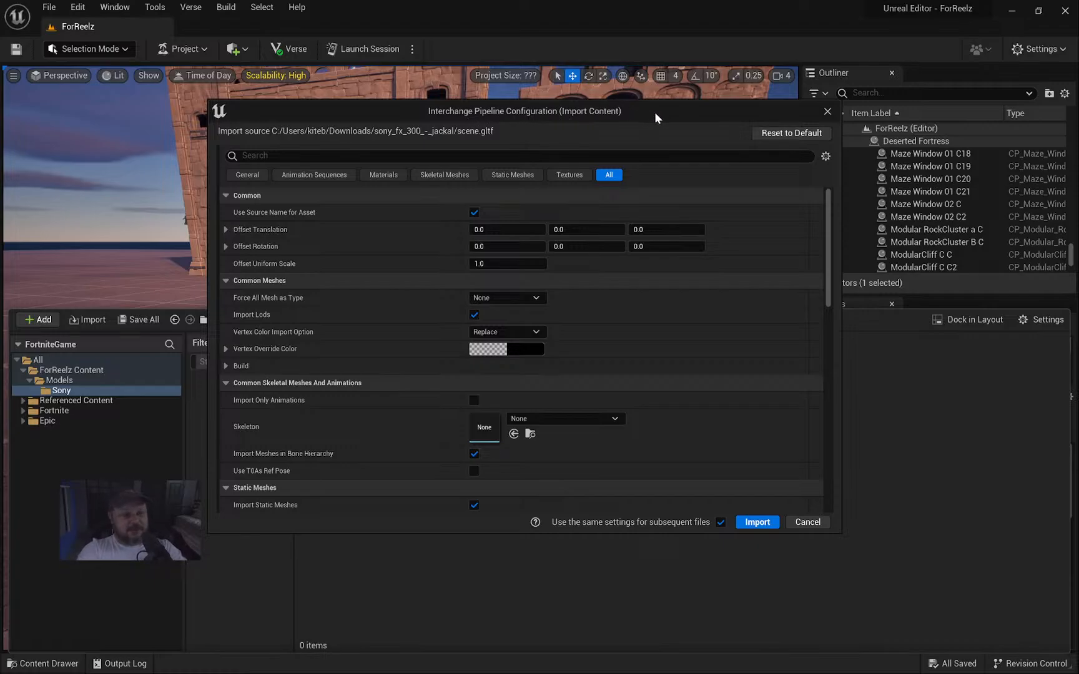
pyautogui.moveTo(653, 116)
pyautogui.mouseDown()
pyautogui.moveTo(620, 148)
pyautogui.moveTo(648, 123)
pyautogui.mouseUp()
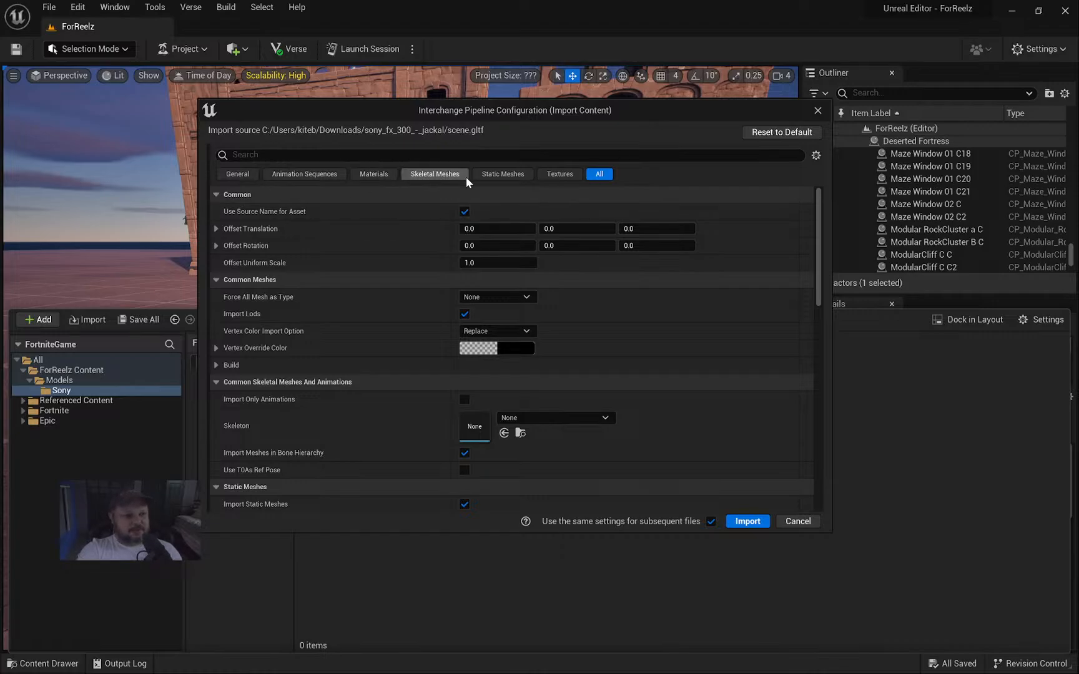
pyautogui.moveTo(666, 100)
pyautogui.mouseDown()
pyautogui.moveTo(699, 110)
pyautogui.moveTo(607, 86)
pyautogui.moveTo(646, 99)
pyautogui.mouseUp()
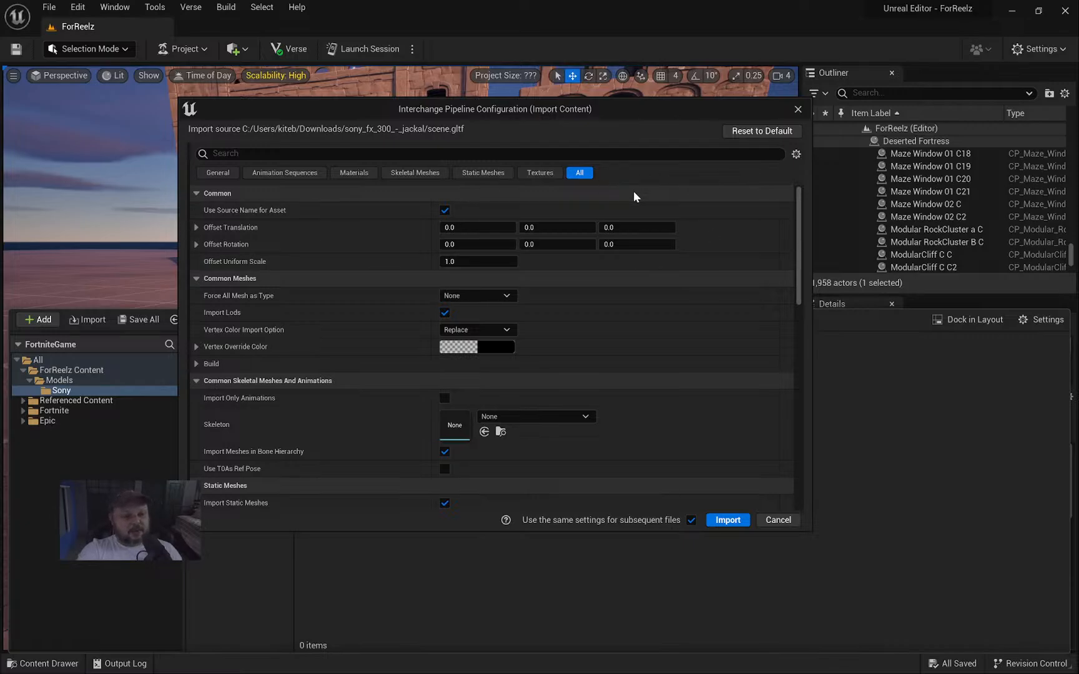
pyautogui.moveTo(631, 110); pyautogui.dragTo(629, 126)
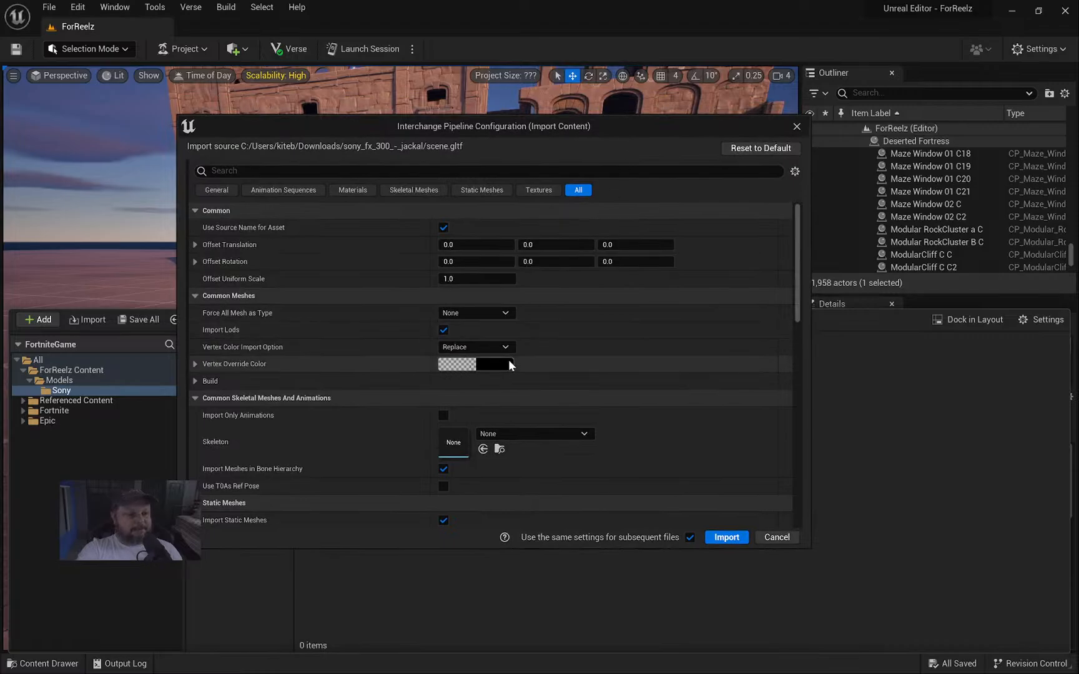
pyautogui.click(734, 542)
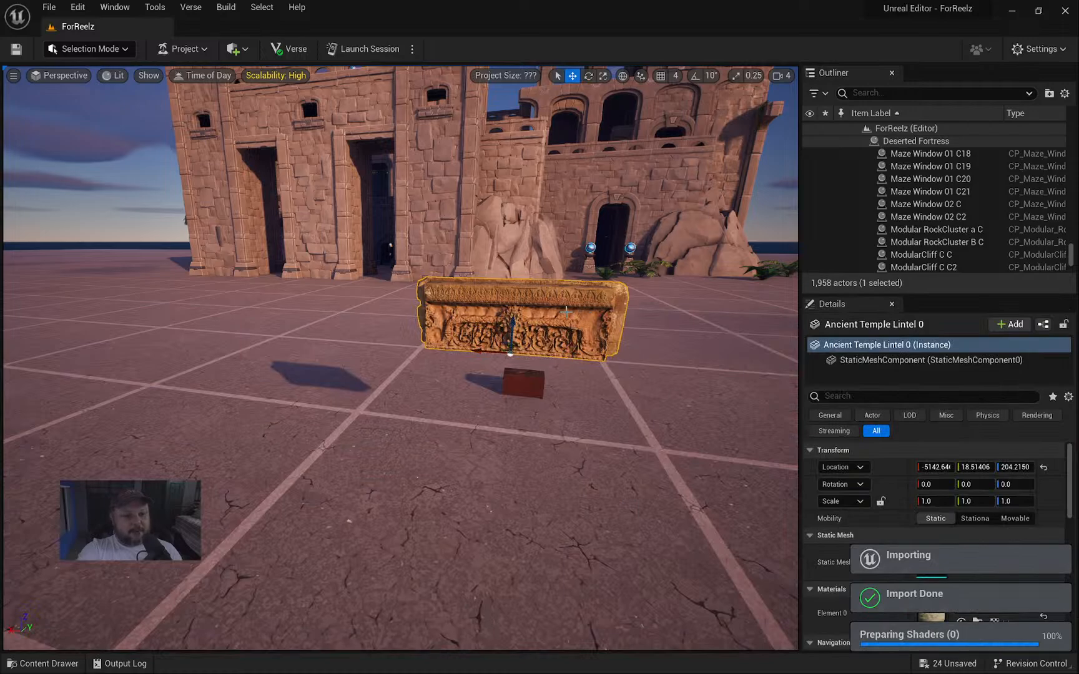
# Open the Content Drawer and filter the Sony folder to Static Mesh assets.
pyautogui.moveTo(566, 312); pyautogui.dragTo(608, 323, button='right')
pyautogui.press('w')
pyautogui.press('w')
pyautogui.press('s')
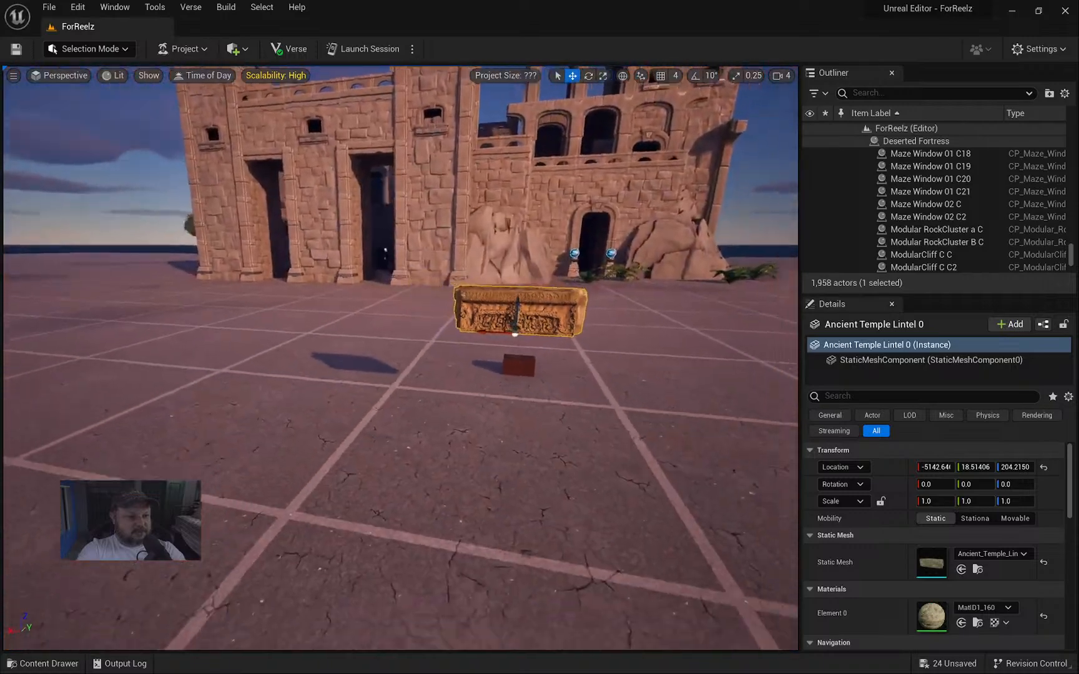
pyautogui.hotkey('ctrl', 'space')
pyautogui.scroll(-2, 693, 473)
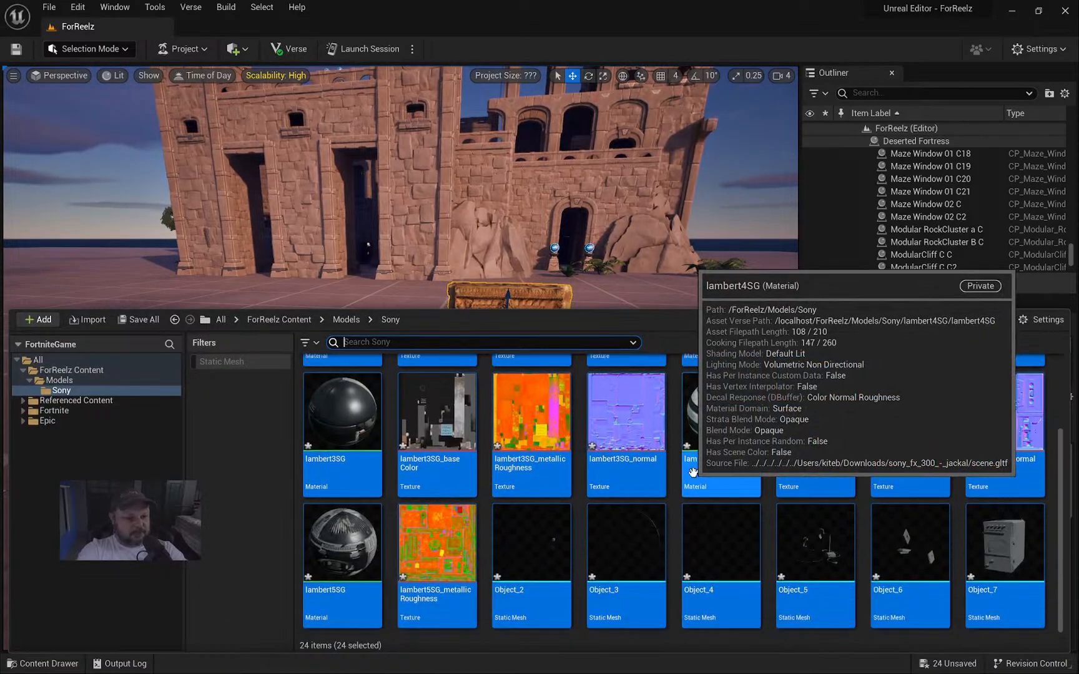
pyautogui.click(437, 550)
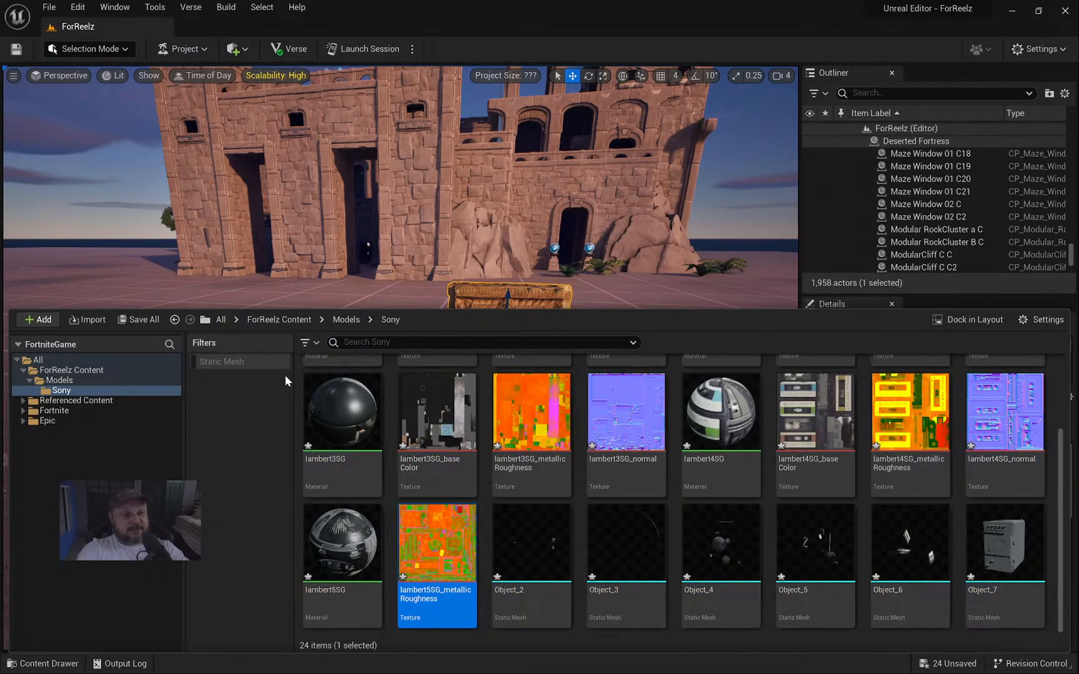
pyautogui.scroll(3, 749, 512)
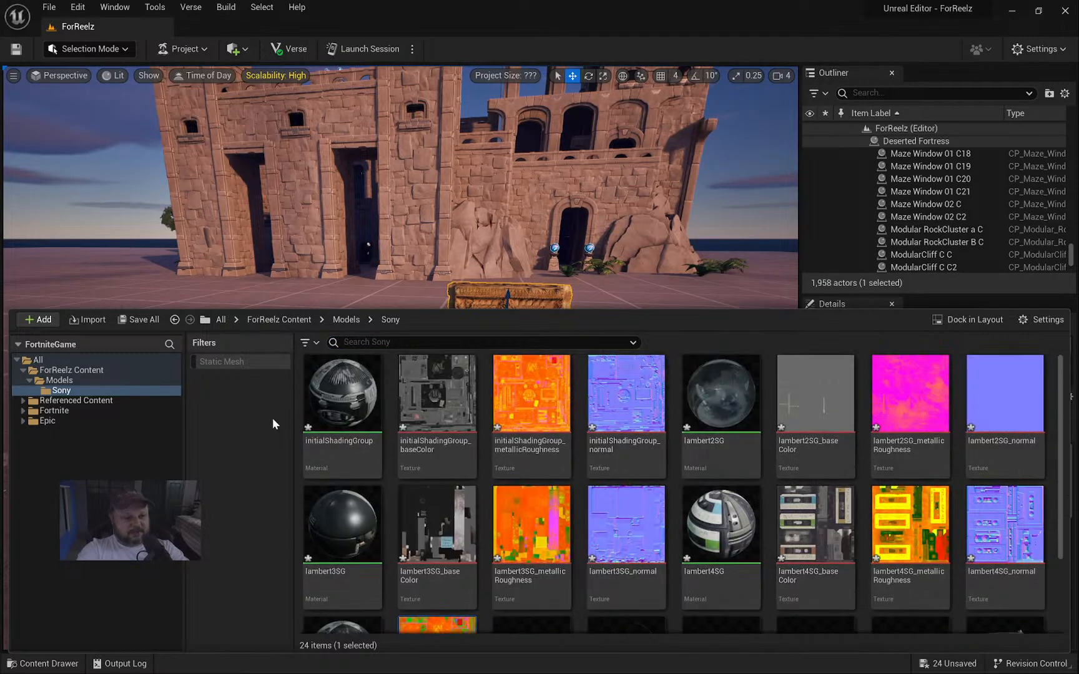
pyautogui.click(233, 362)
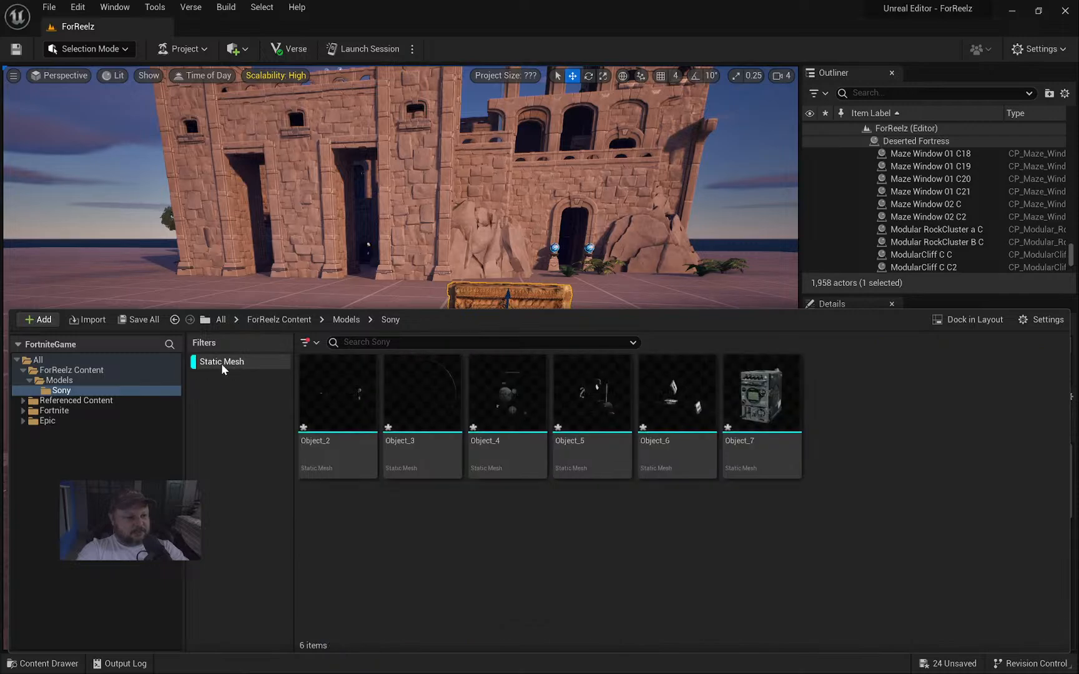
# Select meshes Object_2 through Object_7 and drag all six into the level.
pyautogui.moveTo(336, 419)
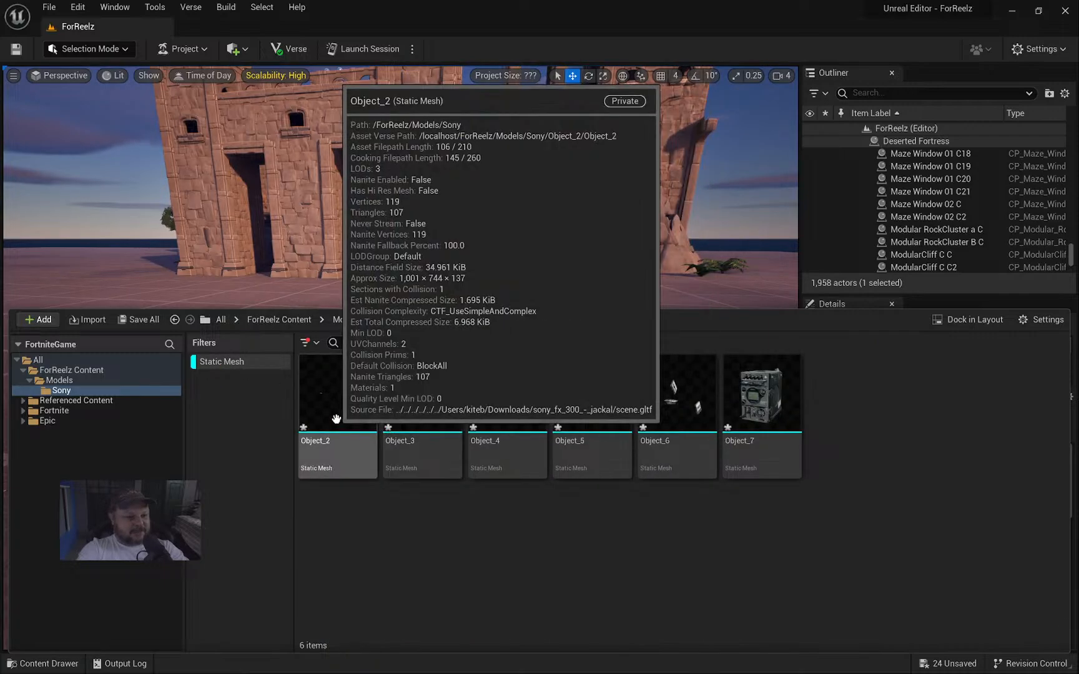
pyautogui.click(762, 396)
pyautogui.keyDown('shift'); pyautogui.click(366, 397); pyautogui.keyUp('shift')
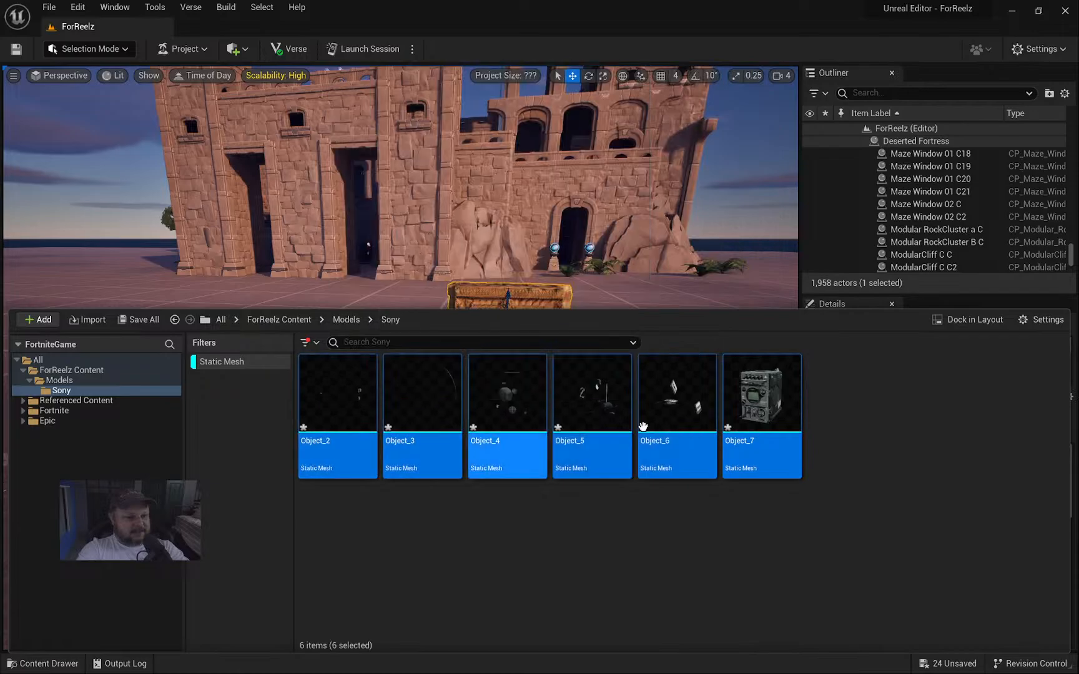
pyautogui.moveTo(551, 301); pyautogui.dragTo(765, 340, button='right')
pyautogui.hotkey('ctrl', 'space')
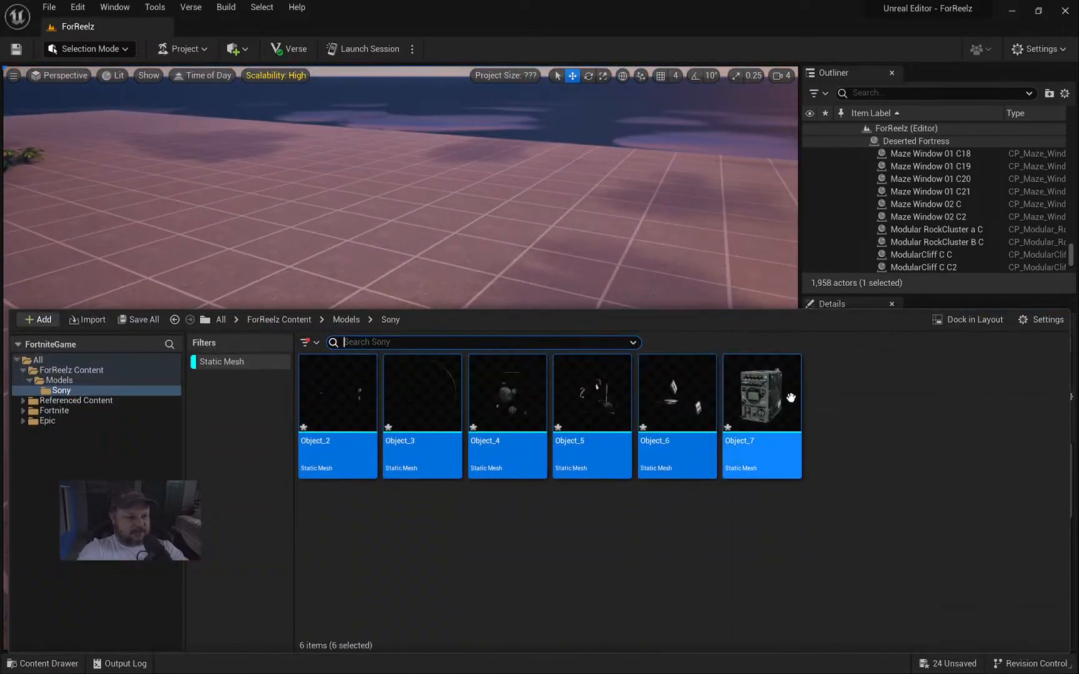
pyautogui.moveTo(774, 410); pyautogui.dragTo(550, 259)
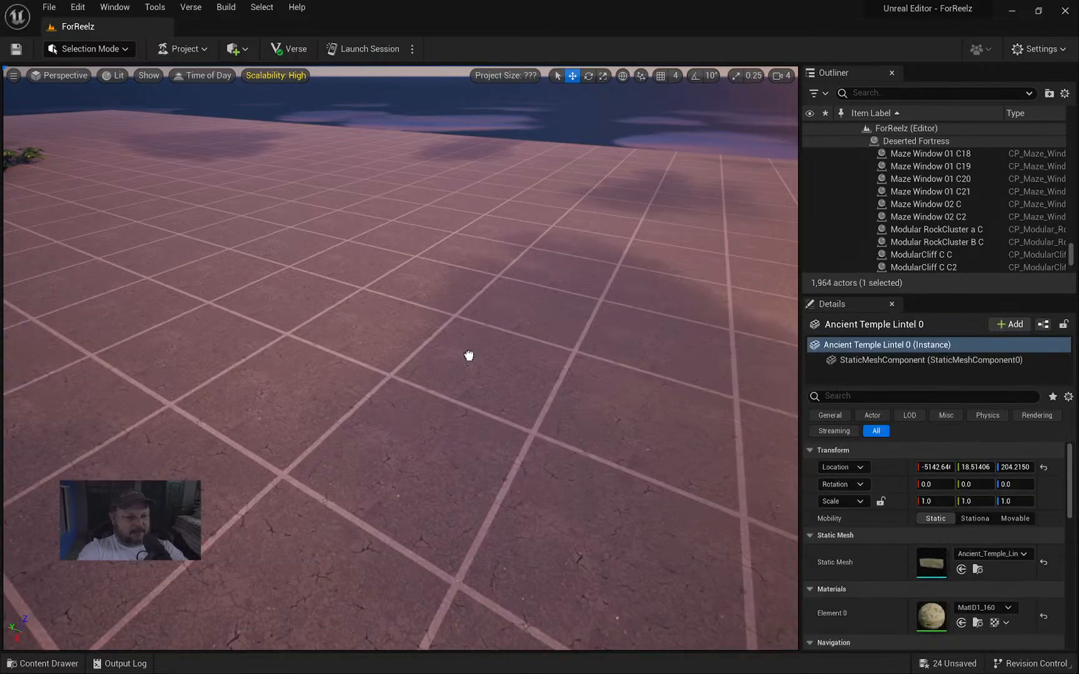
# Drop the six radio meshes on the open floor and switch to Modeling mode.
pyautogui.moveTo(469, 355); pyautogui.dragTo(469, 356)
pyautogui.moveTo(469, 356); pyautogui.dragTo(389, 291, button='right')
pyautogui.click(94, 50)
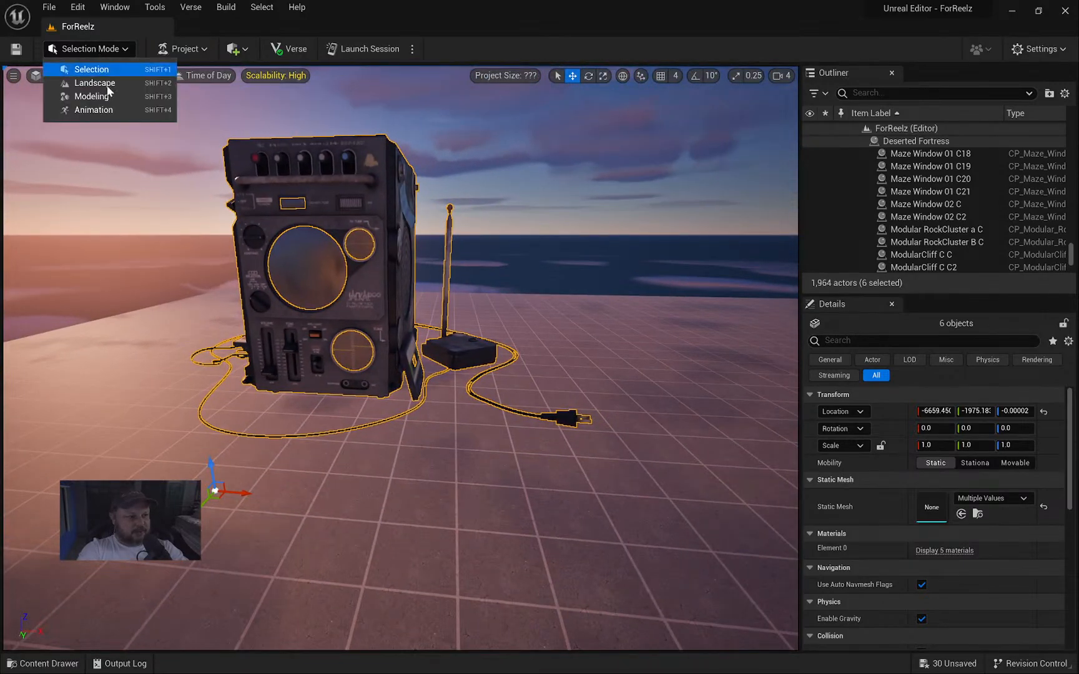
pyautogui.click(105, 96)
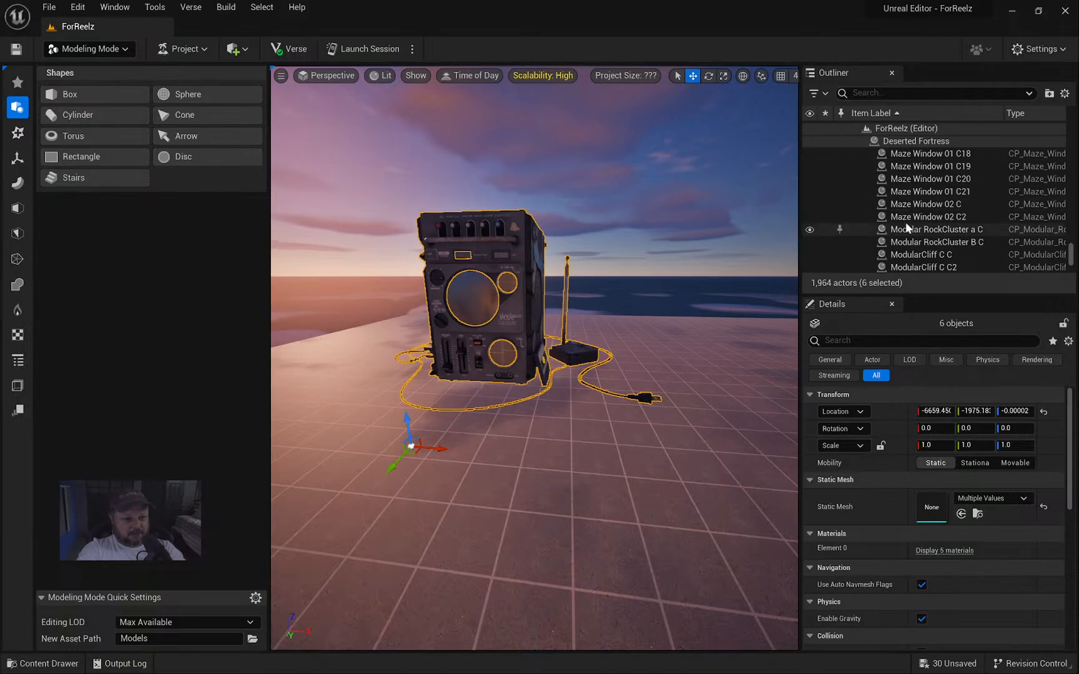
# Undo the stray Maze Window 01 C10 selection and show the Create tool category.
pyautogui.scroll(5, 947, 243)
pyautogui.click(1065, 254)
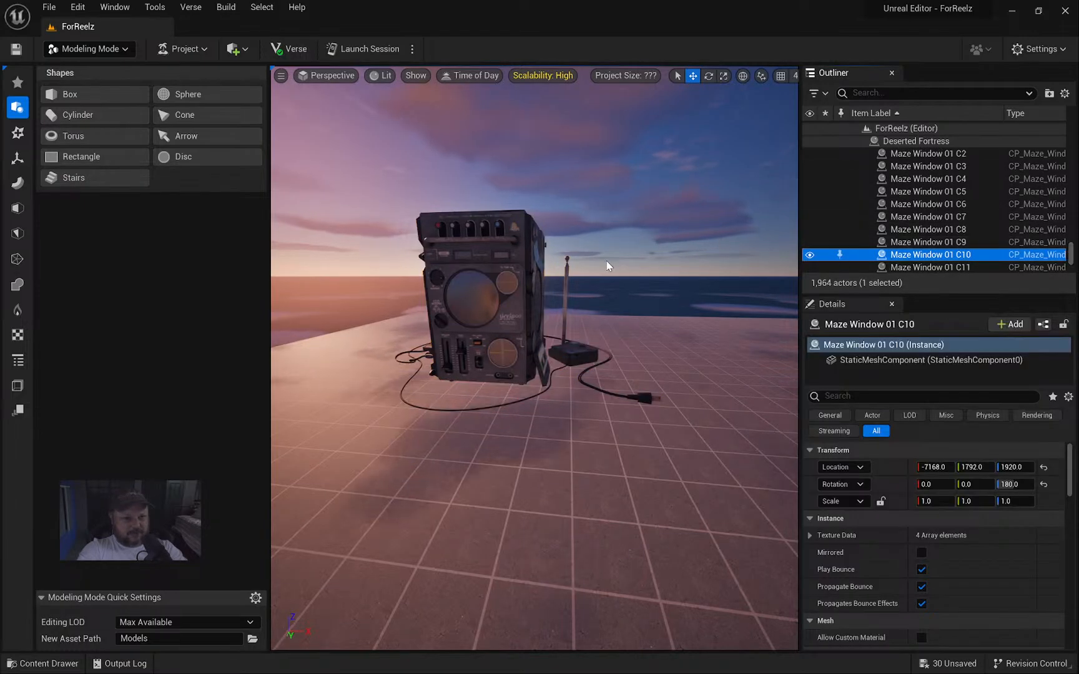
pyautogui.hotkey('ctrl', 'z')
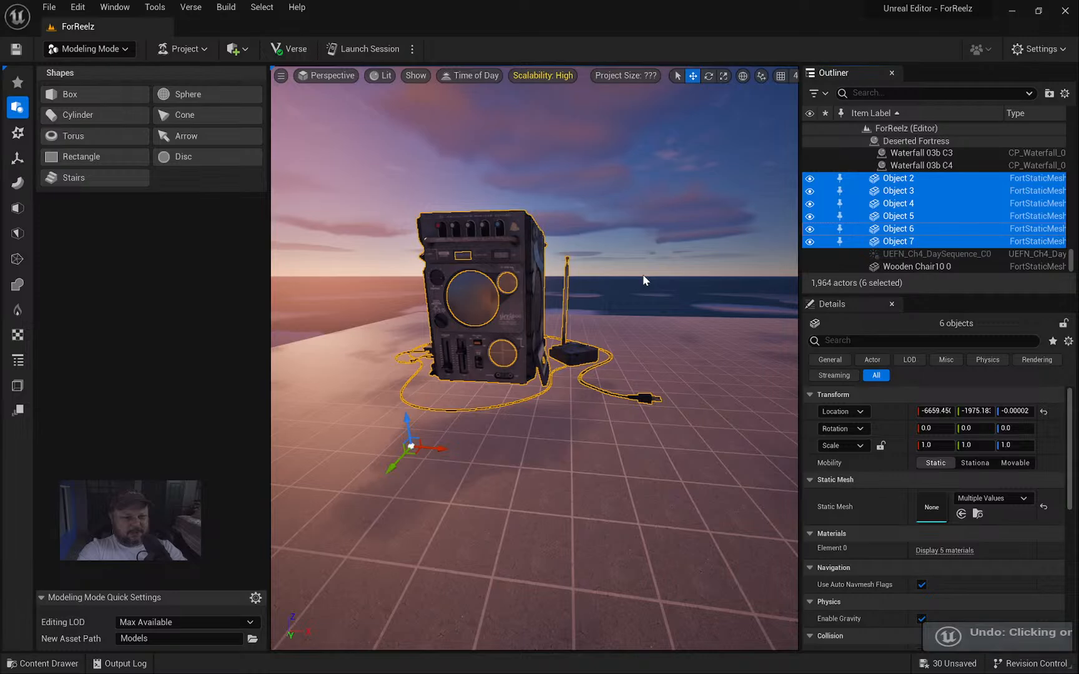
pyautogui.click(18, 161)
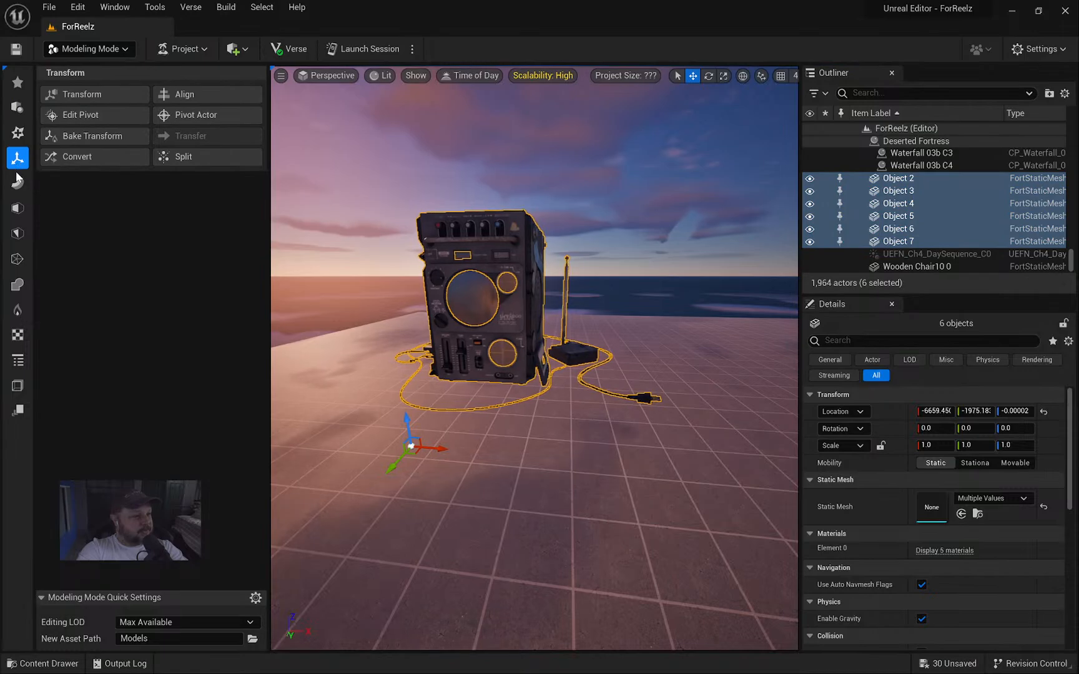
pyautogui.click(18, 260)
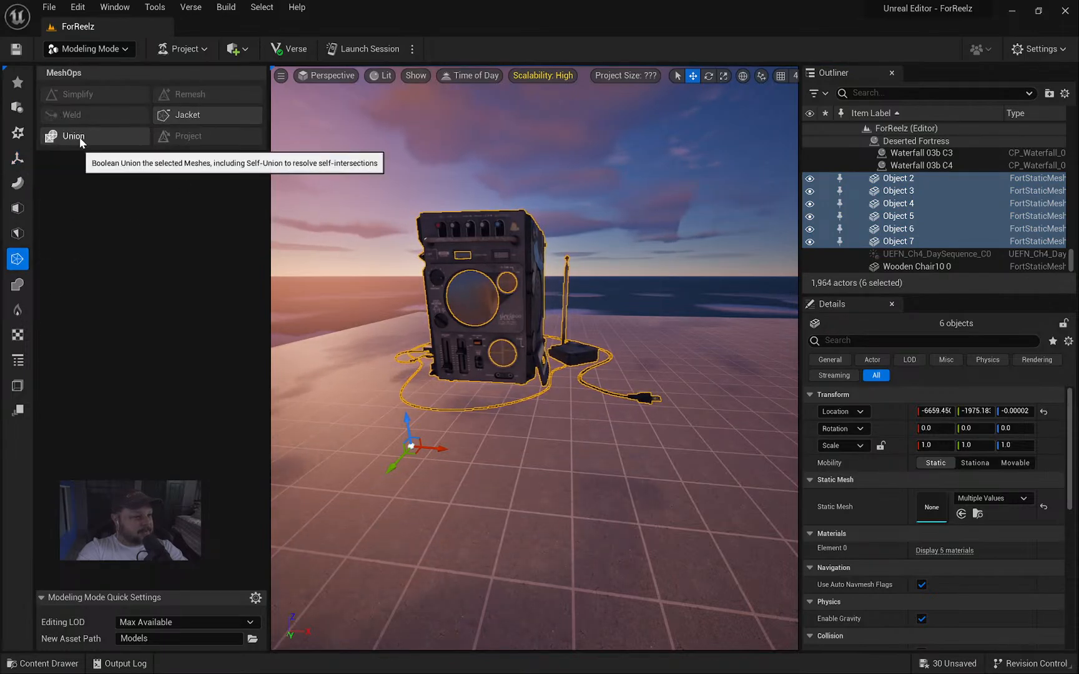
pyautogui.click(18, 132)
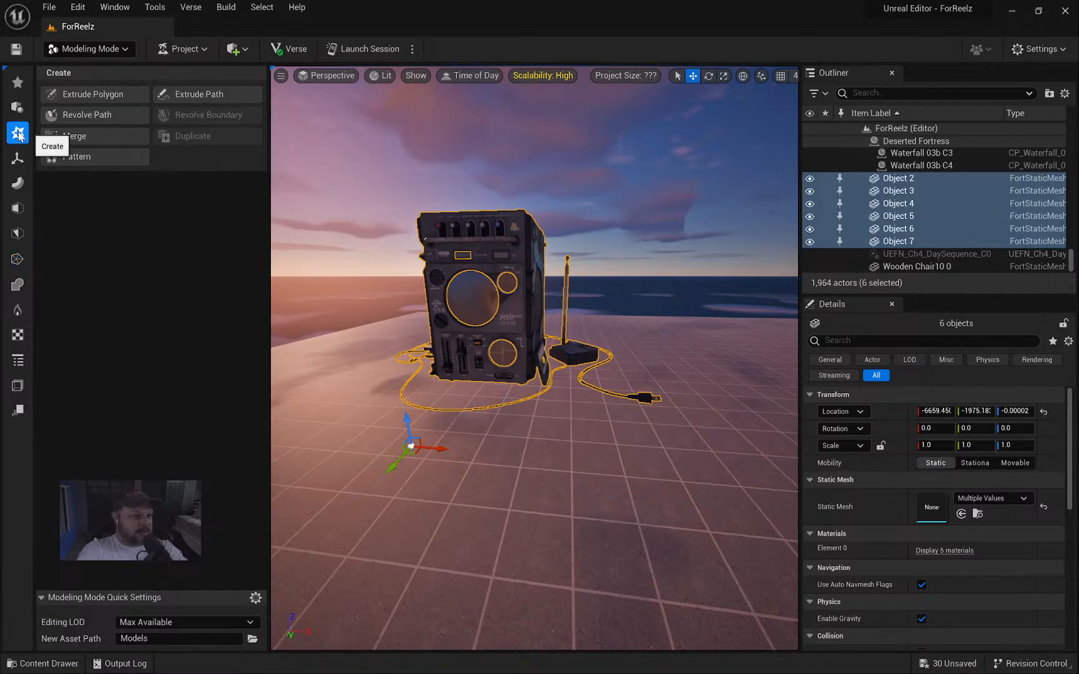
# Merge the six radio meshes into one Combined mesh saved to Models/Sony.
pyautogui.click(85, 135)
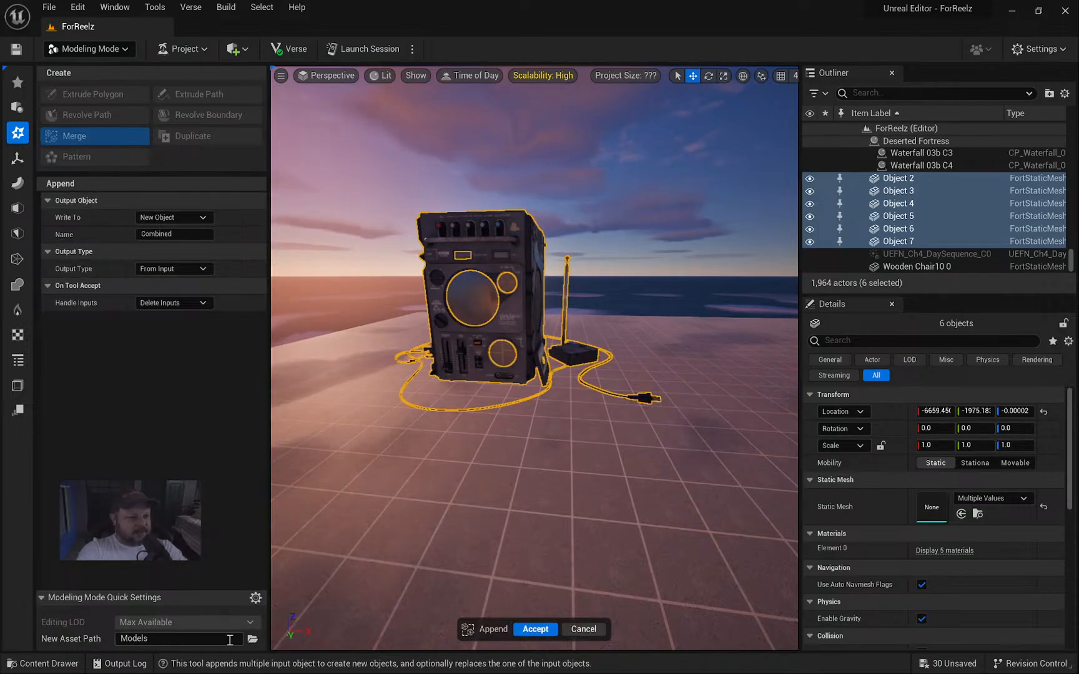
pyautogui.click(252, 640)
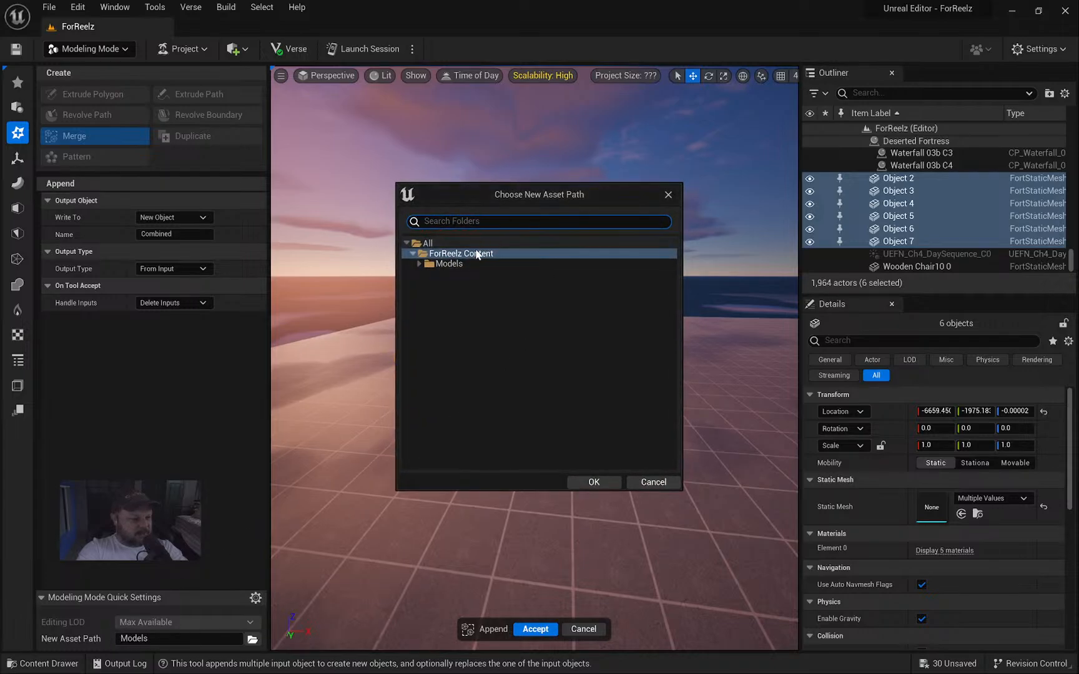
pyautogui.click(420, 265)
pyautogui.click(451, 274)
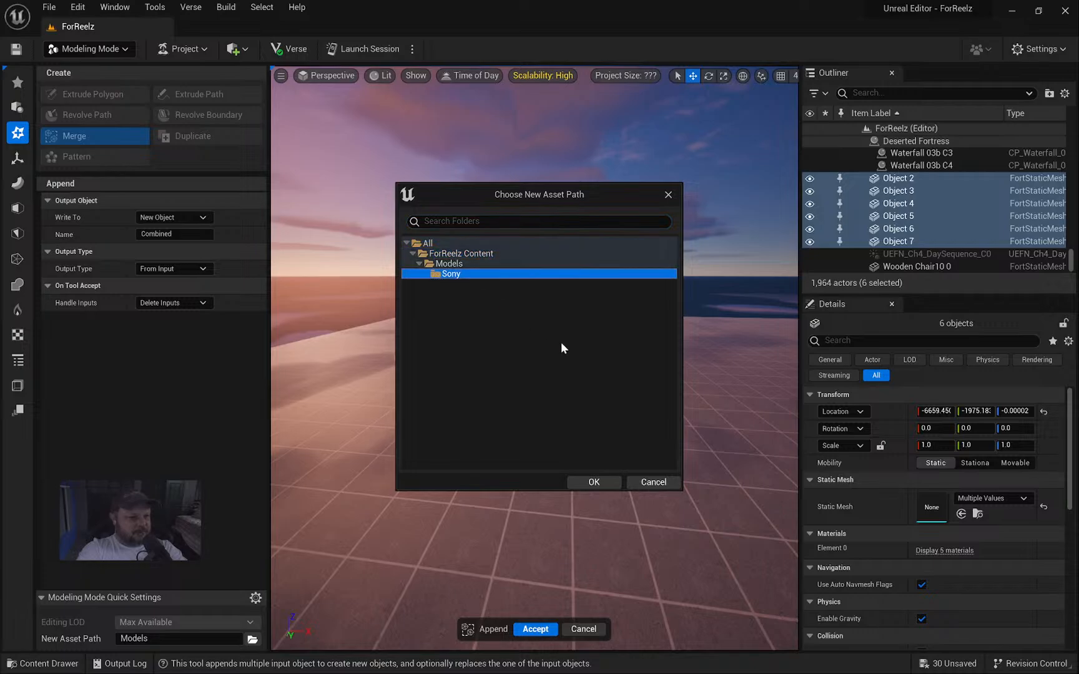
pyautogui.click(599, 482)
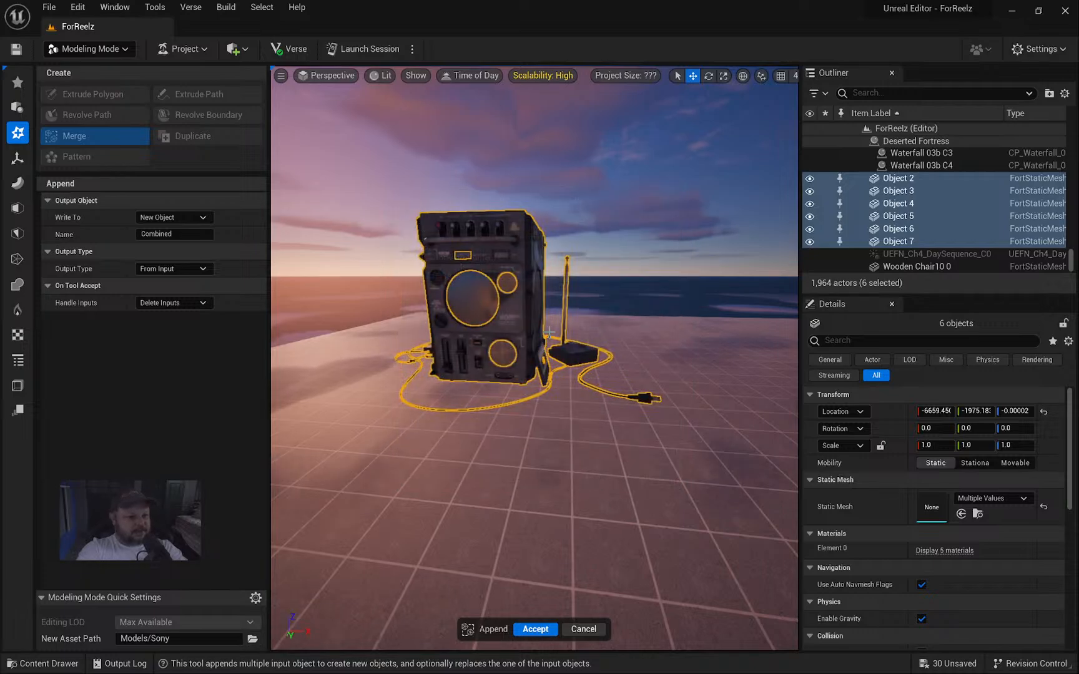
pyautogui.click(535, 628)
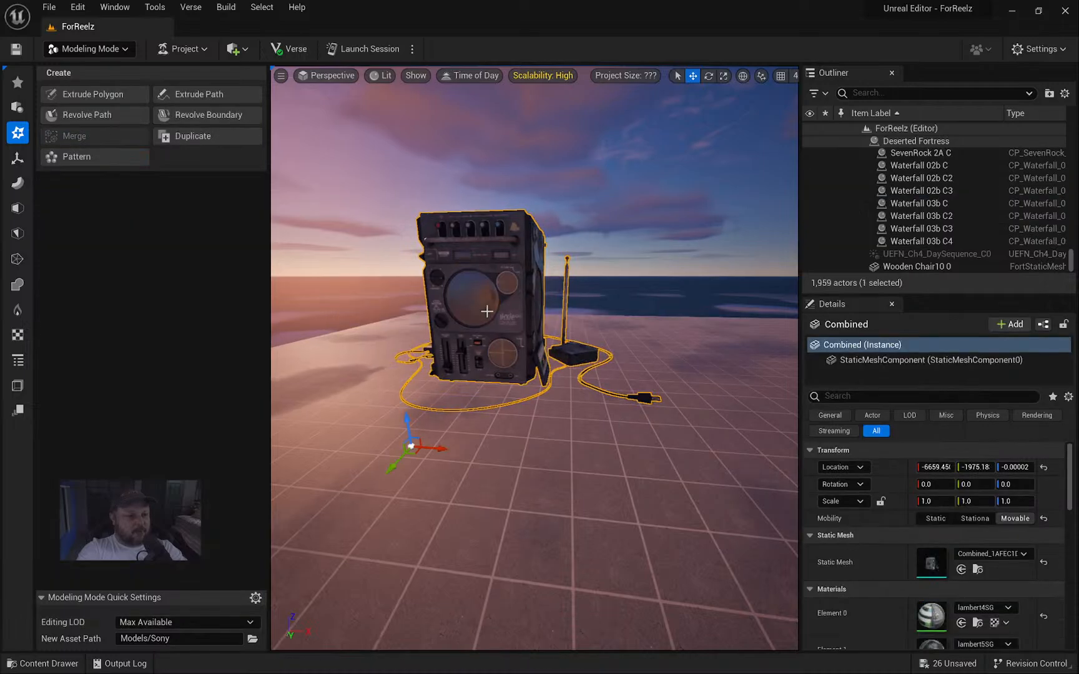
# Find and select the new Combined actor in the Outliner.
pyautogui.scroll(10, 1061, 241)
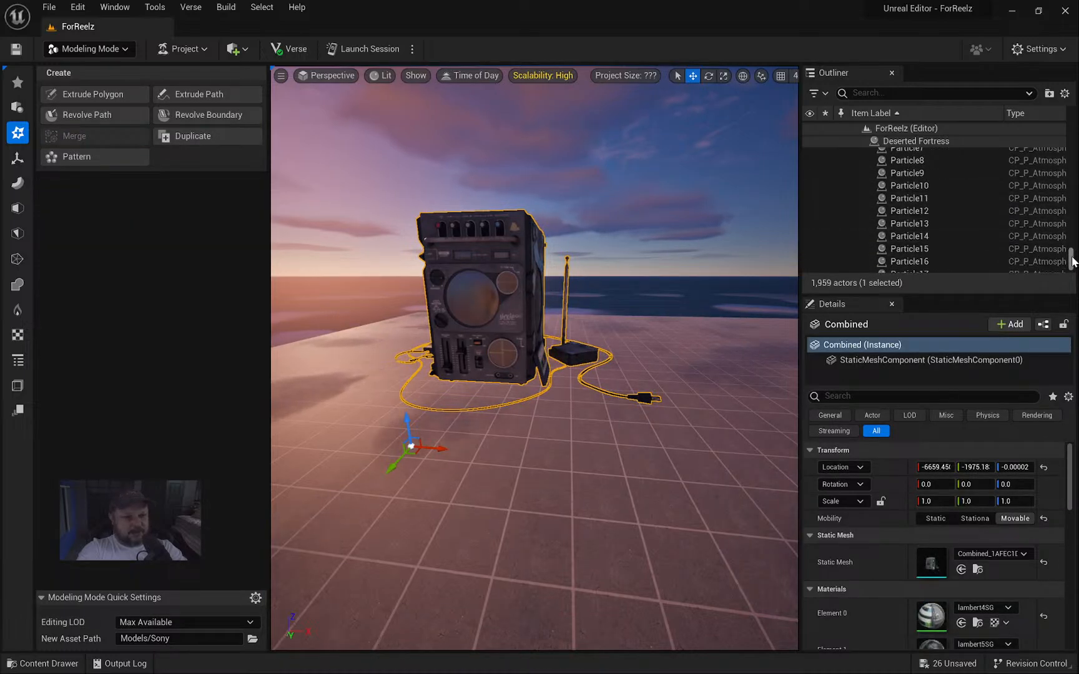
pyautogui.moveTo(1070, 250); pyautogui.dragTo(1072, 128)
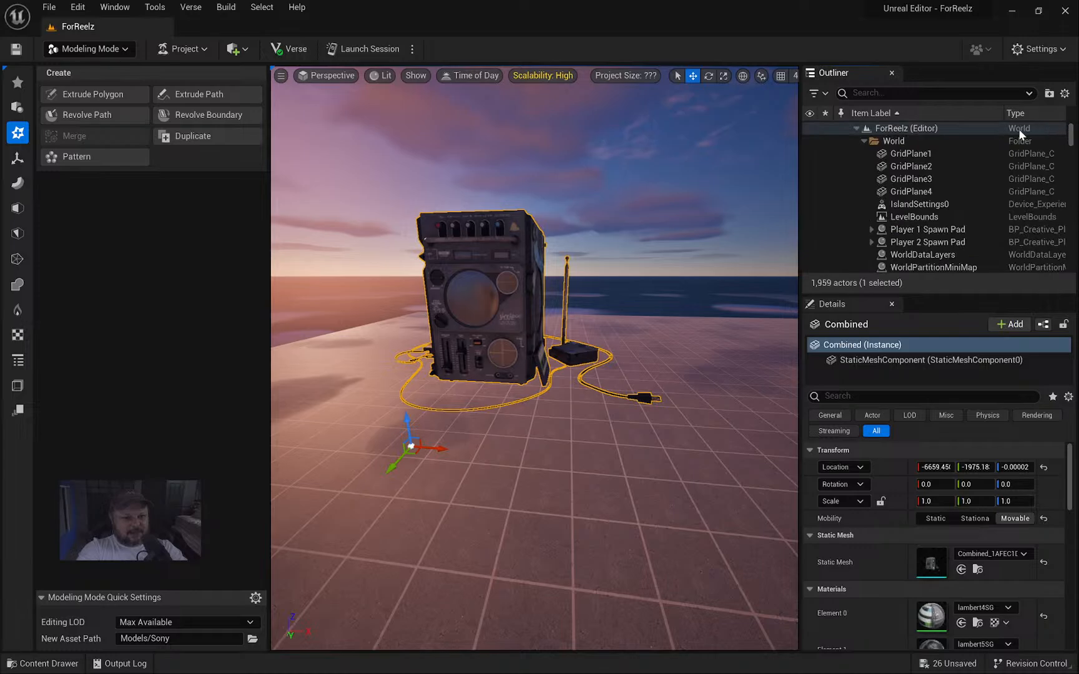
pyautogui.click(856, 129)
pyautogui.click(855, 128)
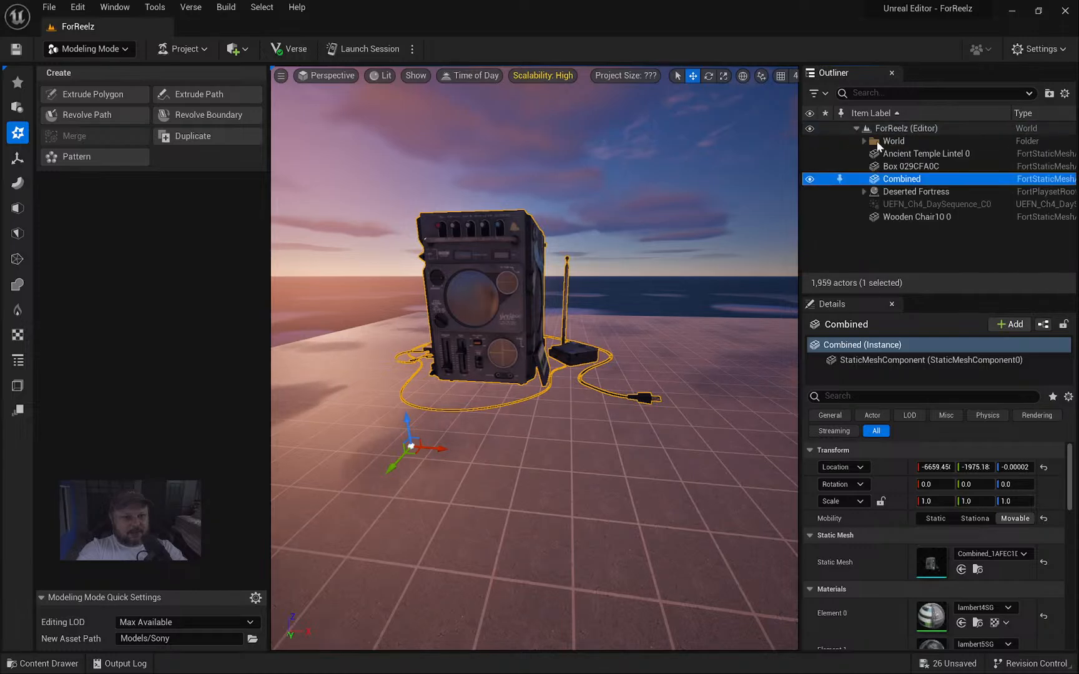
pyautogui.click(914, 170)
pyautogui.click(912, 180)
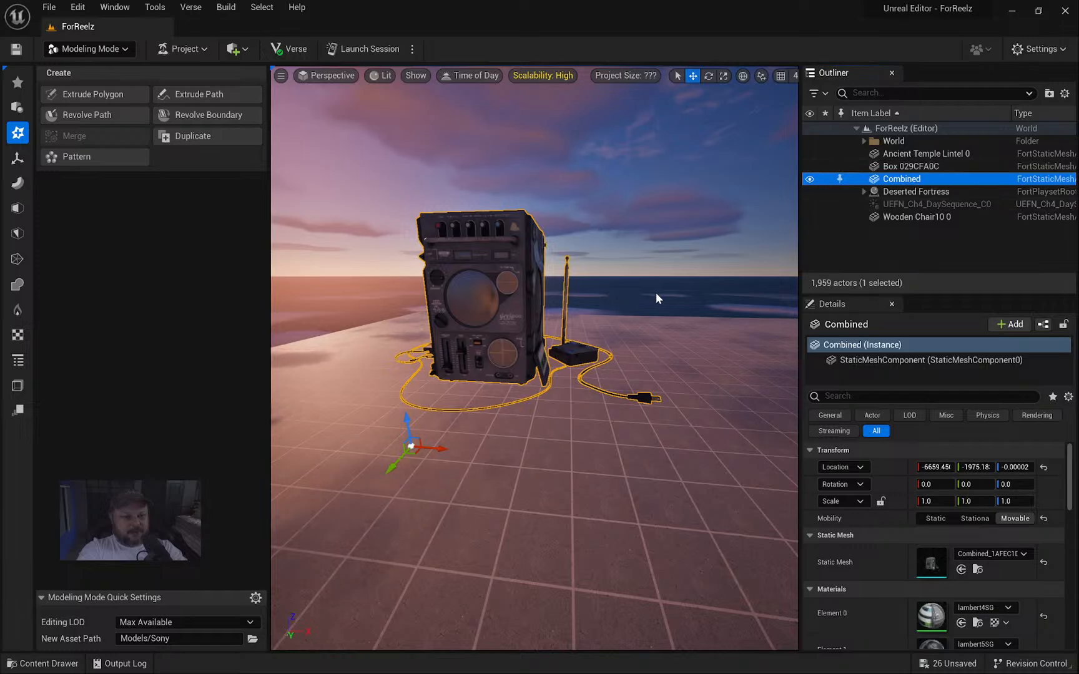
pyautogui.hotkey('ctrl', 'space')
# Copy the Sony FX 300 - Jackal title from the Sketchfab download page and return to UEFN.
pyautogui.click(545, 493)
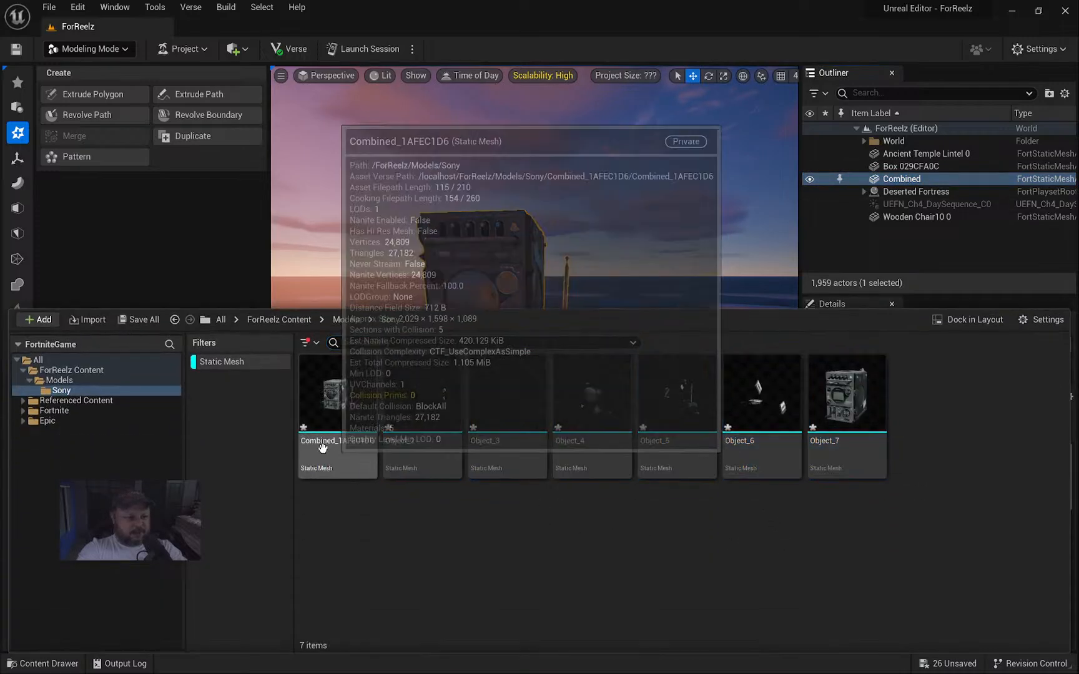
pyautogui.hotkey('alt', 'Tab')
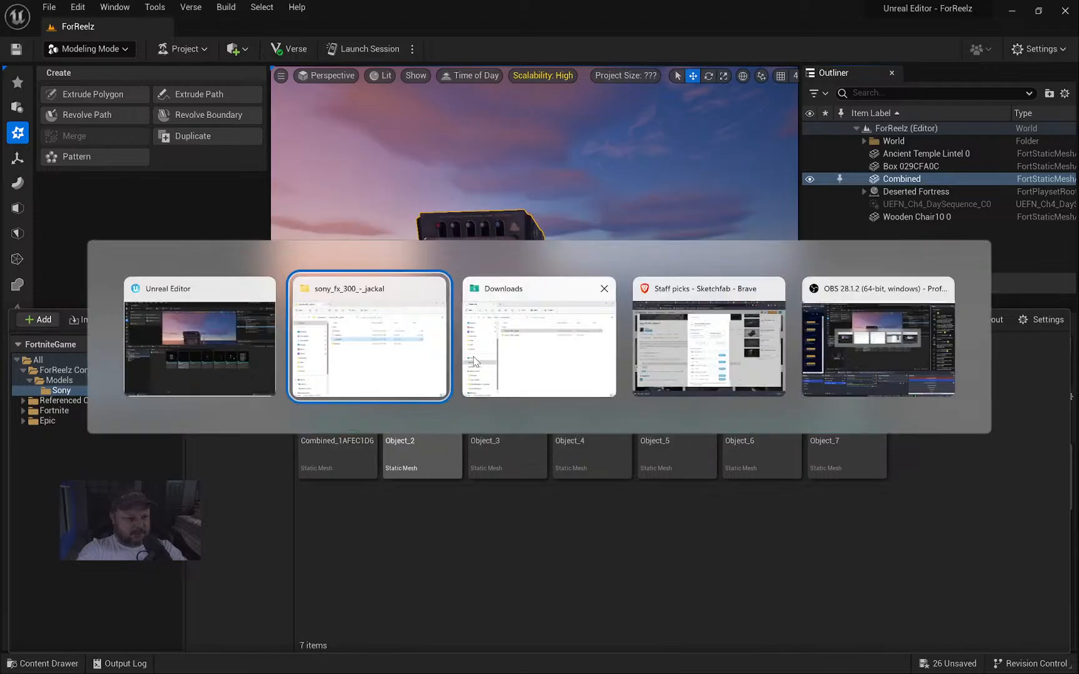
pyautogui.click(675, 341)
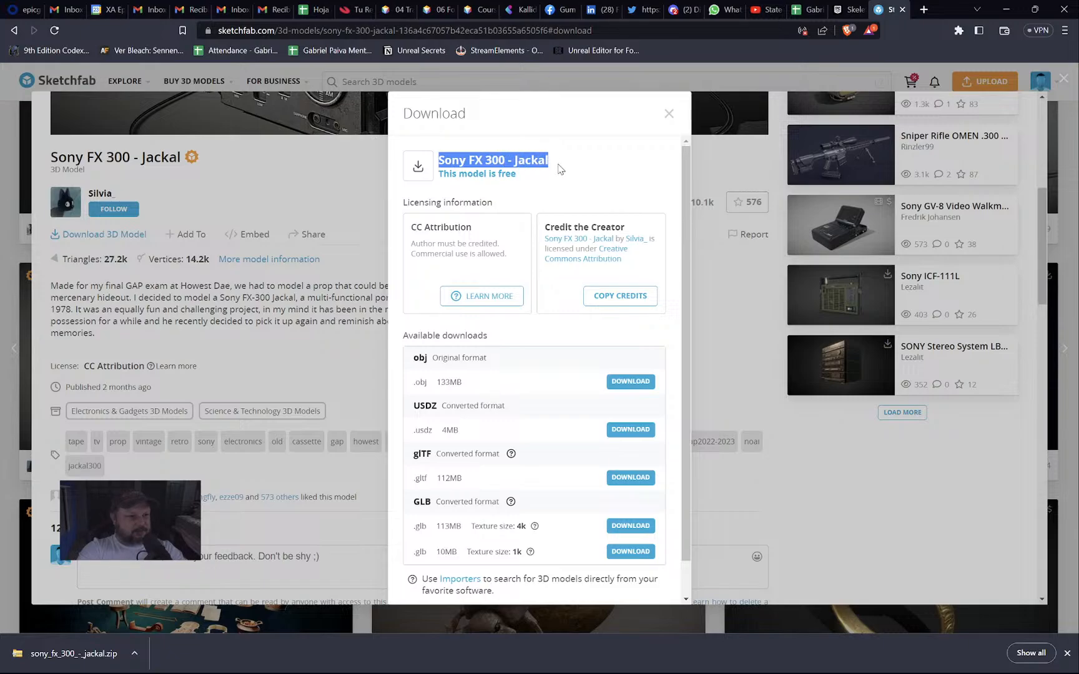
pyautogui.hotkey('alt', 'Tab')
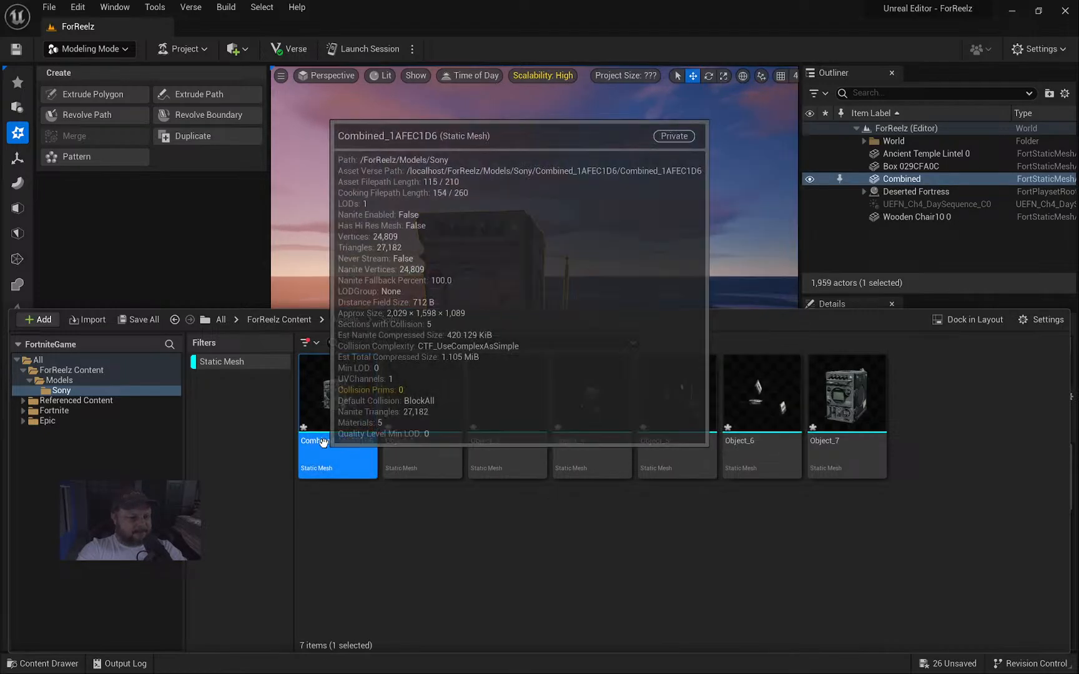
# Rename the Combined mesh asset to SonyFX300Jackal.
pyautogui.click(324, 441)
pyautogui.write('FX 300 - Jackal')
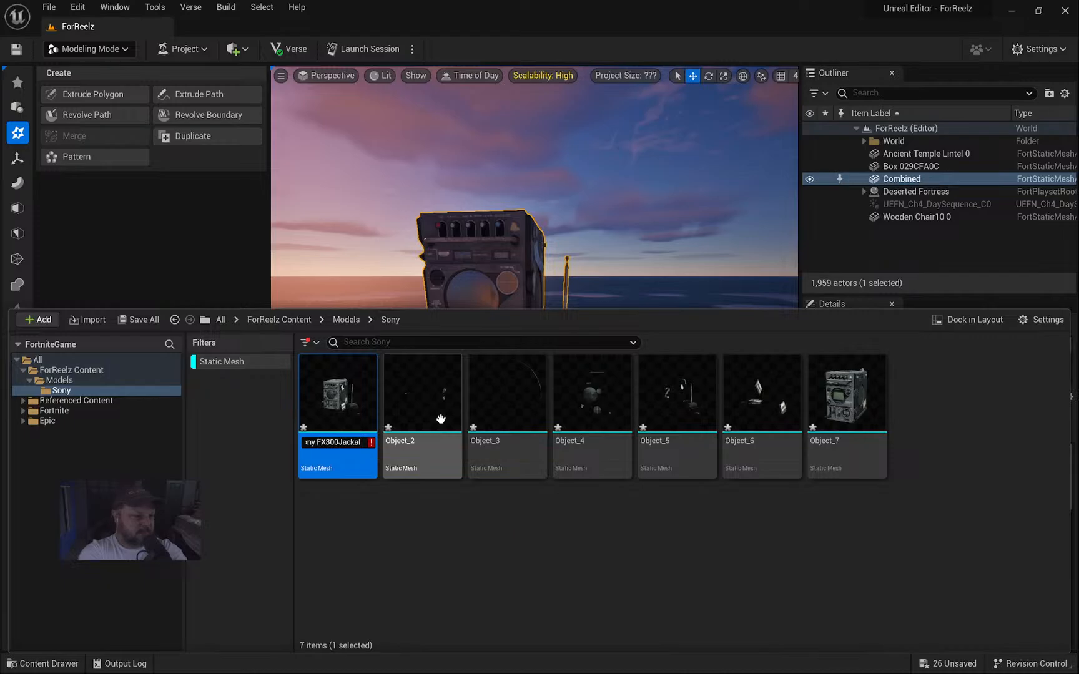
pyautogui.press('Return')
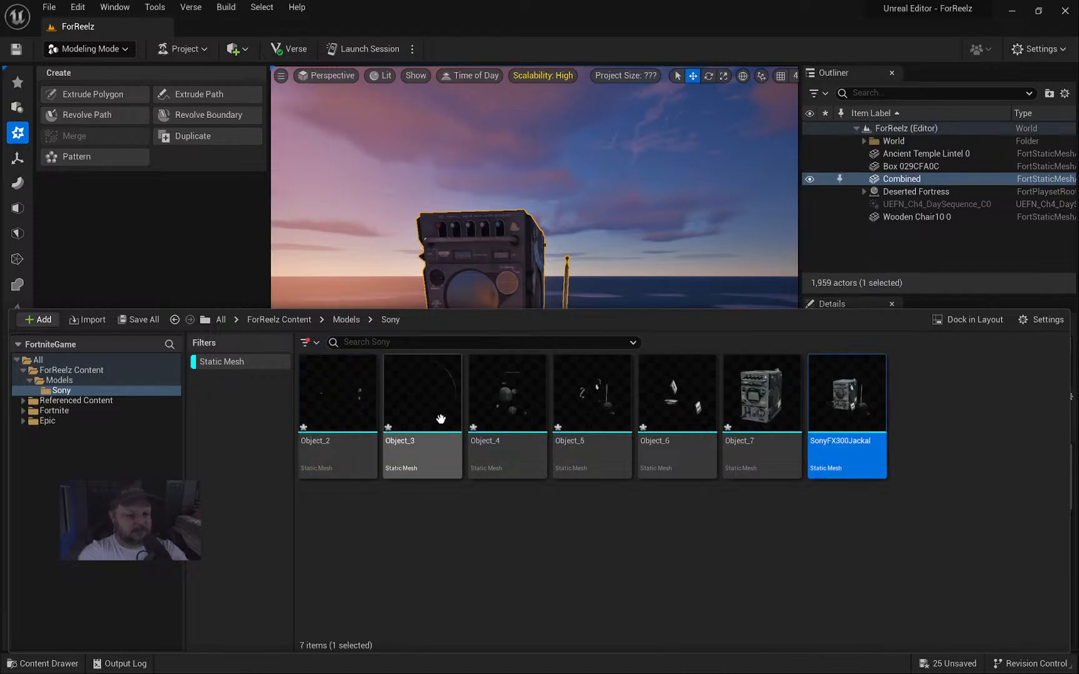
pyautogui.moveTo(501, 243); pyautogui.dragTo(582, 288, button='right')
pyautogui.press('Delete')
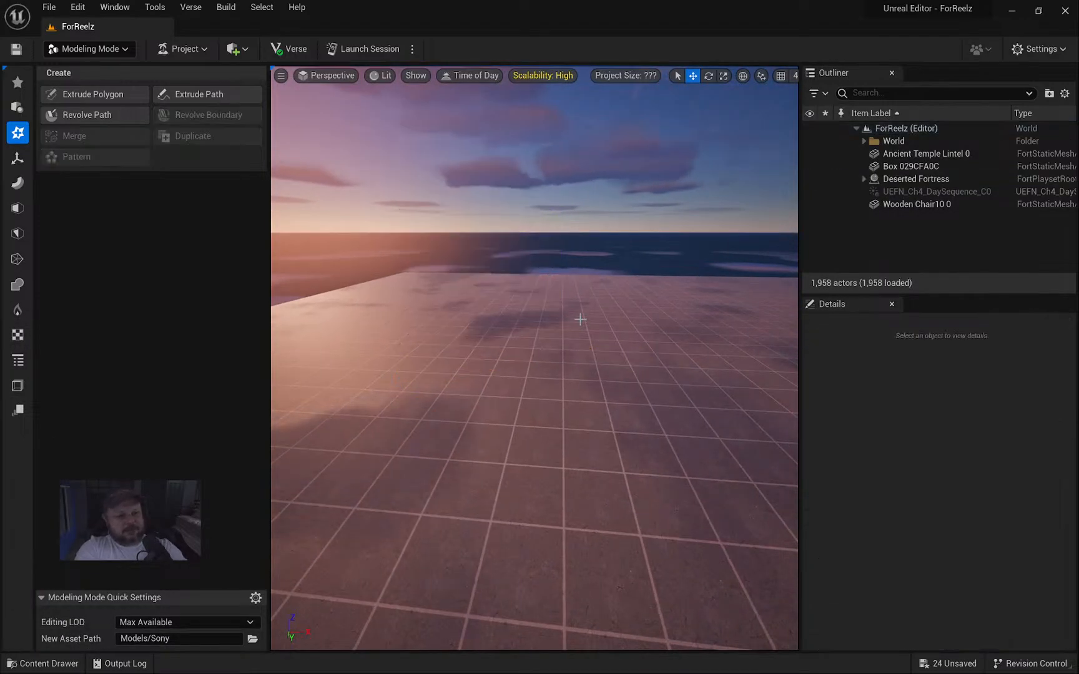
pyautogui.hotkey('ctrl', 'z')
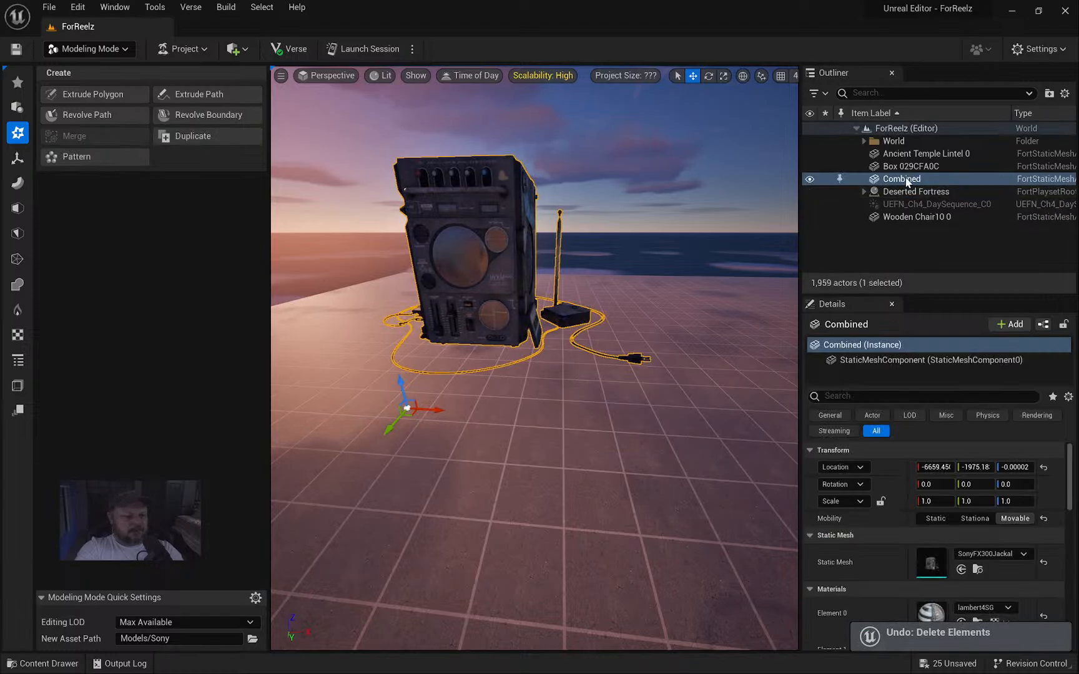
# Delete the leftover Object_2 through Object_7 assets from the Sony folder.
pyautogui.hotkey('alt', 'Tab')
pyautogui.hotkey('alt', 'Tab')
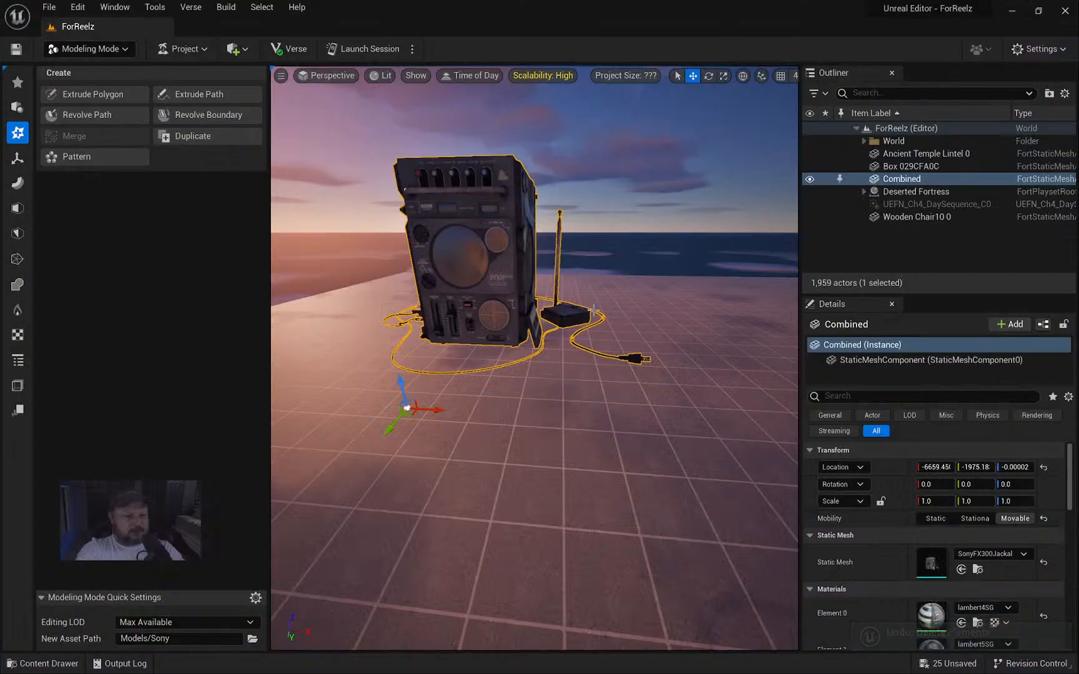
pyautogui.hotkey('ctrl', 'space')
pyautogui.click(763, 413)
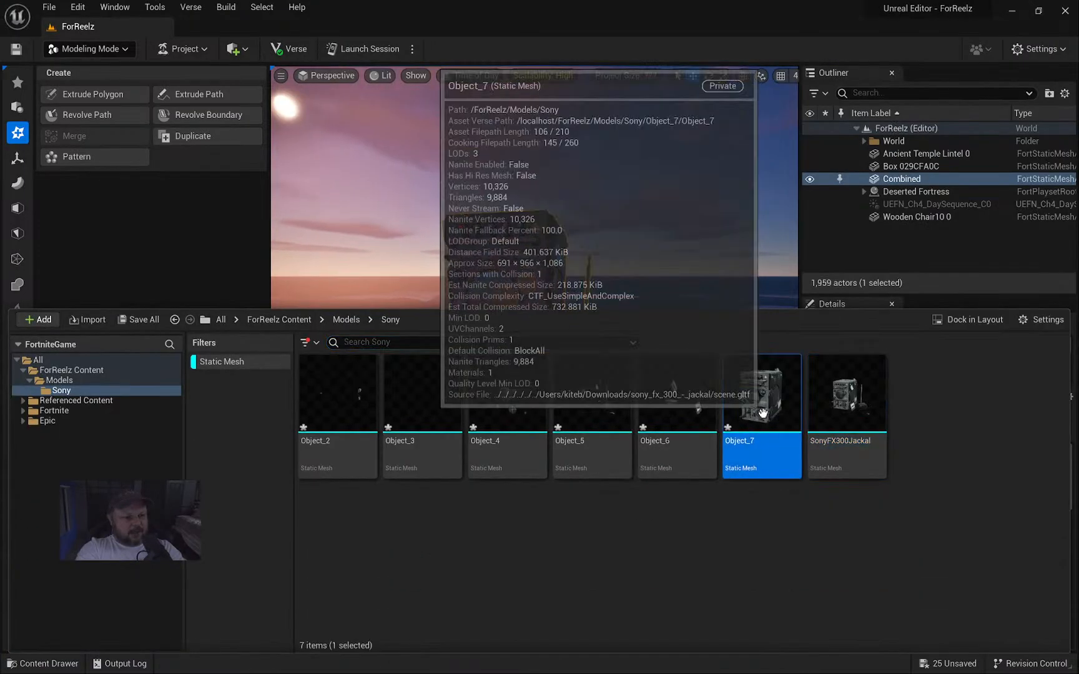
pyautogui.keyDown('shift'); pyautogui.click(342, 397); pyautogui.keyUp('shift')
pyautogui.press('Delete')
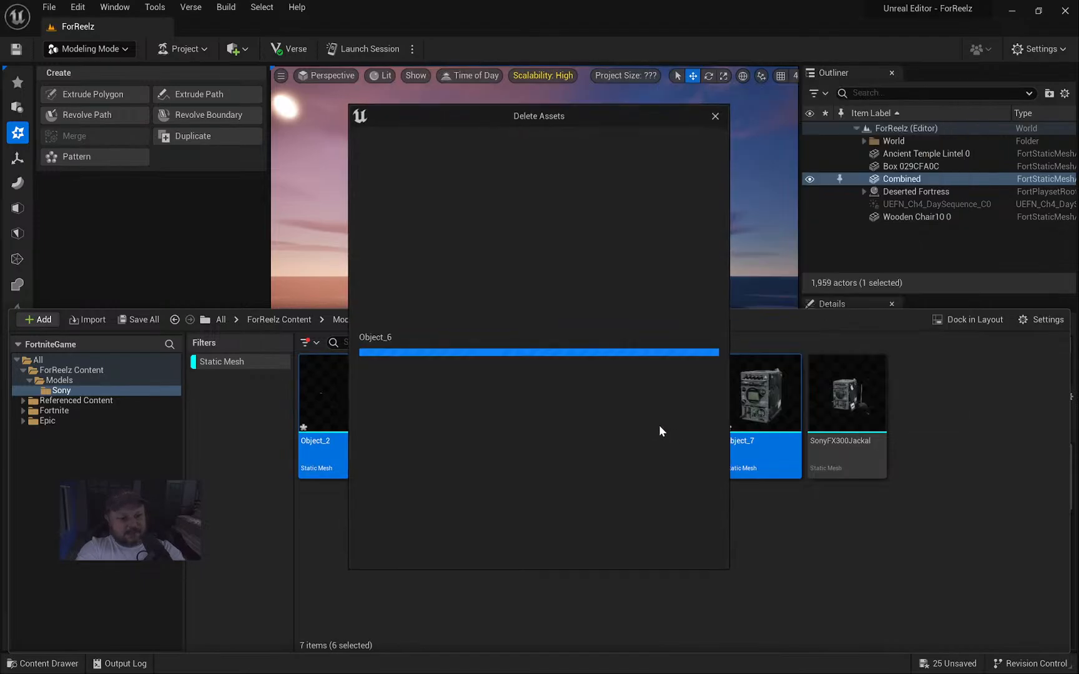
pyautogui.click(486, 548)
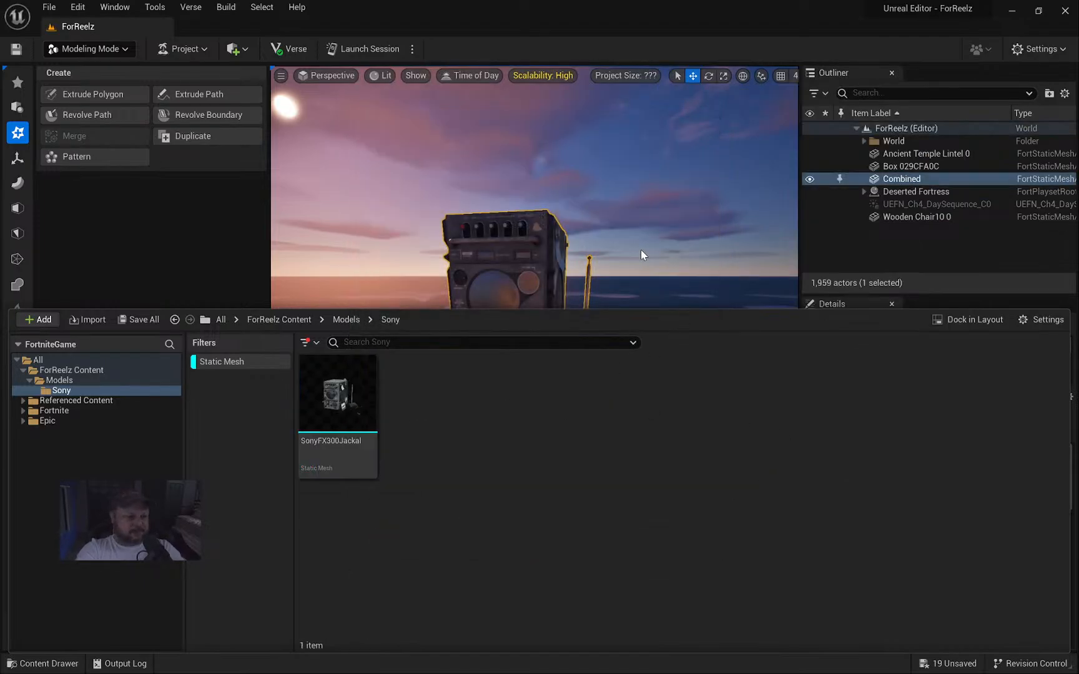
pyautogui.click(643, 251)
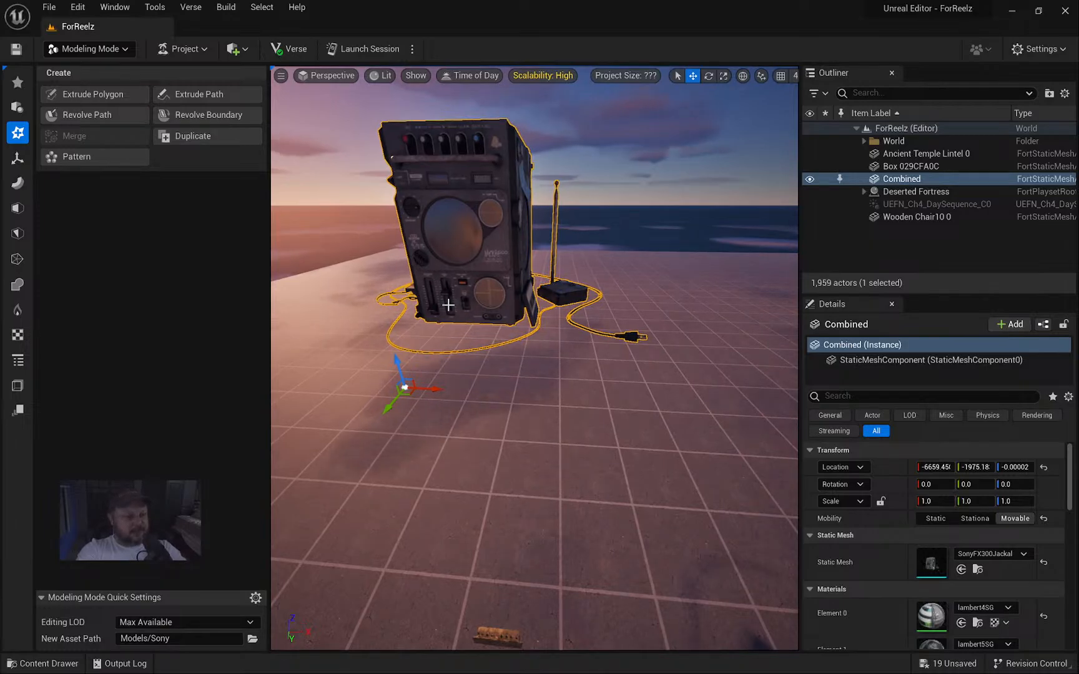
# Snap the radio's pivot to its back using Edit Pivot.
pyautogui.click(17, 82)
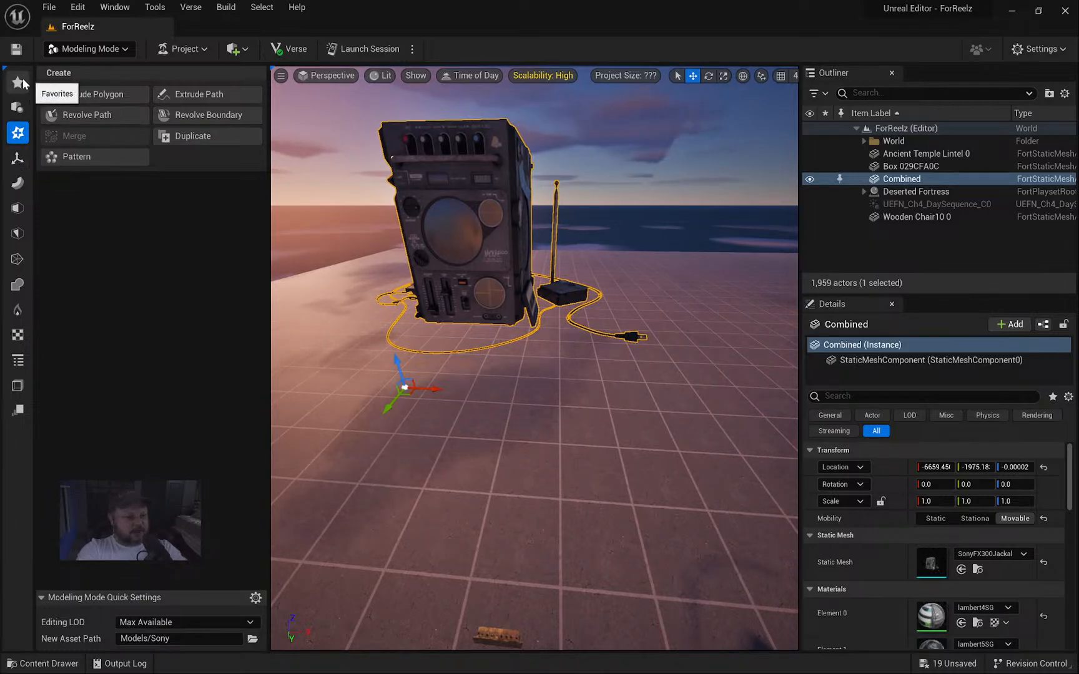
pyautogui.click(100, 95)
pyautogui.click(117, 253)
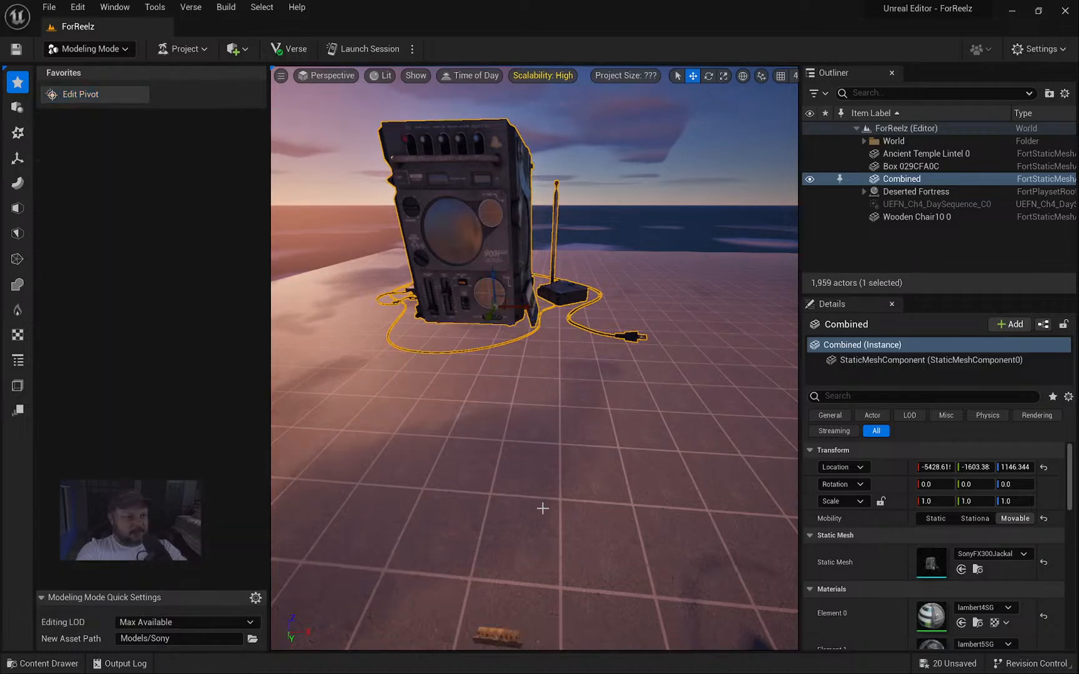
pyautogui.moveTo(542, 509); pyautogui.dragTo(650, 538, button='right')
pyautogui.moveTo(499, 337); pyautogui.dragTo(388, 324, button='right')
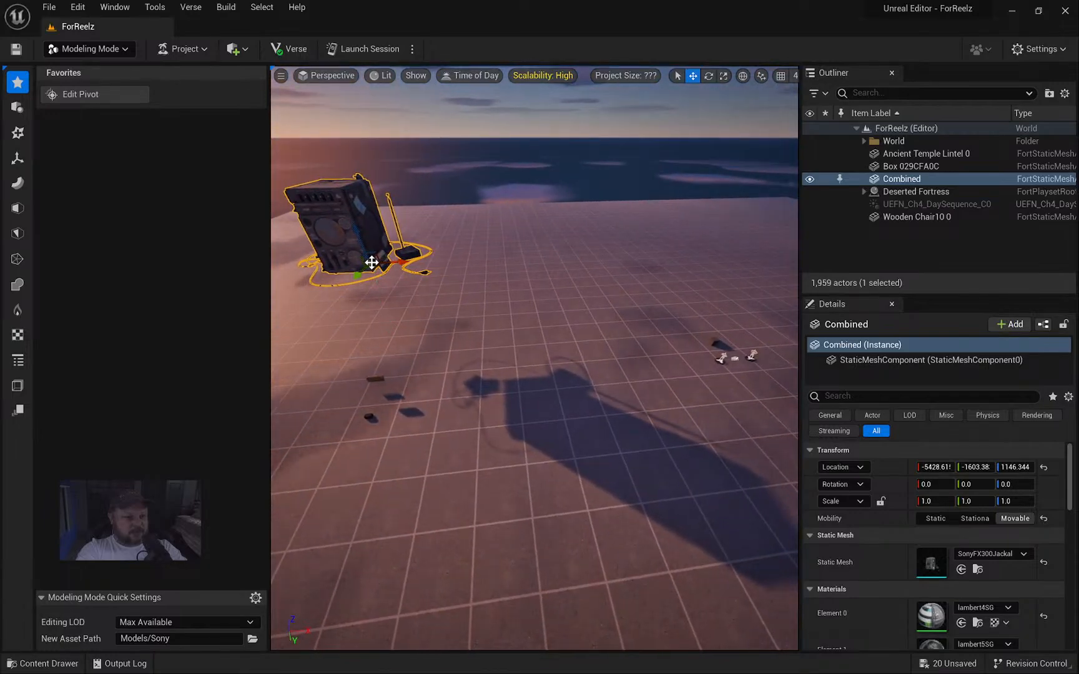
# Move the radio down onto the floor near the player spawns.
pyautogui.moveTo(371, 264); pyautogui.dragTo(698, 343)
pyautogui.press('f')
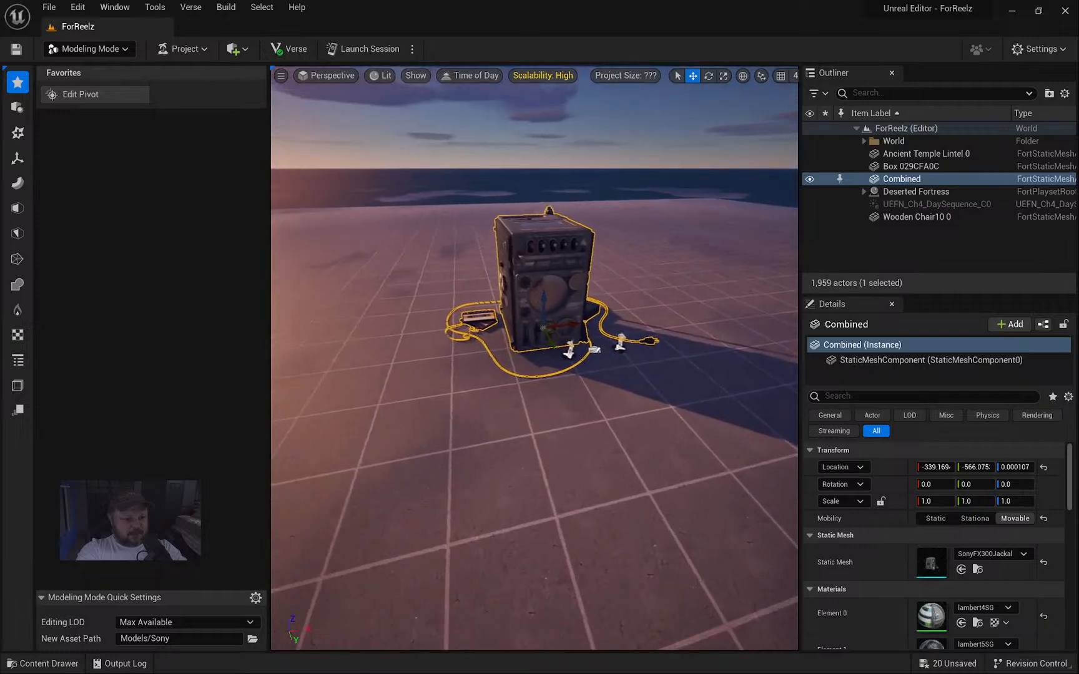
pyautogui.press('w')
pyautogui.moveTo(542, 273); pyautogui.dragTo(484, 382, button='right')
pyautogui.press('s')
pyautogui.press('w')
pyautogui.scroll(-5, 483, 382)
# Scale the radio down uniformly to about 0.065 to match the mannequin.
pyautogui.press('r')
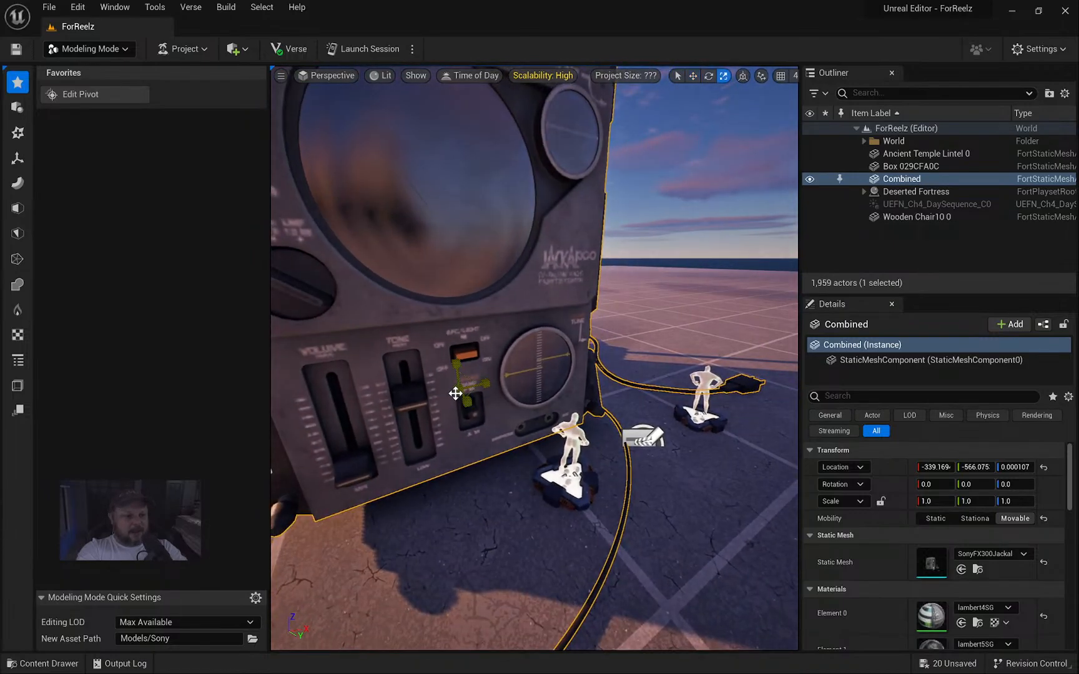
pyautogui.moveTo(456, 393); pyautogui.dragTo(431, 416)
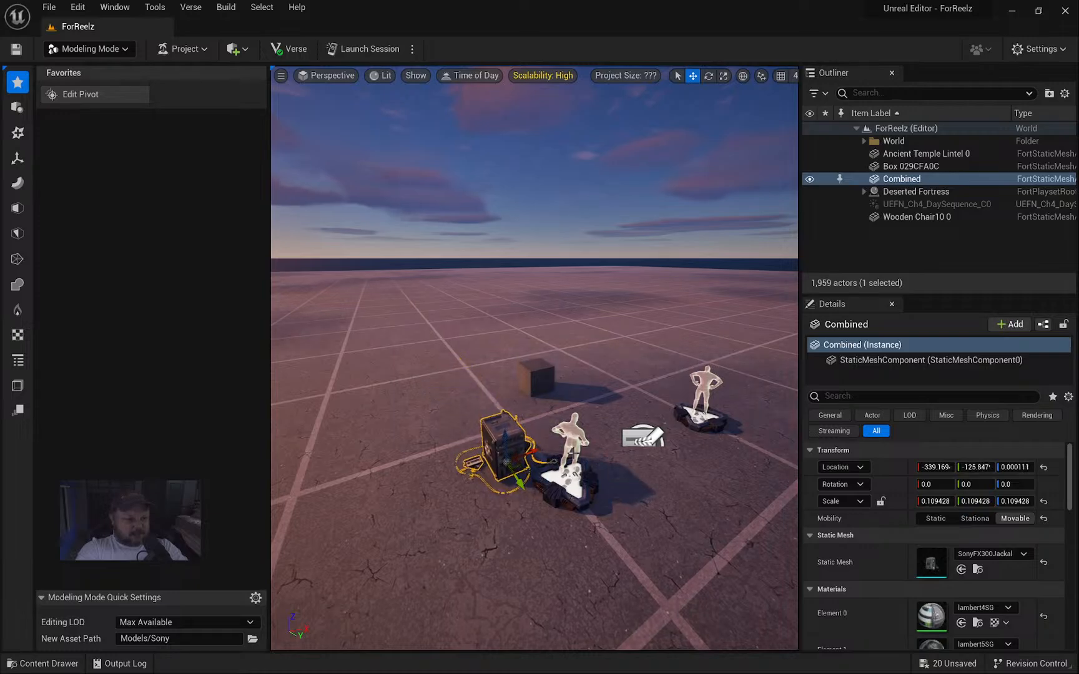
pyautogui.press('w')
pyautogui.moveTo(534, 358); pyautogui.dragTo(535, 340, button='right')
pyautogui.press('s')
pyautogui.press('w')
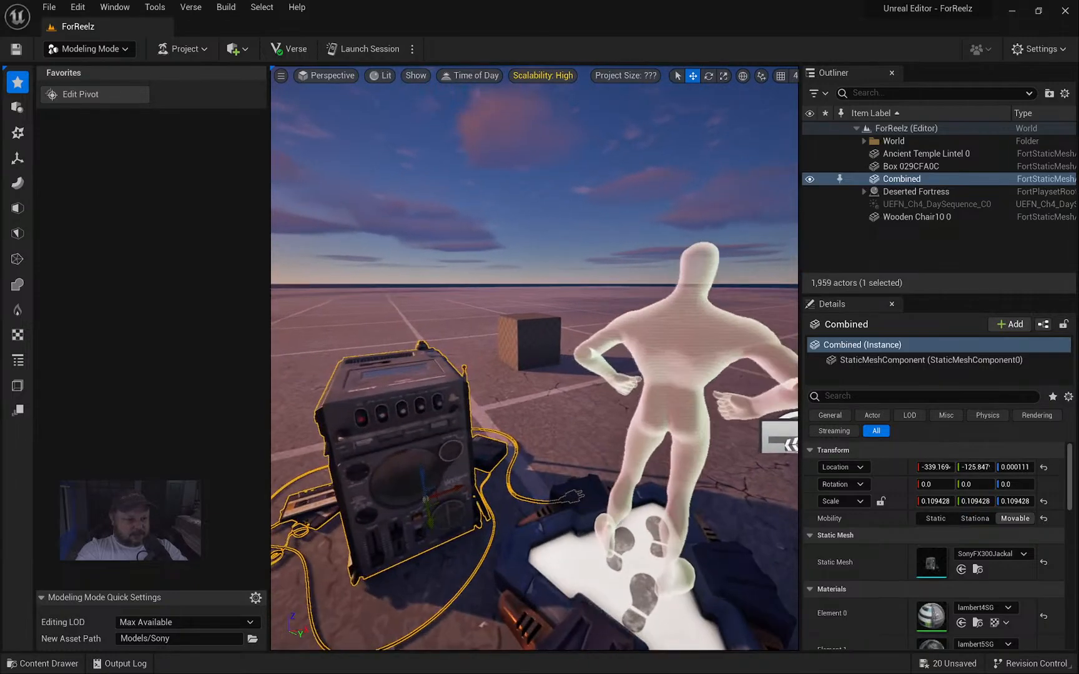
pyautogui.moveTo(477, 538); pyautogui.dragTo(477, 538, button='right')
pyautogui.moveTo(424, 501); pyautogui.dragTo(418, 502)
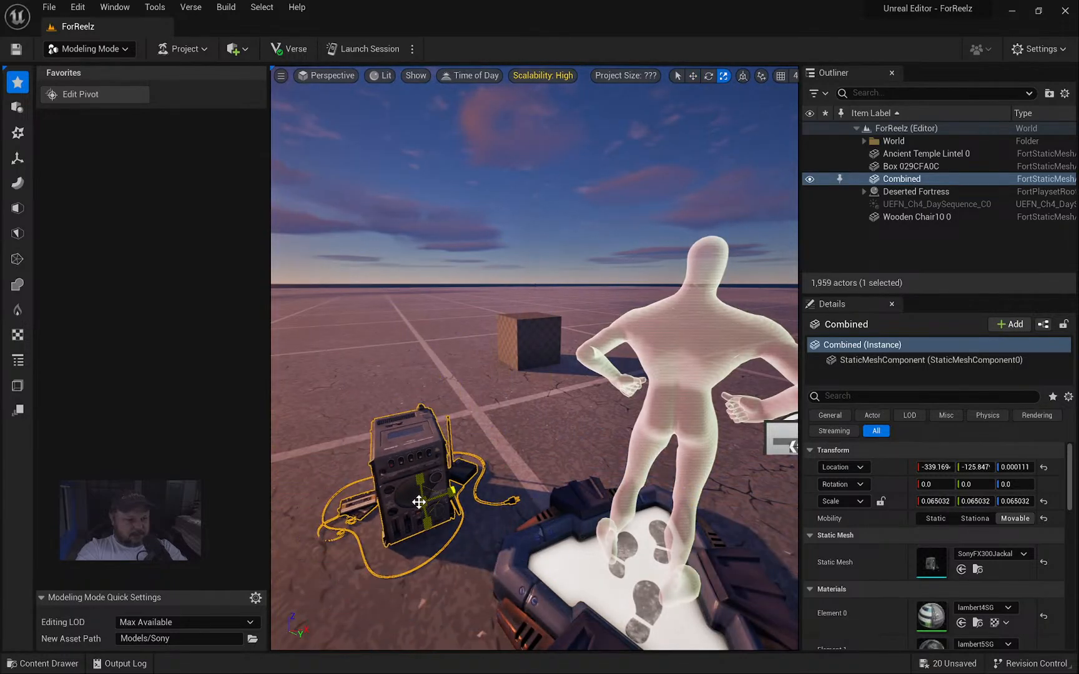
pyautogui.moveTo(521, 447); pyautogui.dragTo(523, 446, button='right')
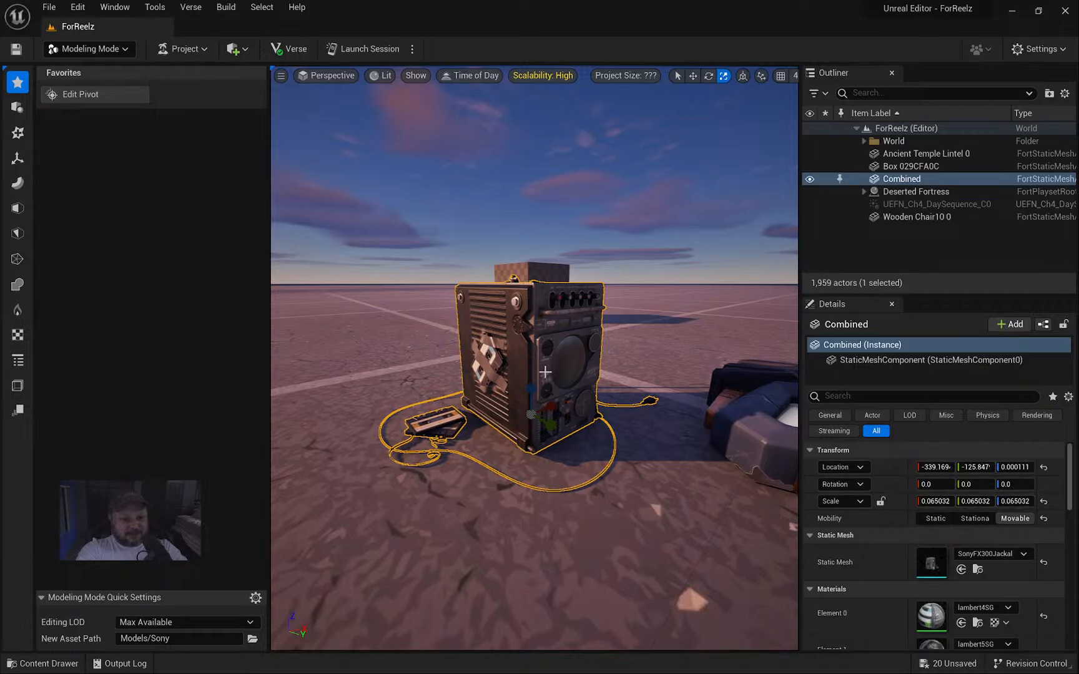
pyautogui.moveTo(545, 372); pyautogui.dragTo(545, 372, button='right')
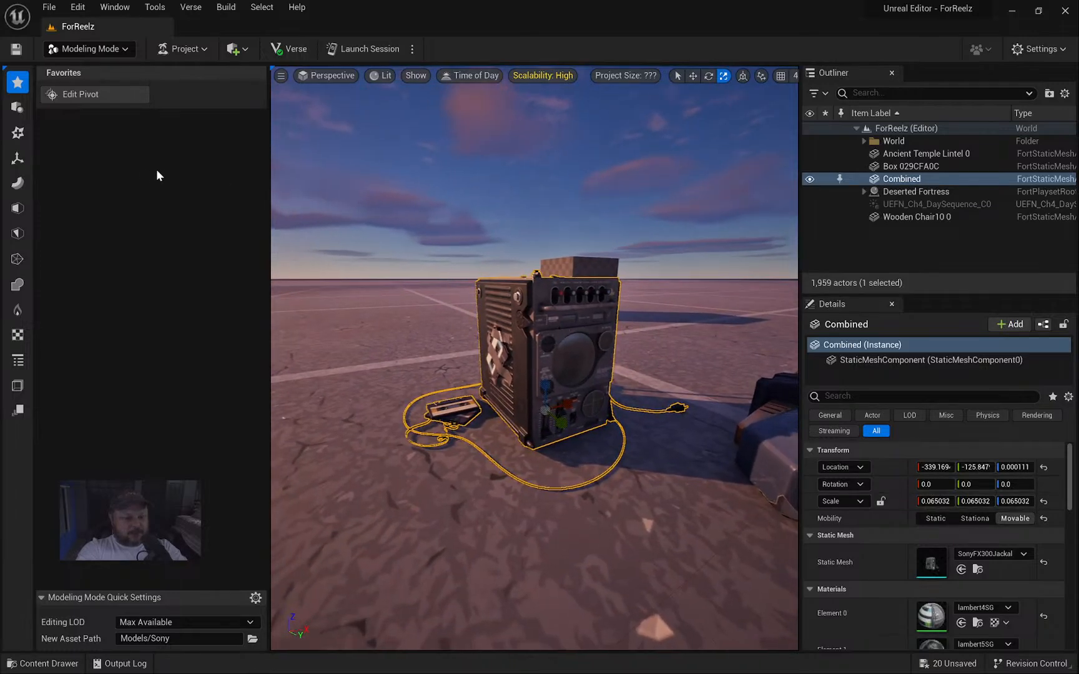
# Bake the radio's reduced scale into its mesh with Transform > Bake Transform.
pyautogui.click(16, 158)
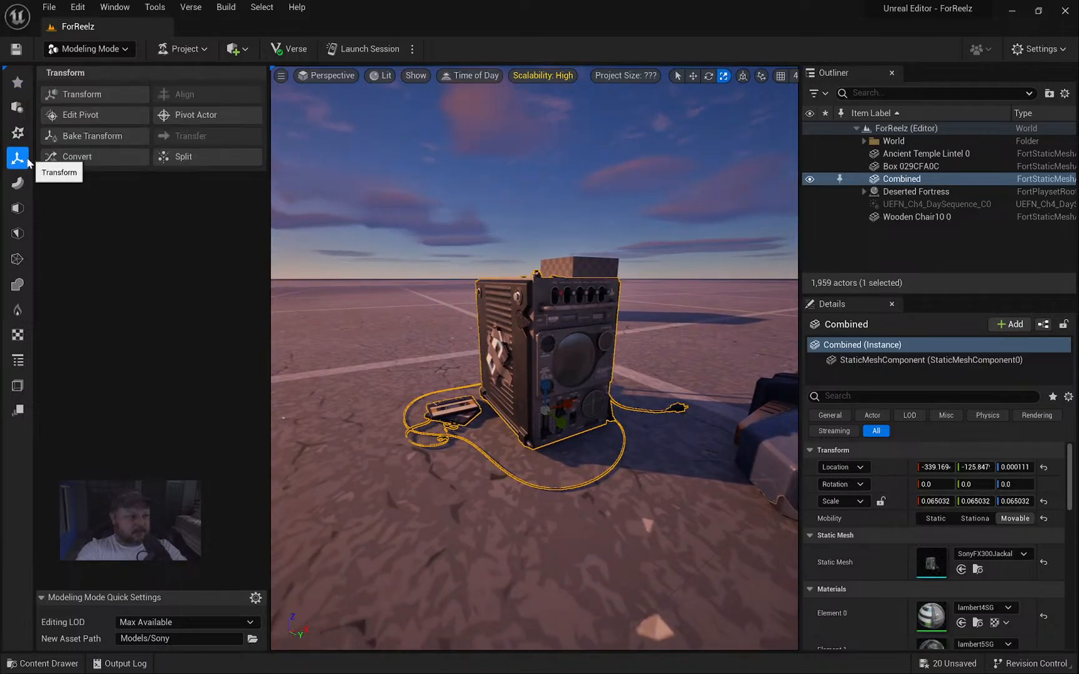
pyautogui.click(84, 135)
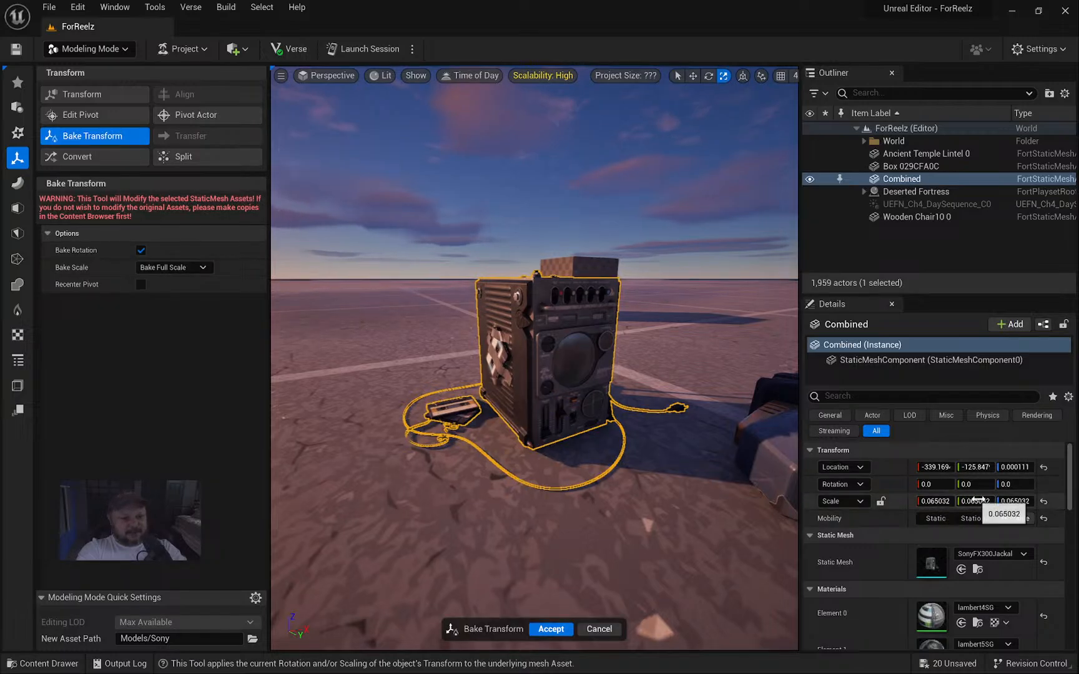
pyautogui.click(549, 628)
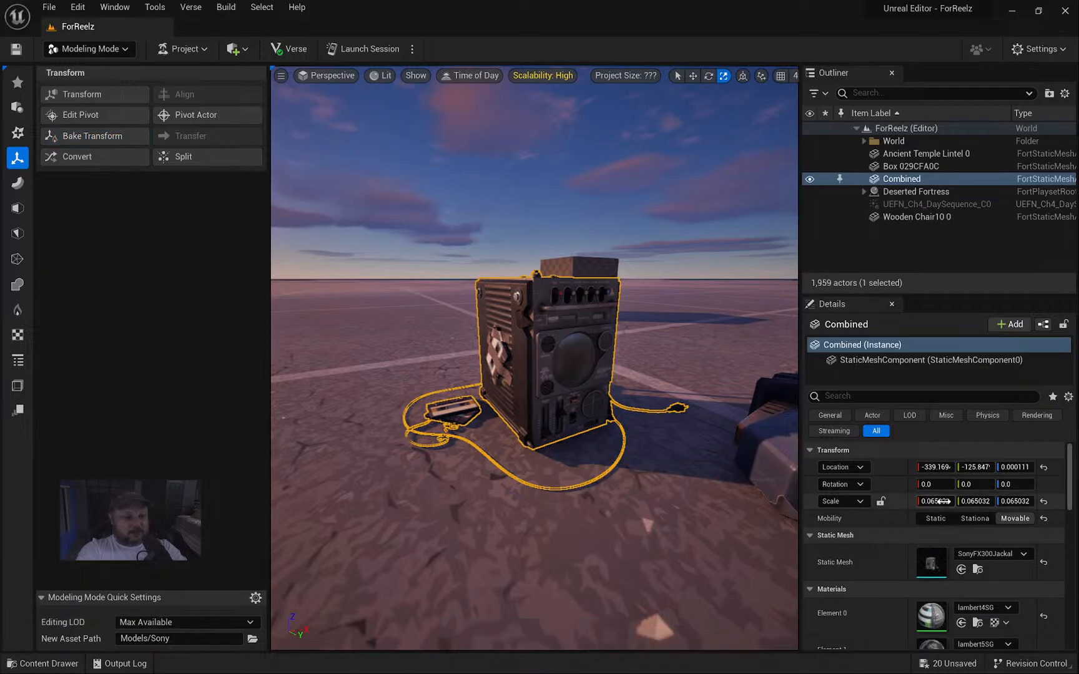
# Drag a new SonyFX300Jackal radio from the Content Drawer into the level.
pyautogui.moveTo(557, 371); pyautogui.dragTo(490, 382, button='right')
pyautogui.hotkey('ctrl', 'space')
pyautogui.moveTo(347, 418); pyautogui.dragTo(441, 400)
# Delete the old Combined radio copy.
pyautogui.moveTo(656, 438); pyautogui.dragTo(686, 430, button='right')
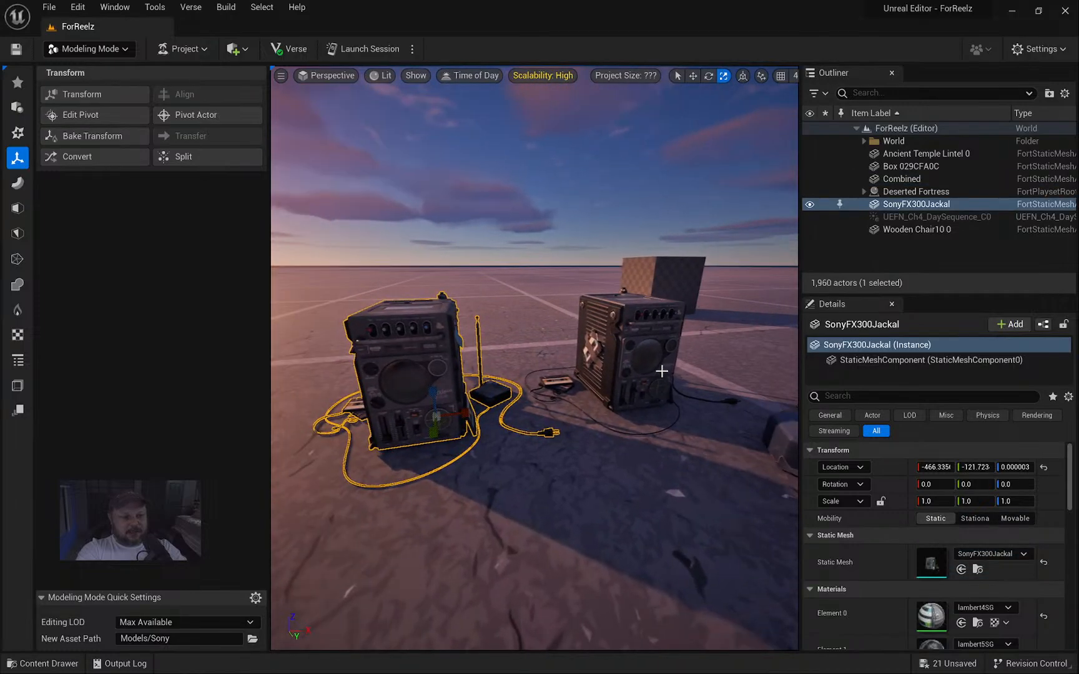
pyautogui.click(658, 365)
pyautogui.press('Delete')
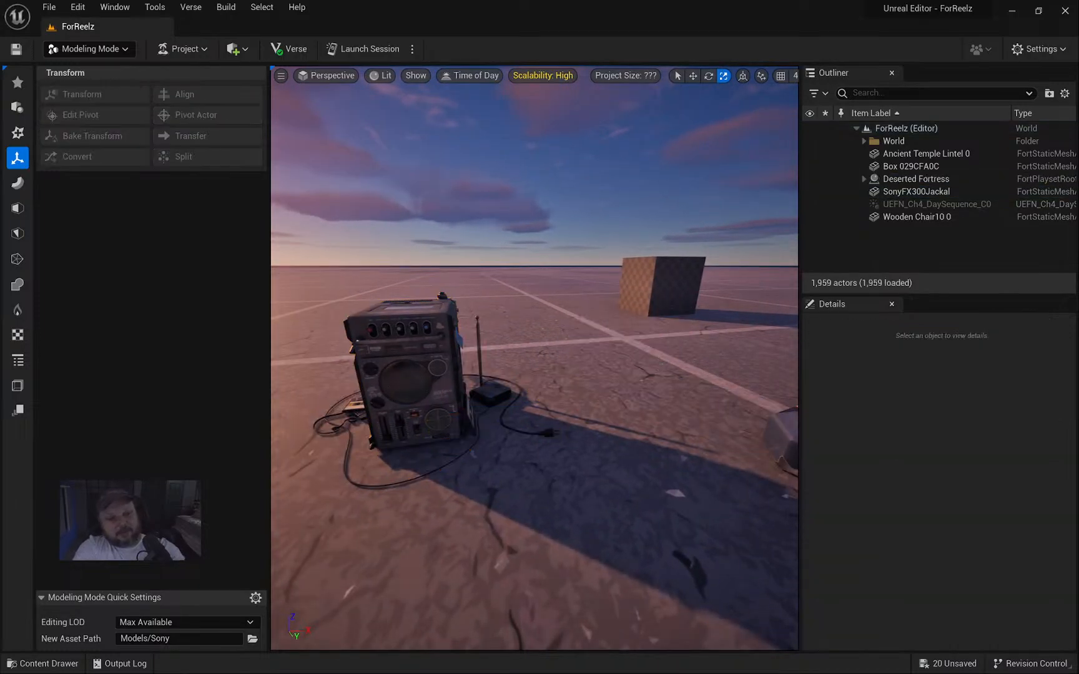
# Rotate the SonyFX300Jackal radio about Z to 171.26 degrees.
pyautogui.click(465, 409)
pyautogui.moveTo(466, 412); pyautogui.dragTo(464, 398, button='right')
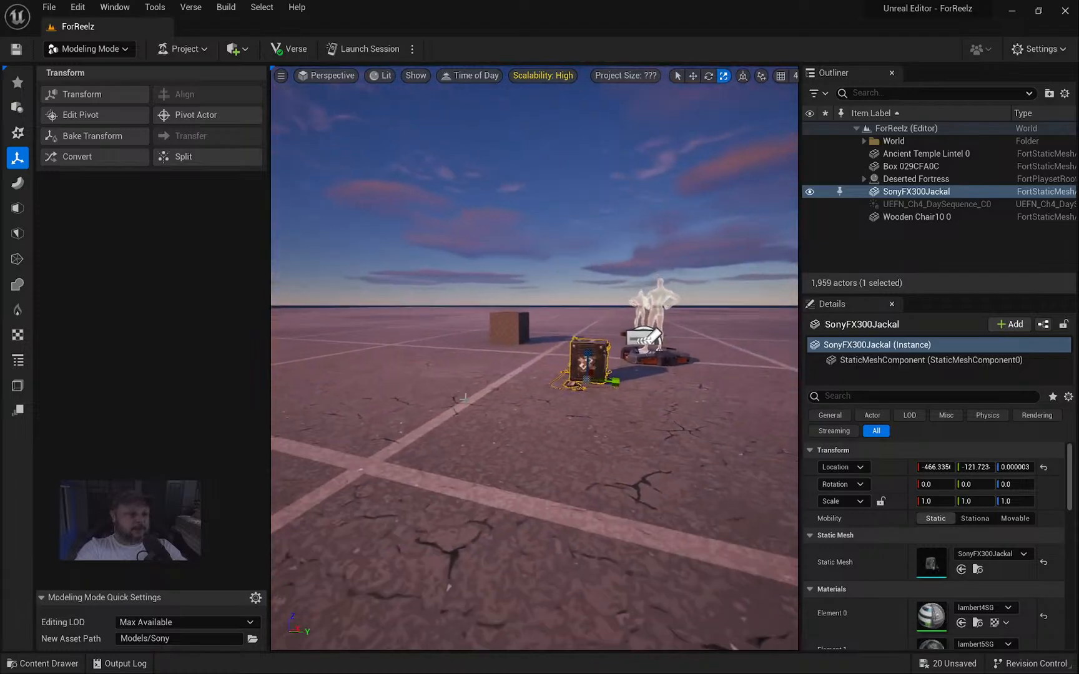
pyautogui.press('e')
pyautogui.moveTo(617, 390); pyautogui.dragTo(686, 383)
# Frame the radio and orbit around its front, sides and top to inspect it.
pyautogui.press('f')
pyautogui.moveTo(474, 382)
pyautogui.keyDown('alt'); pyautogui.mouseDown(button='right')
pyautogui.moveTo(562, 383)
pyautogui.moveTo(455, 395)
pyautogui.mouseUp(button='right'); pyautogui.keyUp('alt')
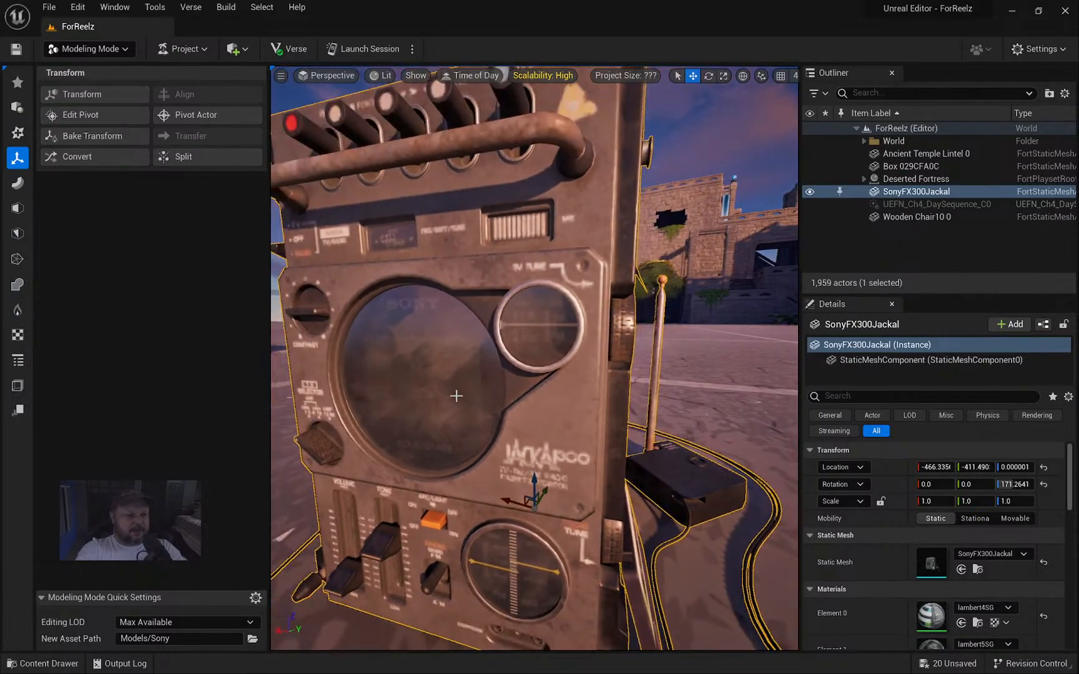
pyautogui.keyDown('alt'); pyautogui.moveTo(455, 395); pyautogui.dragTo(574, 381); pyautogui.keyUp('alt')
pyautogui.keyDown('alt'); pyautogui.moveTo(335, 365); pyautogui.dragTo(137, 362); pyautogui.keyUp('alt')
pyautogui.keyDown('alt'); pyautogui.moveTo(534, 357); pyautogui.dragTo(459, 396); pyautogui.keyUp('alt')
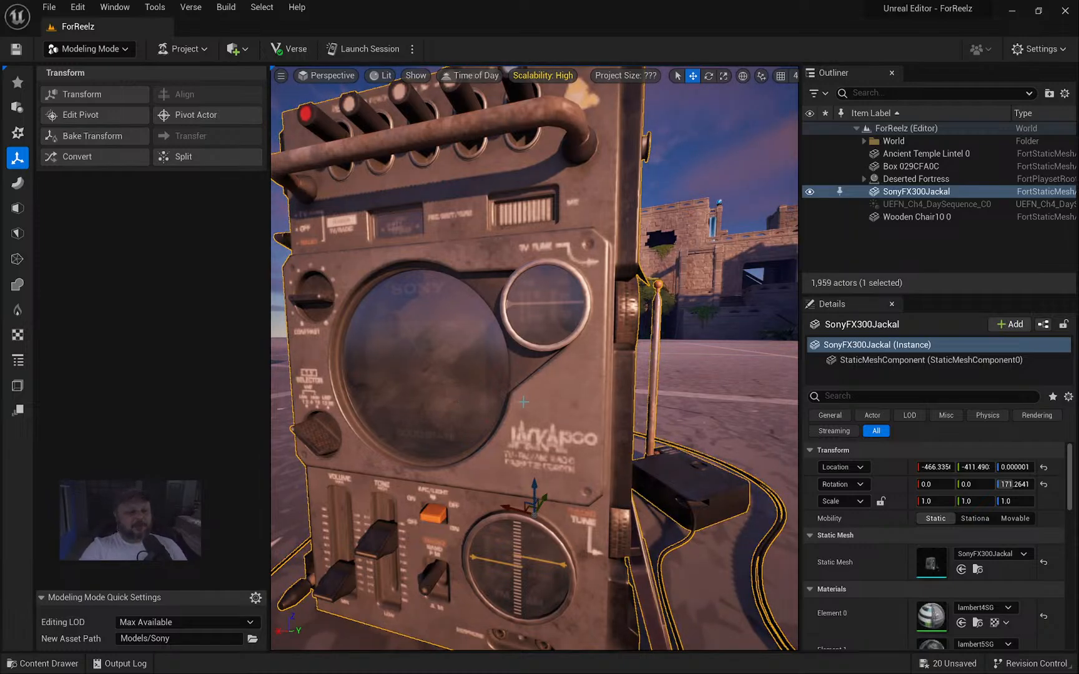
# Fly along the fortress wall and back to face the radio and mannequins.
pyautogui.press('w')
pyautogui.moveTo(497, 386); pyautogui.dragTo(400, 355, button='right')
pyautogui.press('e')
pyautogui.press('d')
pyautogui.press('s')
pyautogui.press('w')
pyautogui.press('s')
pyautogui.press('w')
pyautogui.press('s')
pyautogui.press('w')
pyautogui.press('s')
pyautogui.press('w')
pyautogui.moveTo(570, 323); pyautogui.dragTo(571, 314, button='right')
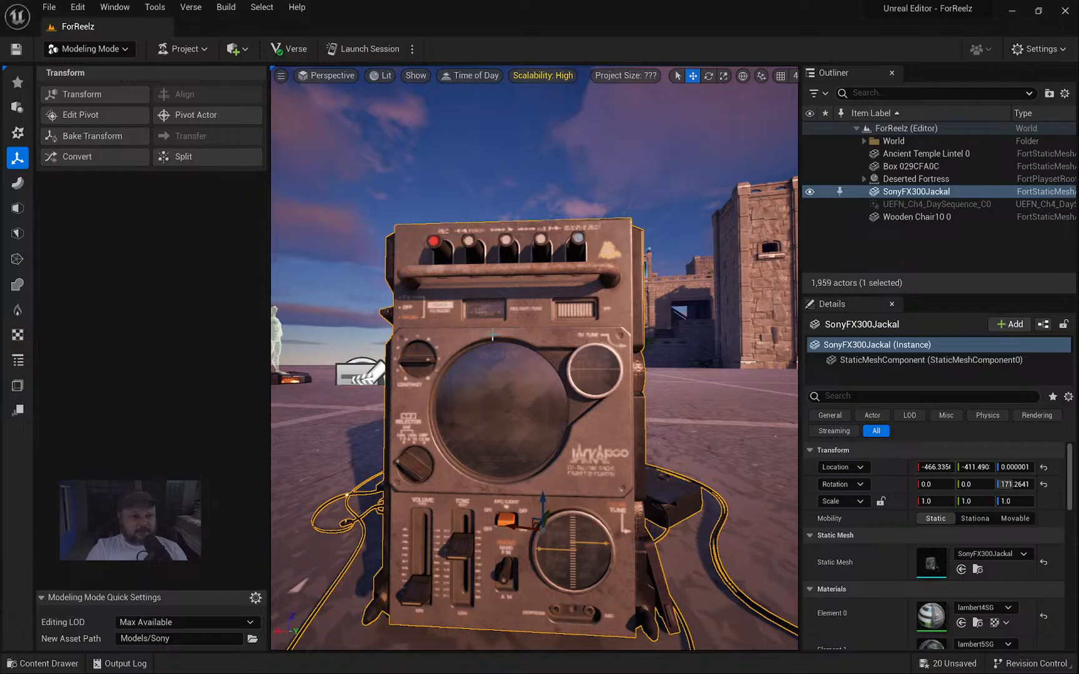
pyautogui.moveTo(493, 335); pyautogui.dragTo(615, 334, button='right')
pyautogui.press('w')
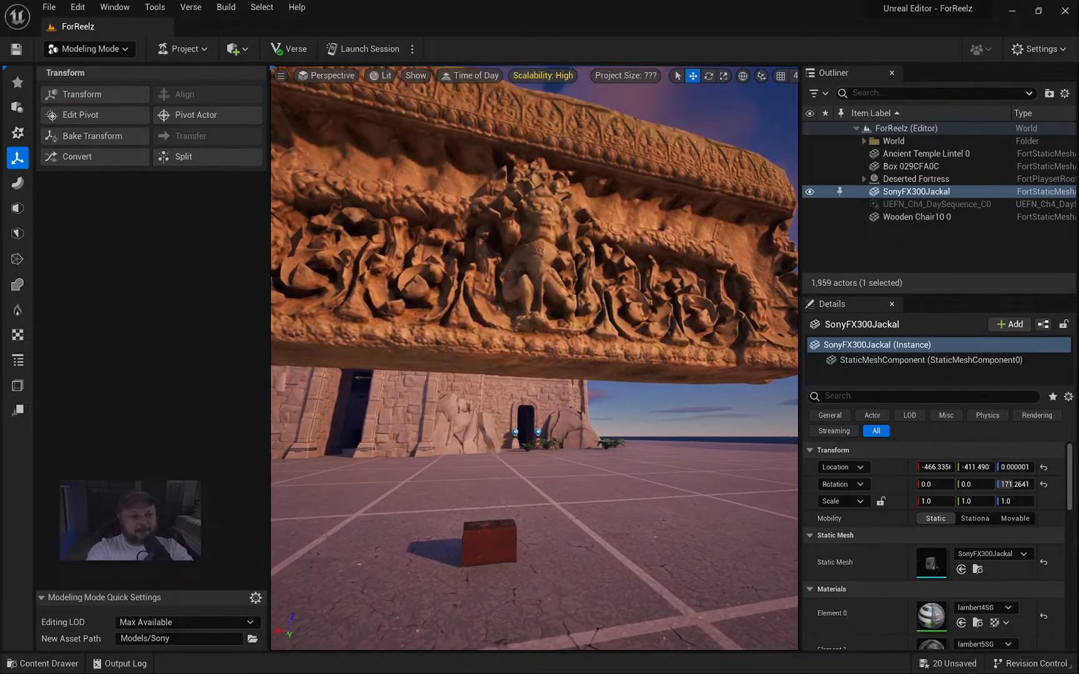
pyautogui.press('w')
pyautogui.moveTo(535, 358); pyautogui.dragTo(556, 418, button='right')
pyautogui.press('s')
pyautogui.press('e')
pyautogui.press('d')
pyautogui.press('a')
pyautogui.press('s')
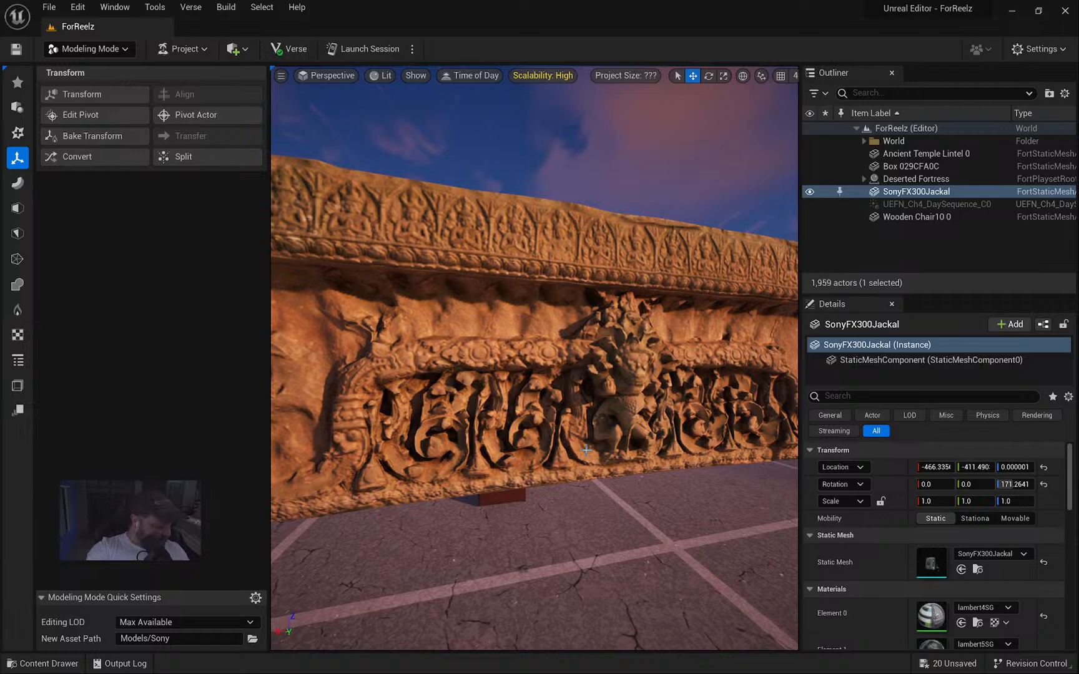
pyautogui.moveTo(586, 450); pyautogui.dragTo(622, 390, button='right')
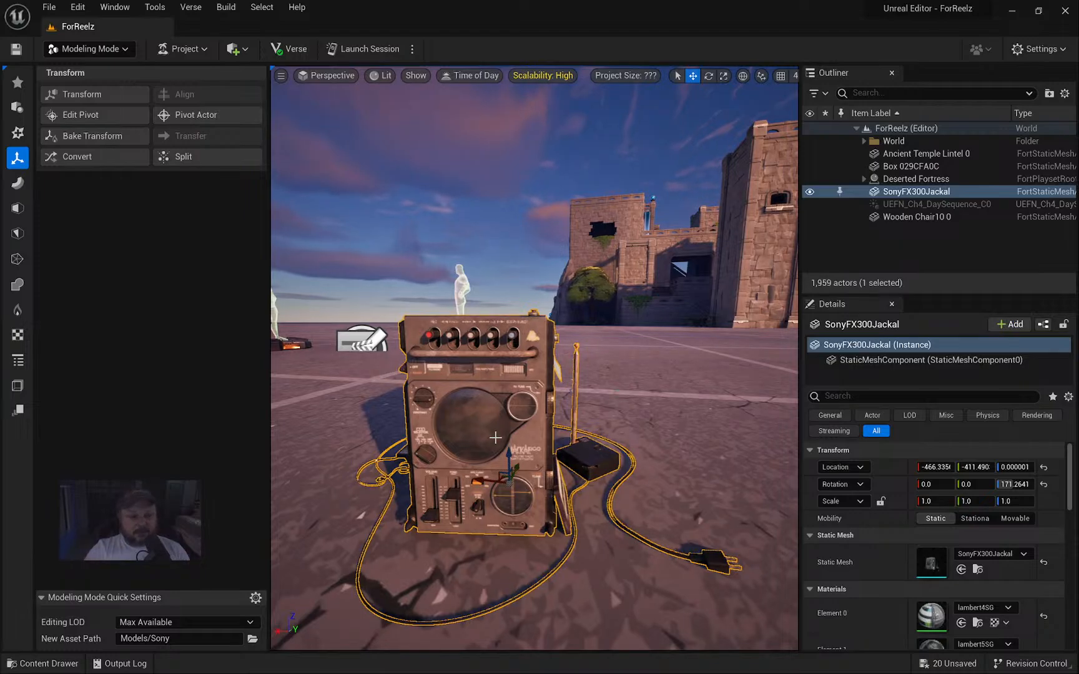
# Cancel the pending autosave and deselect the radio model.
pyautogui.moveTo(479, 436)
pyautogui.mouseDown(button='right')
pyautogui.moveTo(522, 400)
pyautogui.moveTo(478, 435)
pyautogui.mouseUp(button='right')
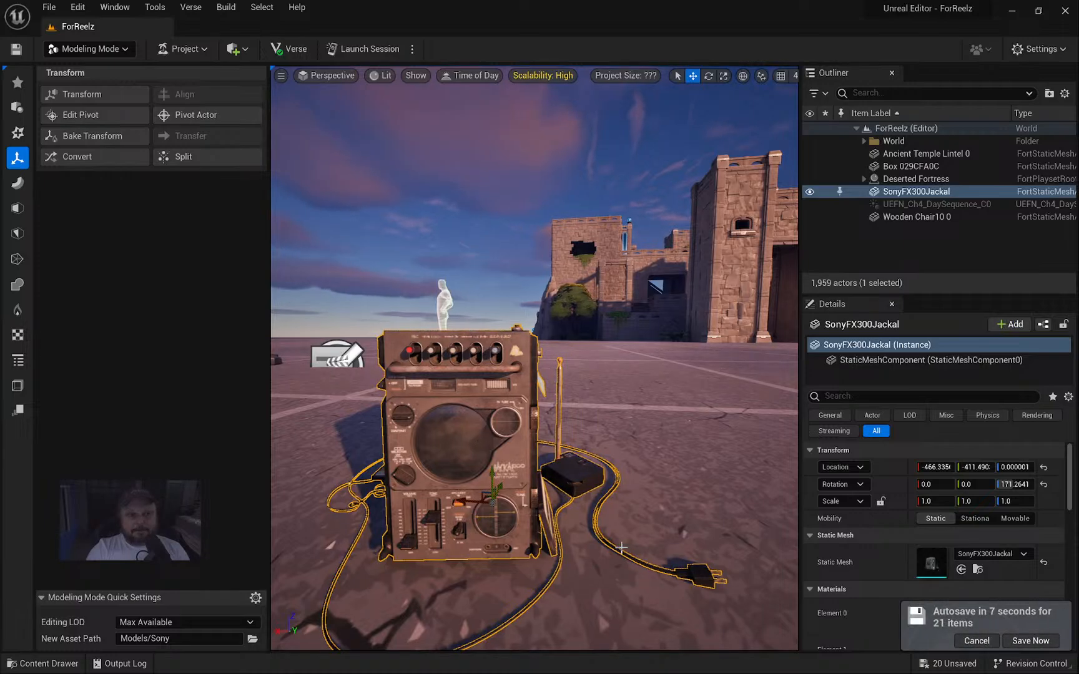
pyautogui.click(977, 642)
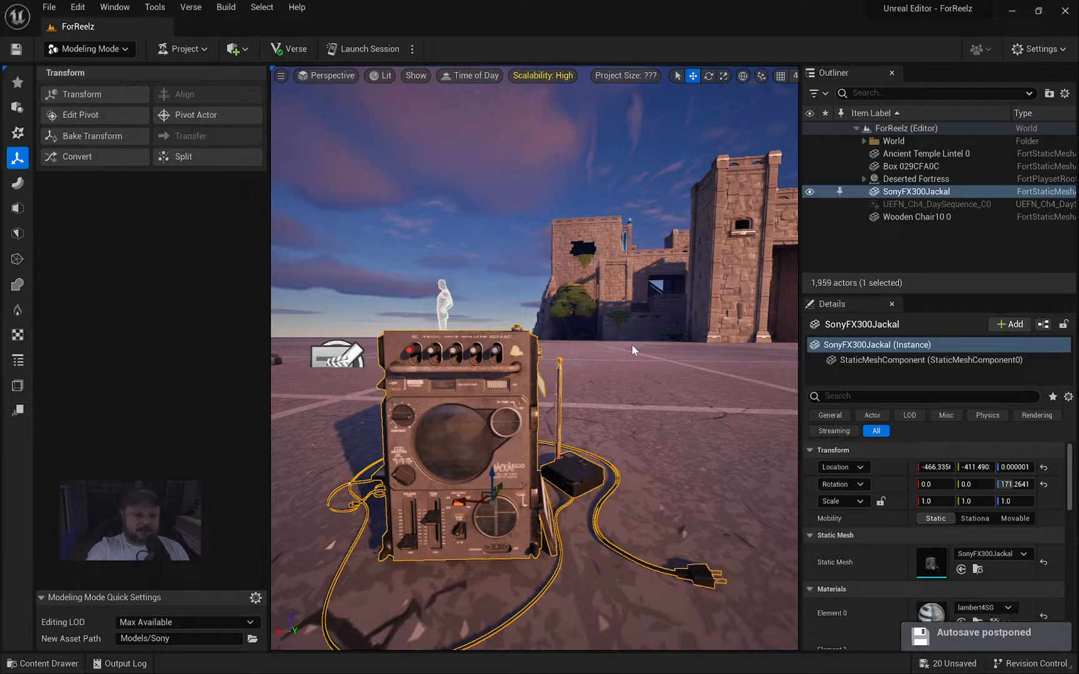
pyautogui.moveTo(631, 344); pyautogui.dragTo(590, 366, button='right')
pyautogui.press('Escape')
# Fly the camera back from the radio and turn toward the fortress.
pyautogui.press('s')
pyautogui.press('a')
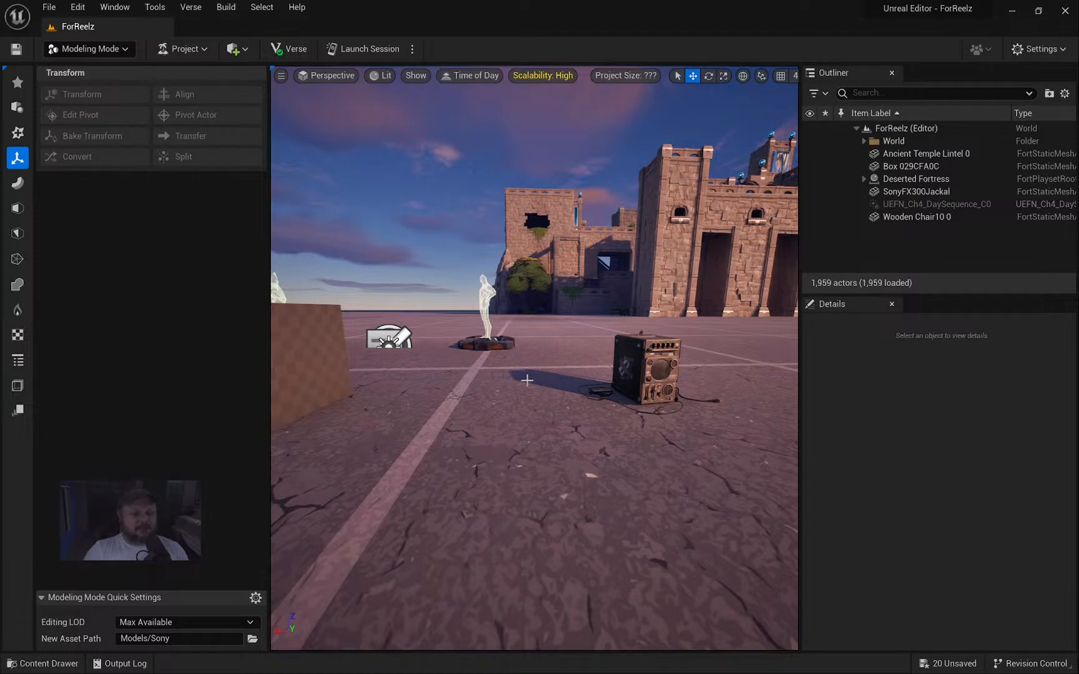
pyautogui.moveTo(619, 388); pyautogui.dragTo(743, 392, button='right')
# Fly past the golden chest to the carved chest, then open the Edit menu.
pyautogui.press('d')
pyautogui.press('w')
pyautogui.press('d')
pyautogui.moveTo(576, 374); pyautogui.dragTo(451, 358, button='right')
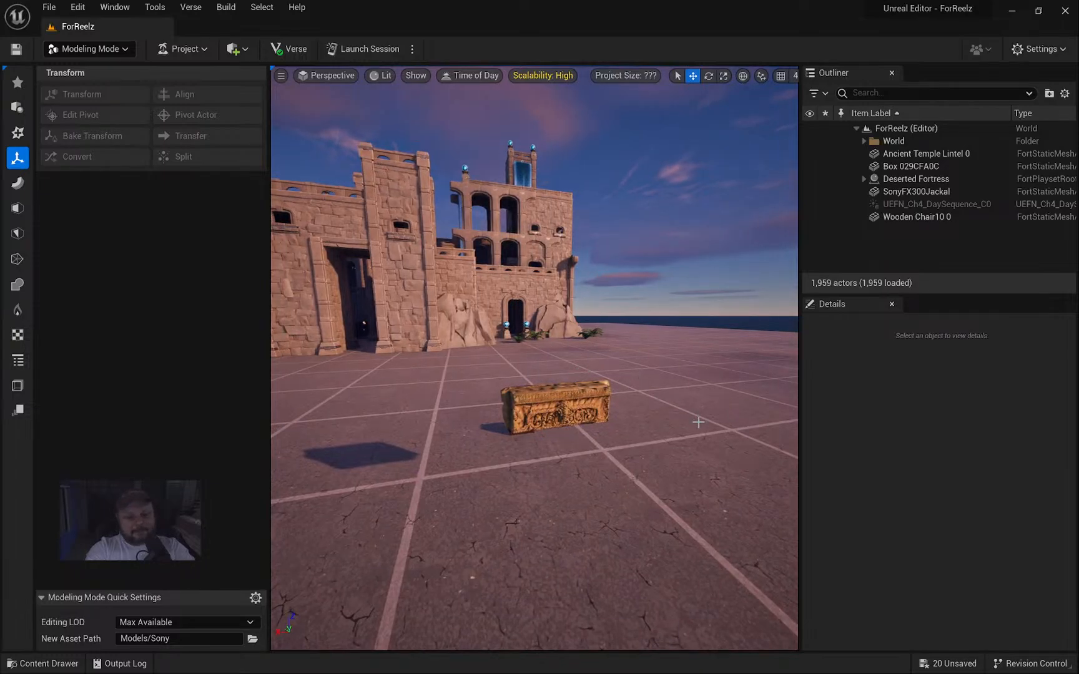
pyautogui.moveTo(539, 349); pyautogui.dragTo(510, 354, button='right')
pyautogui.press('w')
pyautogui.press('d')
pyautogui.press('a')
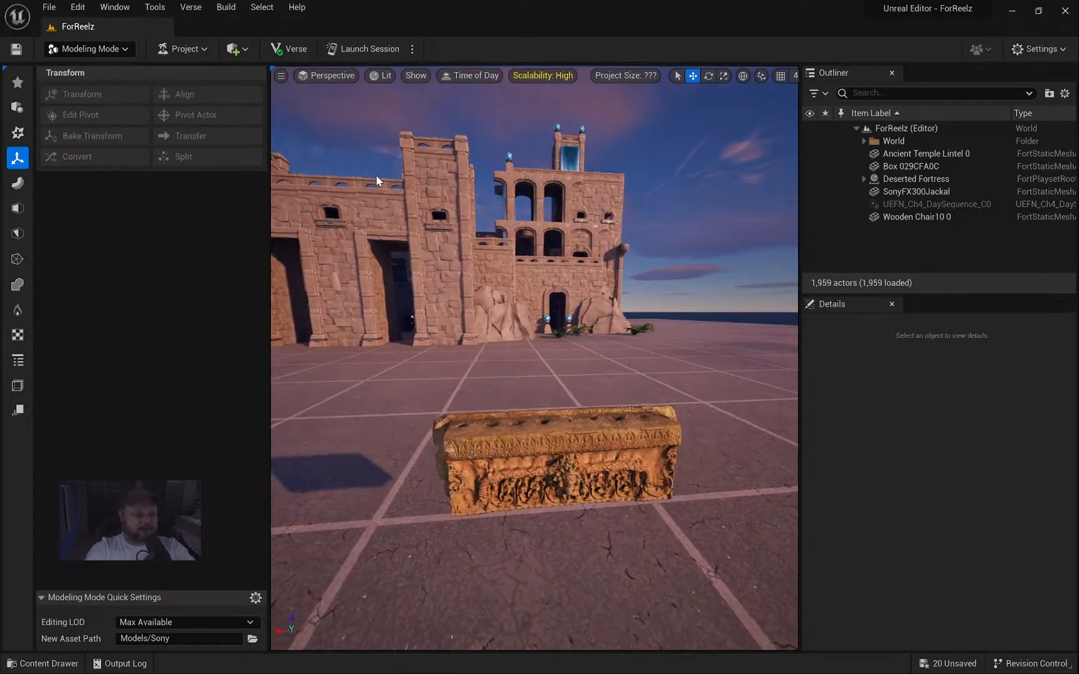
pyautogui.click(78, 8)
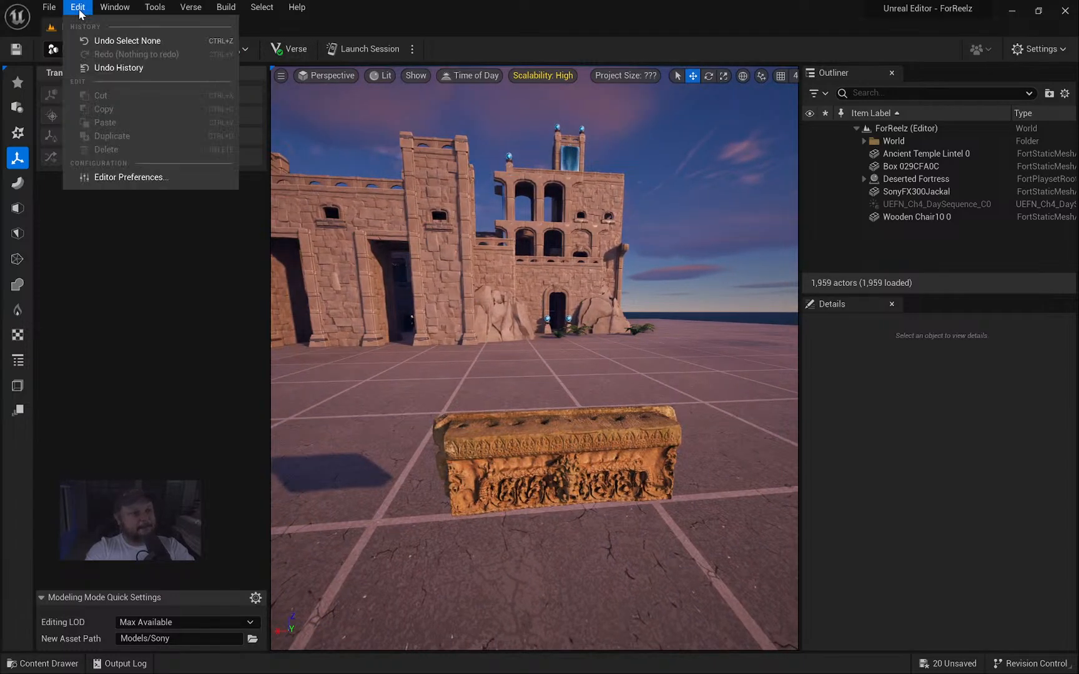
# Open MyProject through File > New/Open Project in the Project Browser.
pyautogui.click(78, 8)
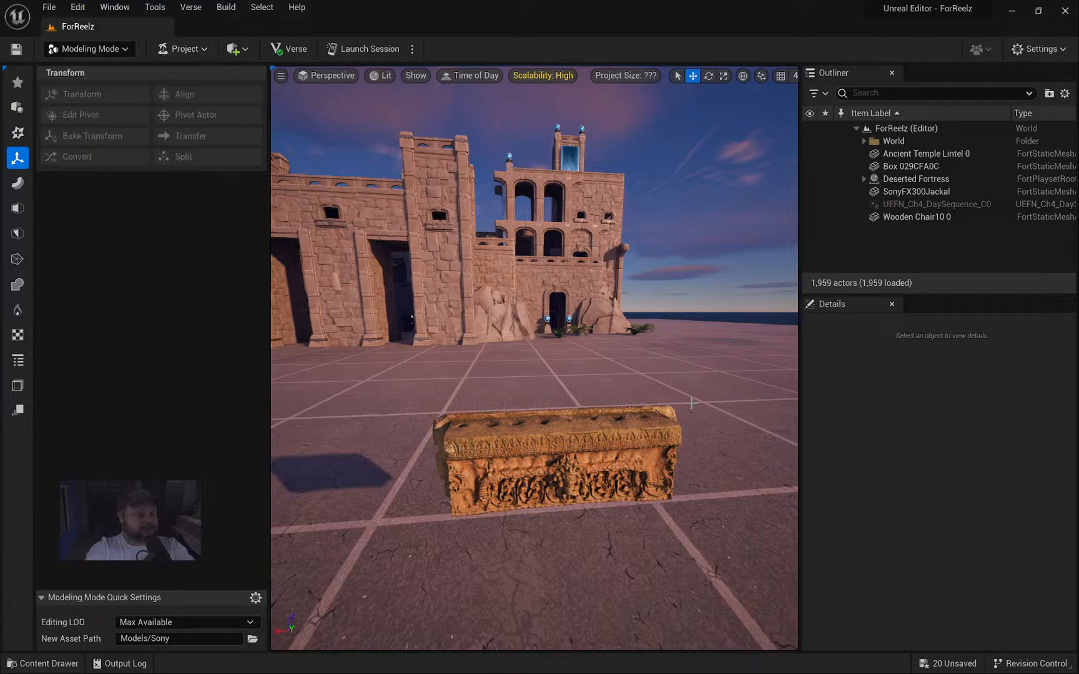
pyautogui.click(49, 6)
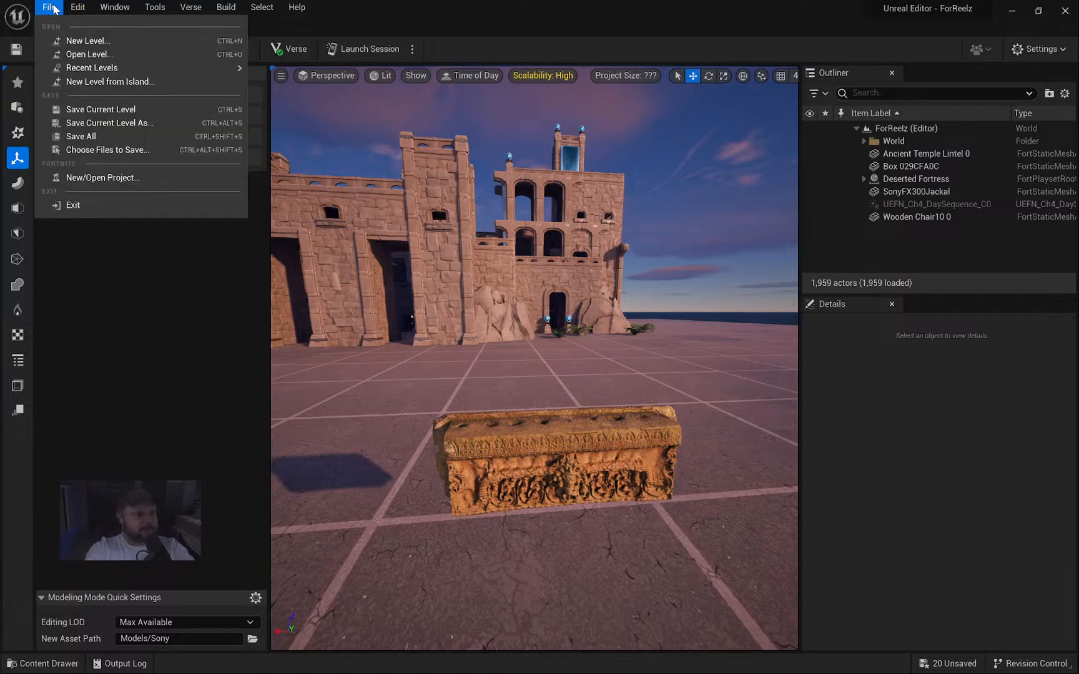
pyautogui.click(130, 178)
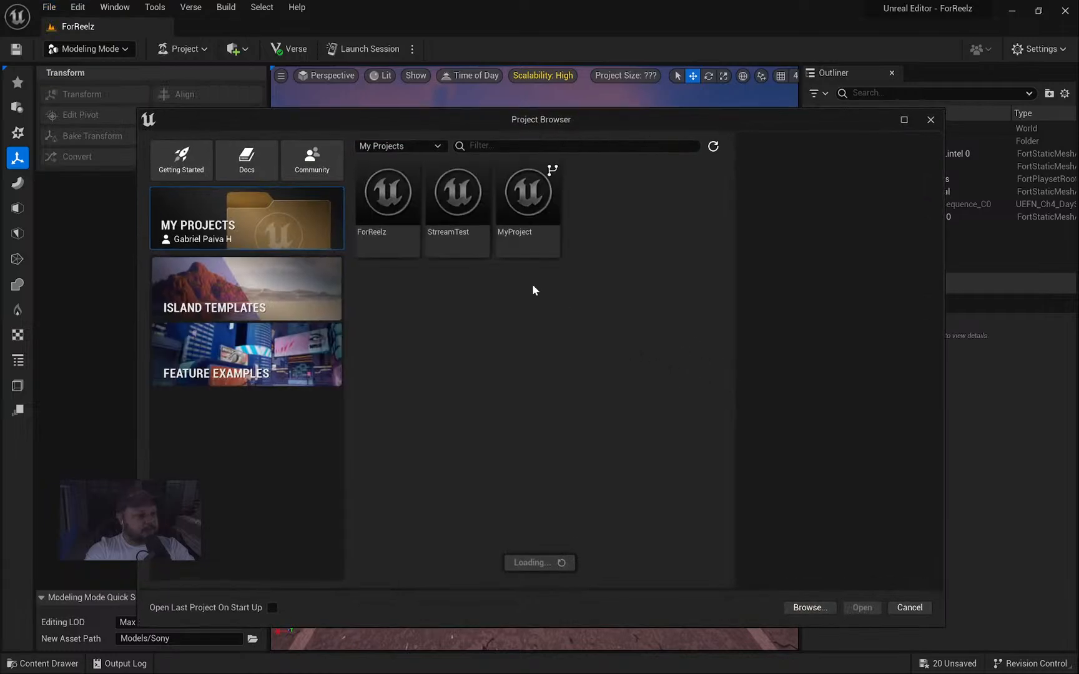
pyautogui.click(541, 219)
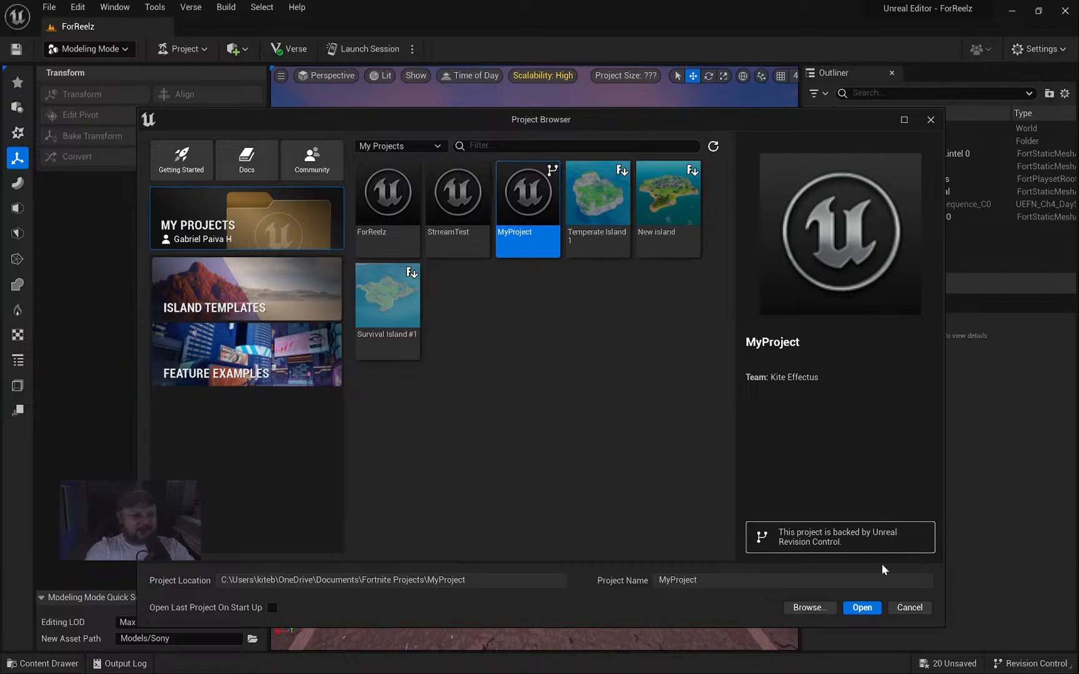
pyautogui.click(868, 608)
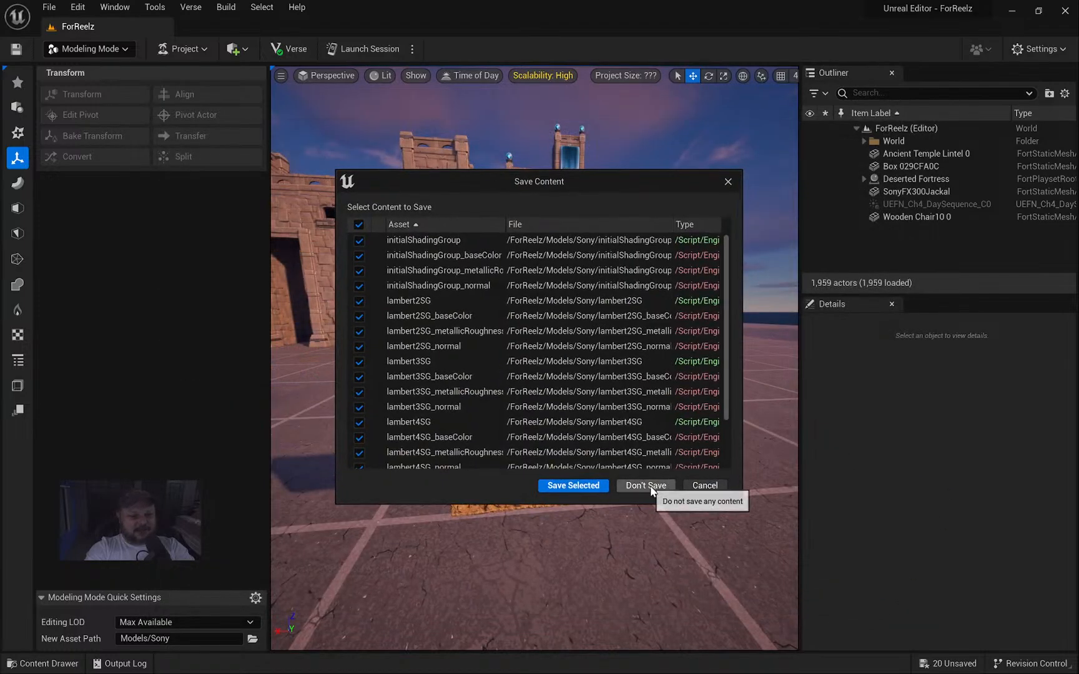
# Save the selected unsaved Sony assets, then bring up the Windows Start menu.
pyautogui.click(589, 487)
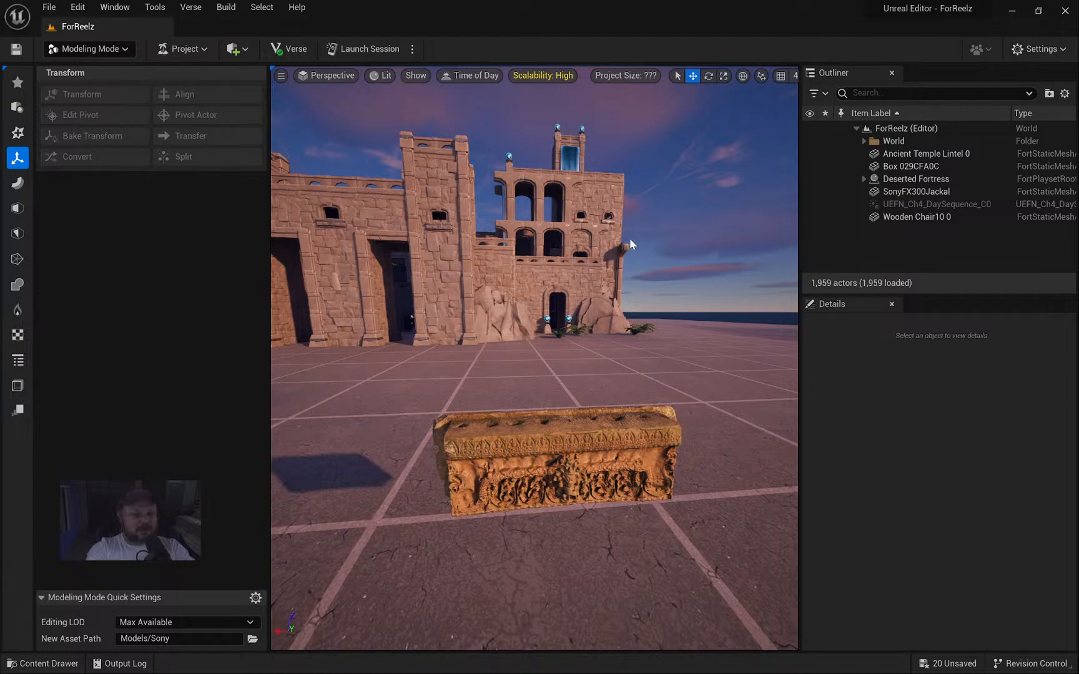
pyautogui.press('super')
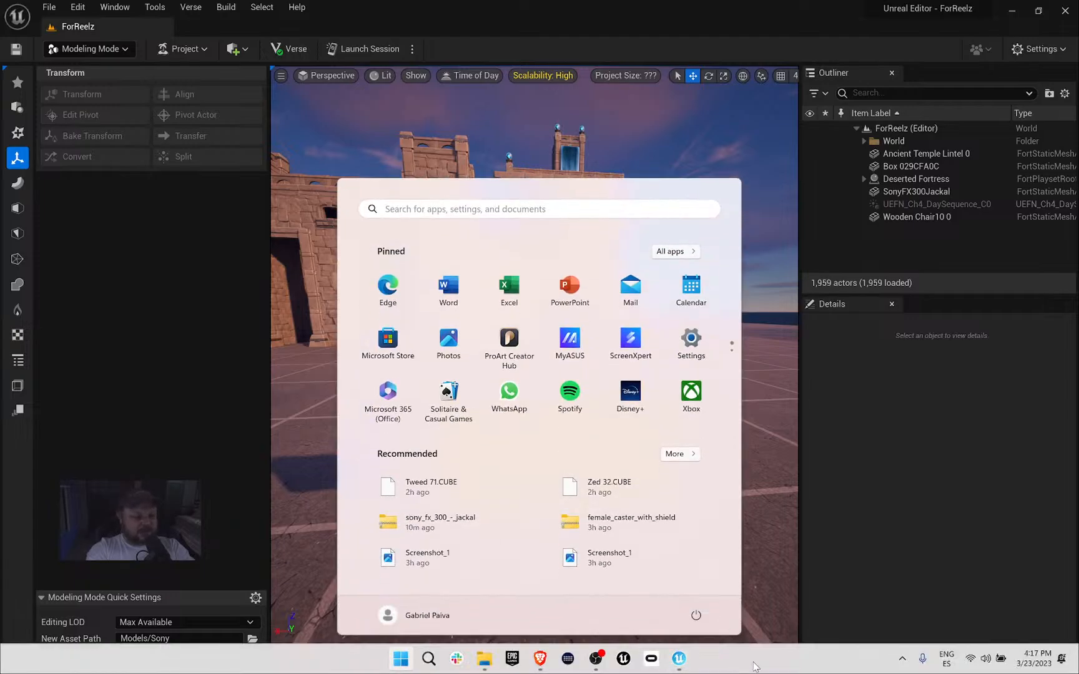
# End the running Fortnite task in Task Manager.
pyautogui.rightClick(756, 666)
pyautogui.click(805, 610)
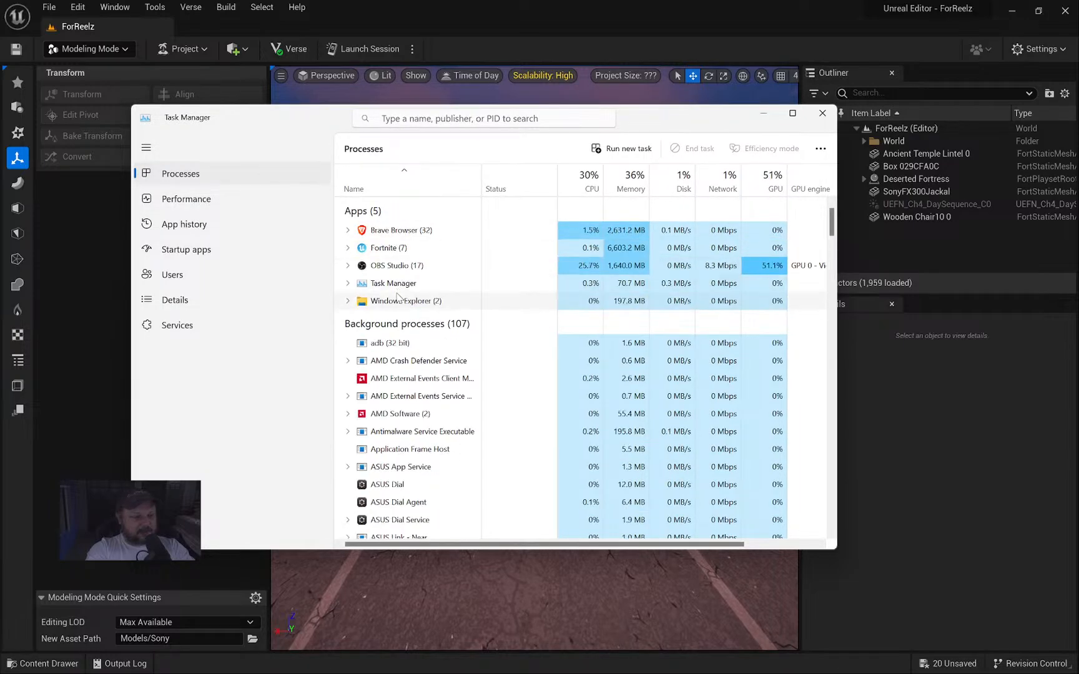
pyautogui.click(394, 250)
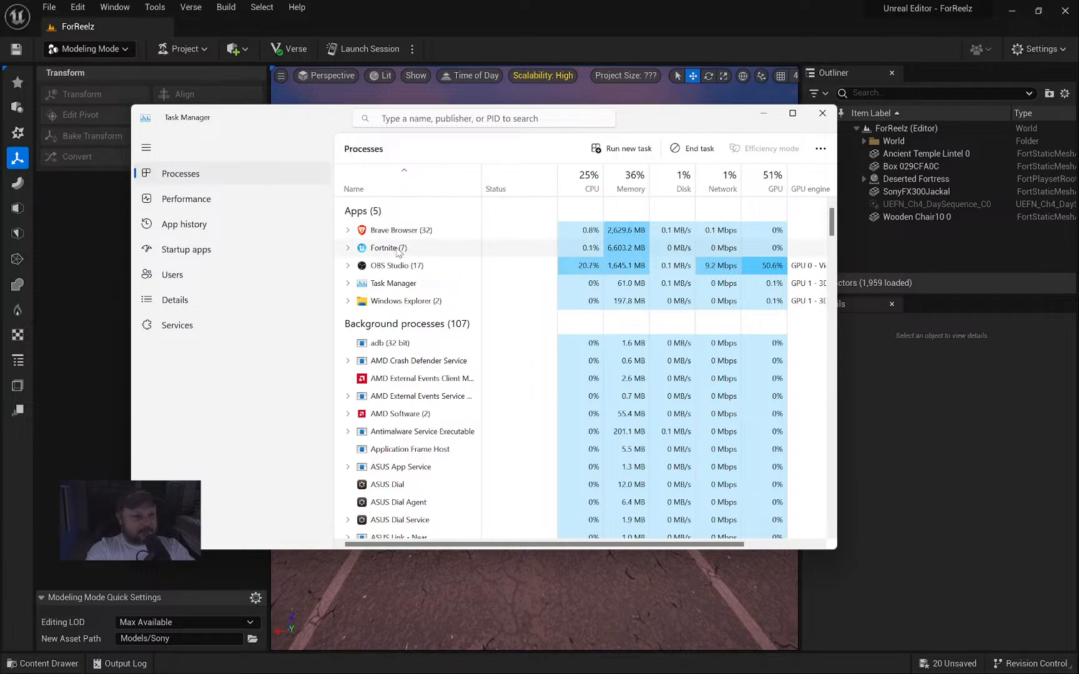
pyautogui.rightClick(398, 251)
pyautogui.click(433, 284)
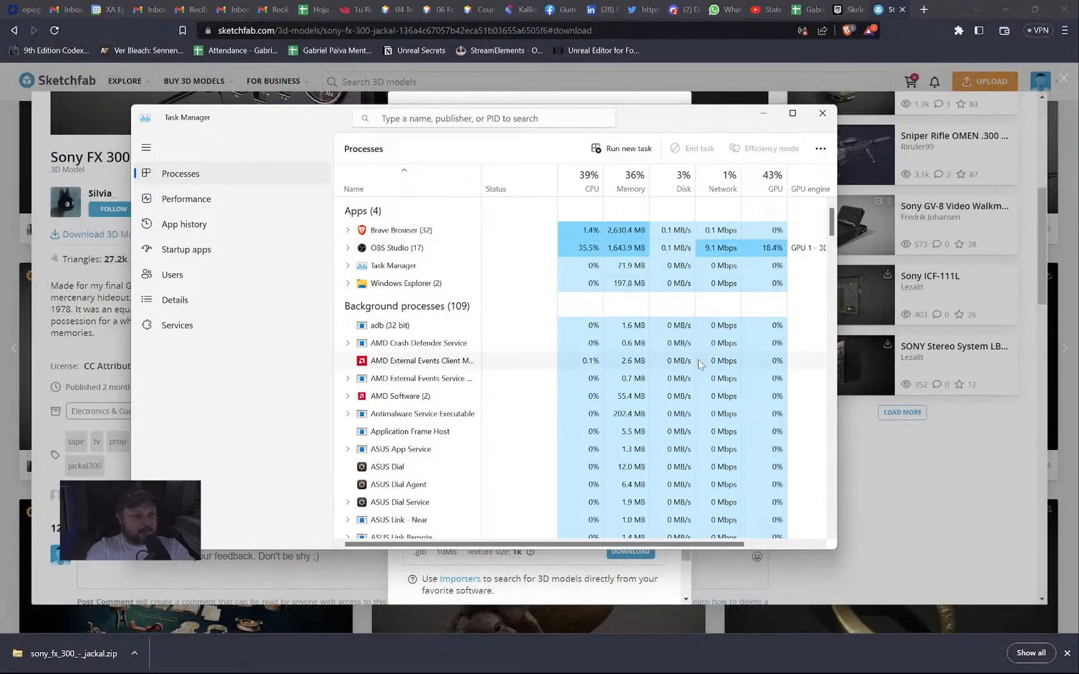
# Minimize the browser, streaming software and Task Manager windows.
pyautogui.click(1004, 9)
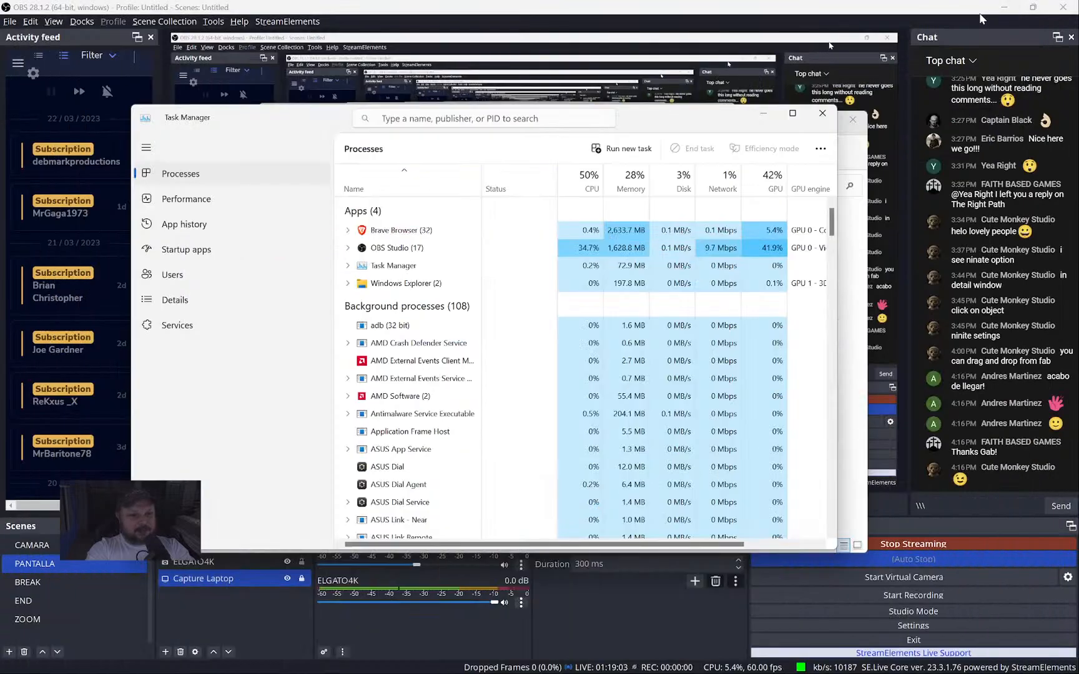
pyautogui.click(1004, 8)
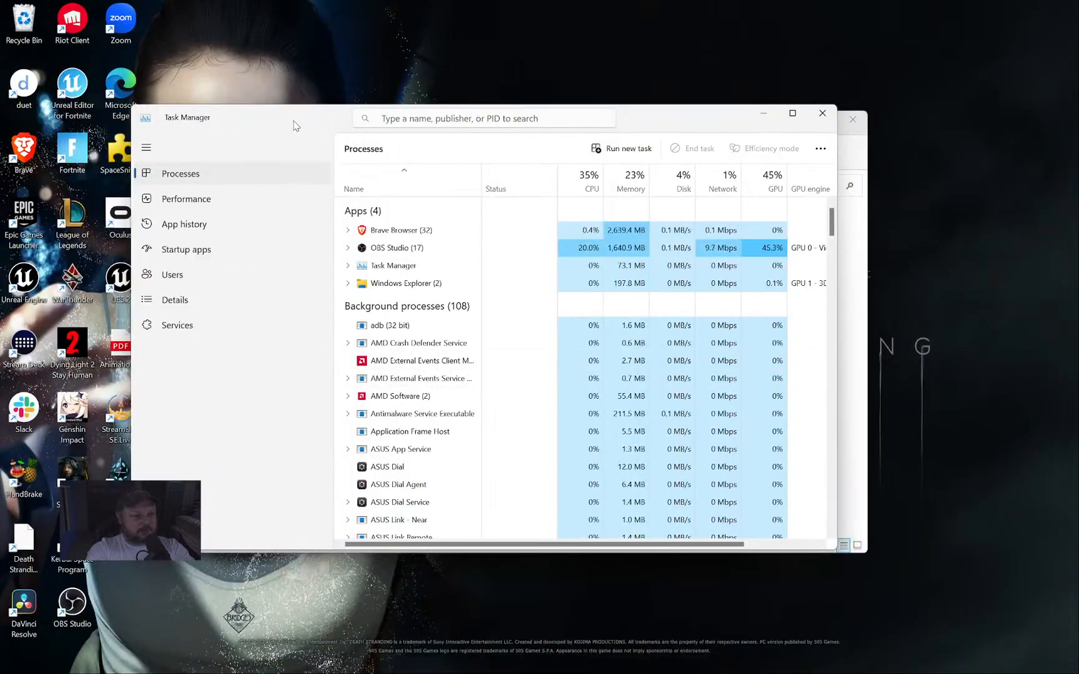
pyautogui.moveTo(296, 126); pyautogui.dragTo(400, 110)
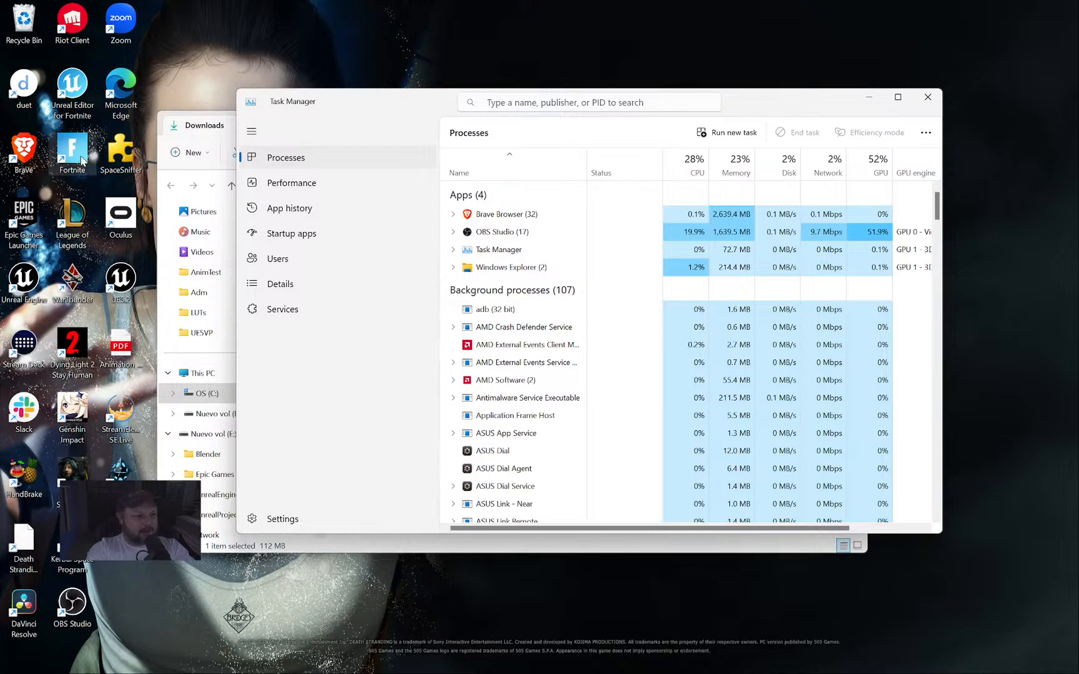
pyautogui.click(72, 90)
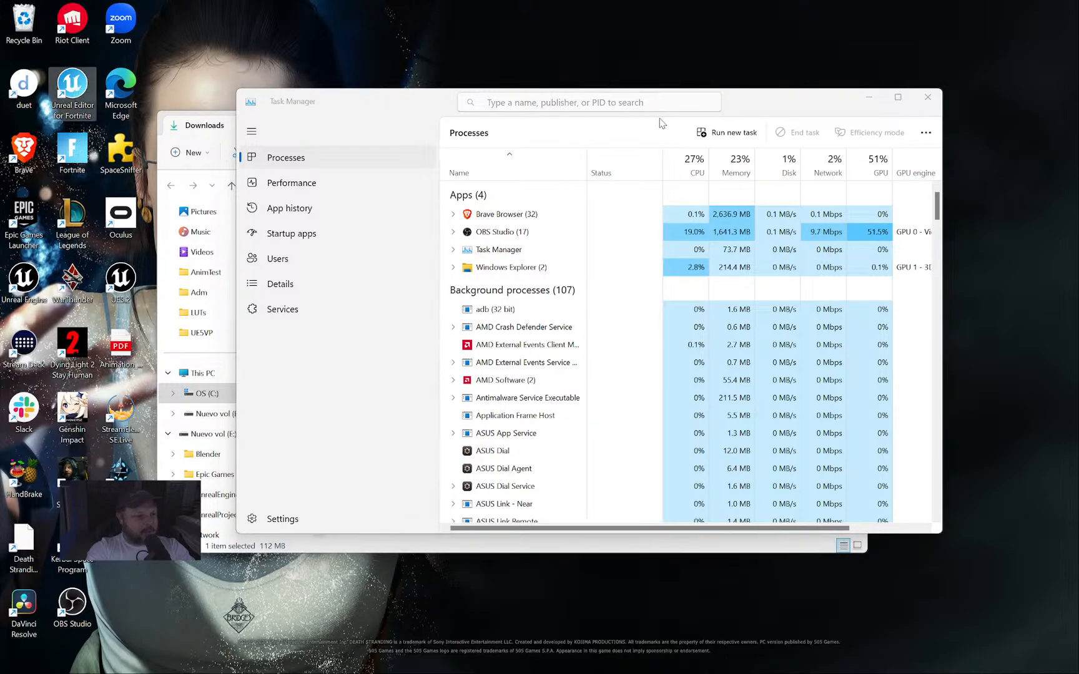
pyautogui.click(869, 98)
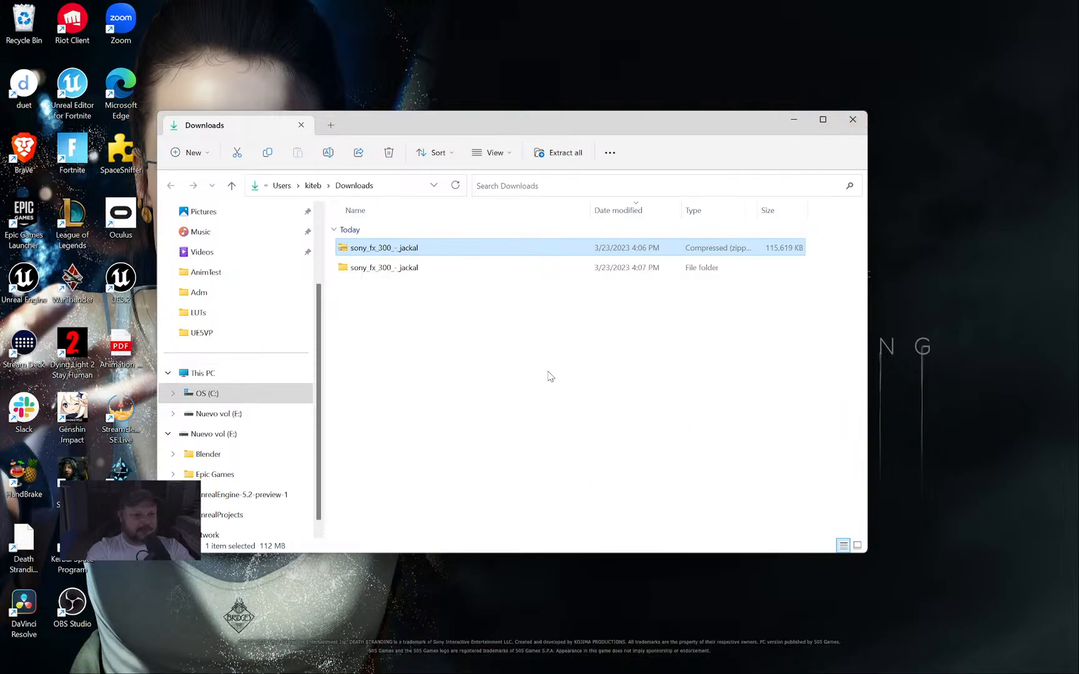
# Return to Brave, close the download dialog, and open the Old Hand Drill model page.
pyautogui.moveTo(627, 672)
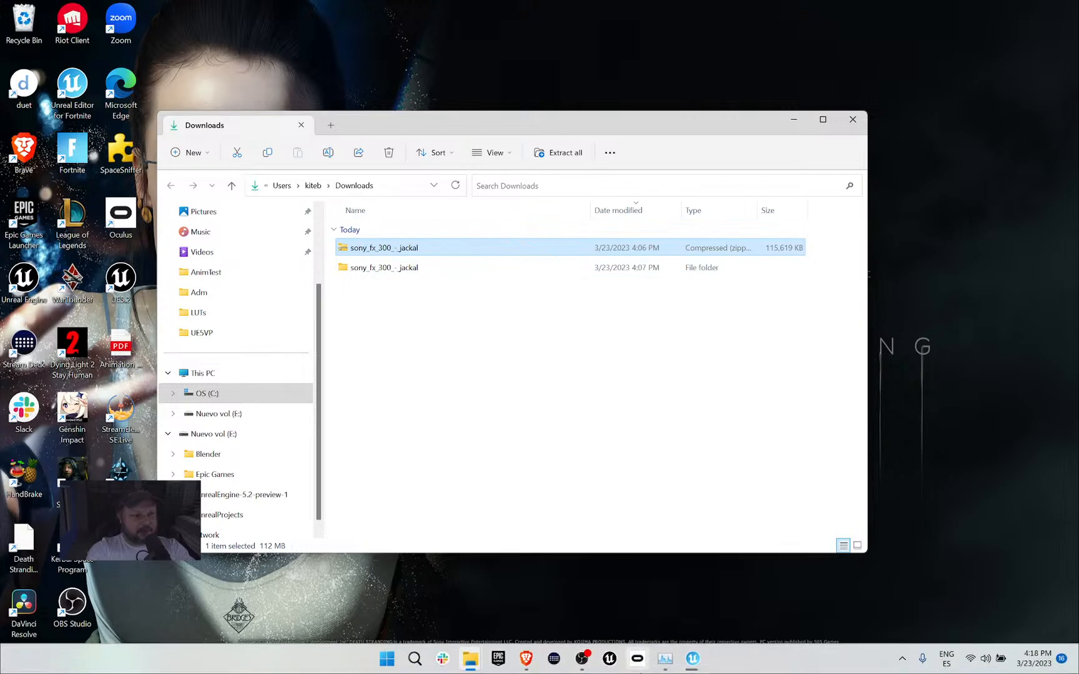
pyautogui.click(532, 666)
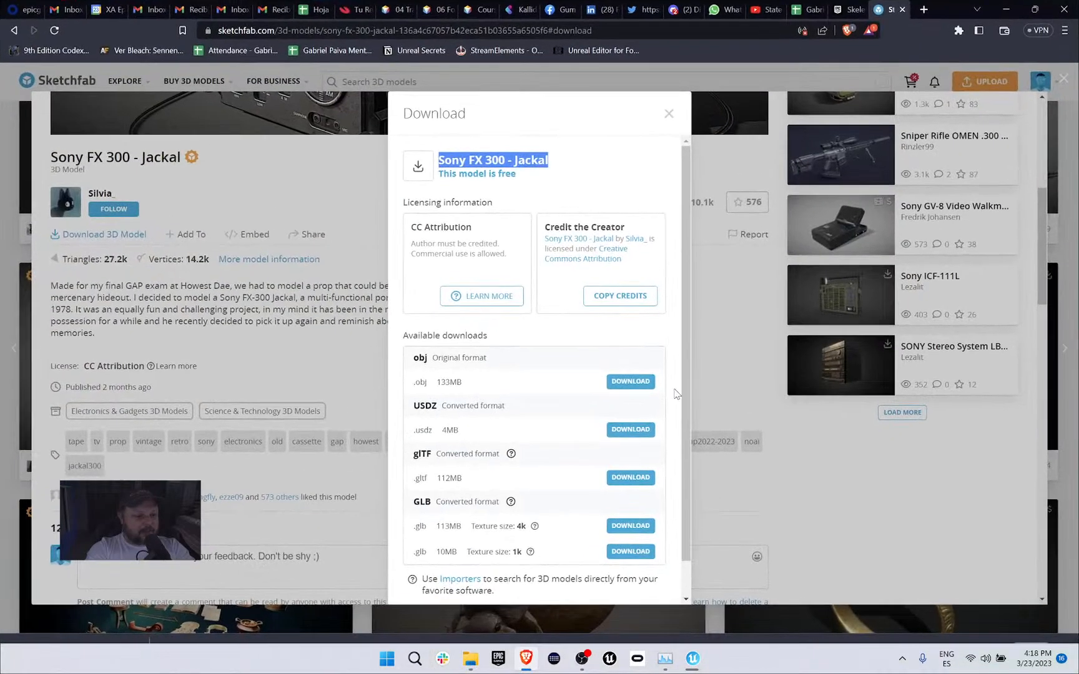
pyautogui.click(338, 189)
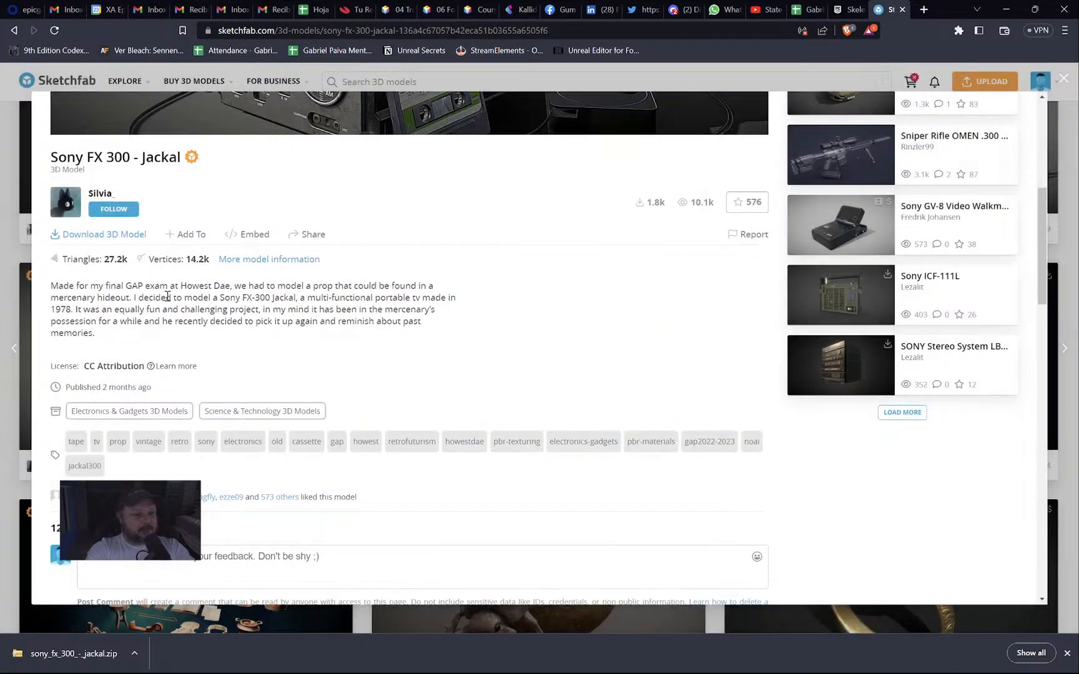
pyautogui.scroll(2, 280, 286)
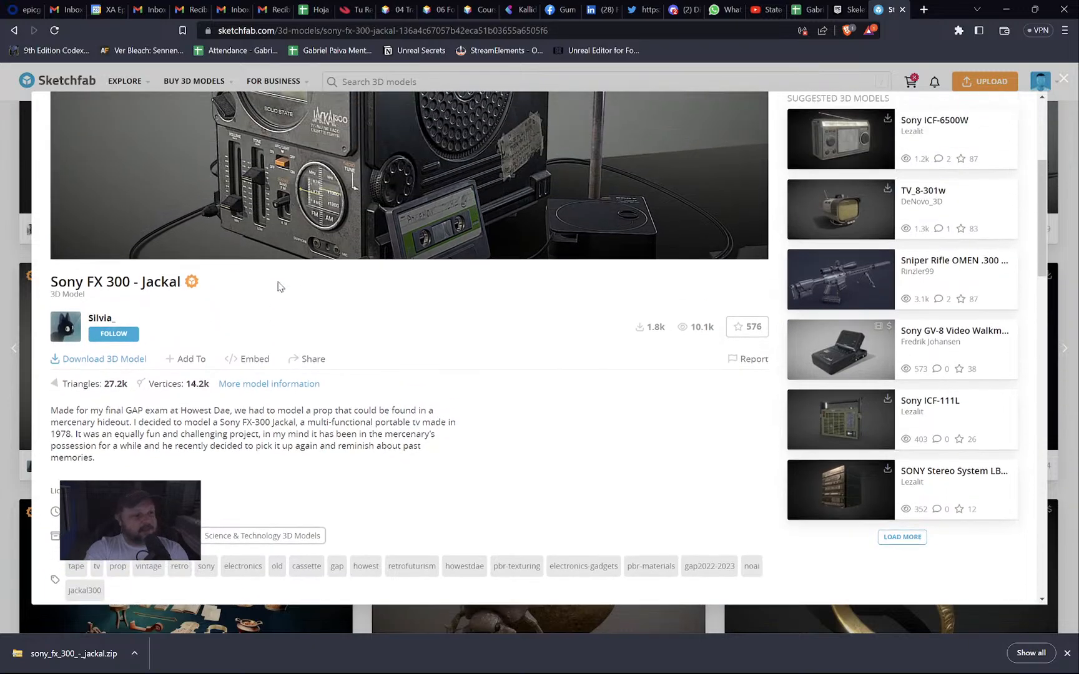
pyautogui.click(100, 318)
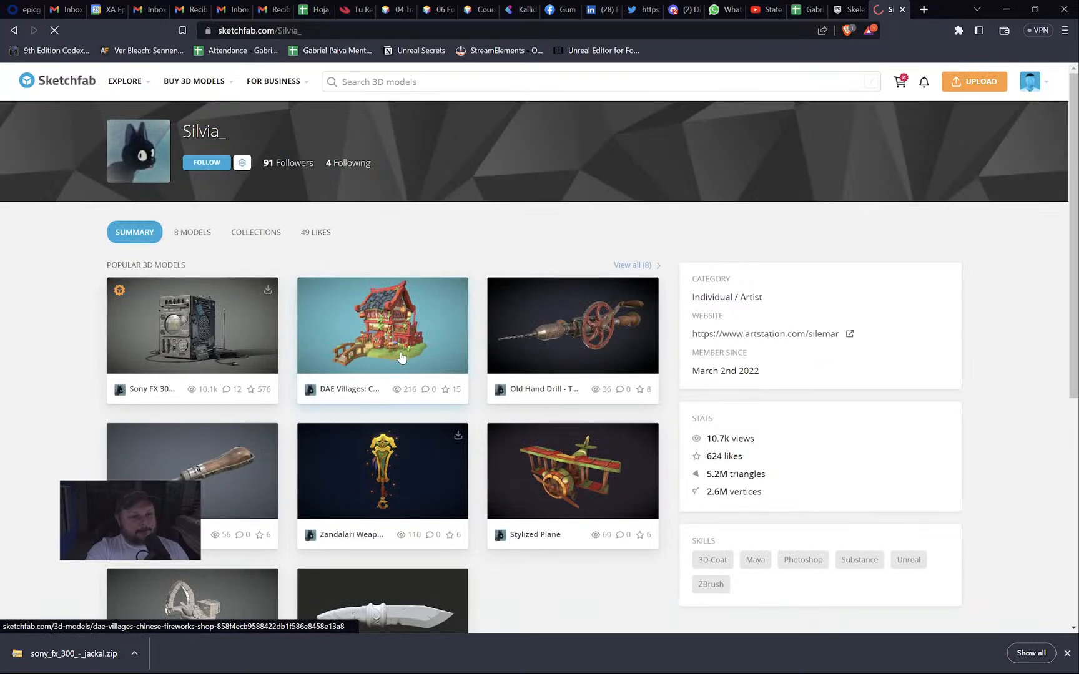
pyautogui.scroll(-2, 400, 359)
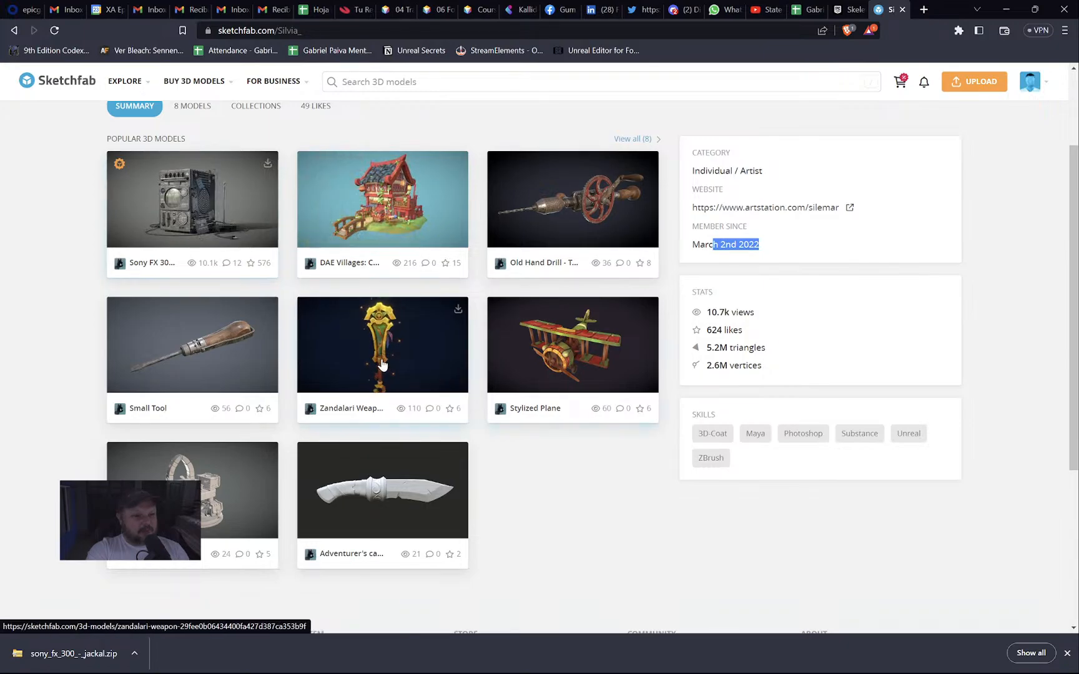
pyautogui.click(591, 212)
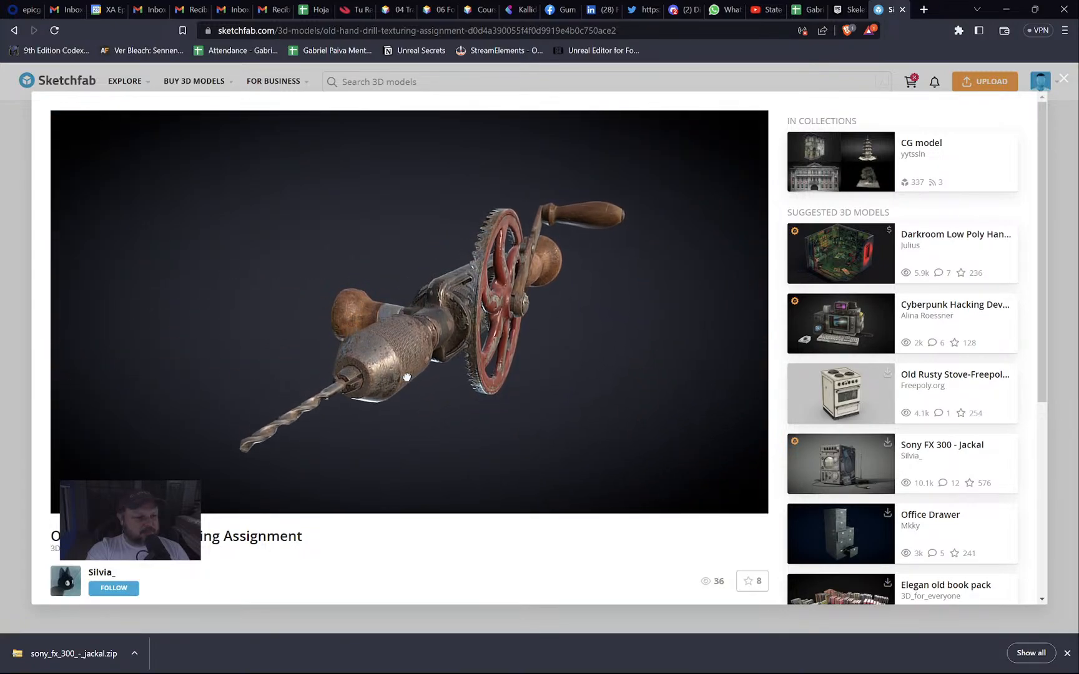
# Orbit the hand drill to a side view, zoom in, then to a diagonal view.
pyautogui.moveTo(397, 390); pyautogui.dragTo(336, 389)
pyautogui.scroll(5, 492, 354)
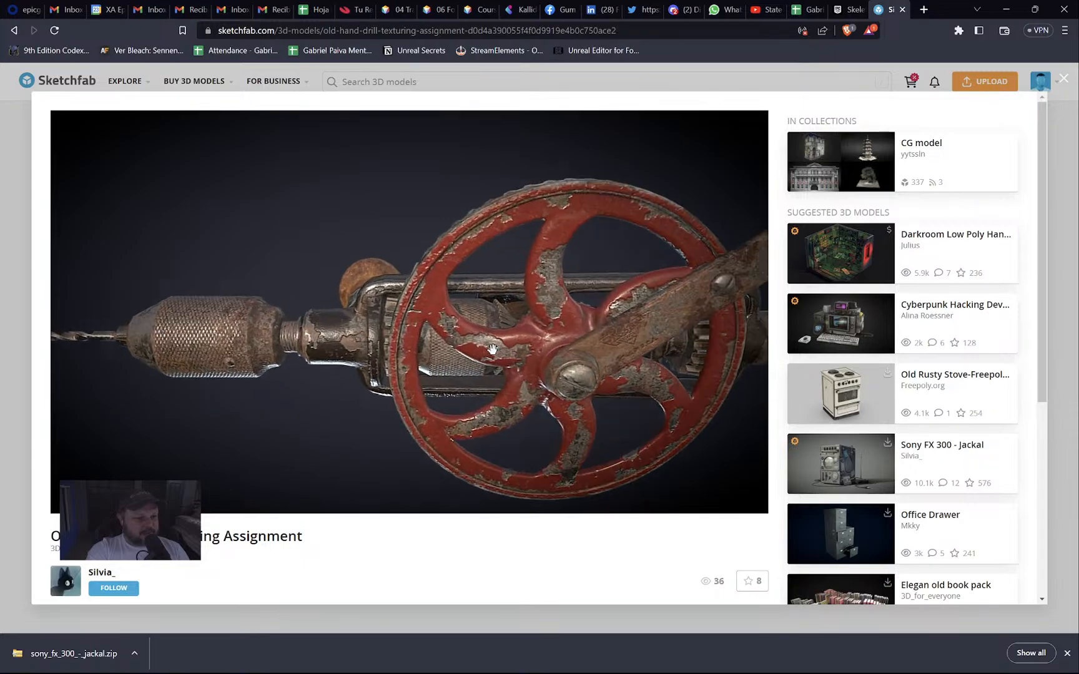
pyautogui.moveTo(491, 354); pyautogui.dragTo(475, 296)
# Return to Unreal Editor, dismiss the News dialog, and open MyProject.
pyautogui.hotkey('alt', 'Tab')
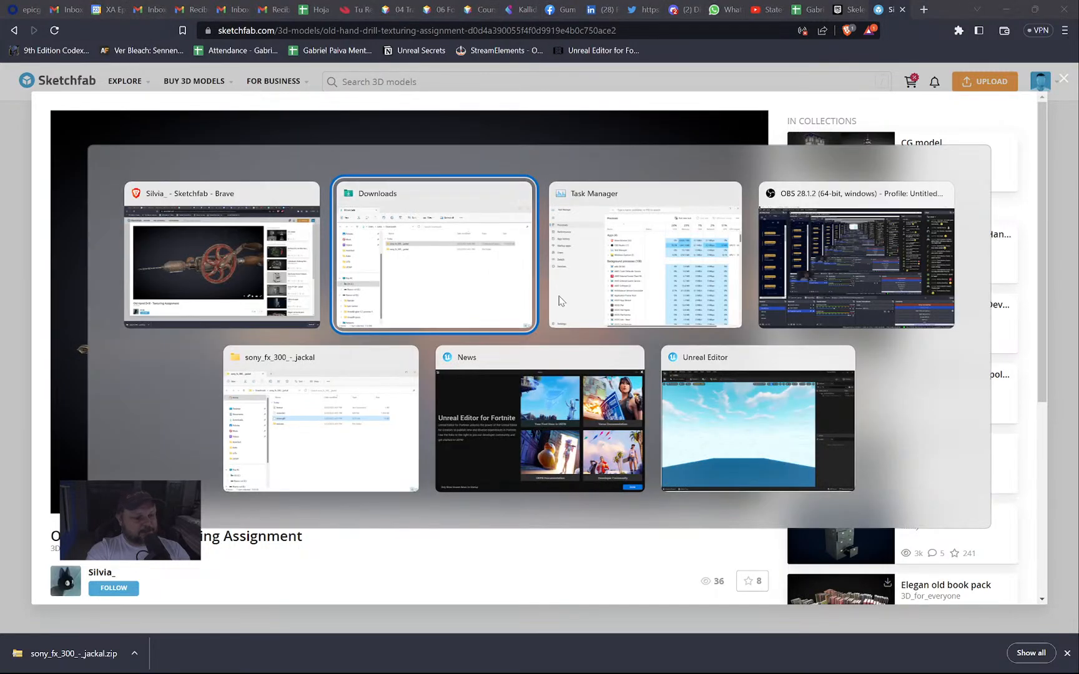
pyautogui.click(735, 429)
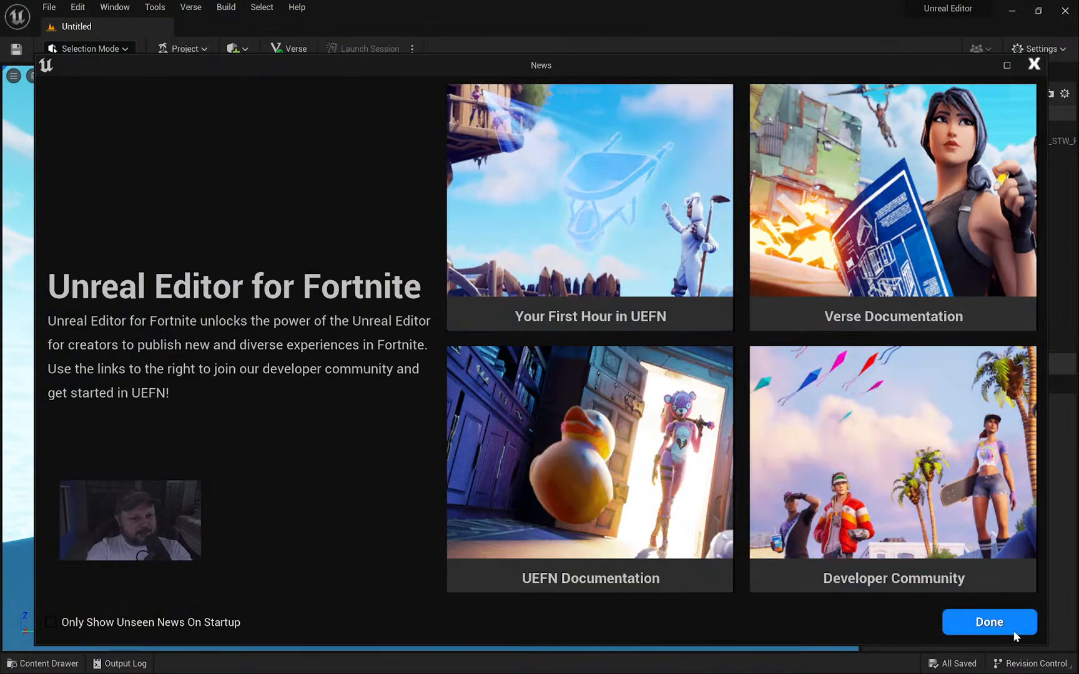
pyautogui.click(1009, 627)
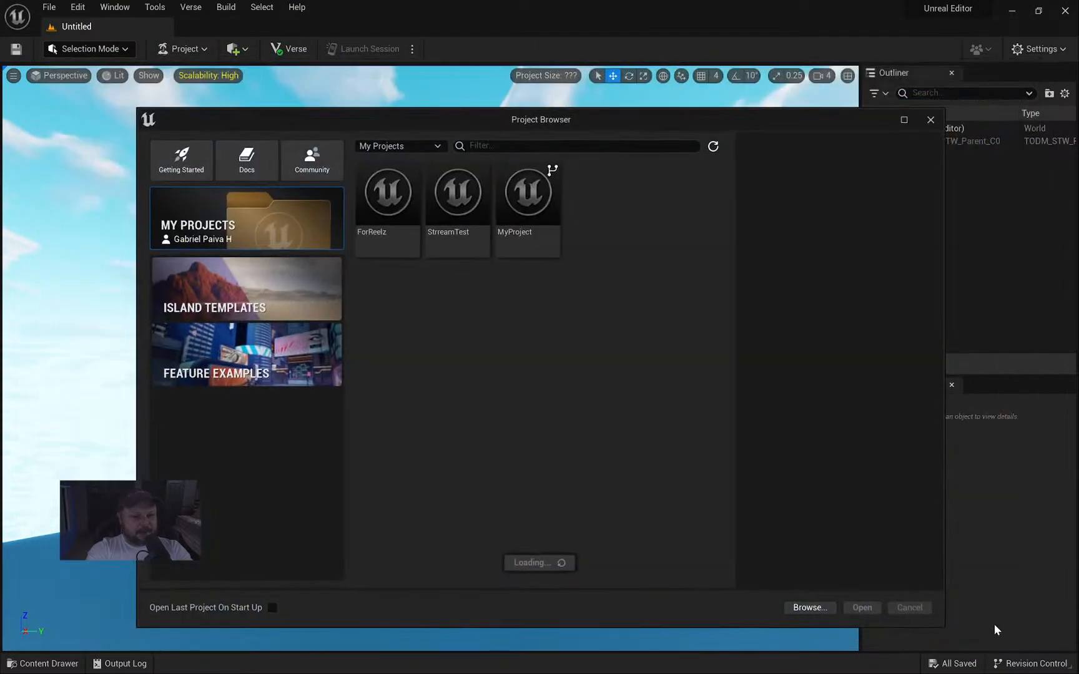
pyautogui.click(533, 217)
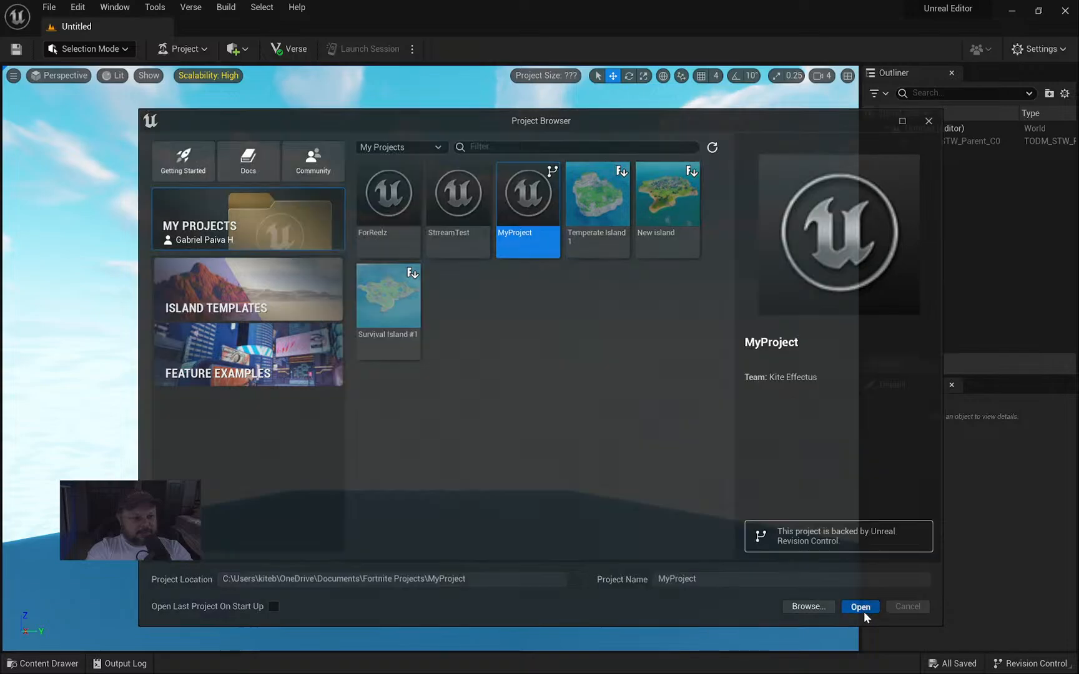
pyautogui.click(863, 609)
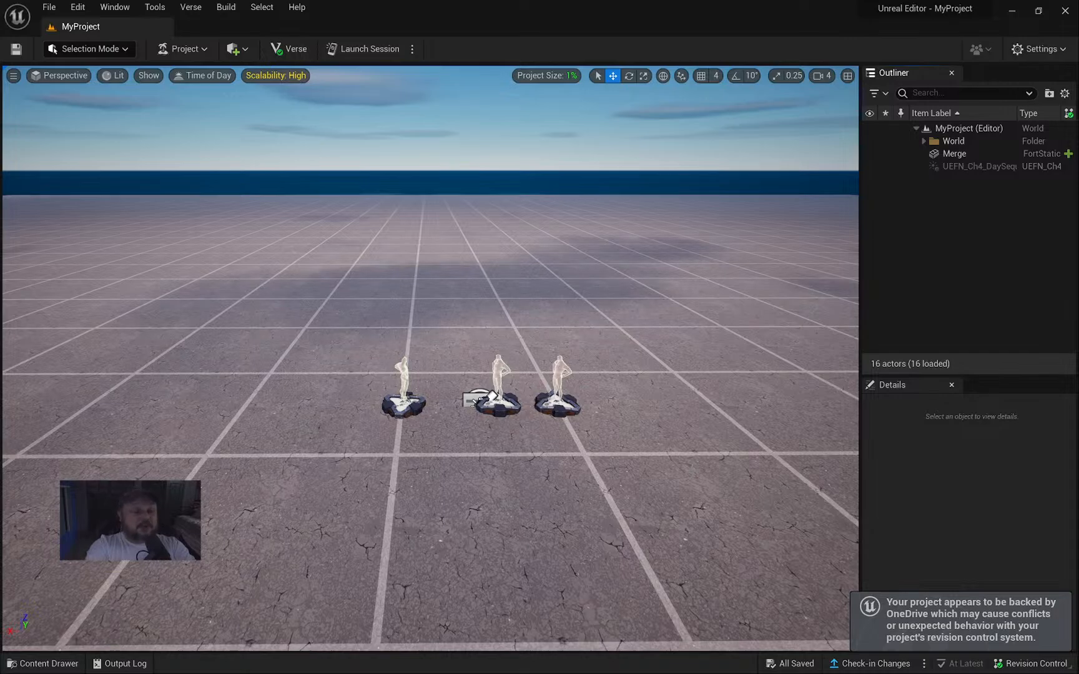
# Look around the empty MyProject level, then Launch Session.
pyautogui.moveTo(474, 400); pyautogui.dragTo(493, 373, button='right')
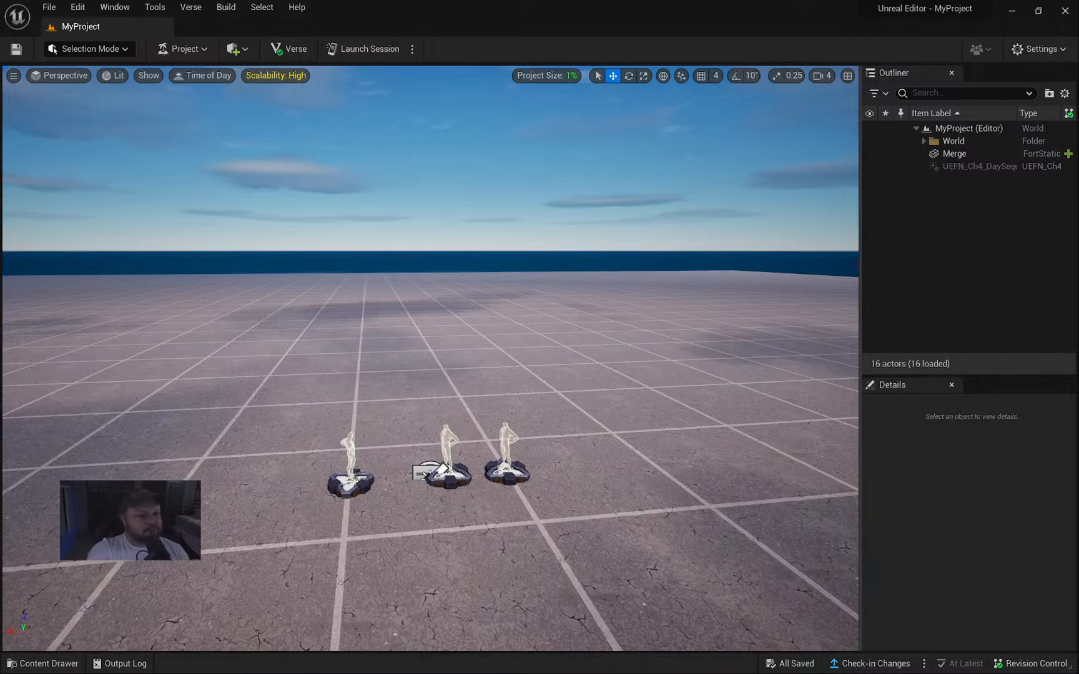
pyautogui.moveTo(836, 569); pyautogui.dragTo(1073, 577, button='right')
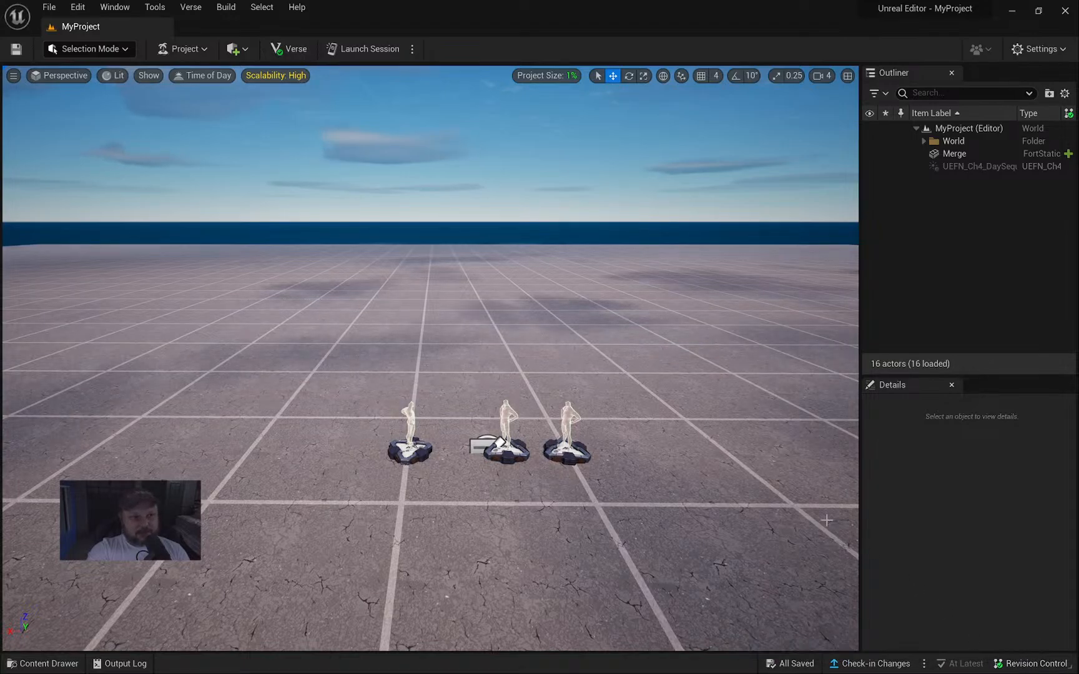
pyautogui.click(368, 49)
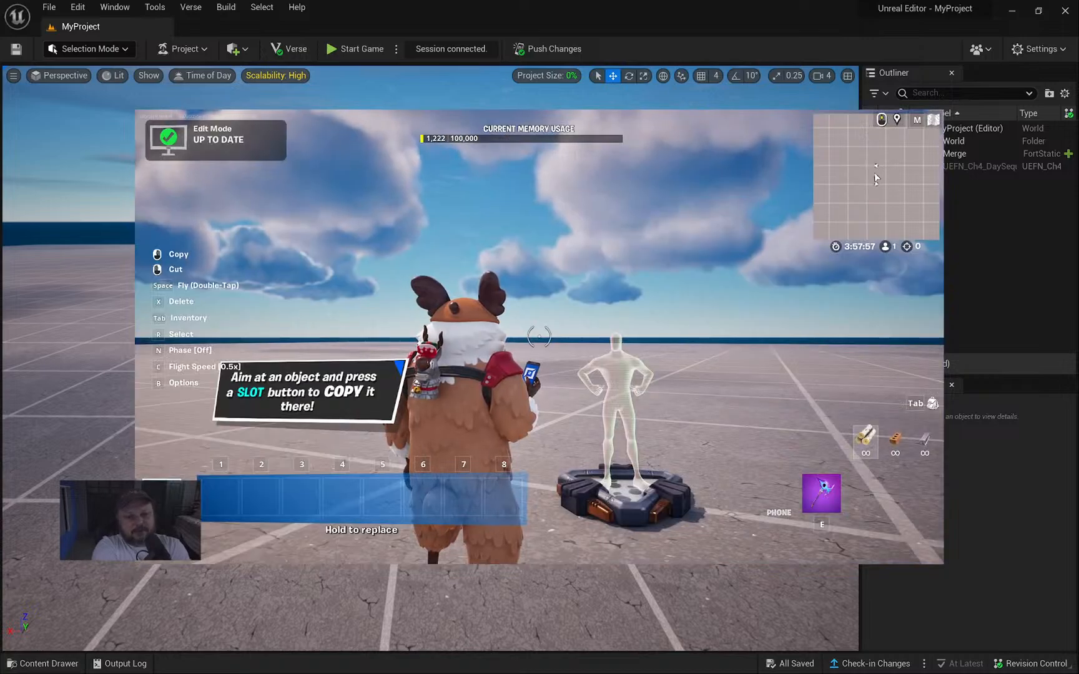
# Run the character past the spawn pads, briefly checking the editor's level view.
pyautogui.press('w')
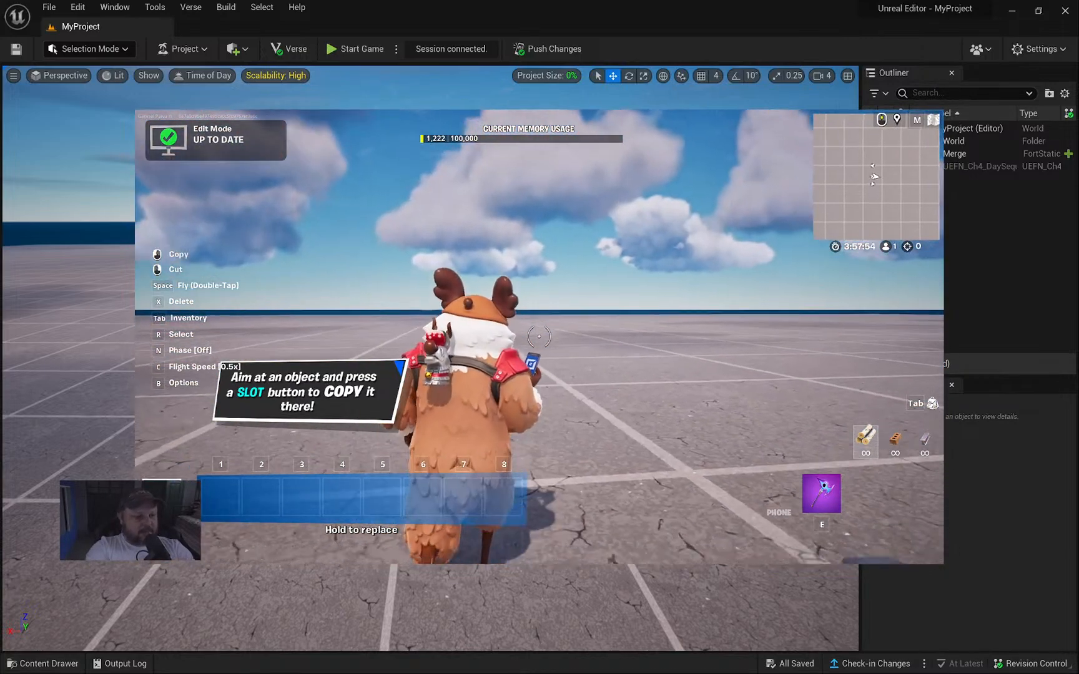
pyautogui.press('w')
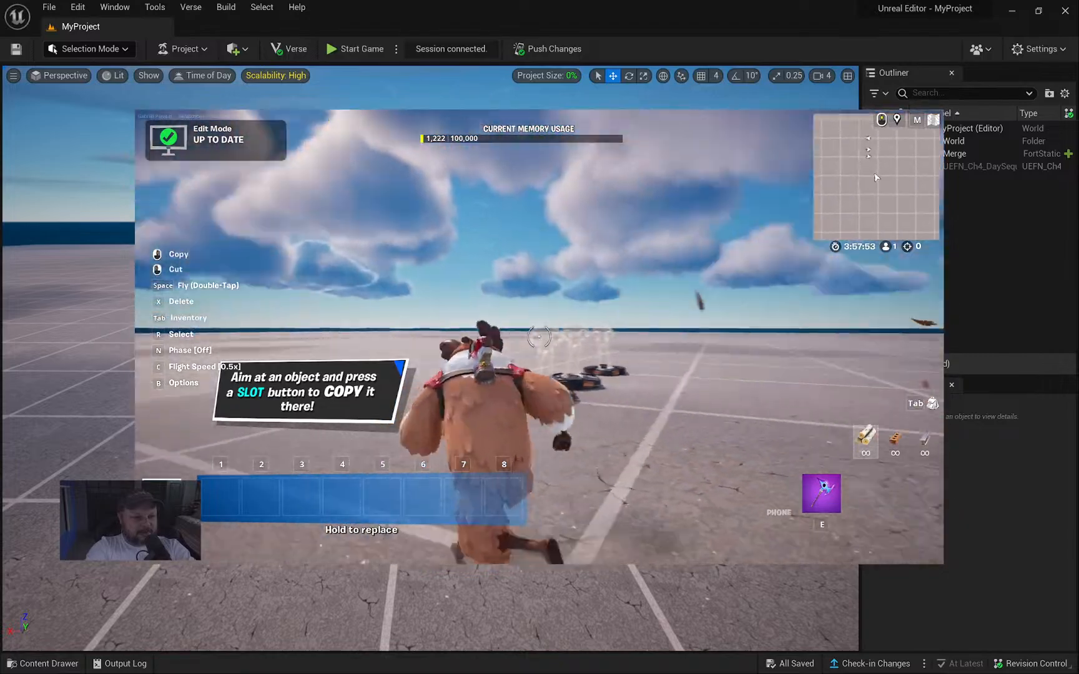
pyautogui.press('w')
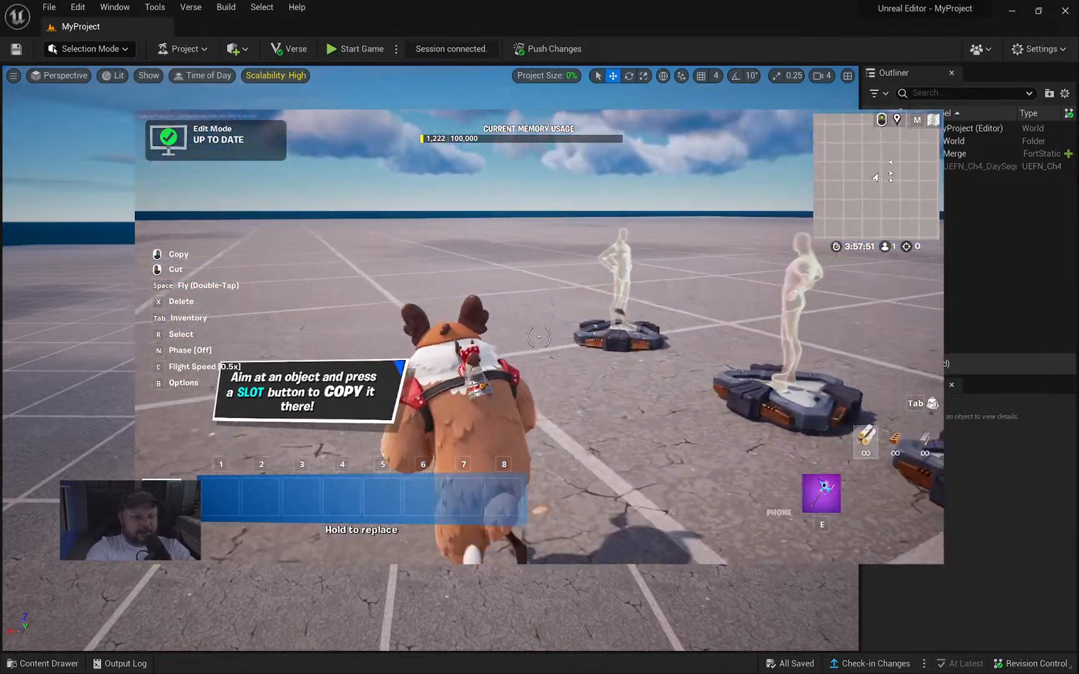
pyautogui.press('s')
pyautogui.hotkey('alt', 'Tab')
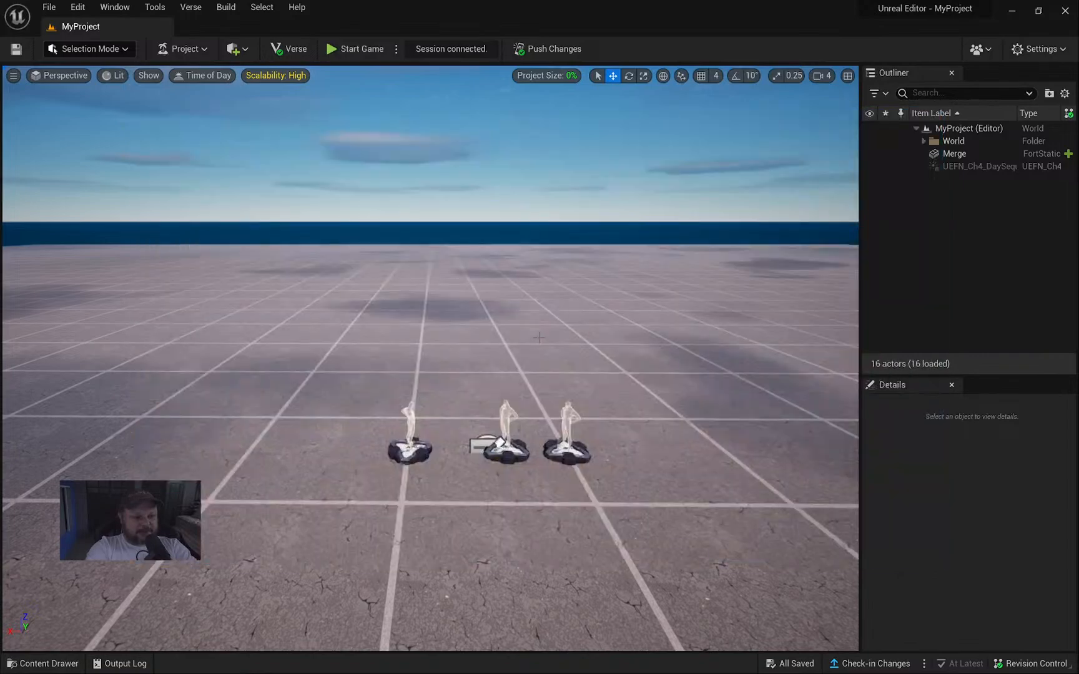
pyautogui.hotkey('alt', 'Tab')
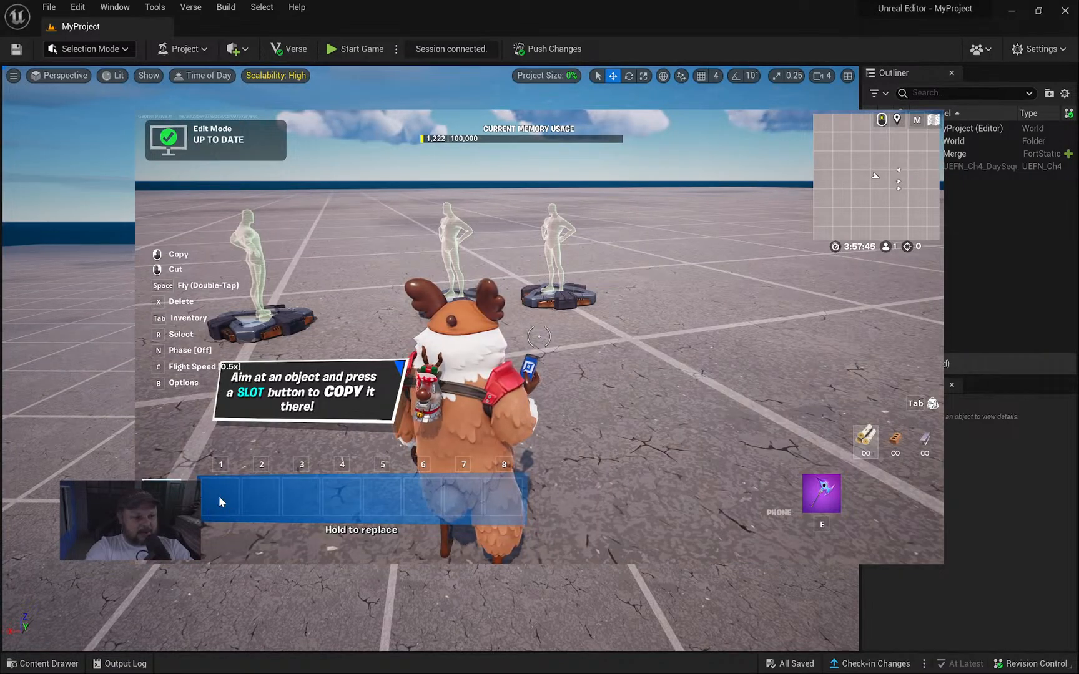
pyautogui.press('w')
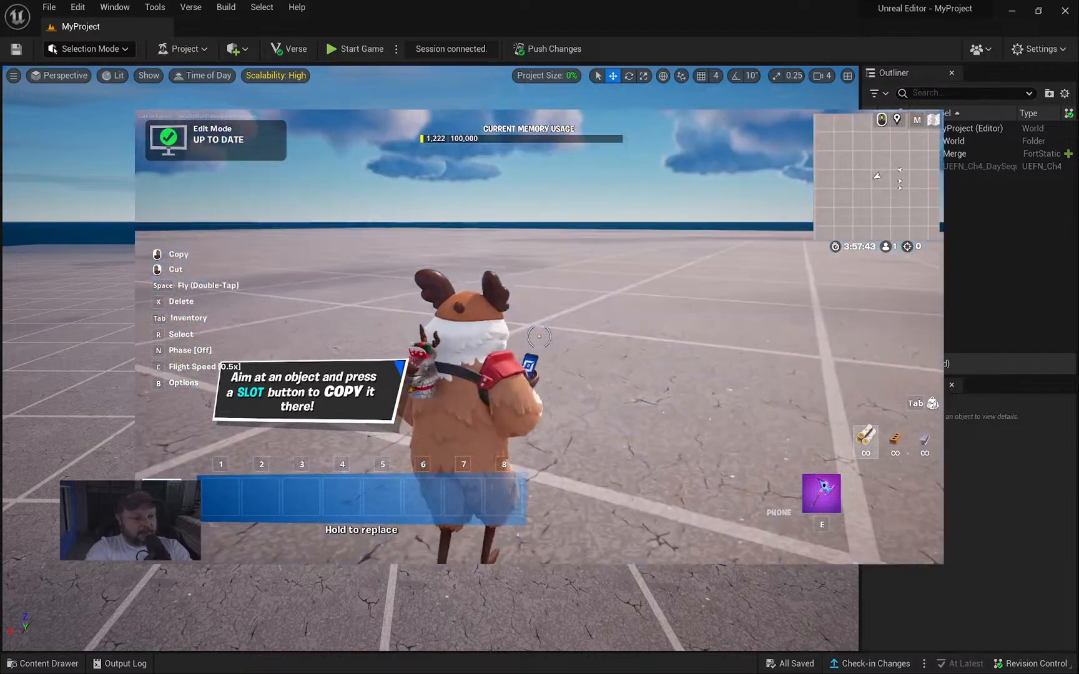
# Fly above the floor, take out the phone, and bring up the Creative inventory's Prefabs tab.
pyautogui.press('e')
pyautogui.press('space')
pyautogui.press('space')
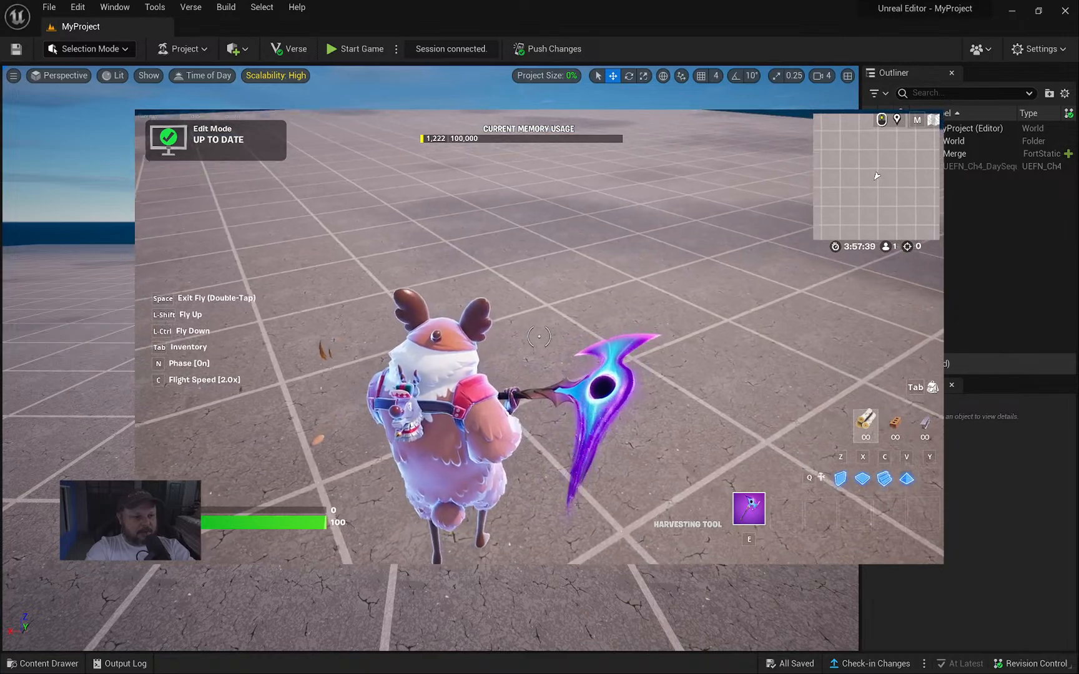
pyautogui.click(540, 337)
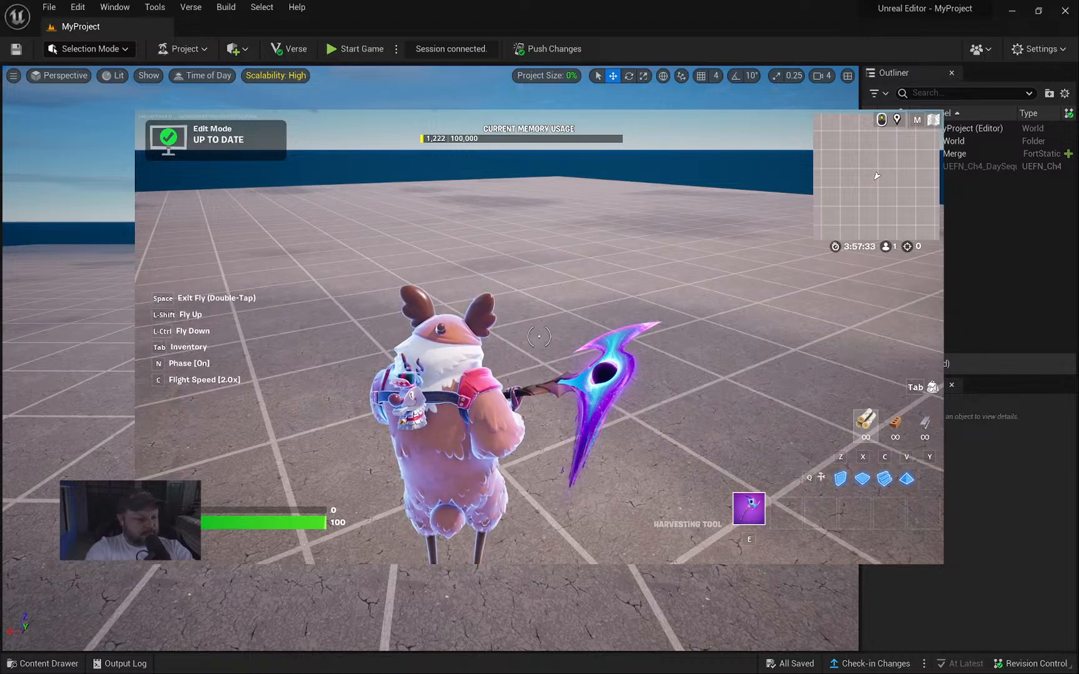
pyautogui.press('e')
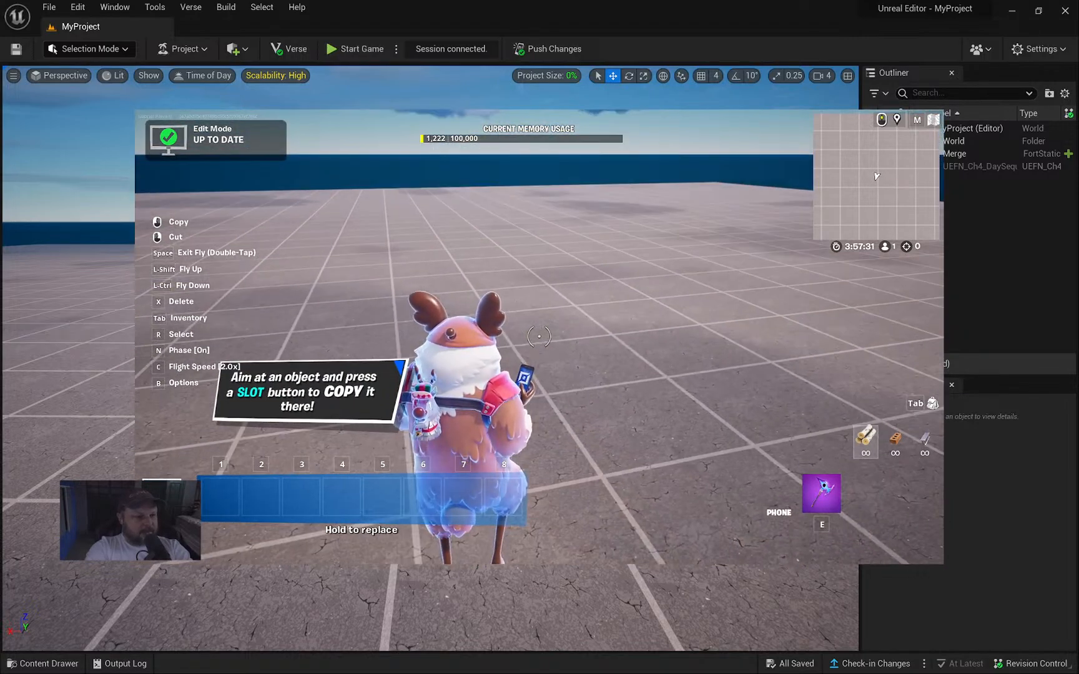
pyautogui.press('Tab')
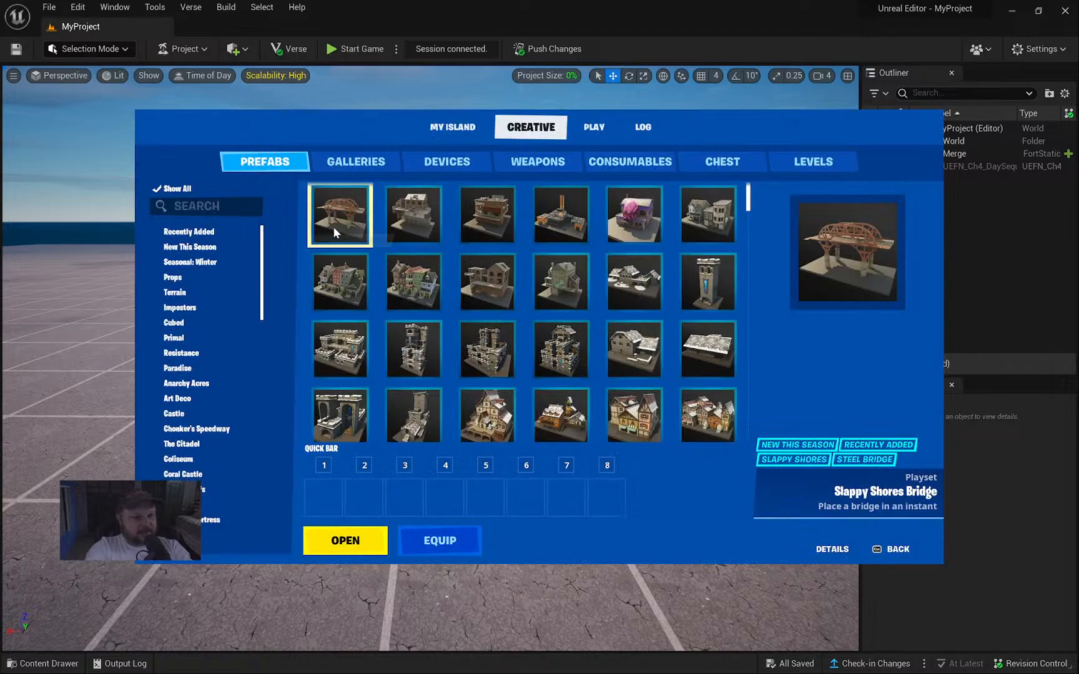
# Drag the Village Town Hall prefab into Quick Bar slot 1.
pyautogui.scroll(-1, 587, 300)
pyautogui.scroll(-1, 585, 299)
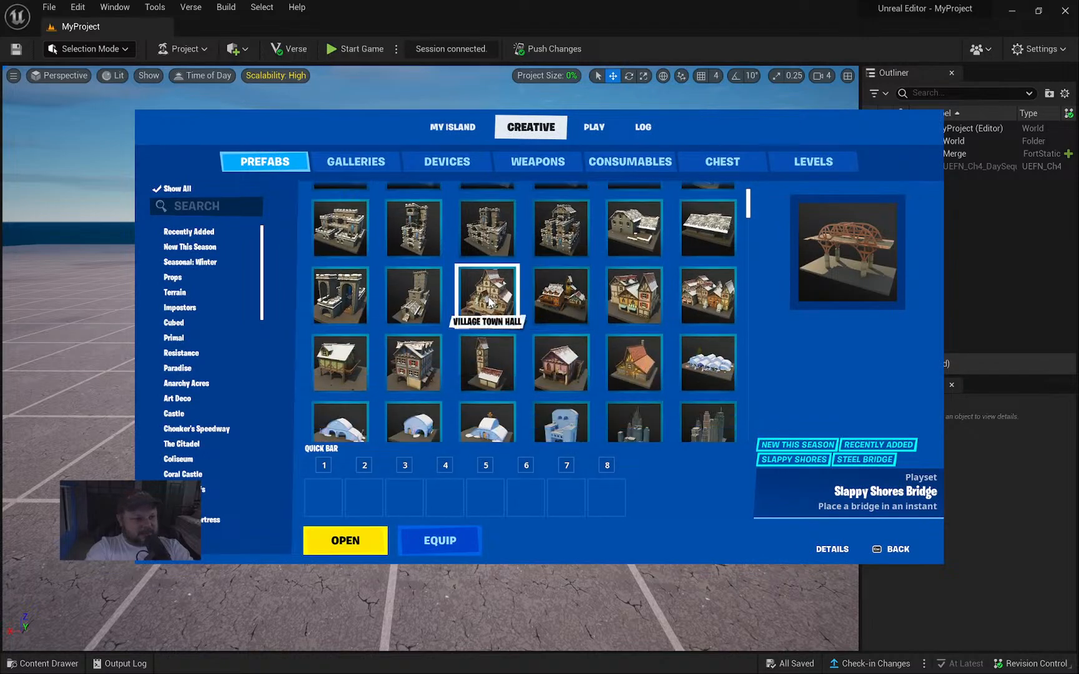
pyautogui.moveTo(493, 299); pyautogui.dragTo(331, 506)
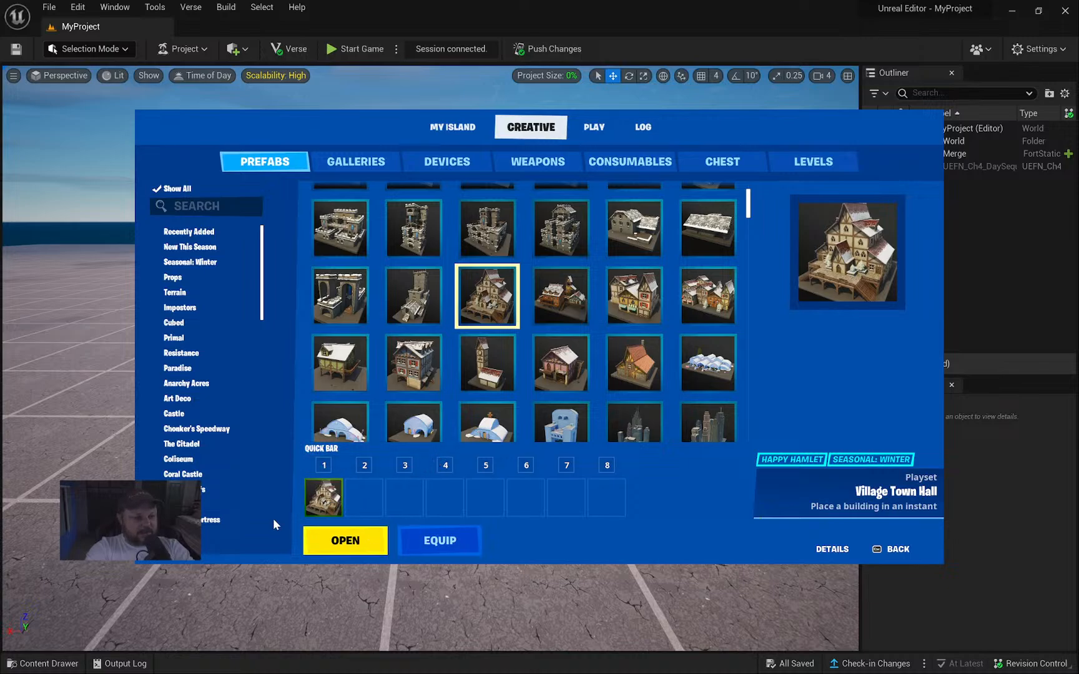
# Browse the Village Town Hall's gallery of pieces, then return to the Prefabs list.
pyautogui.scroll(-1, 559, 349)
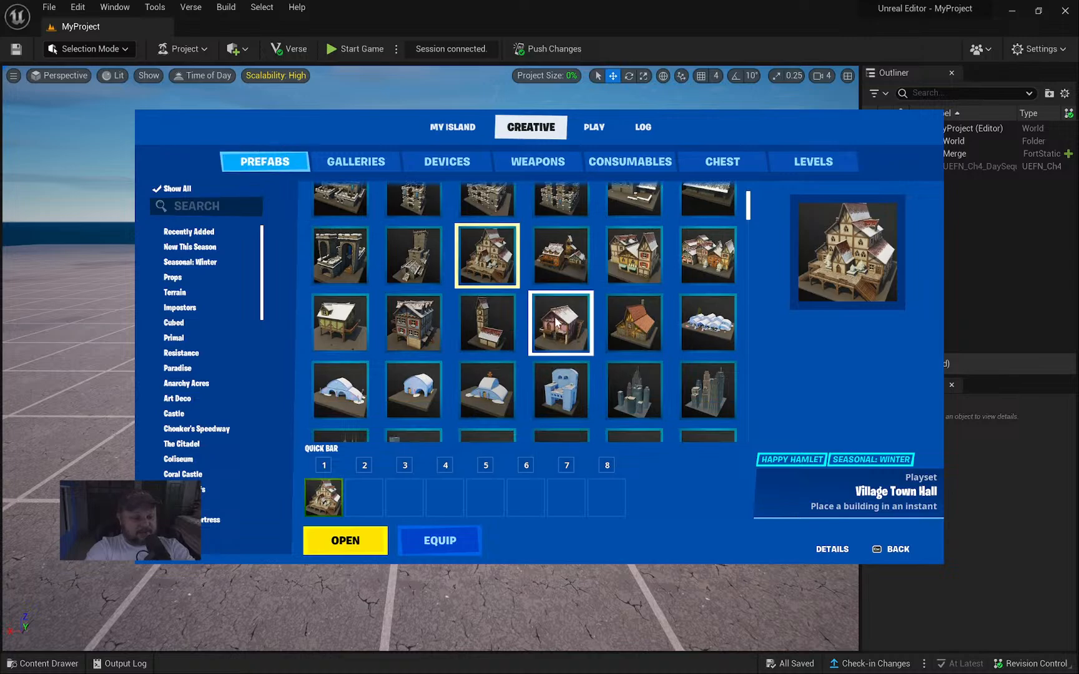
pyautogui.scroll(1, 604, 261)
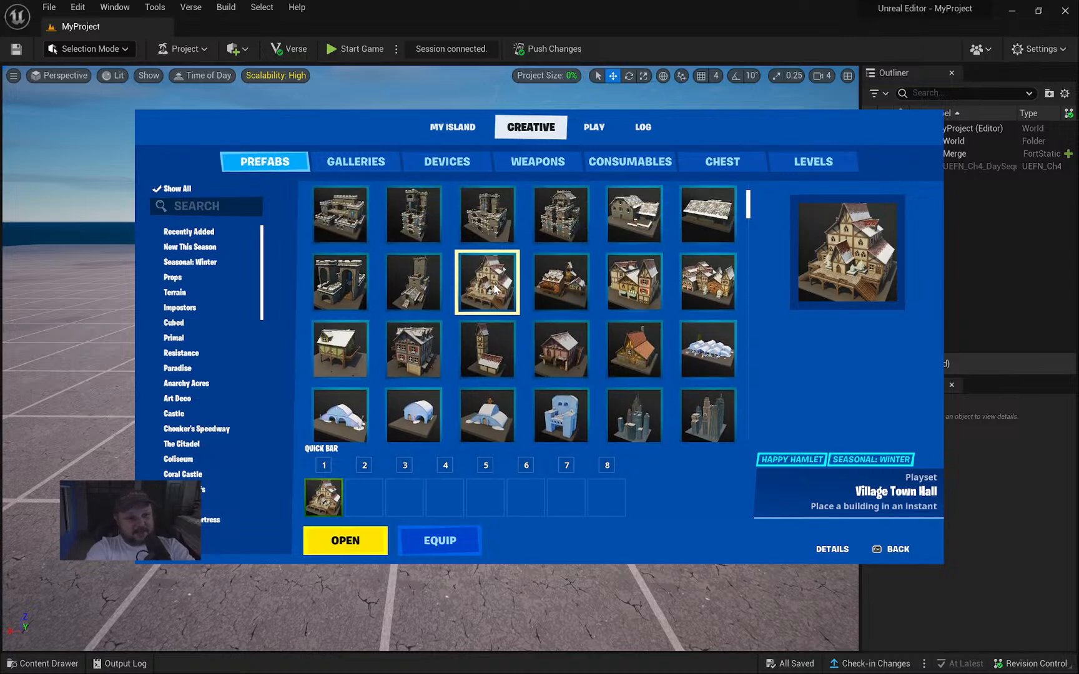
pyautogui.scroll(1, 375, 273)
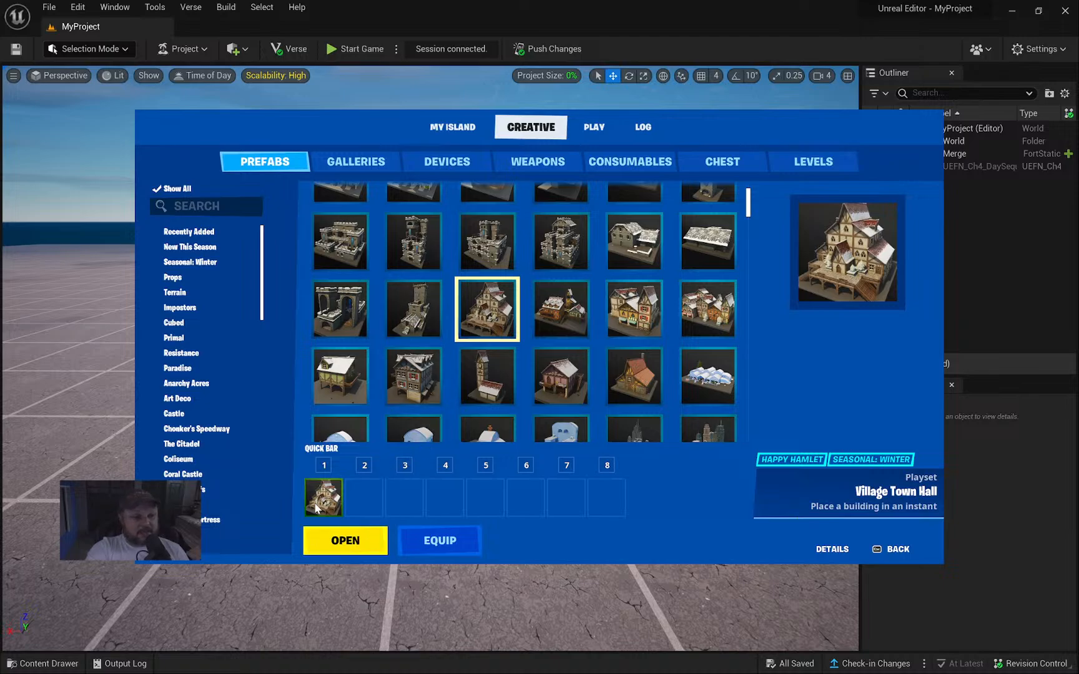
pyautogui.click(354, 554)
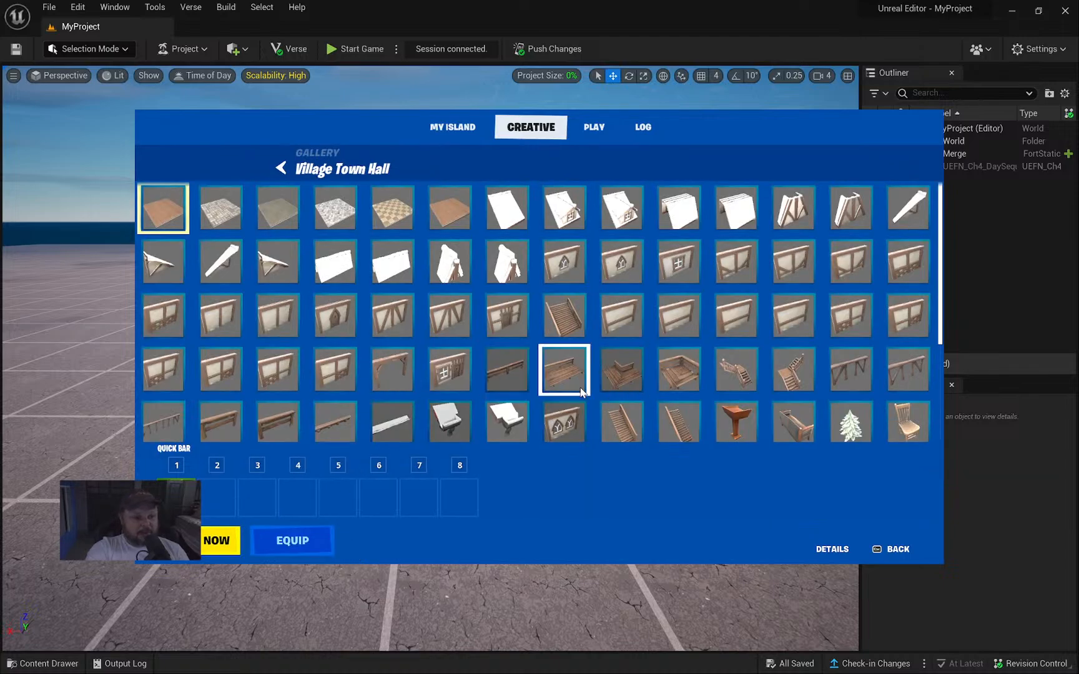
pyautogui.scroll(-2, 623, 393)
pyautogui.scroll(-3, 623, 393)
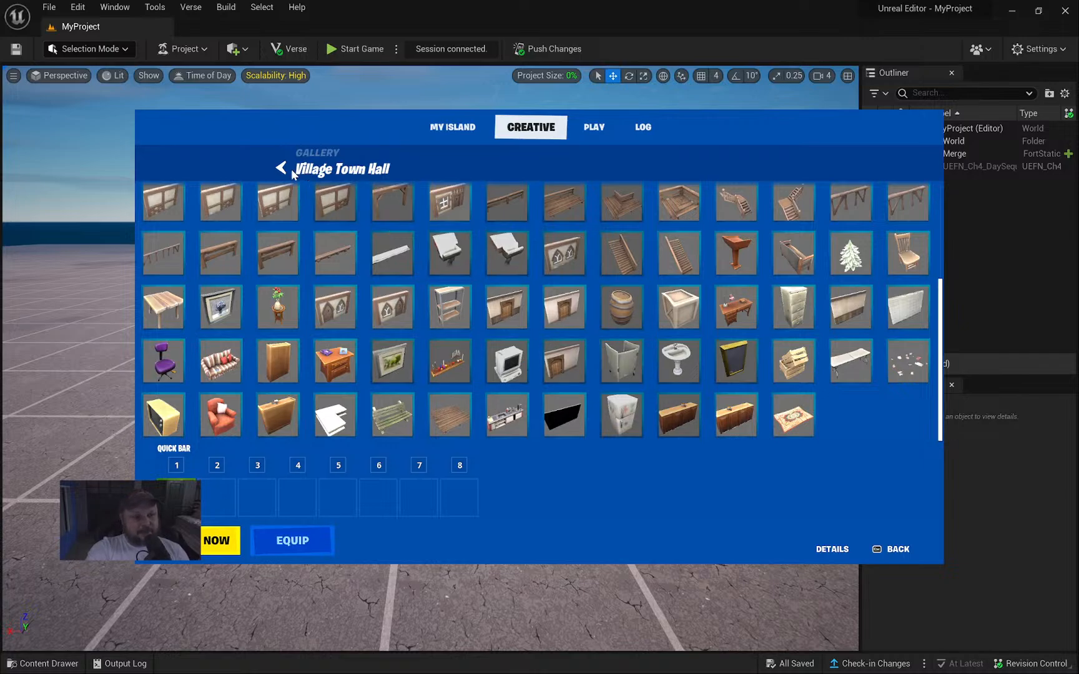
pyautogui.click(284, 166)
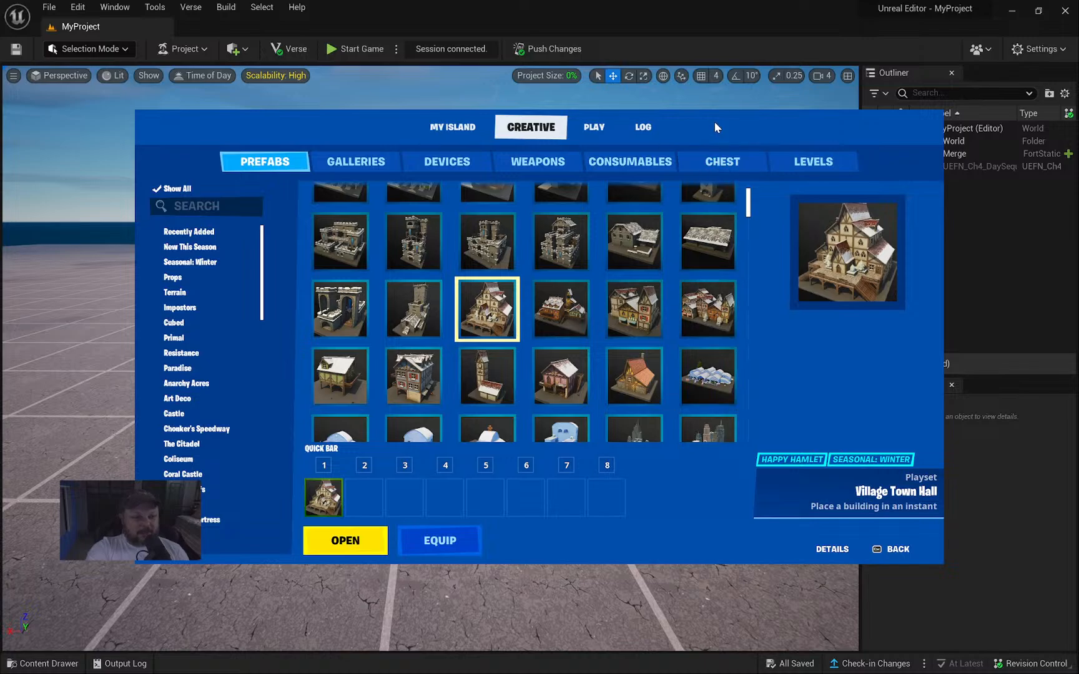
# Place the Village Town Hall prefab from slot 1 onto the island.
pyautogui.press('Escape')
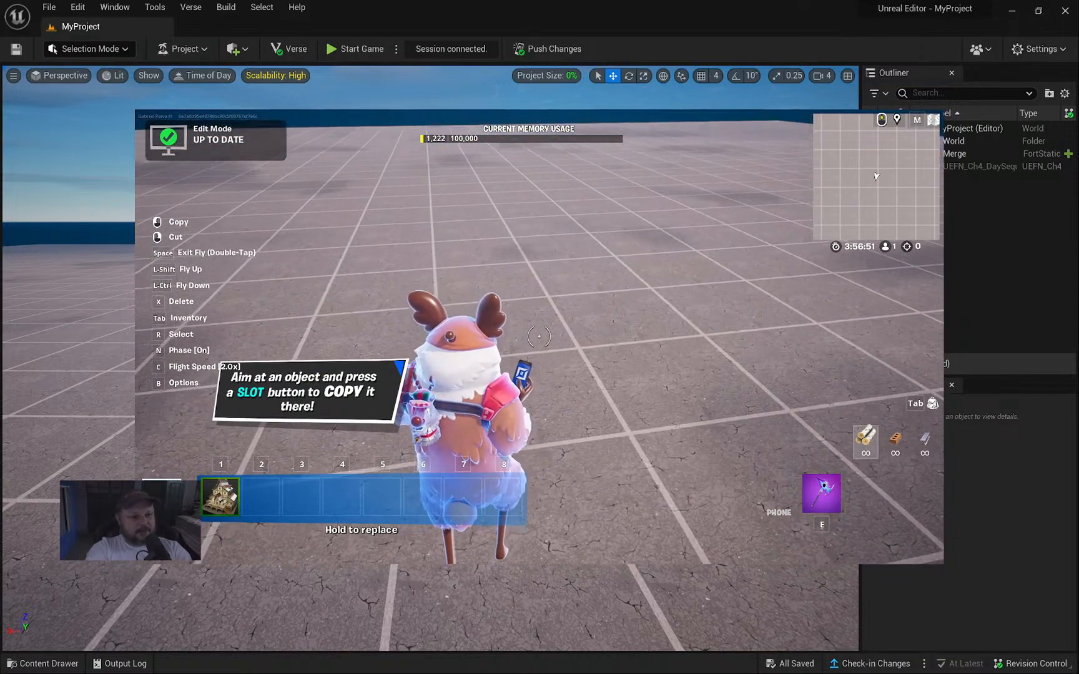
pyautogui.press('1')
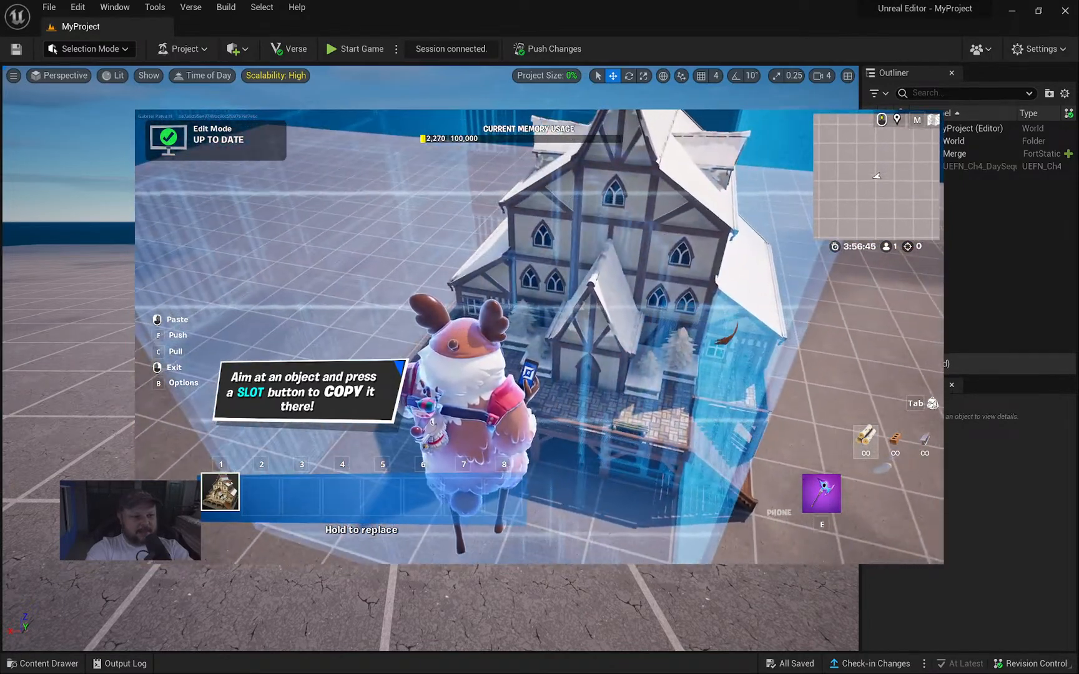
pyautogui.click(539, 337)
pyautogui.press('e')
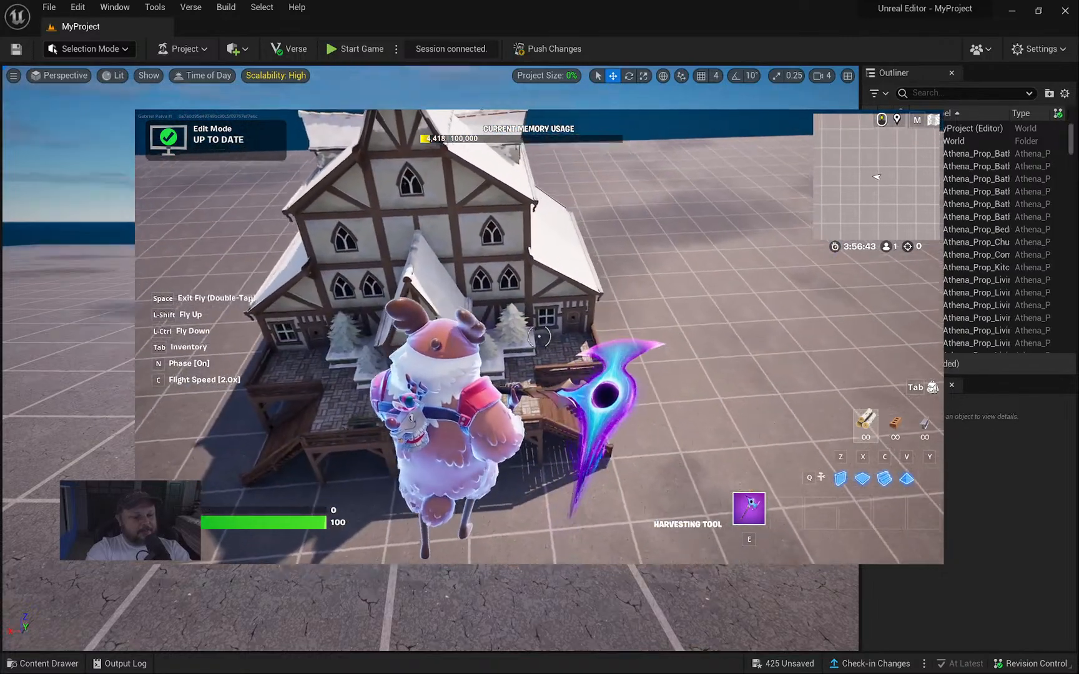
pyautogui.press('d')
# In the editor viewport, fly the camera over to the timber house.
pyautogui.hotkey('alt', 'Tab')
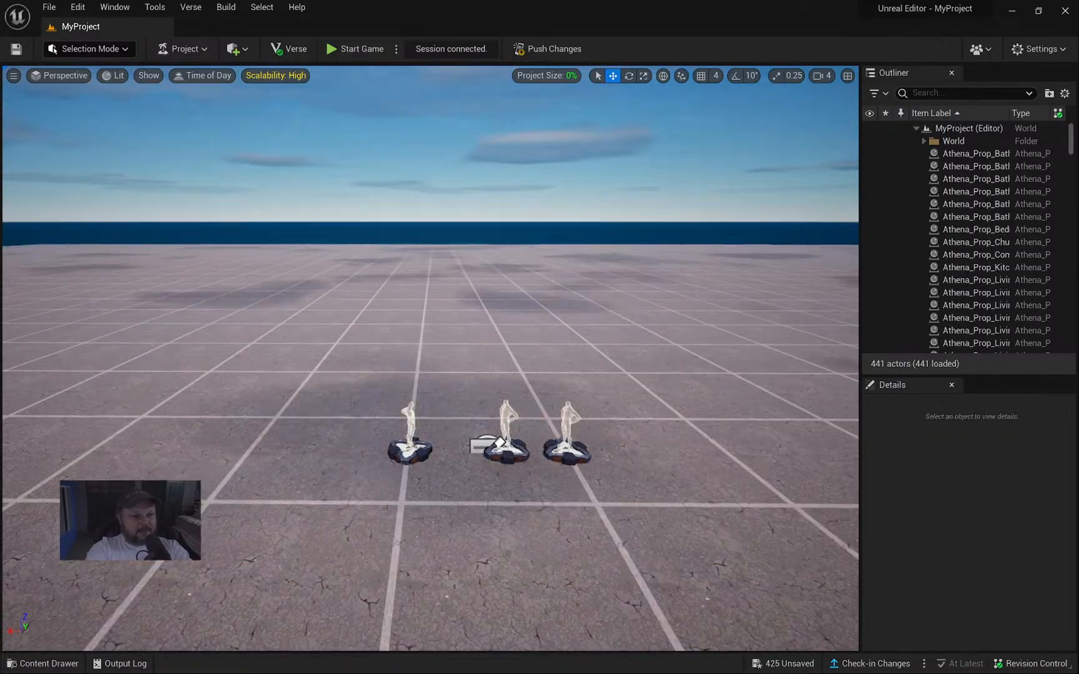
pyautogui.moveTo(602, 321); pyautogui.dragTo(632, 305, button='right')
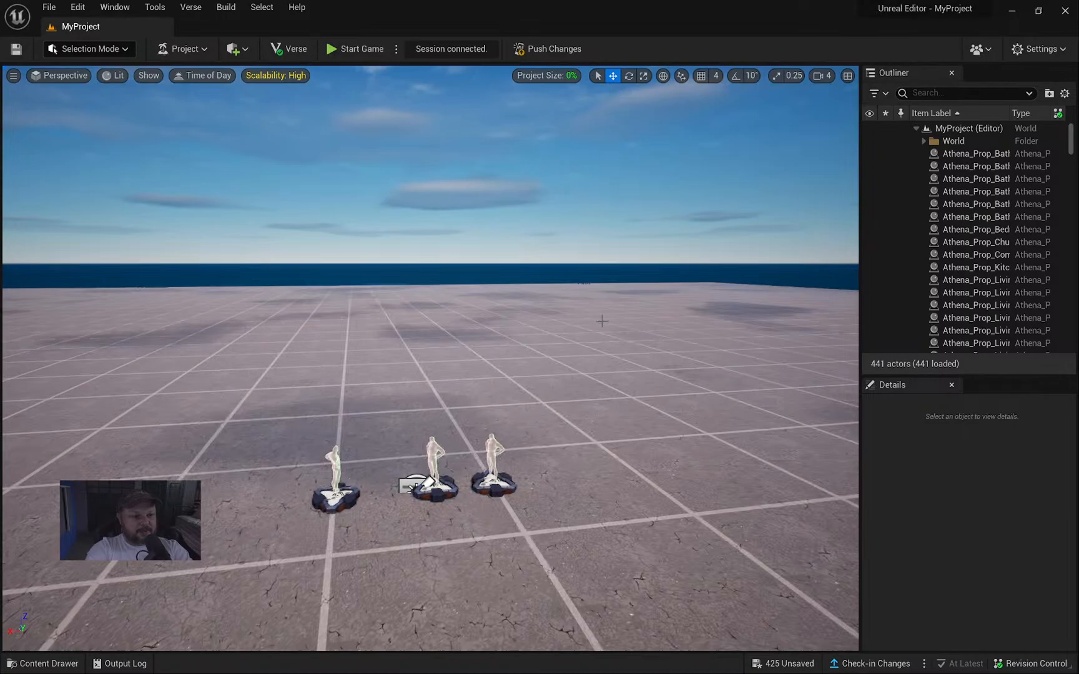
pyautogui.click(549, 329)
pyautogui.moveTo(549, 329); pyautogui.dragTo(795, 322, button='right')
pyautogui.press('a')
pyautogui.press('e')
pyautogui.press('w')
pyautogui.press('q')
pyautogui.press('a')
pyautogui.press('w')
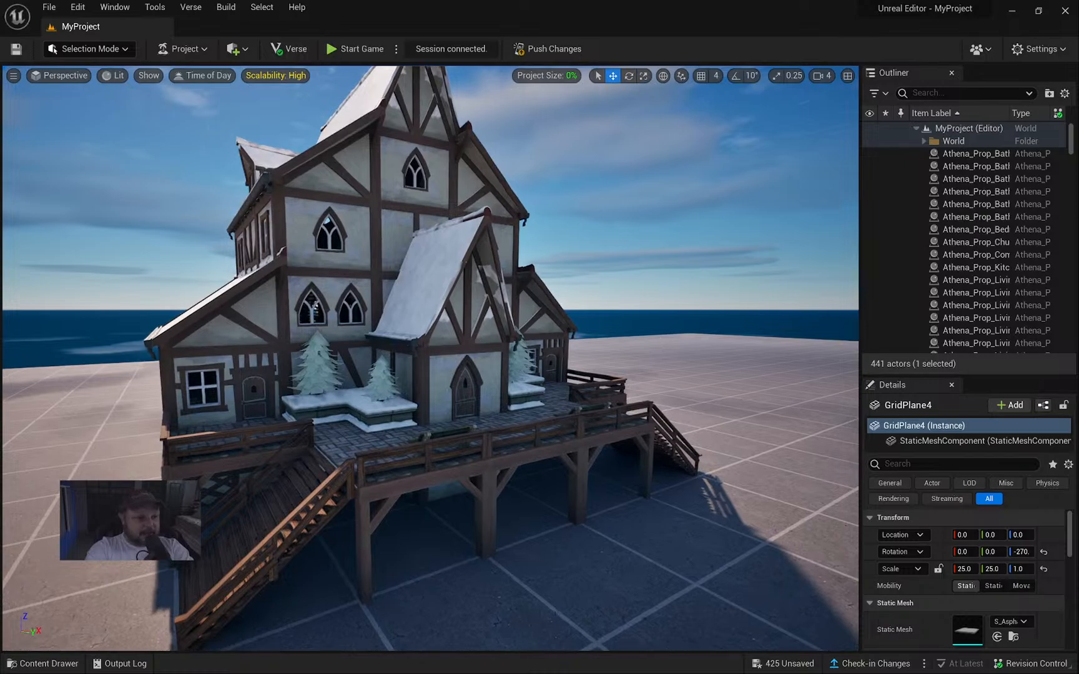
# Select the snowy pine tree by the porch and Alt-drag a copy alongside it.
pyautogui.moveTo(444, 354); pyautogui.dragTo(463, 374, button='right')
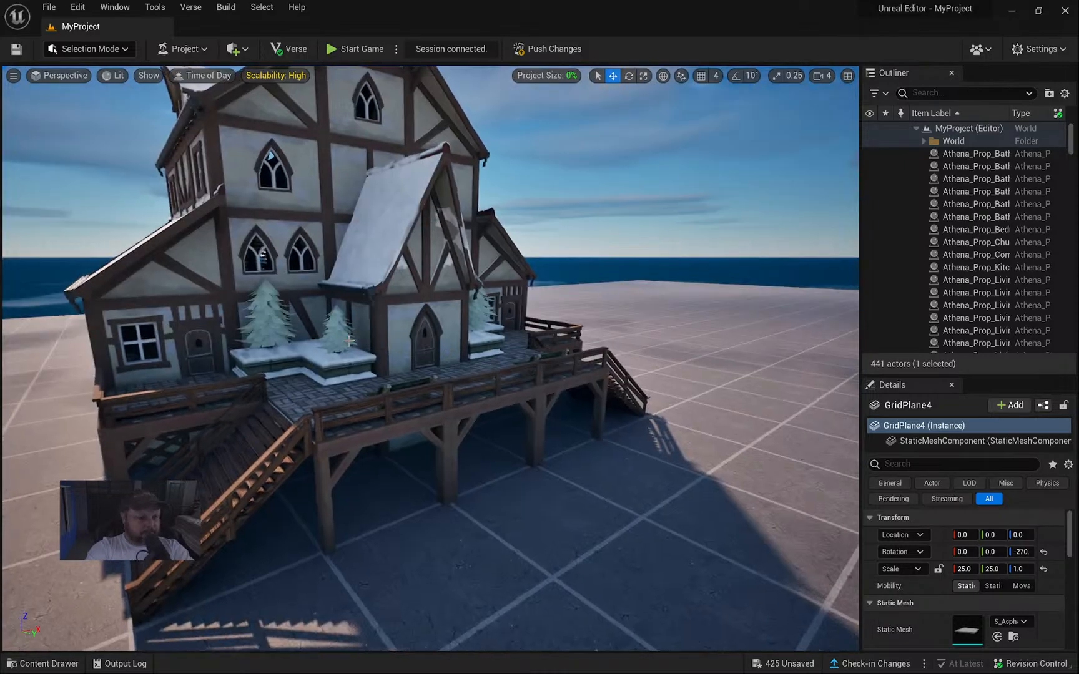
pyautogui.moveTo(349, 340); pyautogui.dragTo(336, 341, button='right')
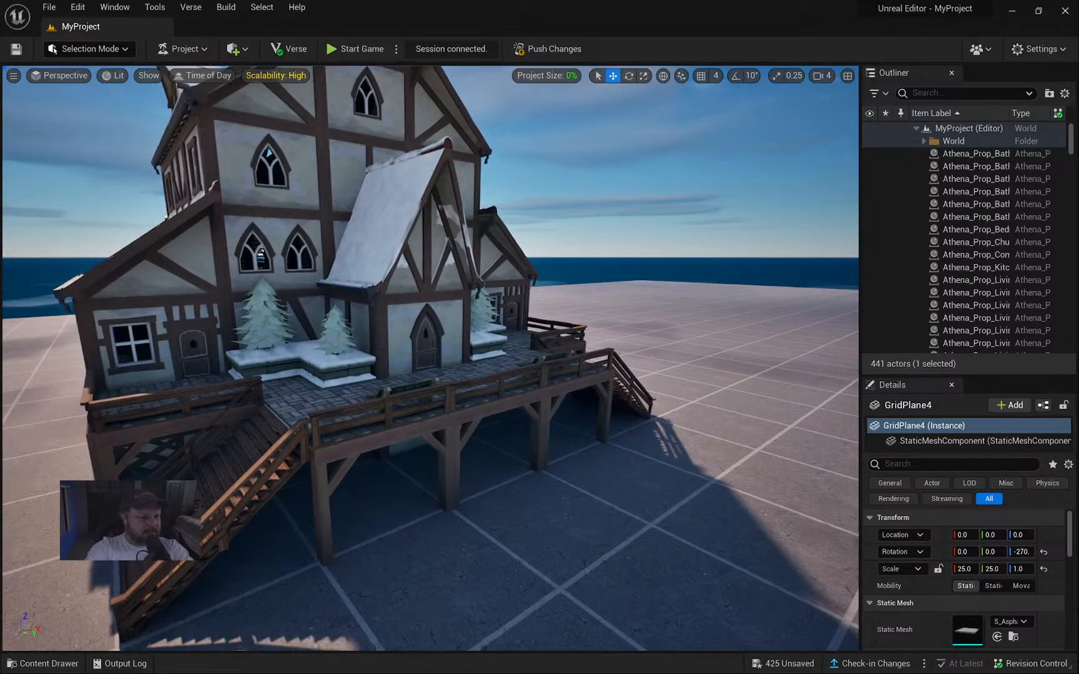
pyautogui.click(337, 328)
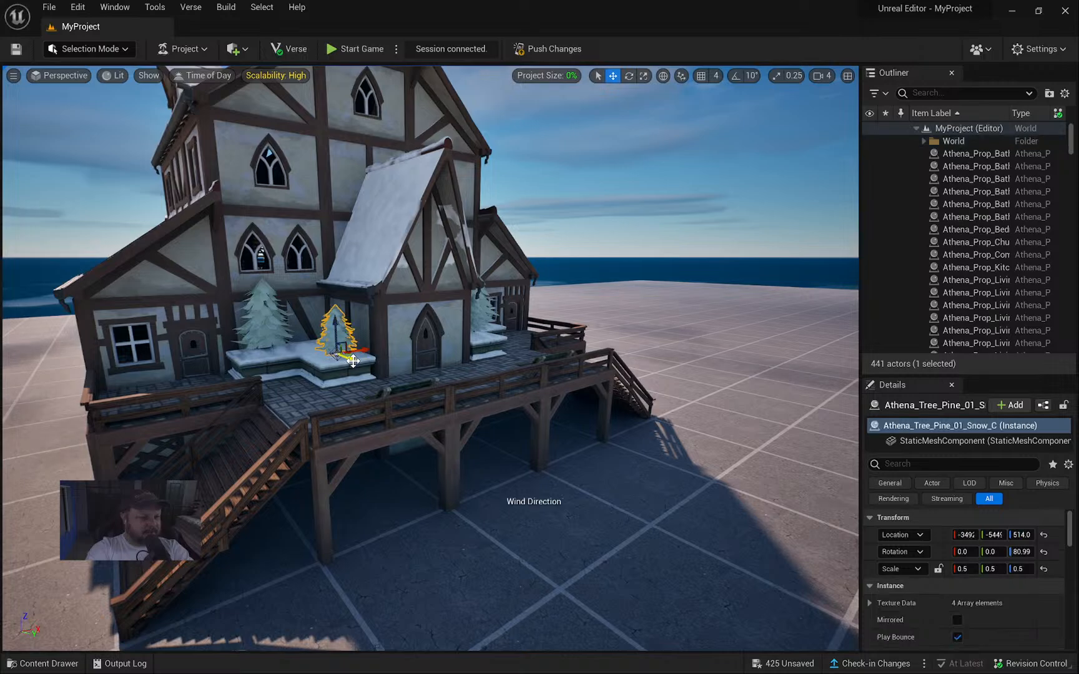
pyautogui.keyDown('alt'); pyautogui.moveTo(352, 361); pyautogui.dragTo(388, 380); pyautogui.keyUp('alt')
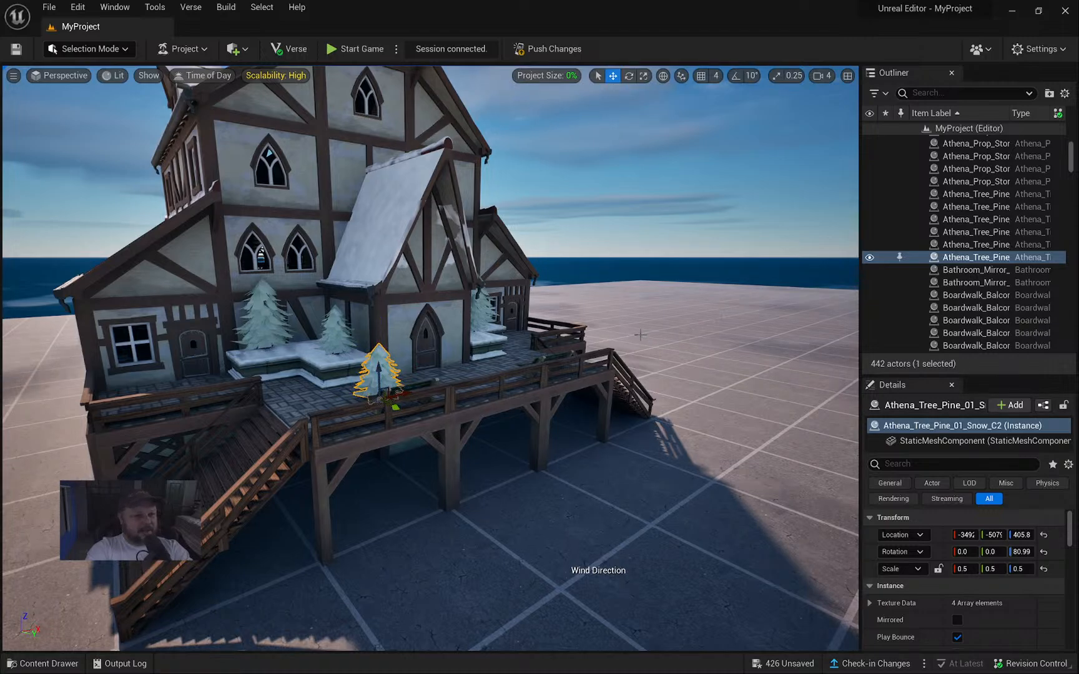
pyautogui.hotkey('alt', 'Tab')
# Fly along the porch and copy its snowy pine tree with the phone tool.
pyautogui.press('a')
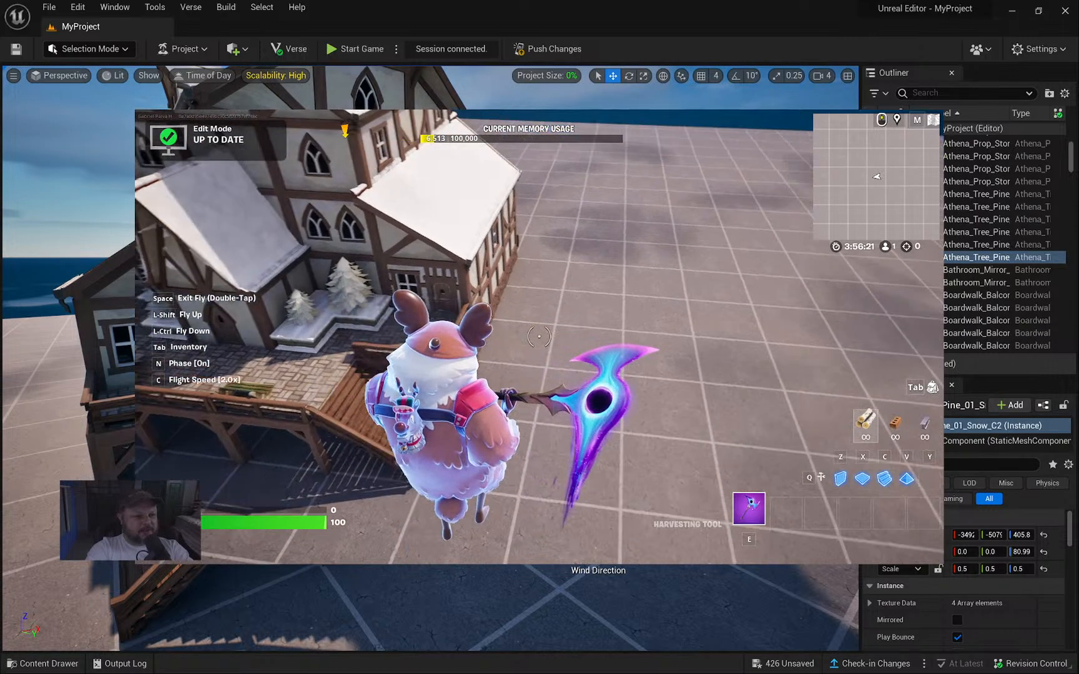
pyautogui.press('a')
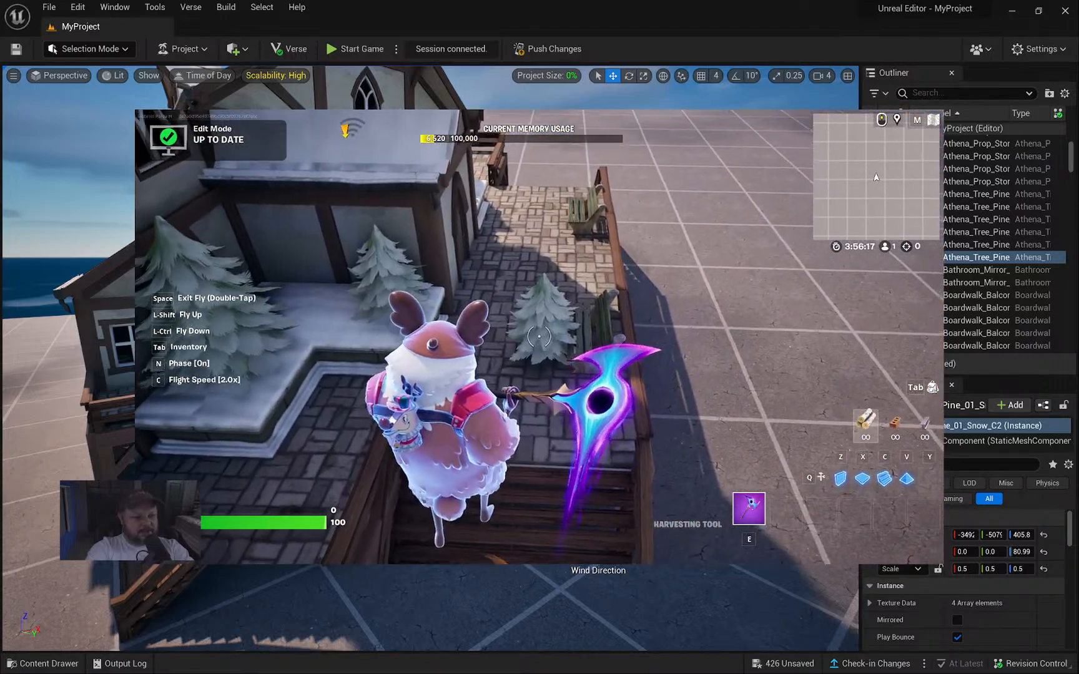
pyautogui.click(539, 337)
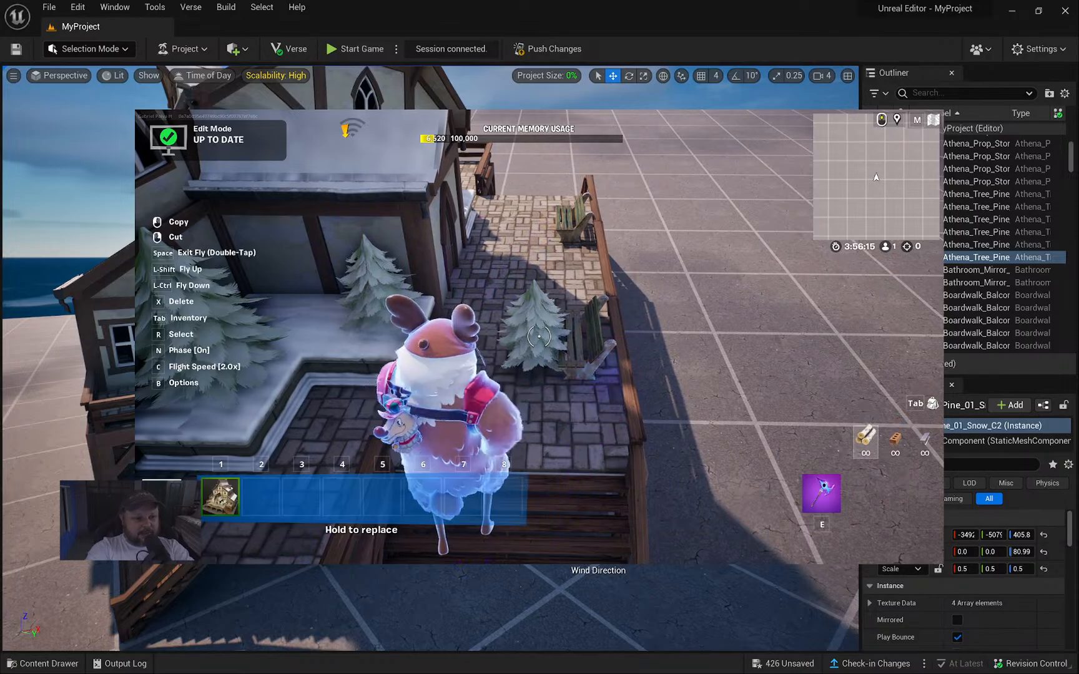
pyautogui.click(538, 337)
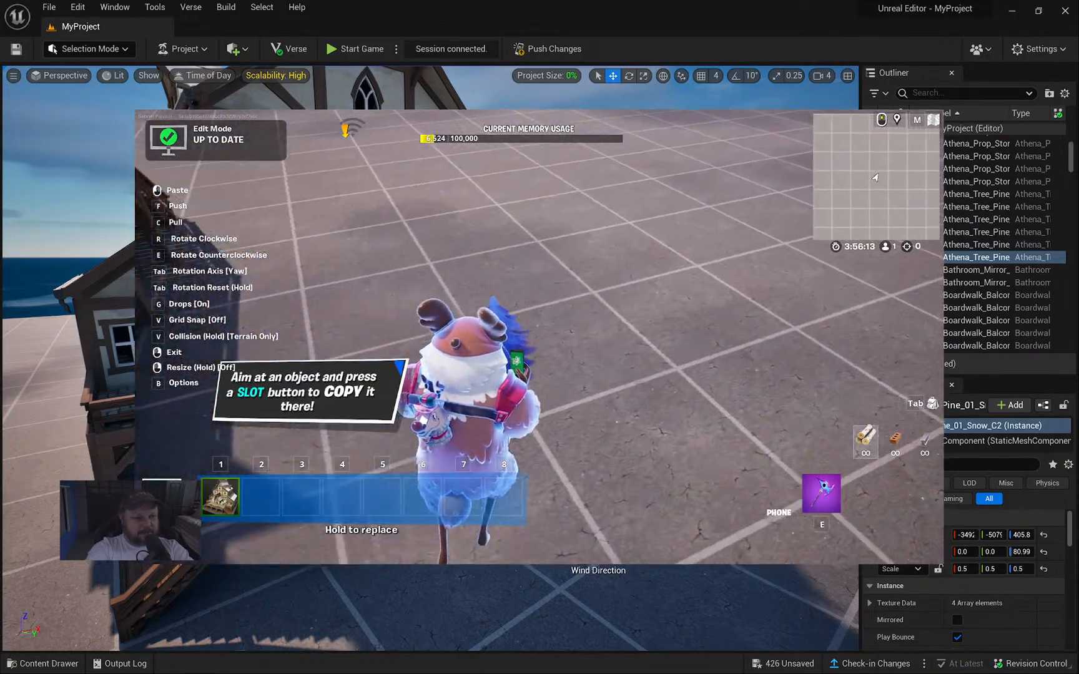
# Paste eleven pine tree copies in rows across the grid, then return to the editor.
pyautogui.click(539, 337)
pyautogui.click(539, 337)
pyautogui.click(539, 337)
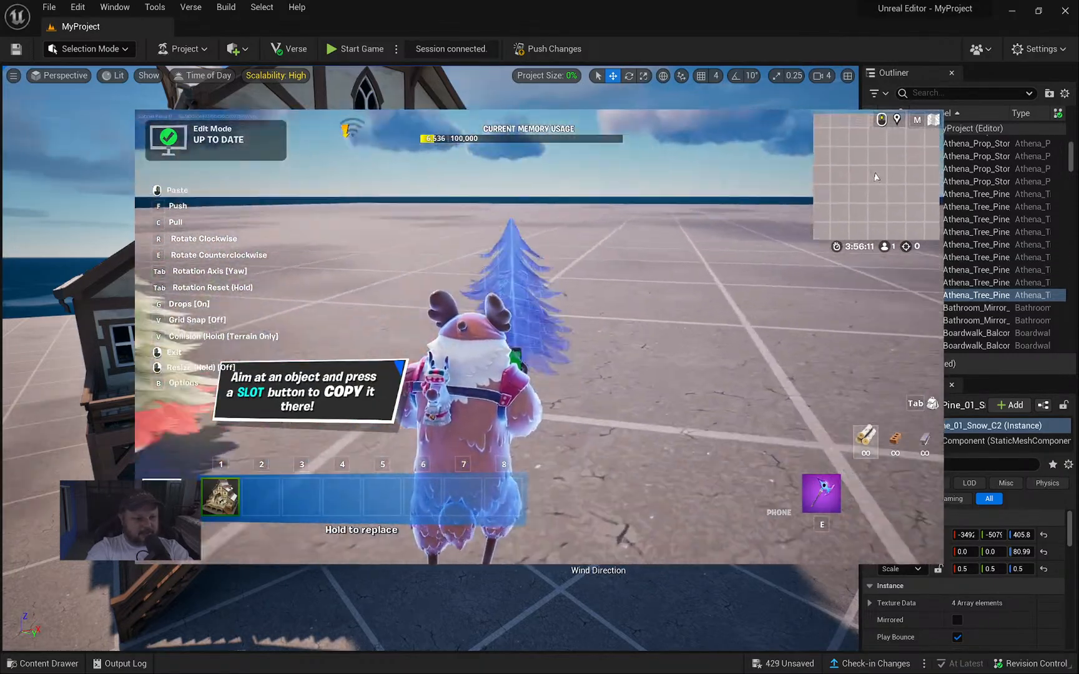
pyautogui.click(539, 337)
pyautogui.click(539, 337)
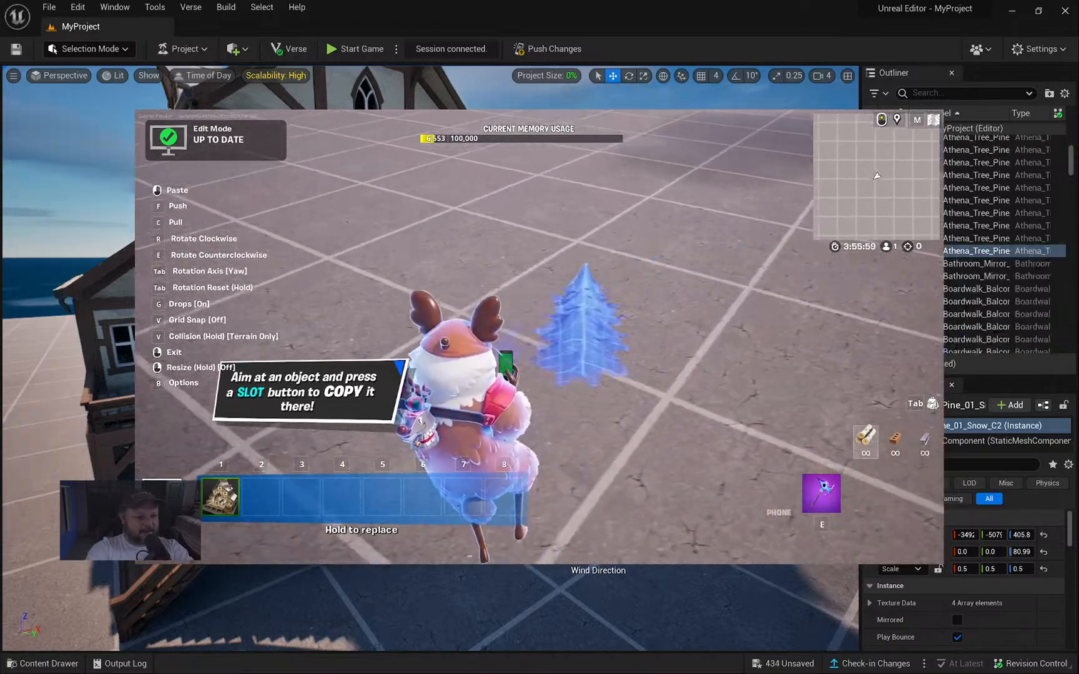
pyautogui.click(540, 338)
pyautogui.click(539, 338)
pyautogui.click(540, 337)
pyautogui.click(539, 337)
pyautogui.click(539, 337)
pyautogui.click(540, 337)
pyautogui.click(539, 337)
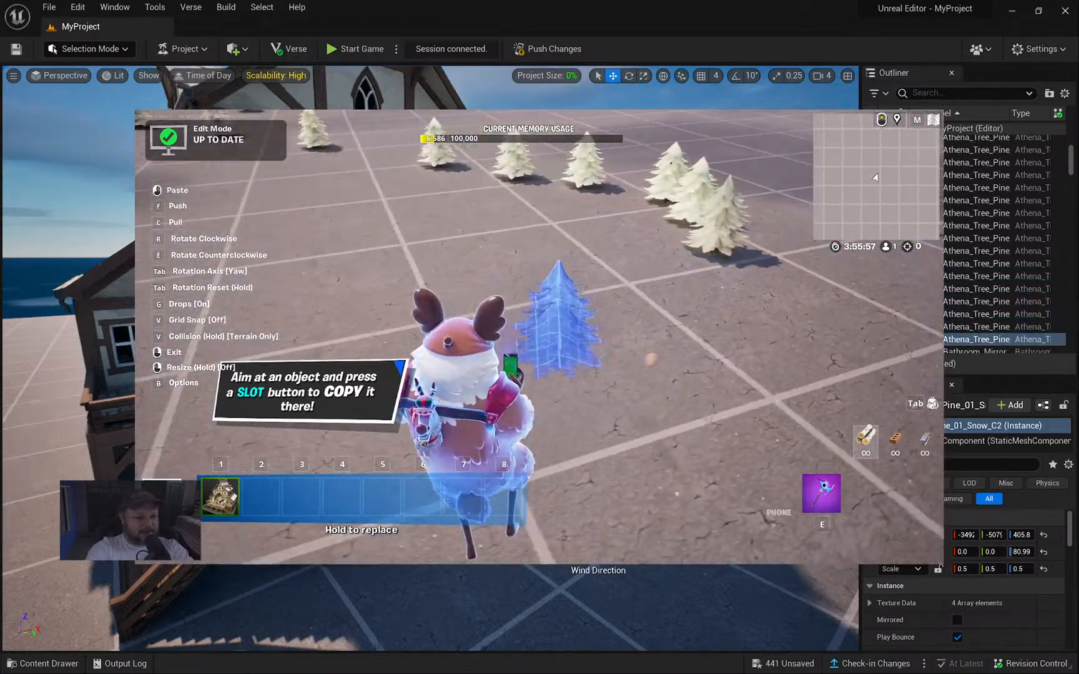
pyautogui.click(539, 338)
pyautogui.click(540, 337)
pyautogui.click(540, 337)
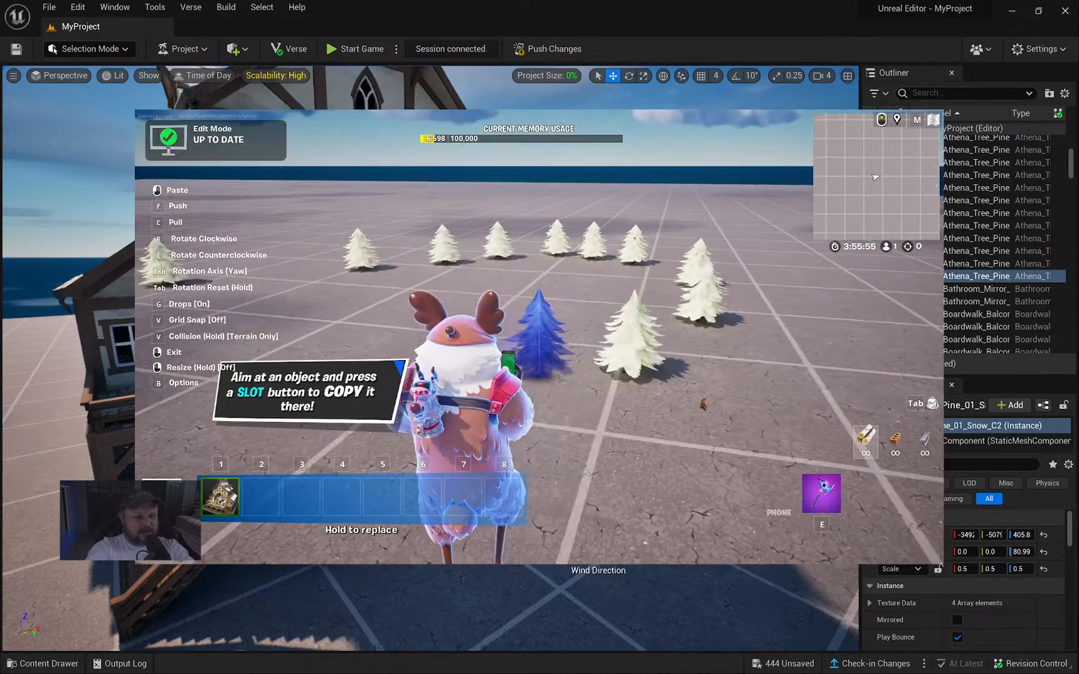
pyautogui.press('Tab')
pyautogui.hotkey('alt', 'Tab')
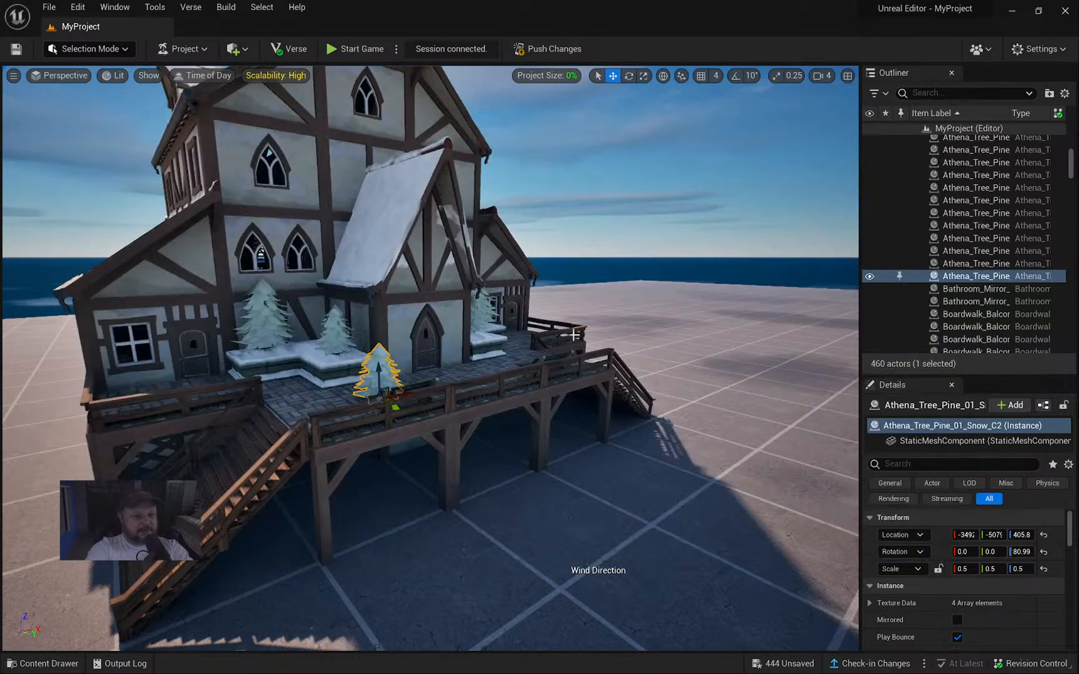
pyautogui.moveTo(519, 340); pyautogui.dragTo(692, 397, button='right')
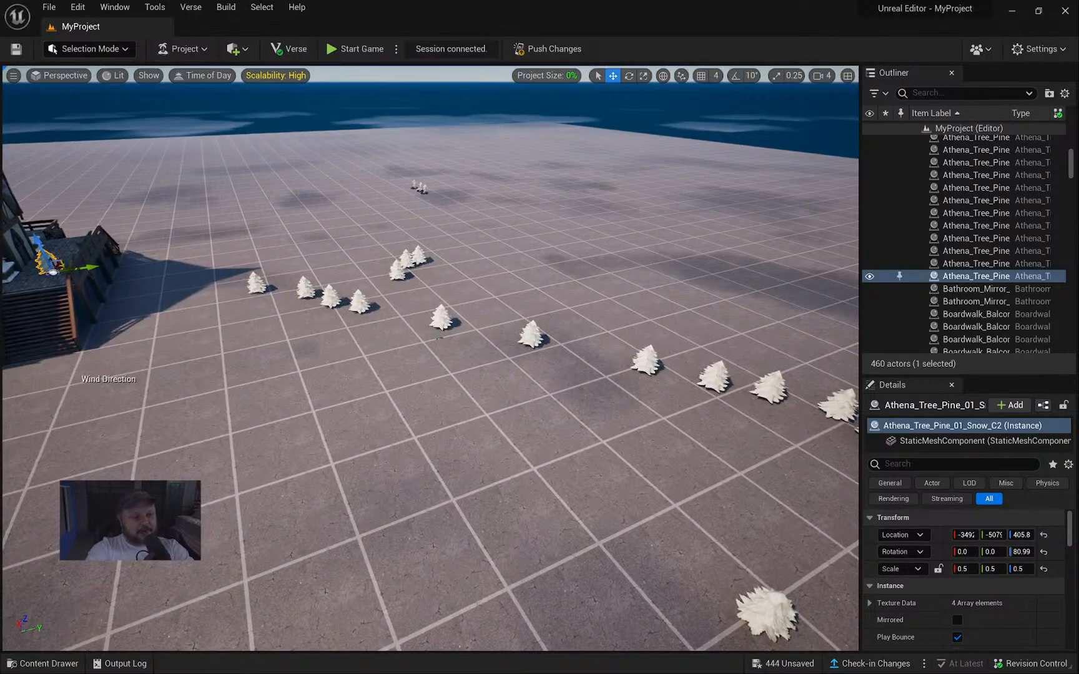
pyautogui.hotkey('alt', 'Tab')
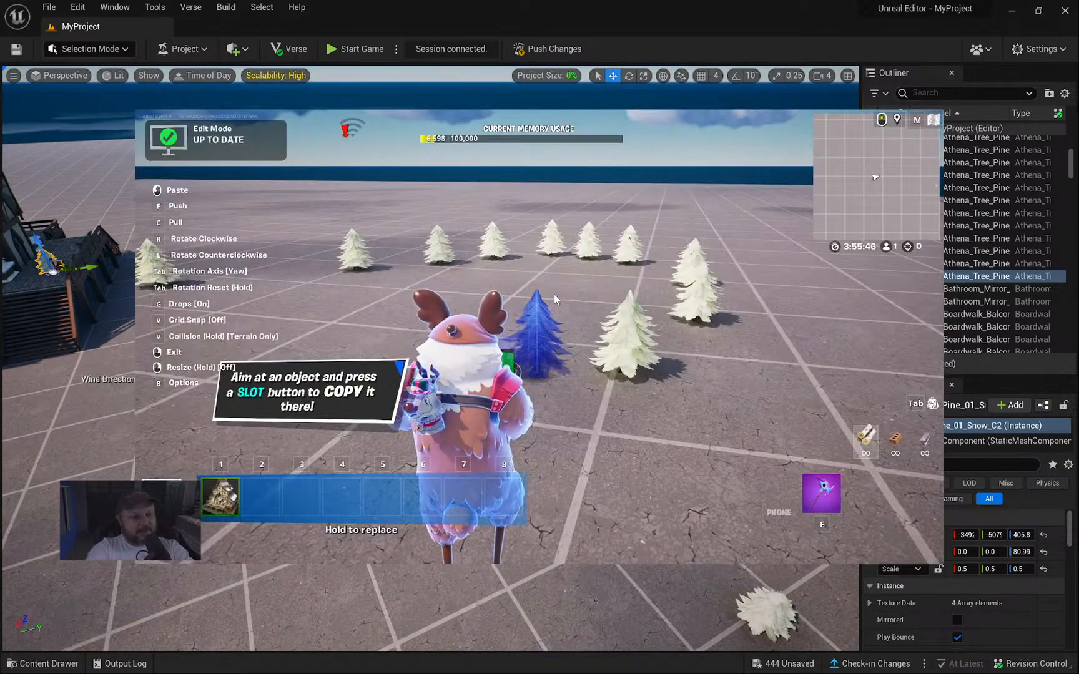
pyautogui.press('e')
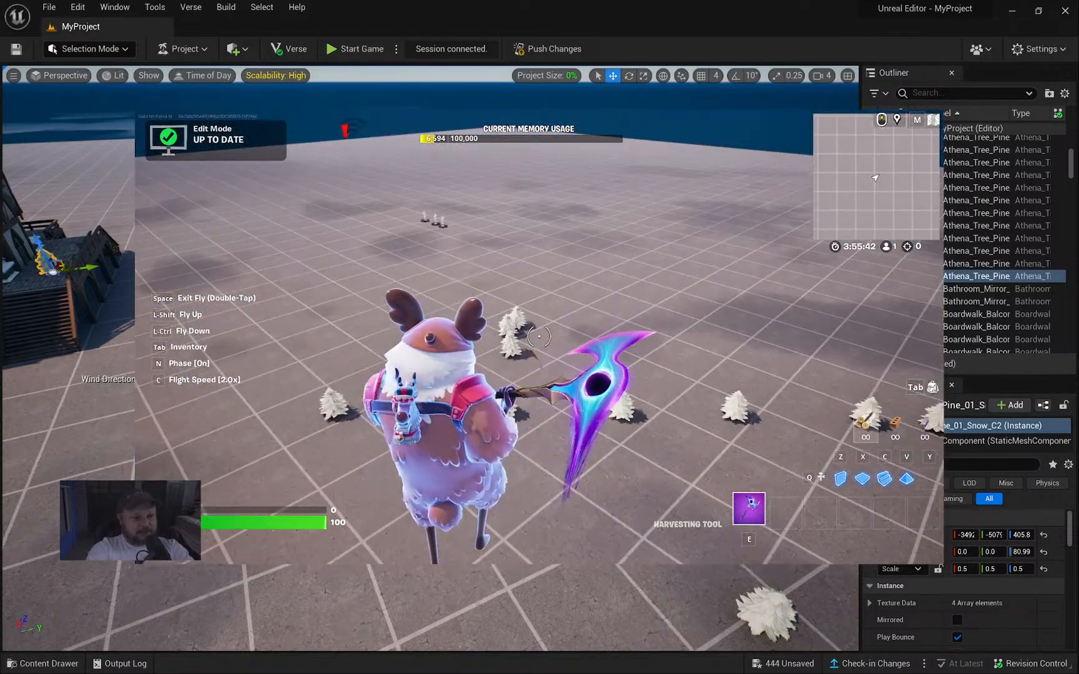
pyautogui.hotkey('alt', 'Tab')
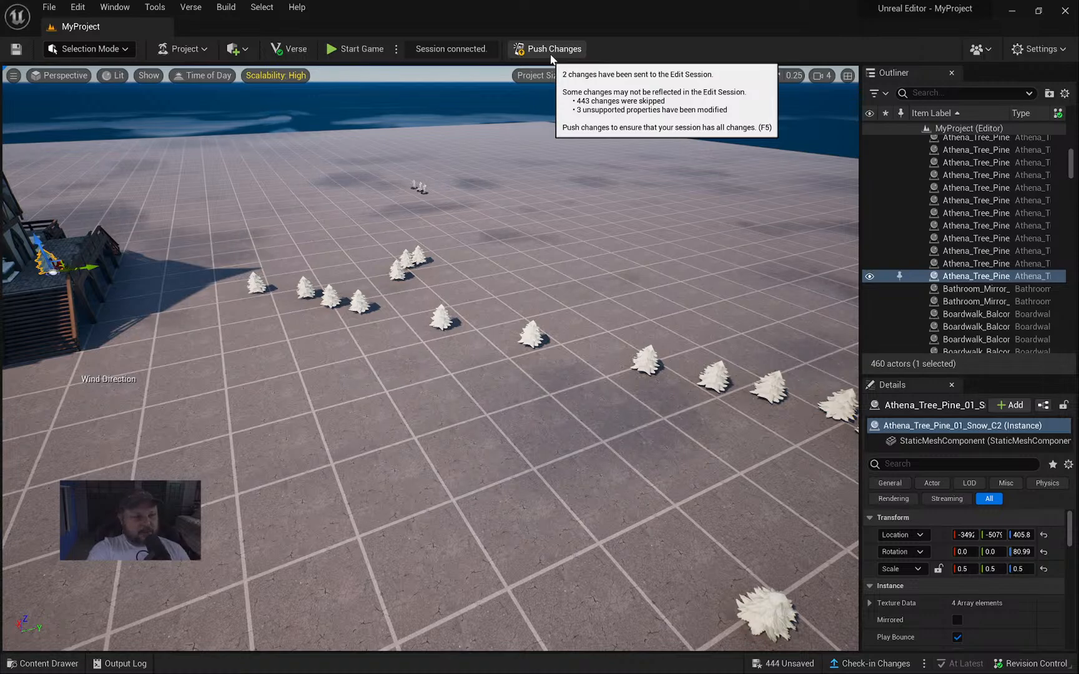
pyautogui.hotkey('alt', 'Tab')
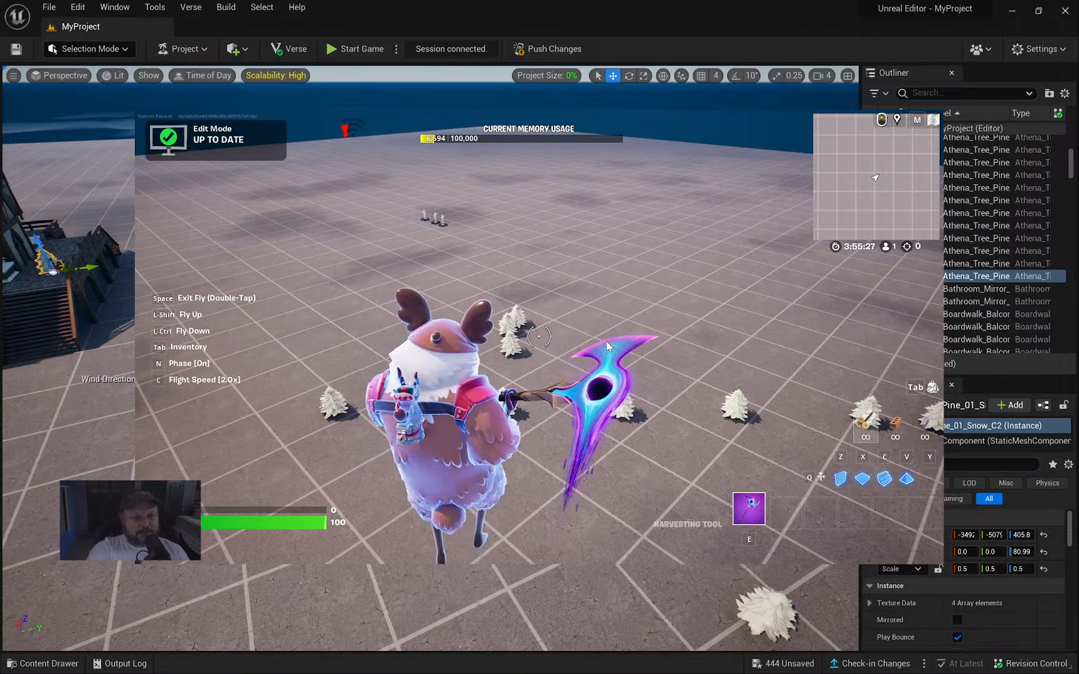
pyautogui.press('Tab')
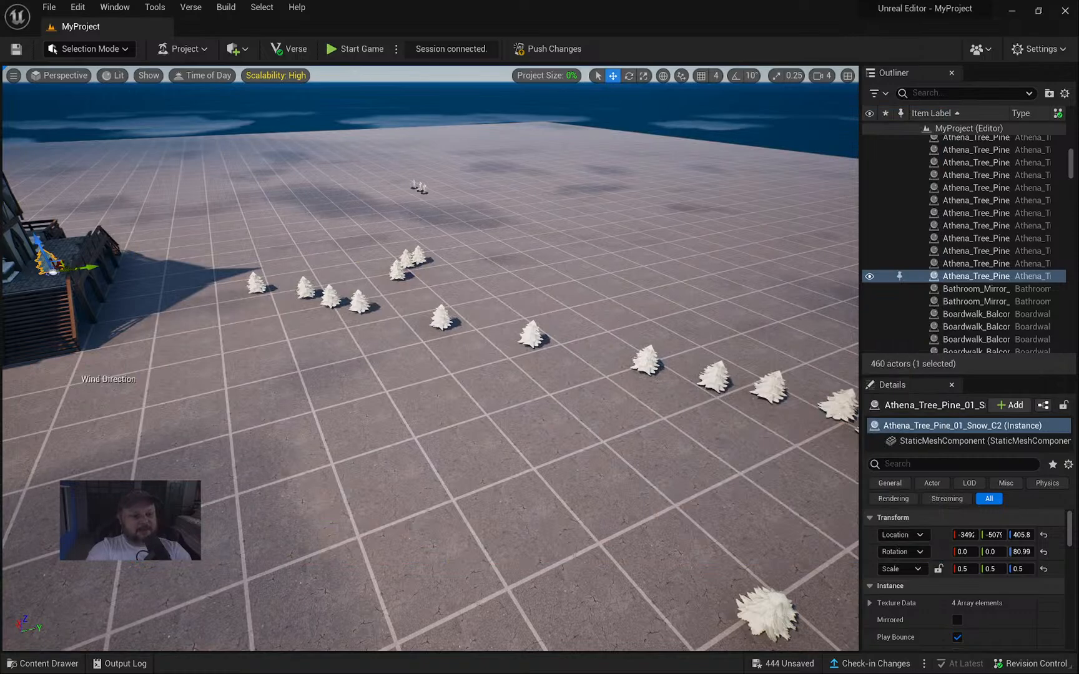
pyautogui.moveTo(625, 399); pyautogui.dragTo(691, 393, button='right')
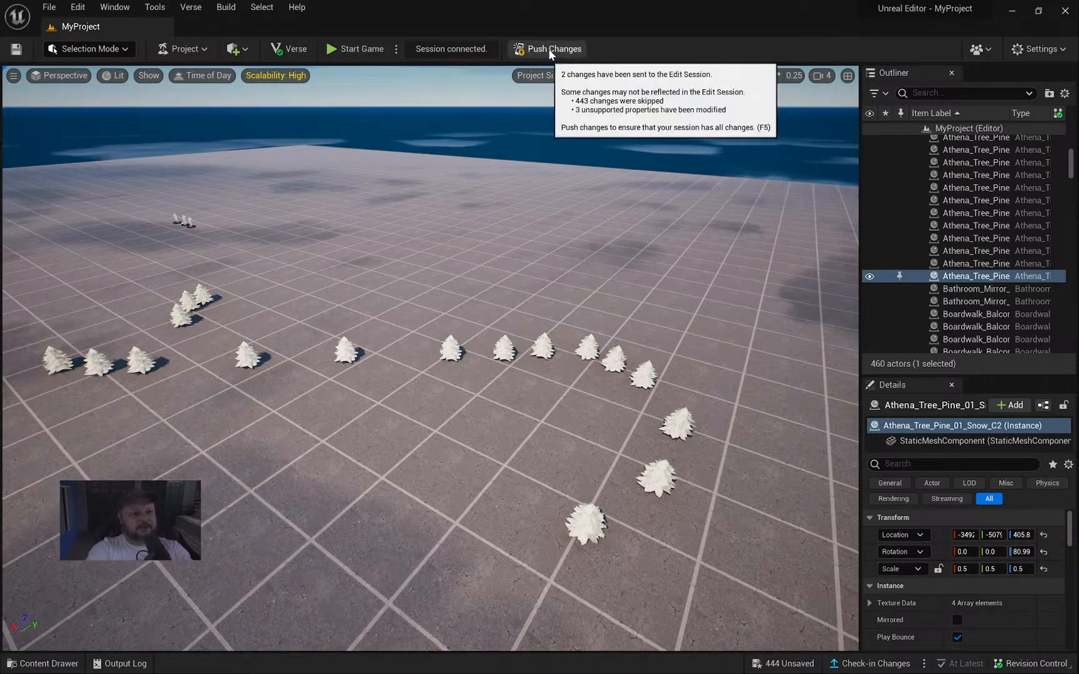
pyautogui.hotkey('alt', 'Tab')
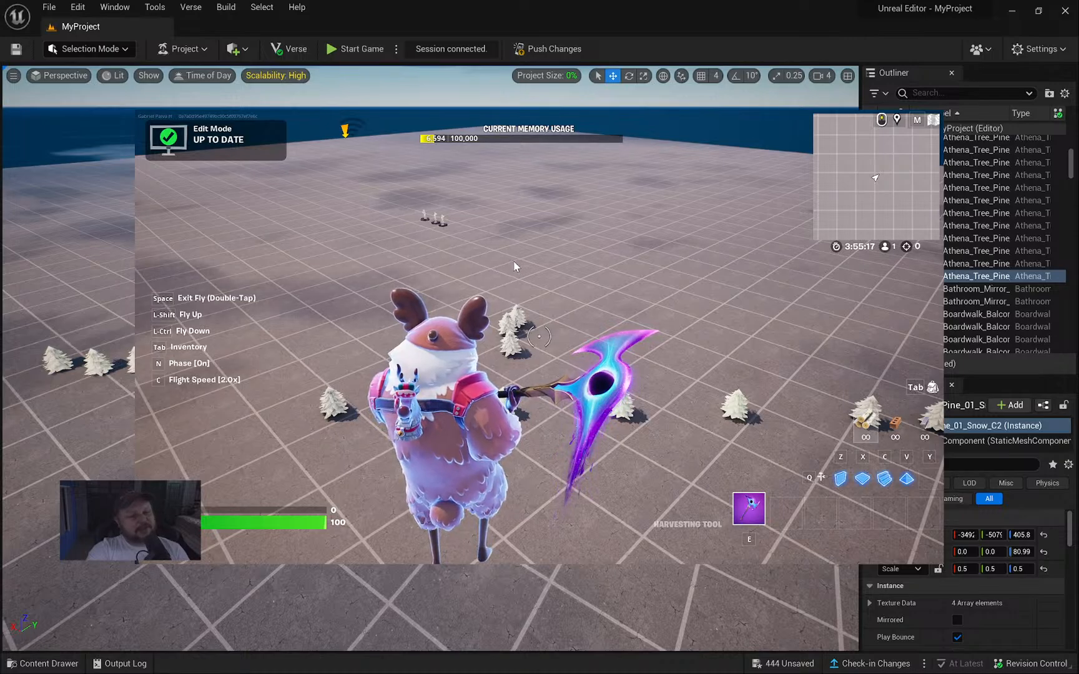
pyautogui.click(533, 270)
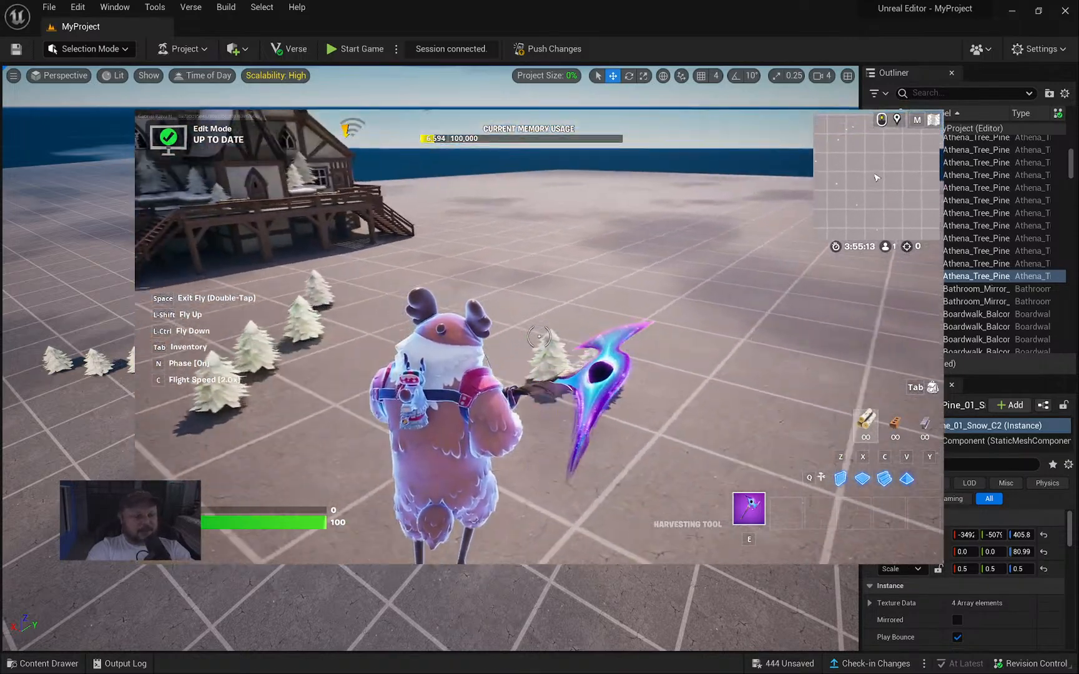
pyautogui.hotkey('alt', 'Tab')
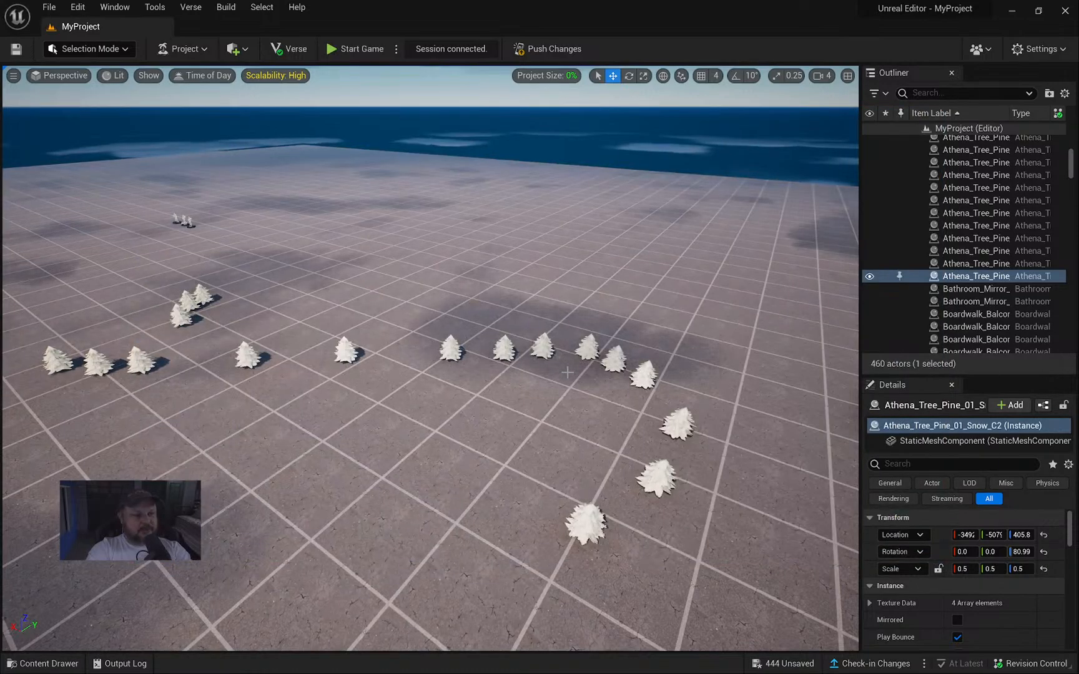